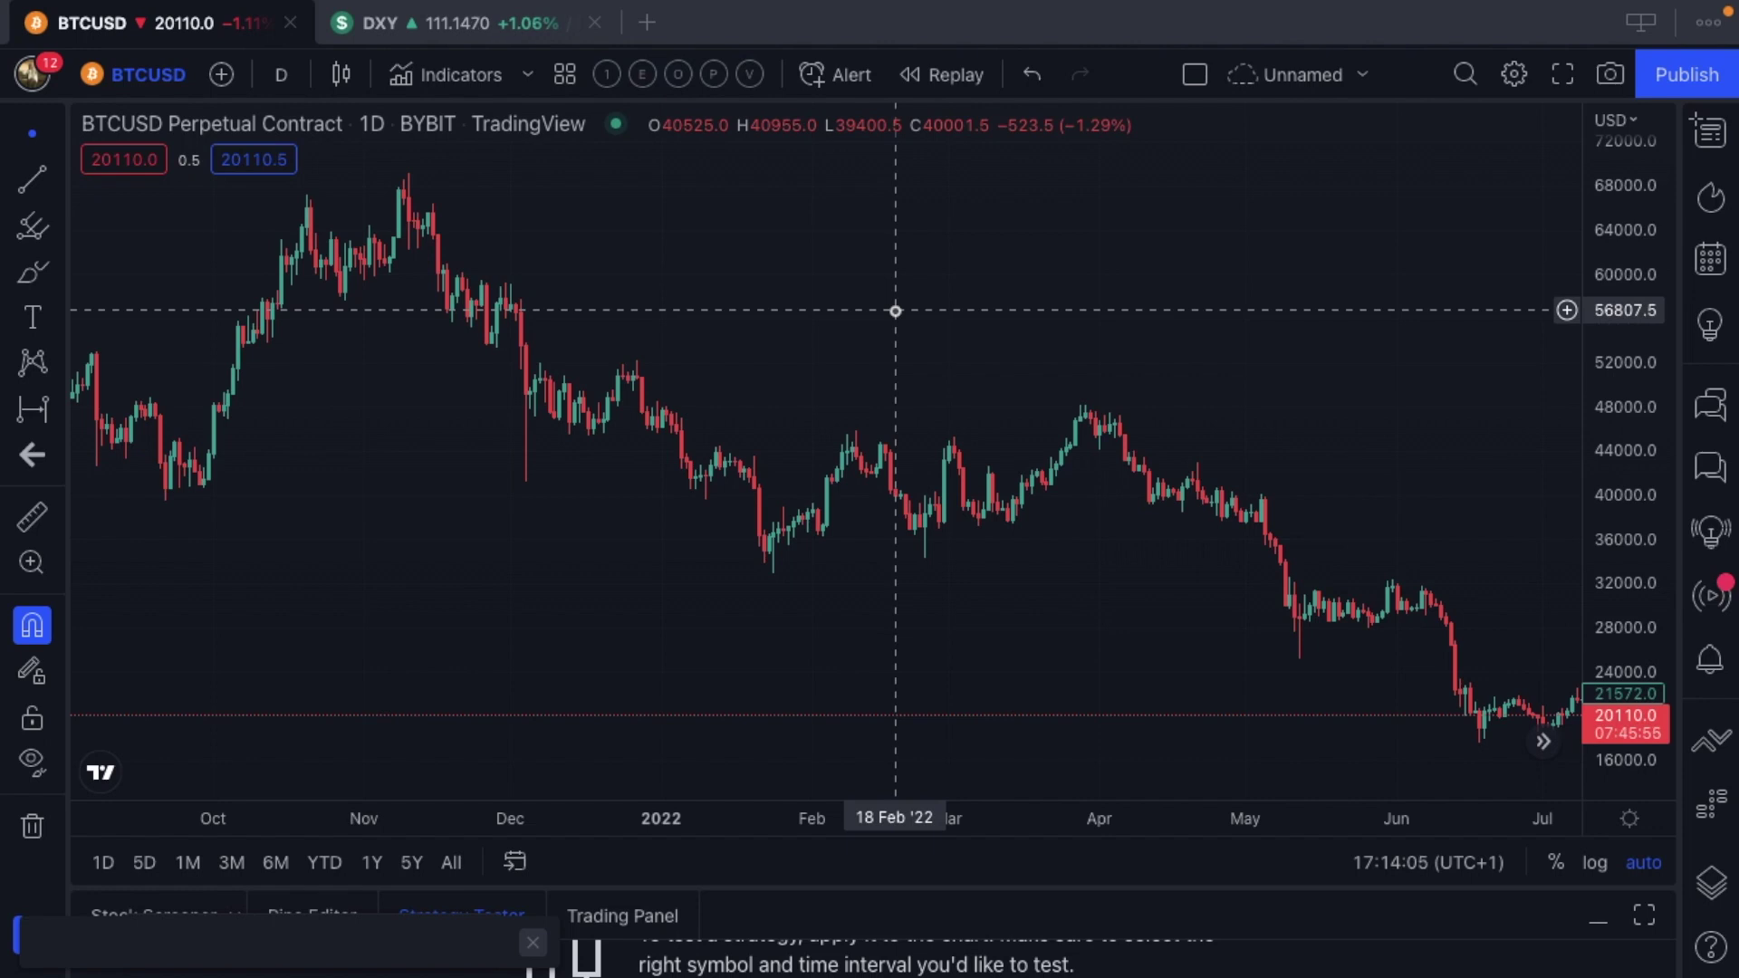
{"action": "scroll", "coordinate": [895, 311], "scroll_direction": "down", "scroll_amount": 6}
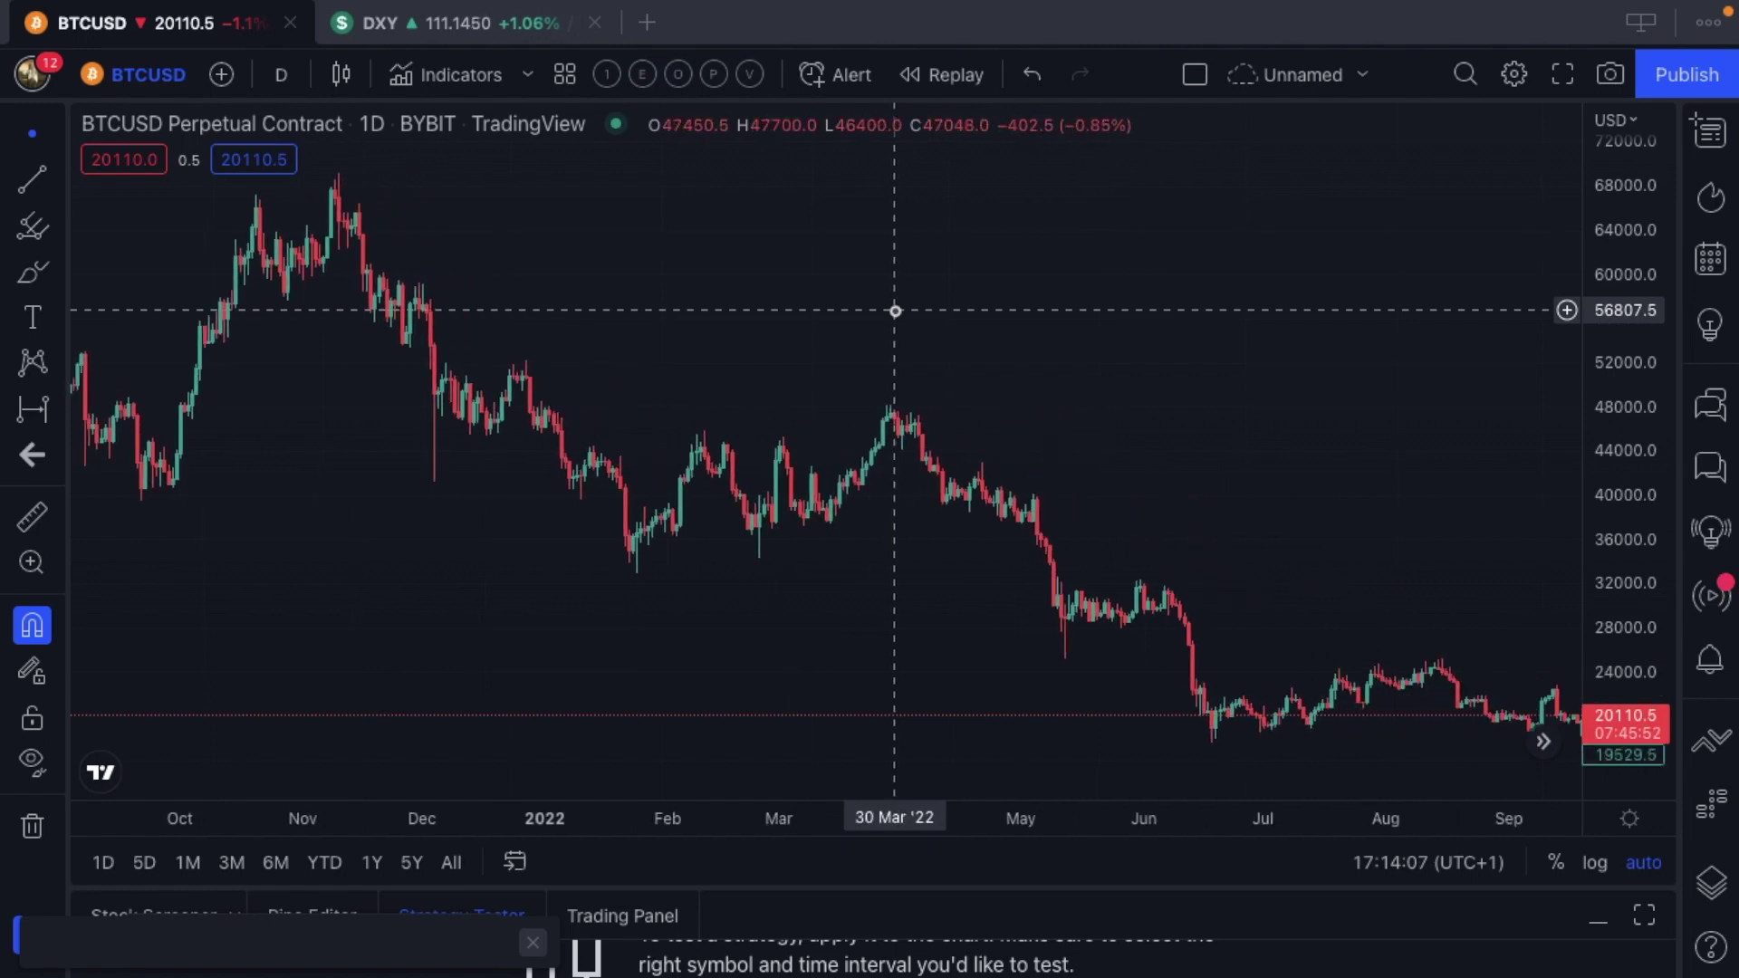
{"action": "scroll", "coordinate": [895, 311], "scroll_direction": "left", "scroll_amount": 5}
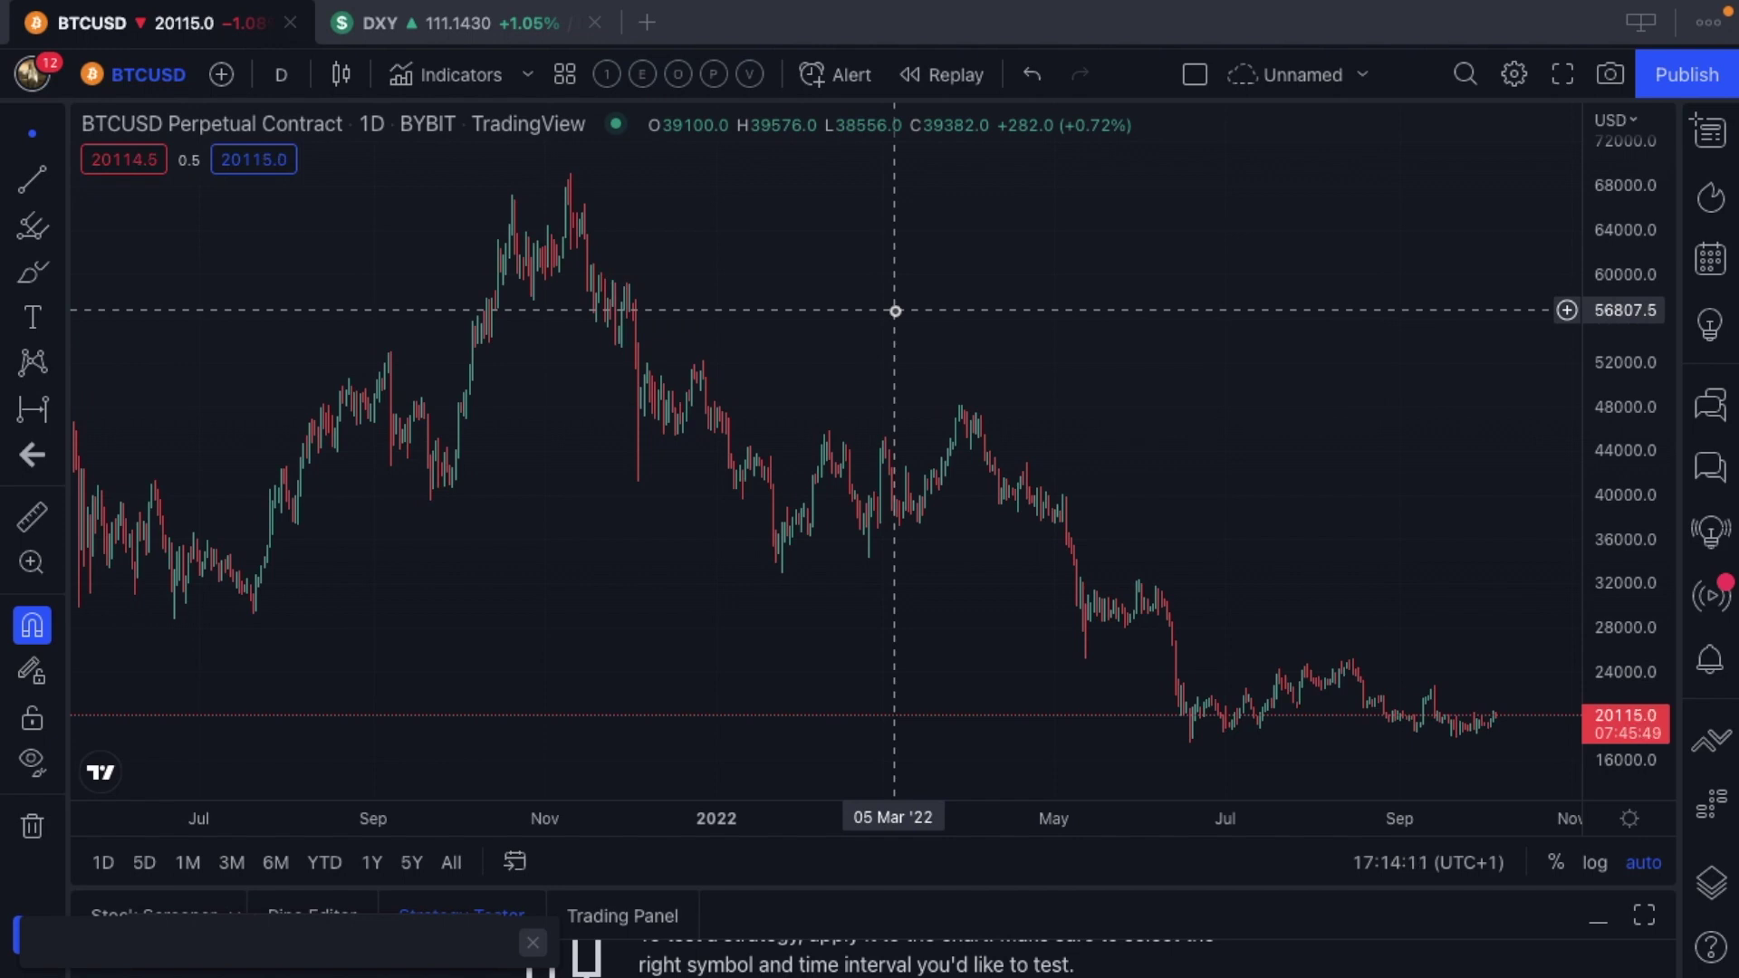
{"action": "scroll", "coordinate": [895, 311], "scroll_direction": "right", "scroll_amount": 5}
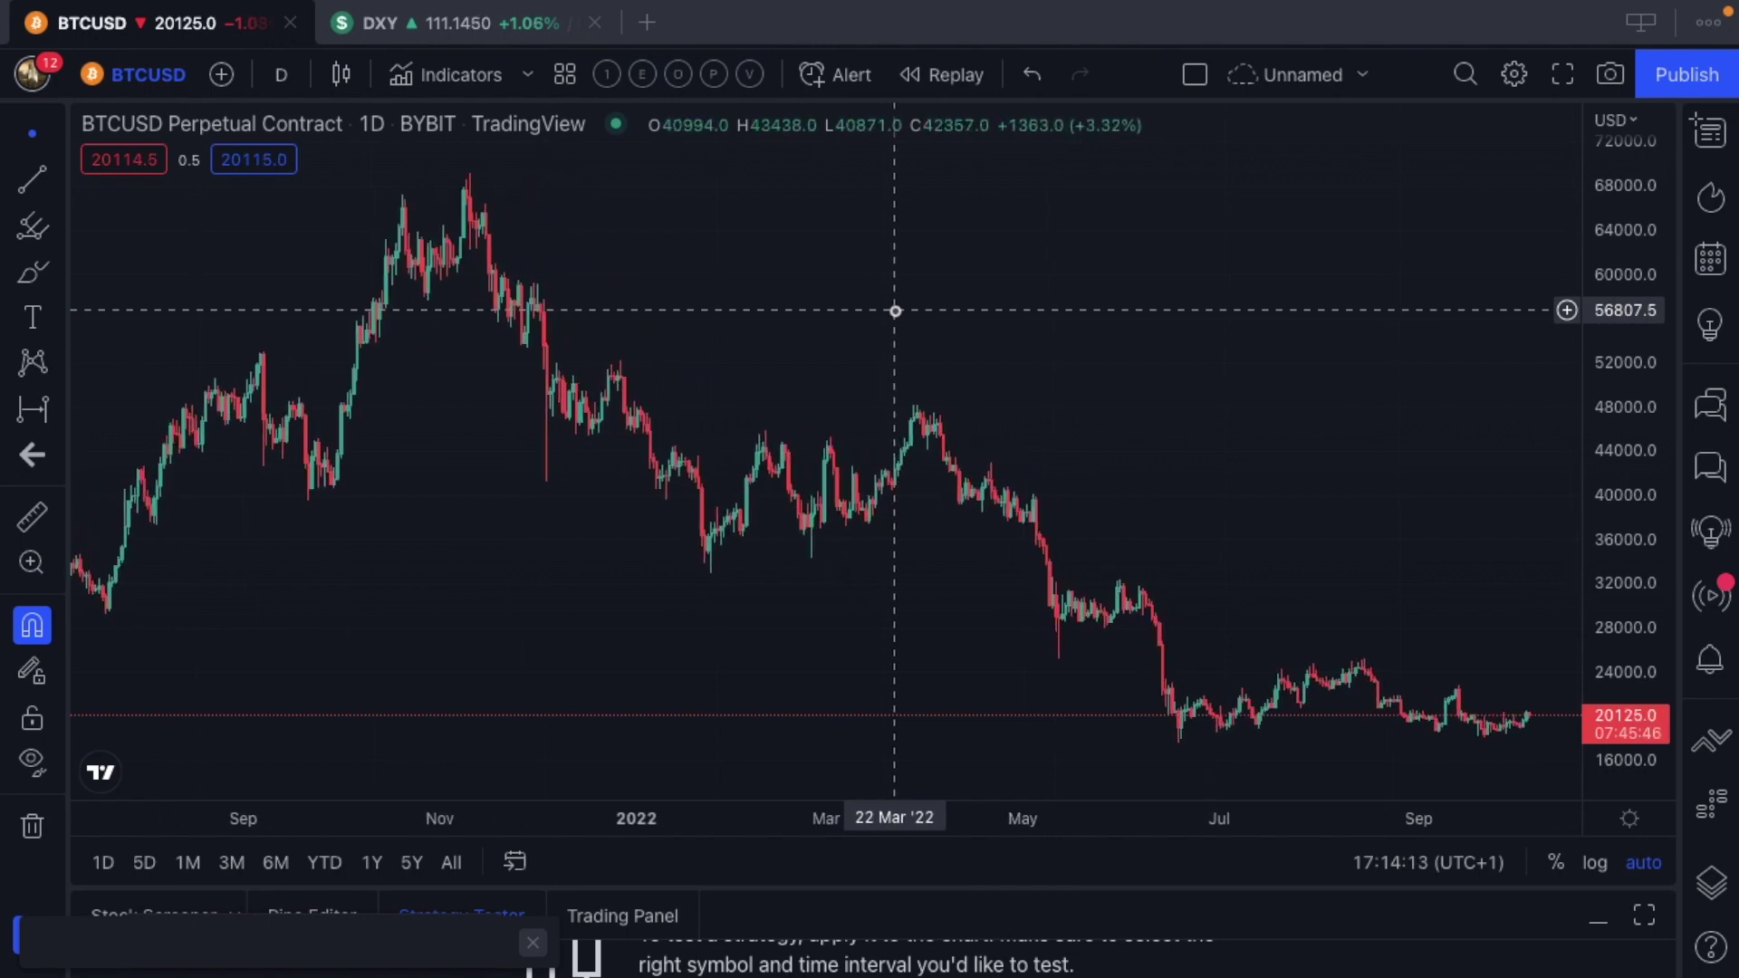
{"action": "scroll", "coordinate": [895, 311], "scroll_direction": "up", "scroll_amount": 3}
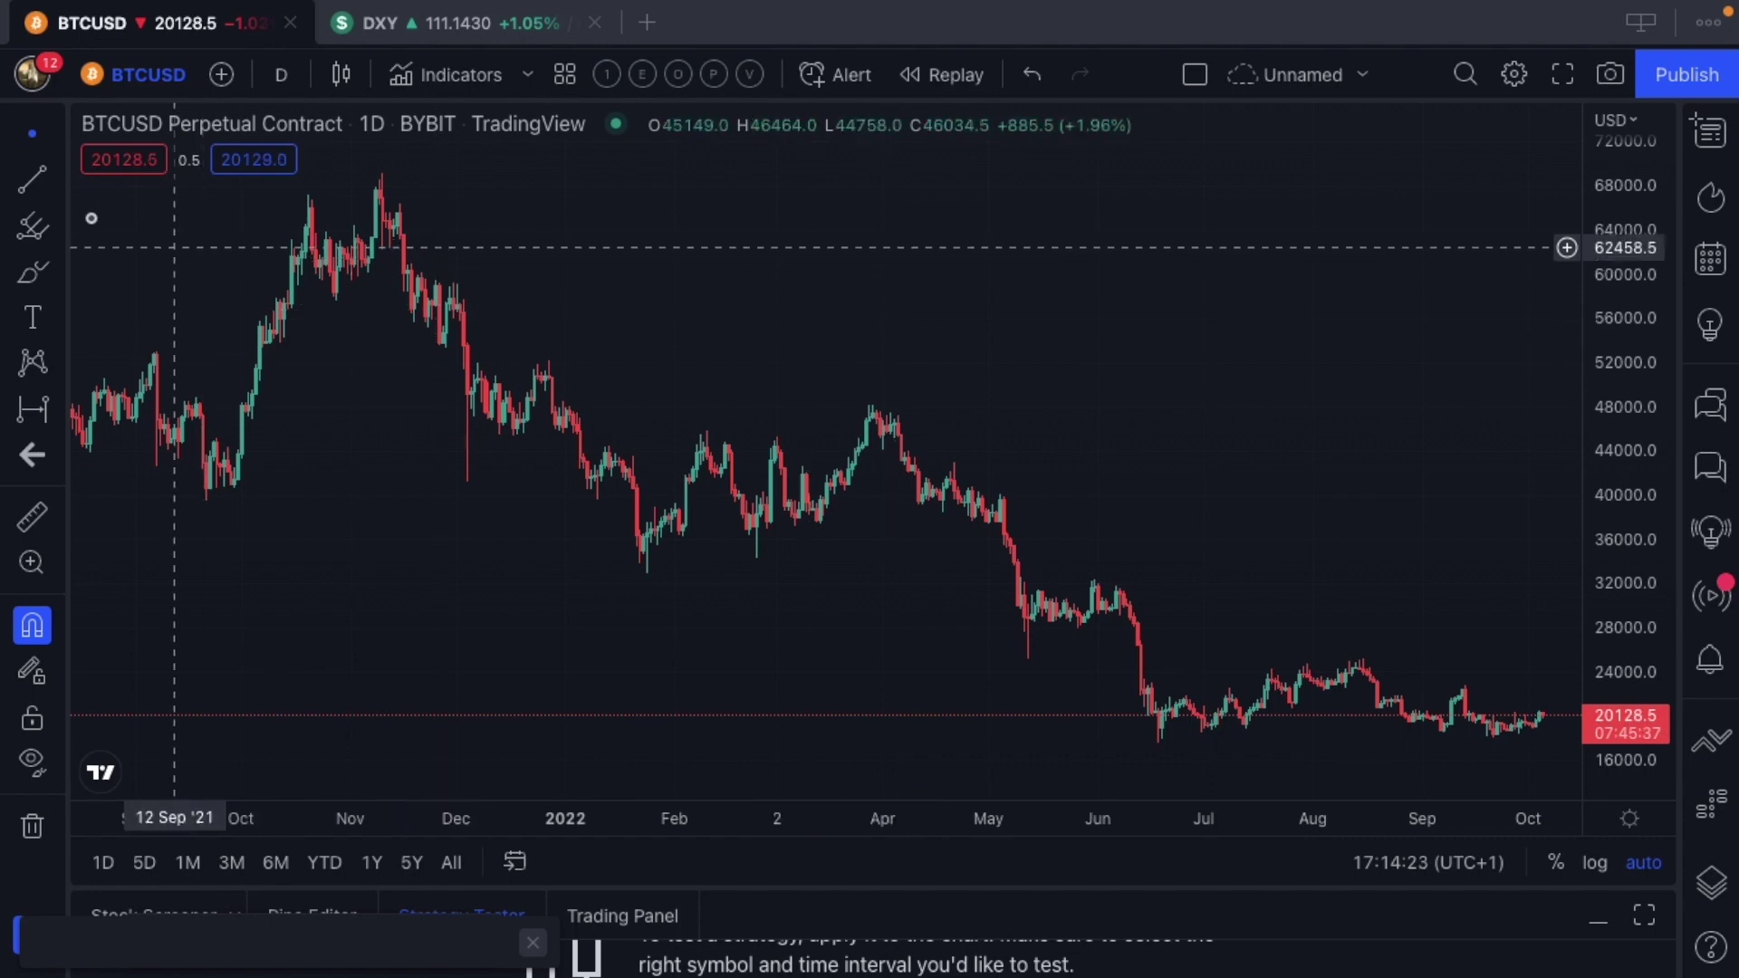
Draw a Pitchfork from the 24 Jan '22 low at 32903.0 through the 09 Feb '22 high at 44836.0 and the 24 Feb '22 low at 34322.0
{"action": "left_click", "coordinate": [61, 233]}
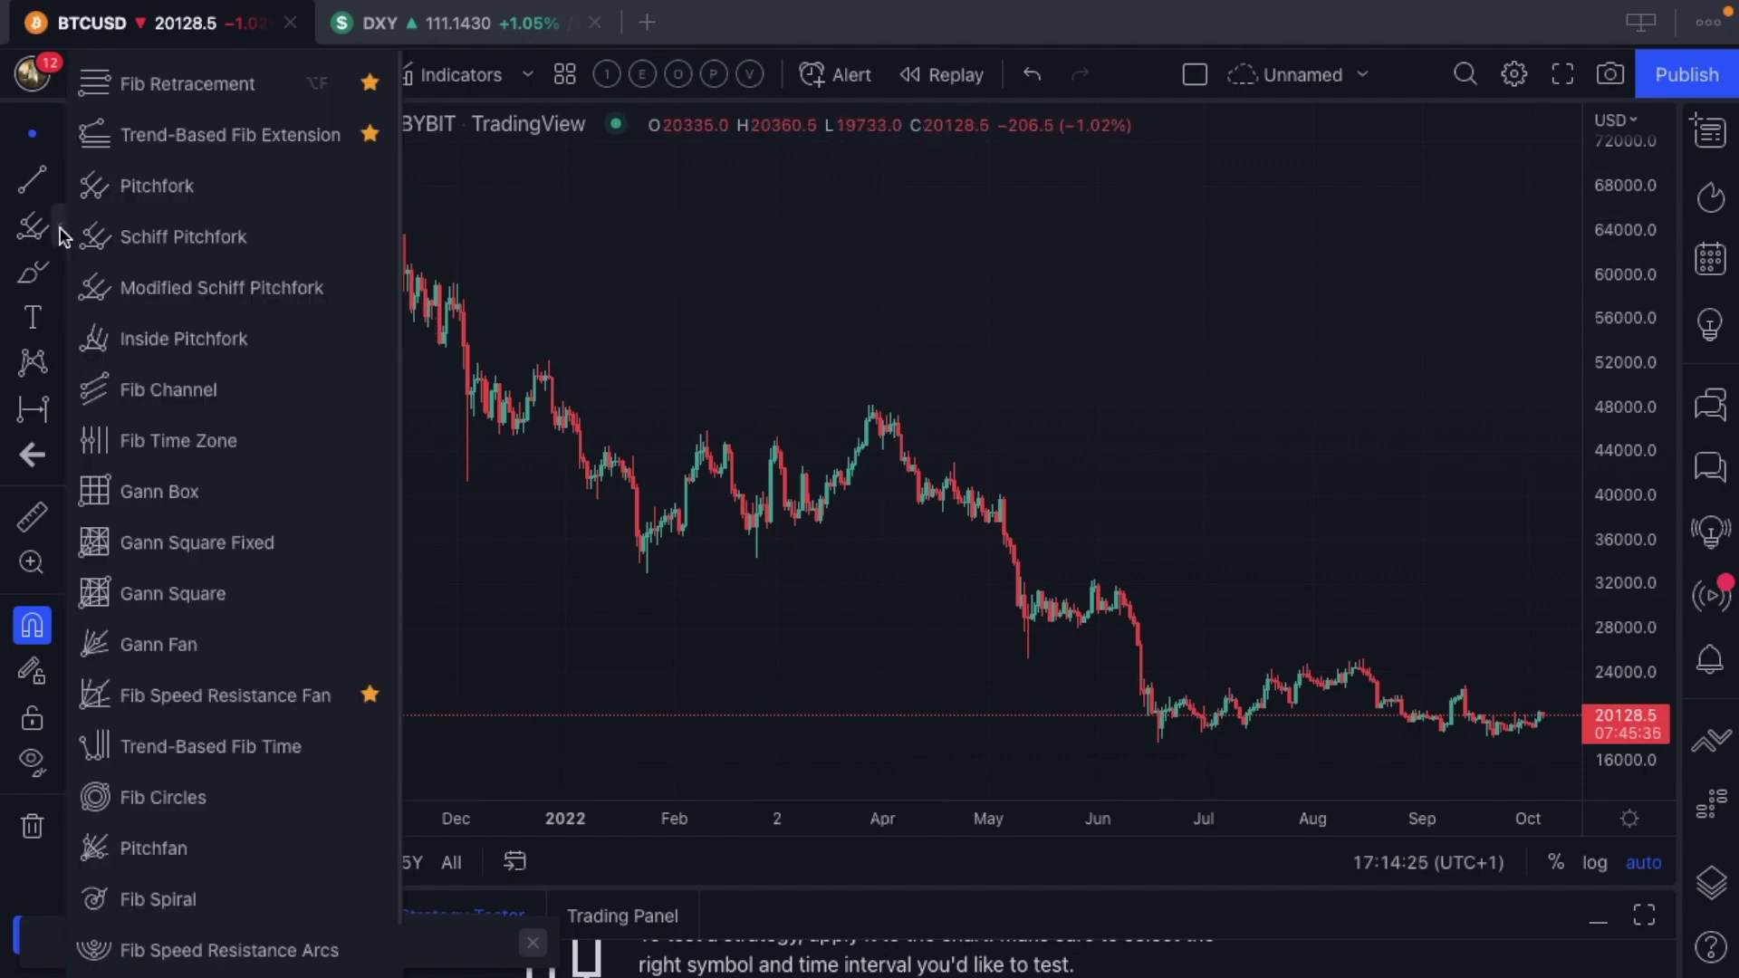
{"action": "left_click", "coordinate": [193, 194]}
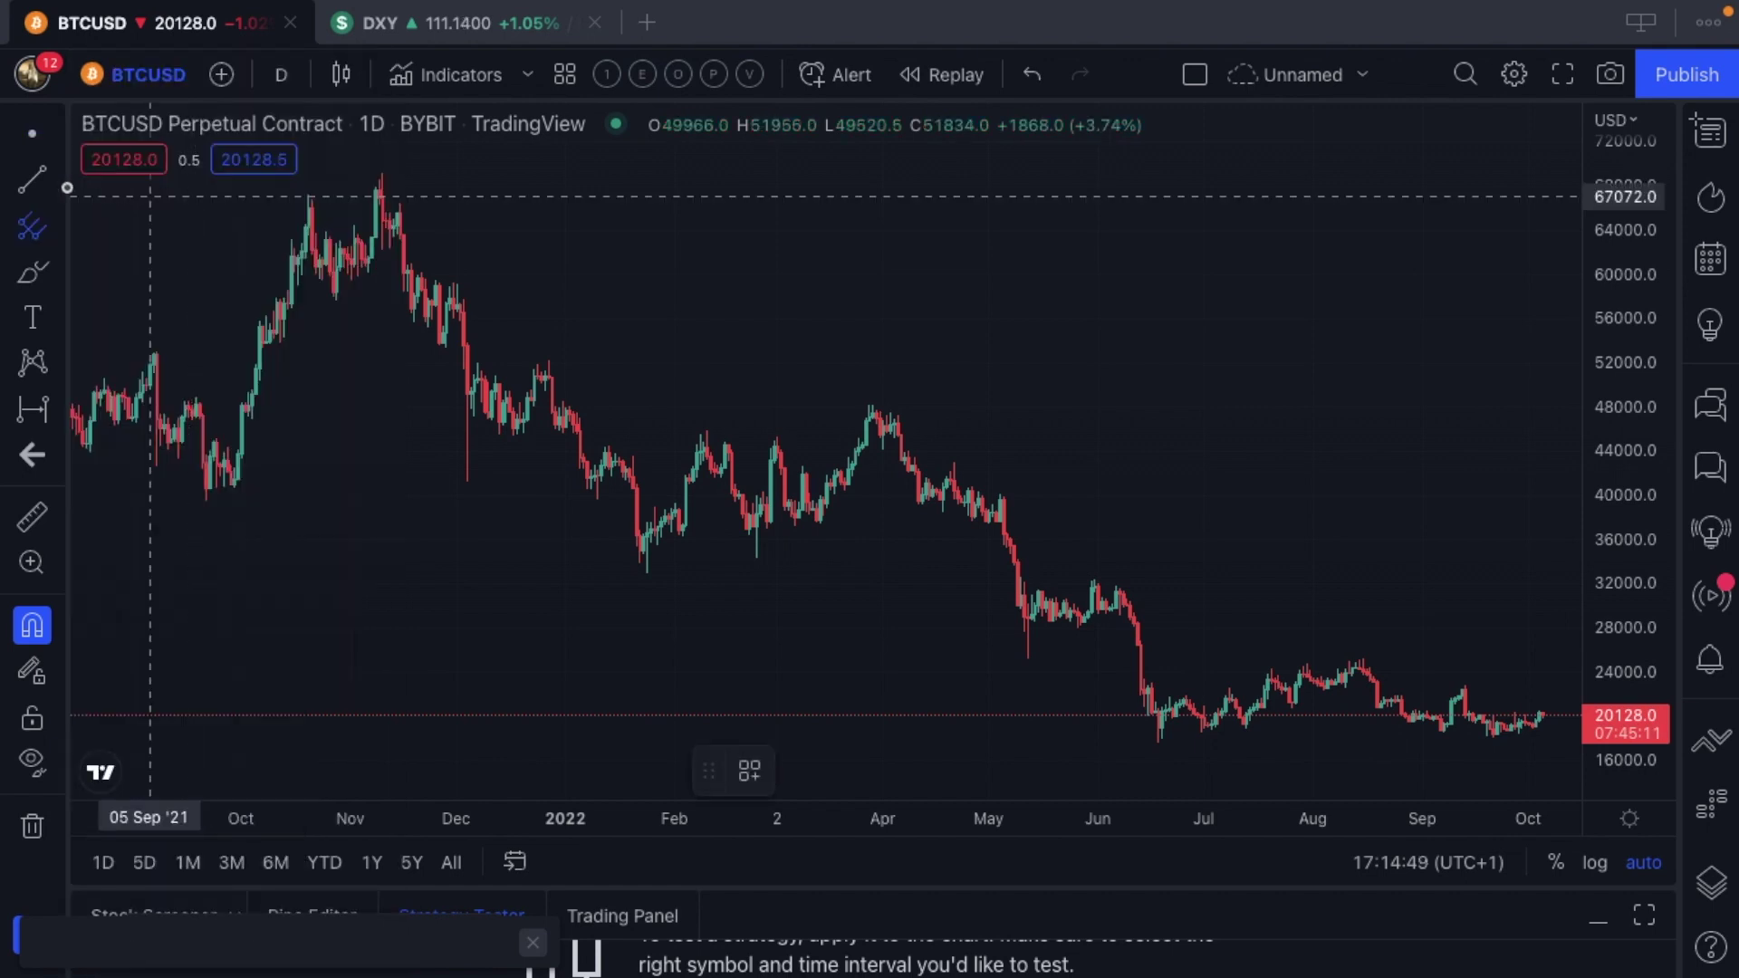
{"action": "left_click", "coordinate": [61, 232]}
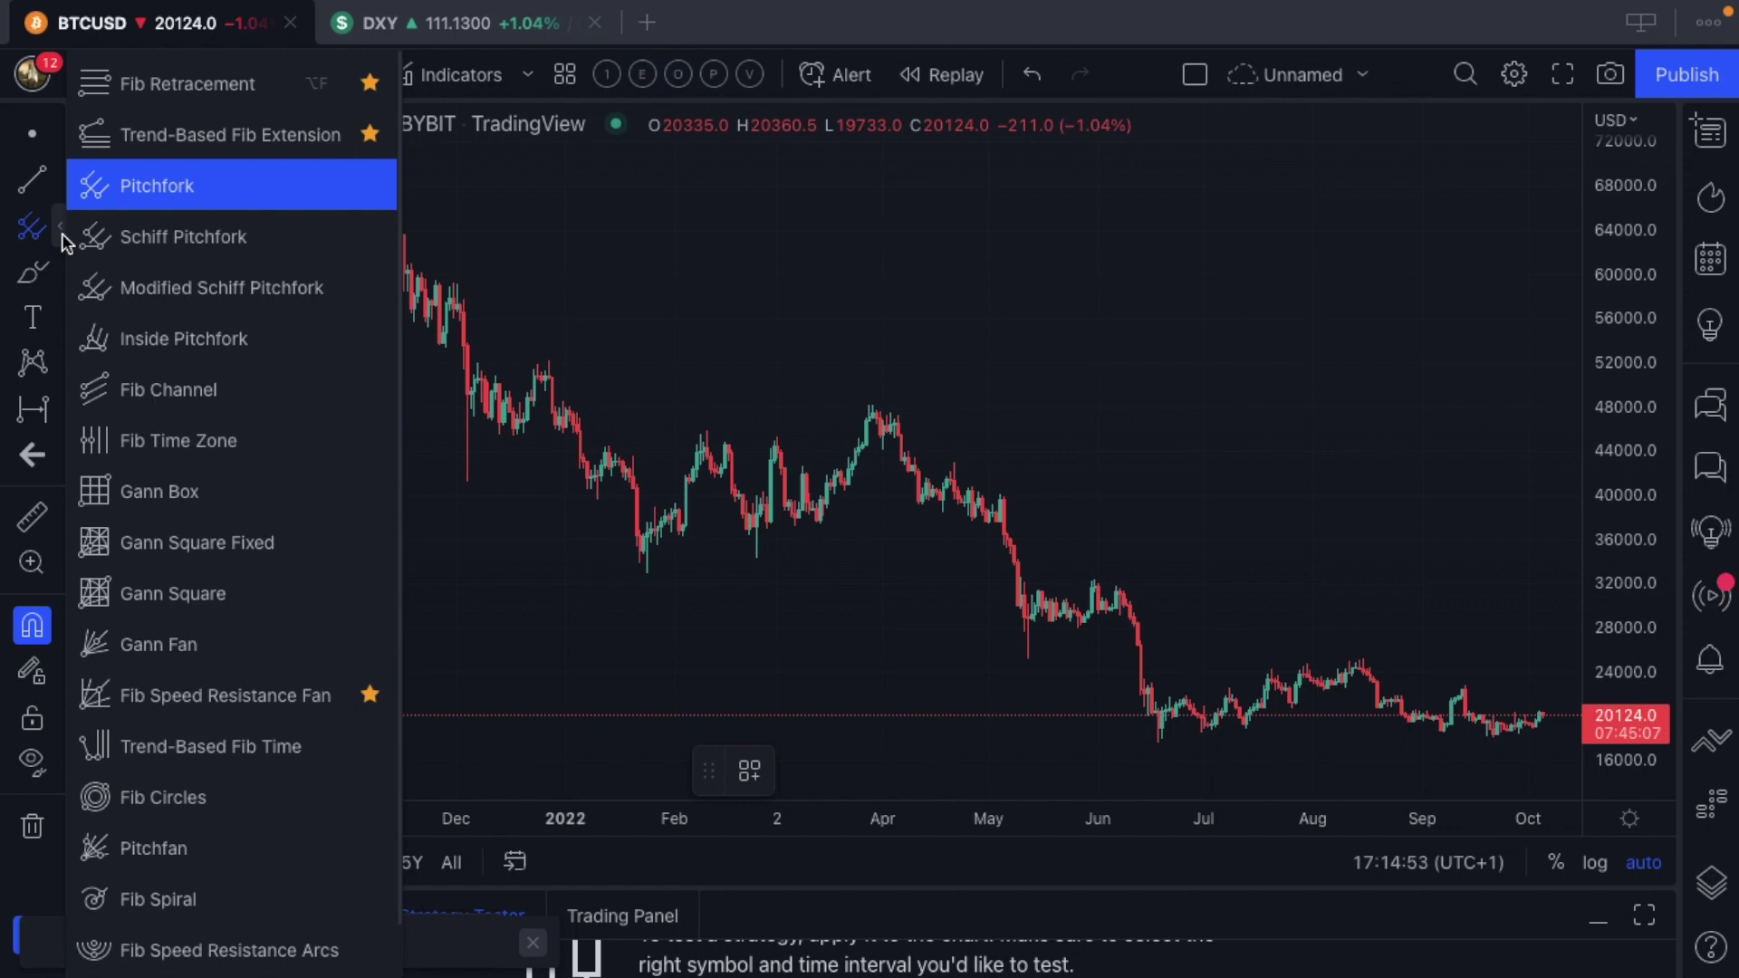
{"action": "left_click", "coordinate": [62, 232]}
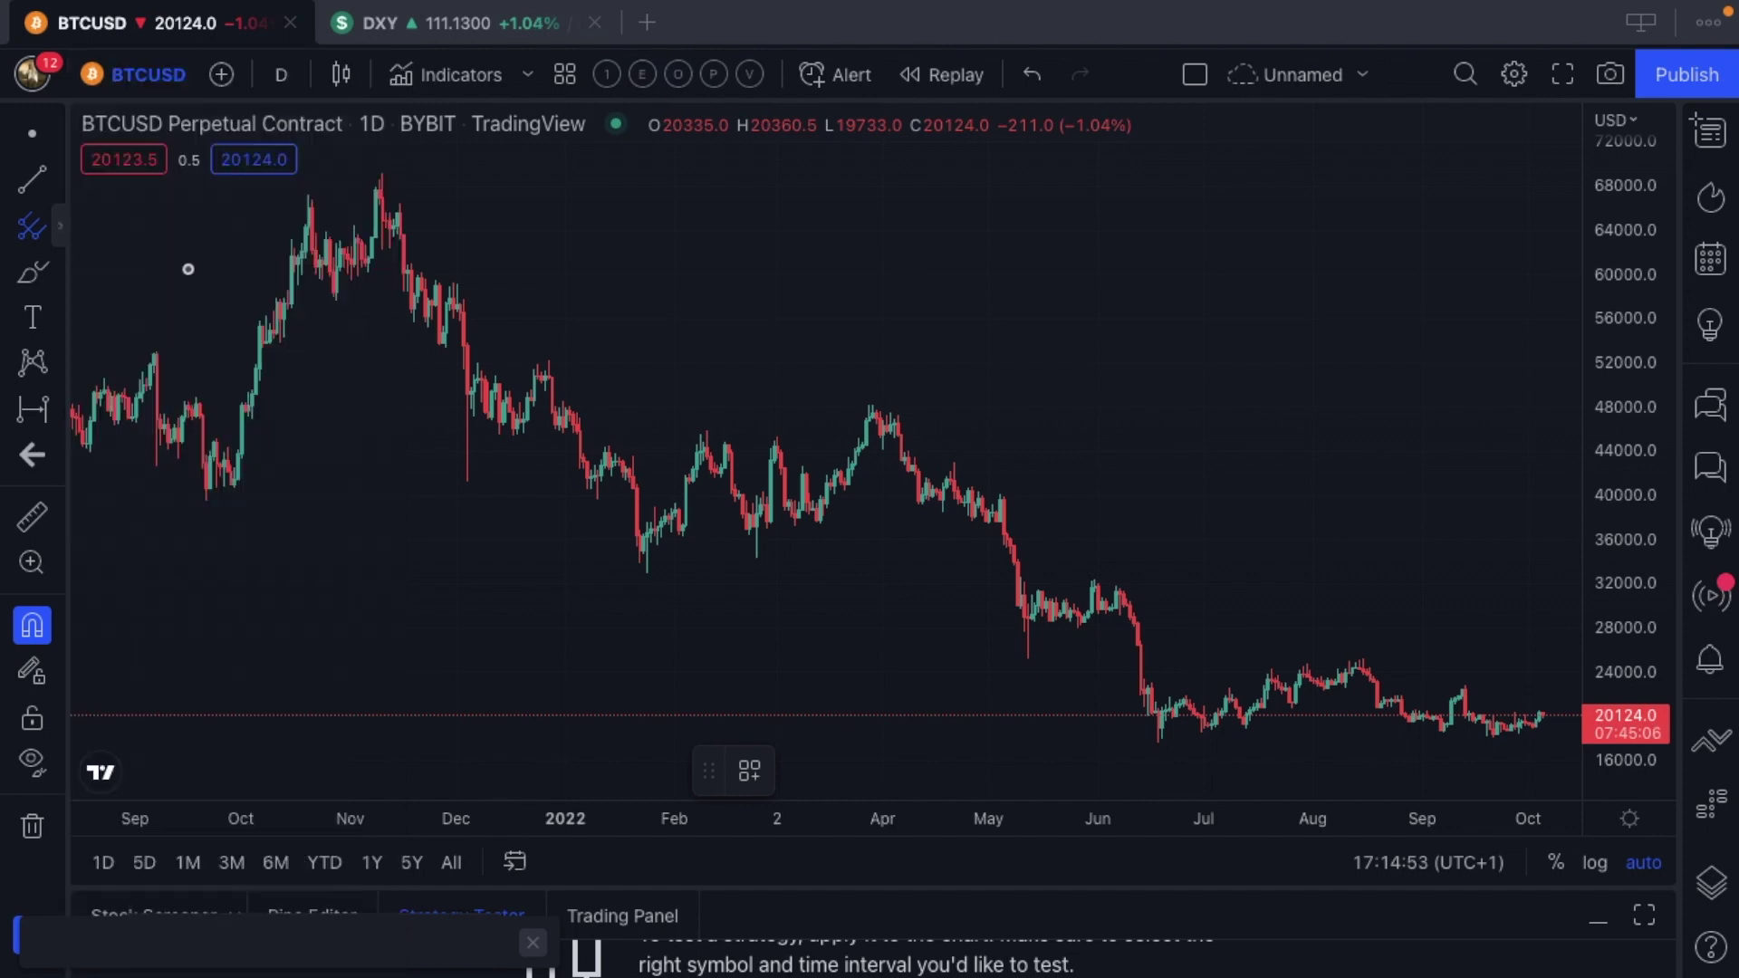
{"action": "left_click", "coordinate": [58, 228]}
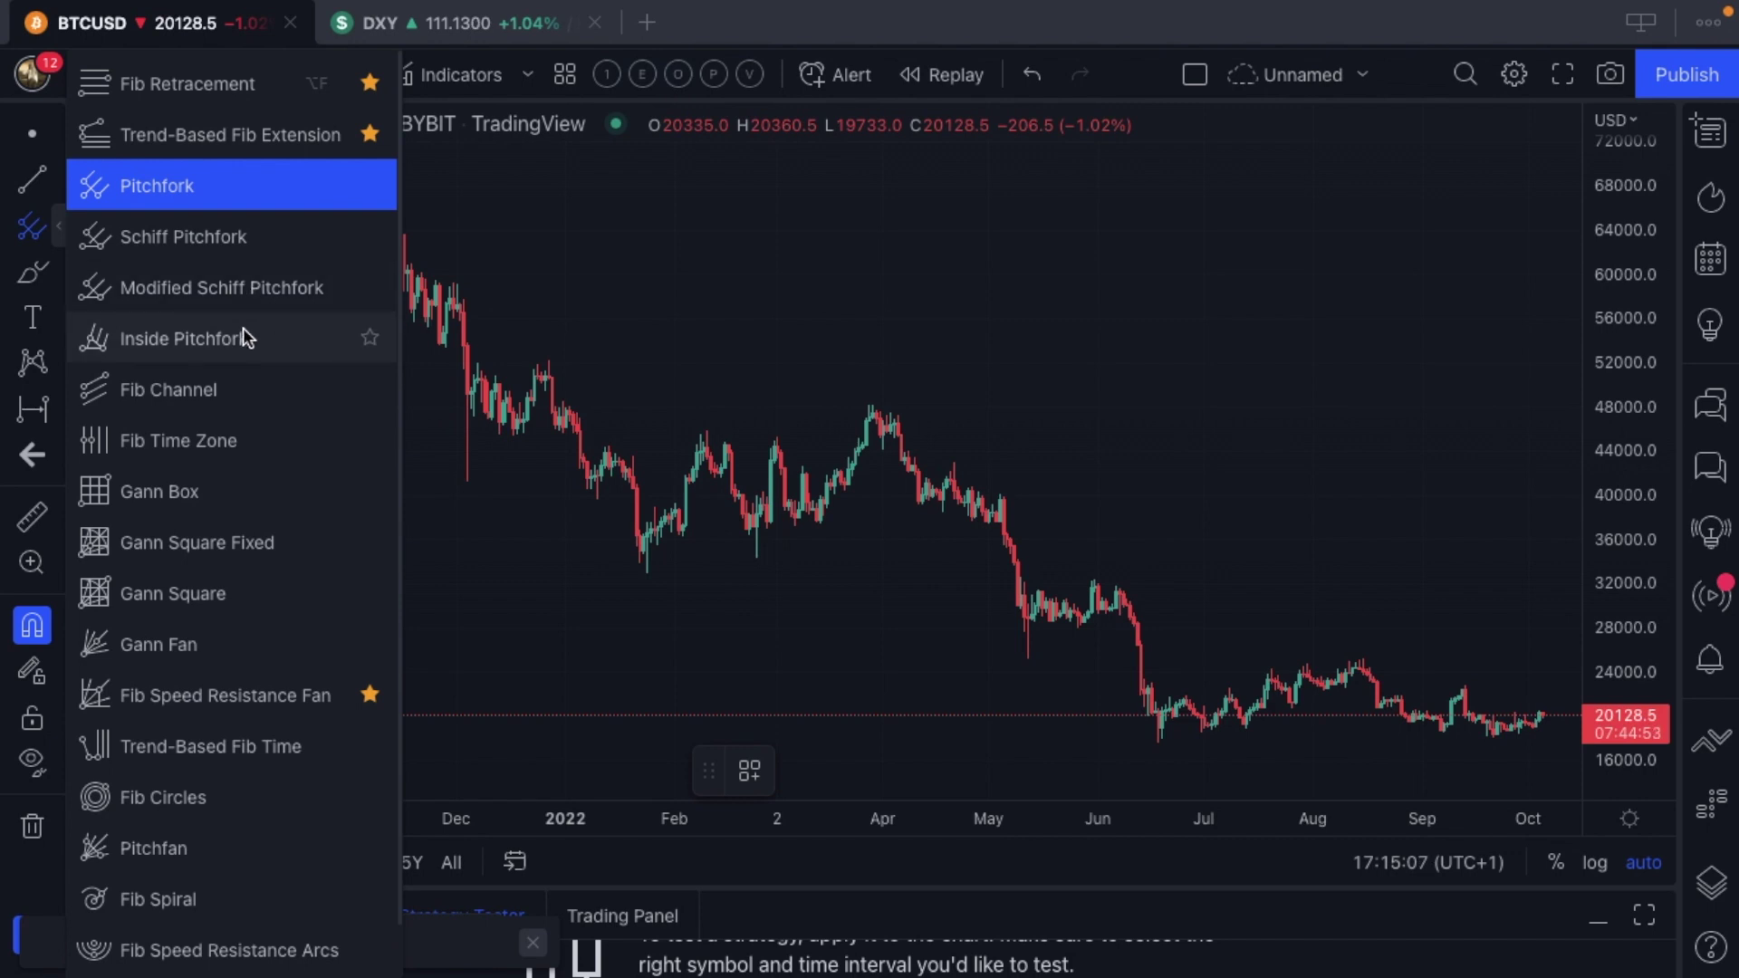
{"action": "left_click", "coordinate": [174, 195]}
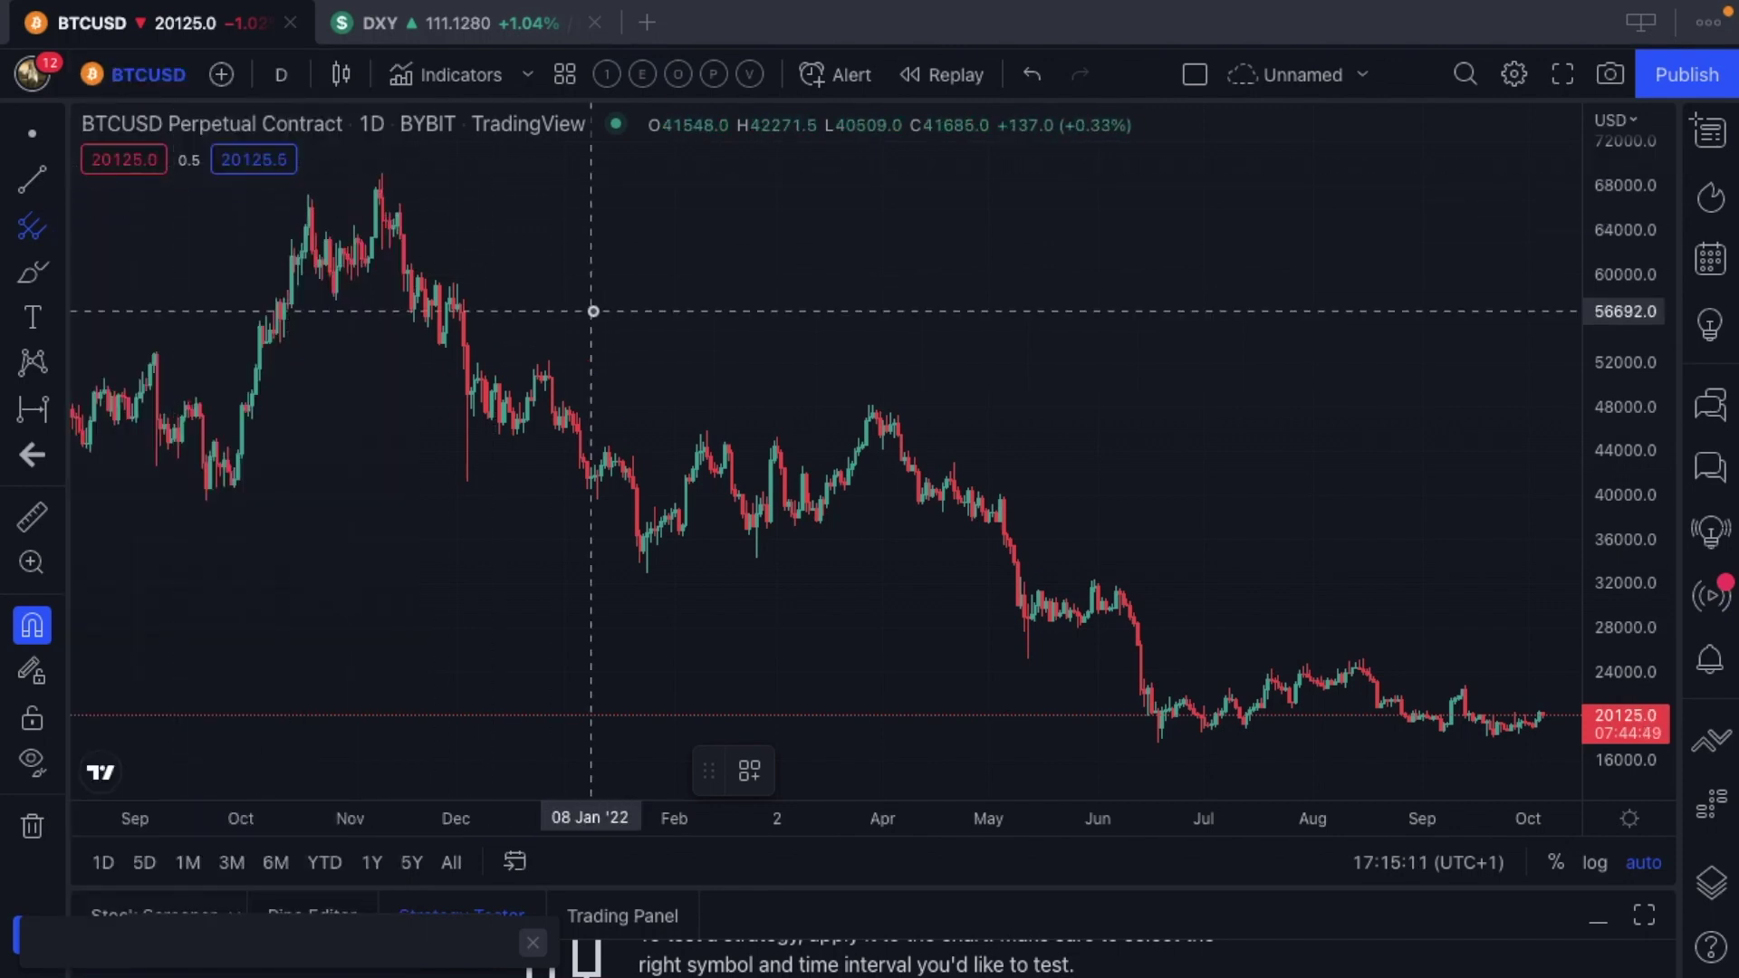
{"action": "scroll", "coordinate": [593, 310], "scroll_direction": "up", "scroll_amount": 5}
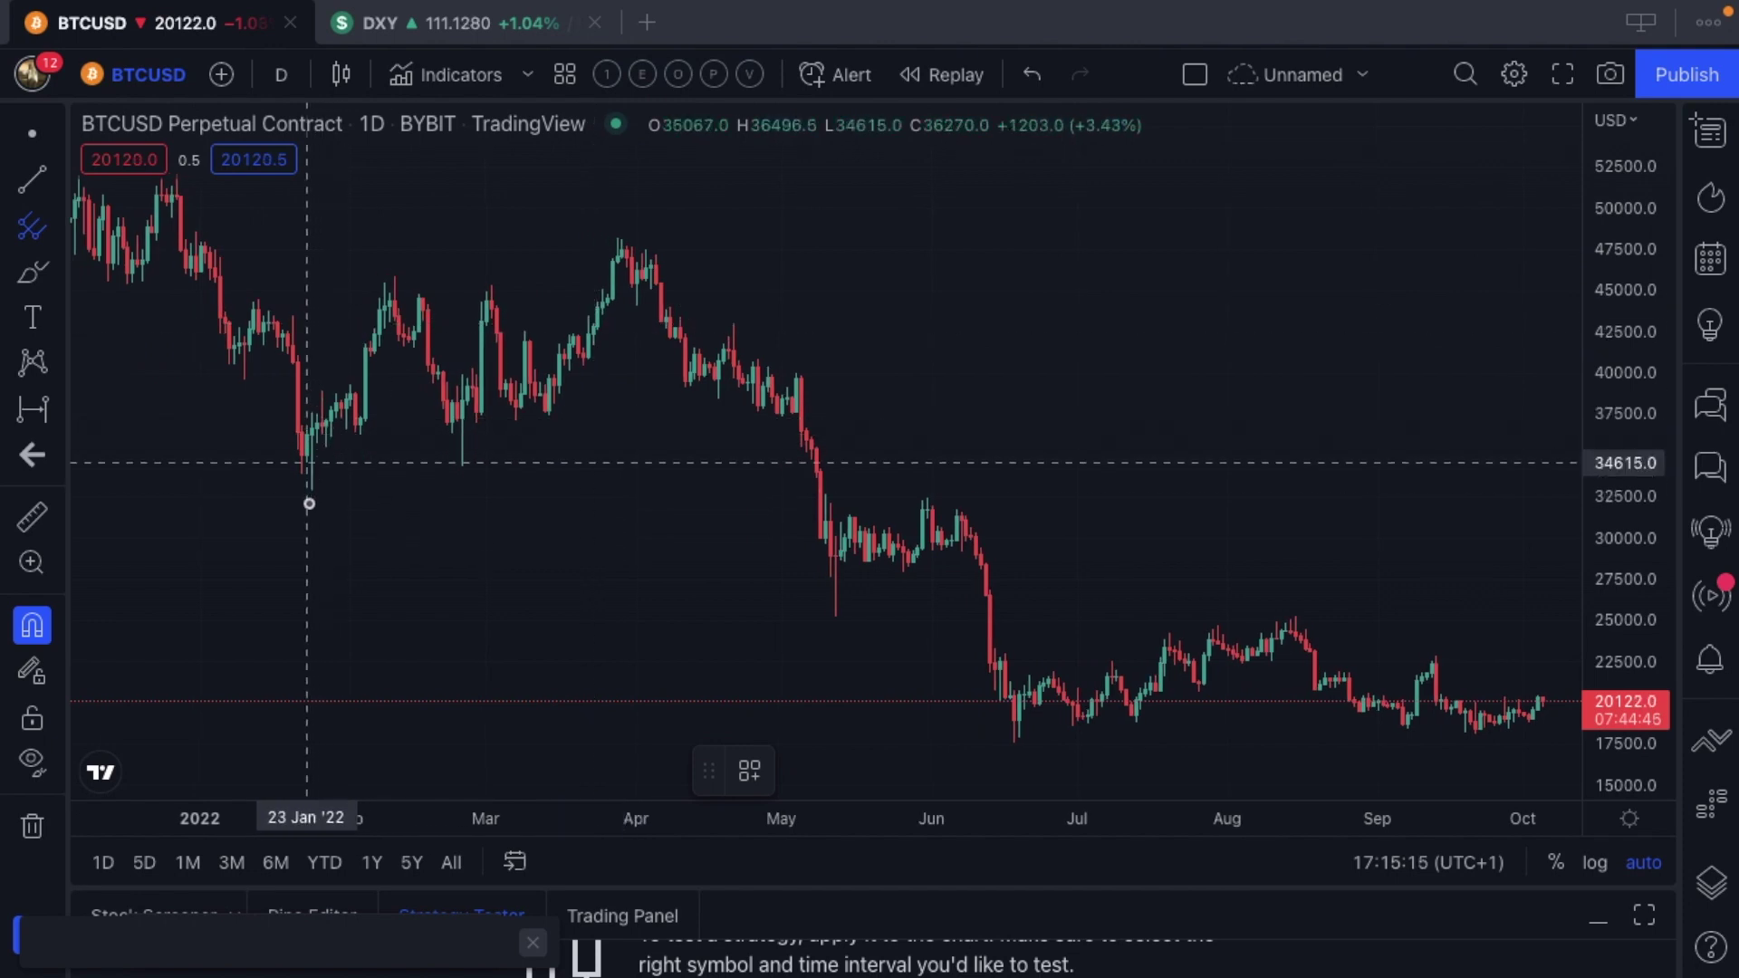
{"action": "left_click", "coordinate": [311, 492]}
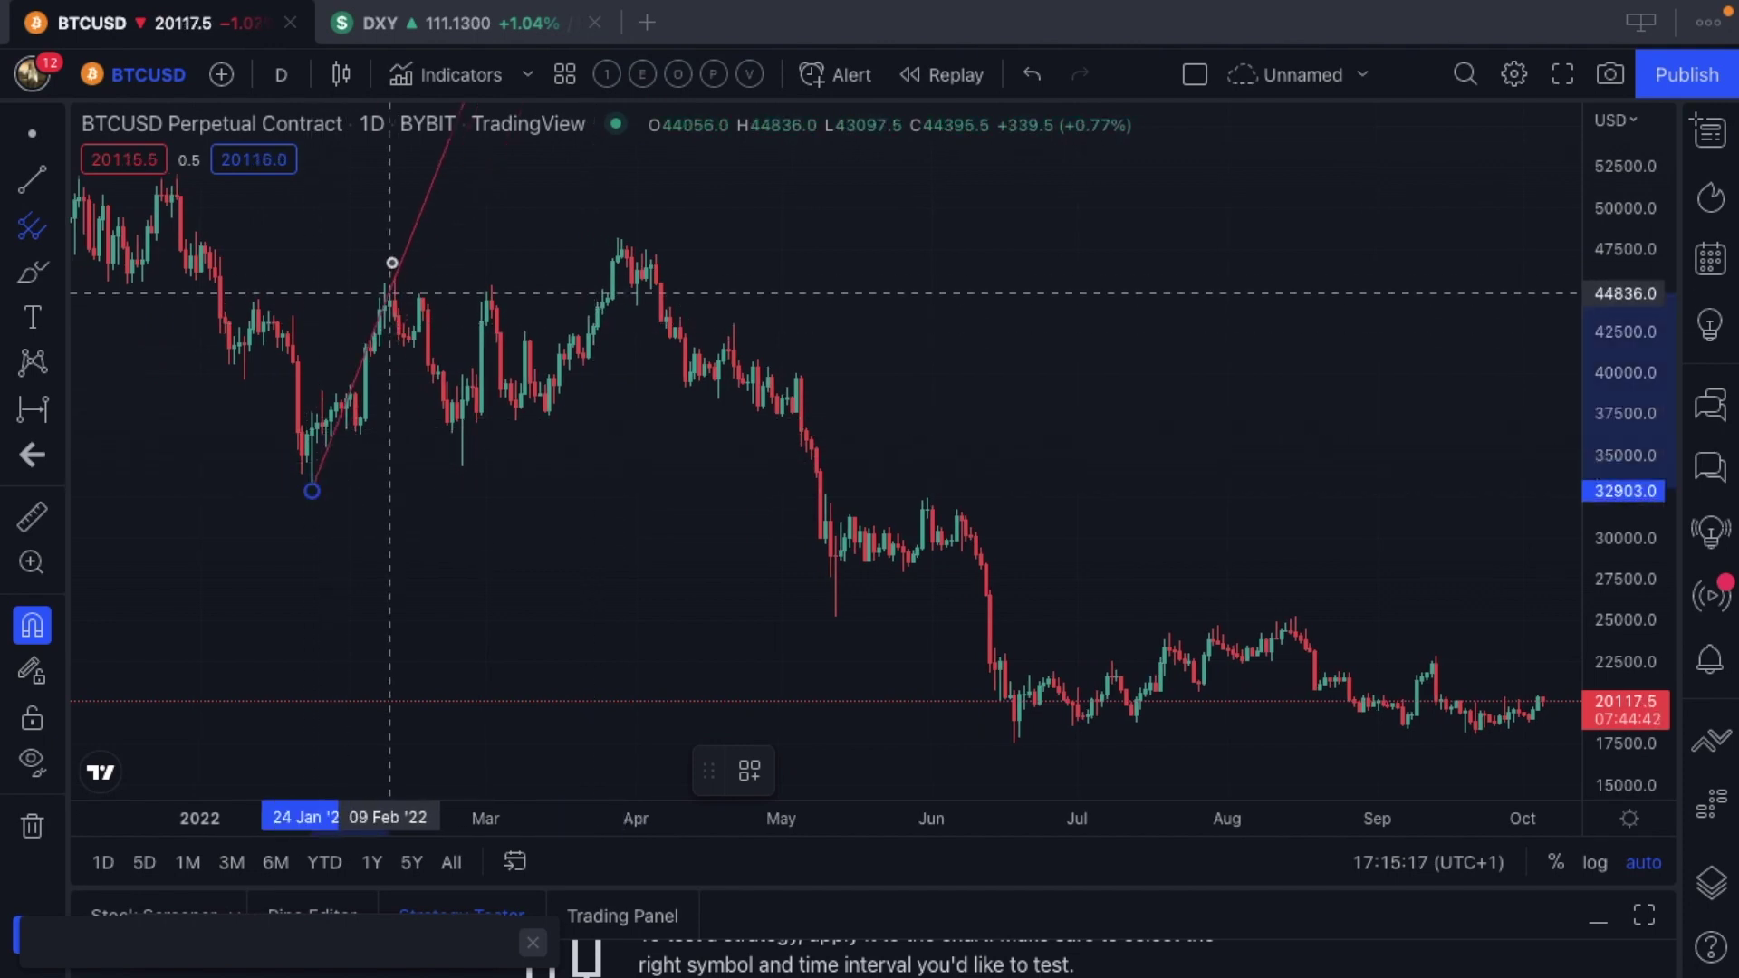
{"action": "left_click", "coordinate": [389, 288]}
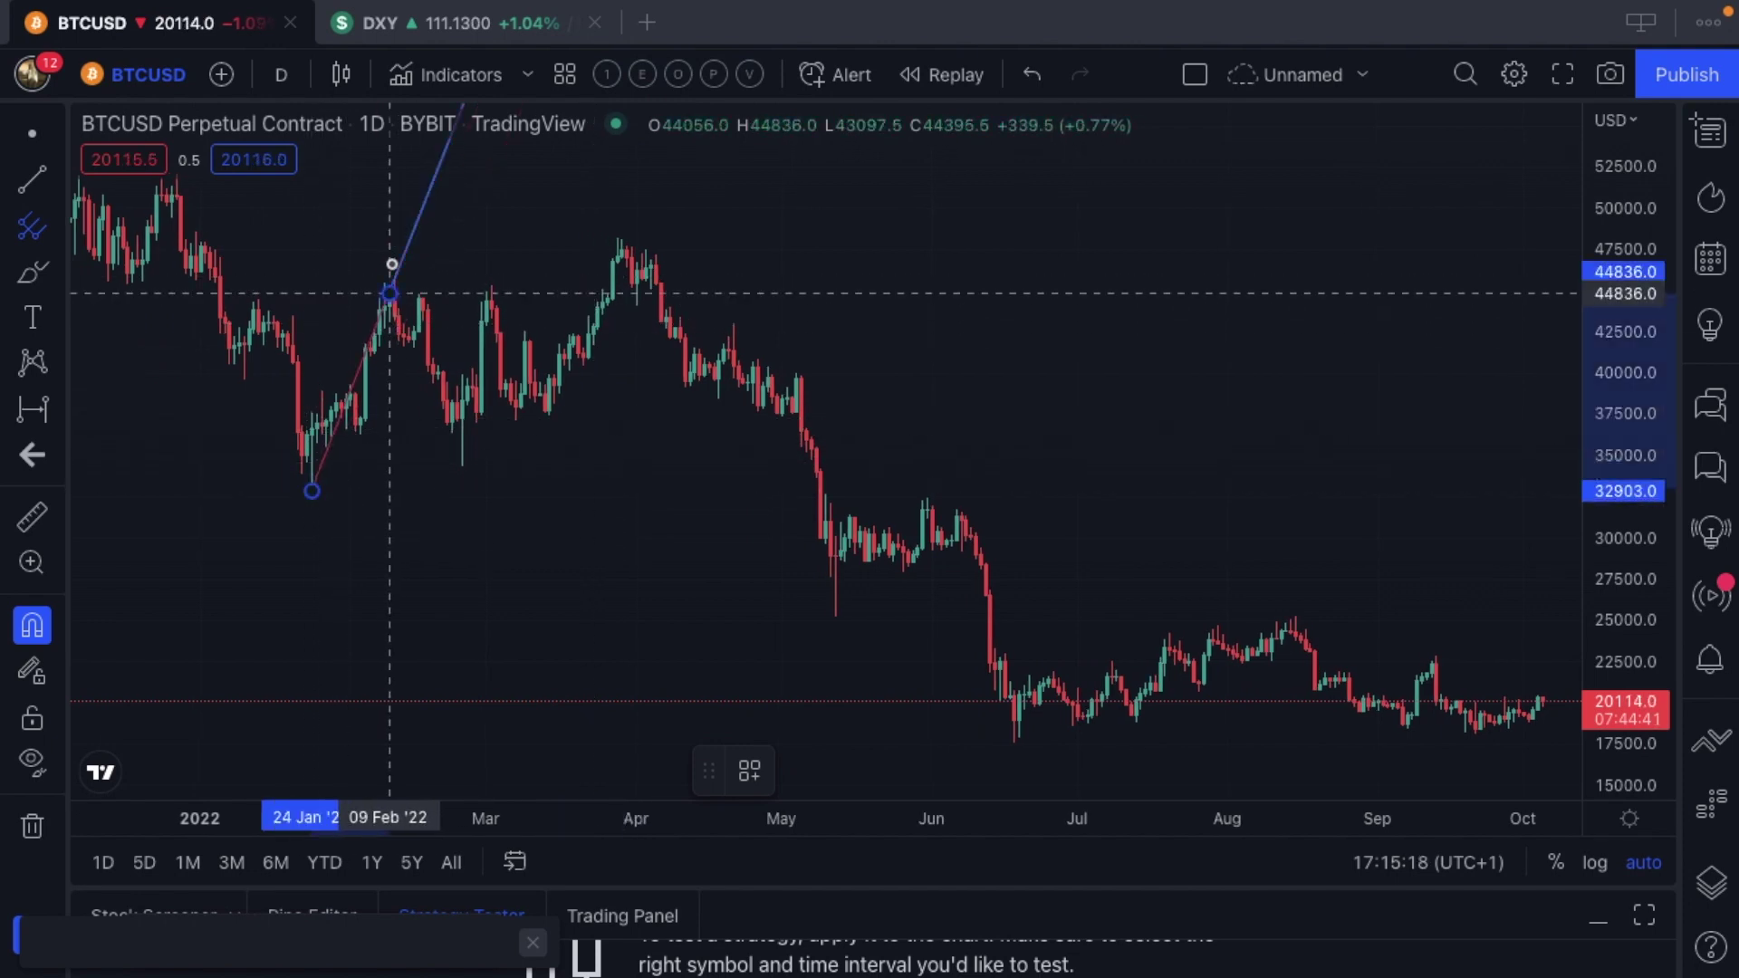
{"action": "left_click", "coordinate": [463, 478]}
Move the pitchfork's second anchor point to the 10 Feb '22 high at 45848.0
{"action": "scroll", "coordinate": [800, 401], "scroll_direction": "up", "scroll_amount": 3}
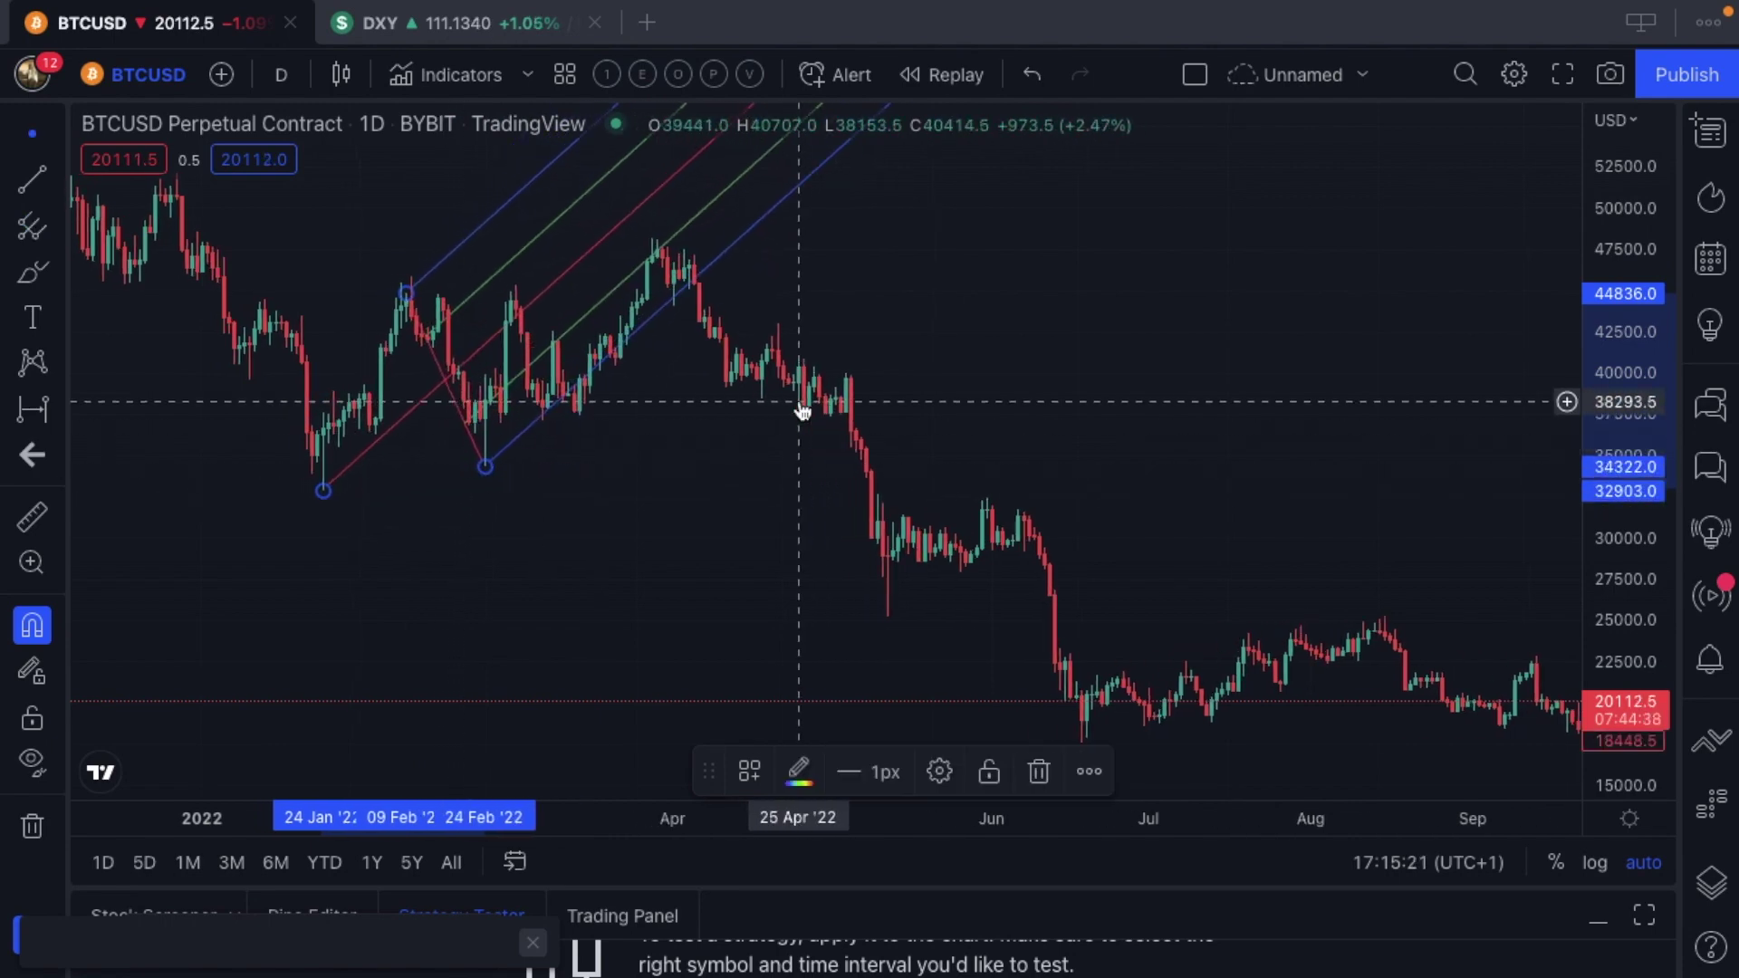
{"action": "scroll", "coordinate": [800, 402], "scroll_direction": "up", "scroll_amount": 2}
{"action": "scroll", "coordinate": [800, 401], "scroll_direction": "left", "scroll_amount": 5}
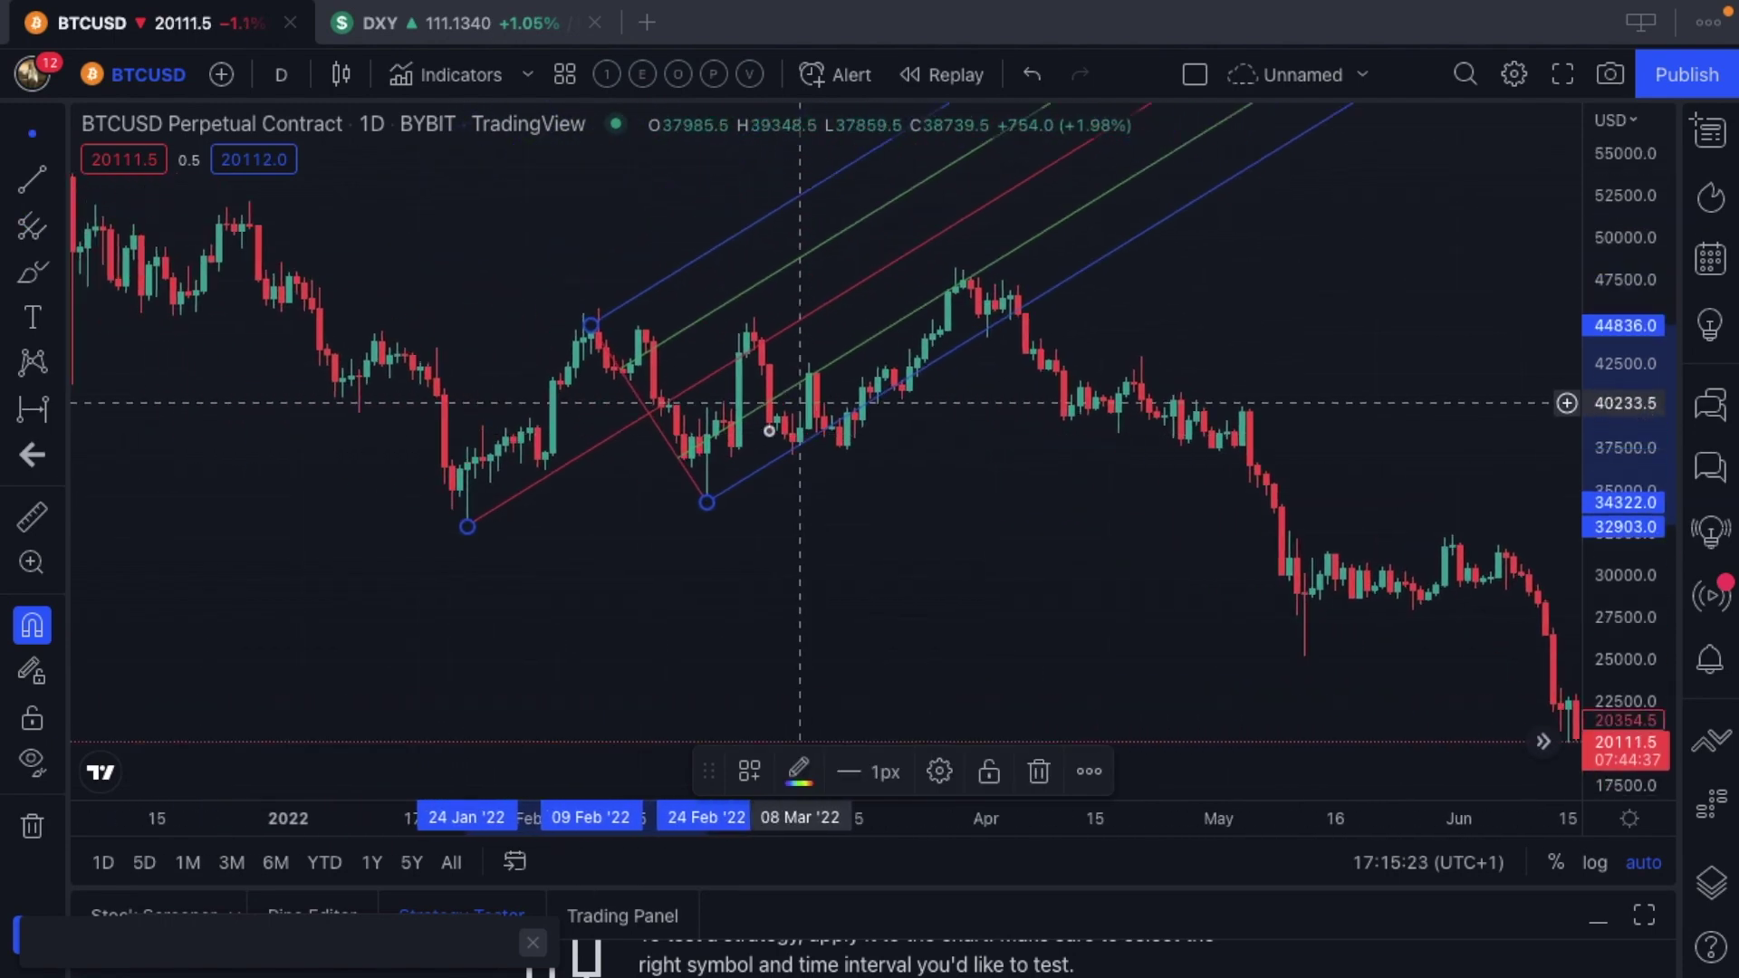
{"action": "left_click", "coordinate": [618, 558]}
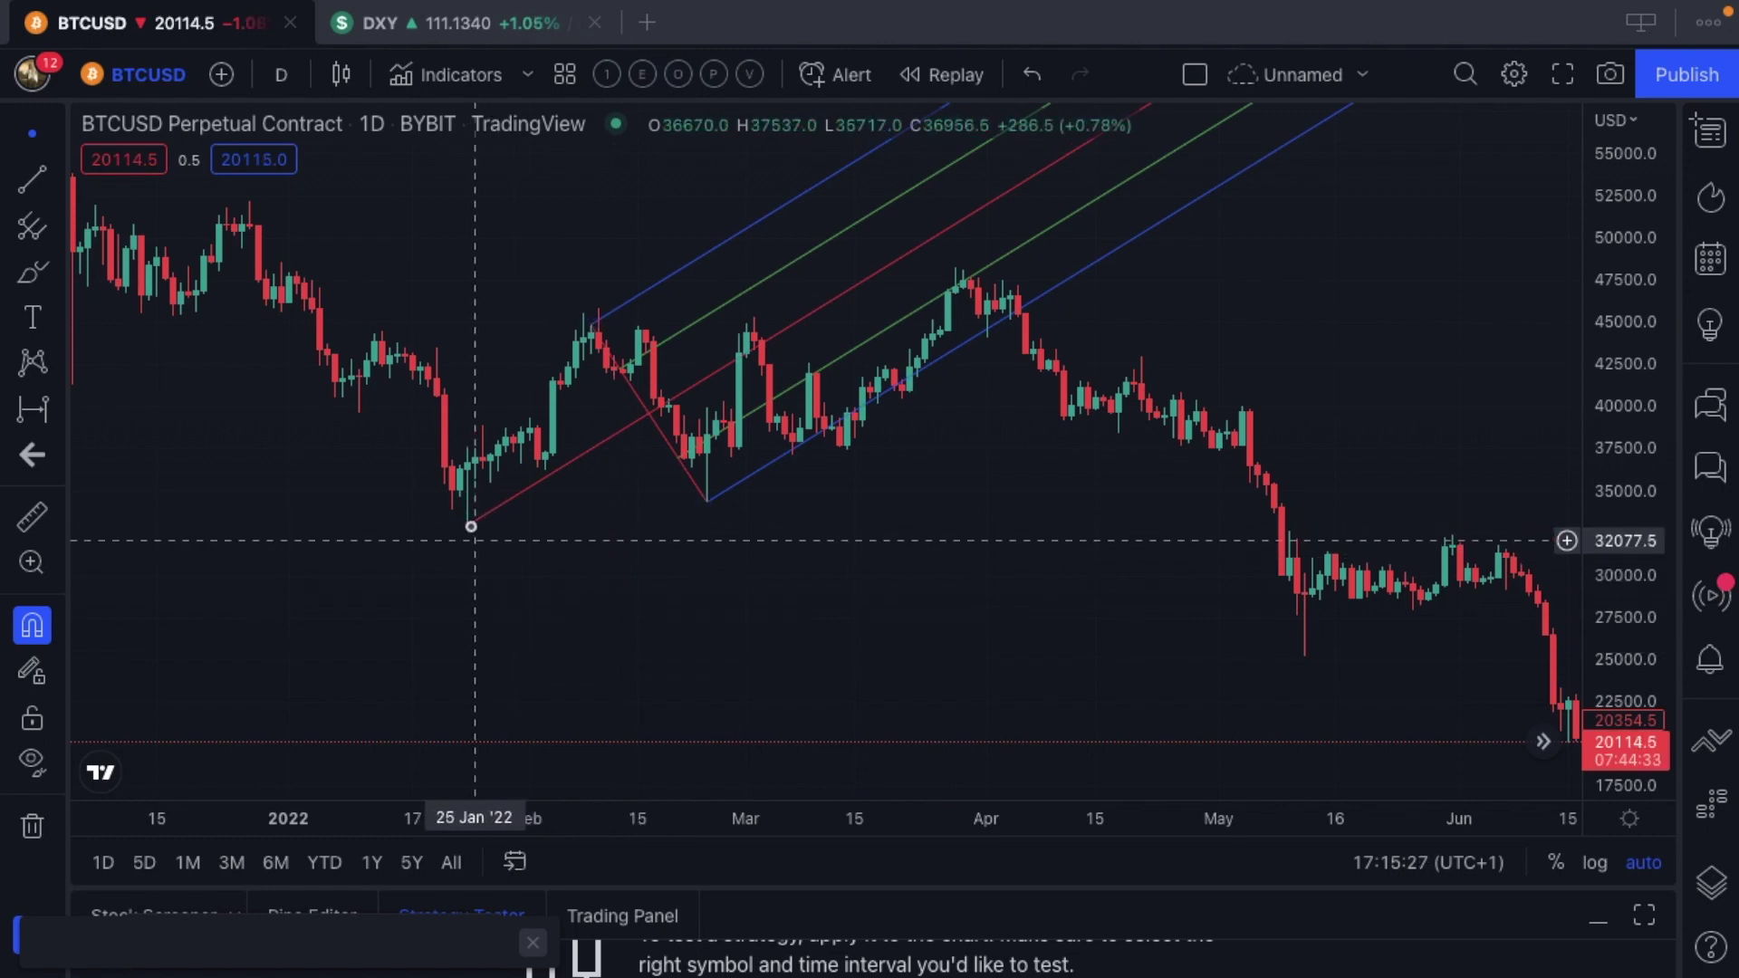
{"action": "left_click_drag", "start_coordinate": [590, 328], "coordinate": [602, 306]}
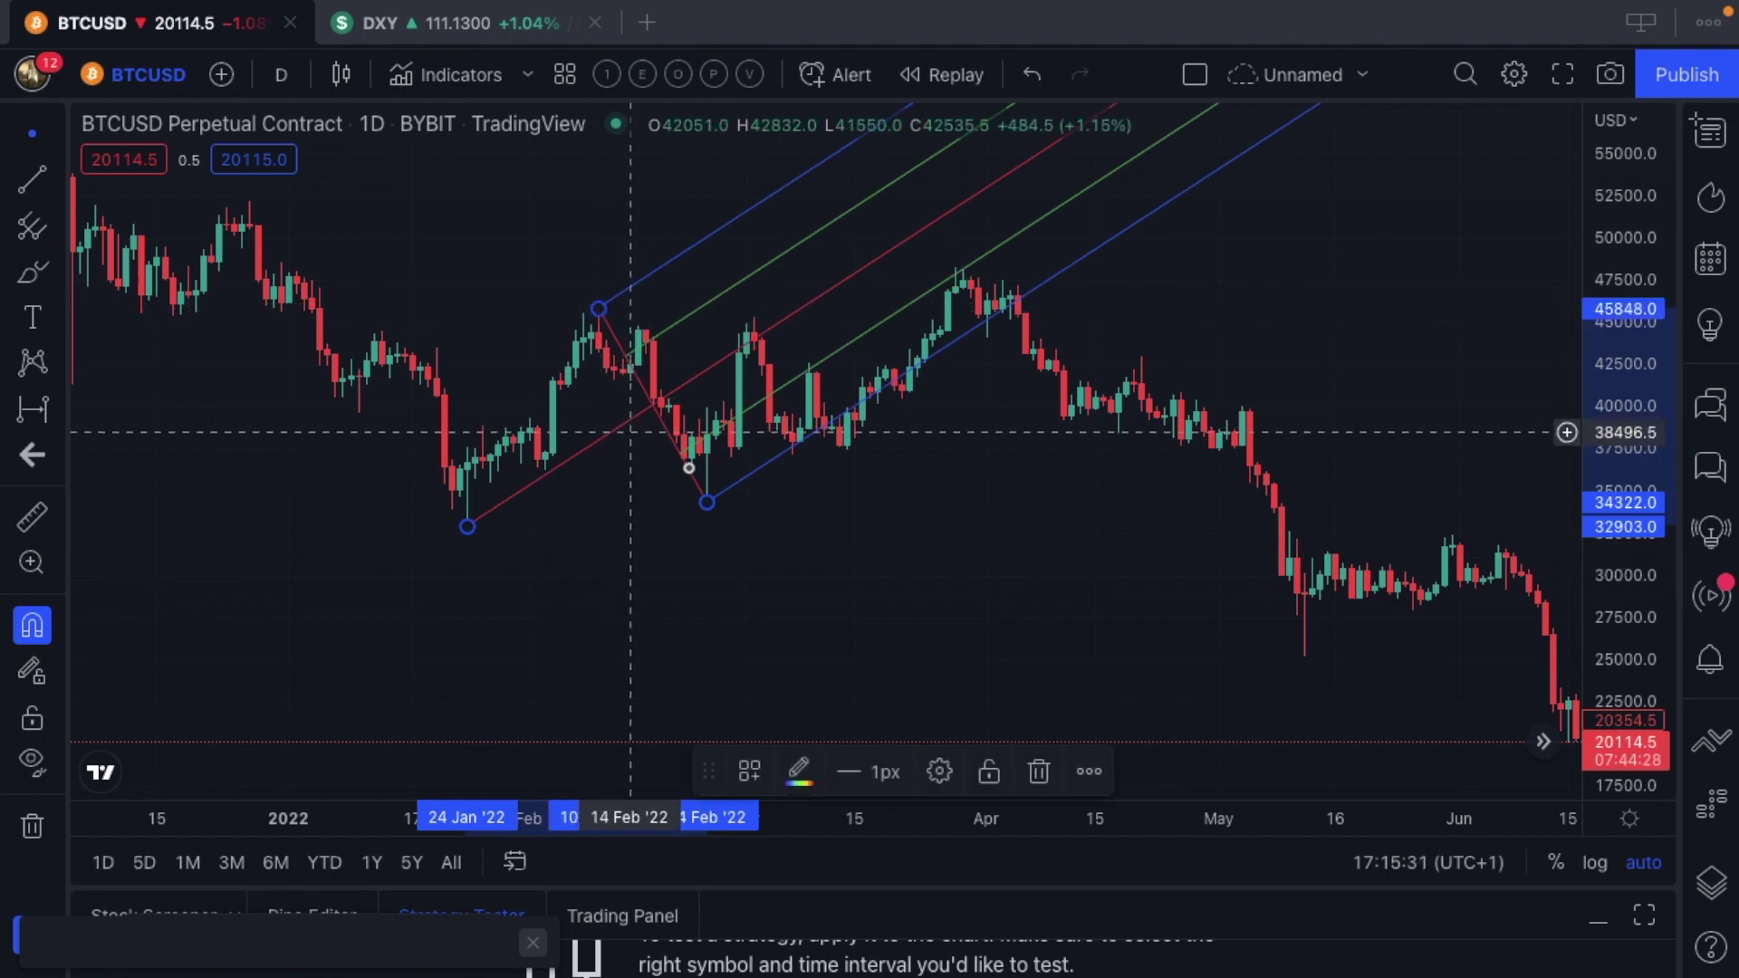
Examine how the February to April 2022 candles interact with the pitchfork's median line and its parallel lines
{"action": "scroll", "coordinate": [955, 425], "scroll_direction": "up", "scroll_amount": 2}
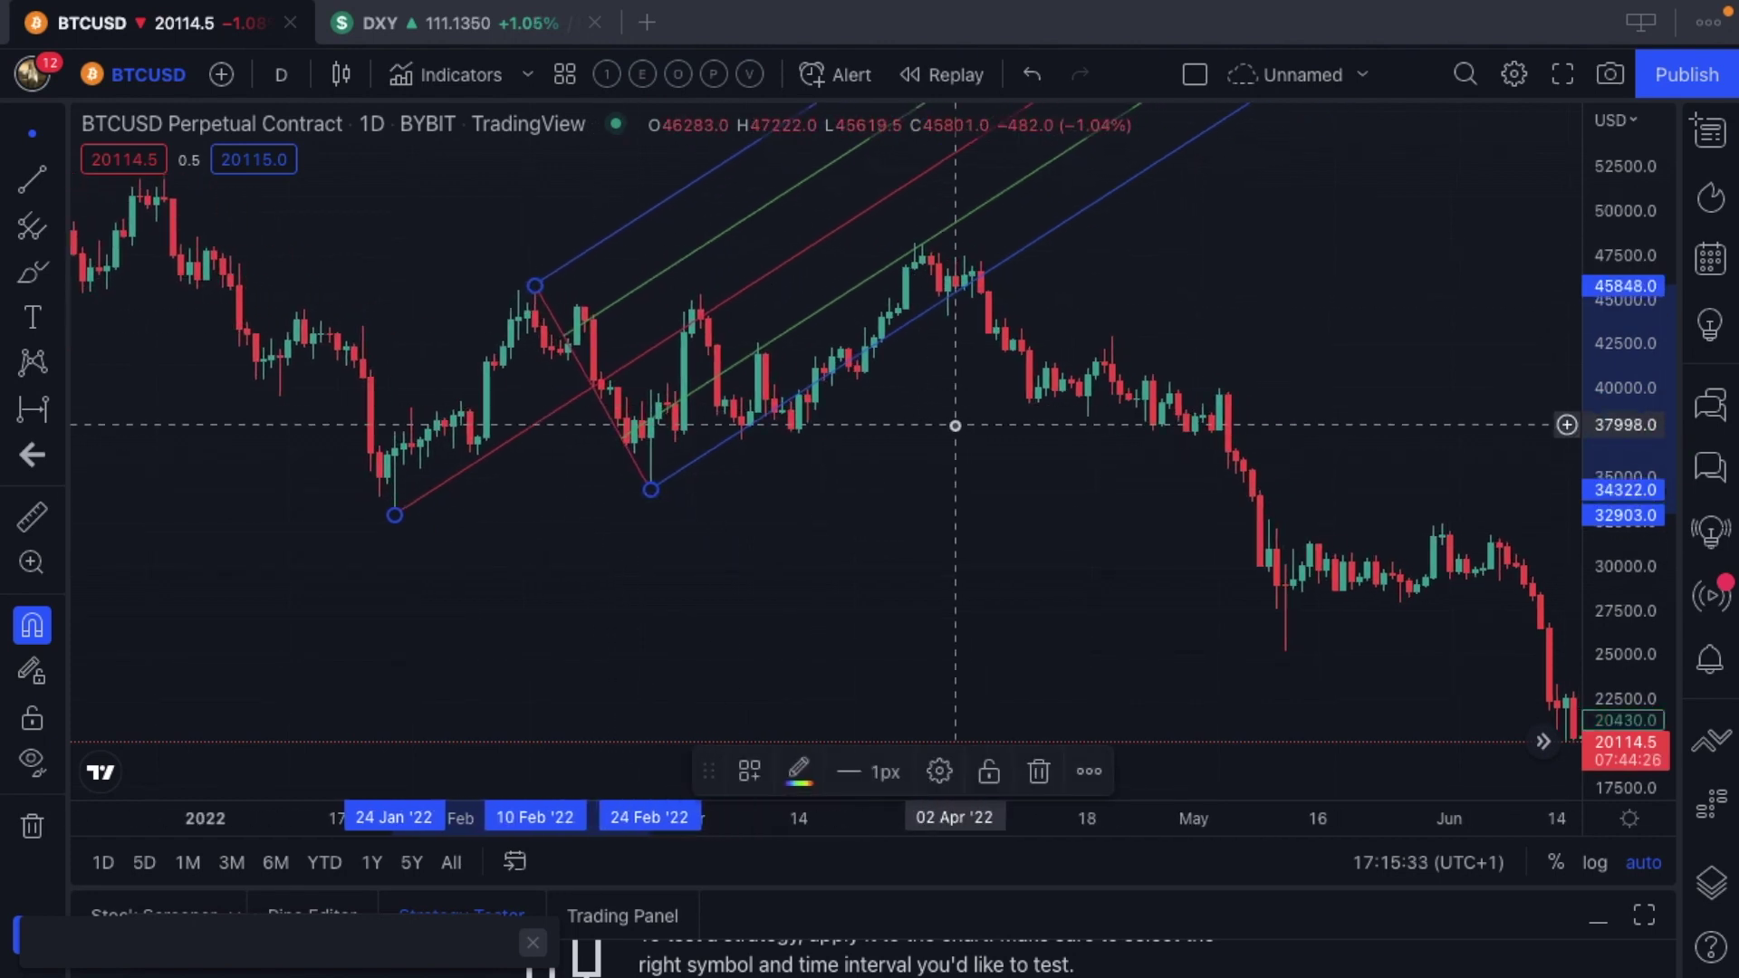
{"action": "scroll", "coordinate": [954, 425], "scroll_direction": "up", "scroll_amount": 4}
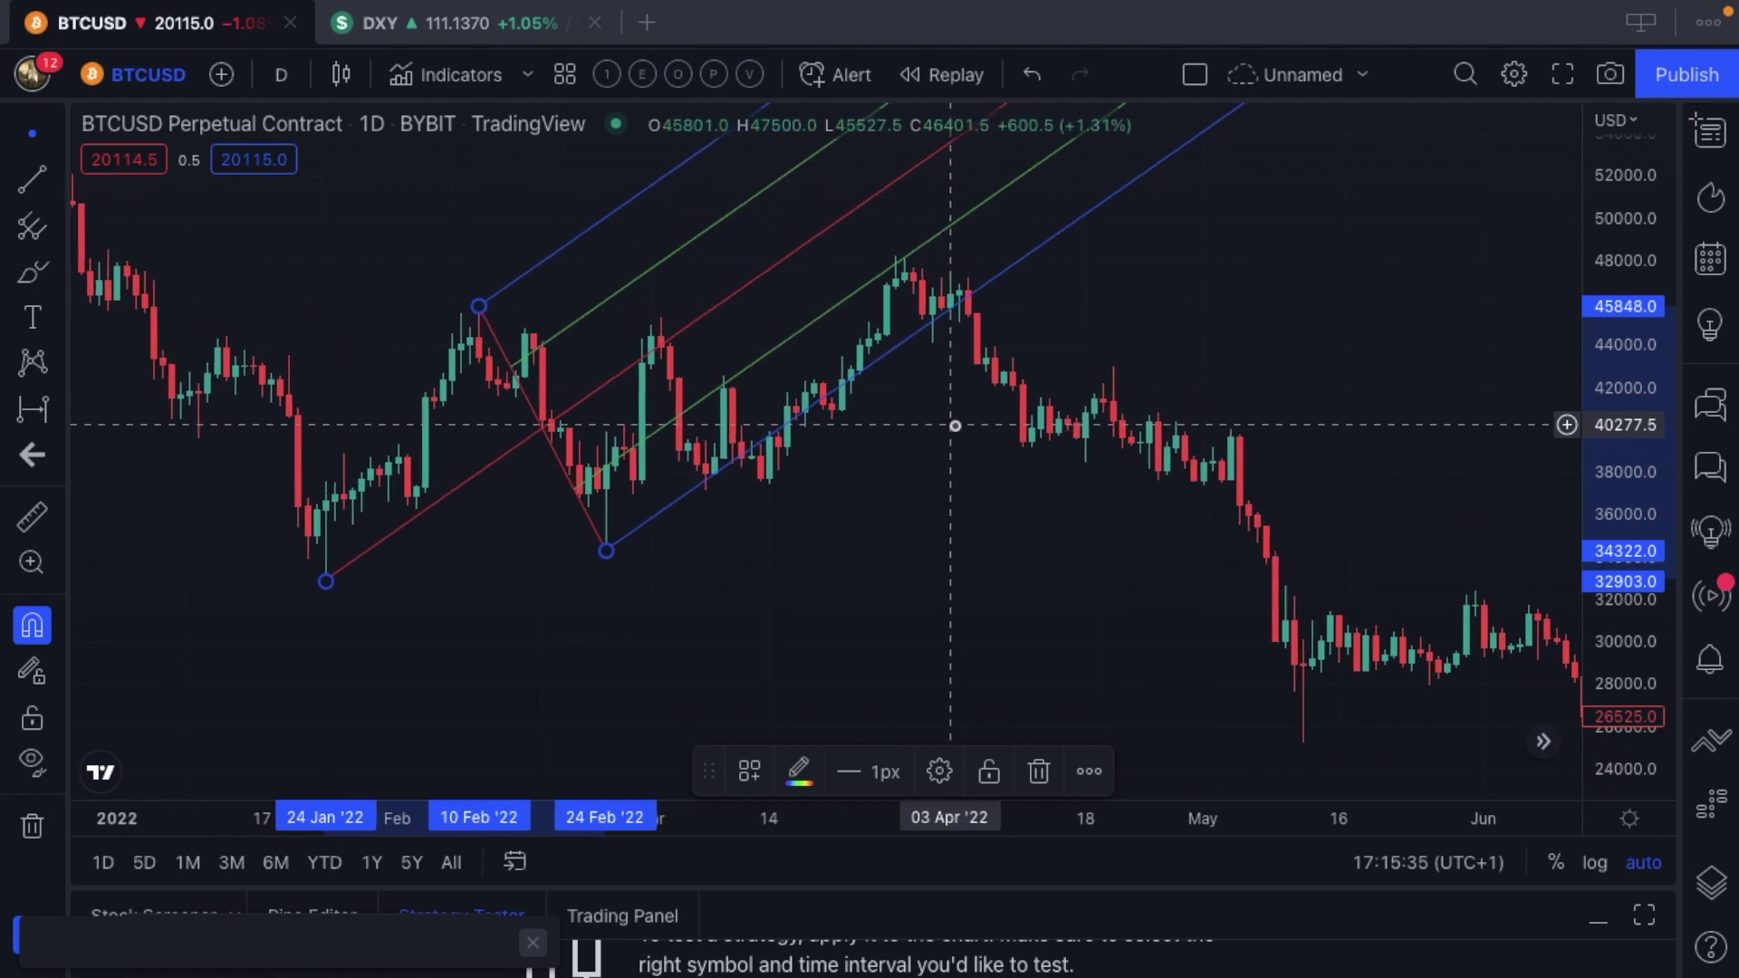
{"action": "scroll", "coordinate": [955, 425], "scroll_direction": "left", "scroll_amount": 5}
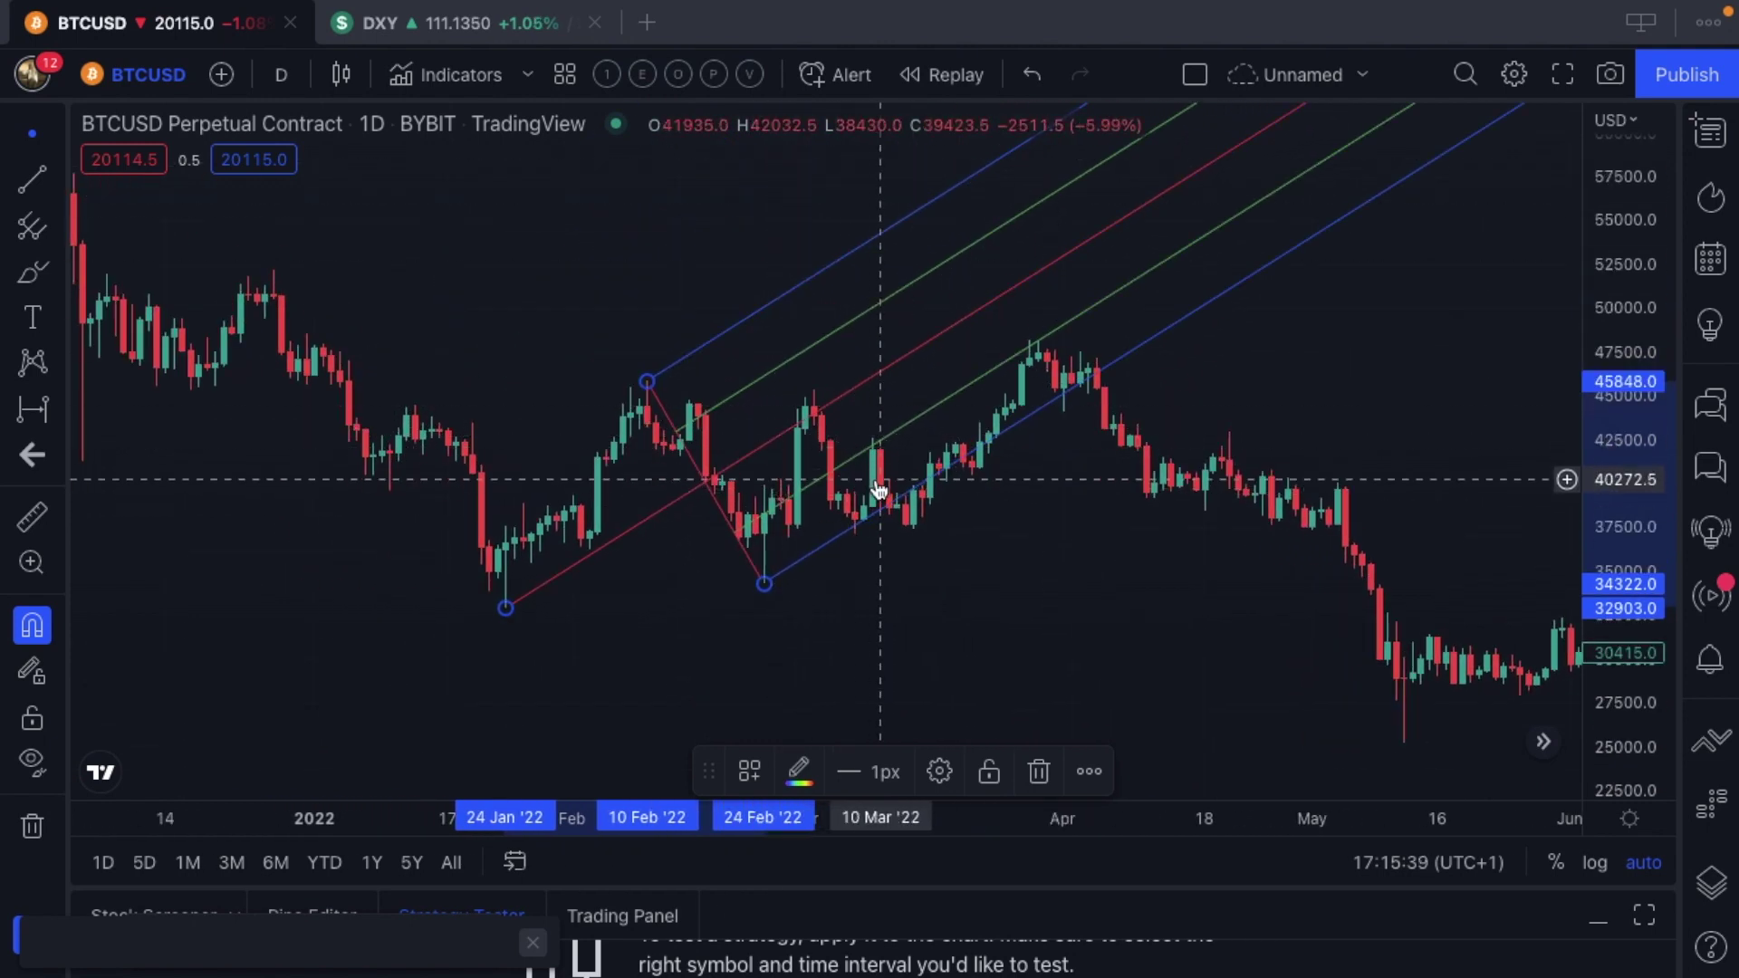
{"action": "scroll", "coordinate": [920, 467], "scroll_direction": "right", "scroll_amount": 2}
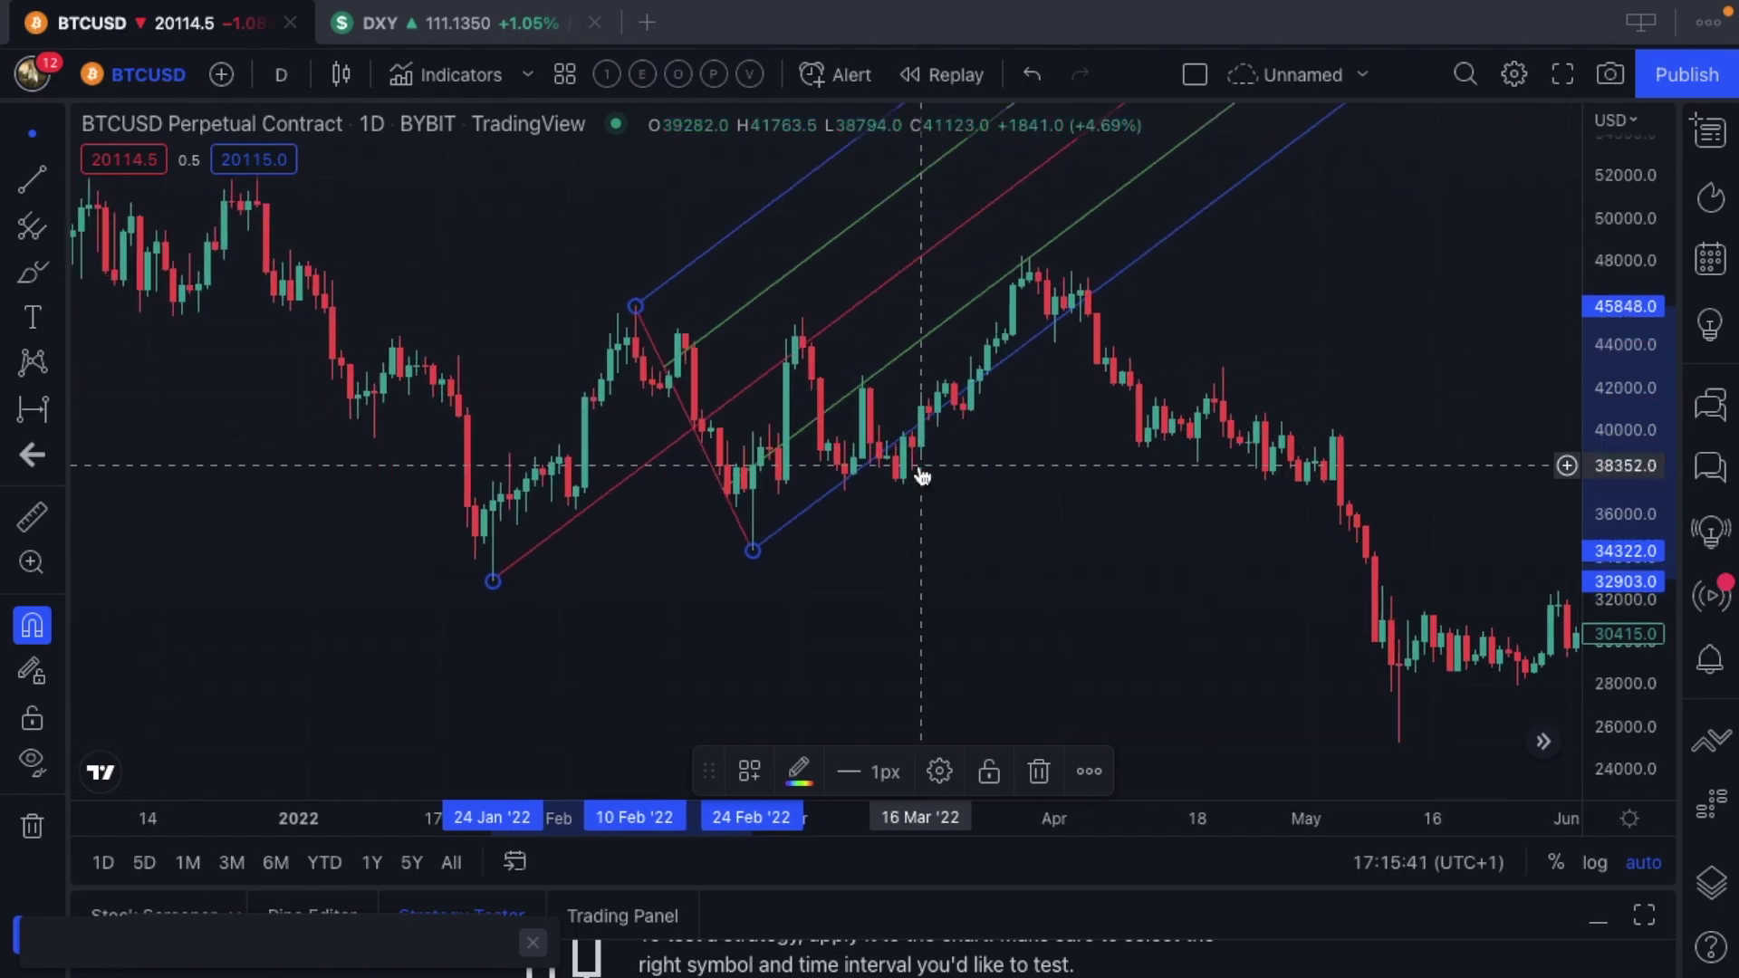
{"action": "scroll", "coordinate": [922, 471], "scroll_direction": "down", "scroll_amount": 2}
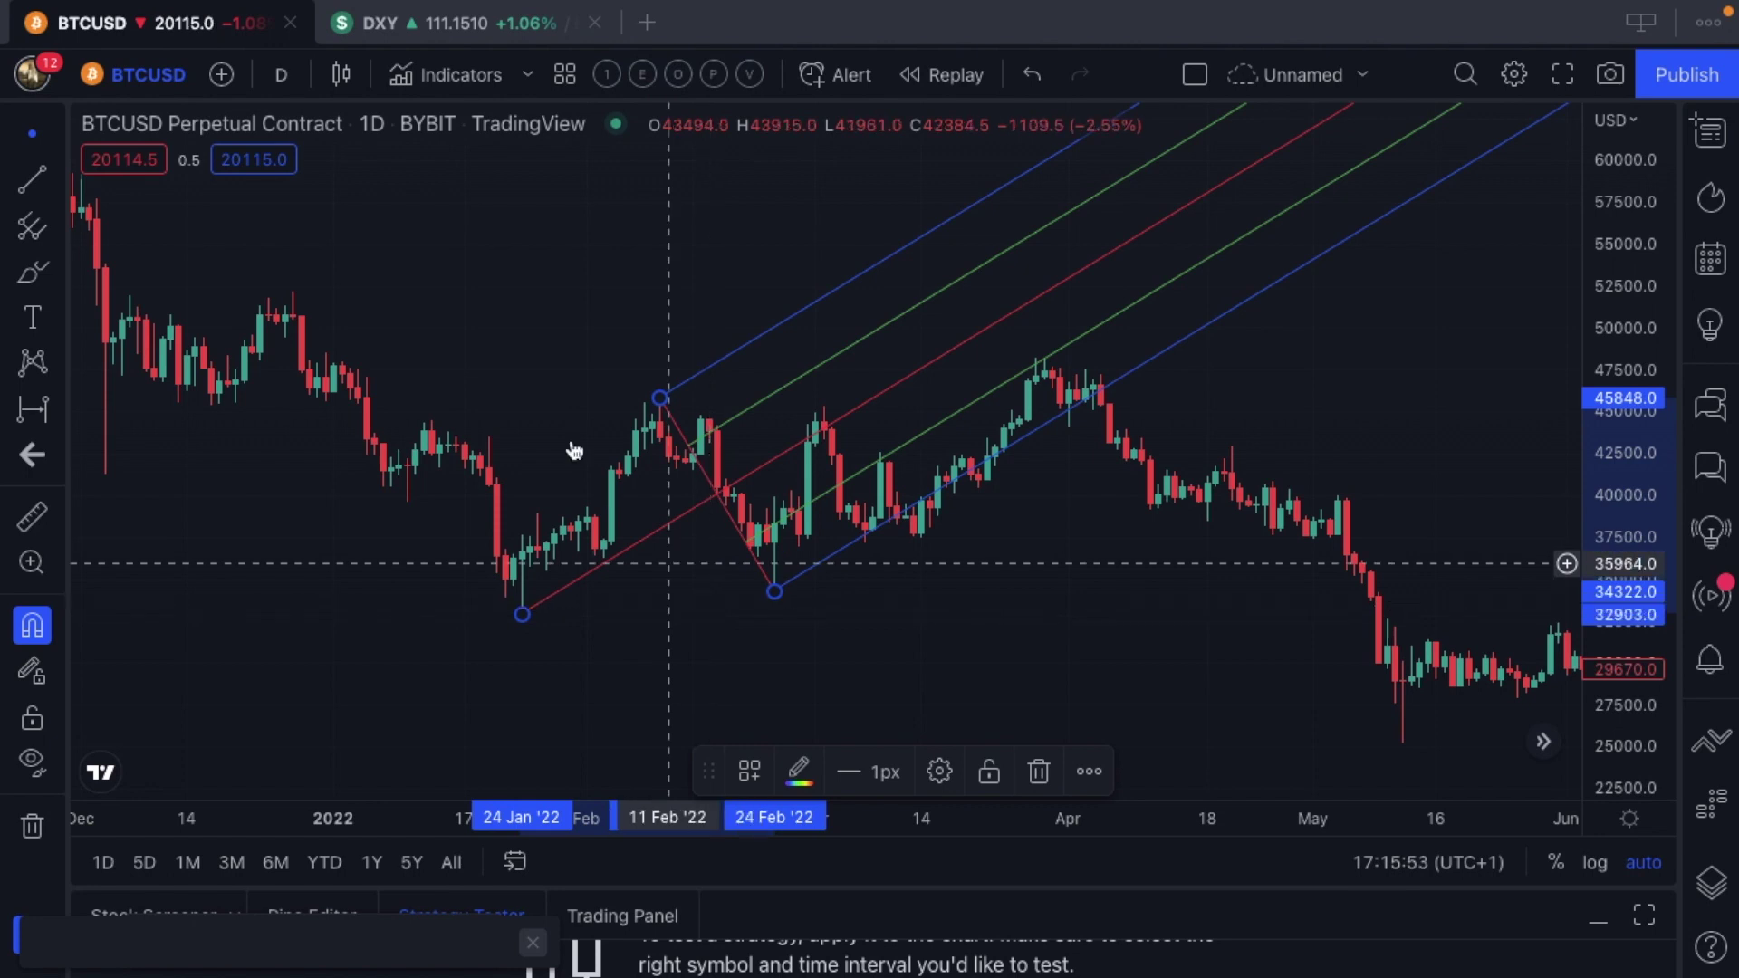
{"action": "left_click", "coordinate": [544, 373]}
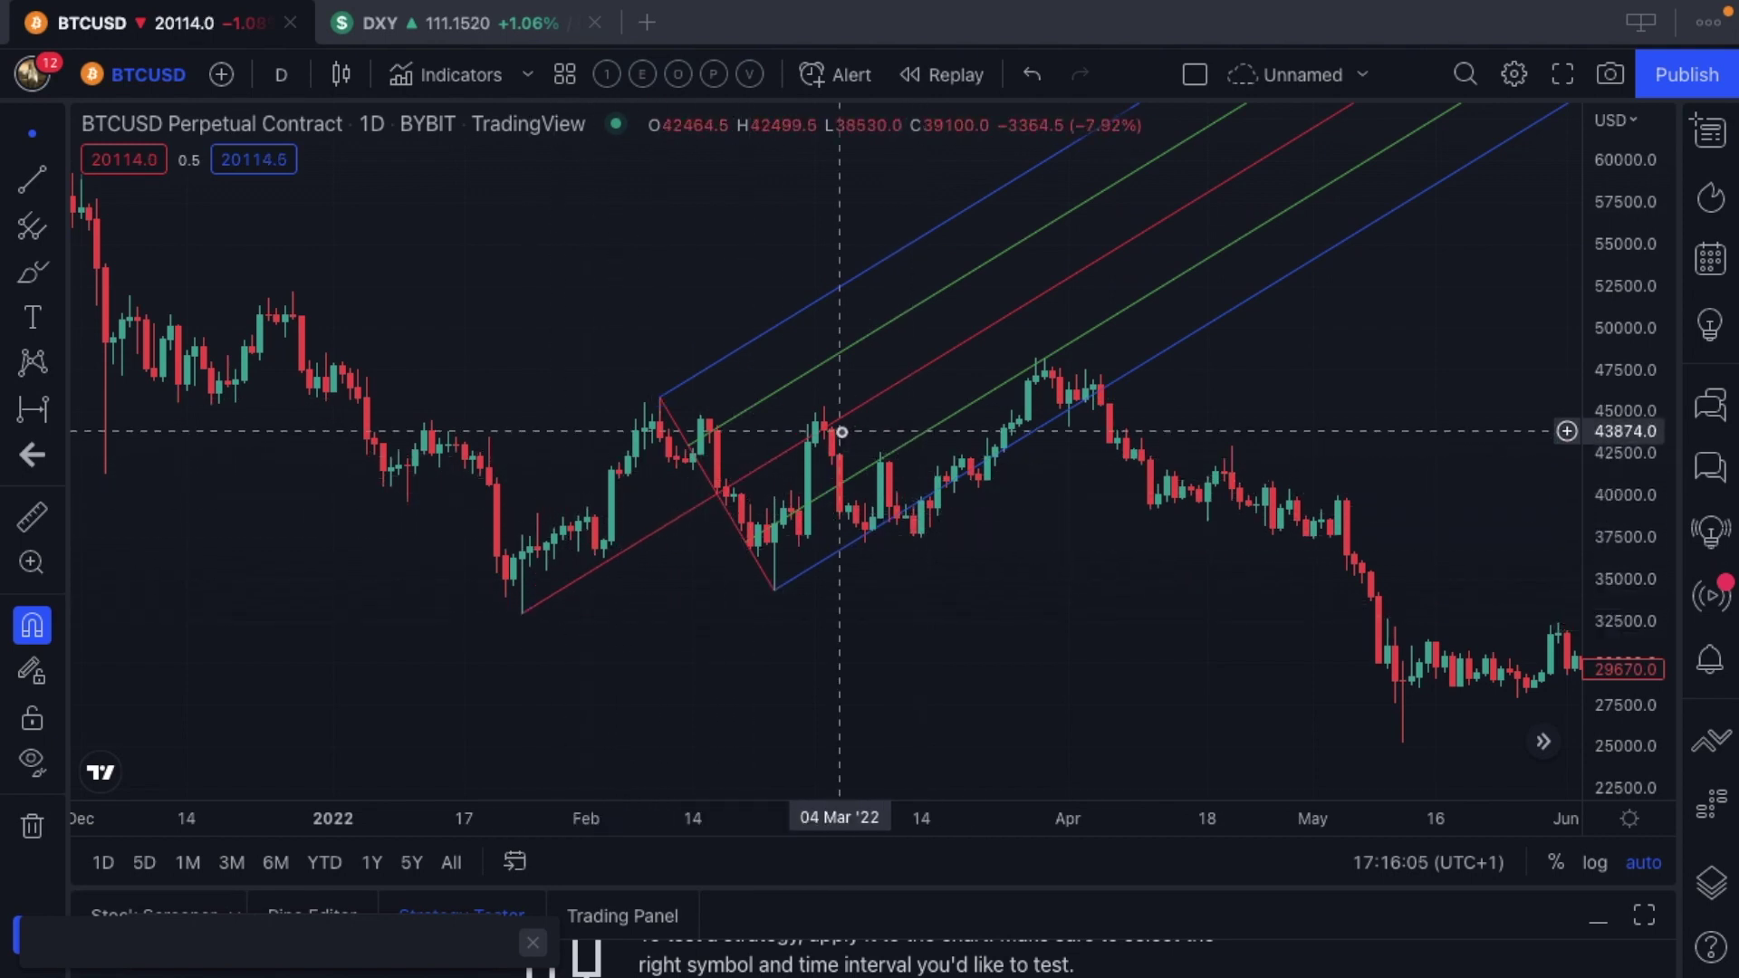
{"action": "scroll", "coordinate": [530, 623], "scroll_direction": "up", "scroll_amount": 3}
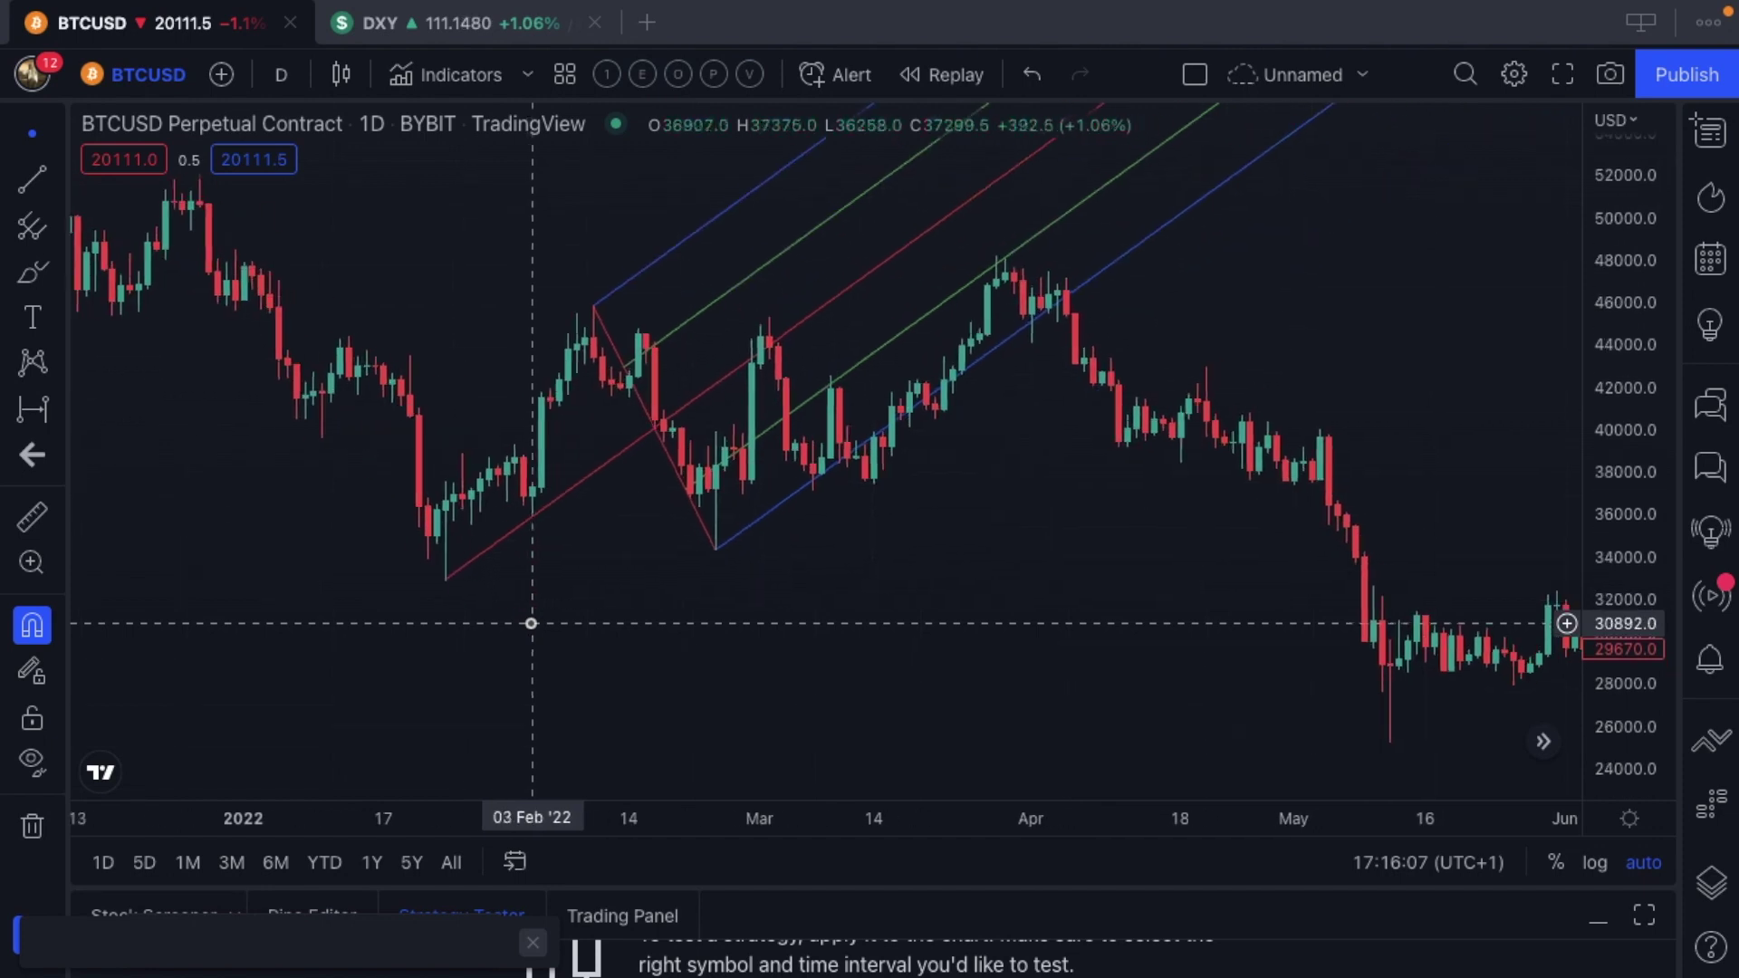
{"action": "scroll", "coordinate": [1016, 455], "scroll_direction": "up", "scroll_amount": 1}
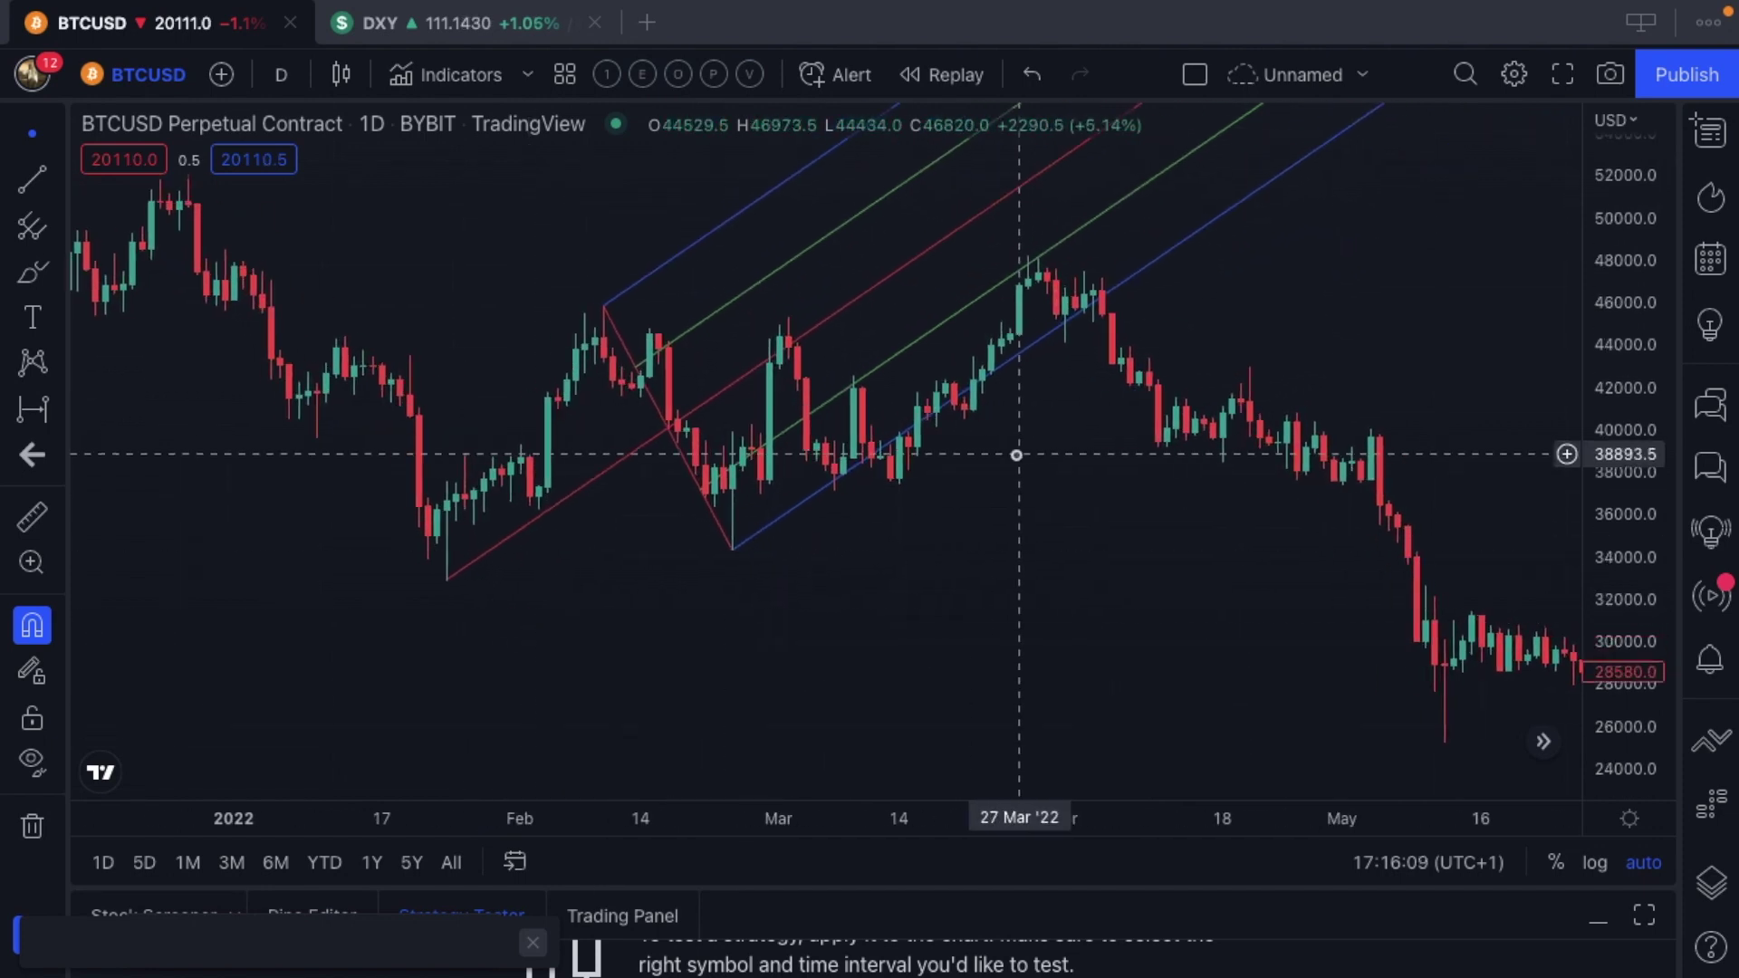
{"action": "scroll", "coordinate": [1017, 455], "scroll_direction": "down", "scroll_amount": 4}
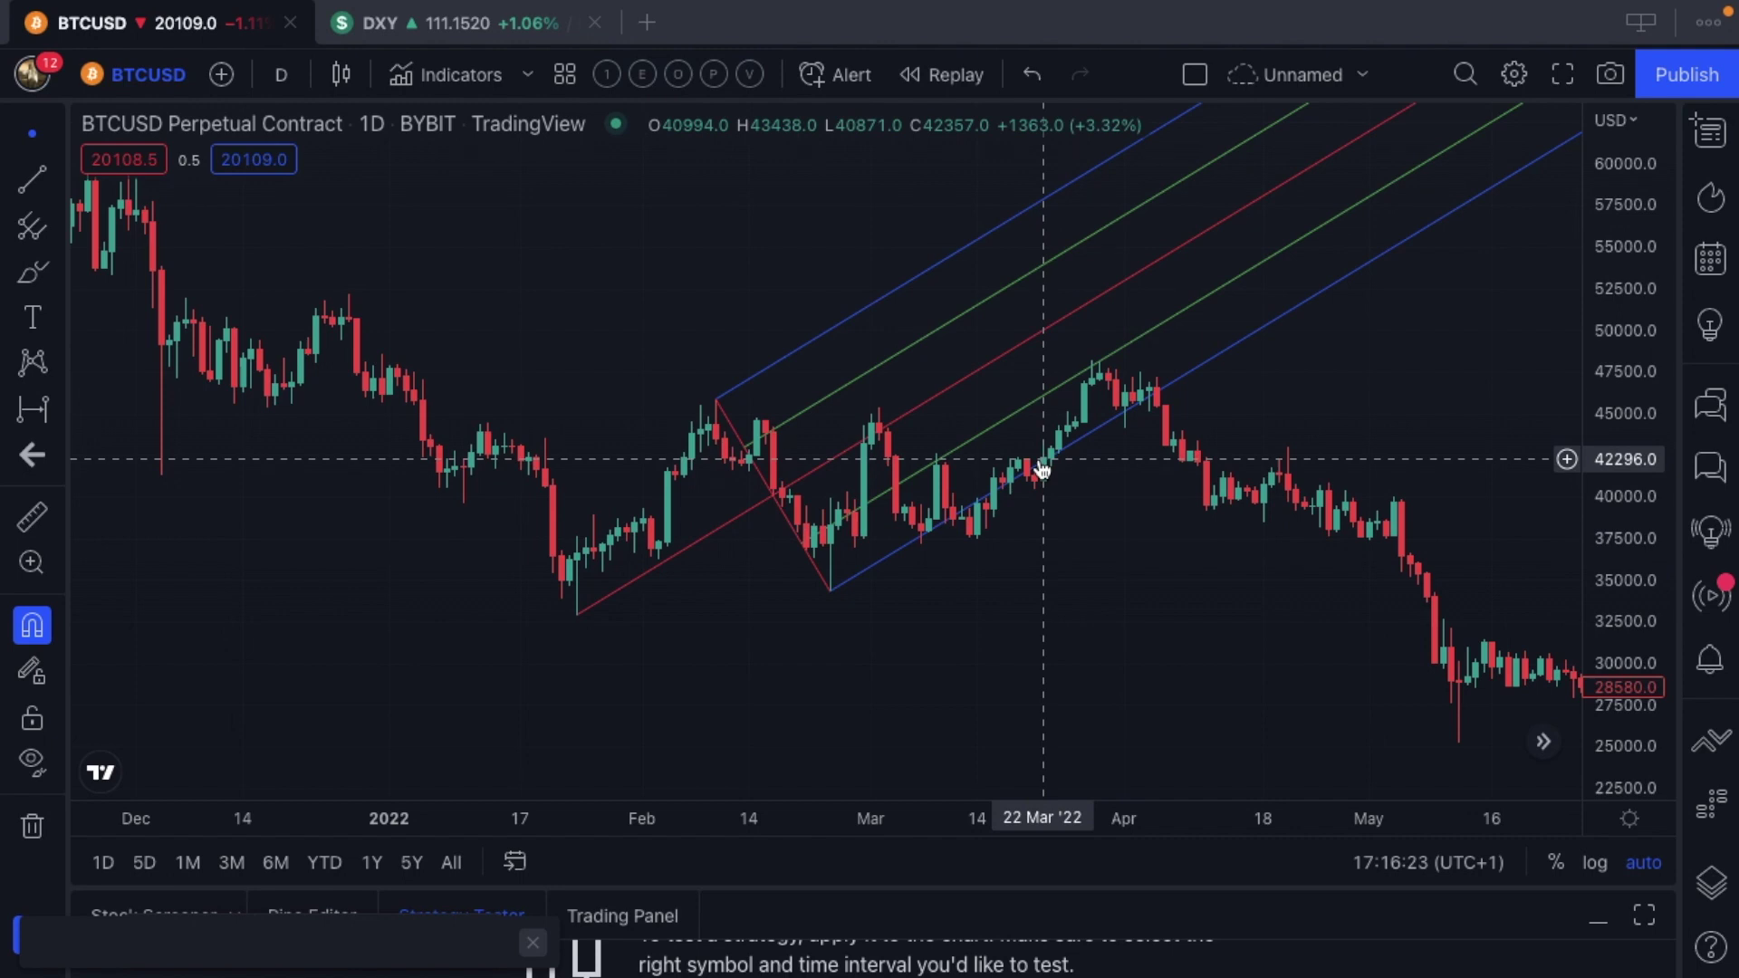
{"action": "scroll", "coordinate": [1041, 469], "scroll_direction": "up", "scroll_amount": 2}
{"action": "left_click", "coordinate": [1010, 471]}
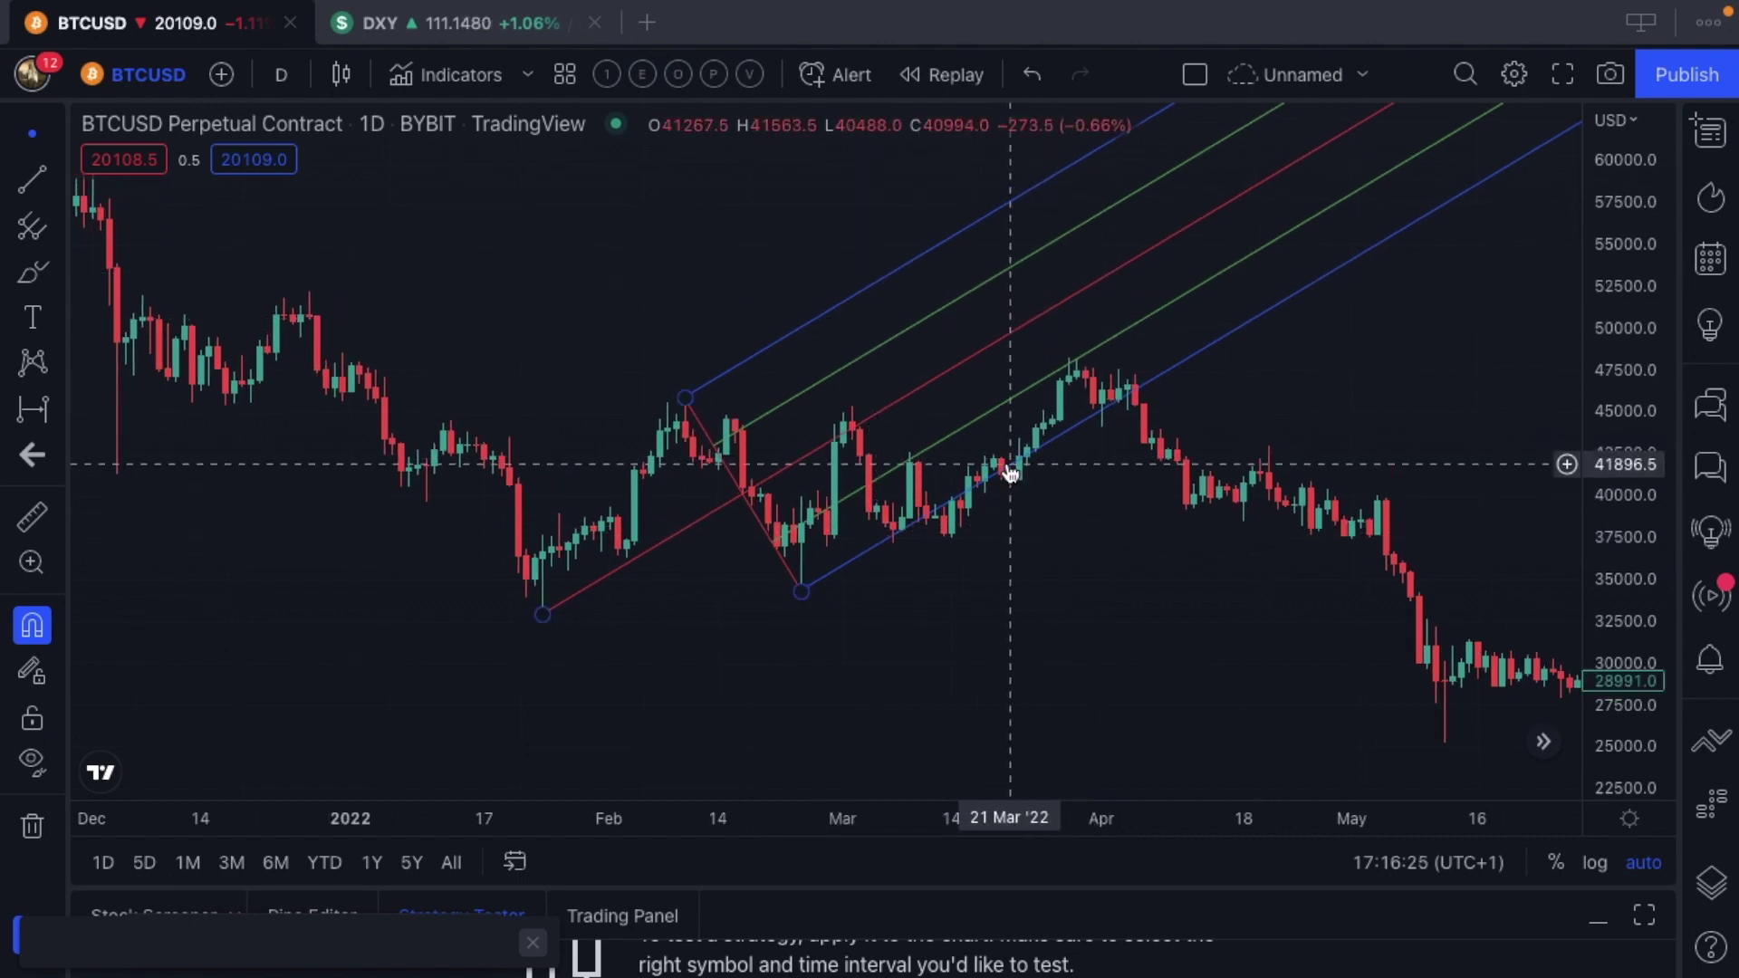
{"action": "scroll", "coordinate": [1008, 466], "scroll_direction": "right", "scroll_amount": 2}
{"action": "scroll", "coordinate": [1007, 464], "scroll_direction": "right", "scroll_amount": 2}
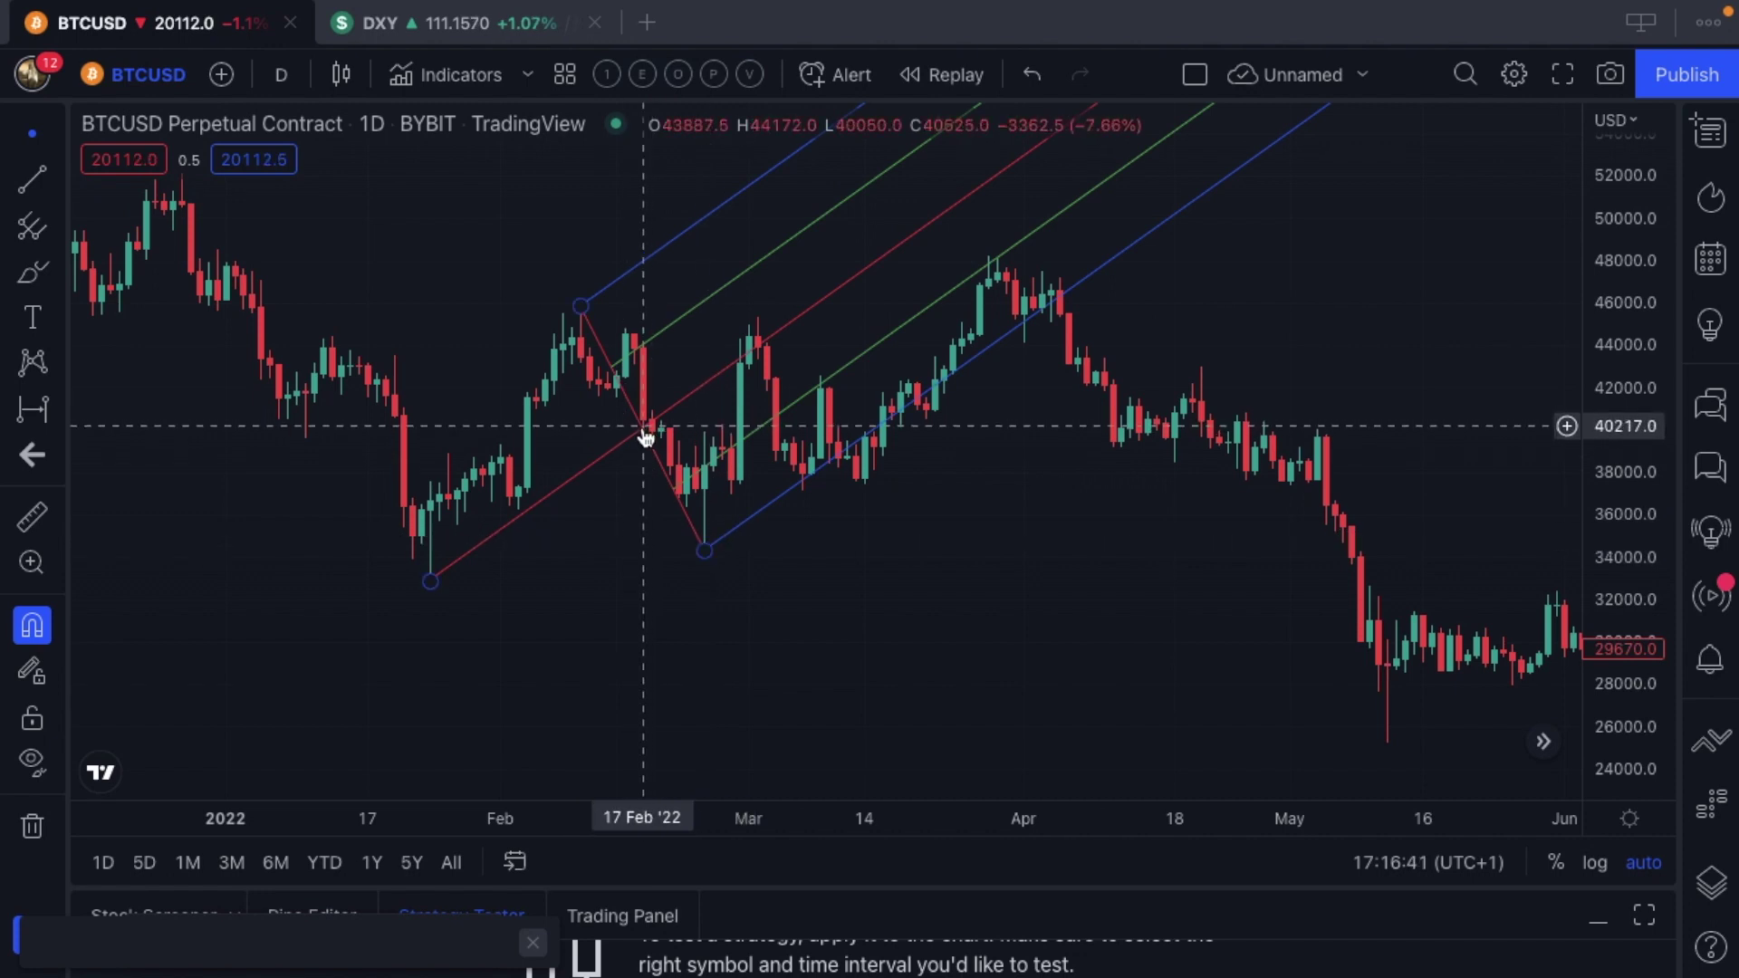
Draw a Fib Retracement from the 10 Feb '22 high at 45848.0 to the 24 Feb '22 low at 34322.0 to check the median line's crossing
{"action": "left_click", "coordinate": [58, 228]}
{"action": "left_click", "coordinate": [140, 83]}
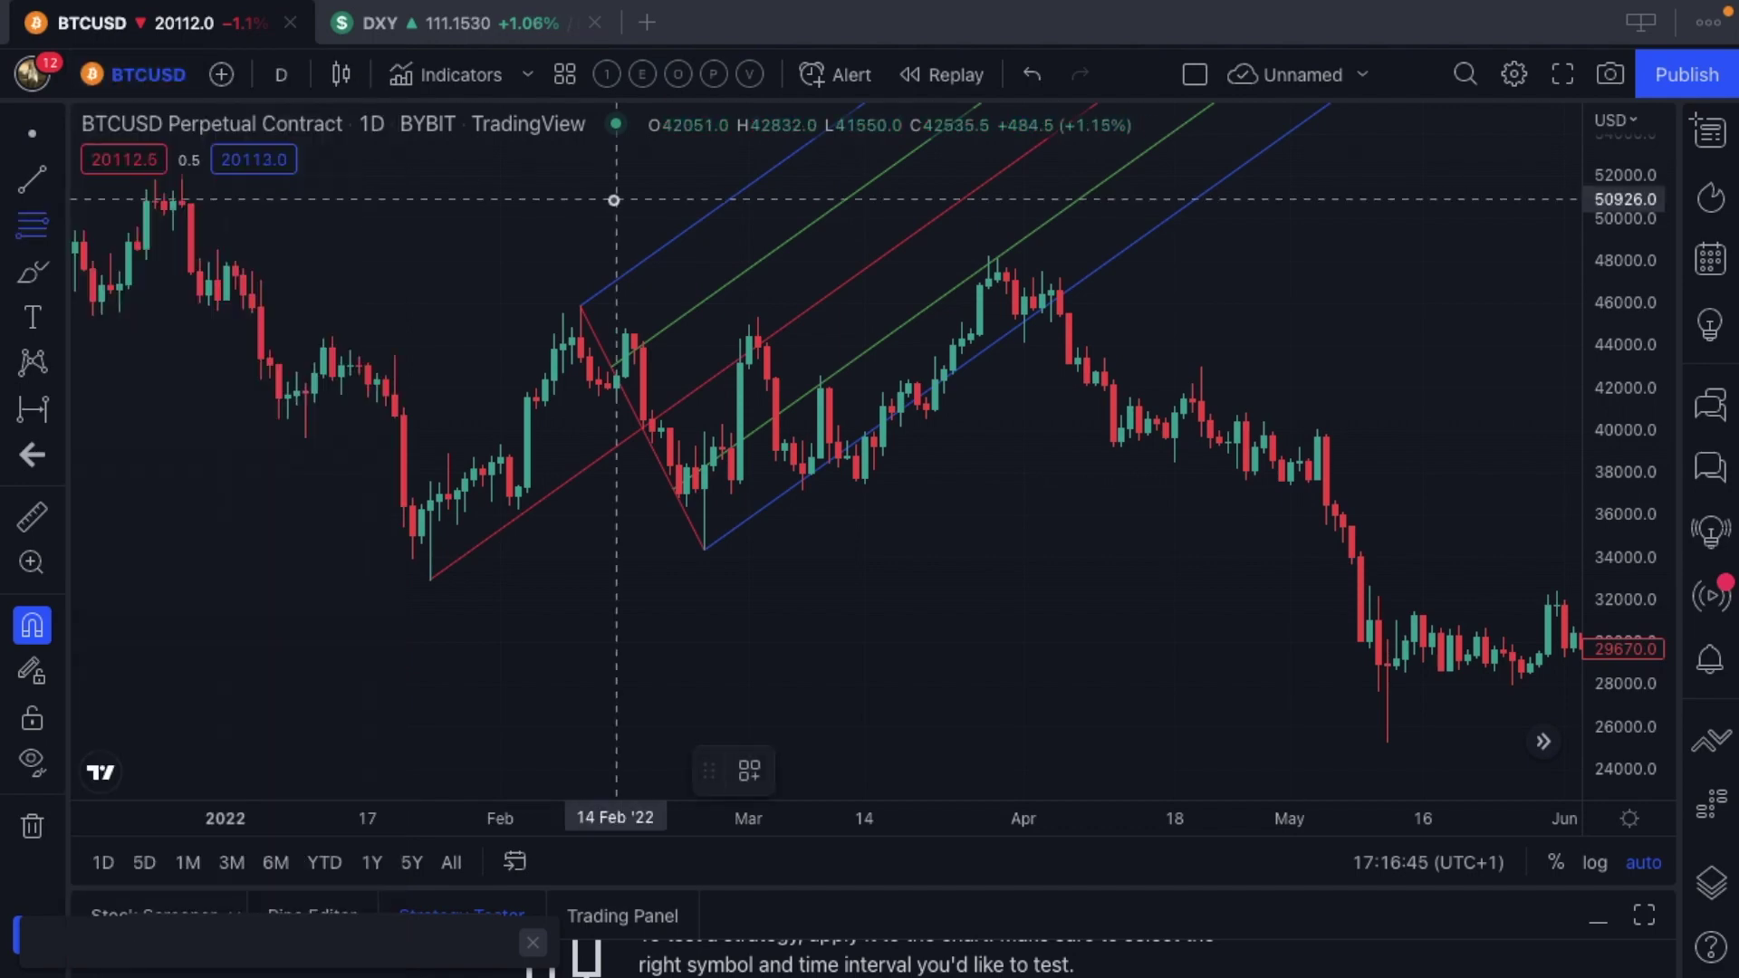
{"action": "left_click", "coordinate": [580, 304]}
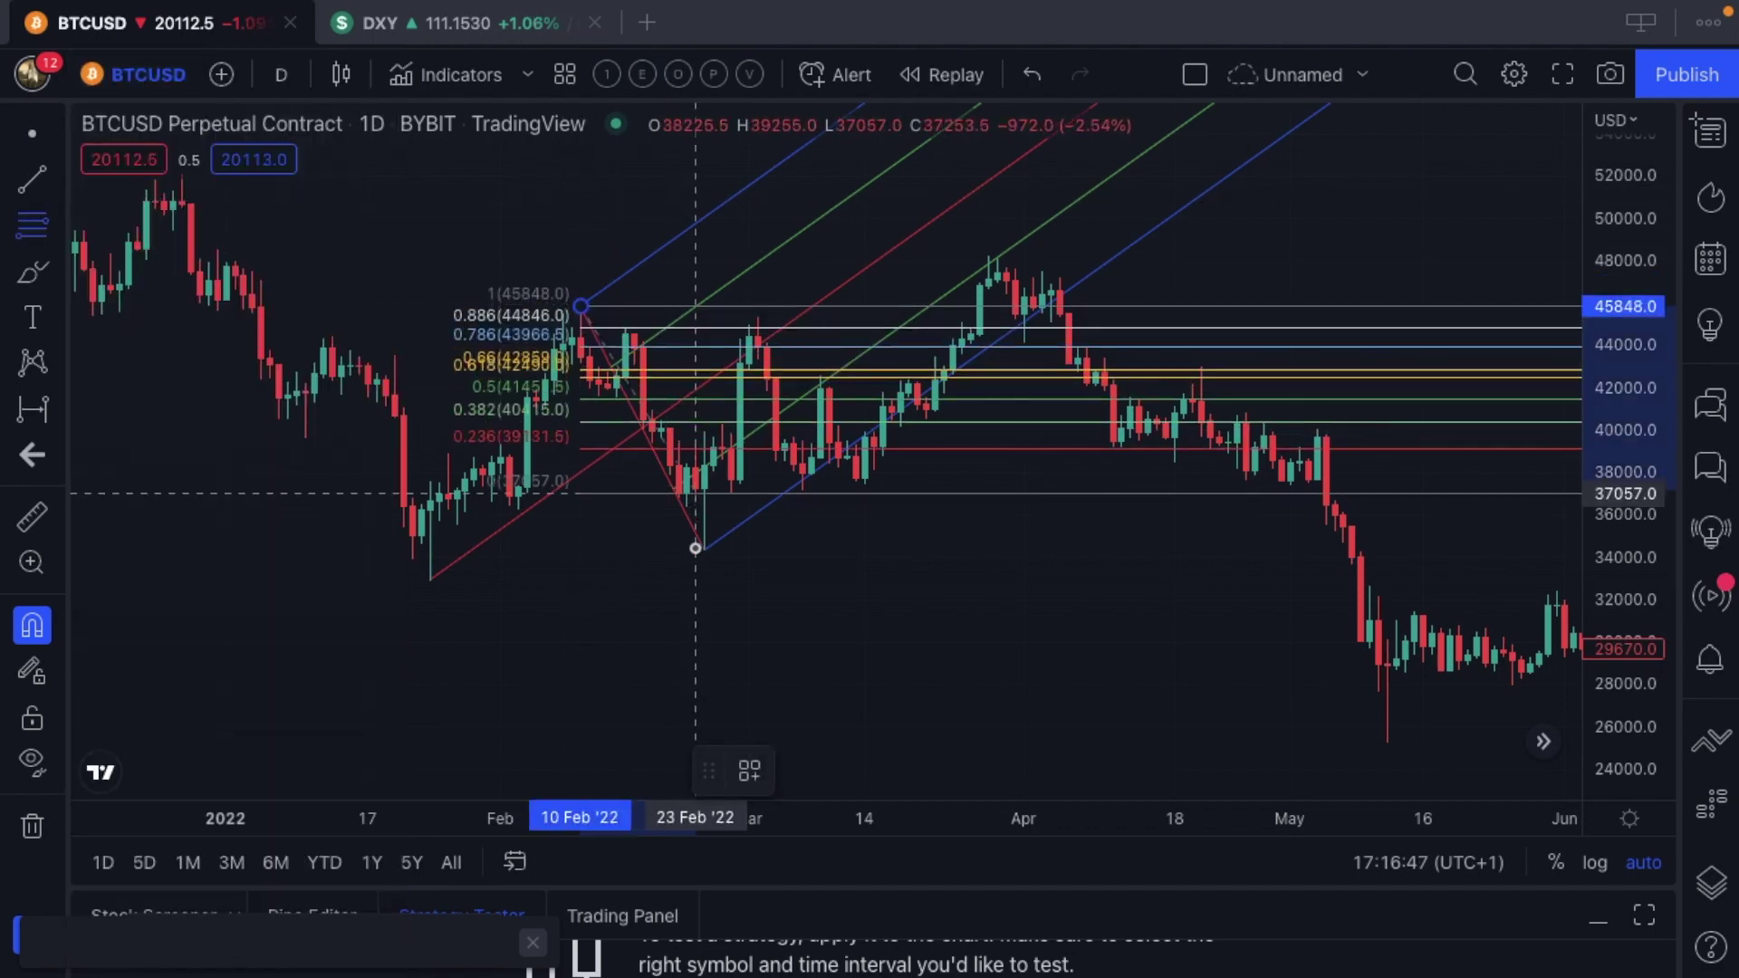
{"action": "left_click", "coordinate": [703, 556]}
{"action": "scroll", "coordinate": [666, 465], "scroll_direction": "up", "scroll_amount": 3}
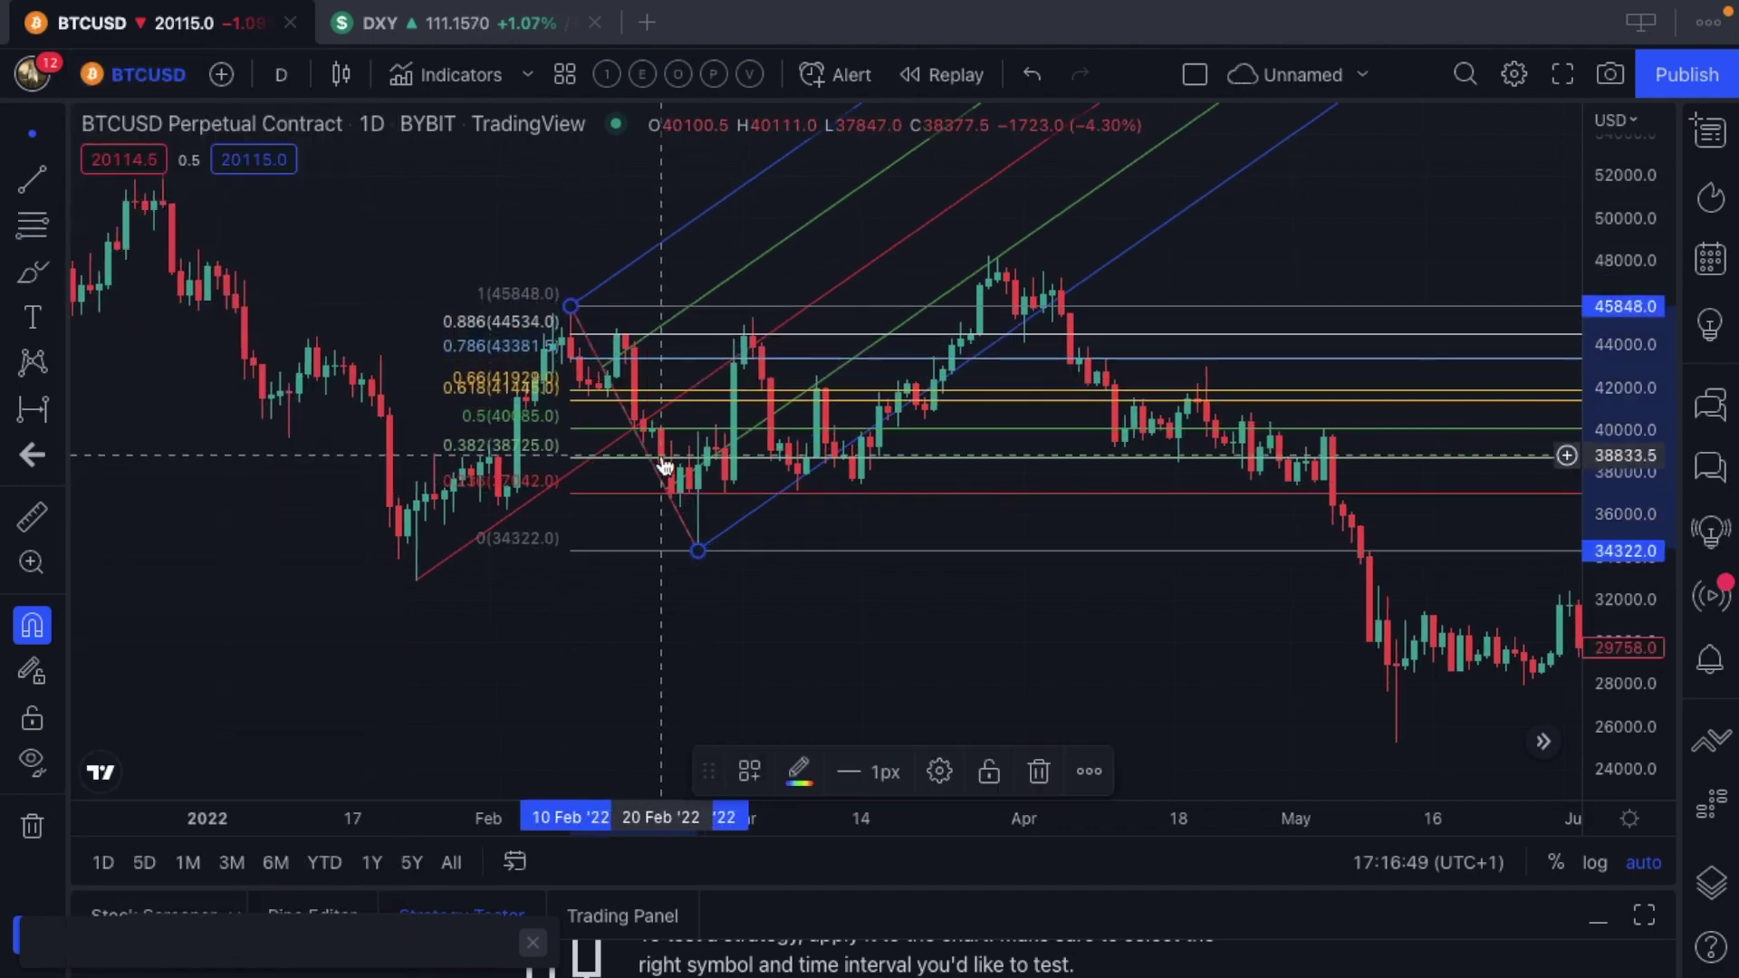
{"action": "scroll", "coordinate": [664, 465], "scroll_direction": "up", "scroll_amount": 4}
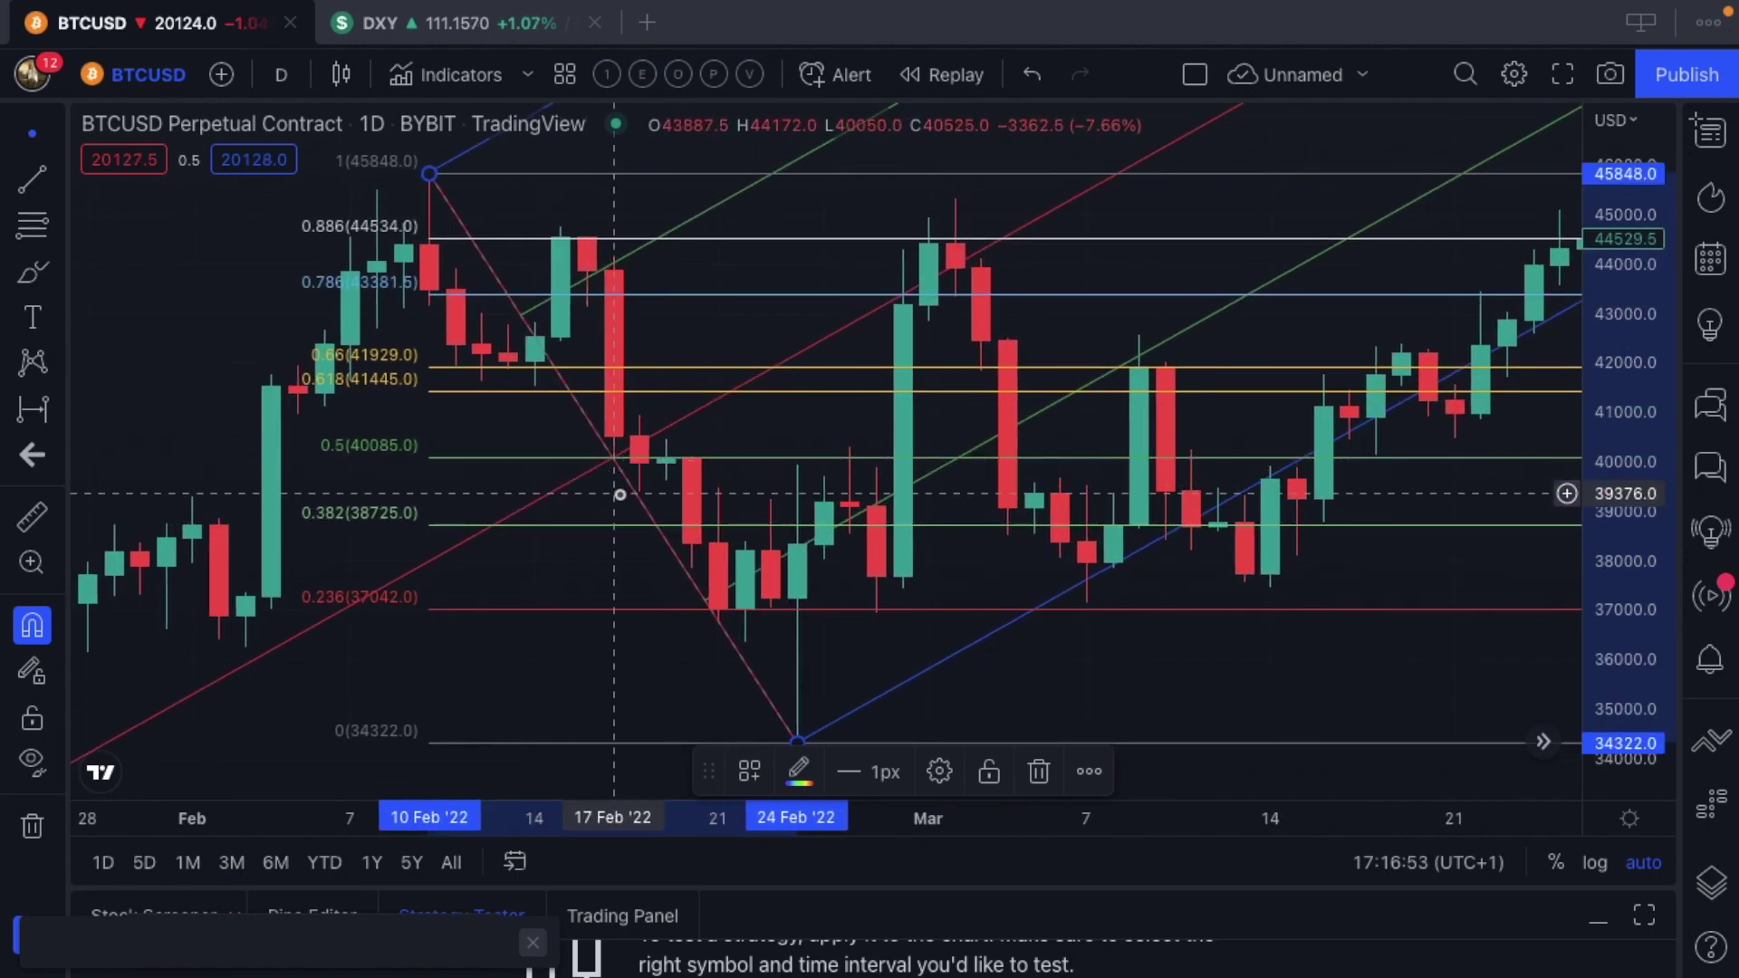
Delete the Fib Retracement and show the whole pitchfork on the chart
{"action": "key", "text": "Delete"}
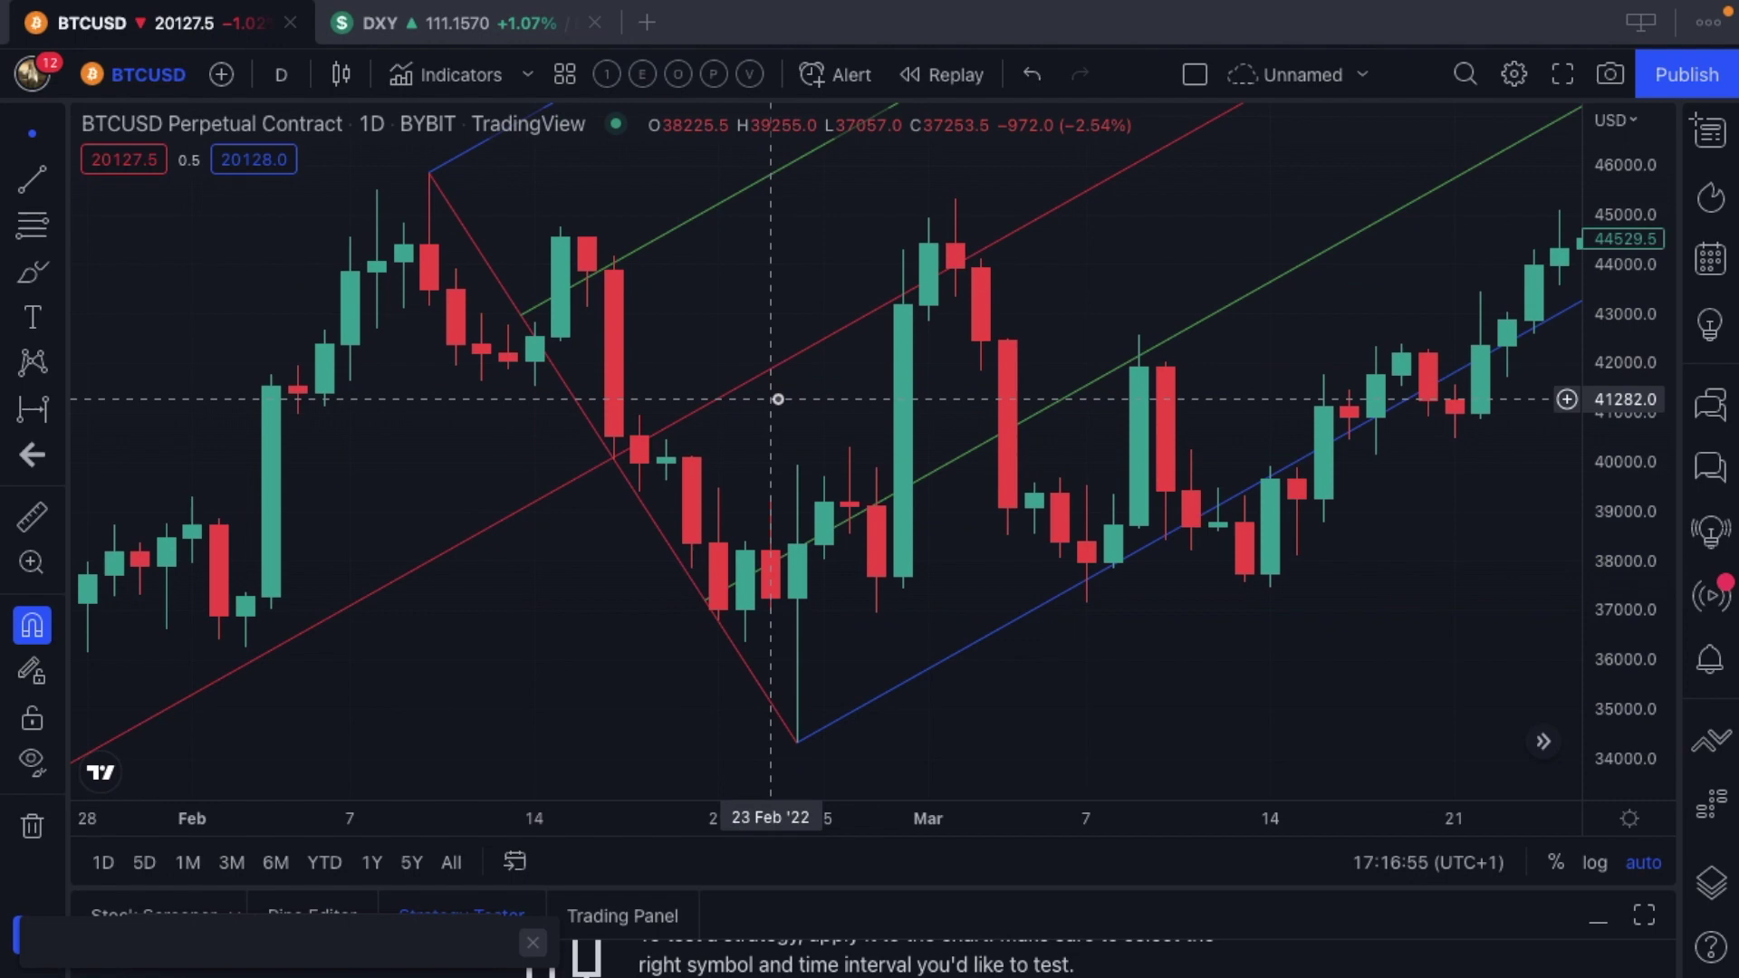
{"action": "scroll", "coordinate": [777, 399], "scroll_direction": "down", "scroll_amount": 6}
{"action": "scroll", "coordinate": [917, 404], "scroll_direction": "right", "scroll_amount": 5}
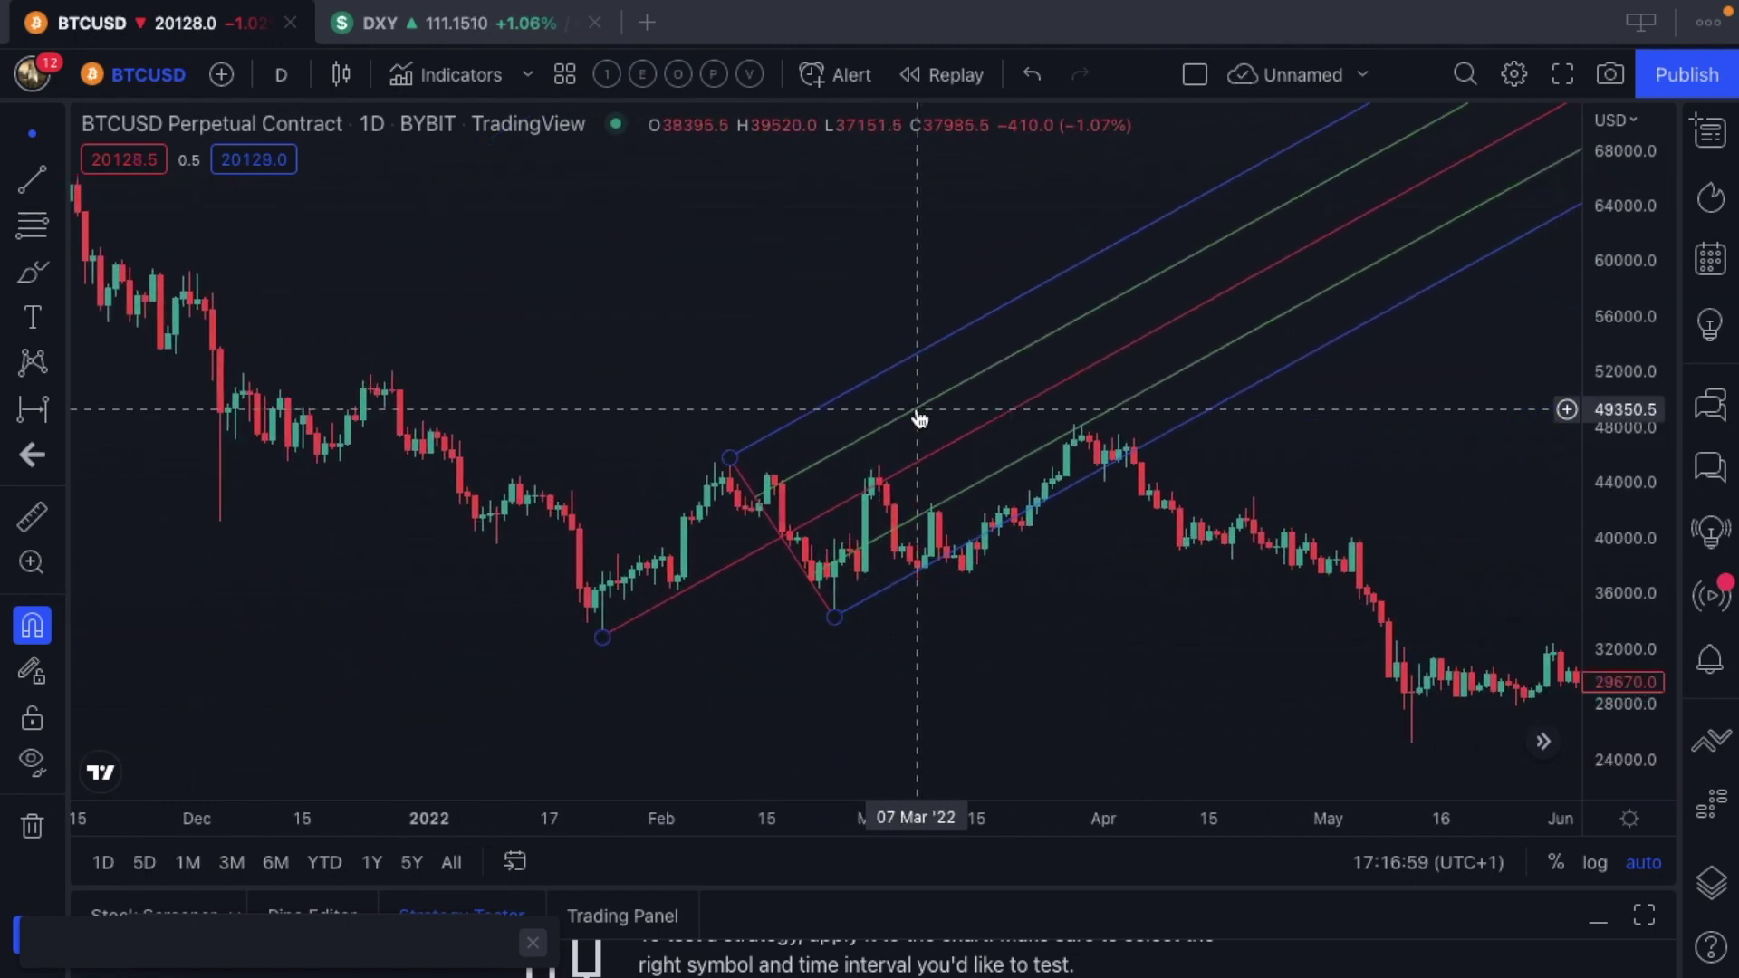
{"action": "scroll", "coordinate": [920, 419], "scroll_direction": "right", "scroll_amount": 2}
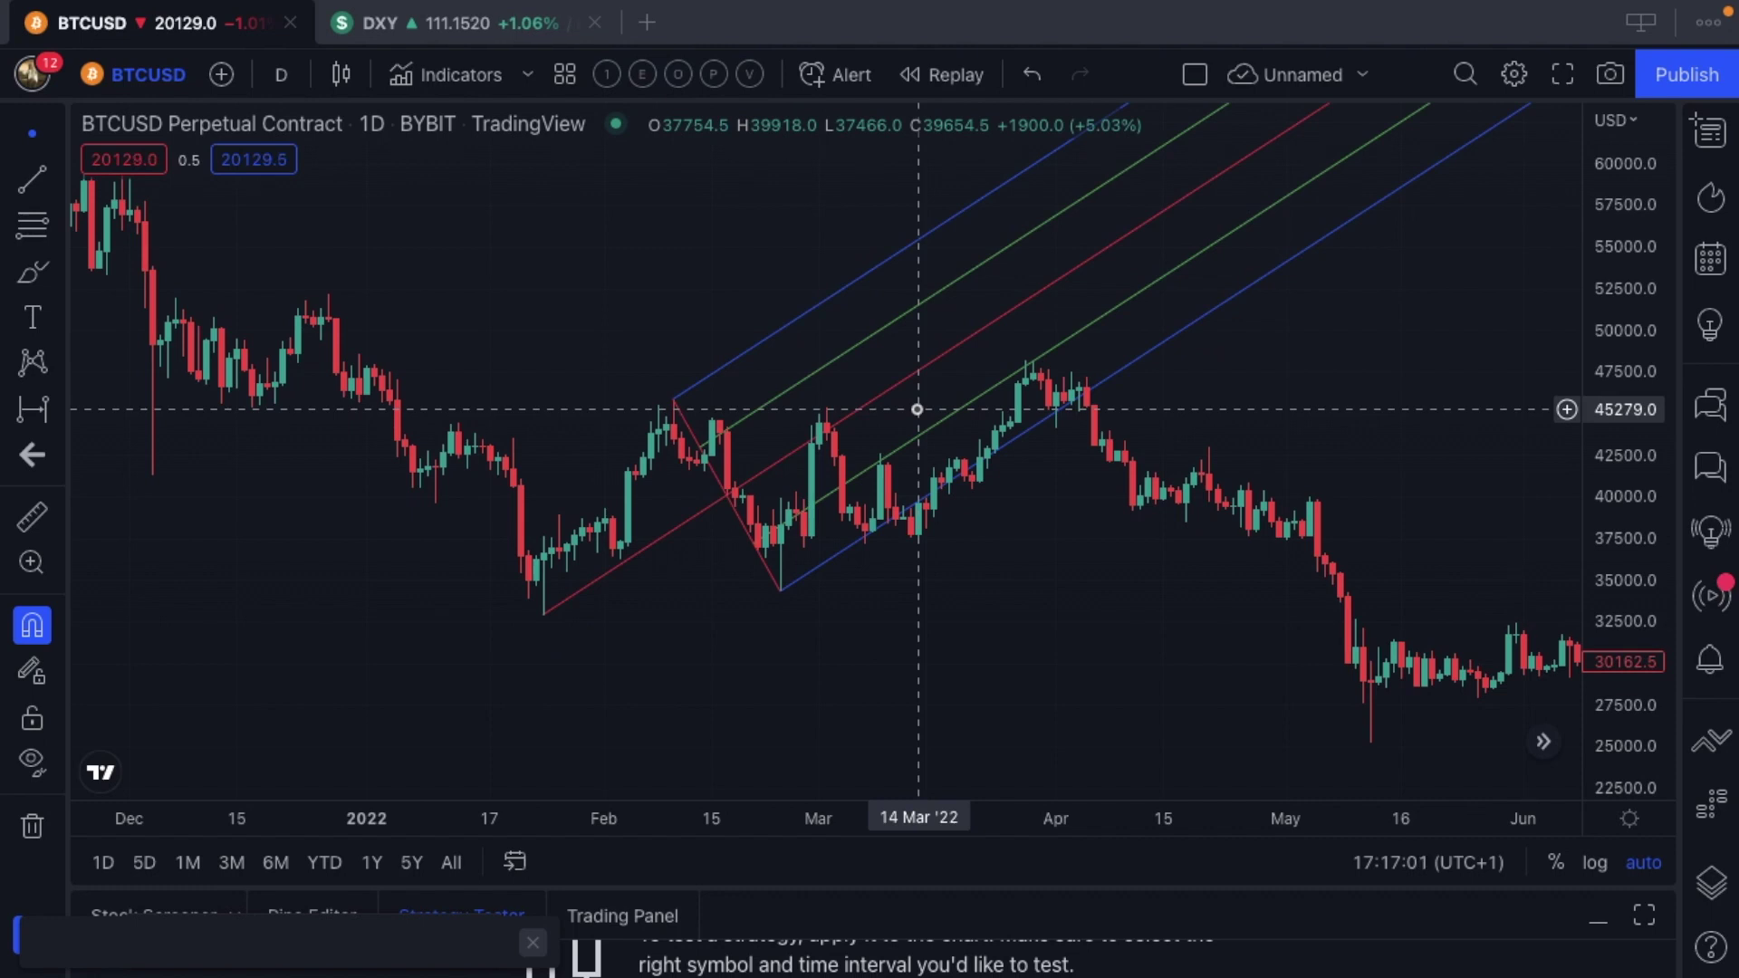
Replace the Pitchfork with a Schiff Pitchfork anchored at the 24 Jan '22 low, the 10 Feb '22 high and the 24 Feb '22 low
{"action": "left_click", "coordinate": [785, 593]}
{"action": "key", "text": "Delete"}
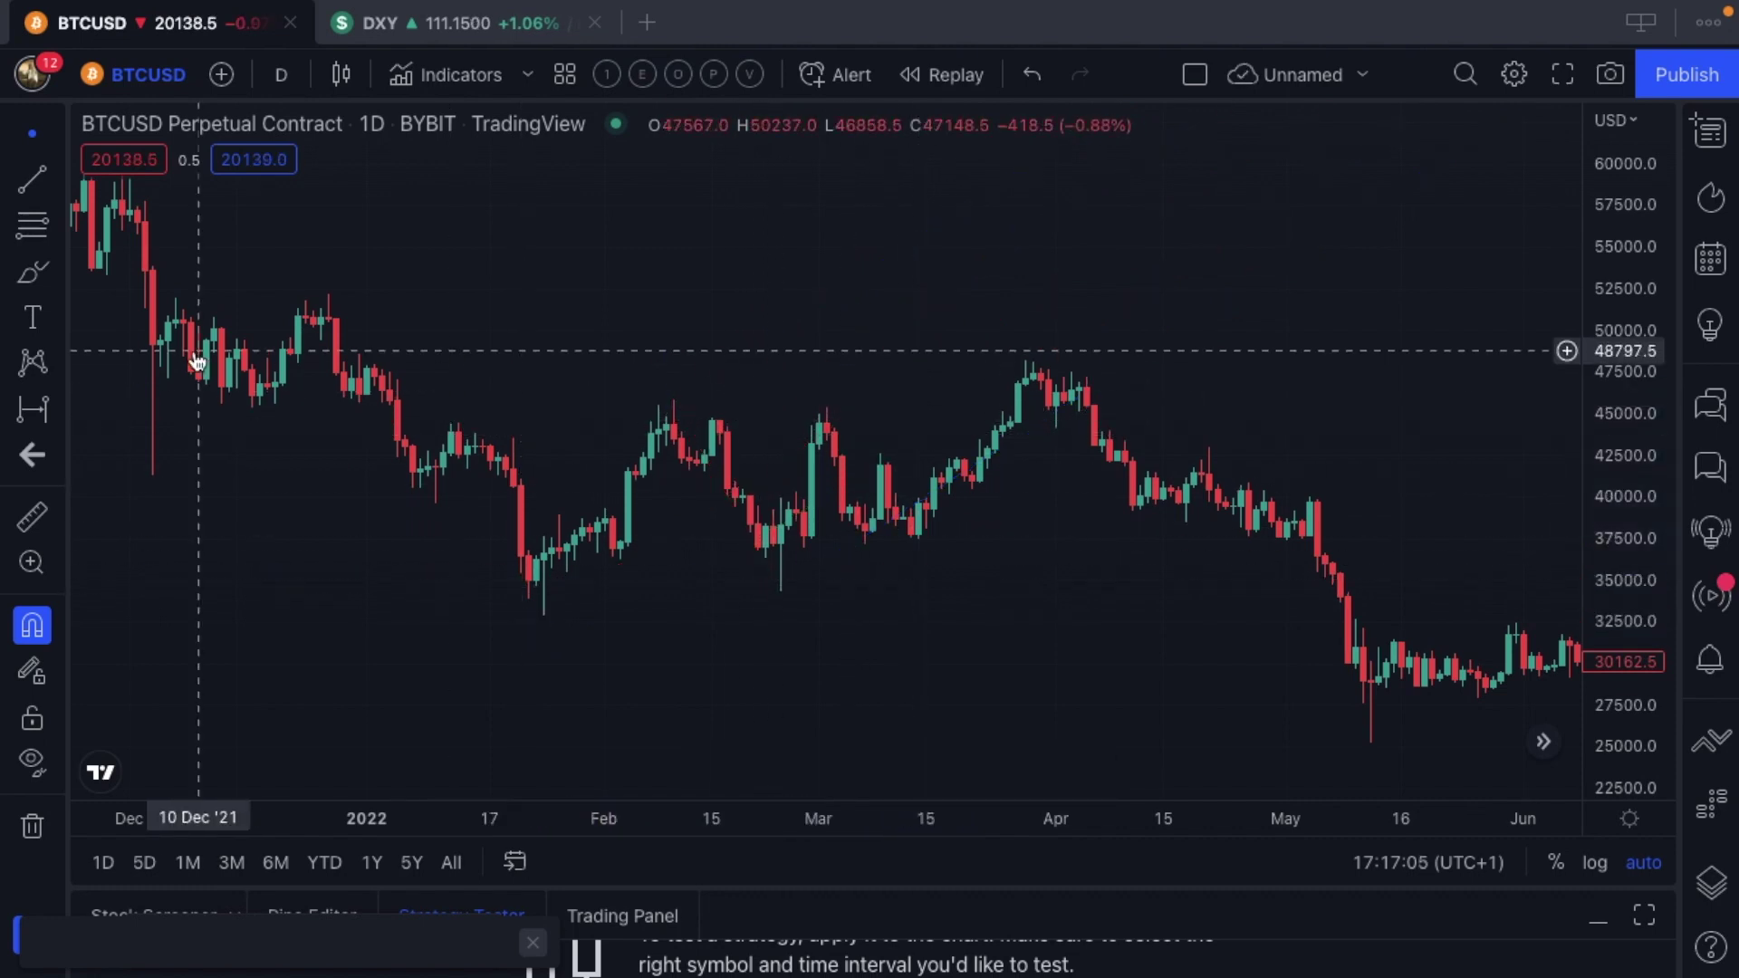
{"action": "left_click", "coordinate": [56, 230]}
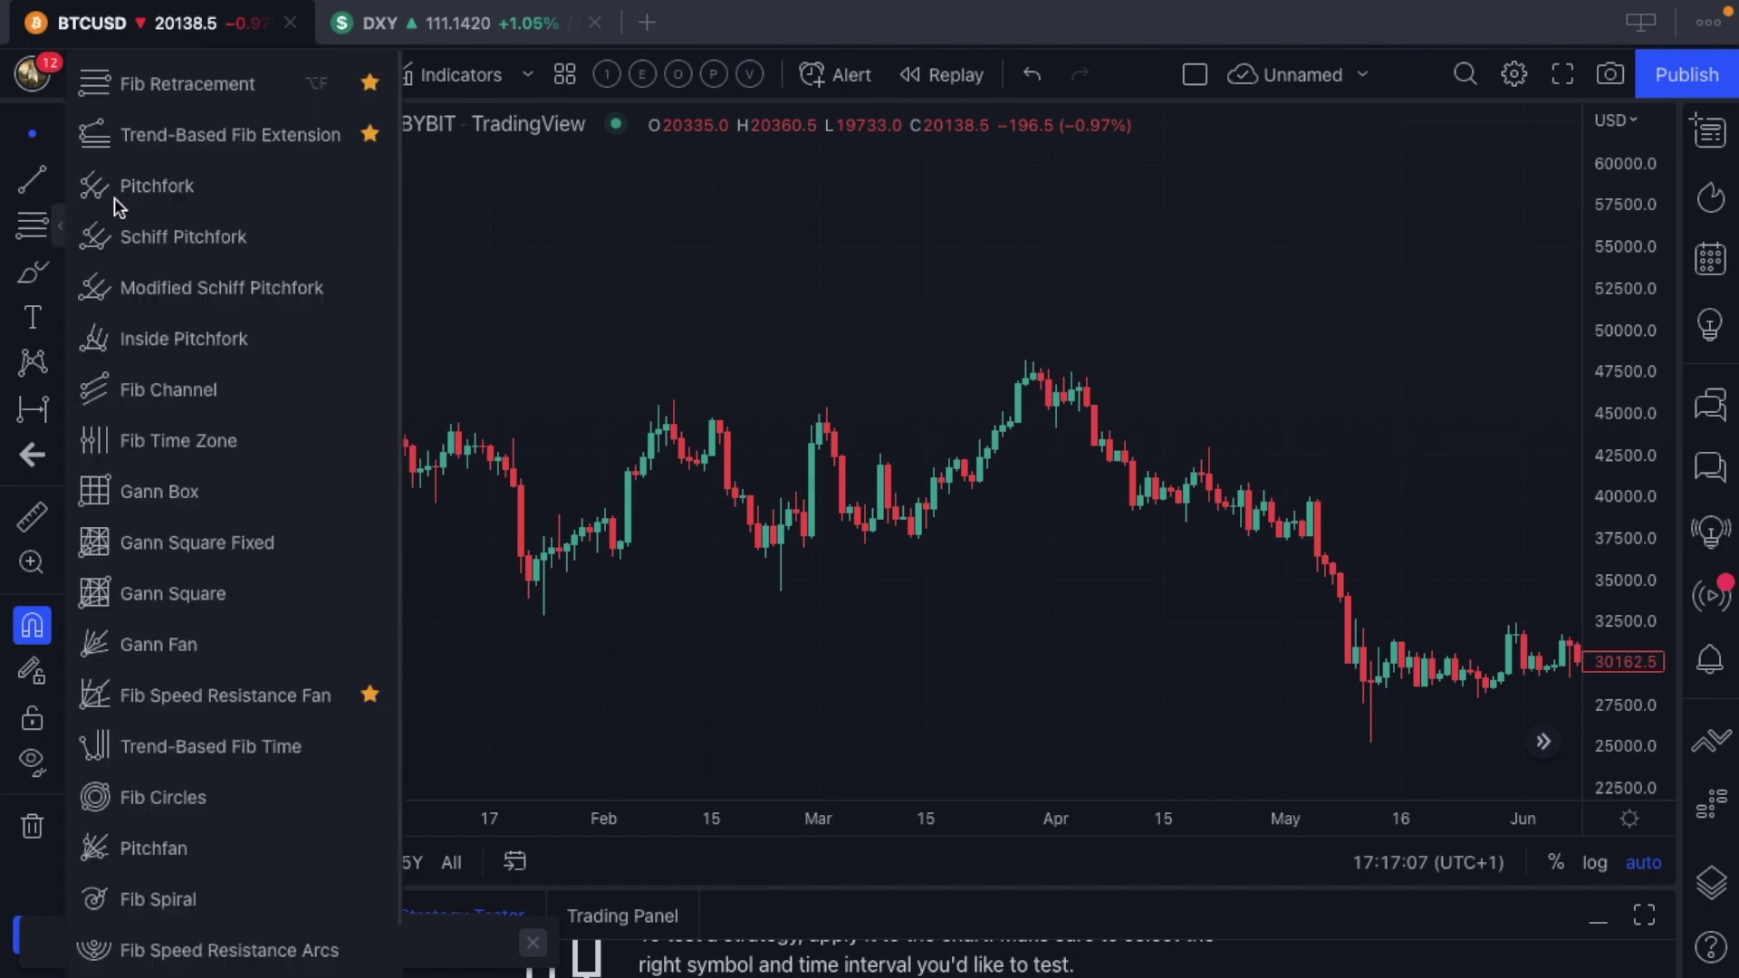
{"action": "left_click", "coordinate": [170, 241]}
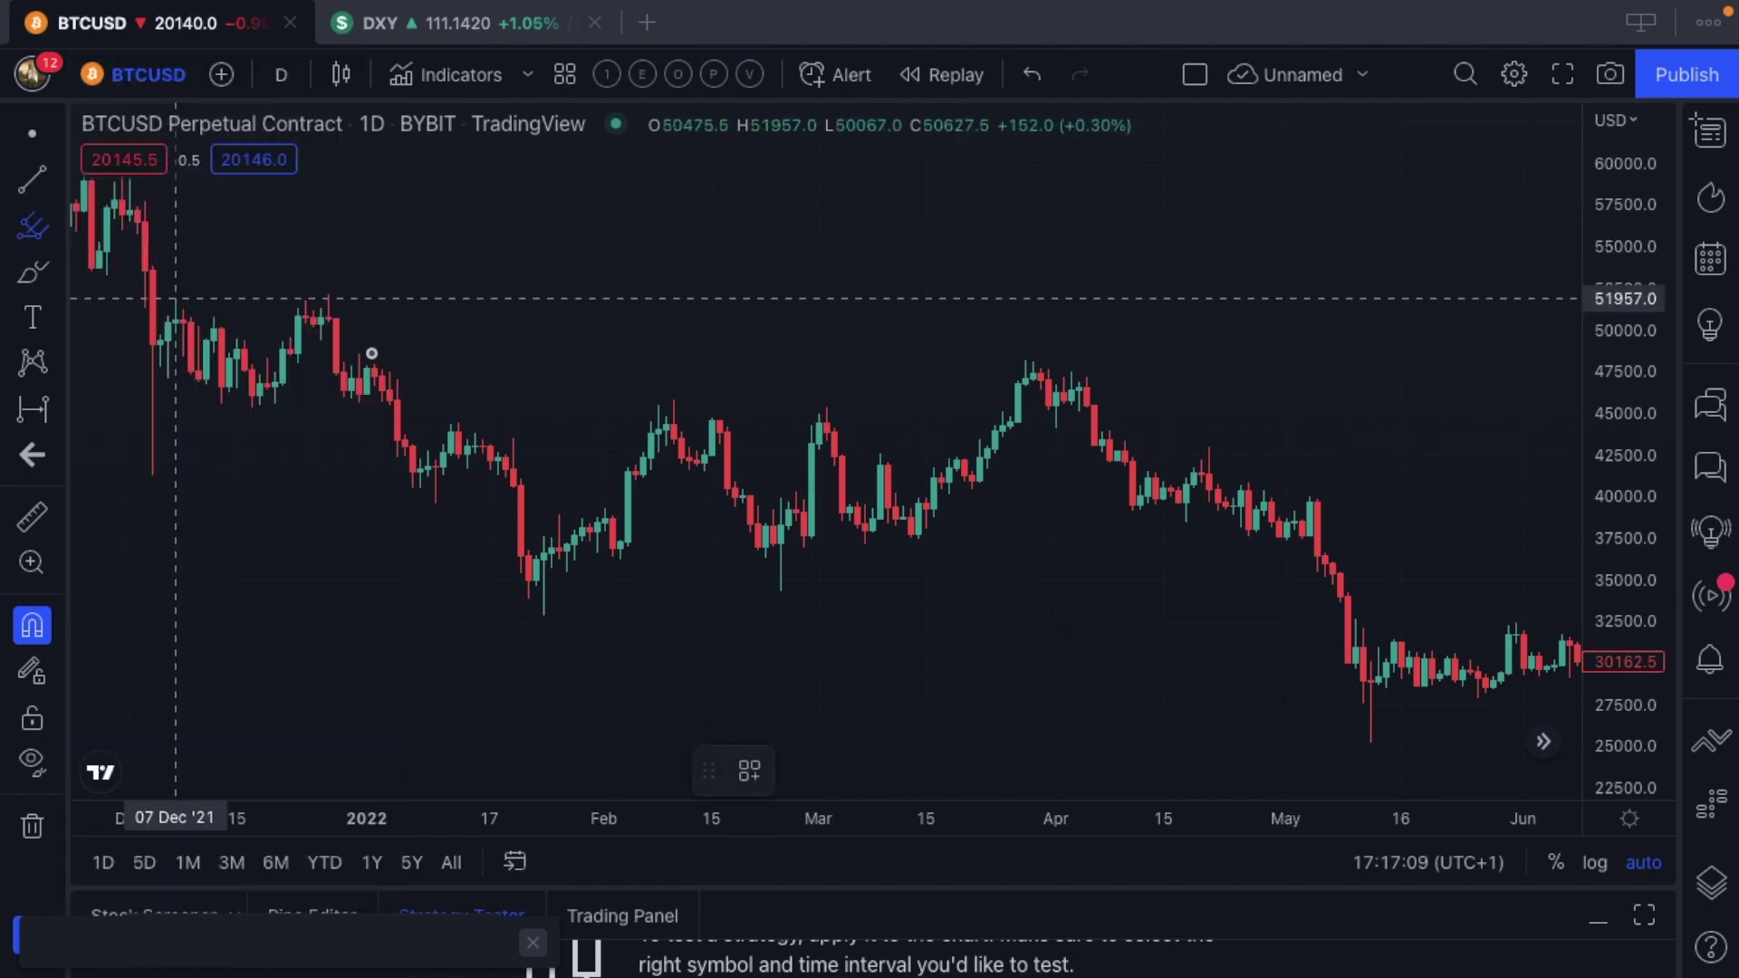
{"action": "left_click", "coordinate": [543, 629]}
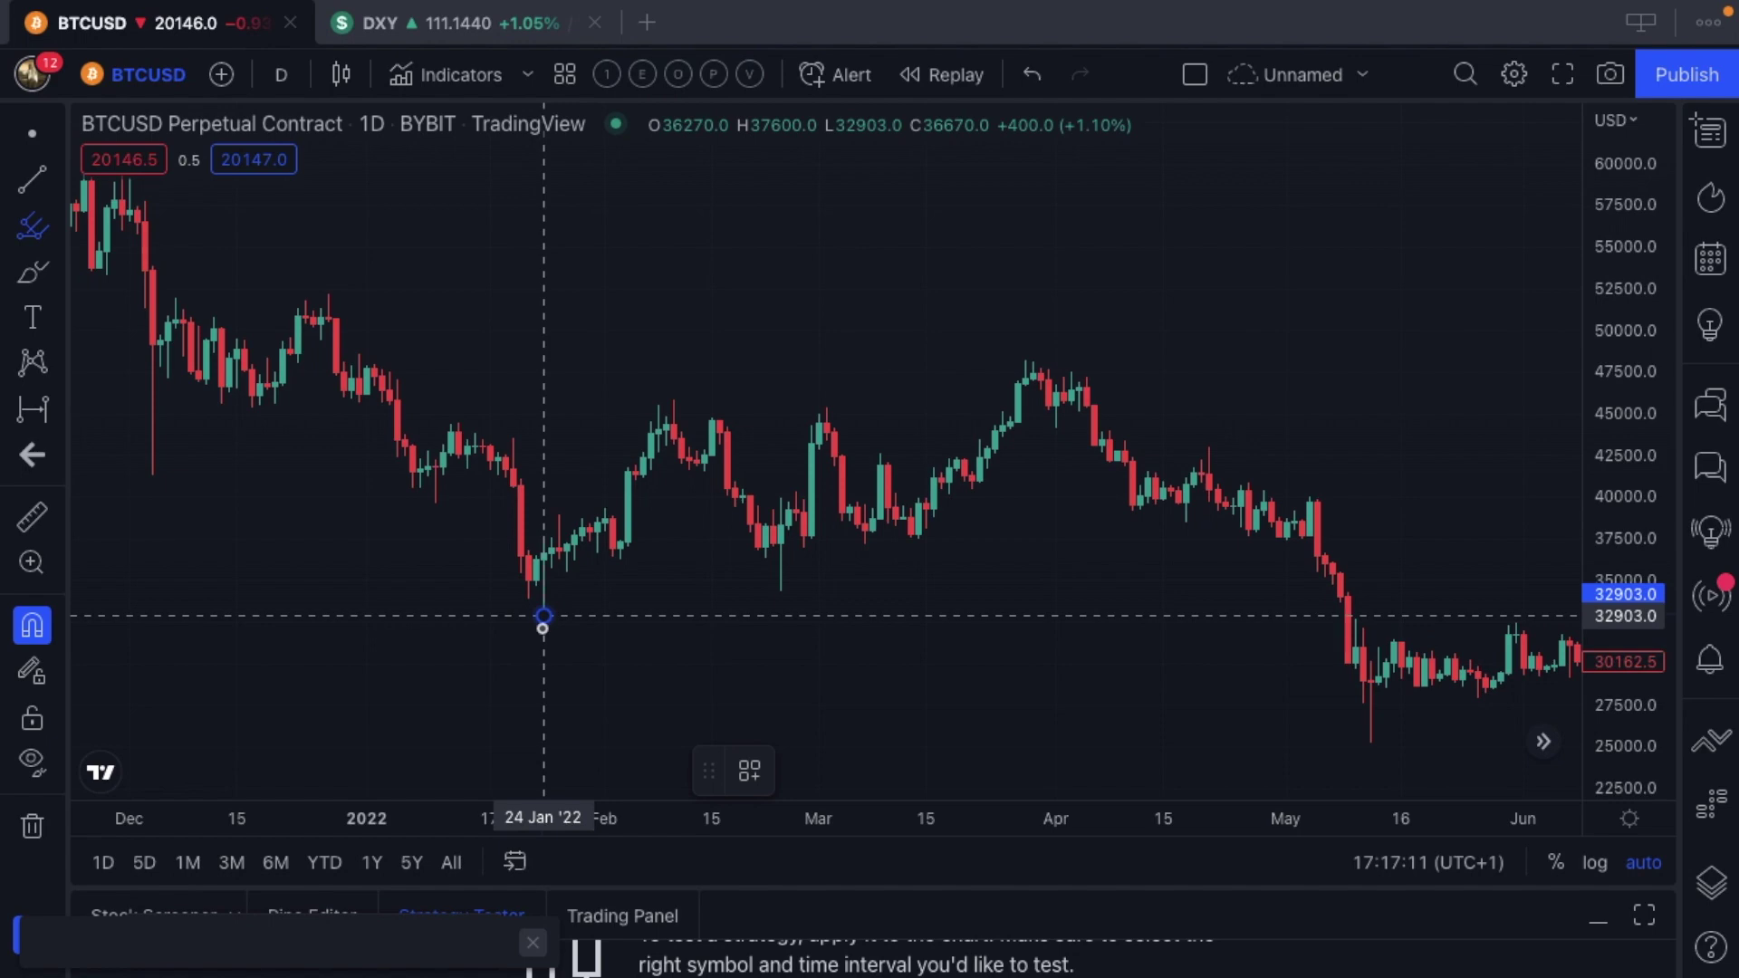
{"action": "left_click", "coordinate": [673, 381]}
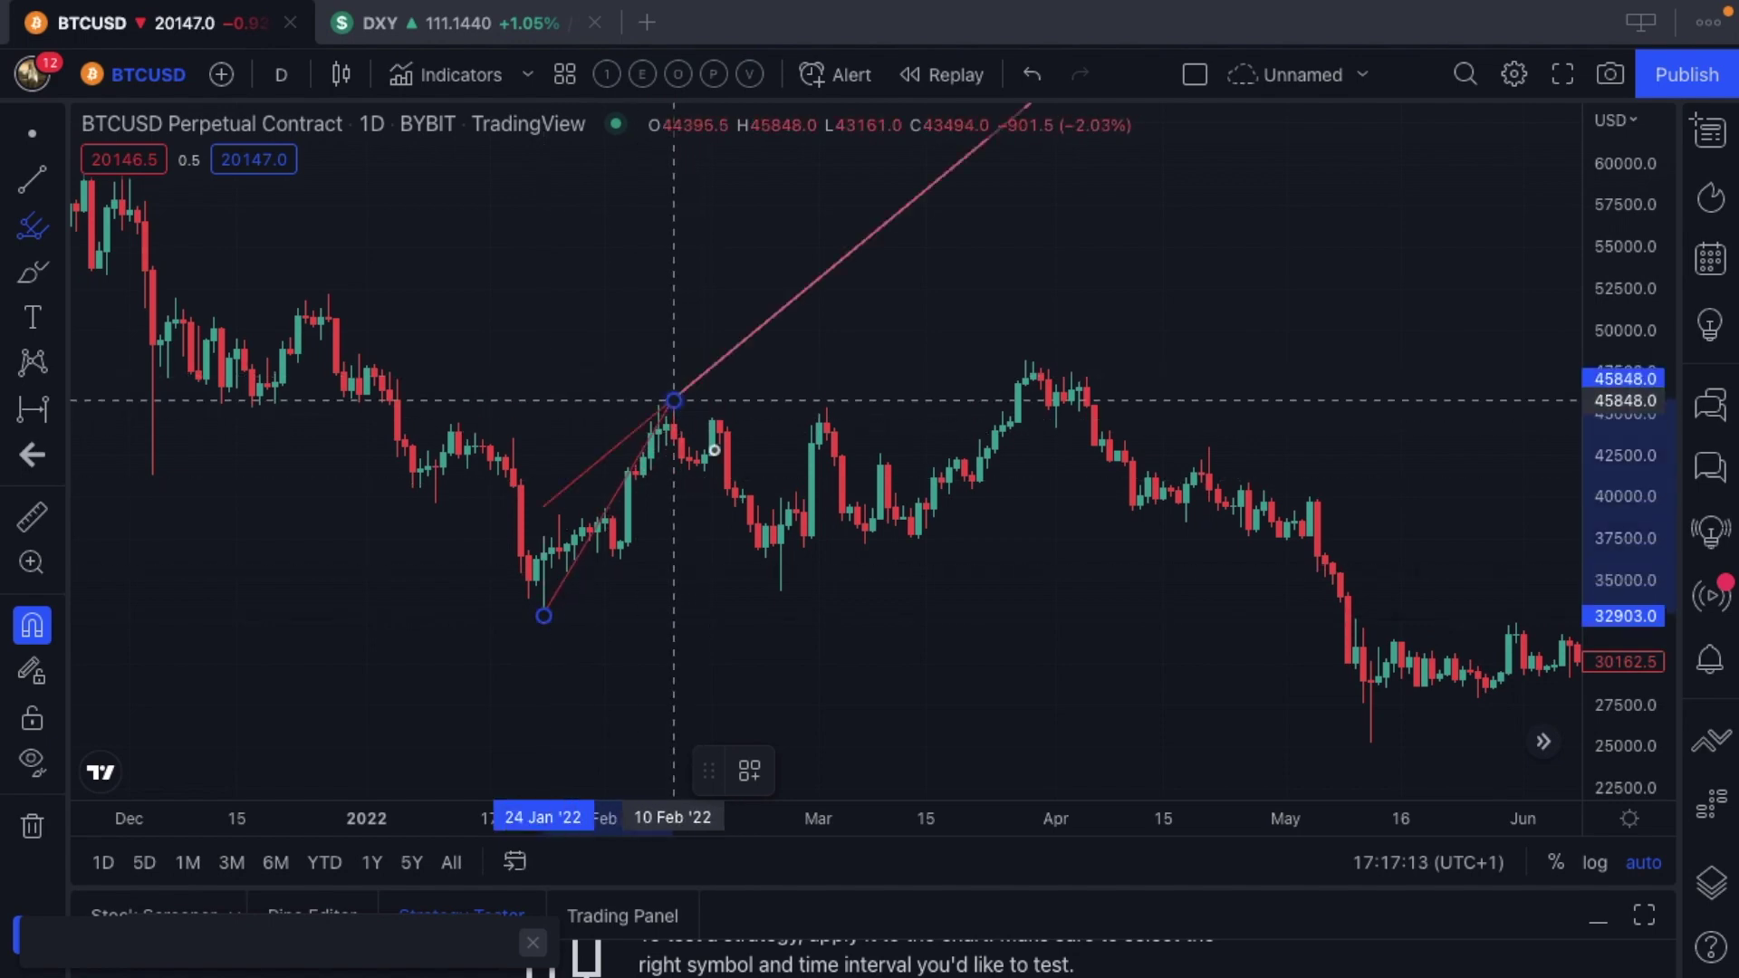
{"action": "left_click", "coordinate": [778, 605]}
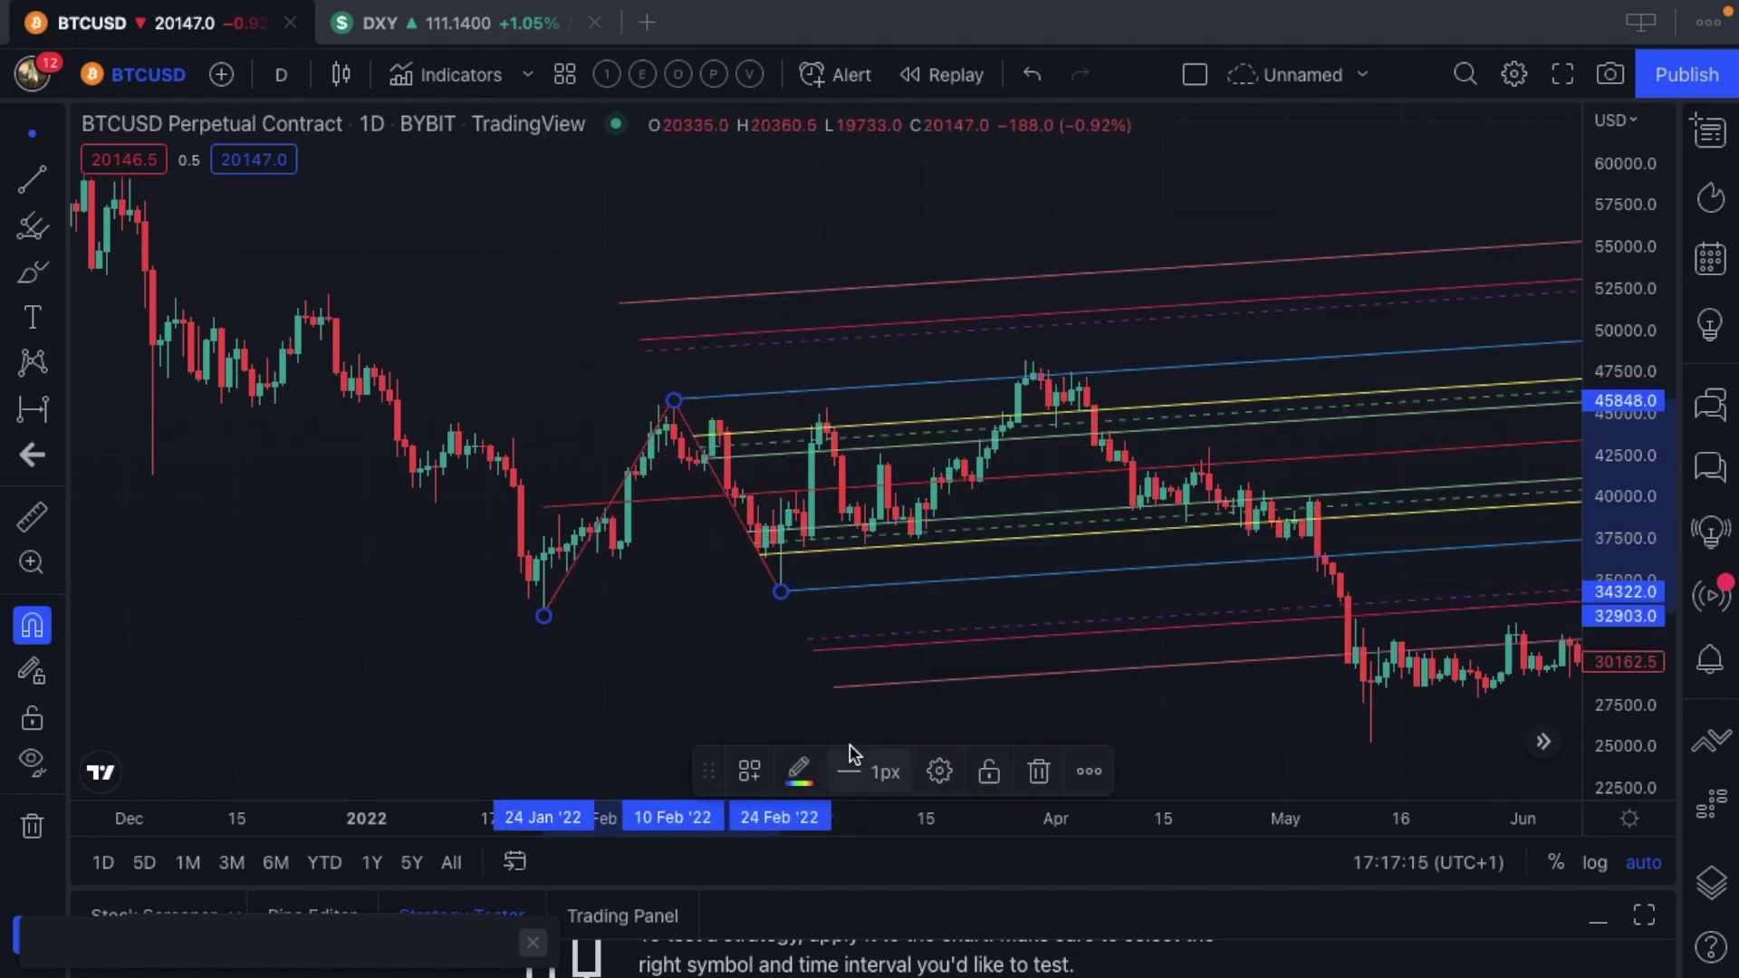
Apply the default drawing template to the Schiff Pitchfork and turn off its background fill
{"action": "left_click", "coordinate": [757, 772]}
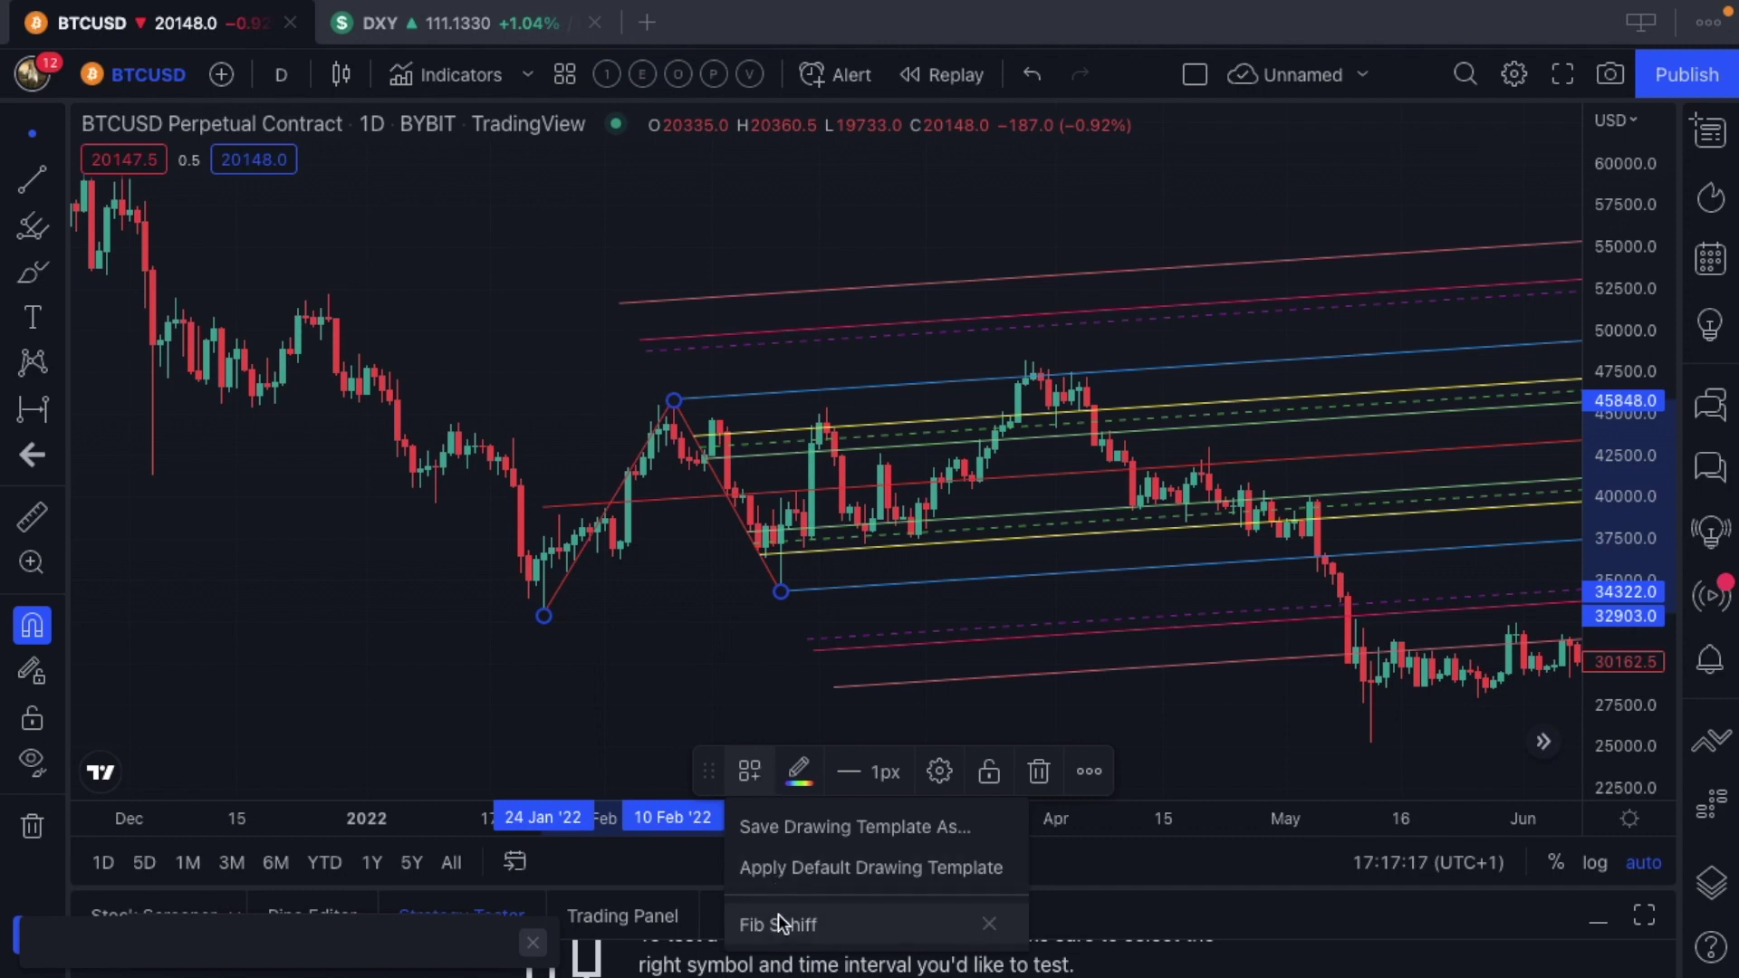
{"action": "left_click", "coordinate": [781, 869]}
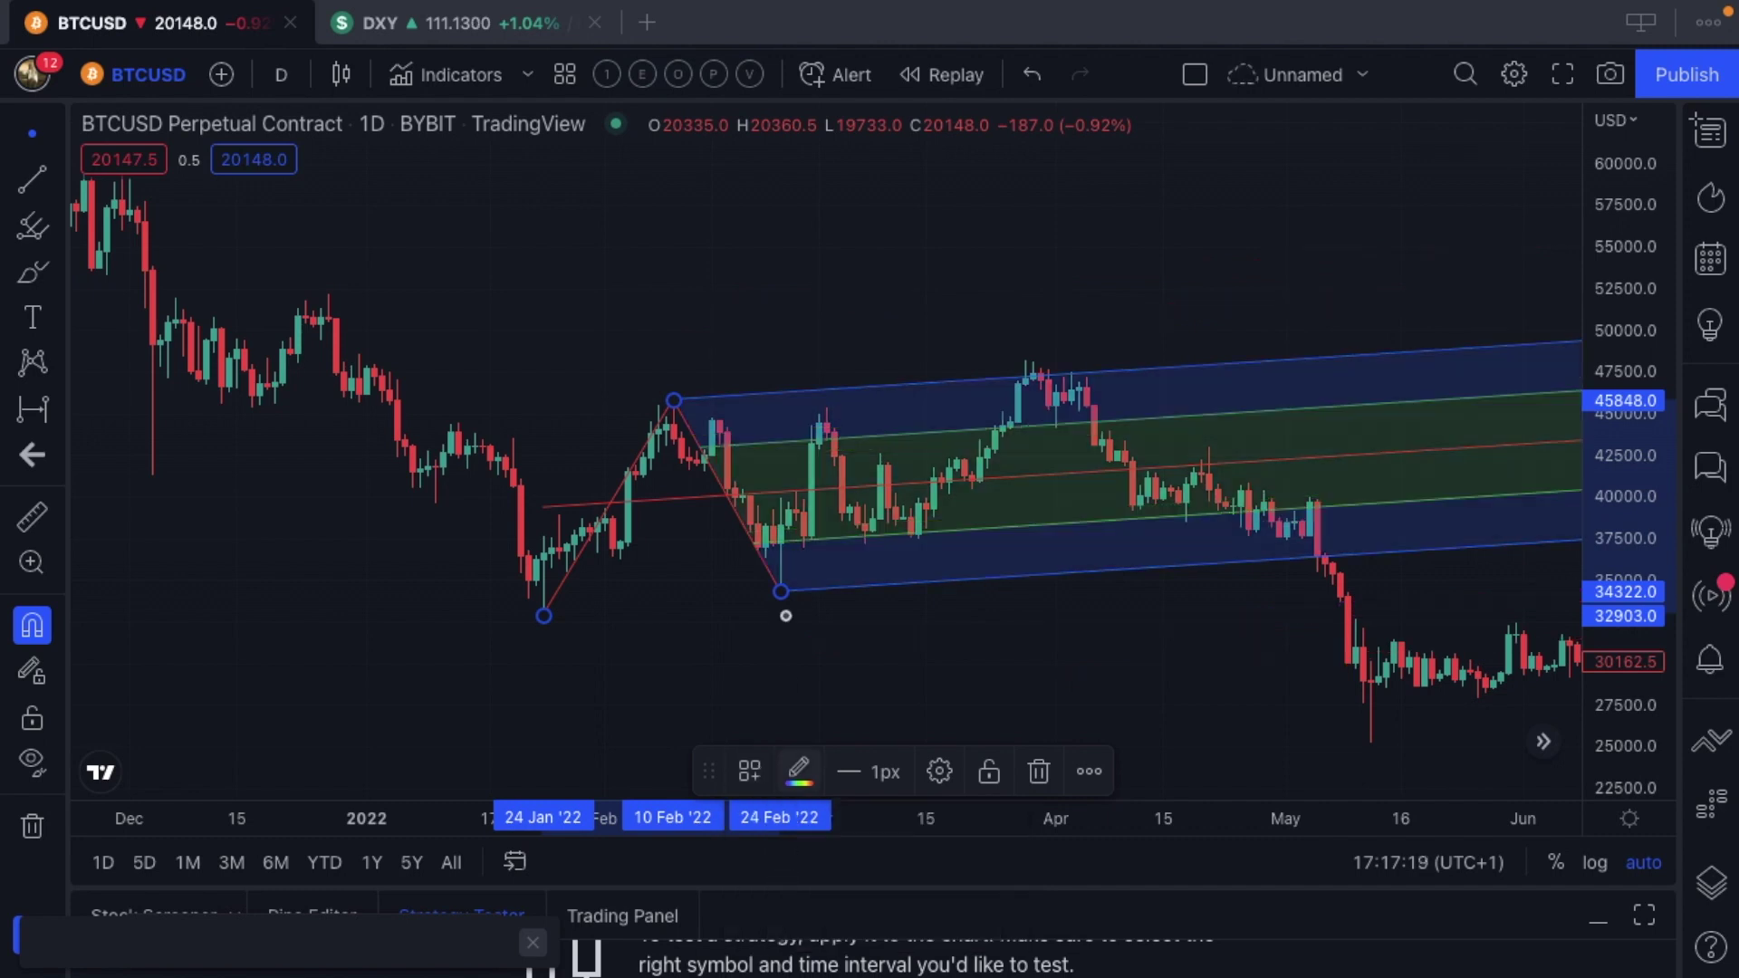
{"action": "left_click", "coordinate": [939, 770]}
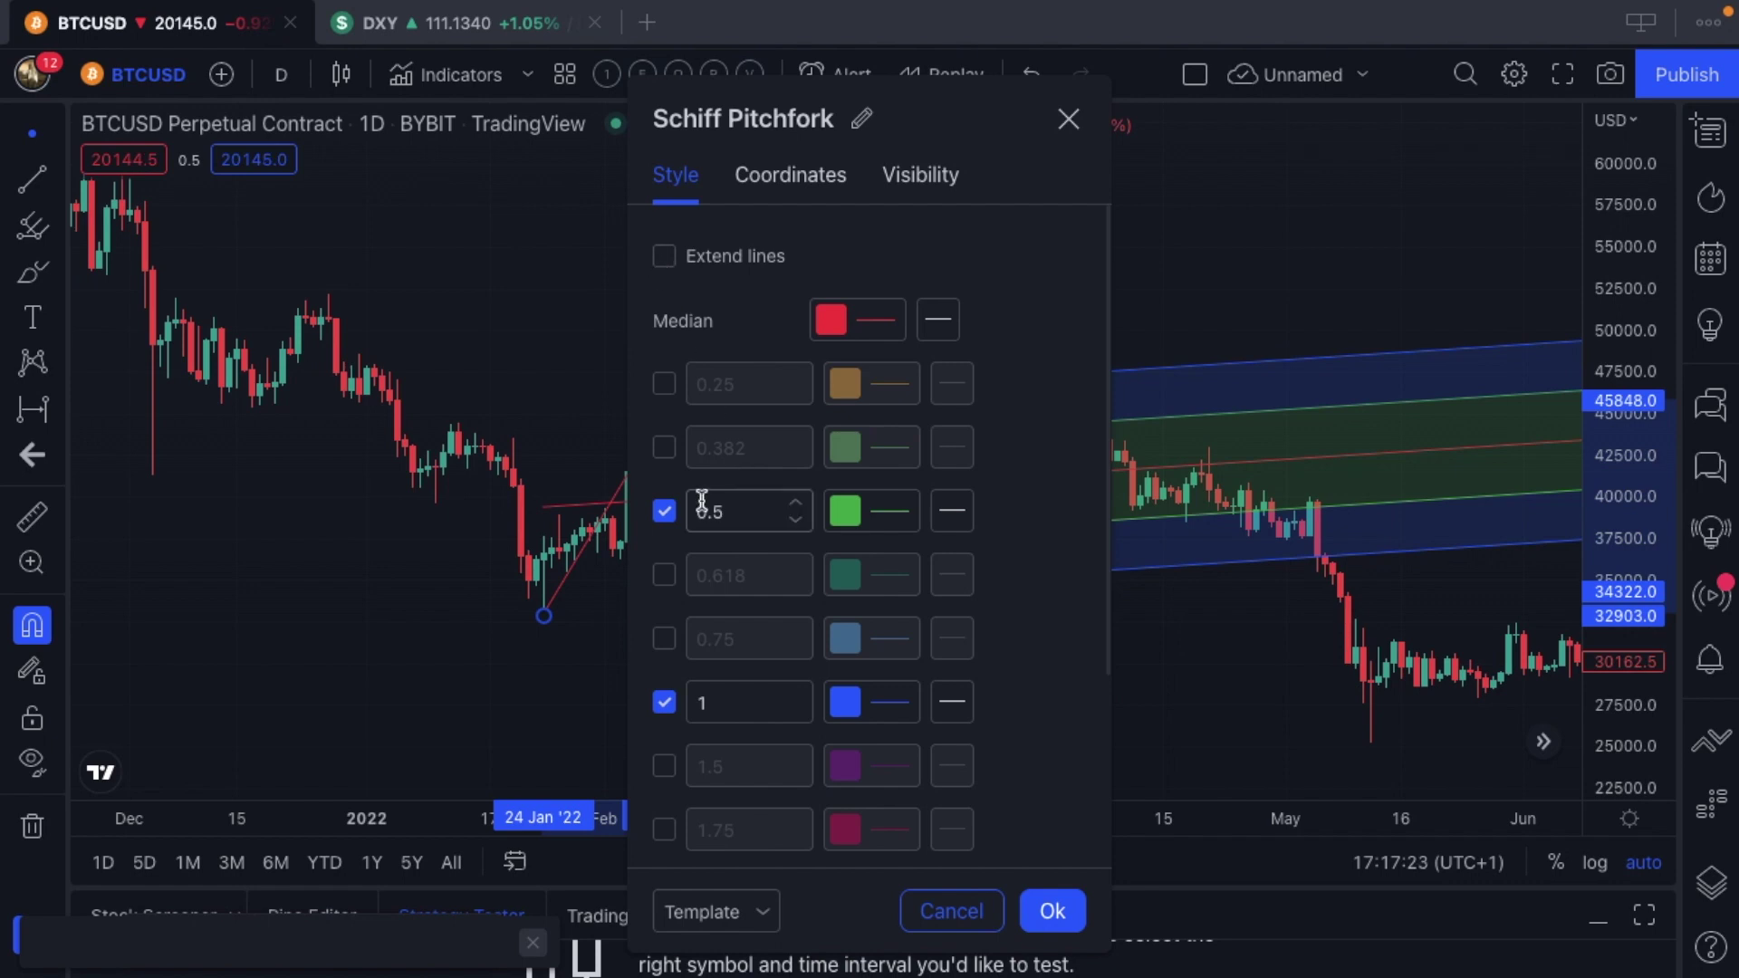
{"action": "scroll", "coordinate": [701, 504], "scroll_direction": "down", "scroll_amount": 3}
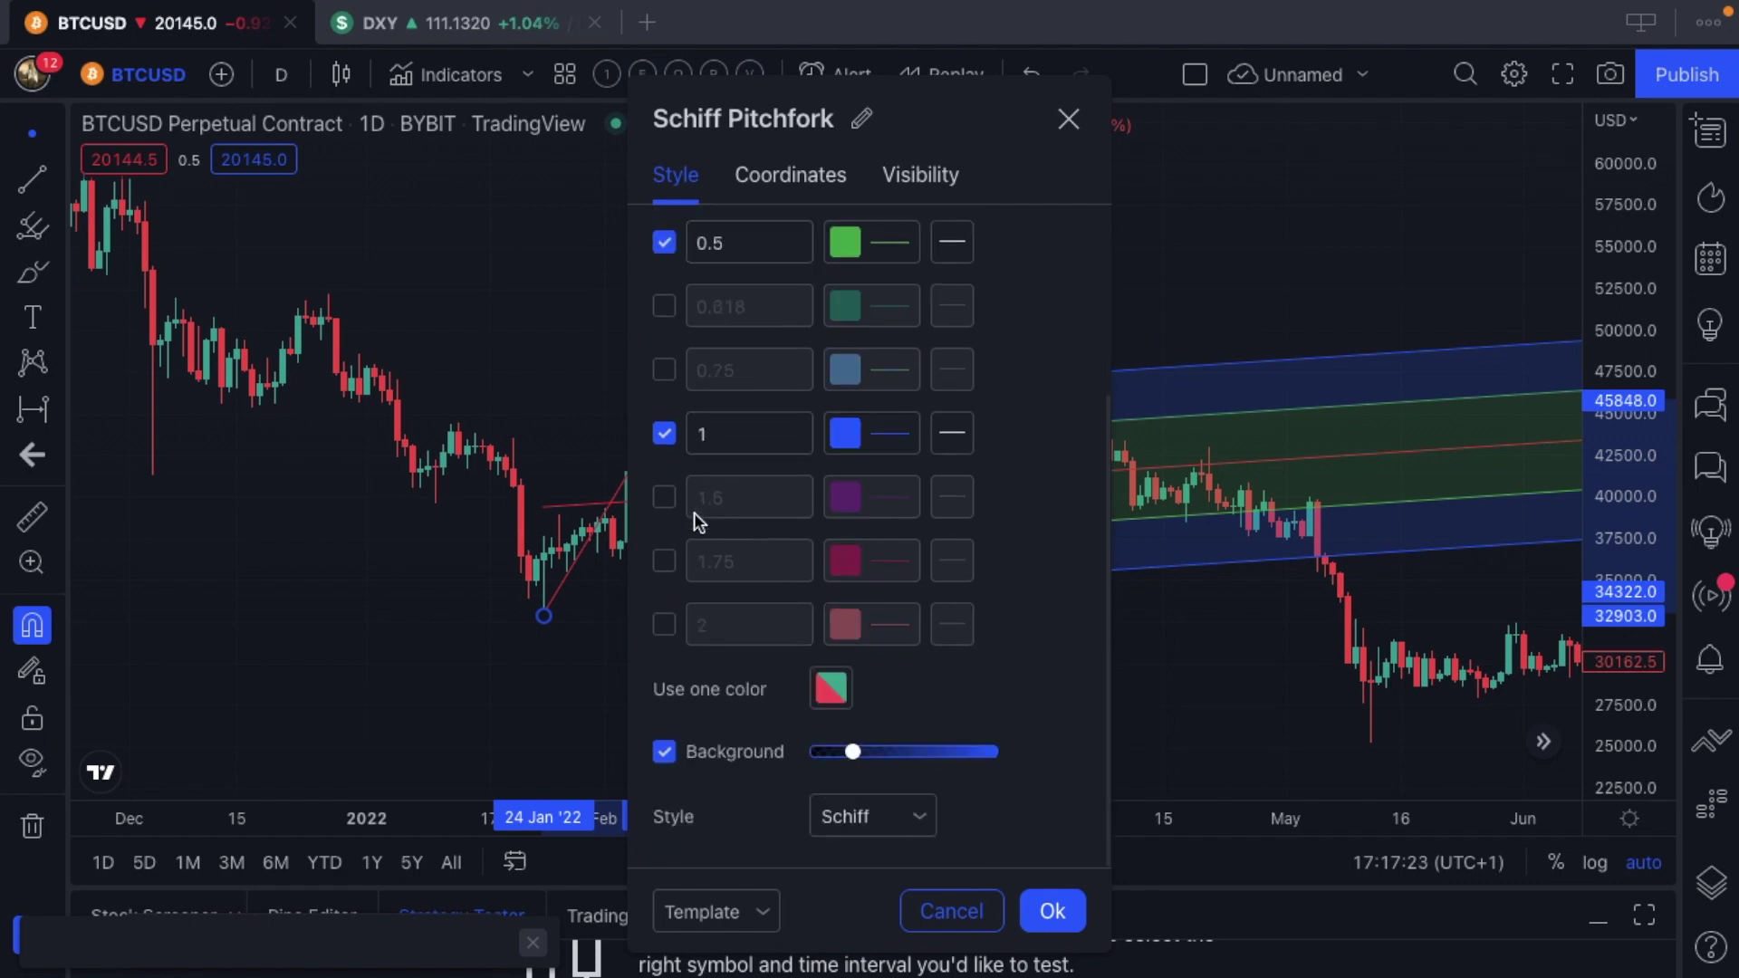
{"action": "left_click", "coordinate": [665, 752]}
{"action": "left_click", "coordinate": [1067, 119]}
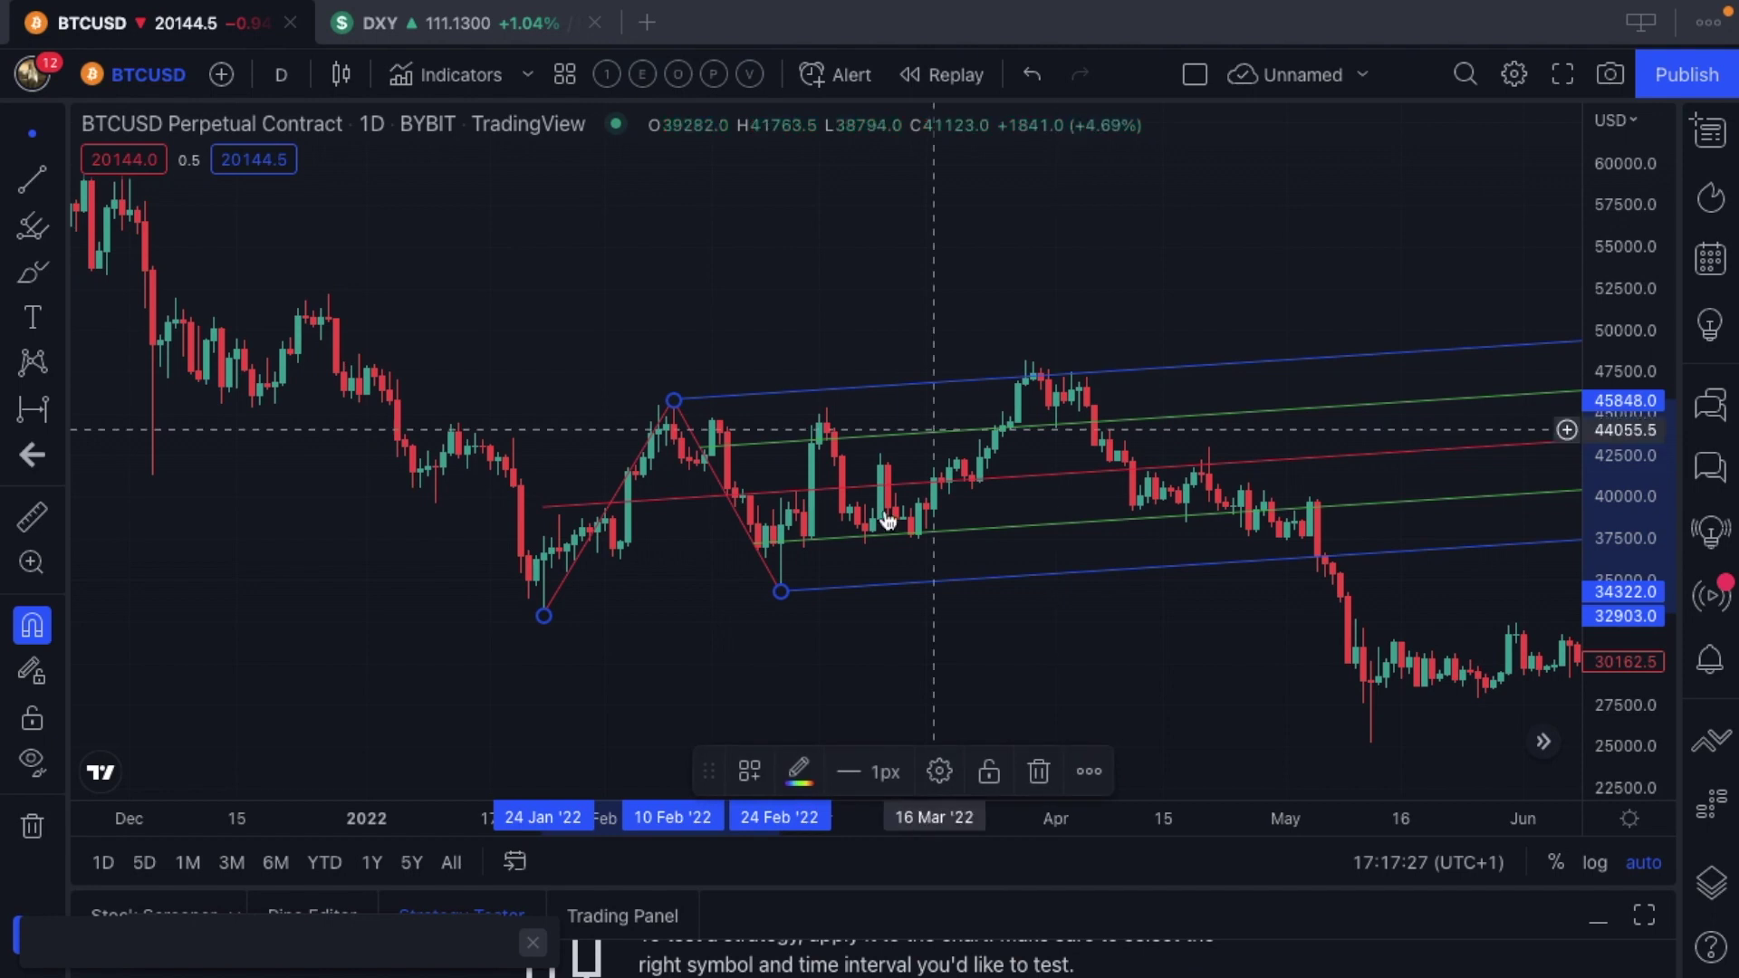
Draw a Fib Retracement from the 24 Jan '22 low at 32903.0 to the 10 Feb '22 high at 45848.0 to check the Schiff median line's start
{"action": "scroll", "coordinate": [885, 511], "scroll_direction": "up", "scroll_amount": 2}
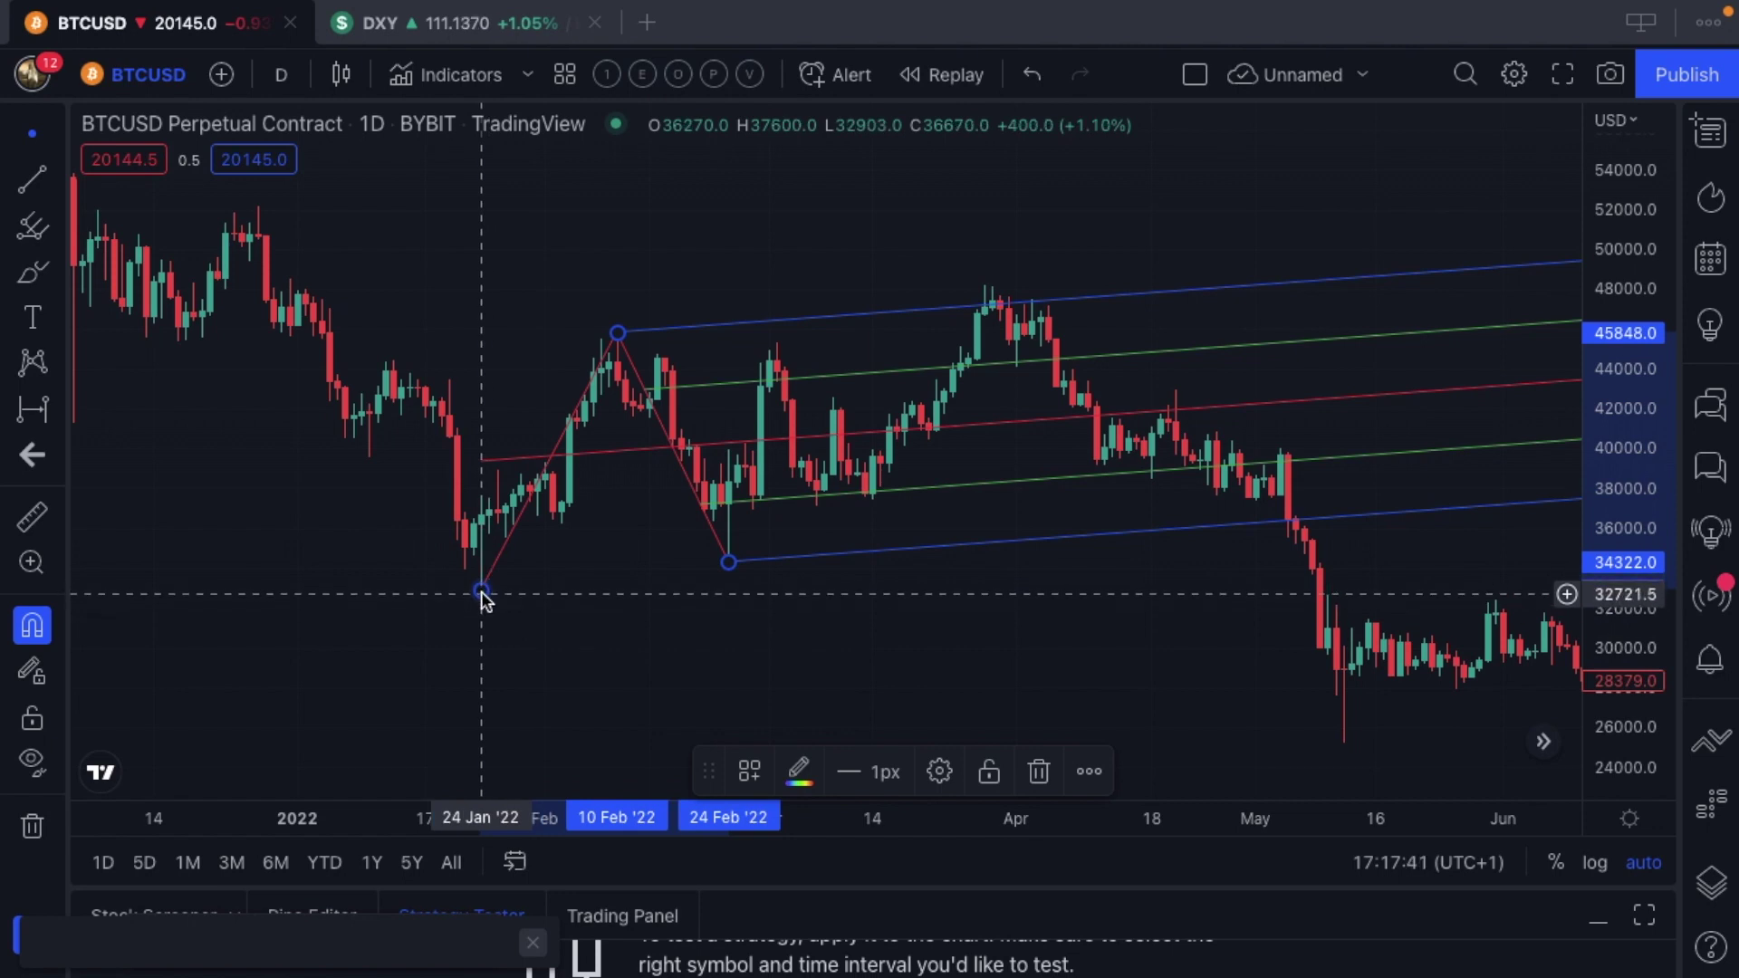
{"action": "left_click", "coordinate": [66, 228]}
{"action": "left_click", "coordinate": [127, 182]}
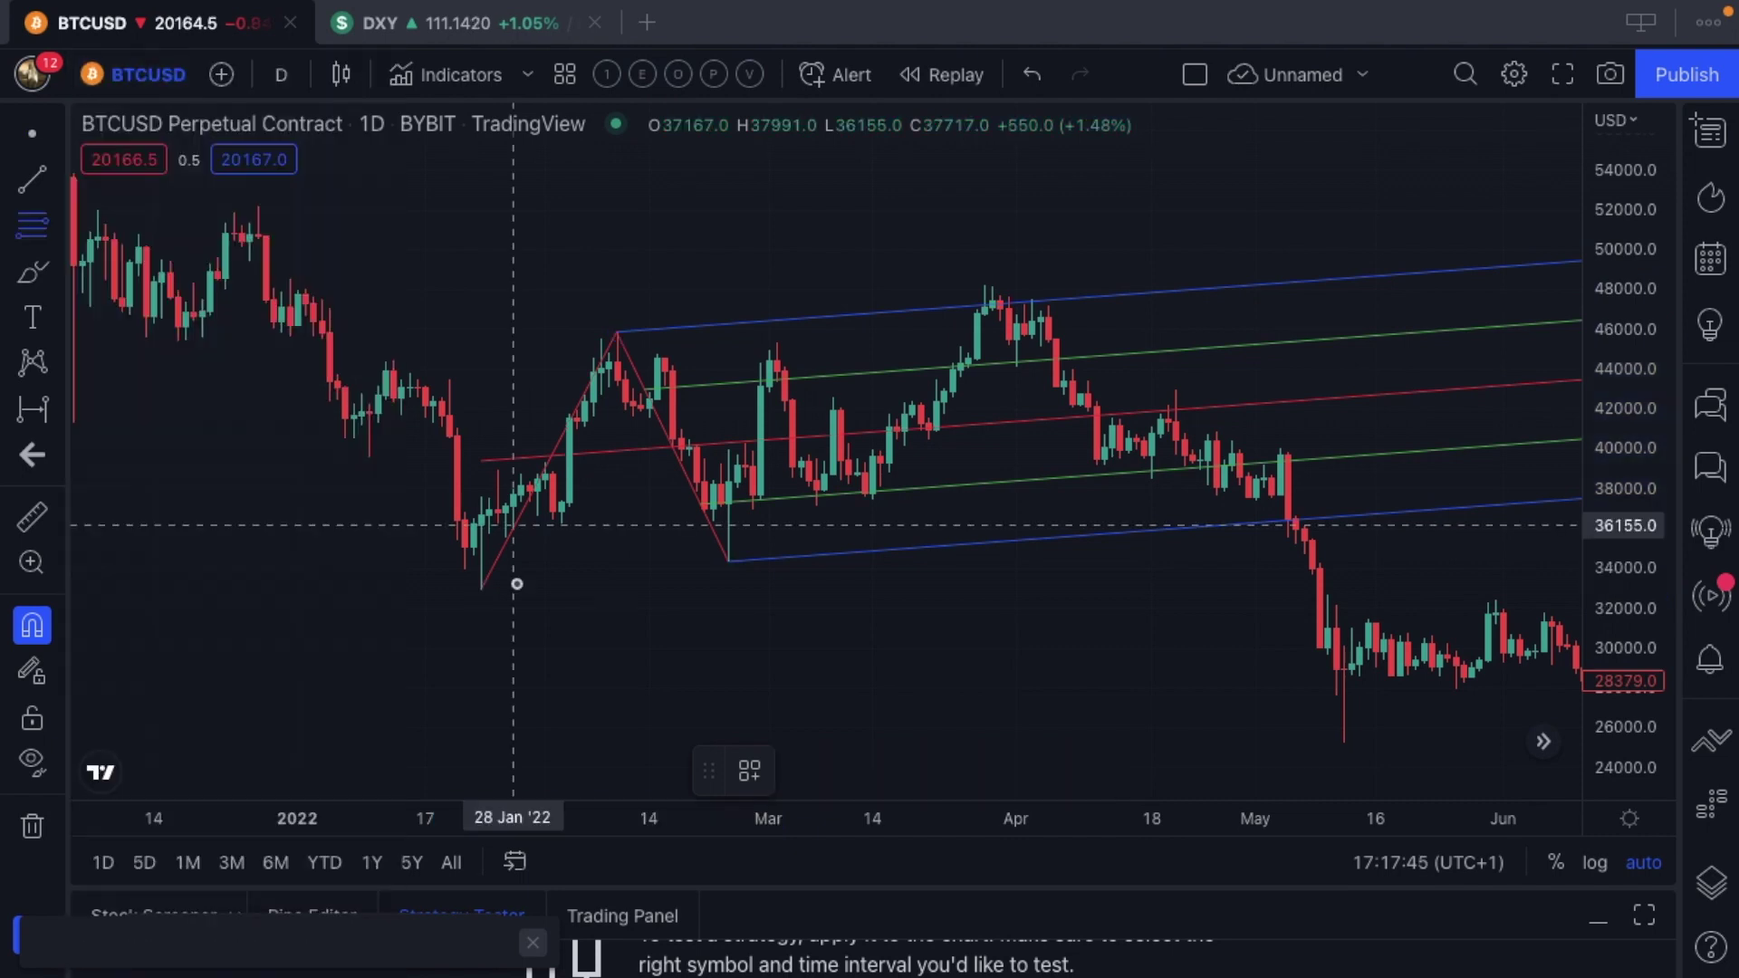
{"action": "left_click", "coordinate": [483, 601]}
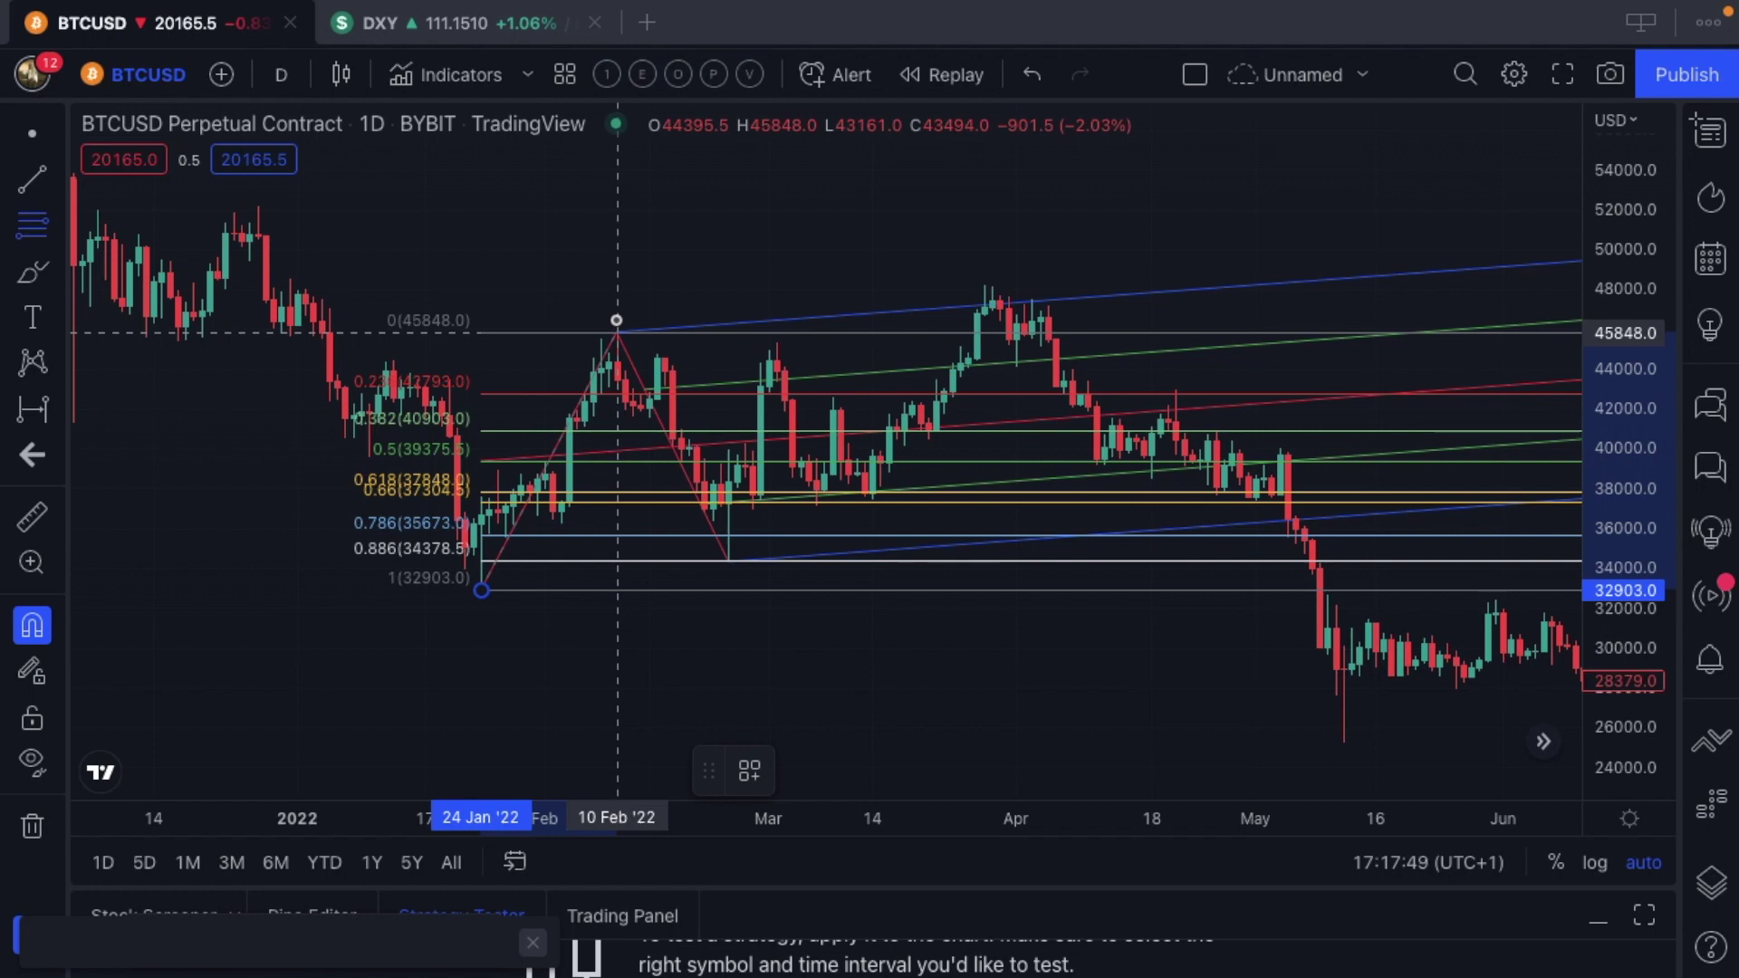
{"action": "left_click", "coordinate": [616, 320]}
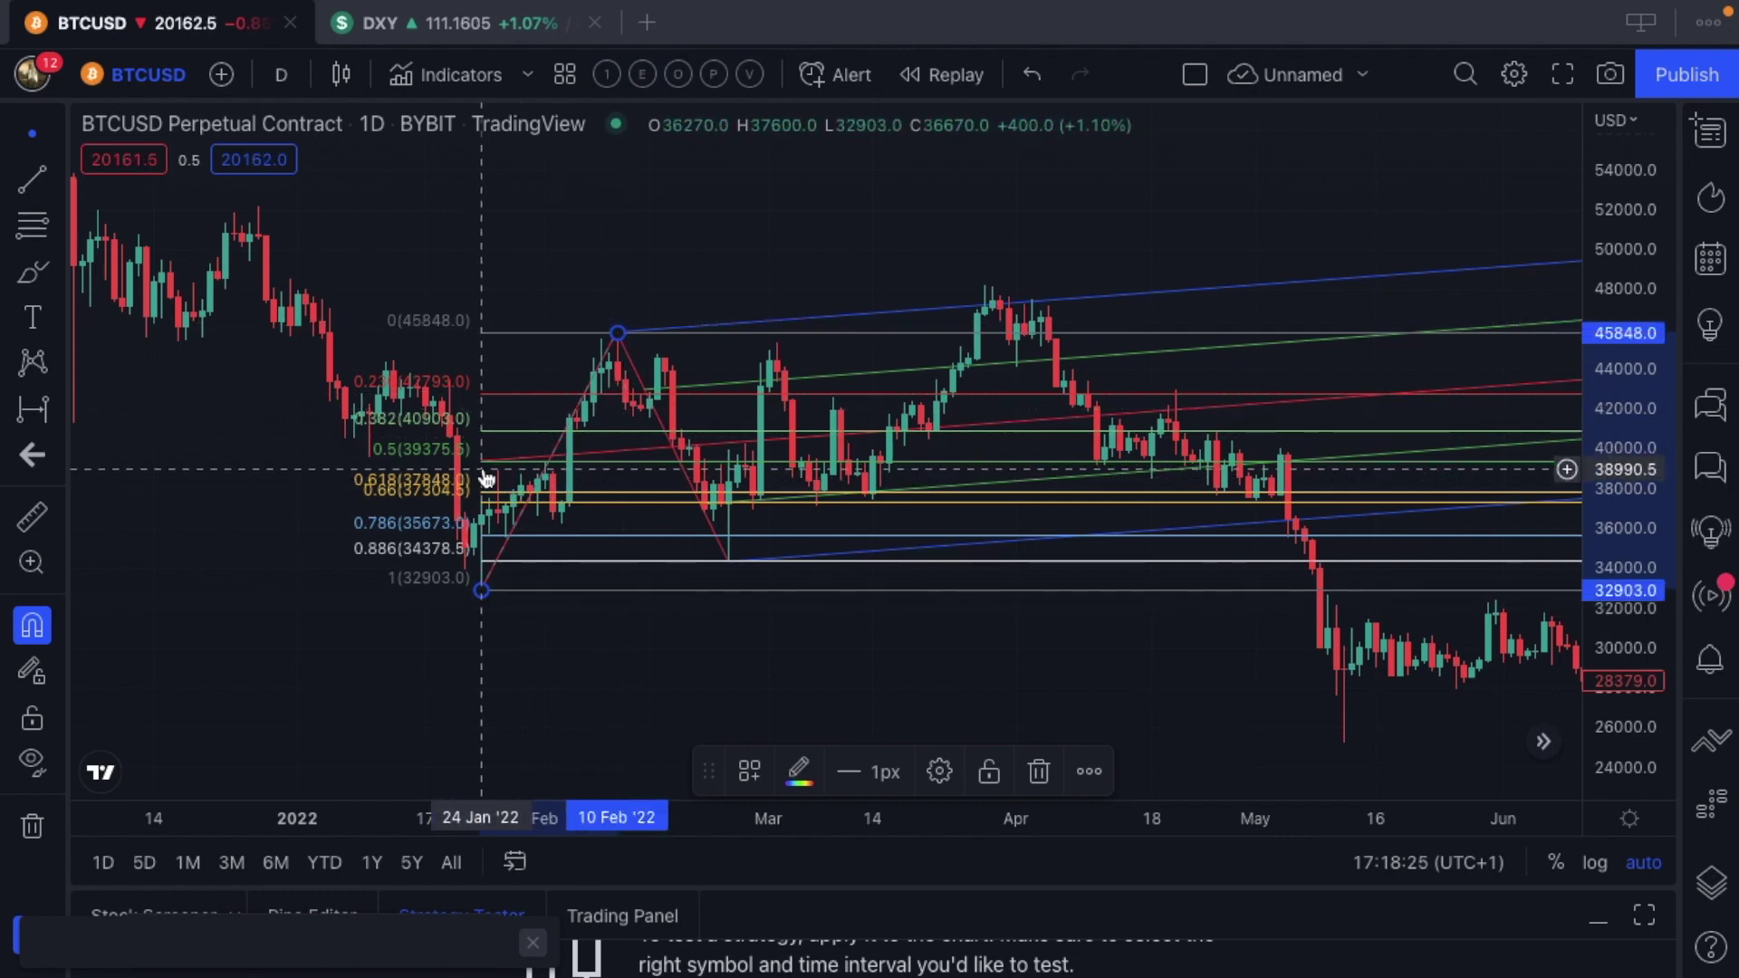
Delete the Fib Retracement and the Schiff Pitchfork from the chart
{"action": "key", "text": "Delete"}
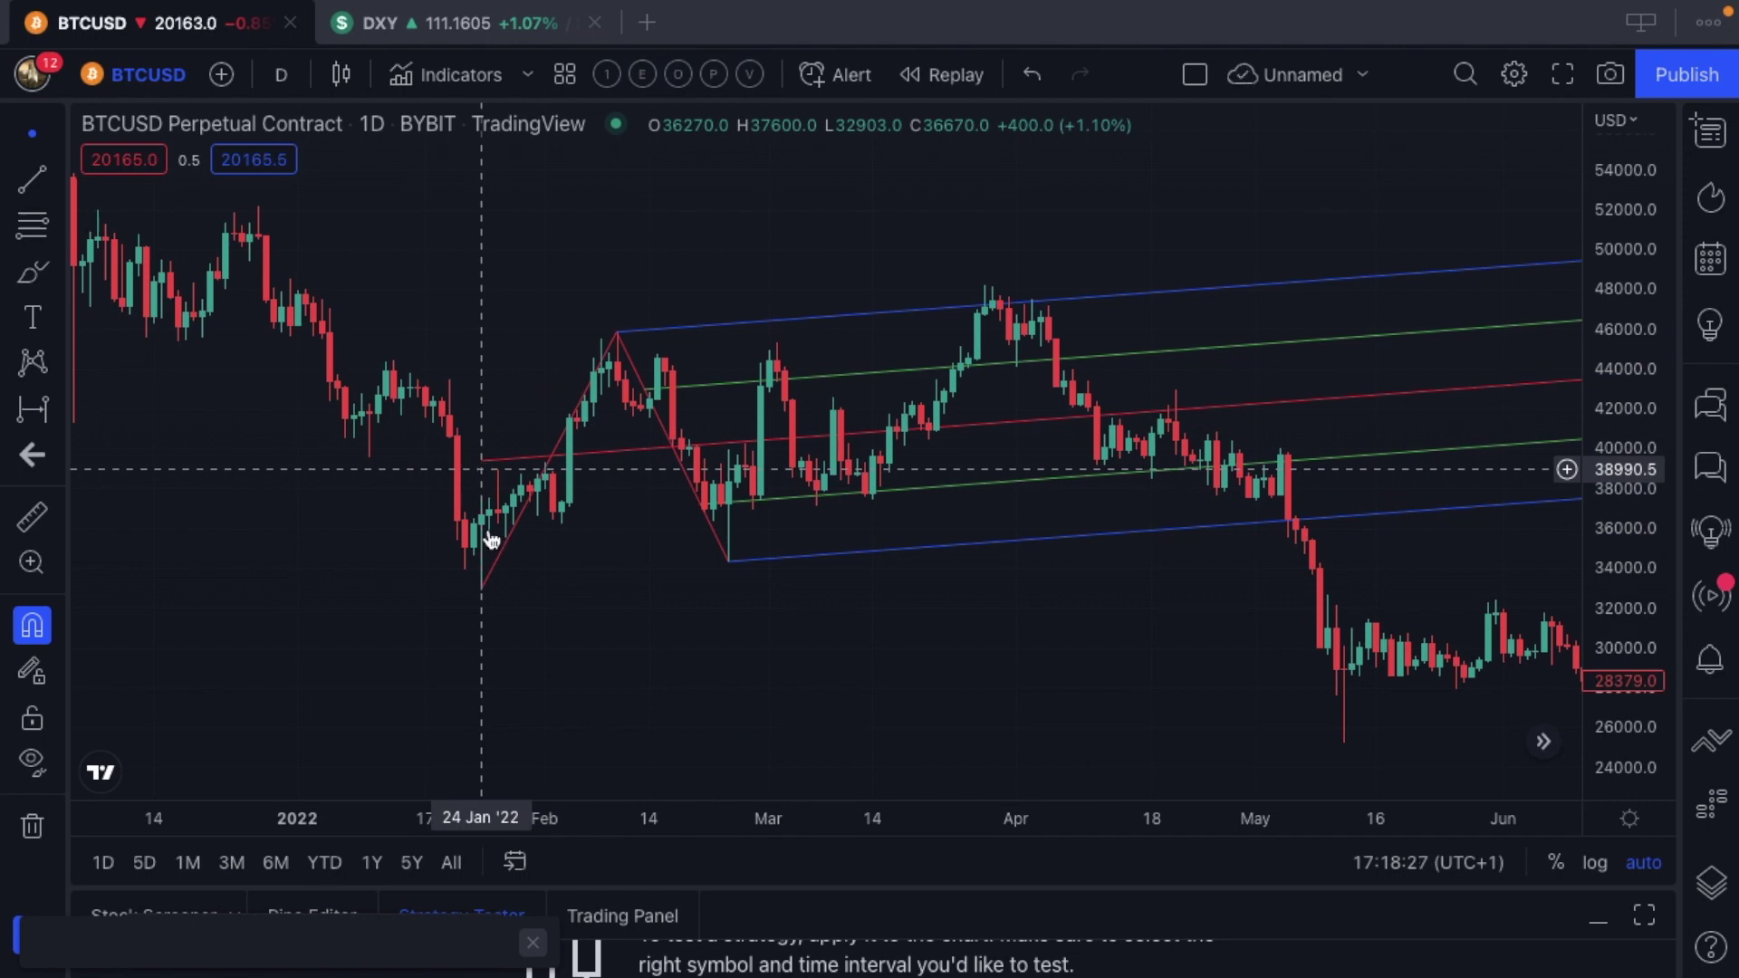
{"action": "left_click", "coordinate": [481, 589]}
{"action": "key", "text": "Delete"}
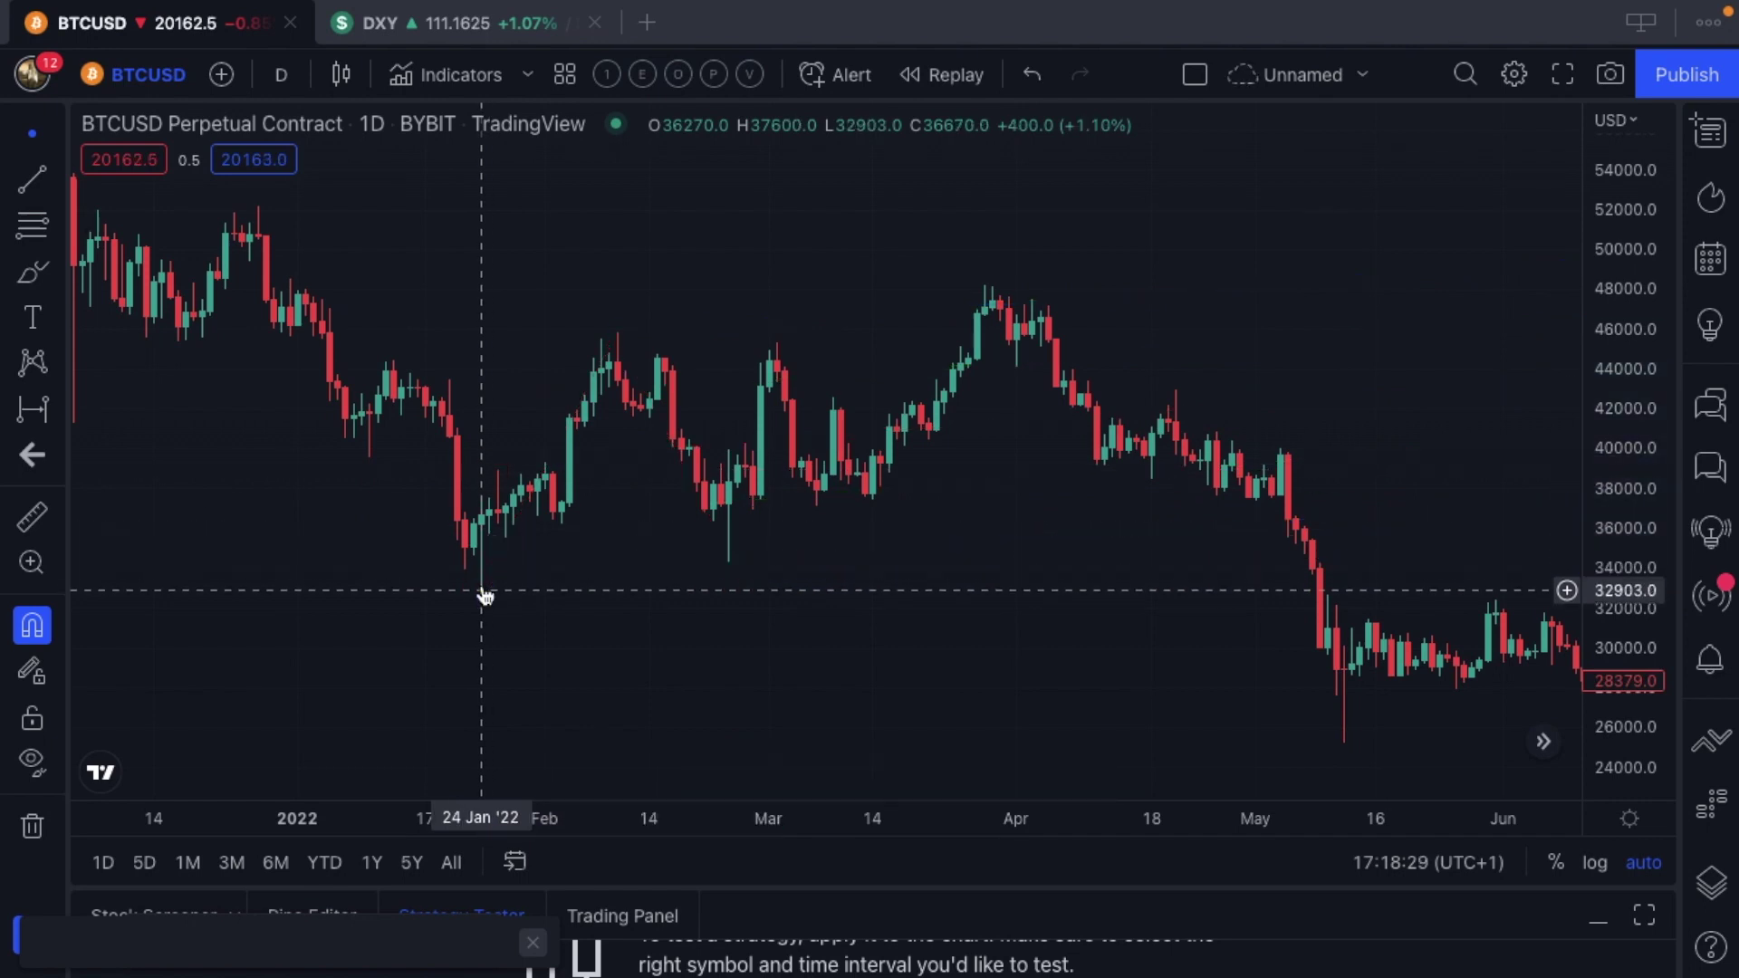
Draw a Modified Schiff Pitchfork from the 24 Jan '22 low at 32903.0 through the 10 Feb '22 high at 45848.0 to the 24 Feb '22 low
{"action": "left_click", "coordinate": [57, 228]}
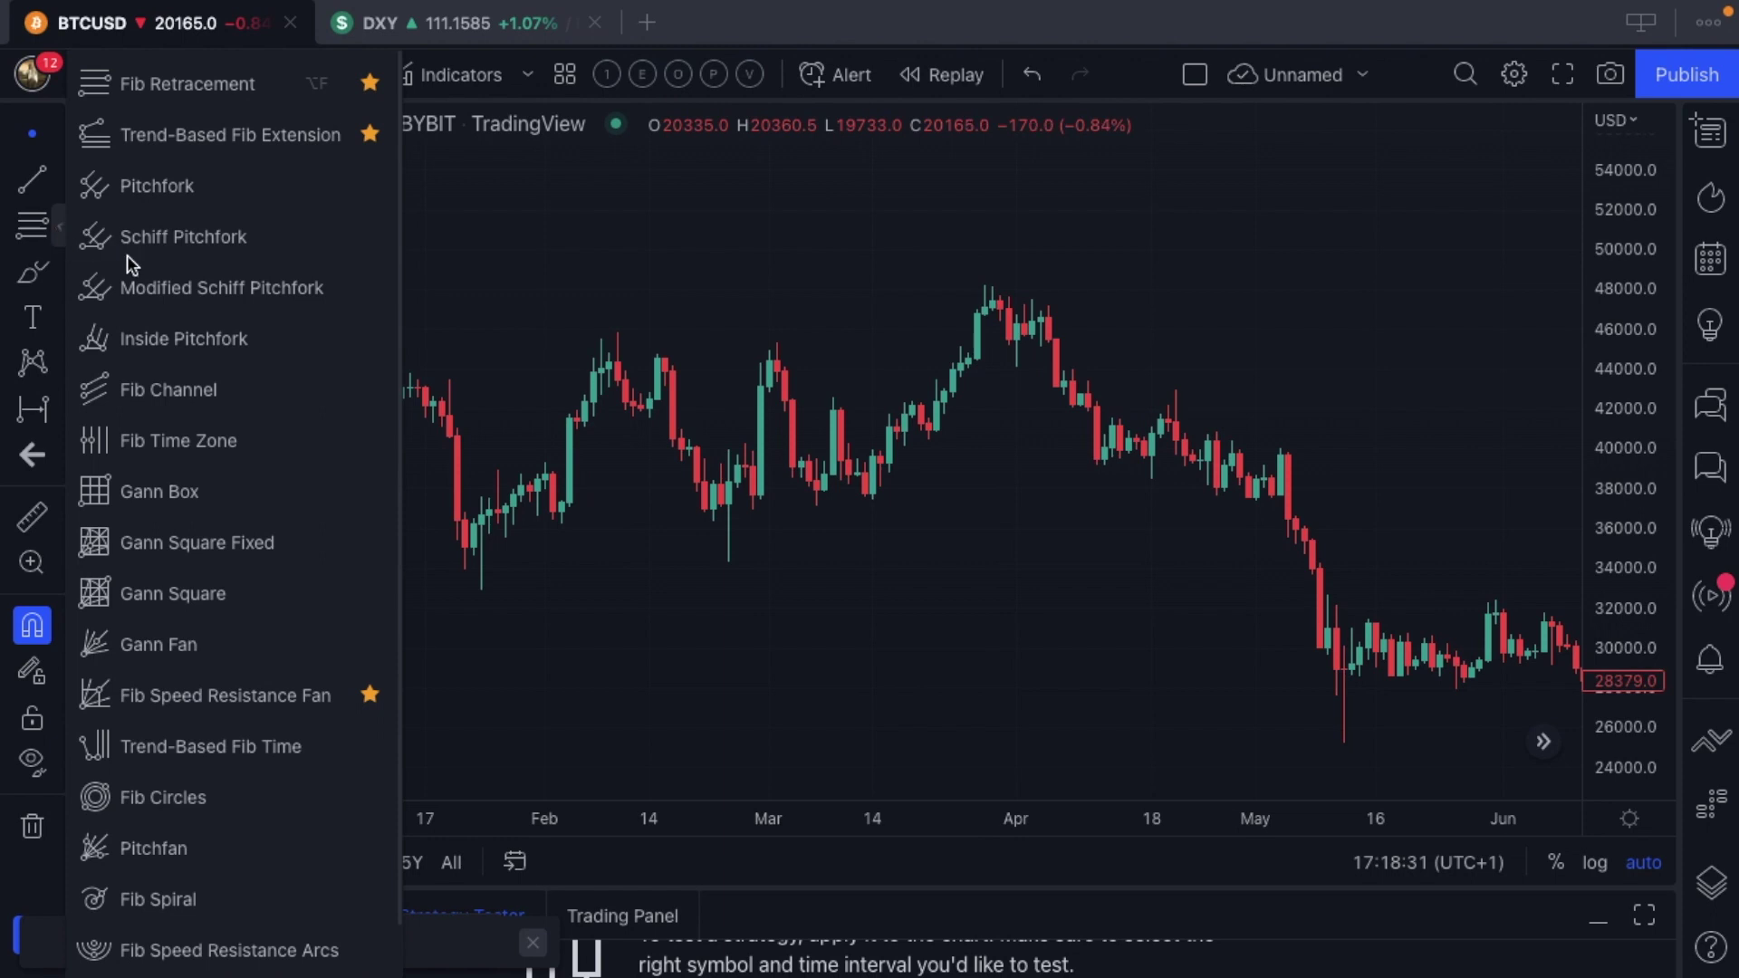
{"action": "left_click", "coordinate": [145, 287]}
{"action": "left_click", "coordinate": [482, 604]}
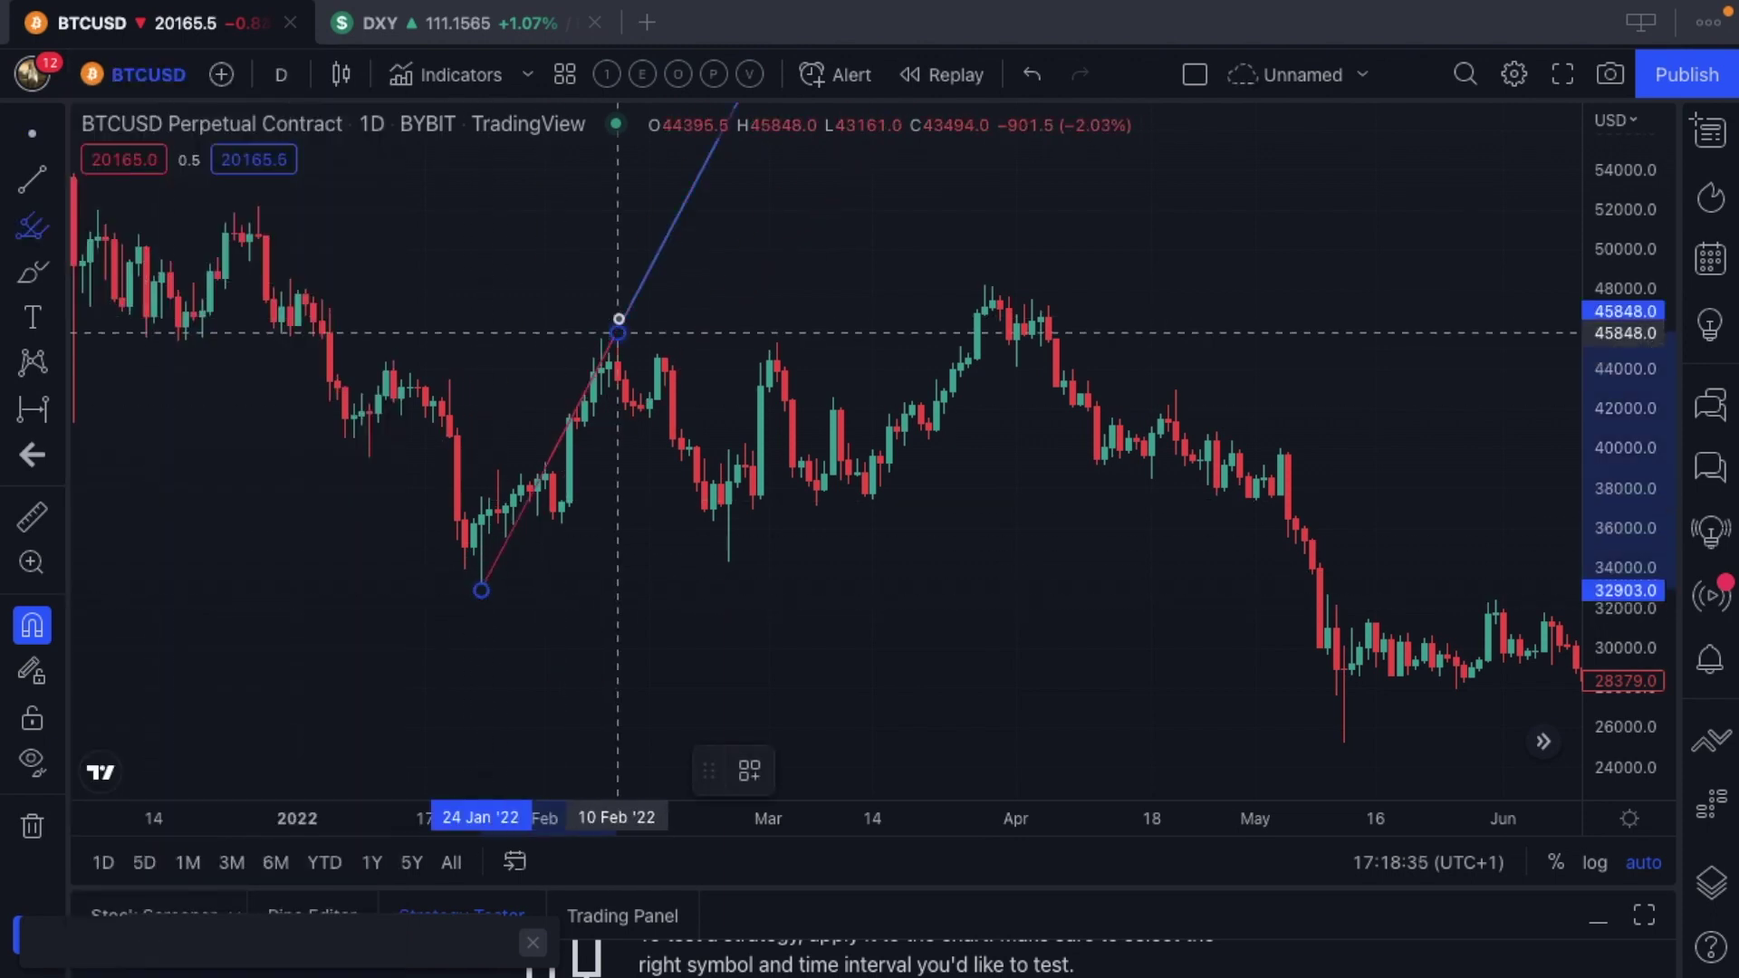
{"action": "left_click", "coordinate": [619, 320]}
{"action": "left_click", "coordinate": [729, 572]}
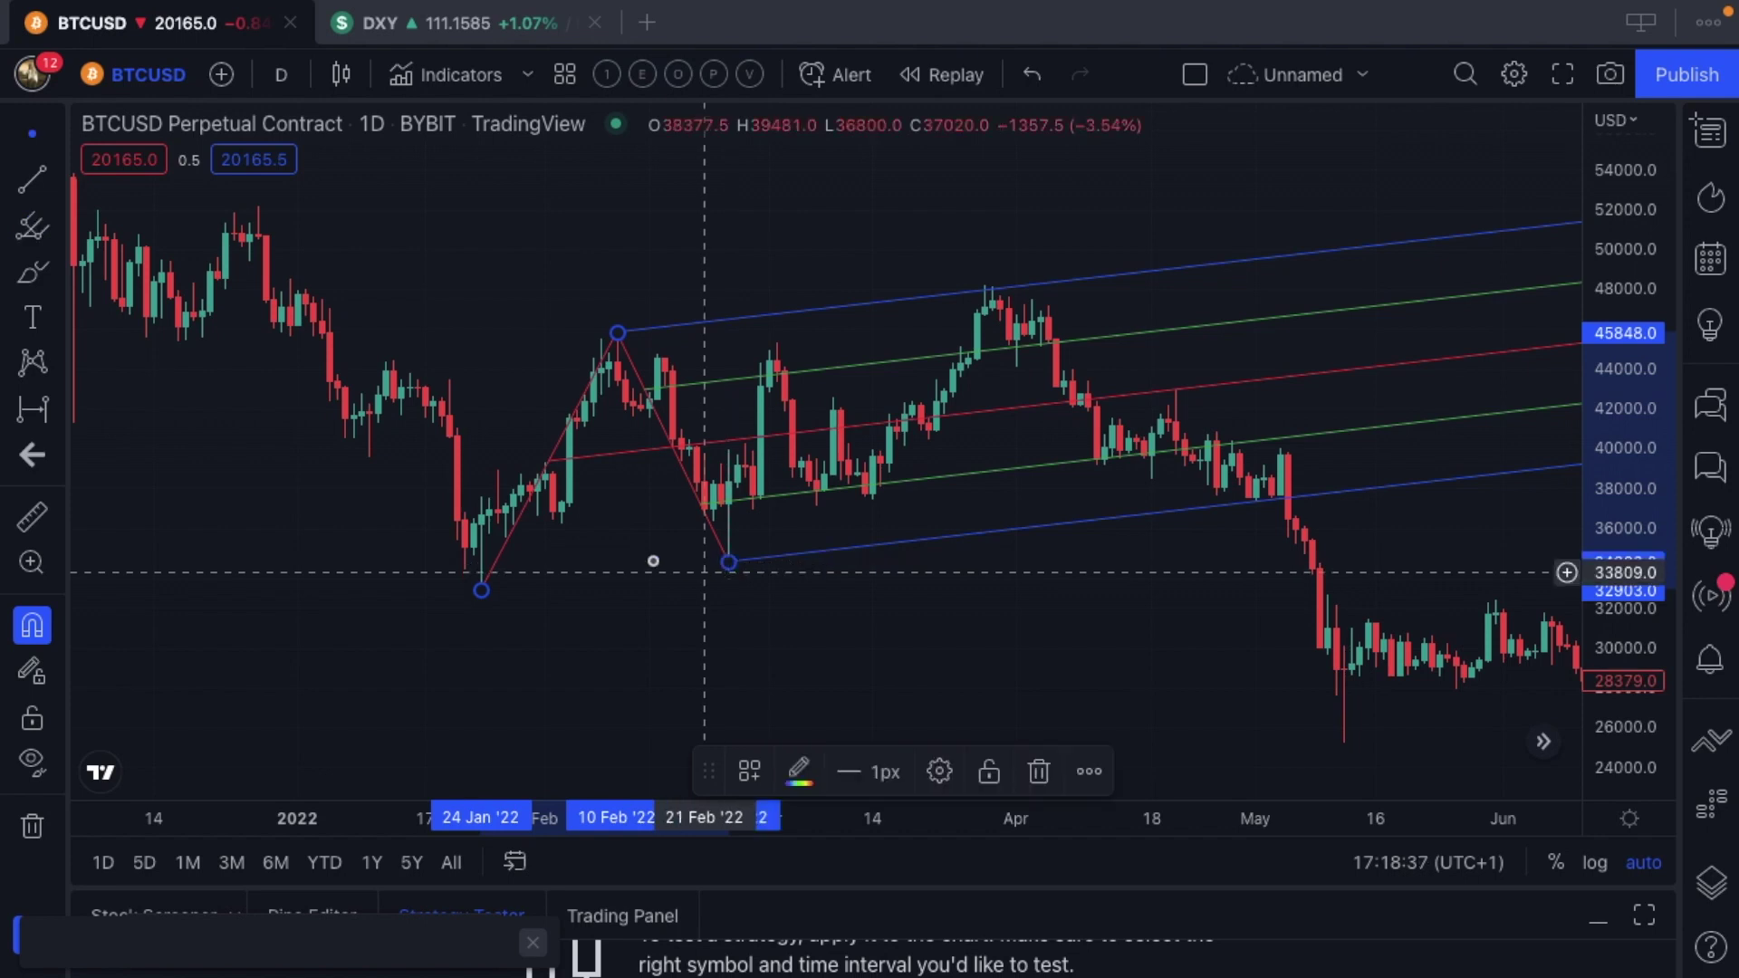
{"action": "scroll", "coordinate": [589, 548], "scroll_direction": "up", "scroll_amount": 1}
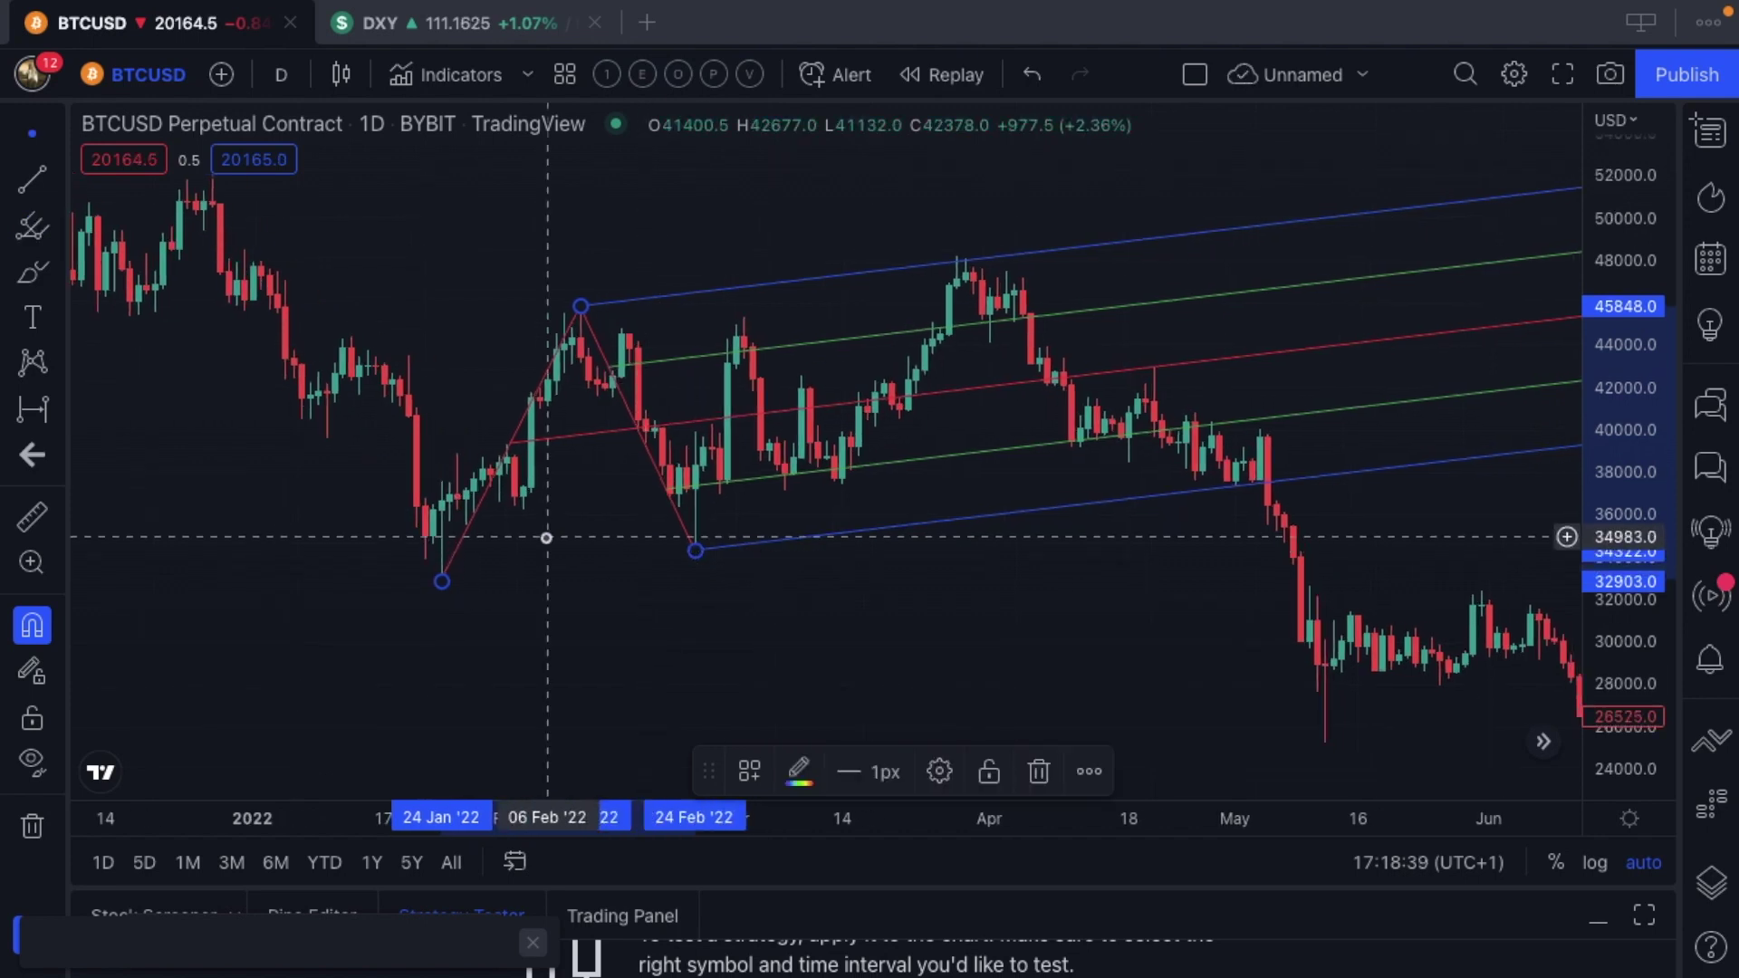
{"action": "left_click", "coordinate": [474, 535]}
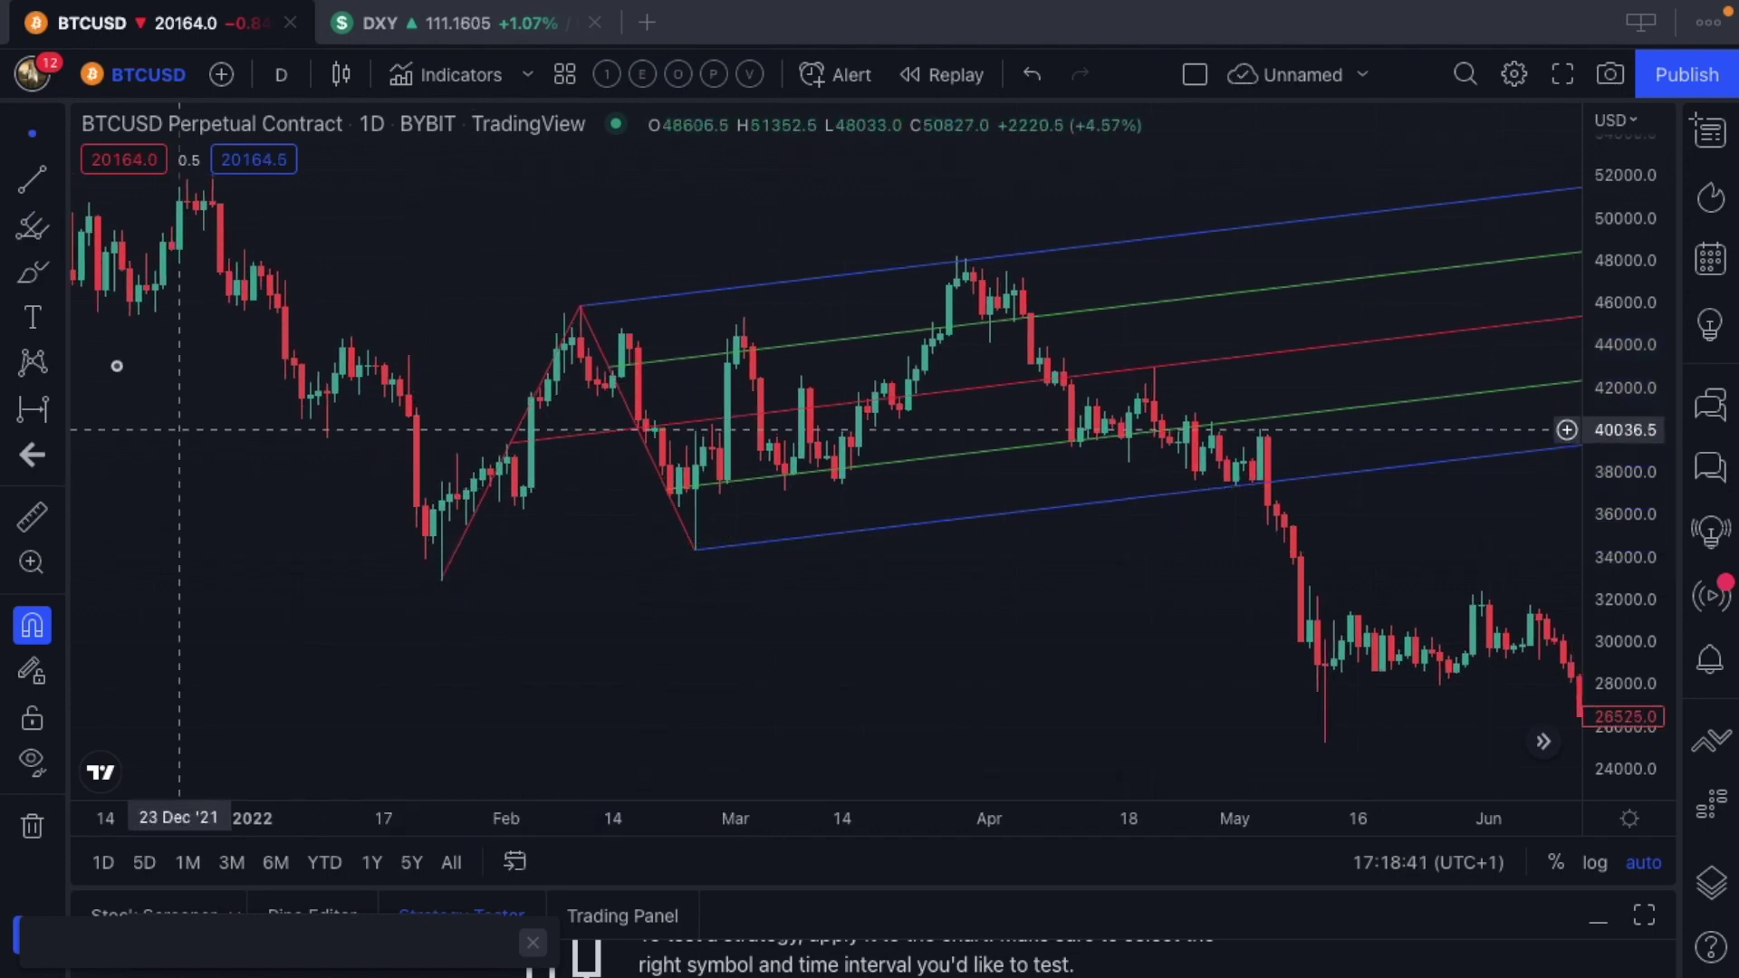
Overlay a Fib Retracement on the Modified Schiff Pitchfork from the 24 Jan '22 low at 32903.0 to the 10 Feb '22 high at 45848.0
{"action": "left_click", "coordinate": [54, 226]}
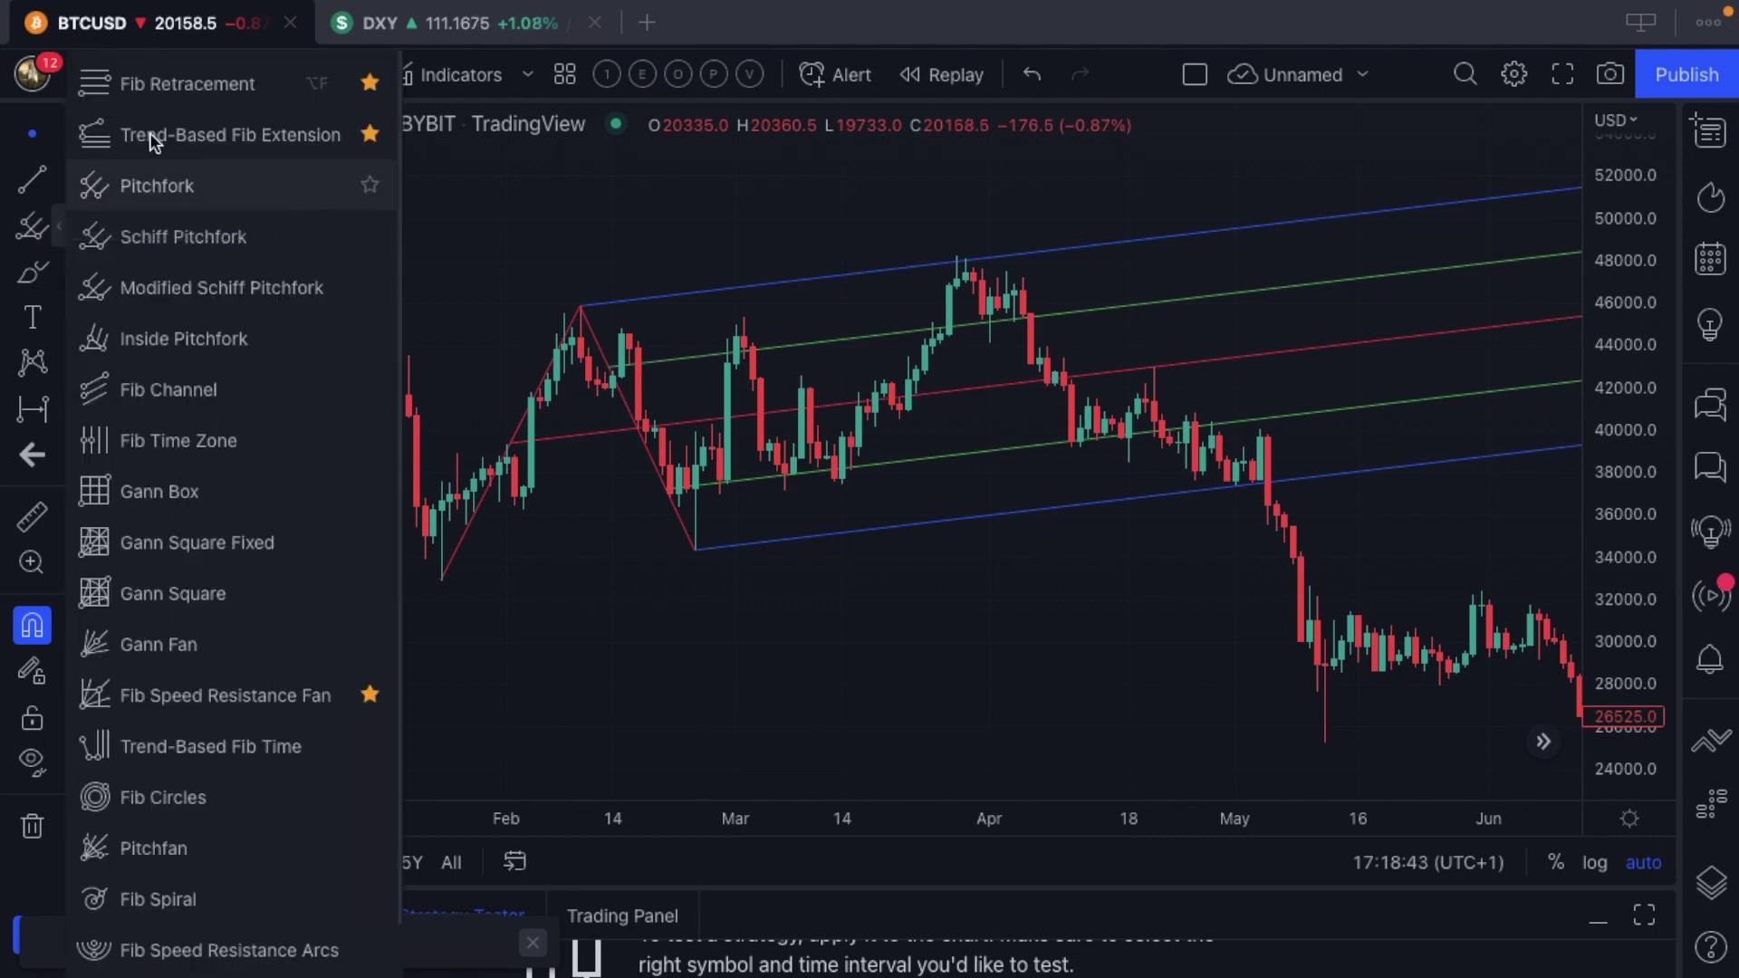
{"action": "left_click", "coordinate": [149, 94]}
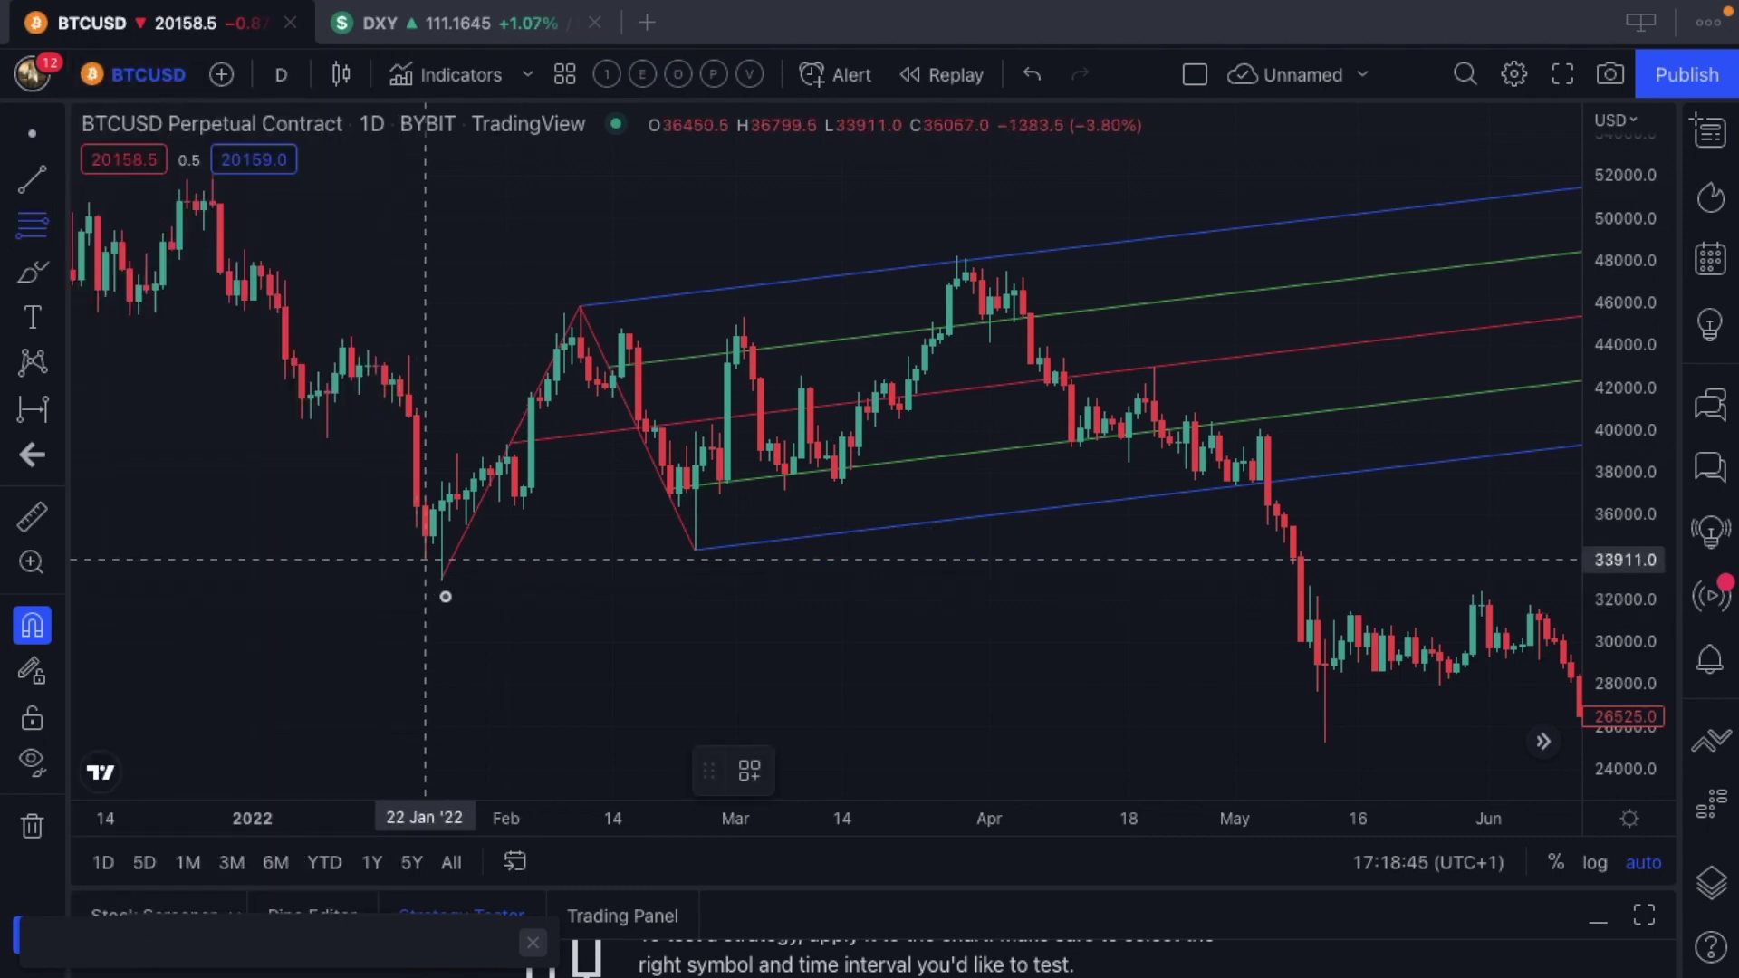
{"action": "left_click", "coordinate": [441, 598]}
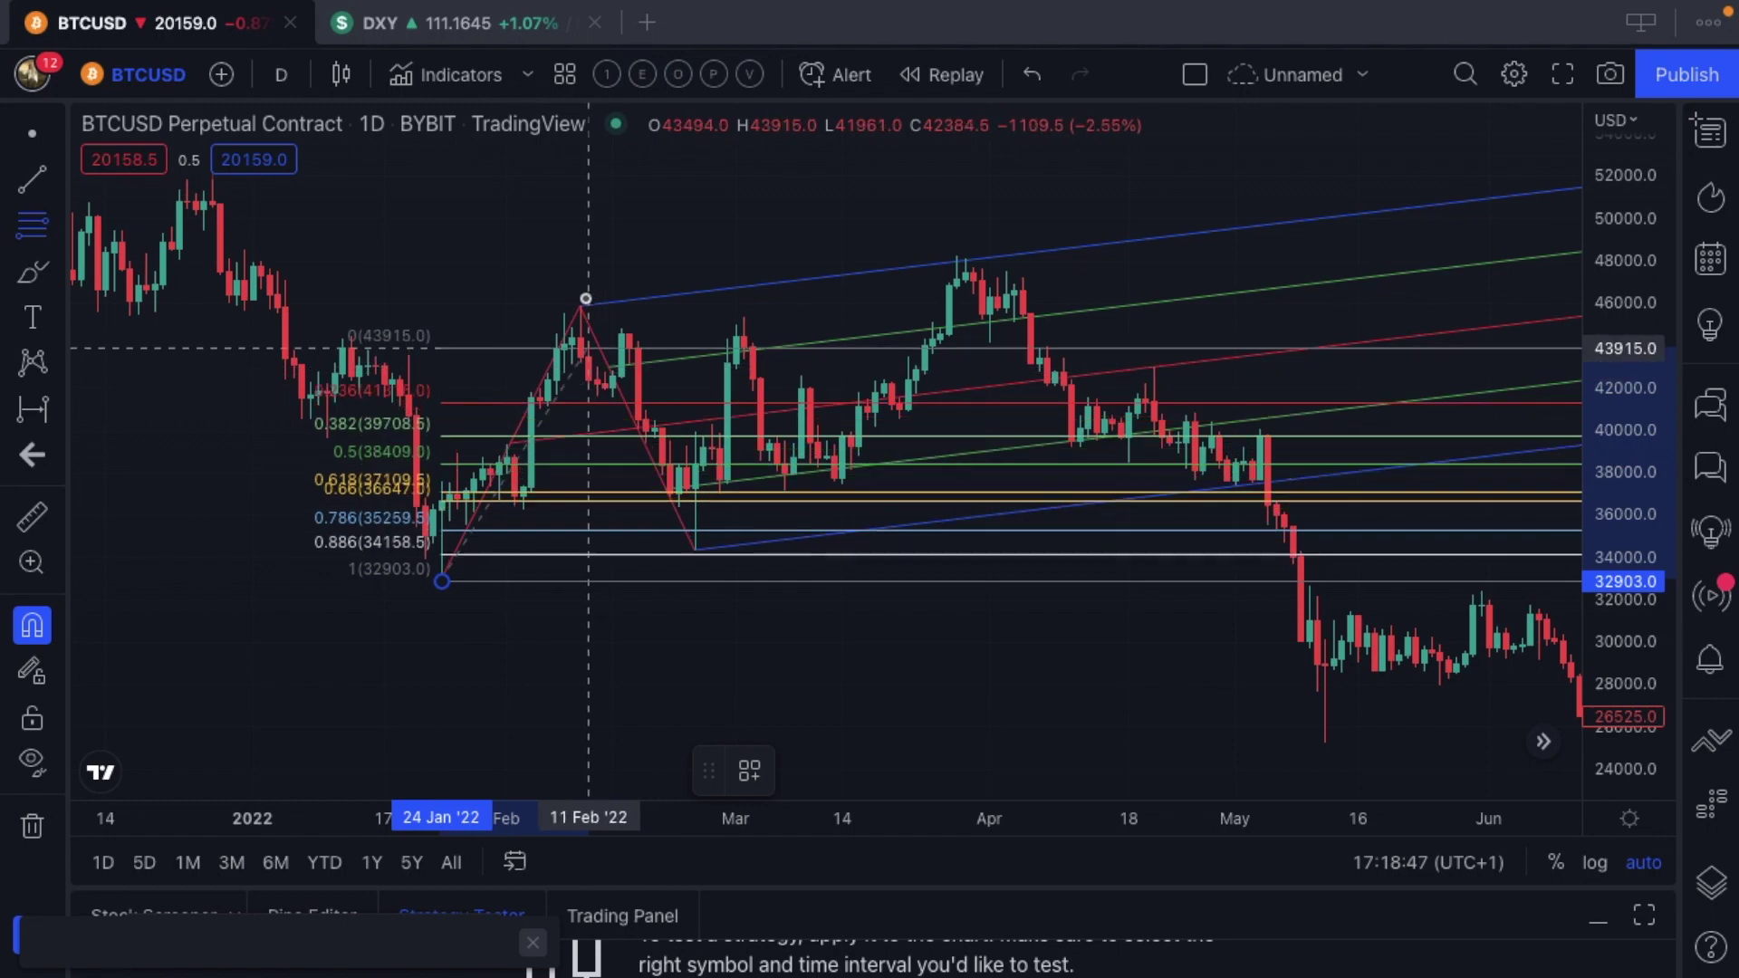
{"action": "left_click", "coordinate": [583, 295]}
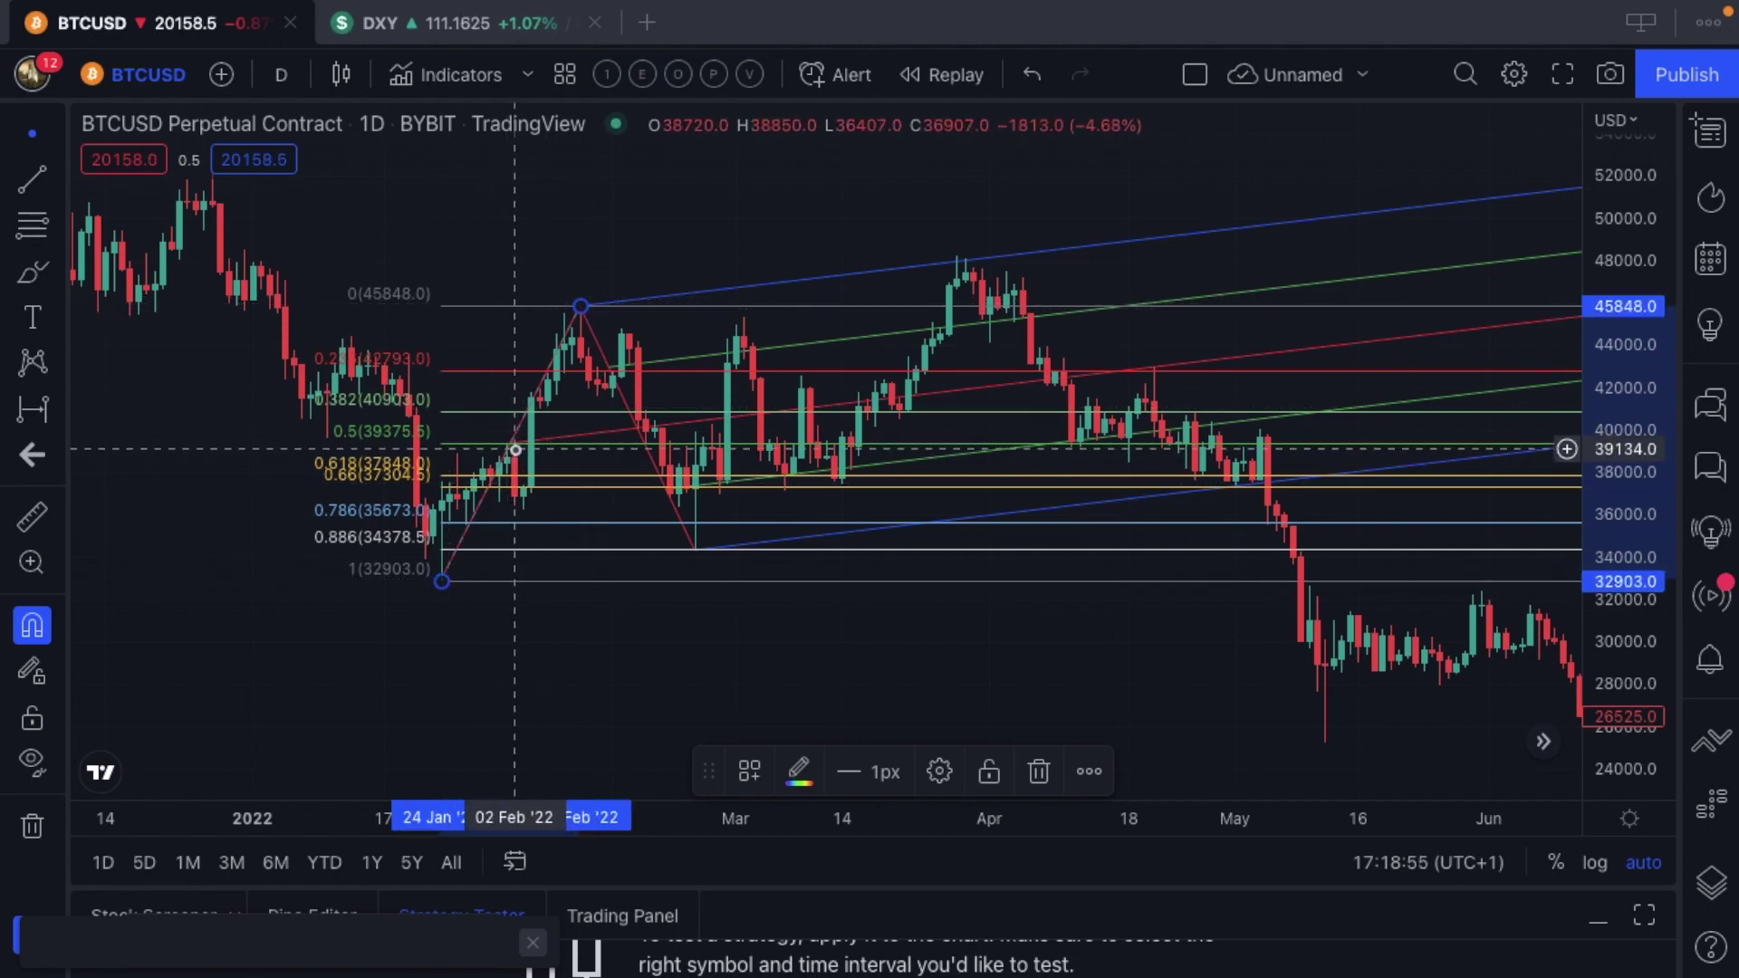
Measure the date range from the 24 Jan '22 low to the 10 Feb '22 candle
{"action": "scroll", "coordinate": [515, 450], "scroll_direction": "up", "scroll_amount": 5}
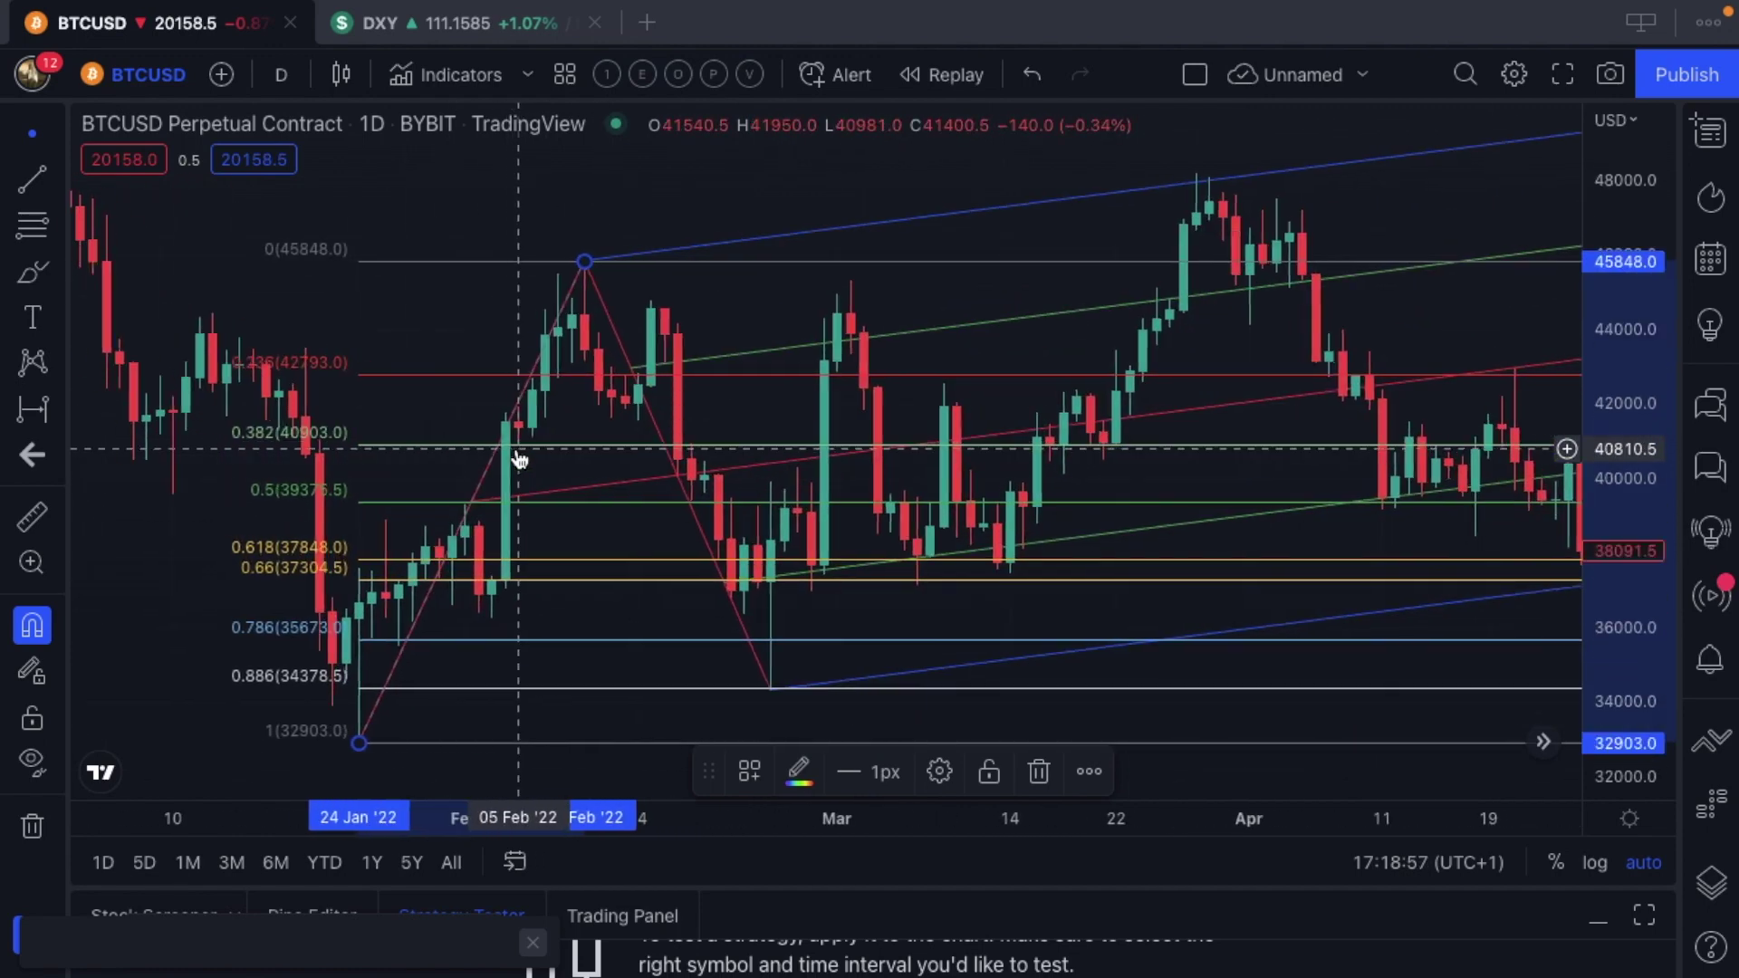
{"action": "scroll", "coordinate": [520, 460], "scroll_direction": "up", "scroll_amount": 3}
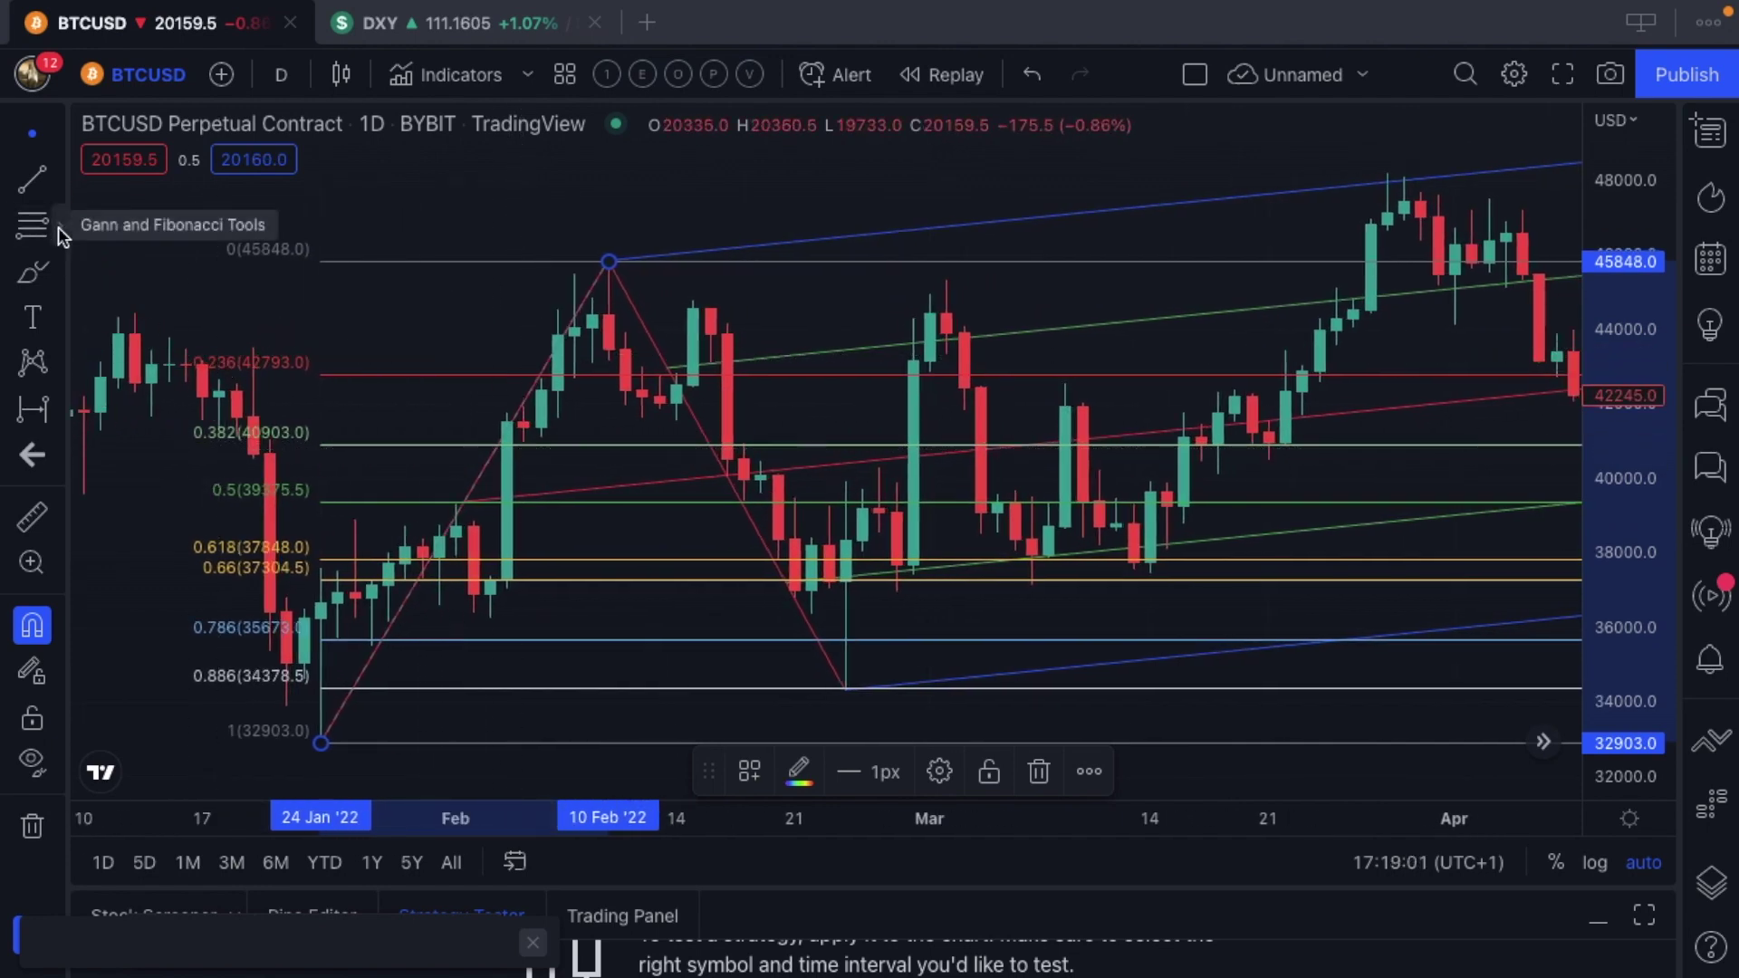
{"action": "left_click", "coordinate": [36, 410]}
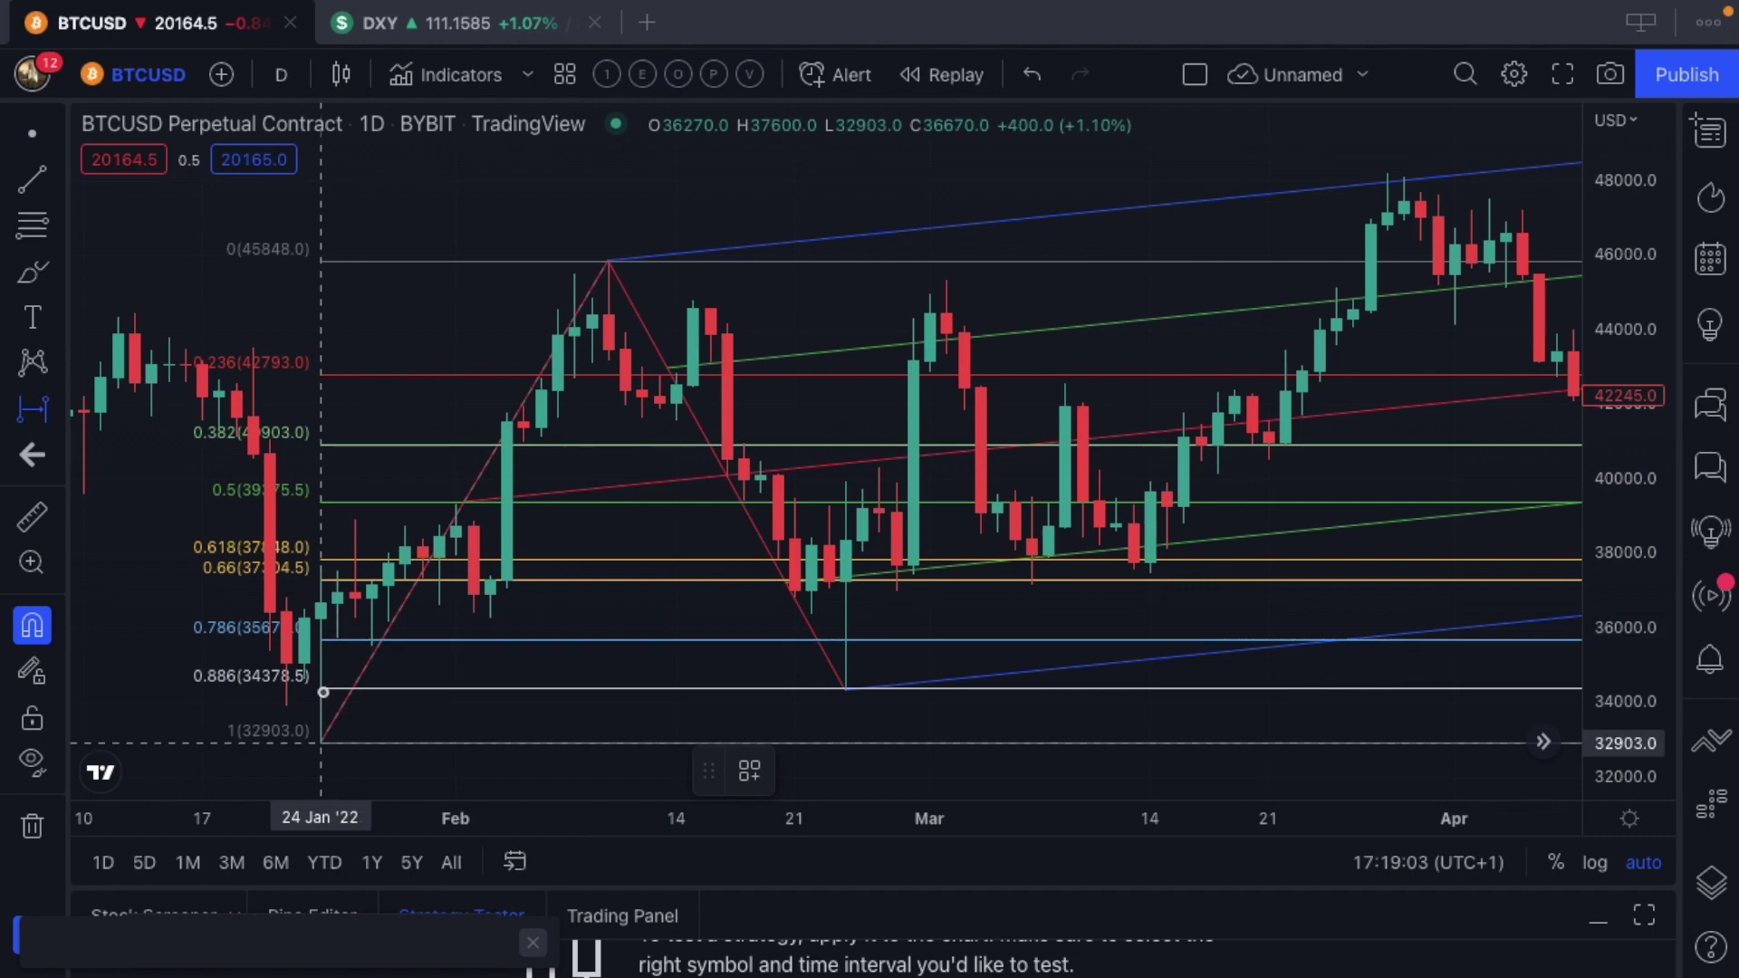
{"action": "left_click", "coordinate": [322, 695]}
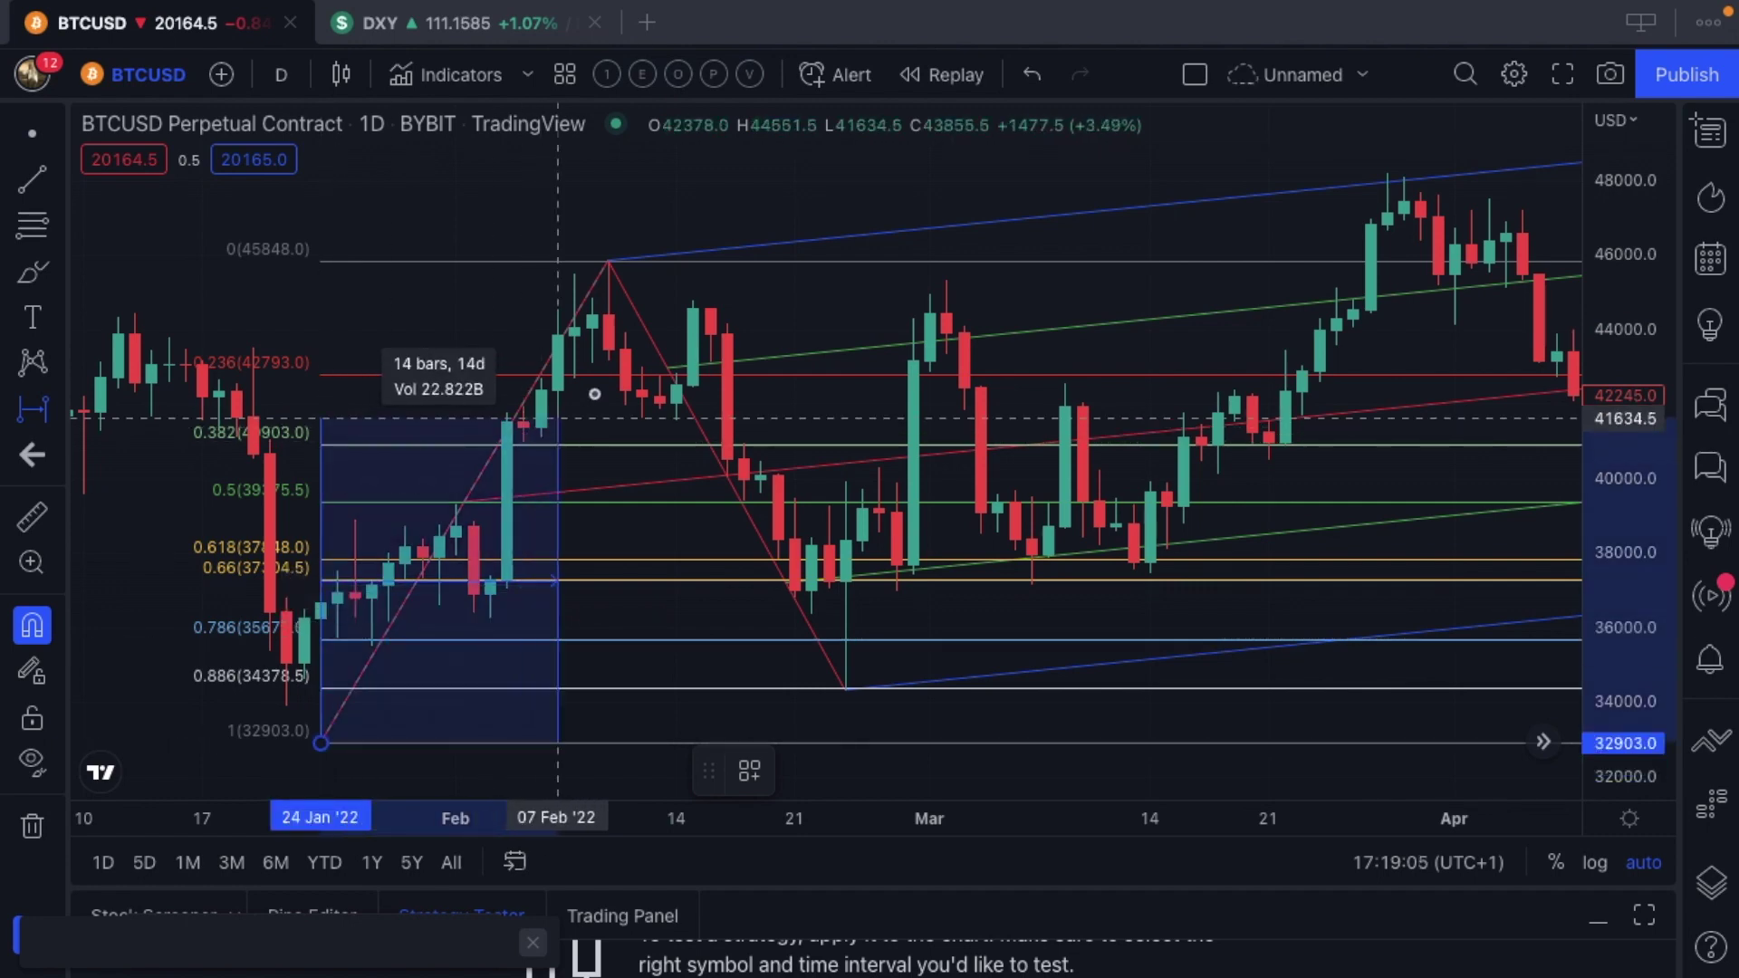
{"action": "left_click", "coordinate": [610, 360]}
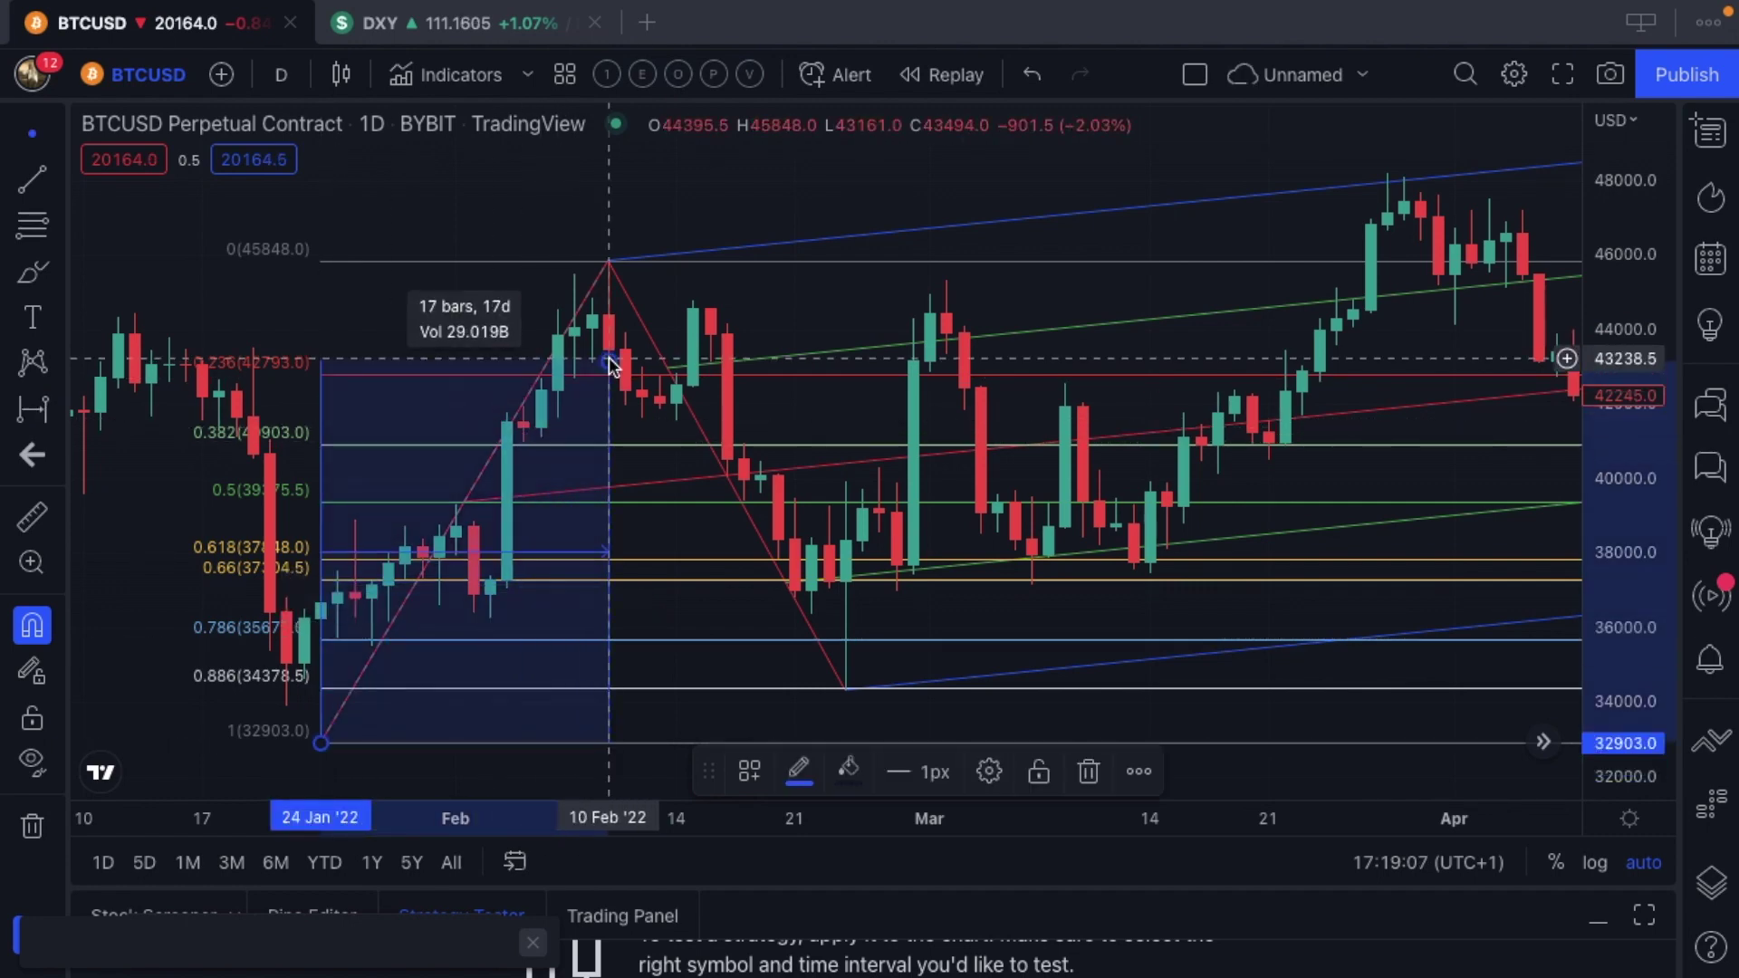
Remove the date range measurement and leave the Fib Retracement settings, keeping the retracement over the Modified Schiff Pitchfork
{"action": "scroll", "coordinate": [609, 362], "scroll_direction": "up", "scroll_amount": 2}
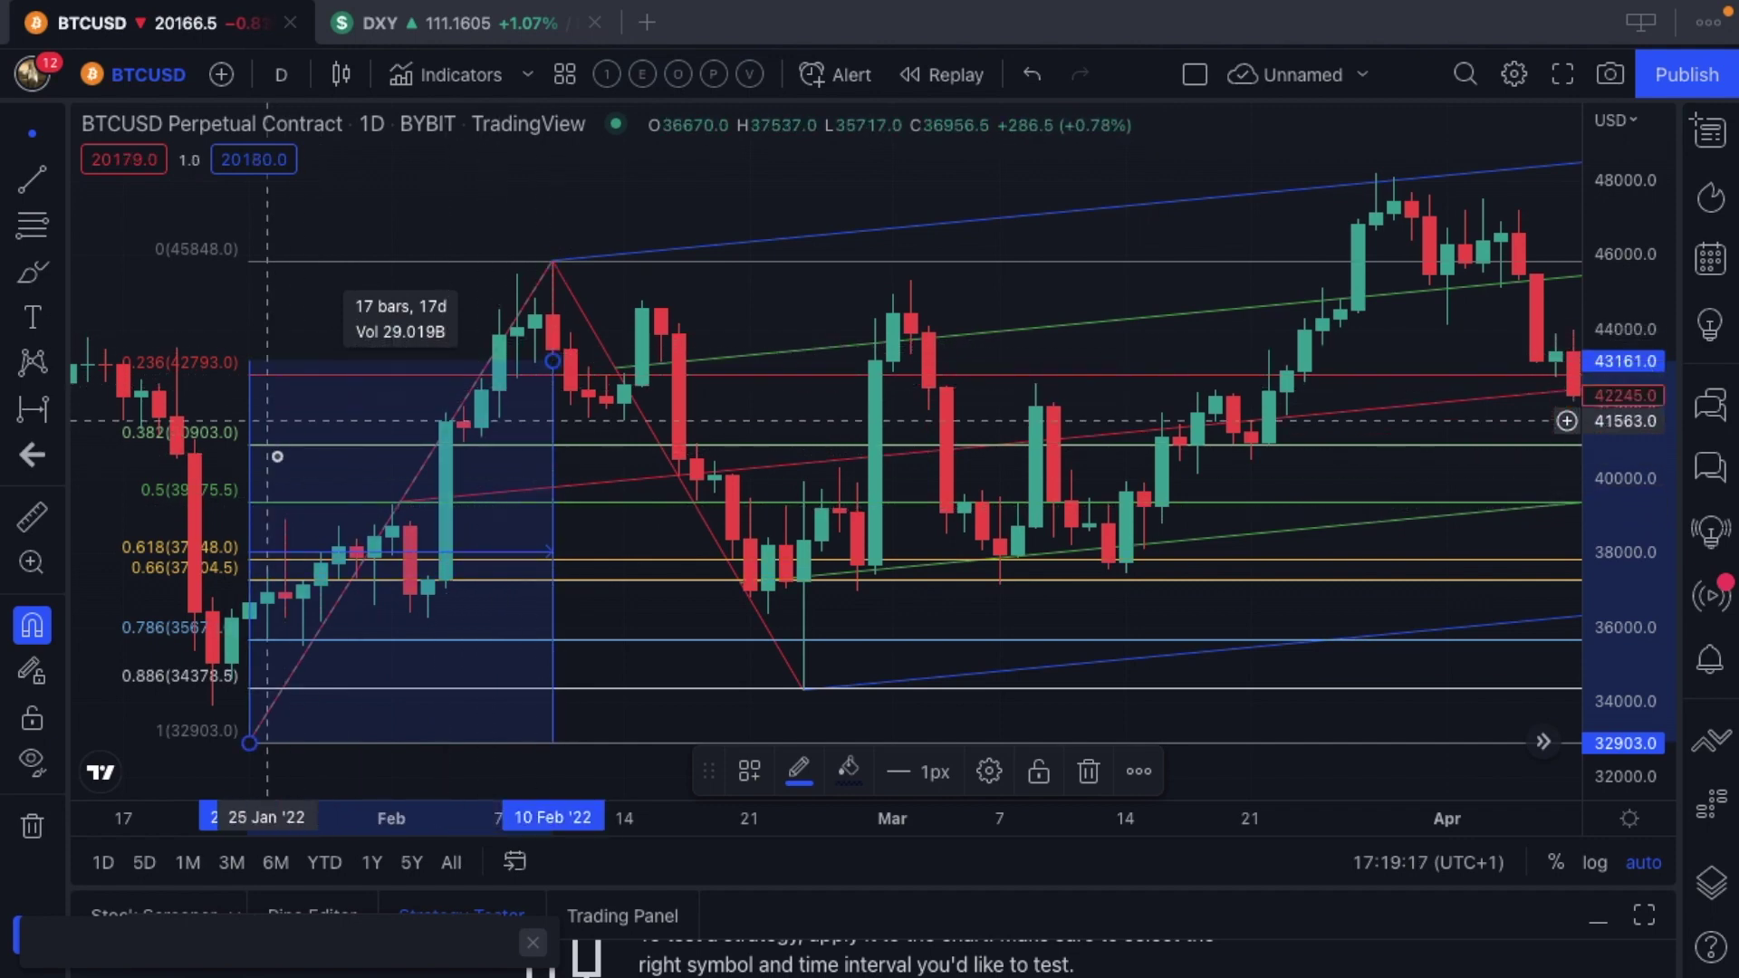
{"action": "scroll", "coordinate": [362, 389], "scroll_direction": "down", "scroll_amount": 1}
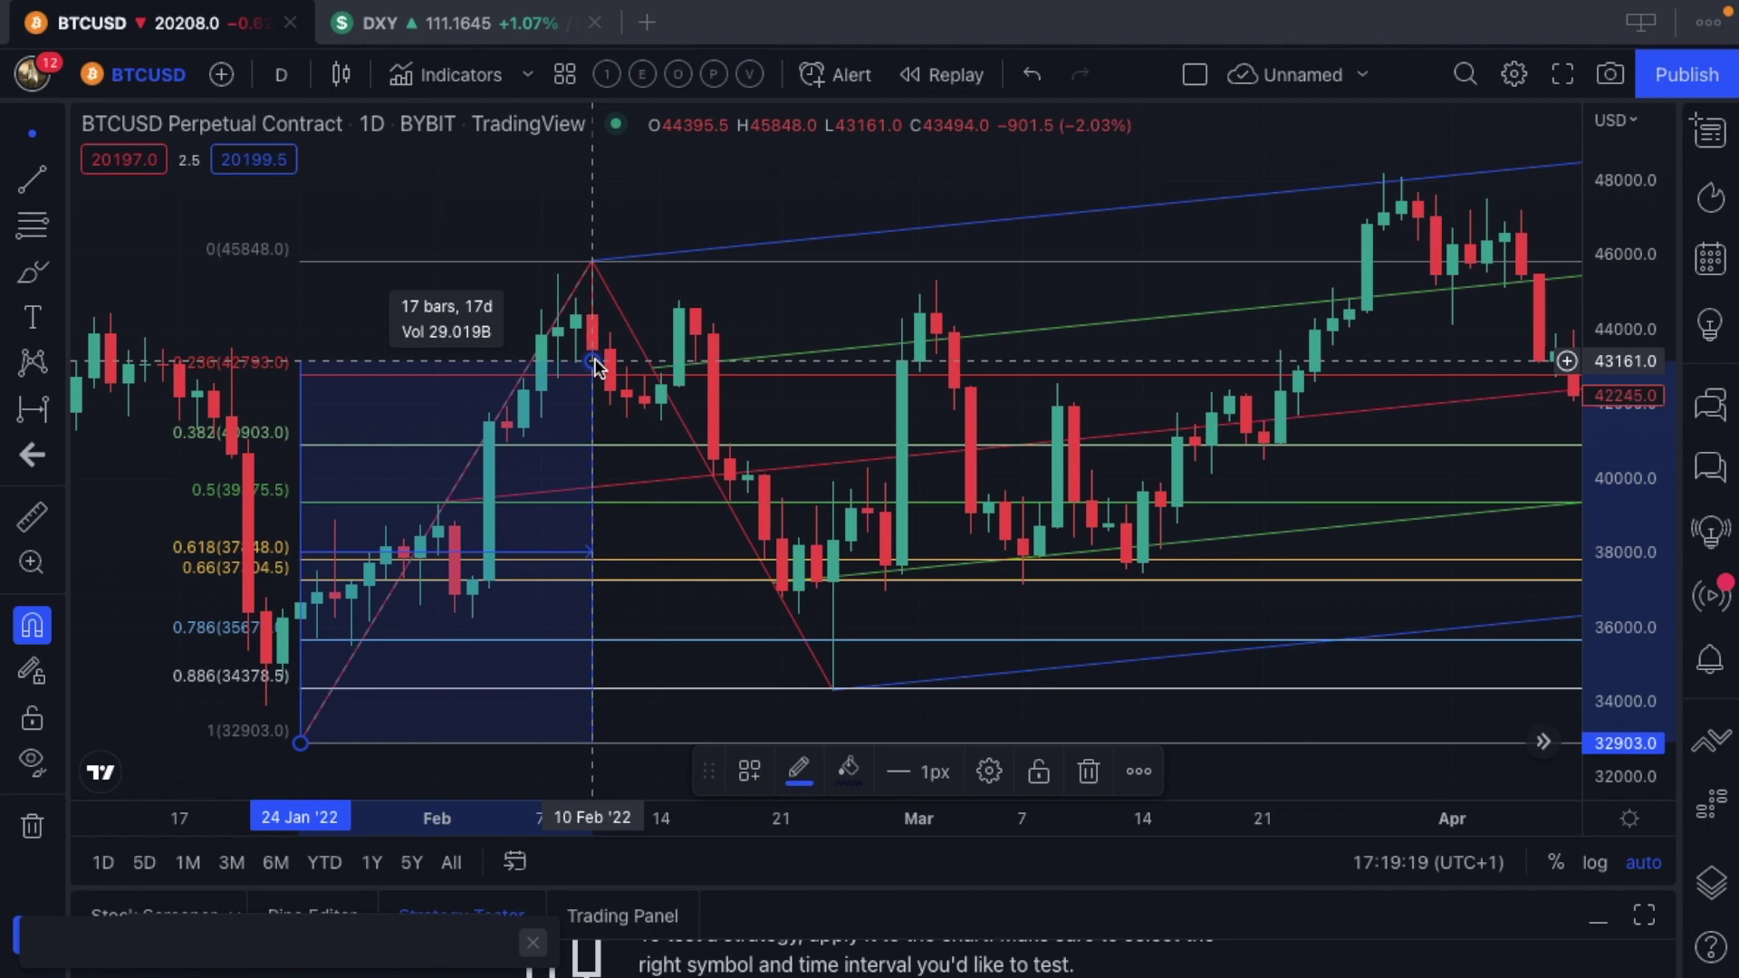
{"action": "double_click", "coordinate": [426, 403]}
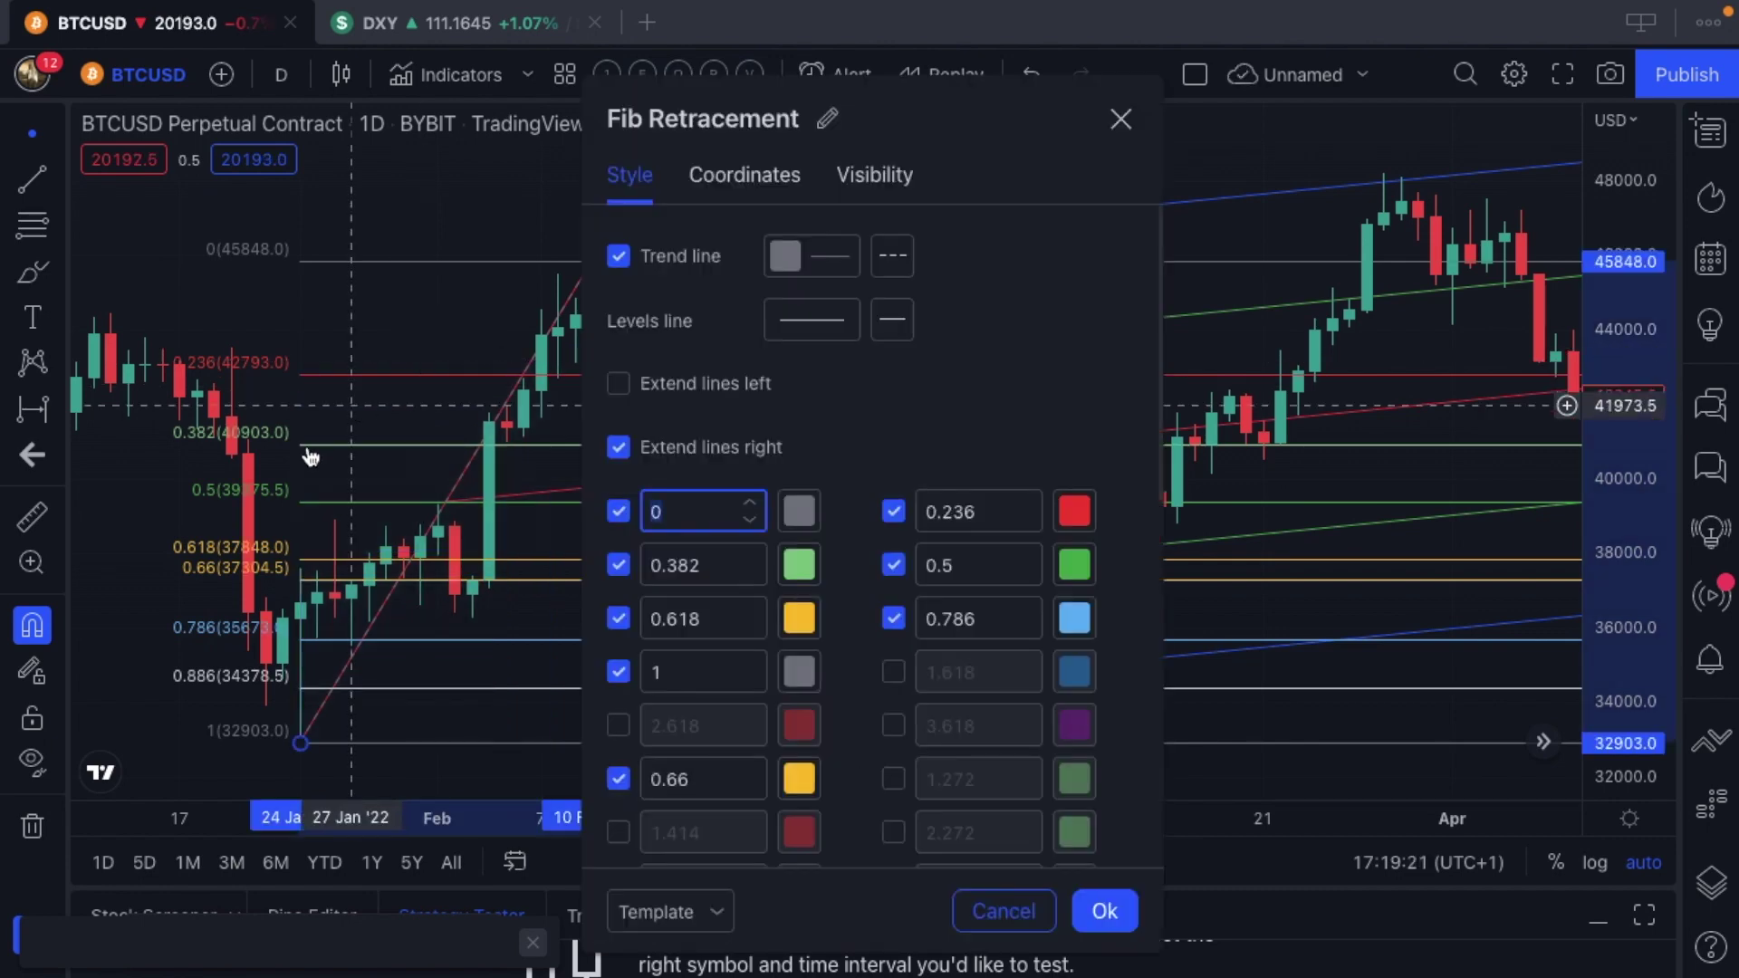
{"action": "key", "text": "Escape"}
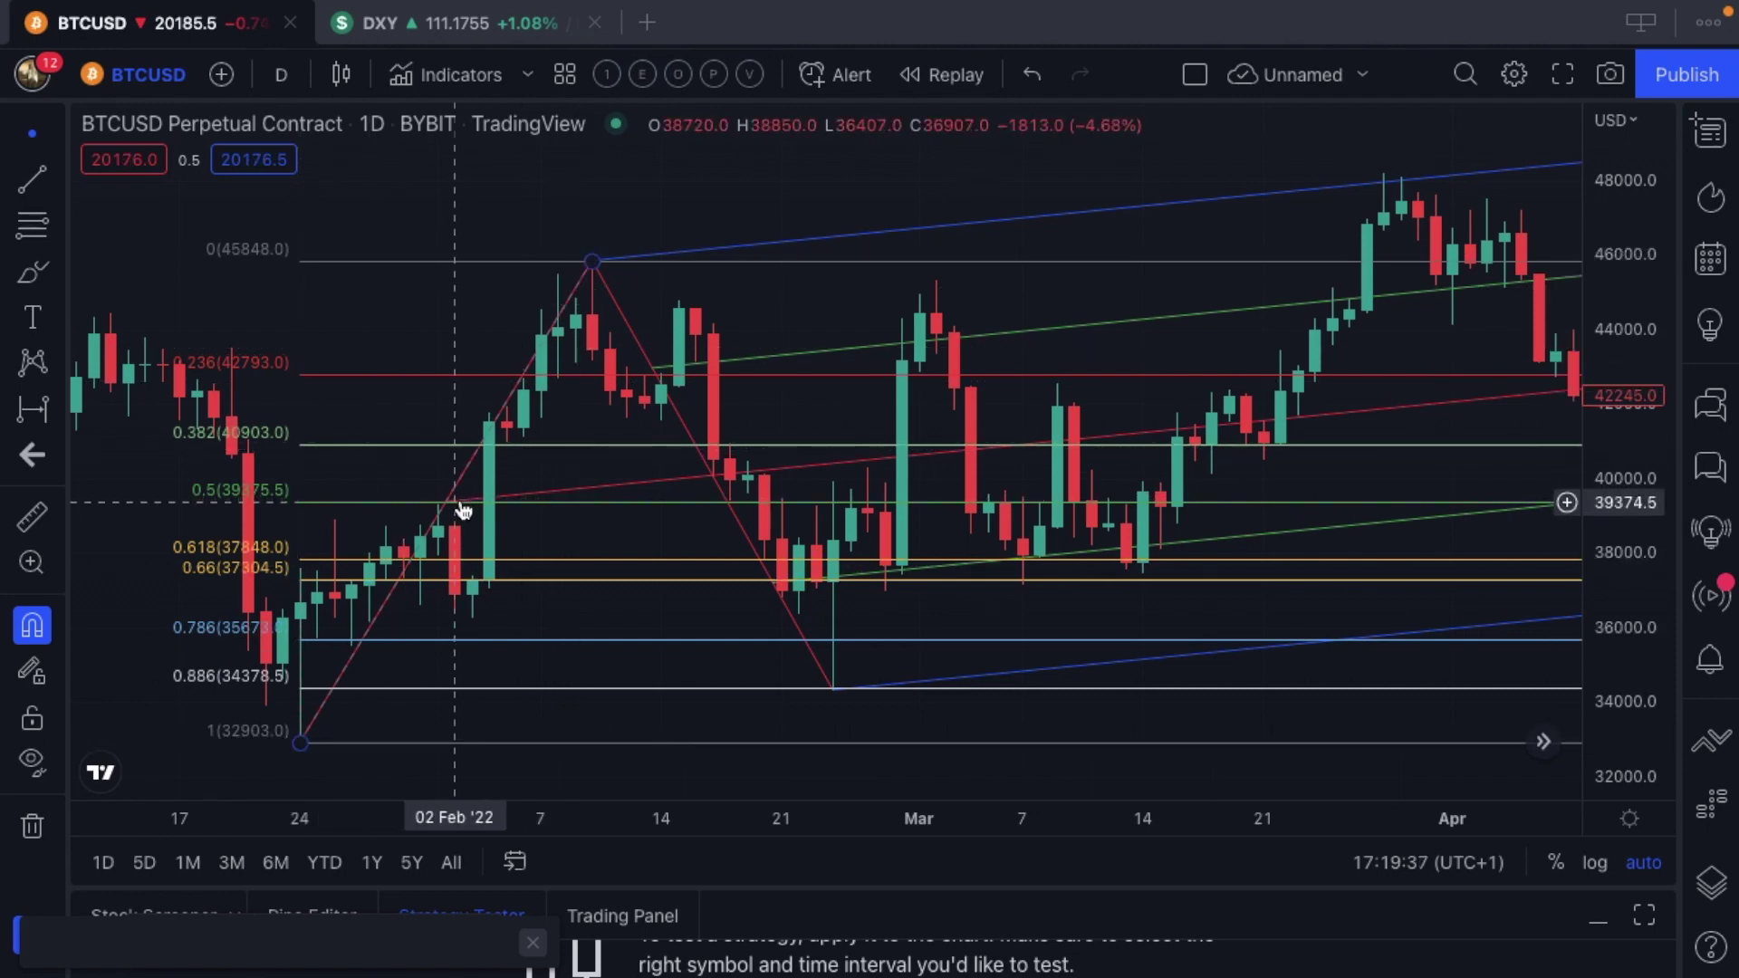
Delete the Fib Retracement and the Modified Schiff Pitchfork from the chart
{"action": "scroll", "coordinate": [462, 510], "scroll_direction": "down", "scroll_amount": 2}
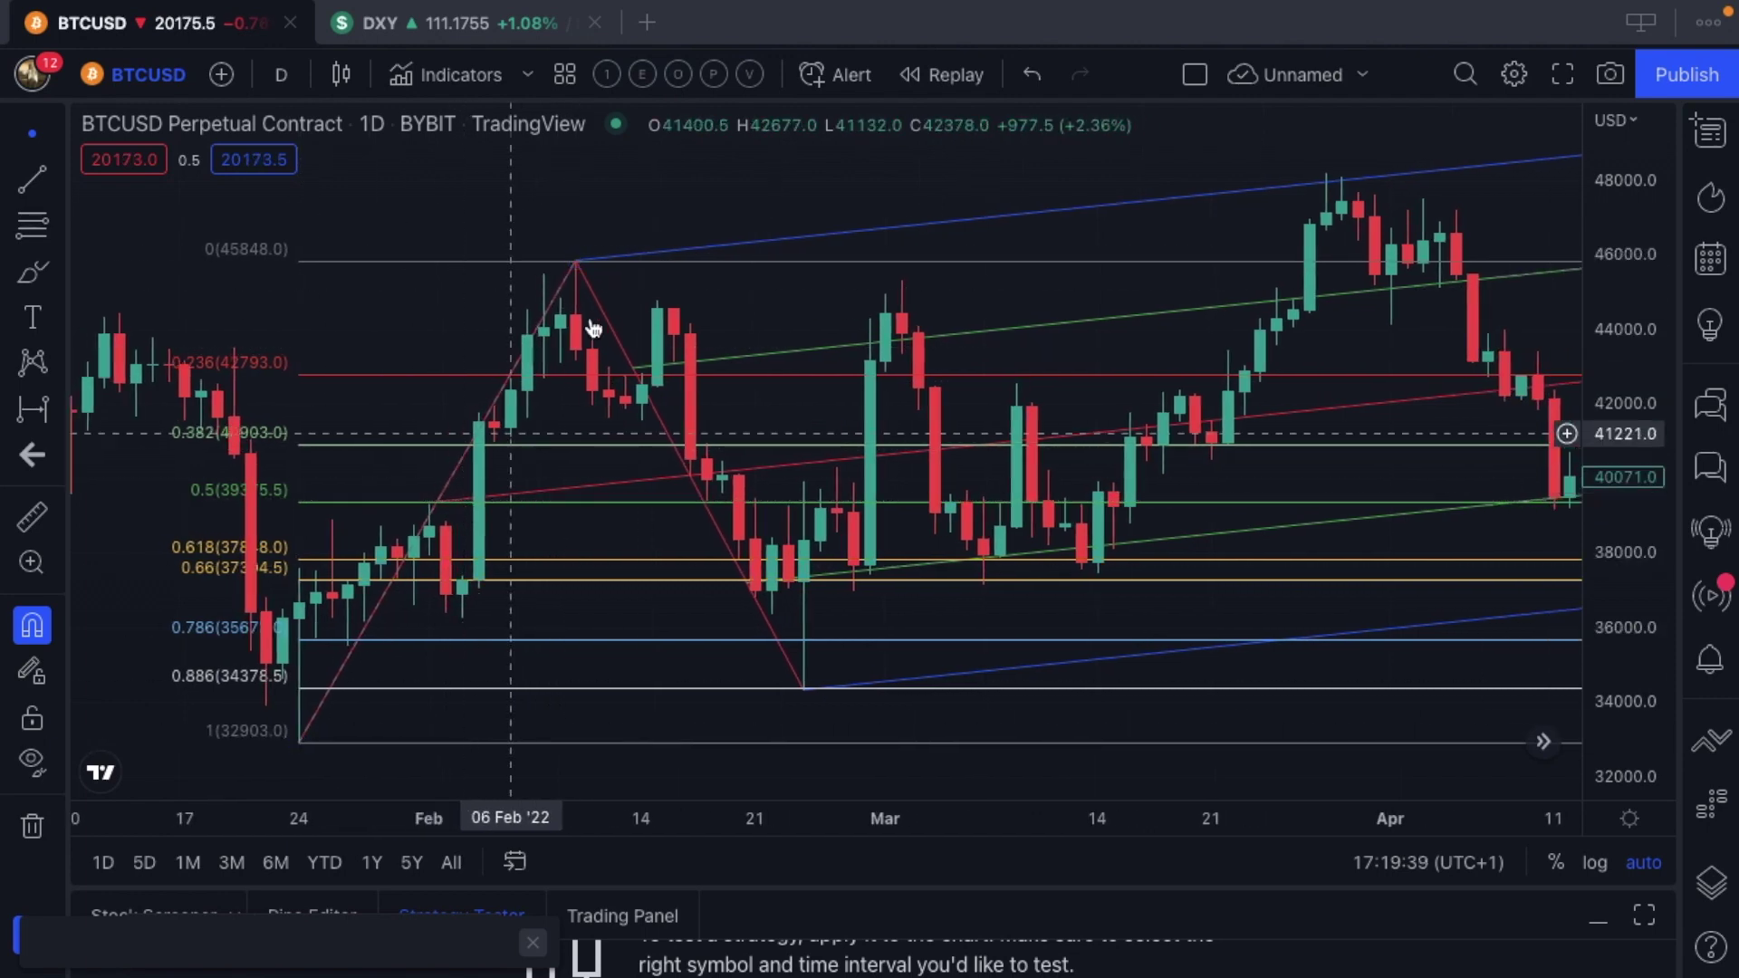
{"action": "left_click", "coordinate": [574, 263]}
{"action": "key", "text": "Delete"}
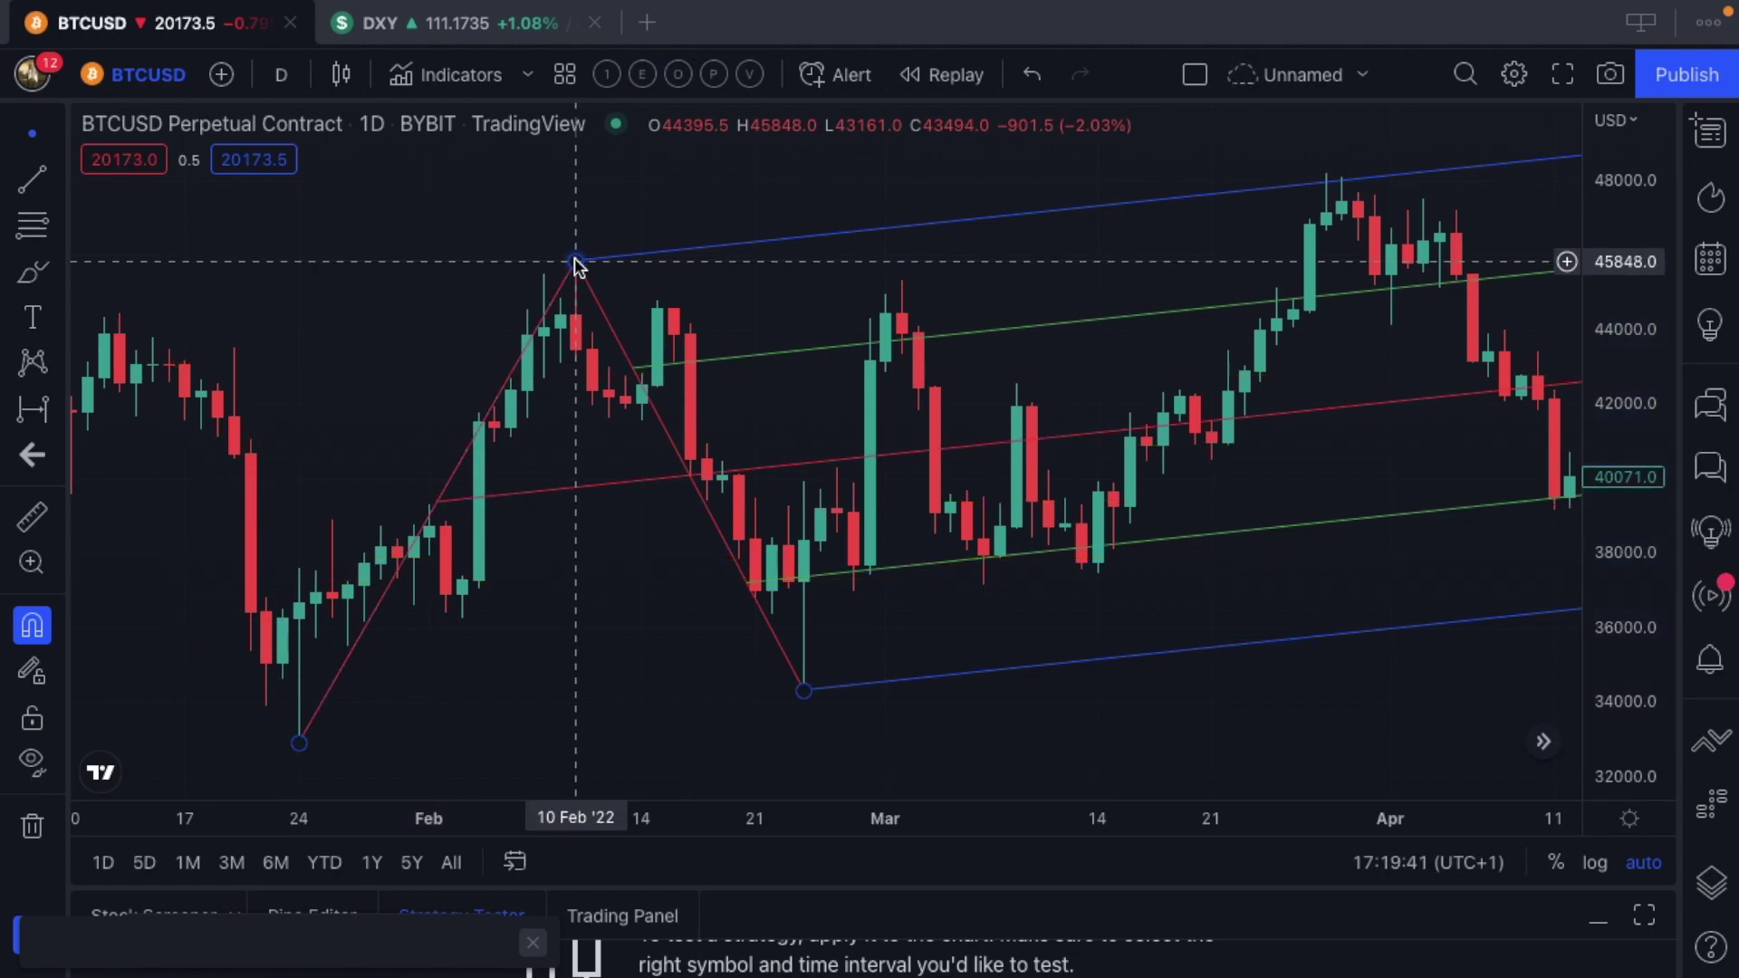
{"action": "scroll", "coordinate": [571, 264], "scroll_direction": "down", "scroll_amount": 1}
{"action": "left_click", "coordinate": [572, 263]}
{"action": "key", "text": "Delete"}
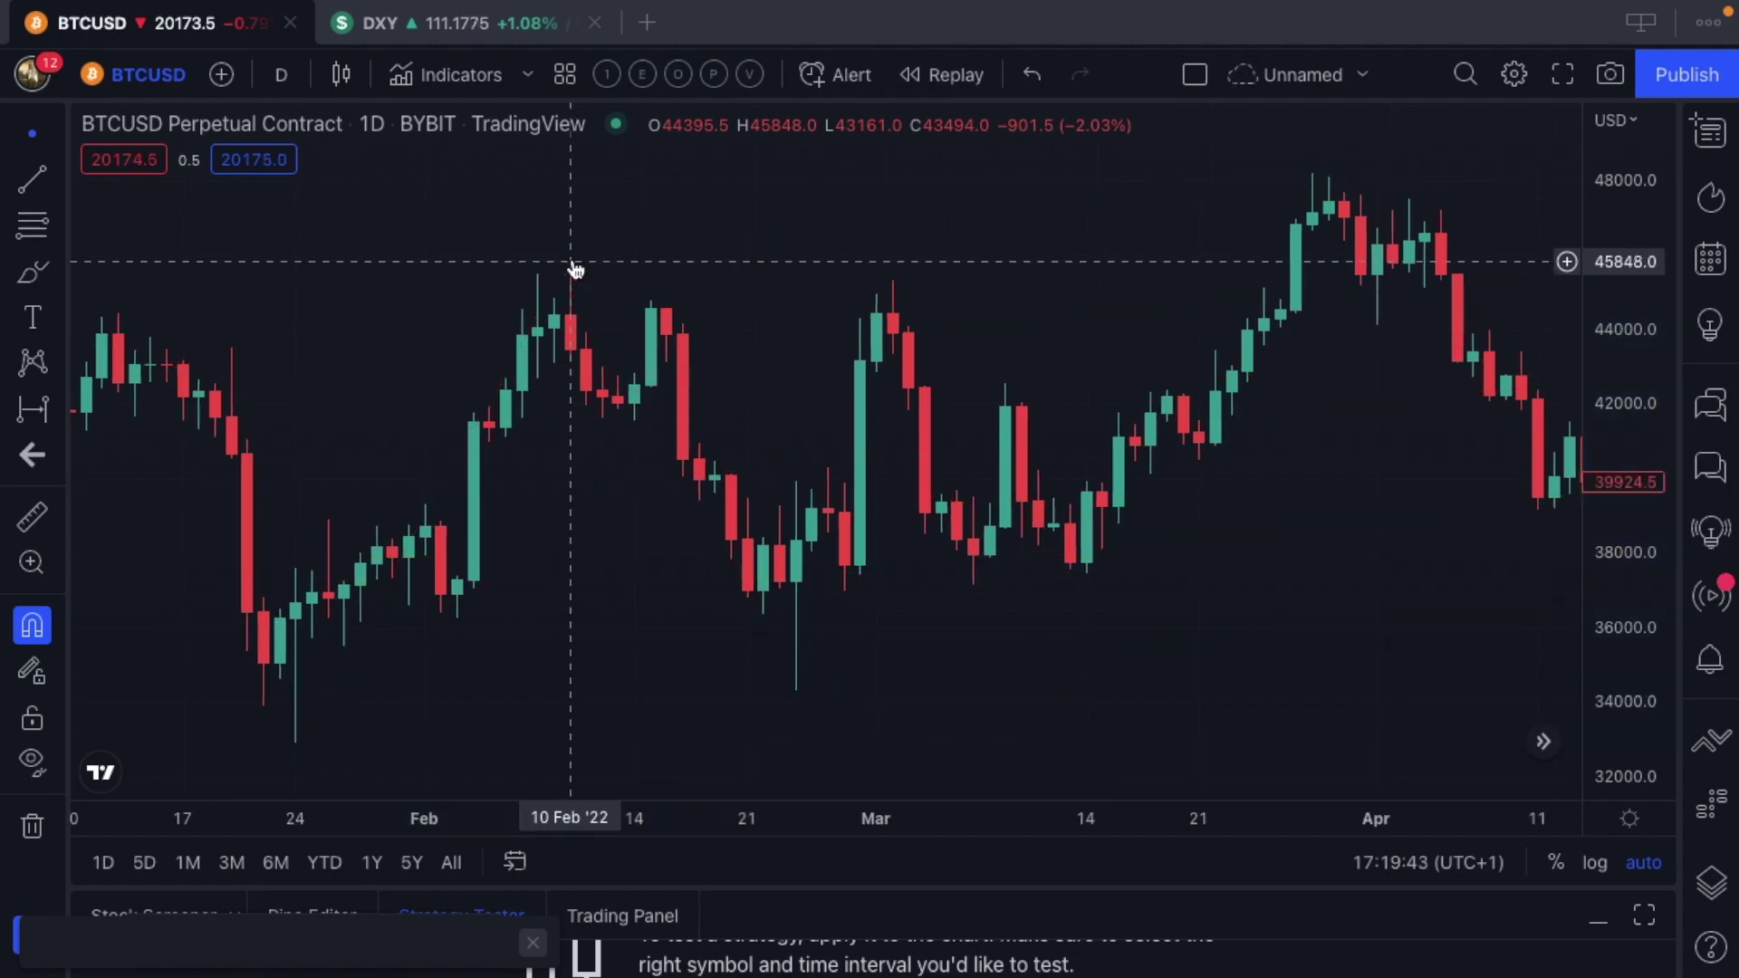
Draw an Inside Pitchfork from the 24 Jan '22 low at 32903.0 through the 10 Feb '22 high at 45848.0 to the 24 Feb '22 low at 34322.0
{"action": "left_click", "coordinate": [60, 227]}
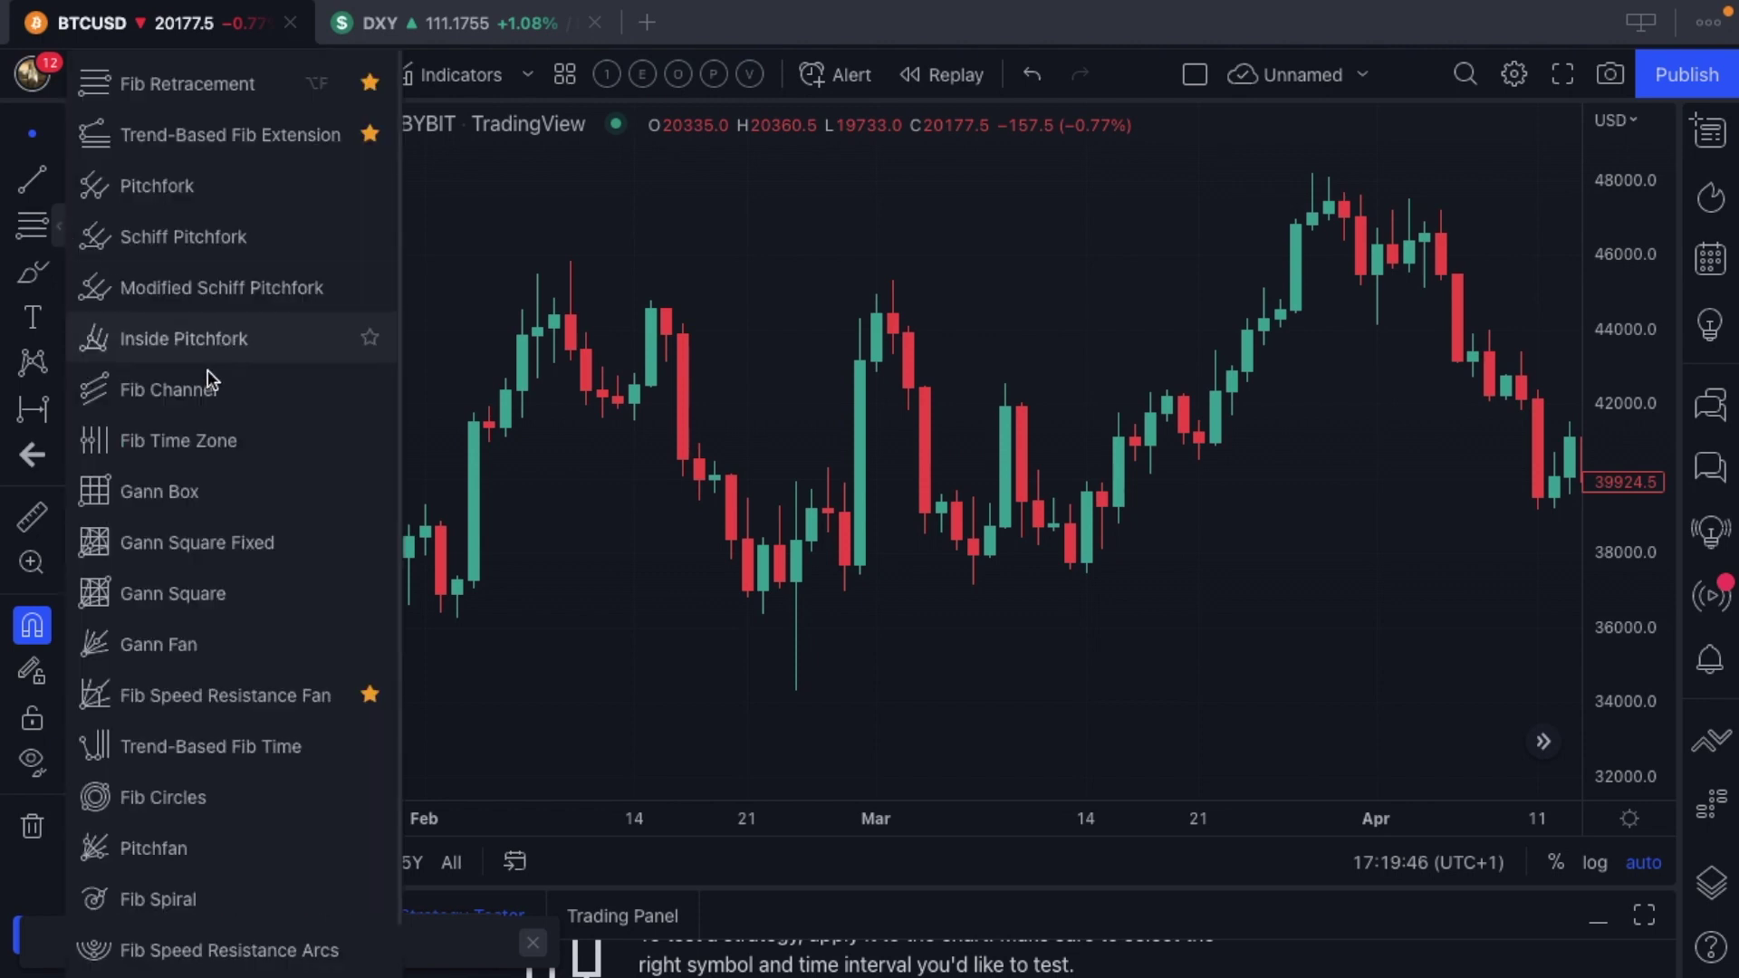
{"action": "left_click", "coordinate": [193, 339]}
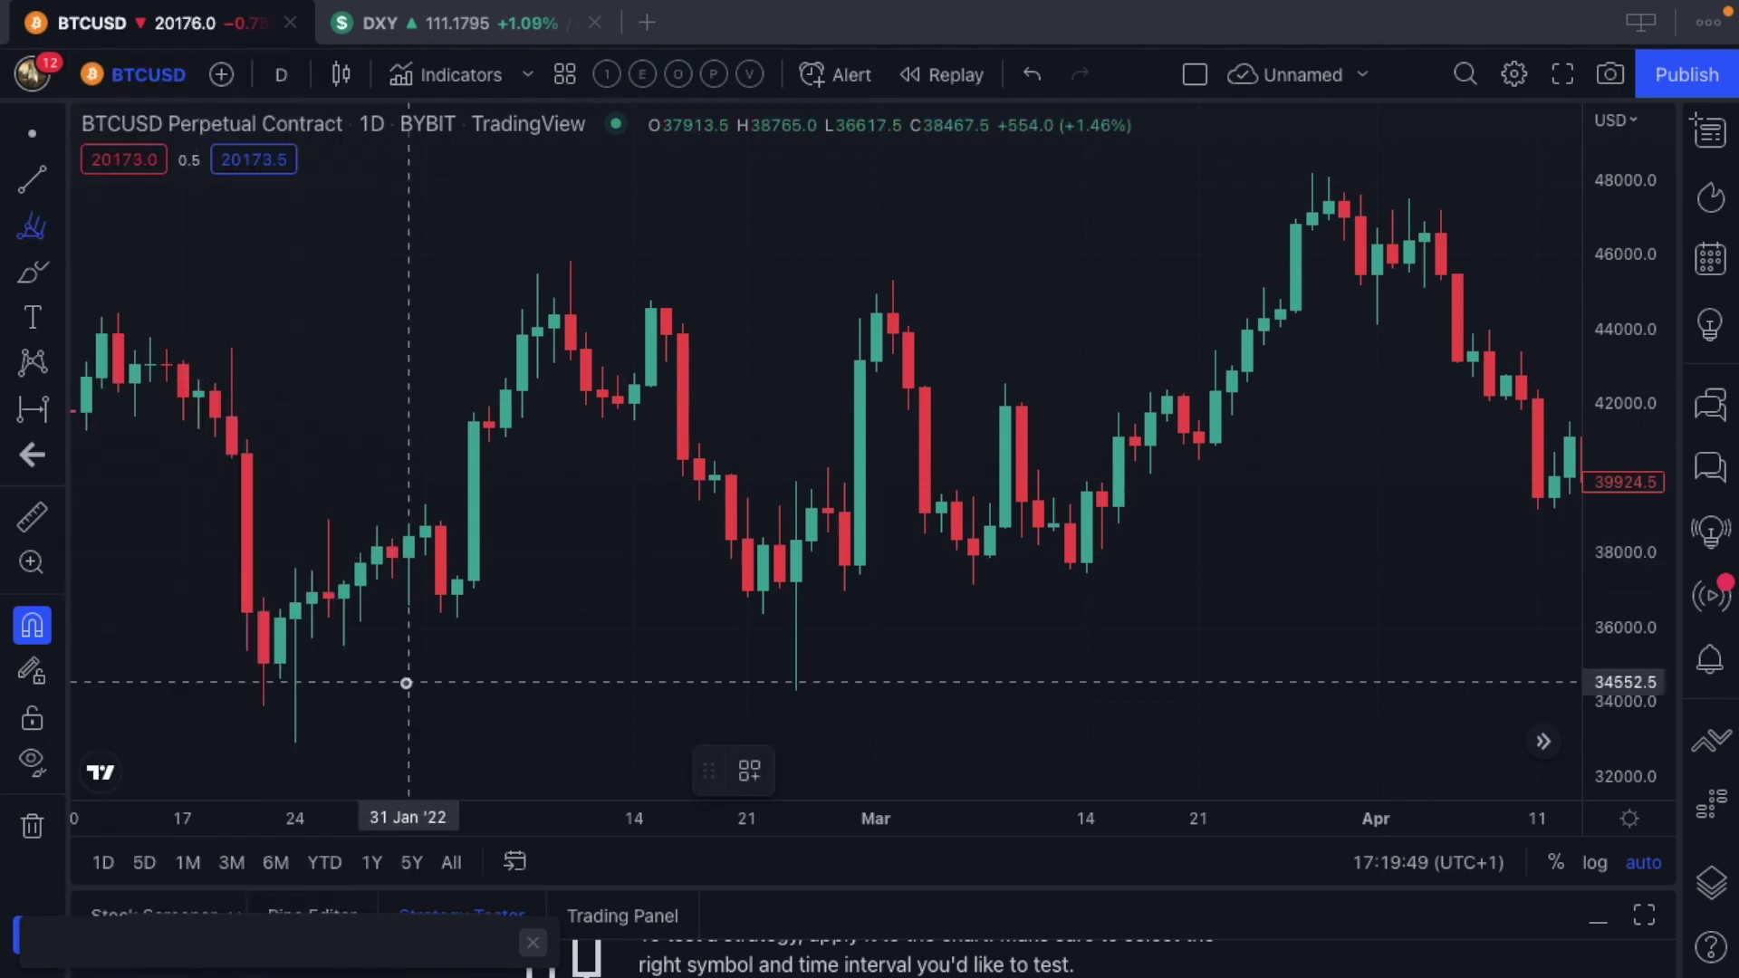
{"action": "left_click", "coordinate": [295, 757]}
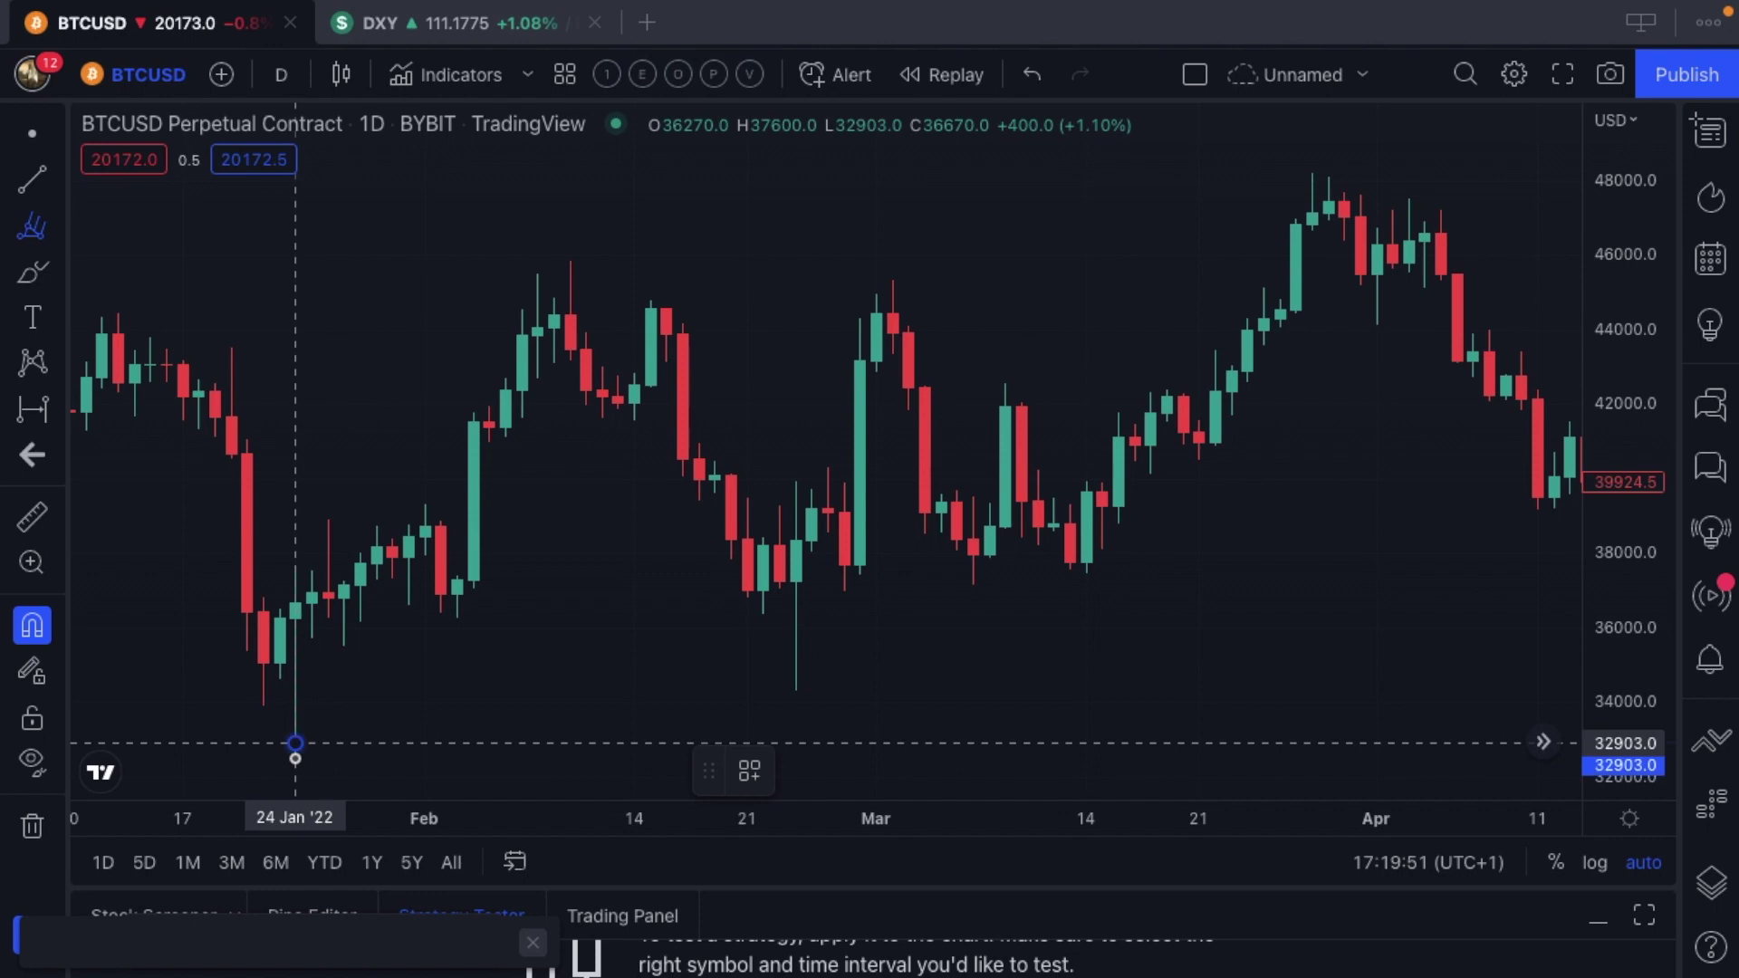
{"action": "left_click", "coordinate": [569, 249]}
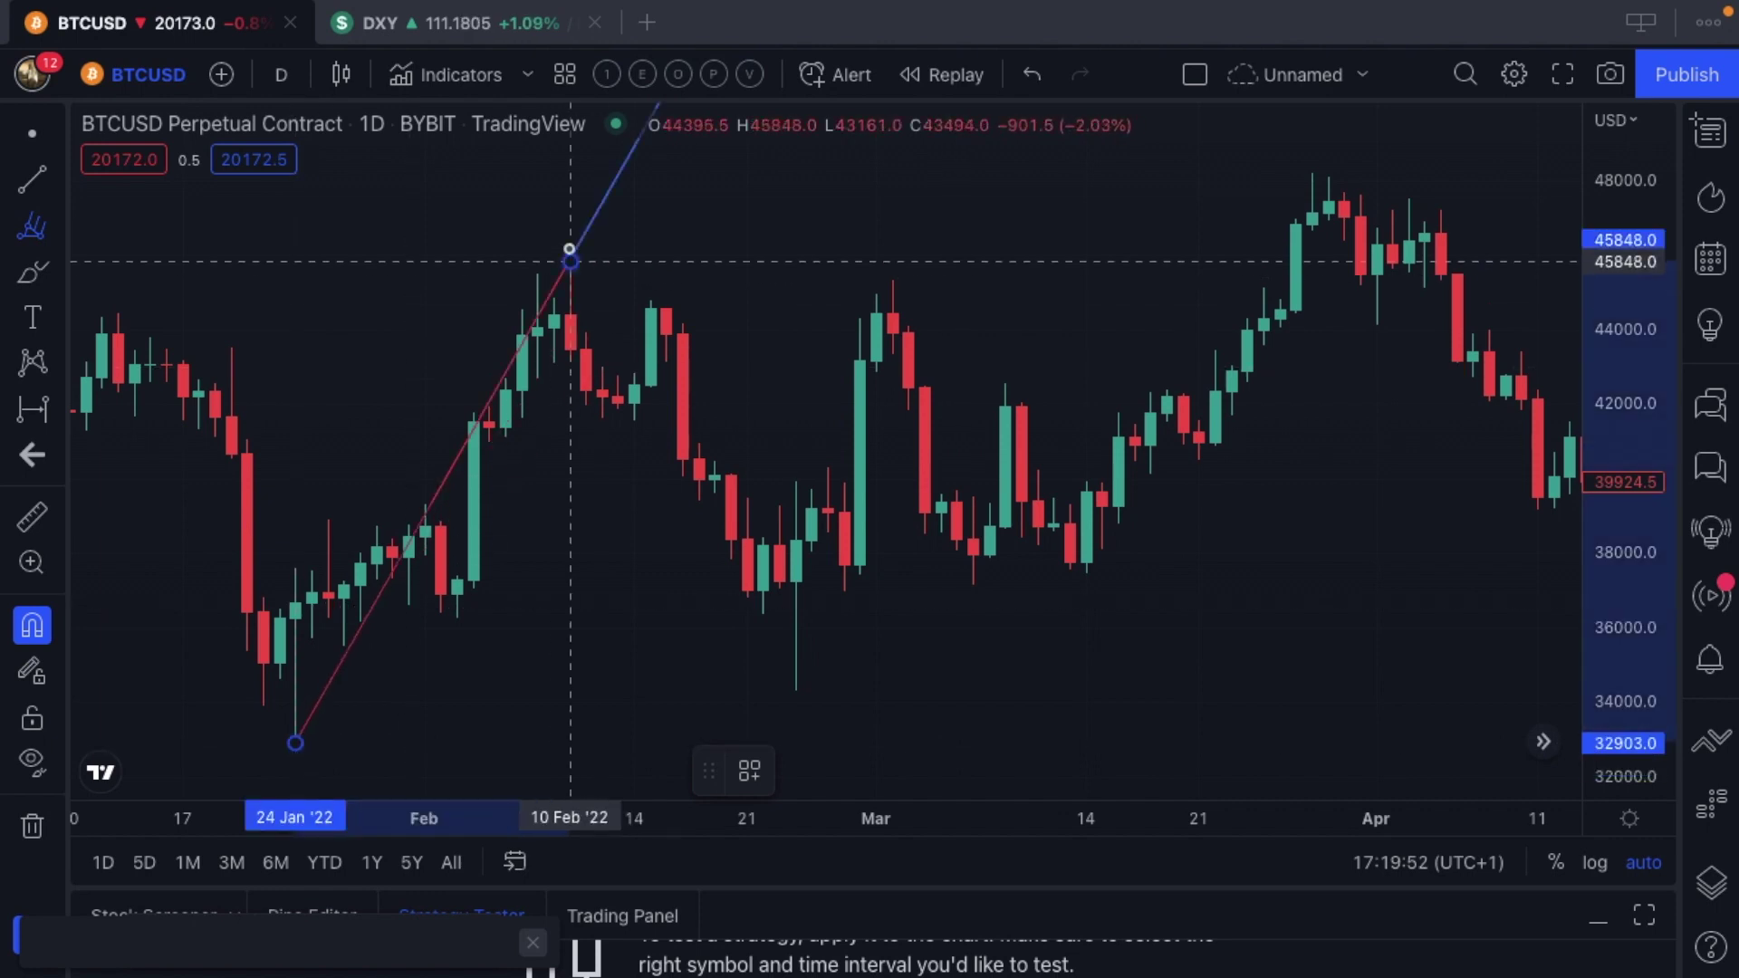
{"action": "left_click", "coordinate": [795, 692]}
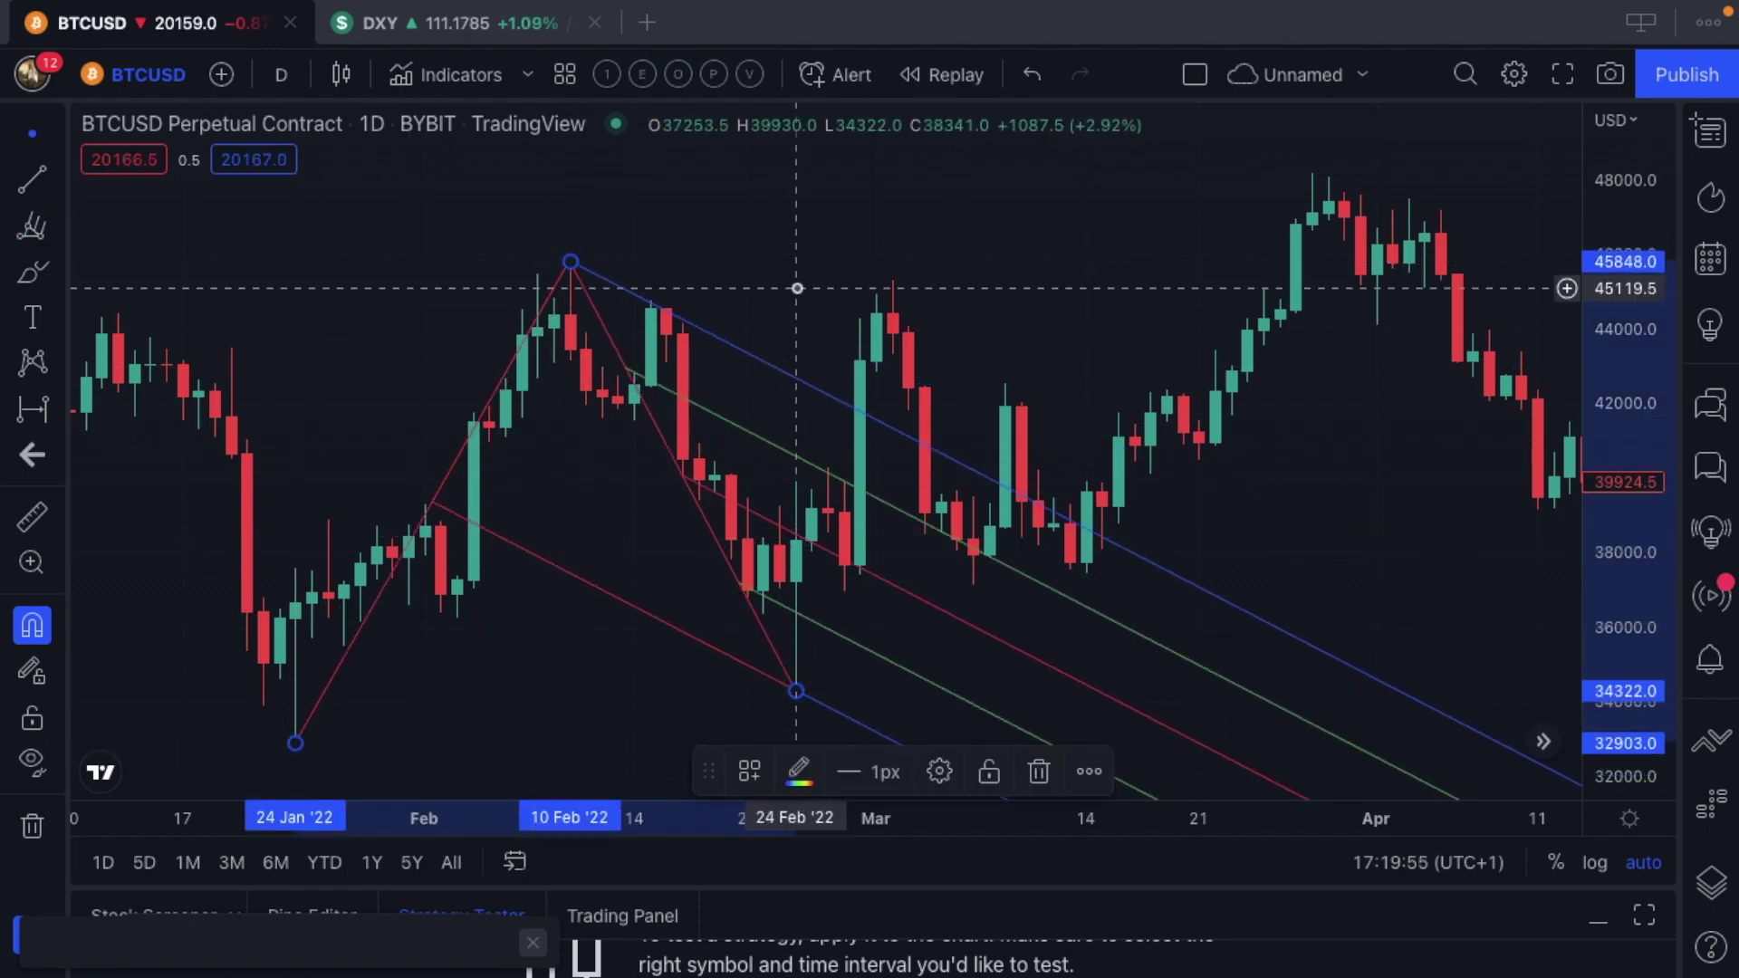
{"action": "scroll", "coordinate": [797, 288], "scroll_direction": "up", "scroll_amount": 5}
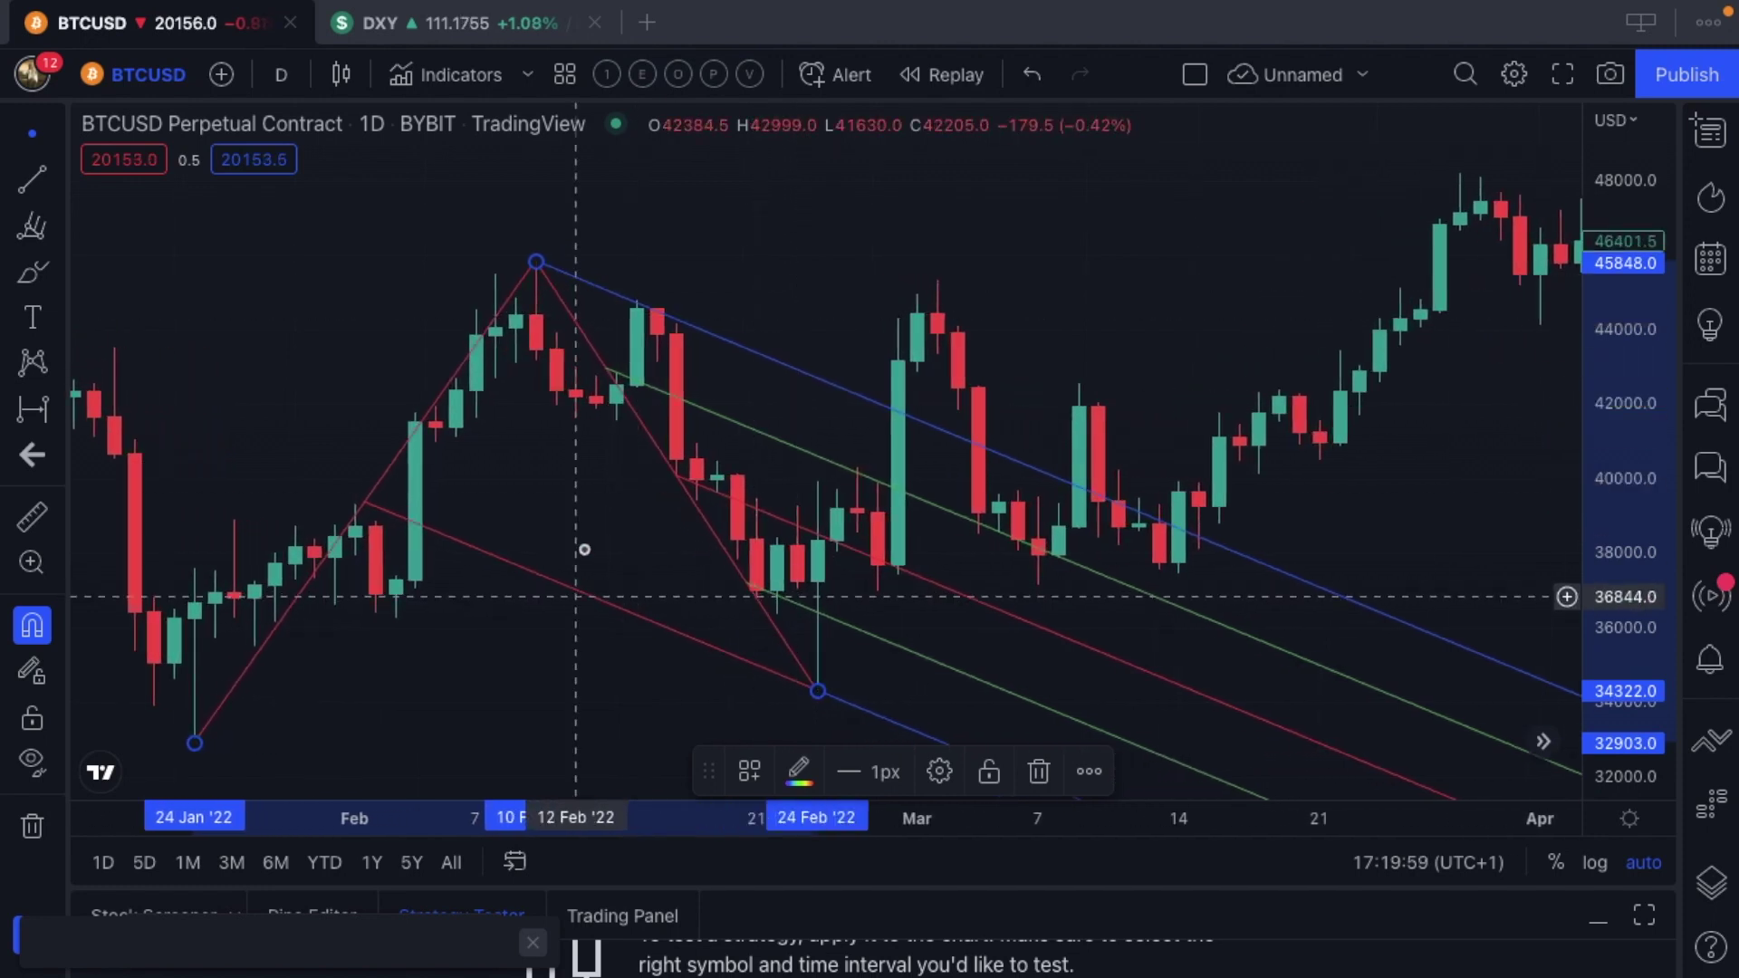
{"action": "left_click", "coordinate": [580, 501]}
{"action": "scroll", "coordinate": [581, 502], "scroll_direction": "left", "scroll_amount": 3}
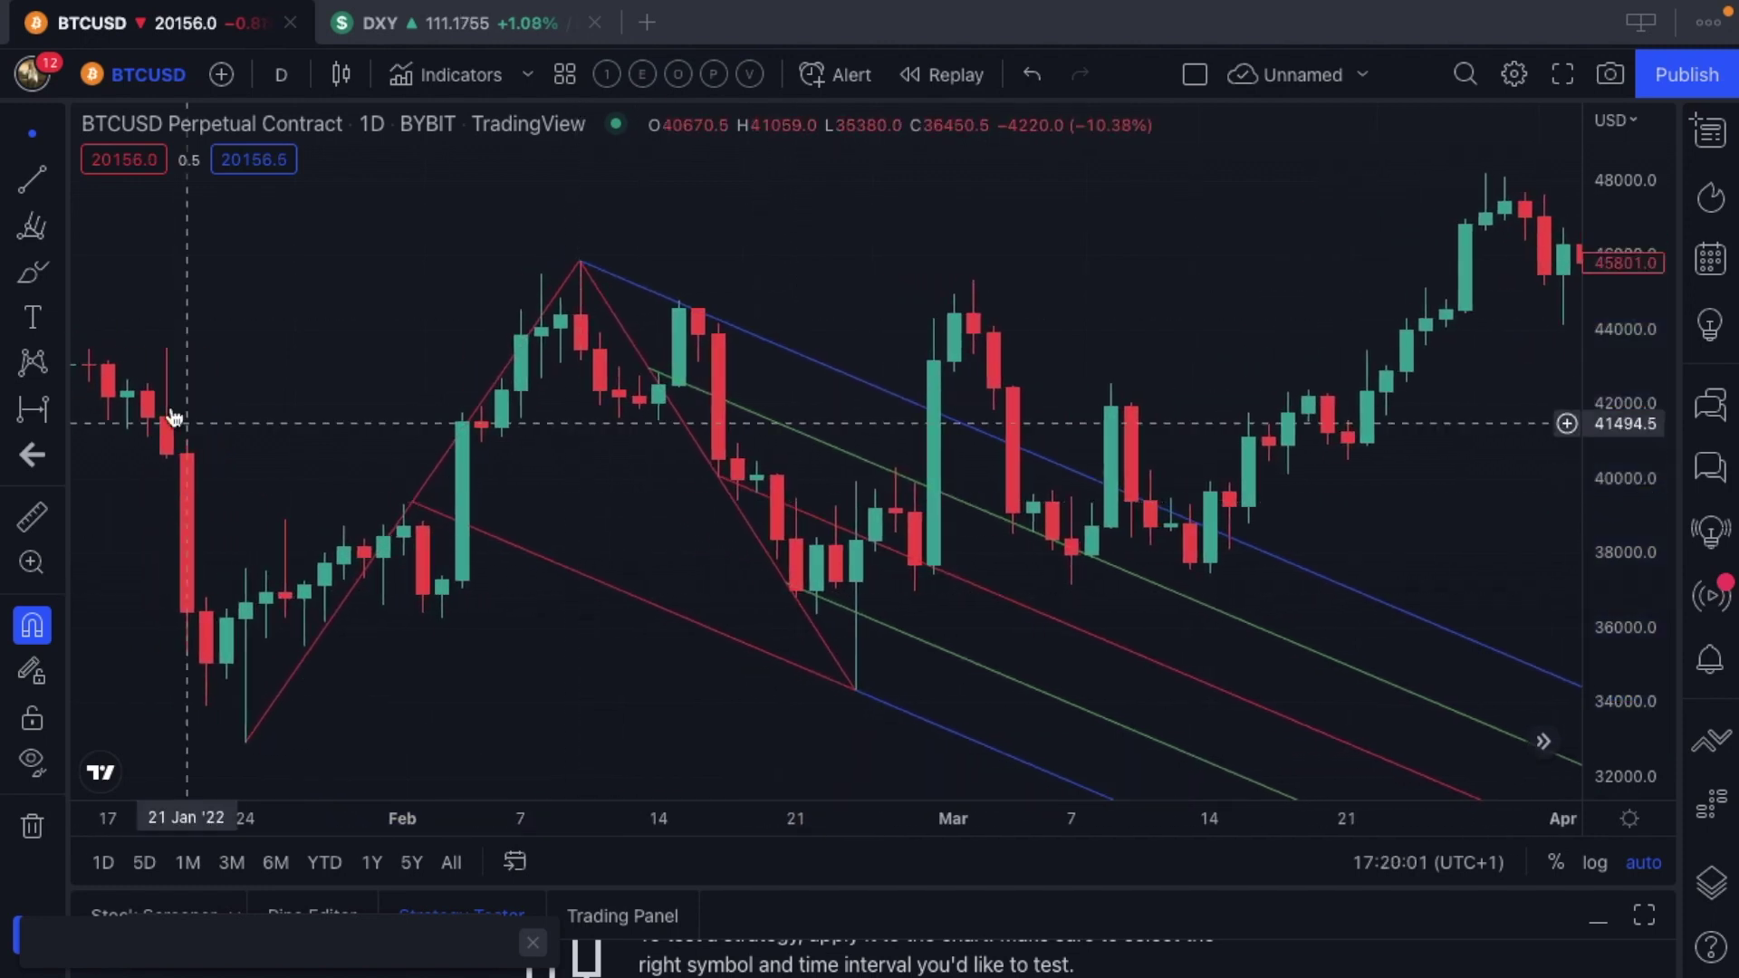
Overlay a Fib Retracement on the Inside Pitchfork from the 24 Jan '22 low at 32903.0 to the 10 Feb '22 high at 45848.0
{"action": "left_click", "coordinate": [58, 231]}
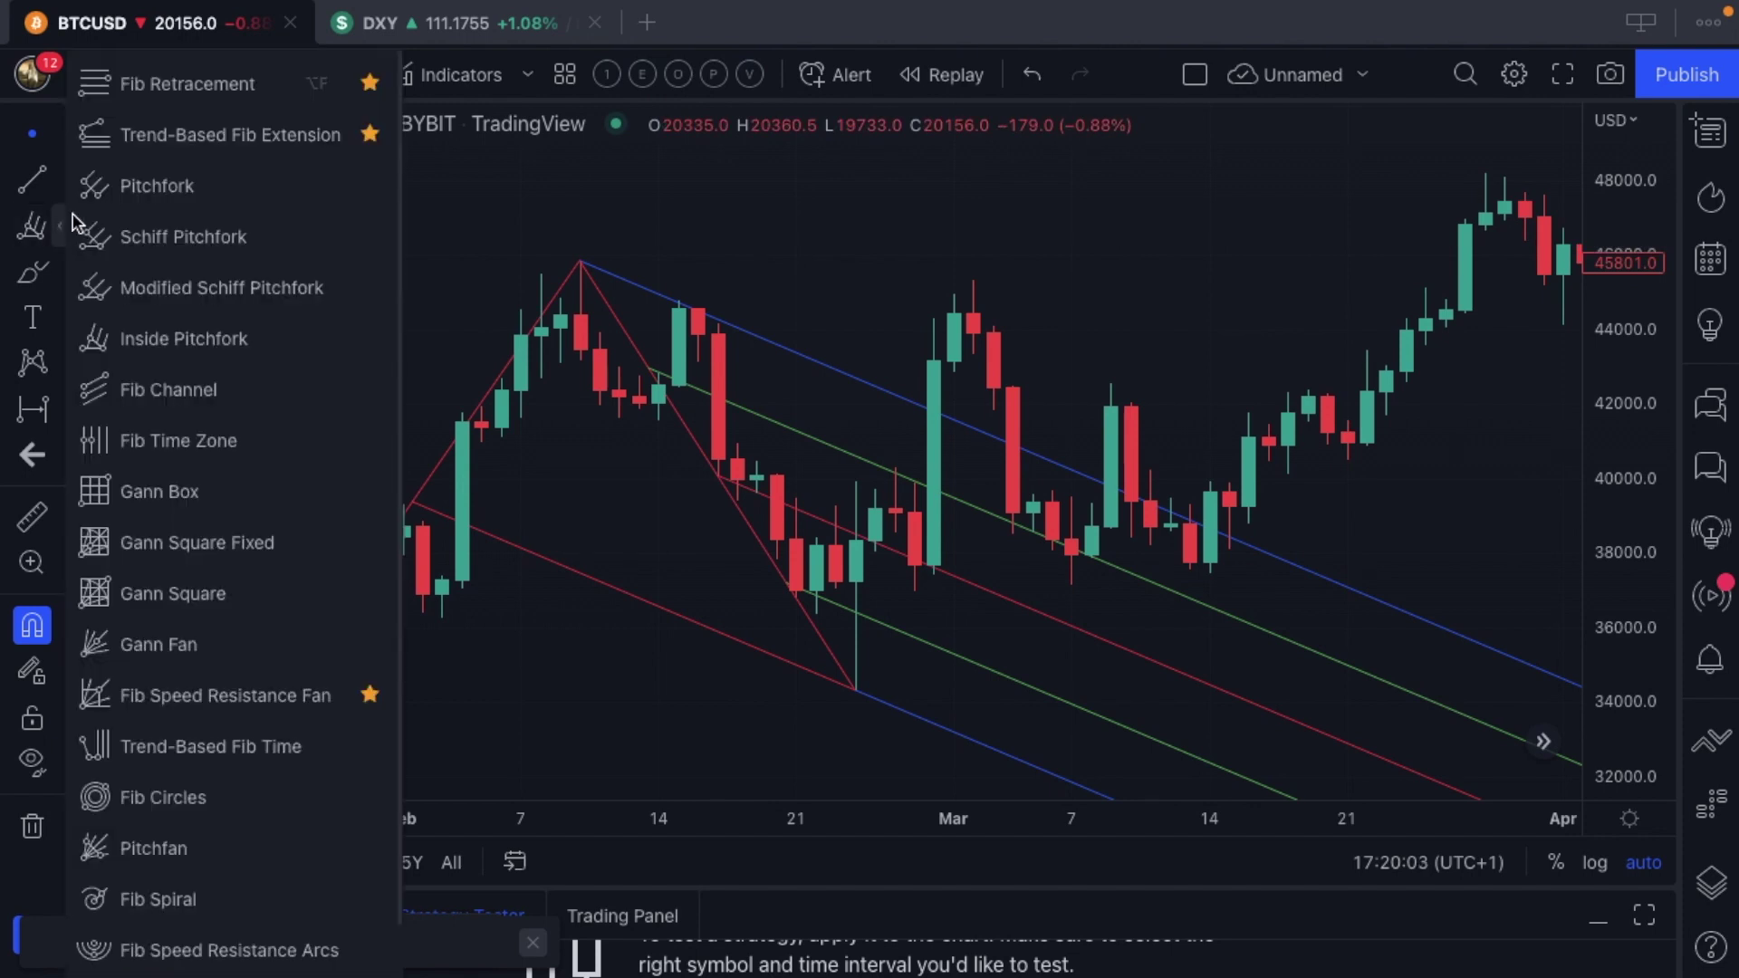
{"action": "left_click", "coordinate": [143, 84]}
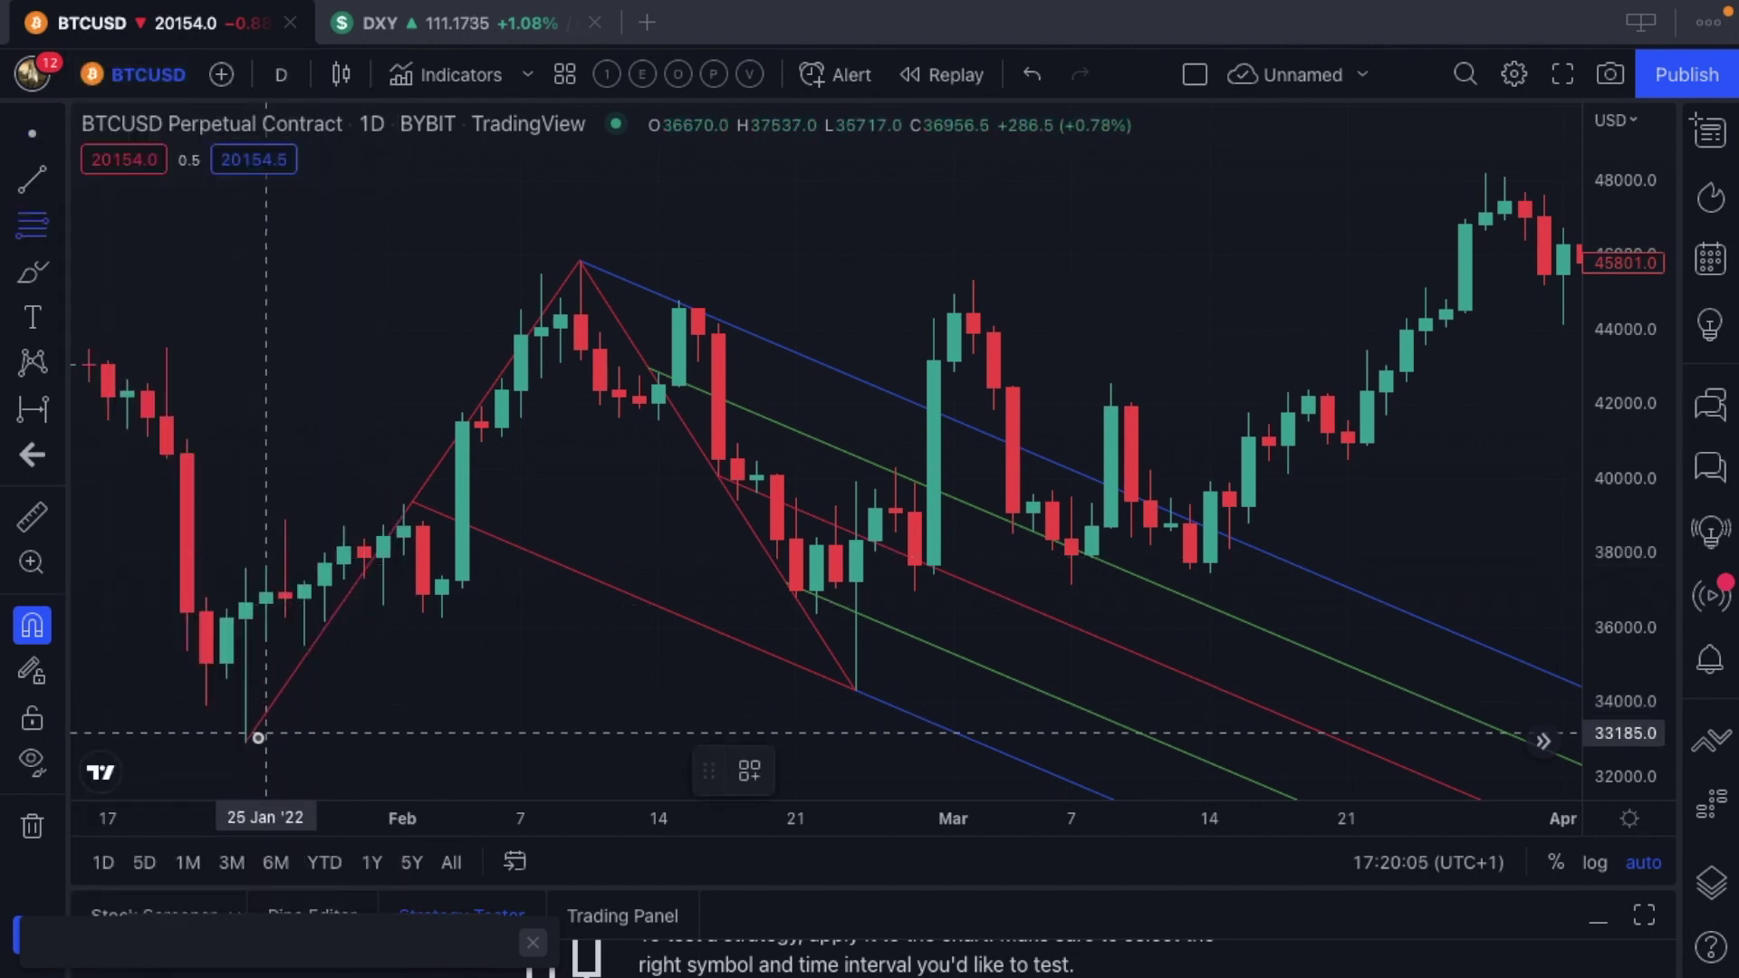
{"action": "left_click", "coordinate": [247, 749]}
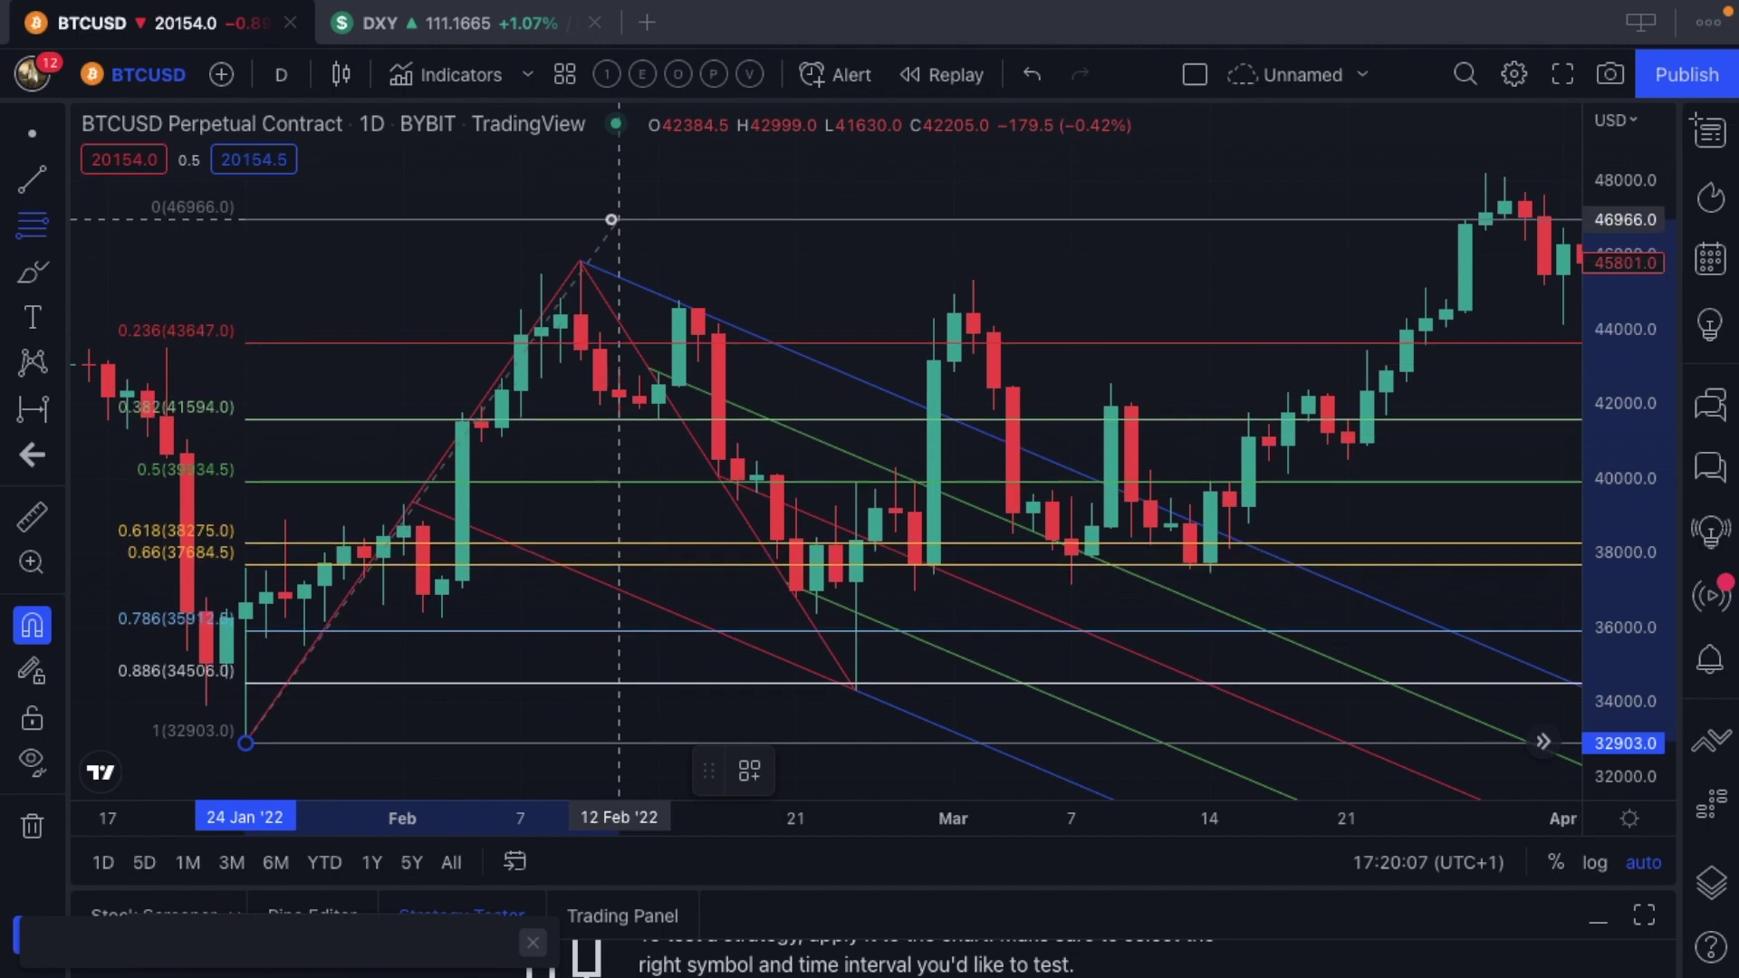
{"action": "left_click", "coordinate": [578, 244]}
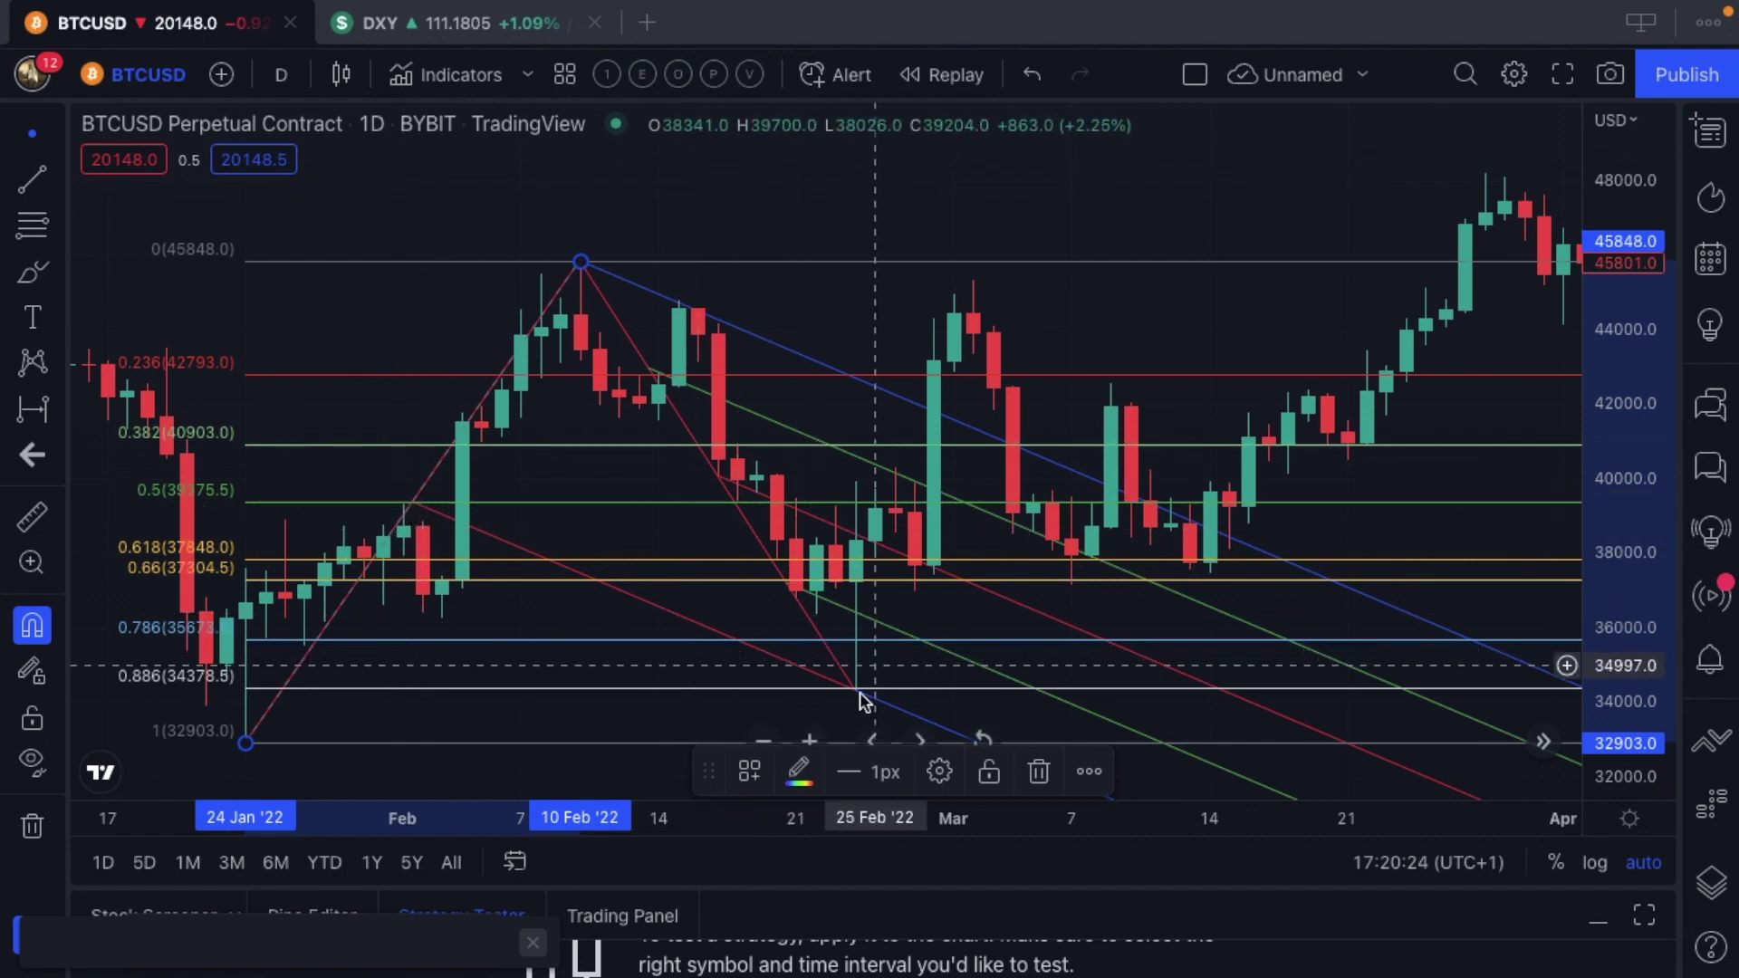
Remove the Fib Retracement and the Inside Pitchfork from the chart
{"action": "scroll", "coordinate": [862, 698], "scroll_direction": "right", "scroll_amount": 5}
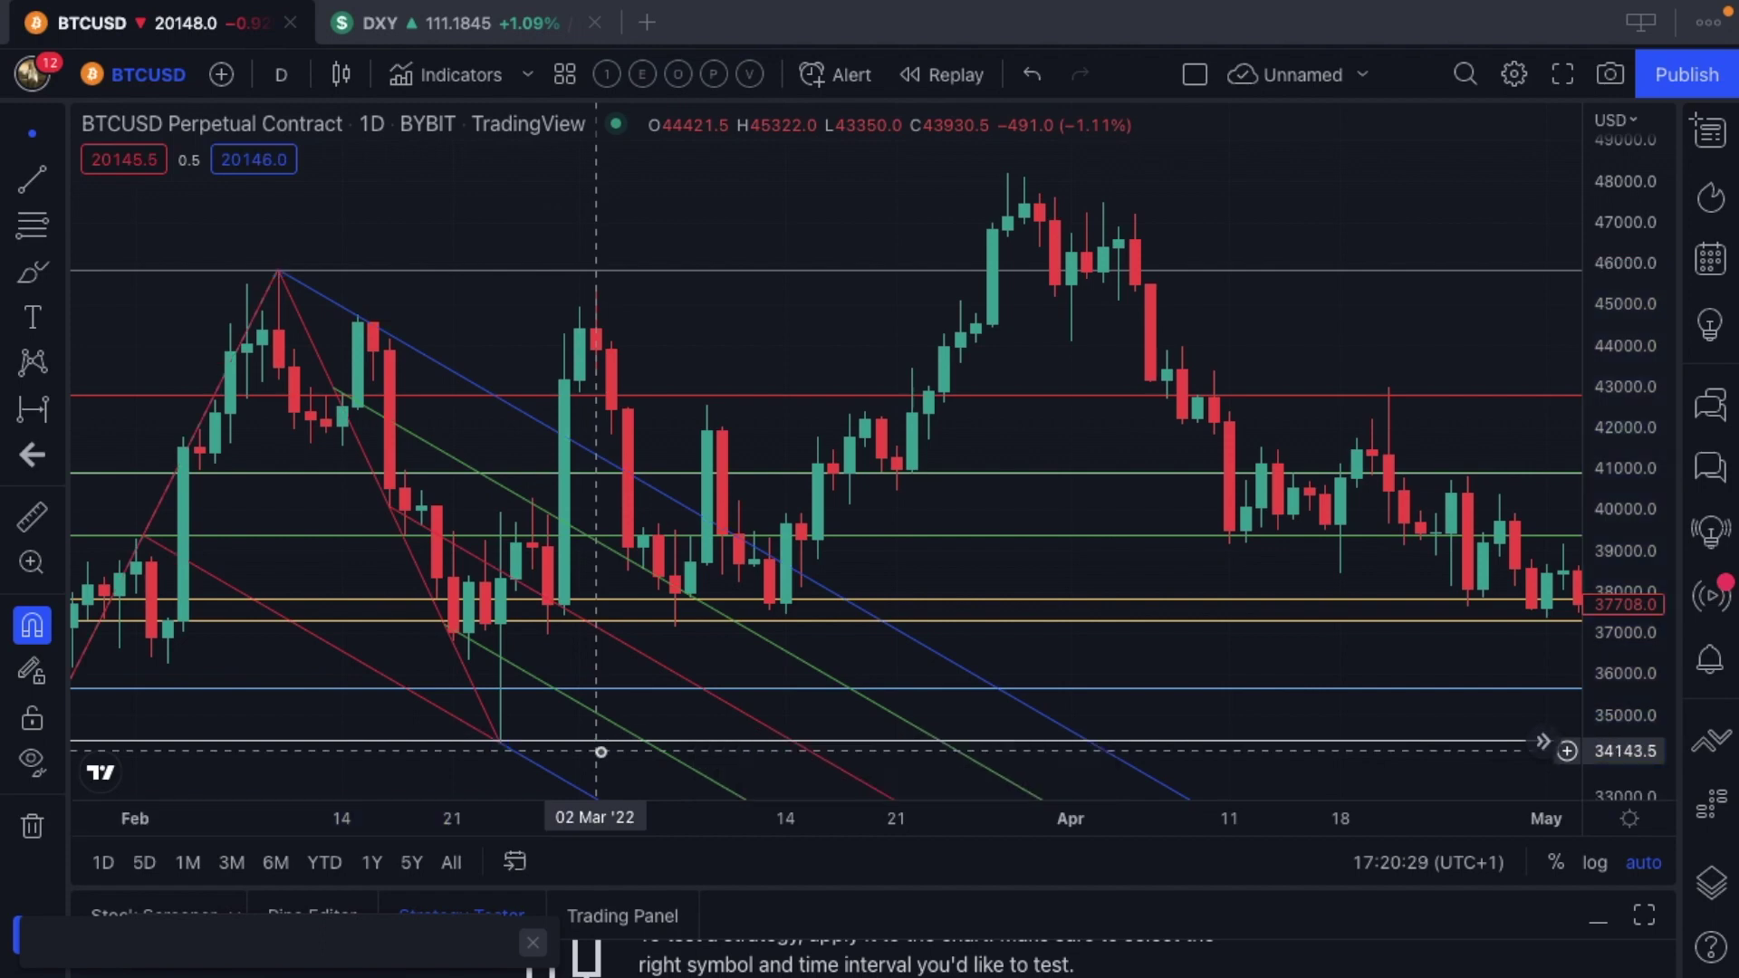
{"action": "scroll", "coordinate": [693, 663], "scroll_direction": "left", "scroll_amount": 10}
{"action": "scroll", "coordinate": [693, 663], "scroll_direction": "up", "scroll_amount": 5}
{"action": "scroll", "coordinate": [693, 663], "scroll_direction": "right", "scroll_amount": 3}
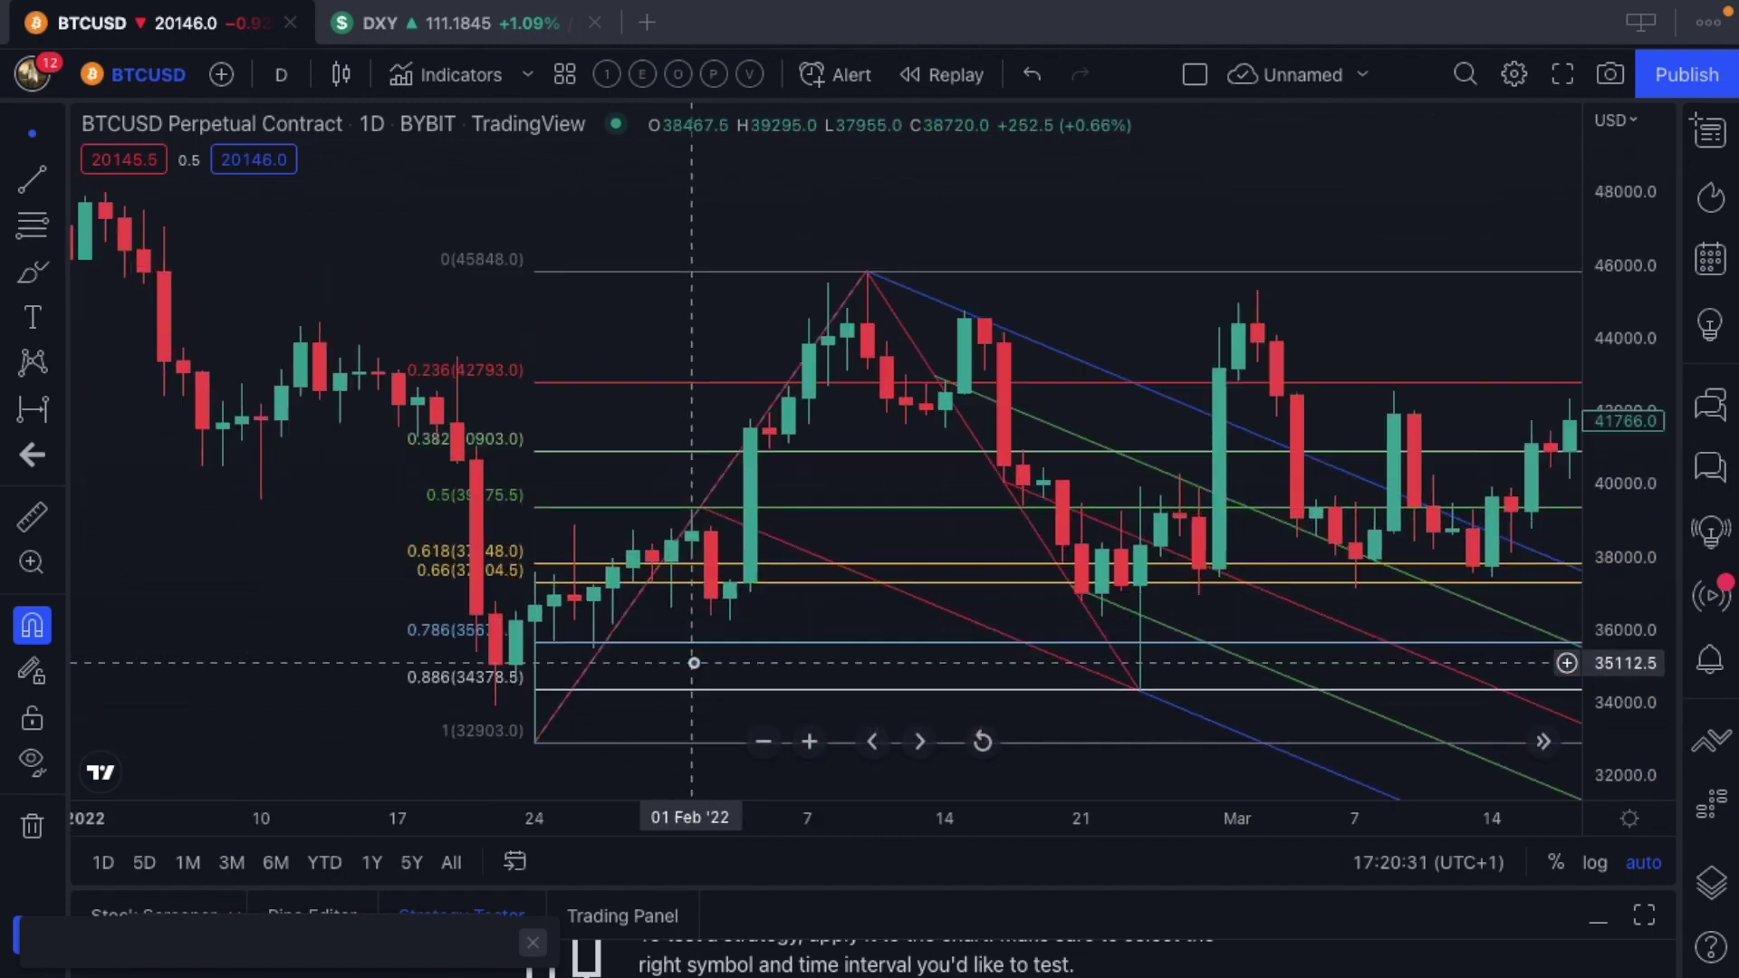
{"action": "scroll", "coordinate": [694, 663], "scroll_direction": "right", "scroll_amount": 2}
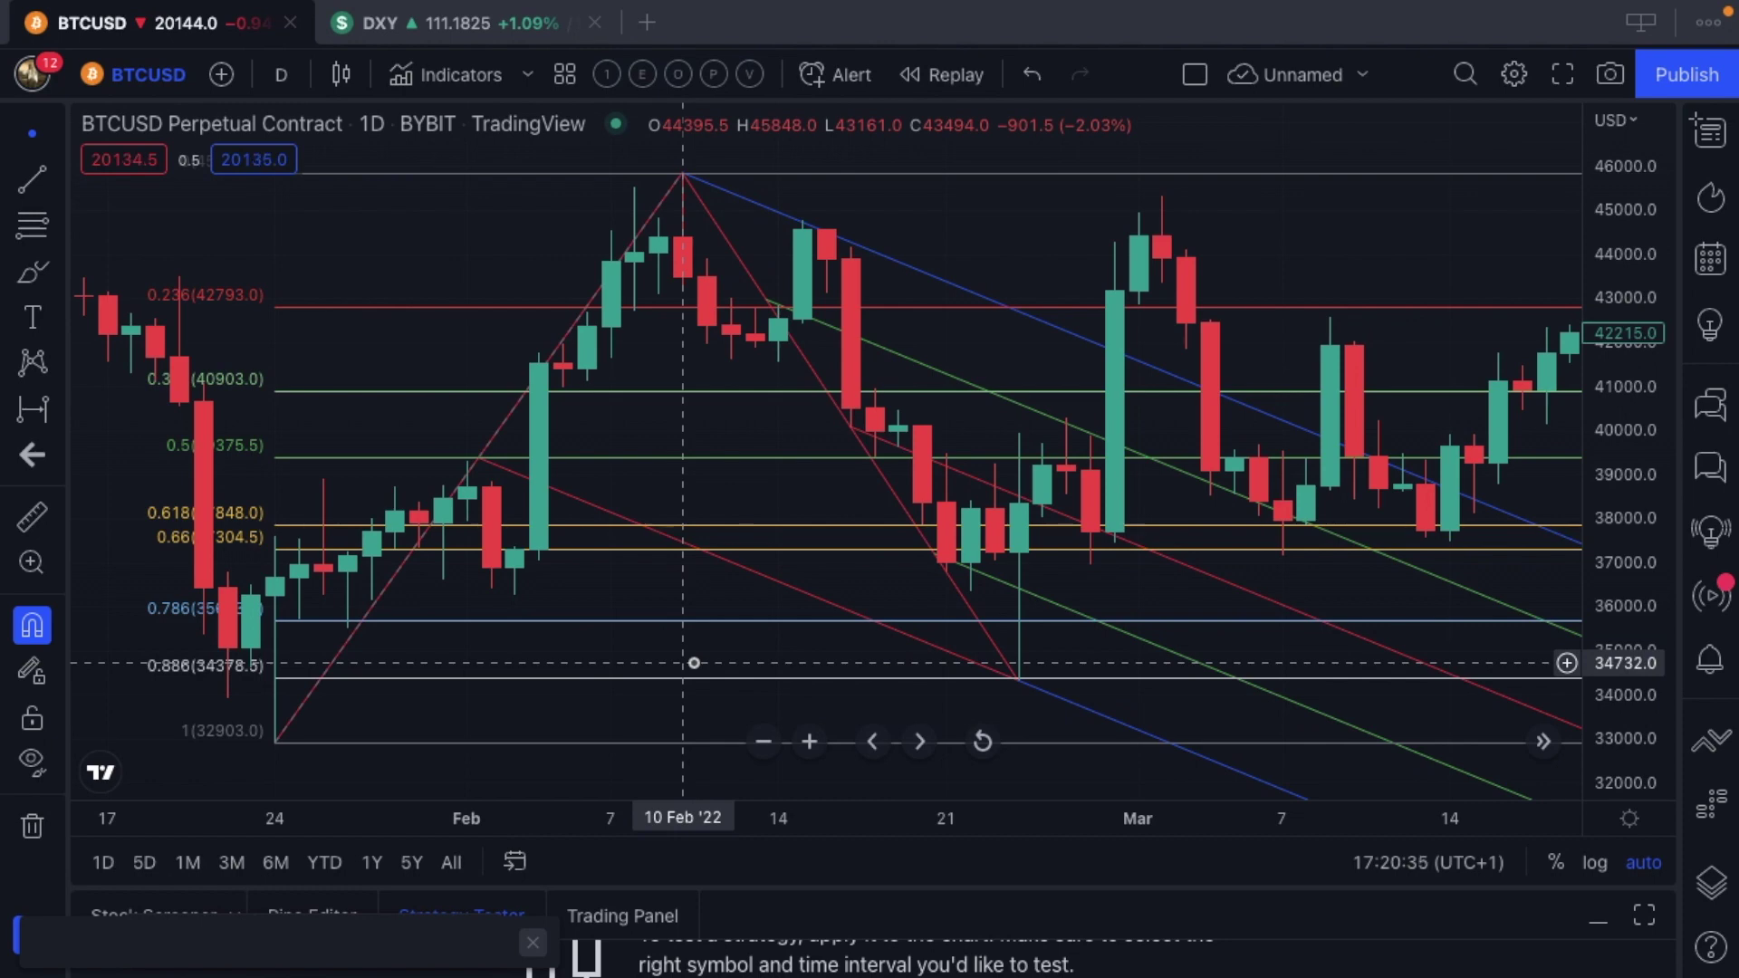
{"action": "left_click", "coordinate": [341, 397]}
{"action": "key", "text": "Delete"}
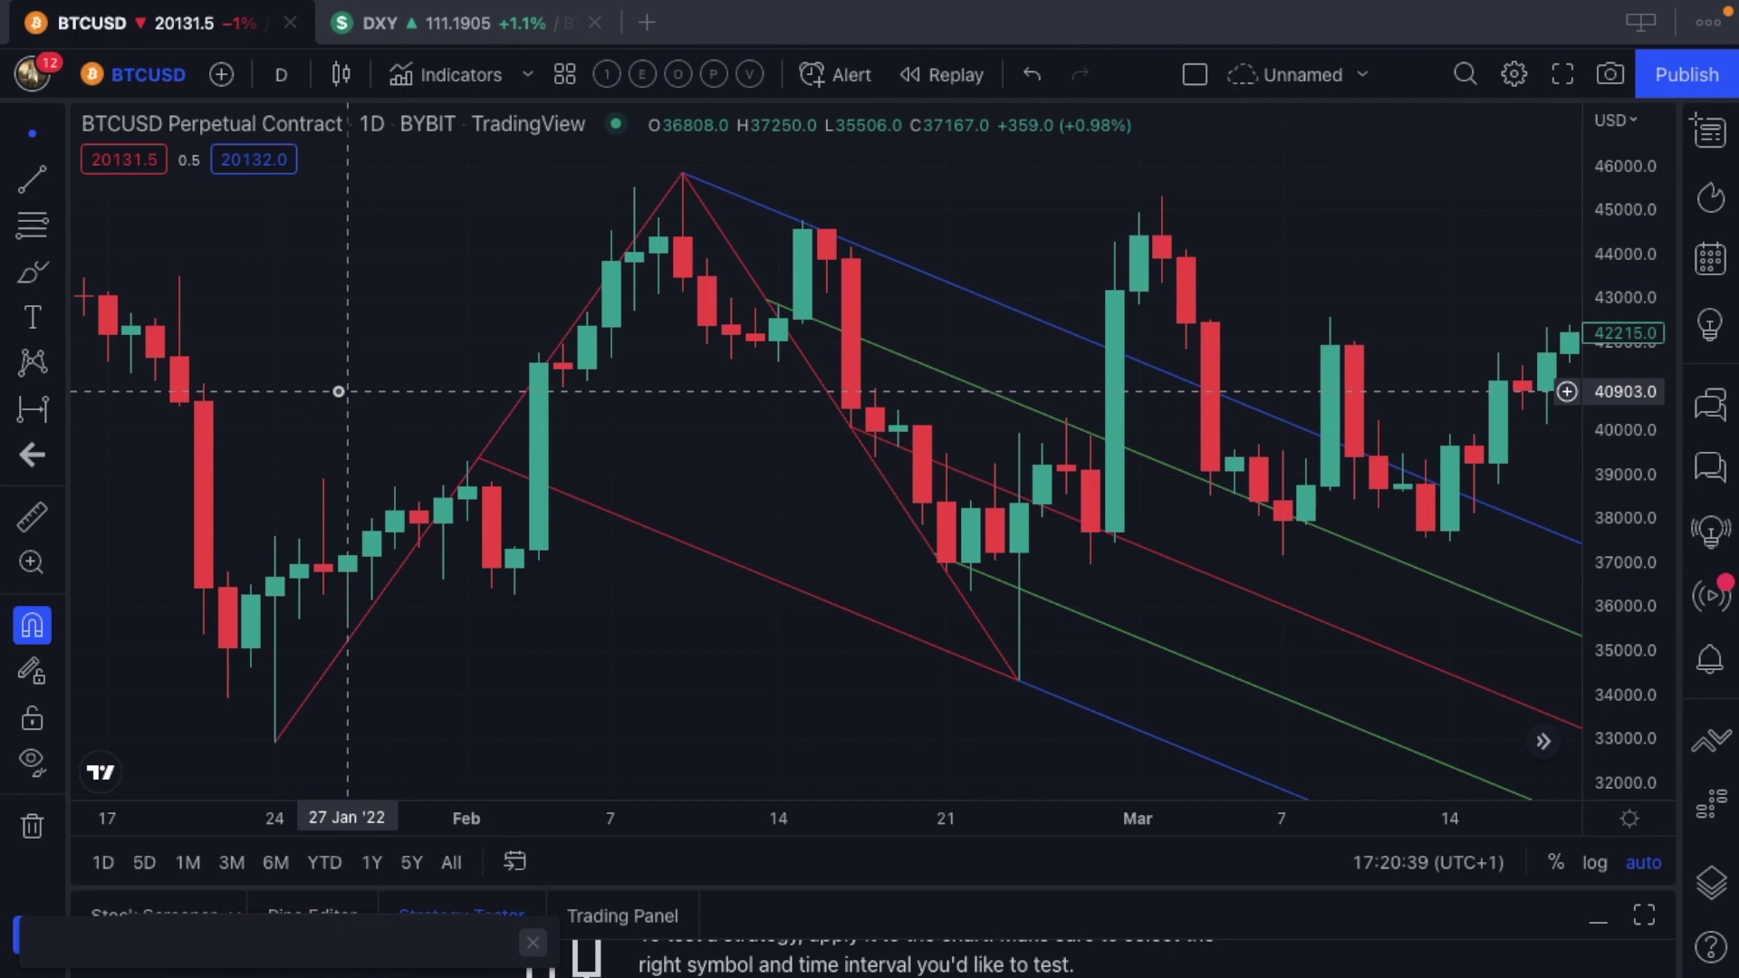
{"action": "left_click", "coordinate": [476, 472]}
{"action": "key", "text": "Delete"}
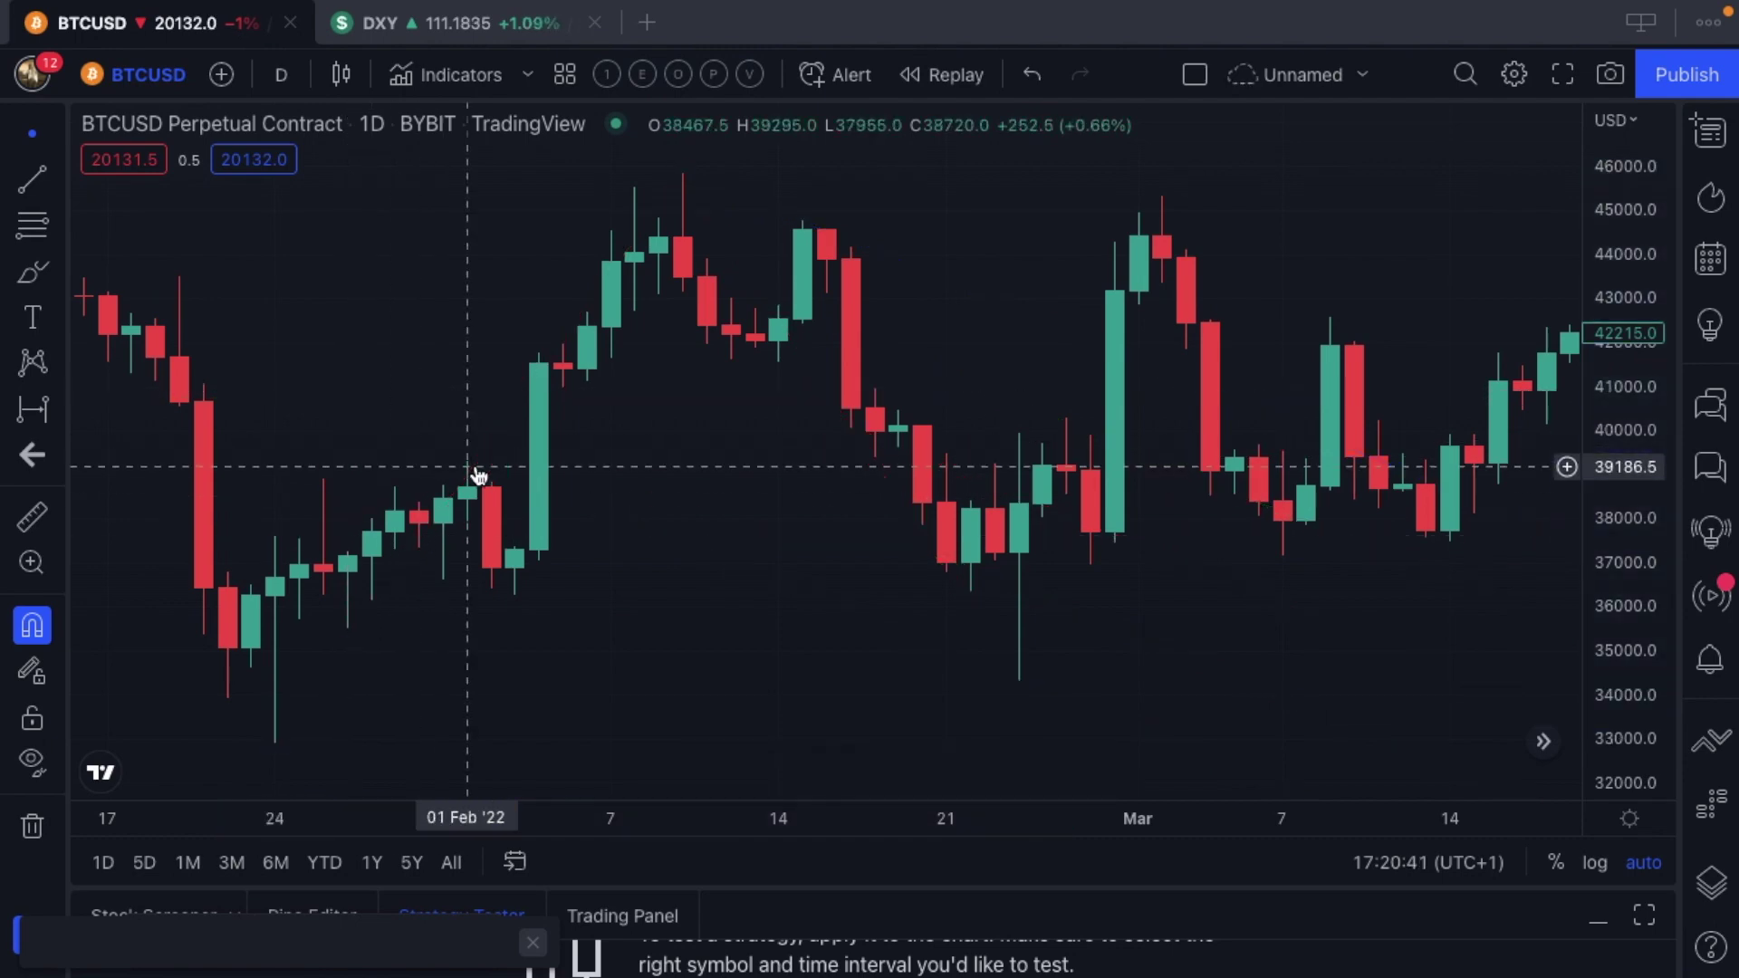
Draw a Schiff Pitchfork from the 24 Jan '22 low at 32903.0 through the 10 Feb '22 high at 45848.0 to the 24 Feb '22 low at 34322.0
{"action": "scroll", "coordinate": [475, 467], "scroll_direction": "down", "scroll_amount": 5}
{"action": "scroll", "coordinate": [475, 467], "scroll_direction": "down", "scroll_amount": 6}
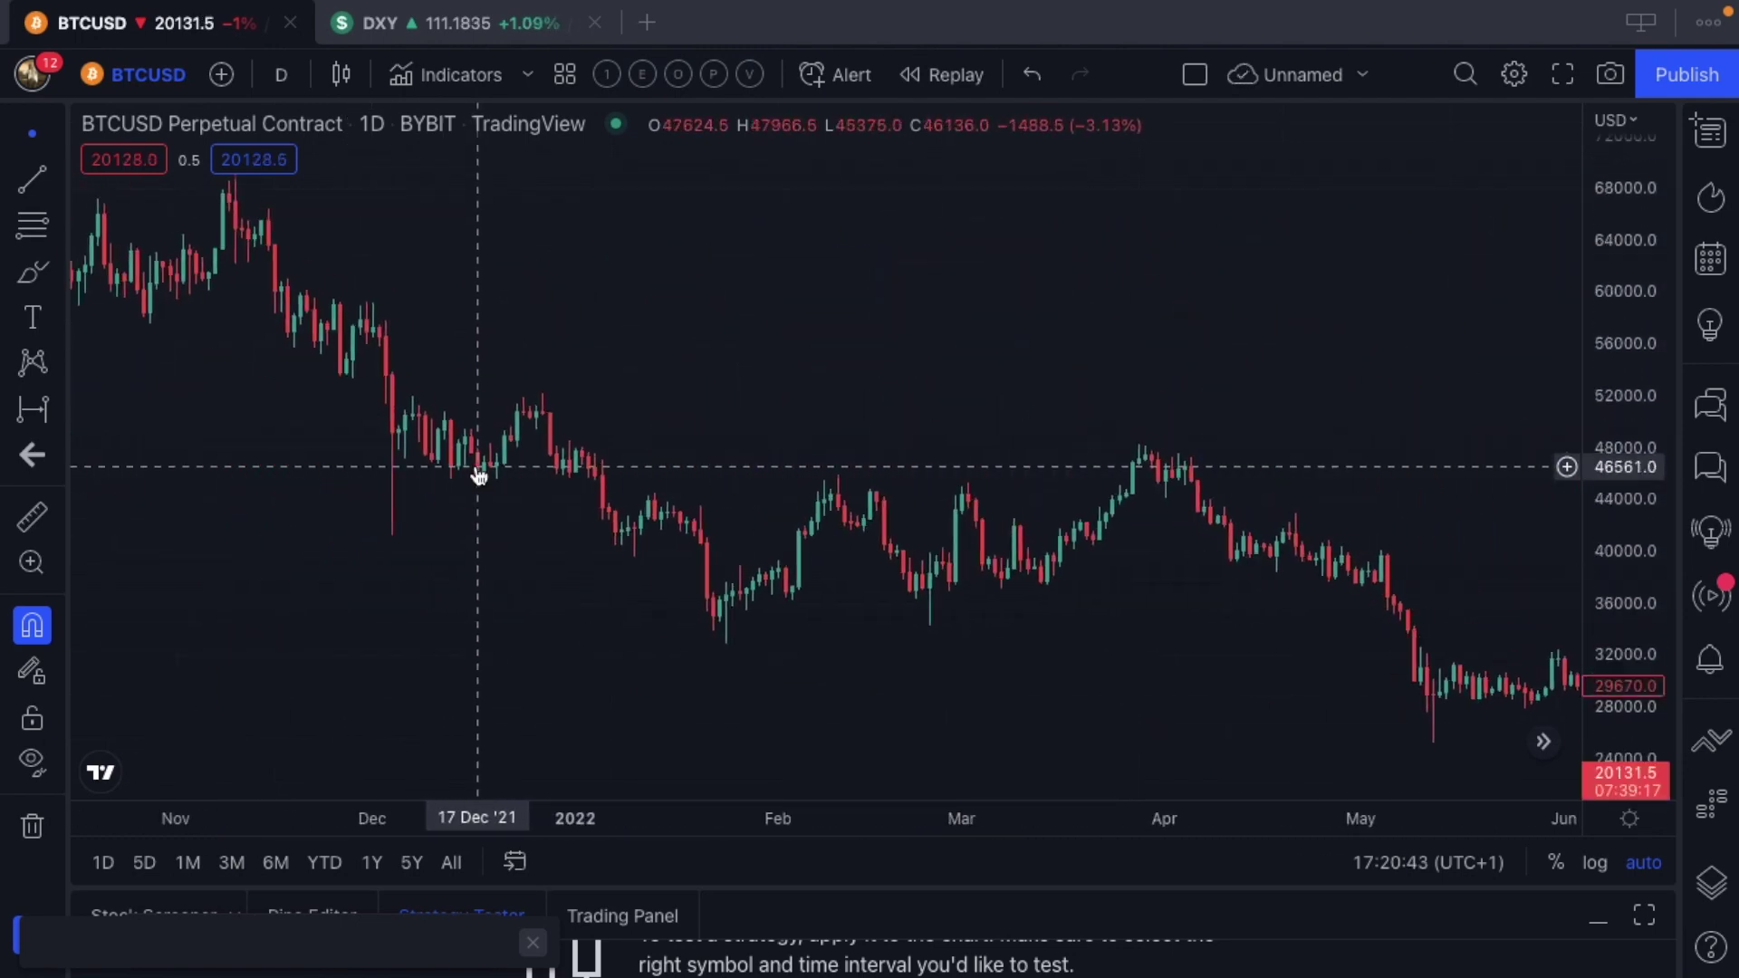
{"action": "scroll", "coordinate": [475, 467], "scroll_direction": "up", "scroll_amount": 3}
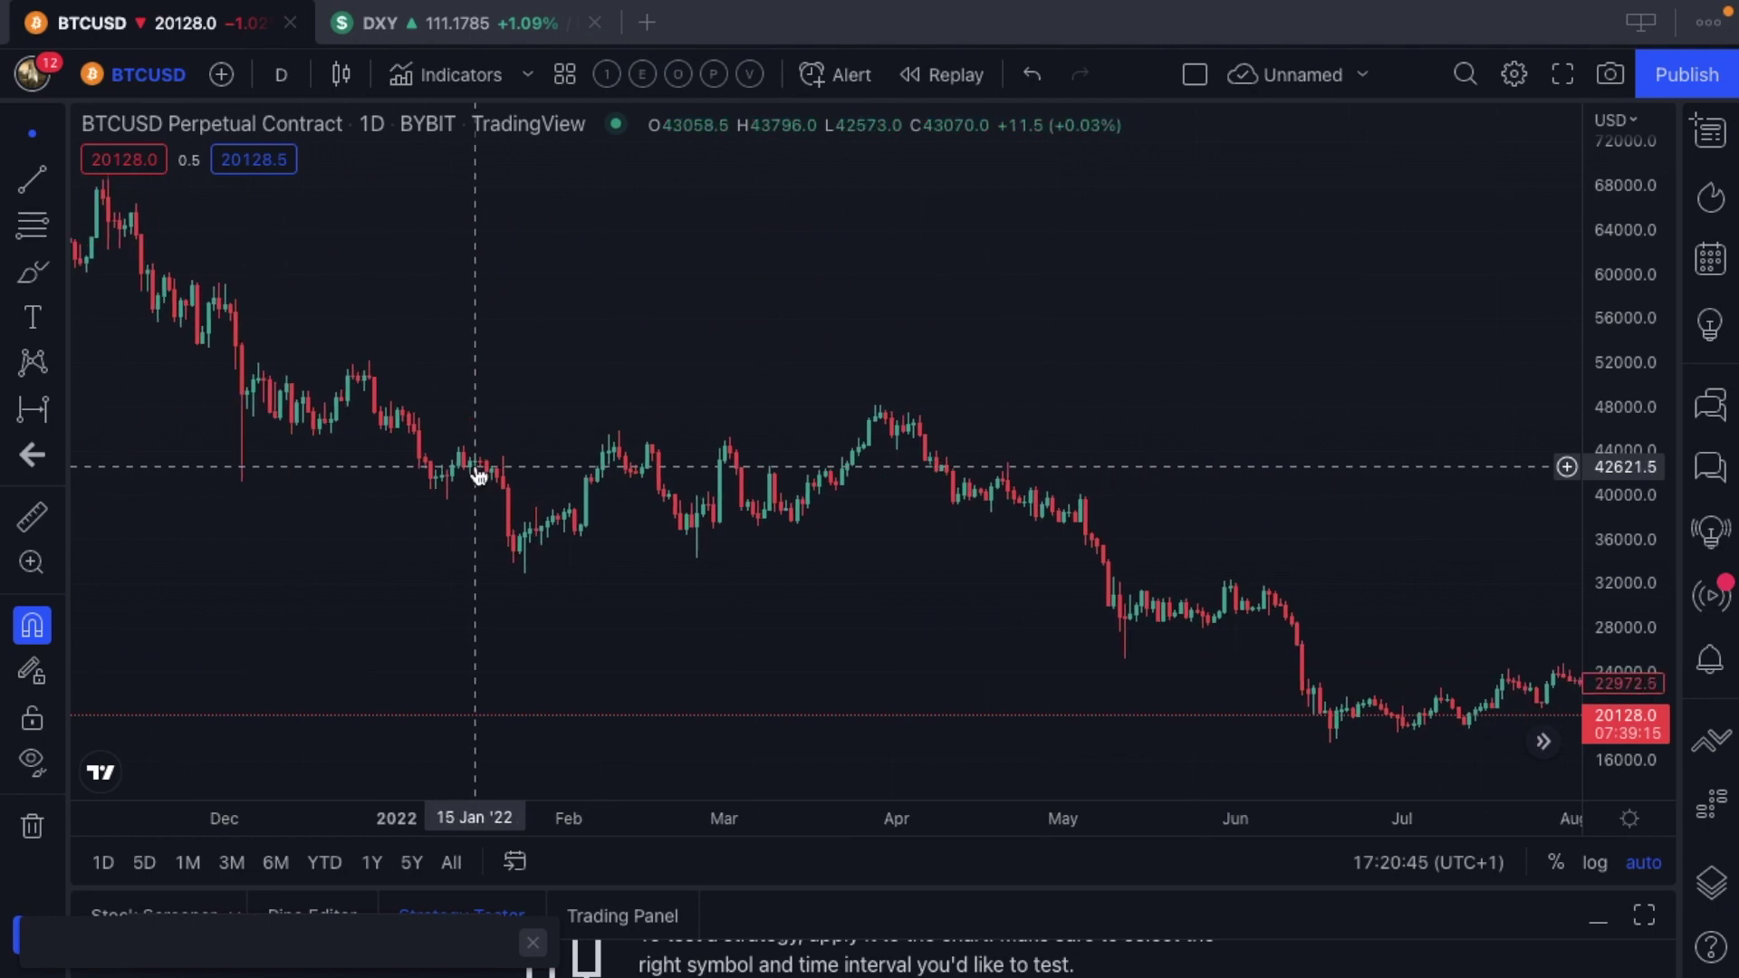
{"action": "scroll", "coordinate": [478, 471], "scroll_direction": "up", "scroll_amount": 2}
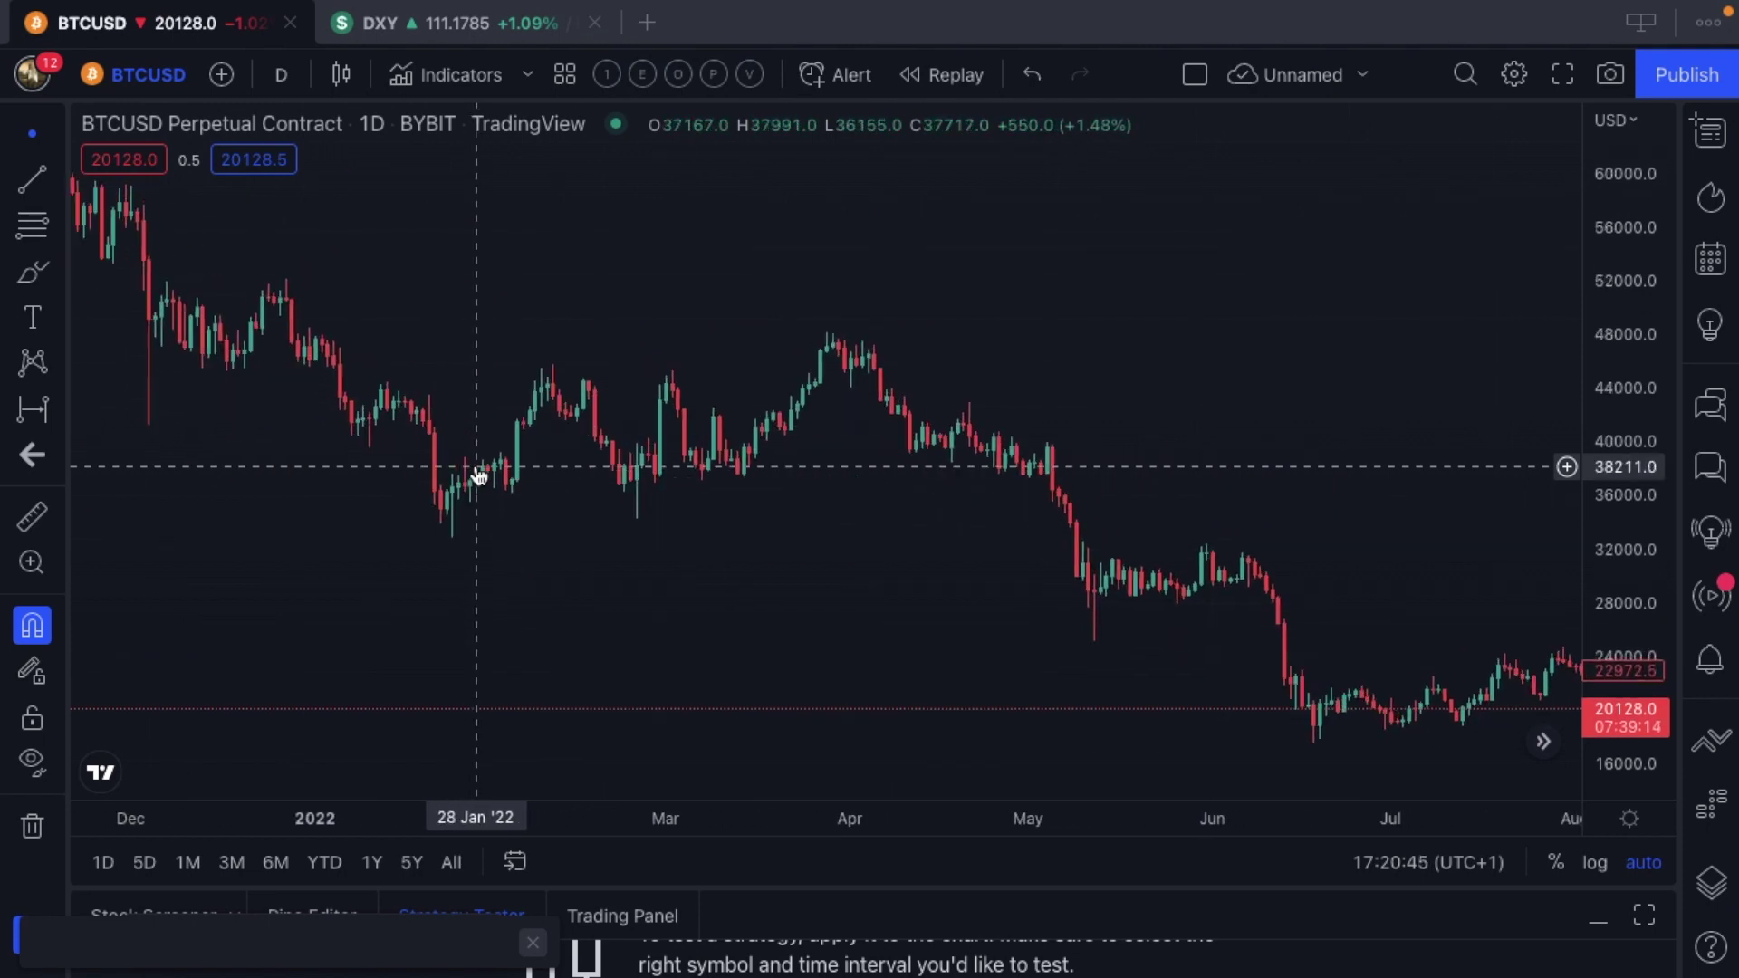
{"action": "left_click", "coordinate": [56, 225]}
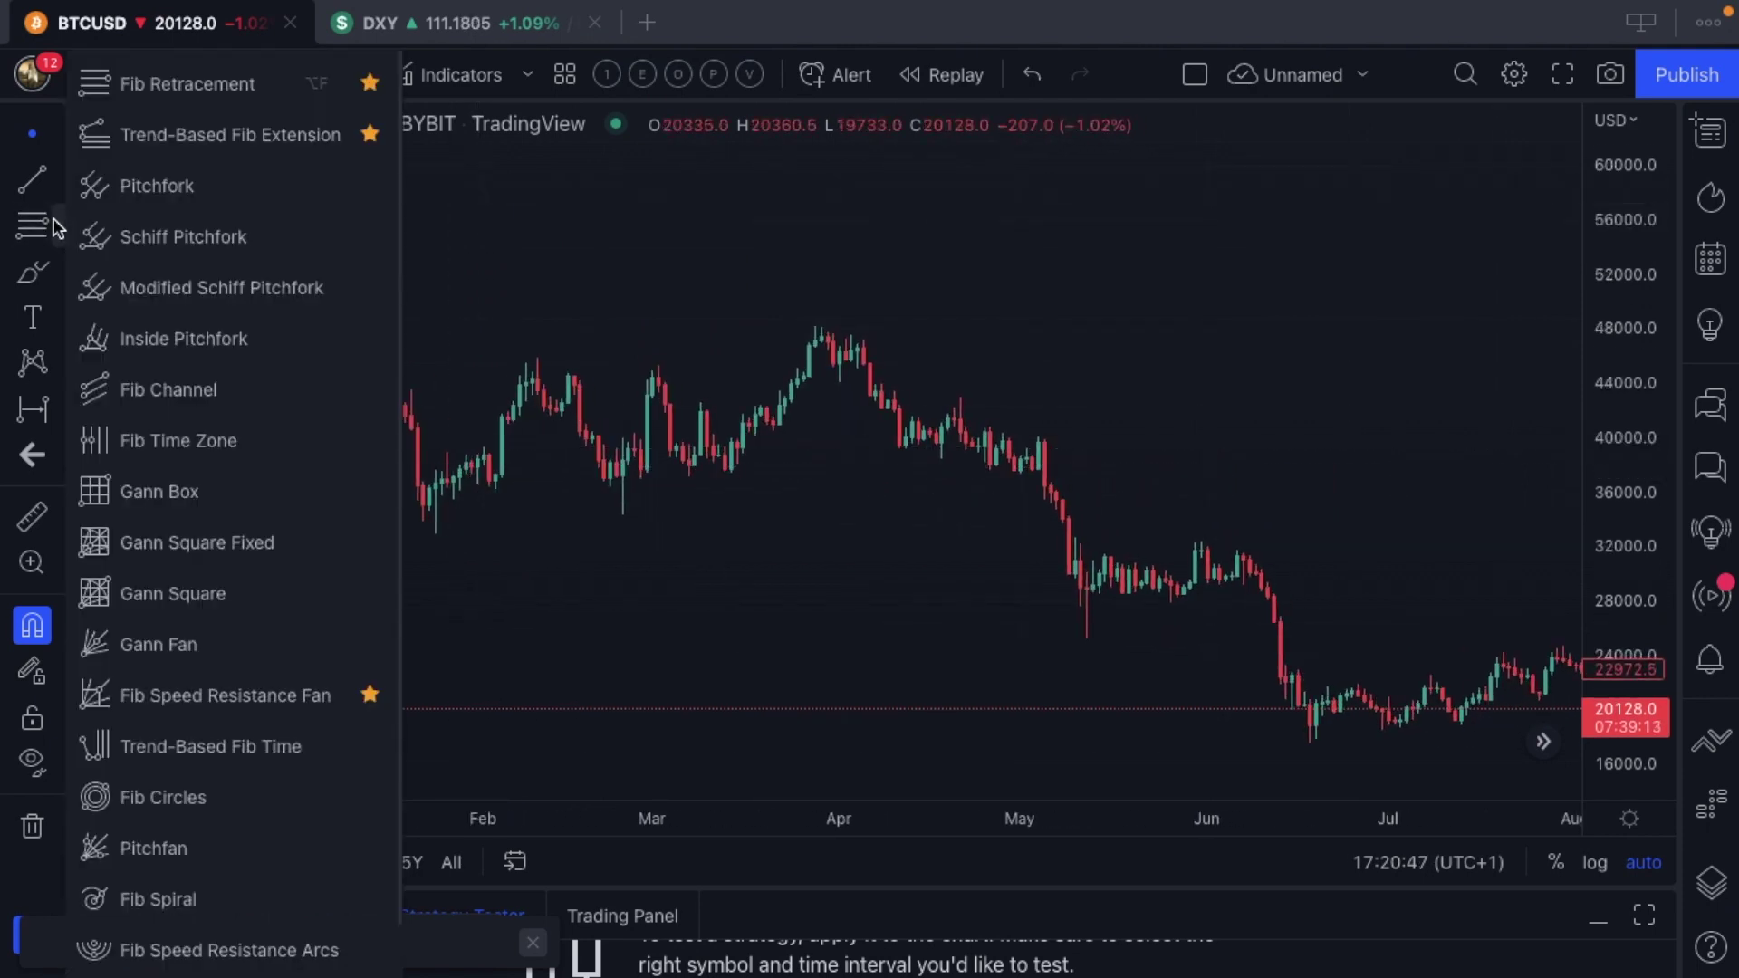
{"action": "left_click", "coordinate": [167, 227]}
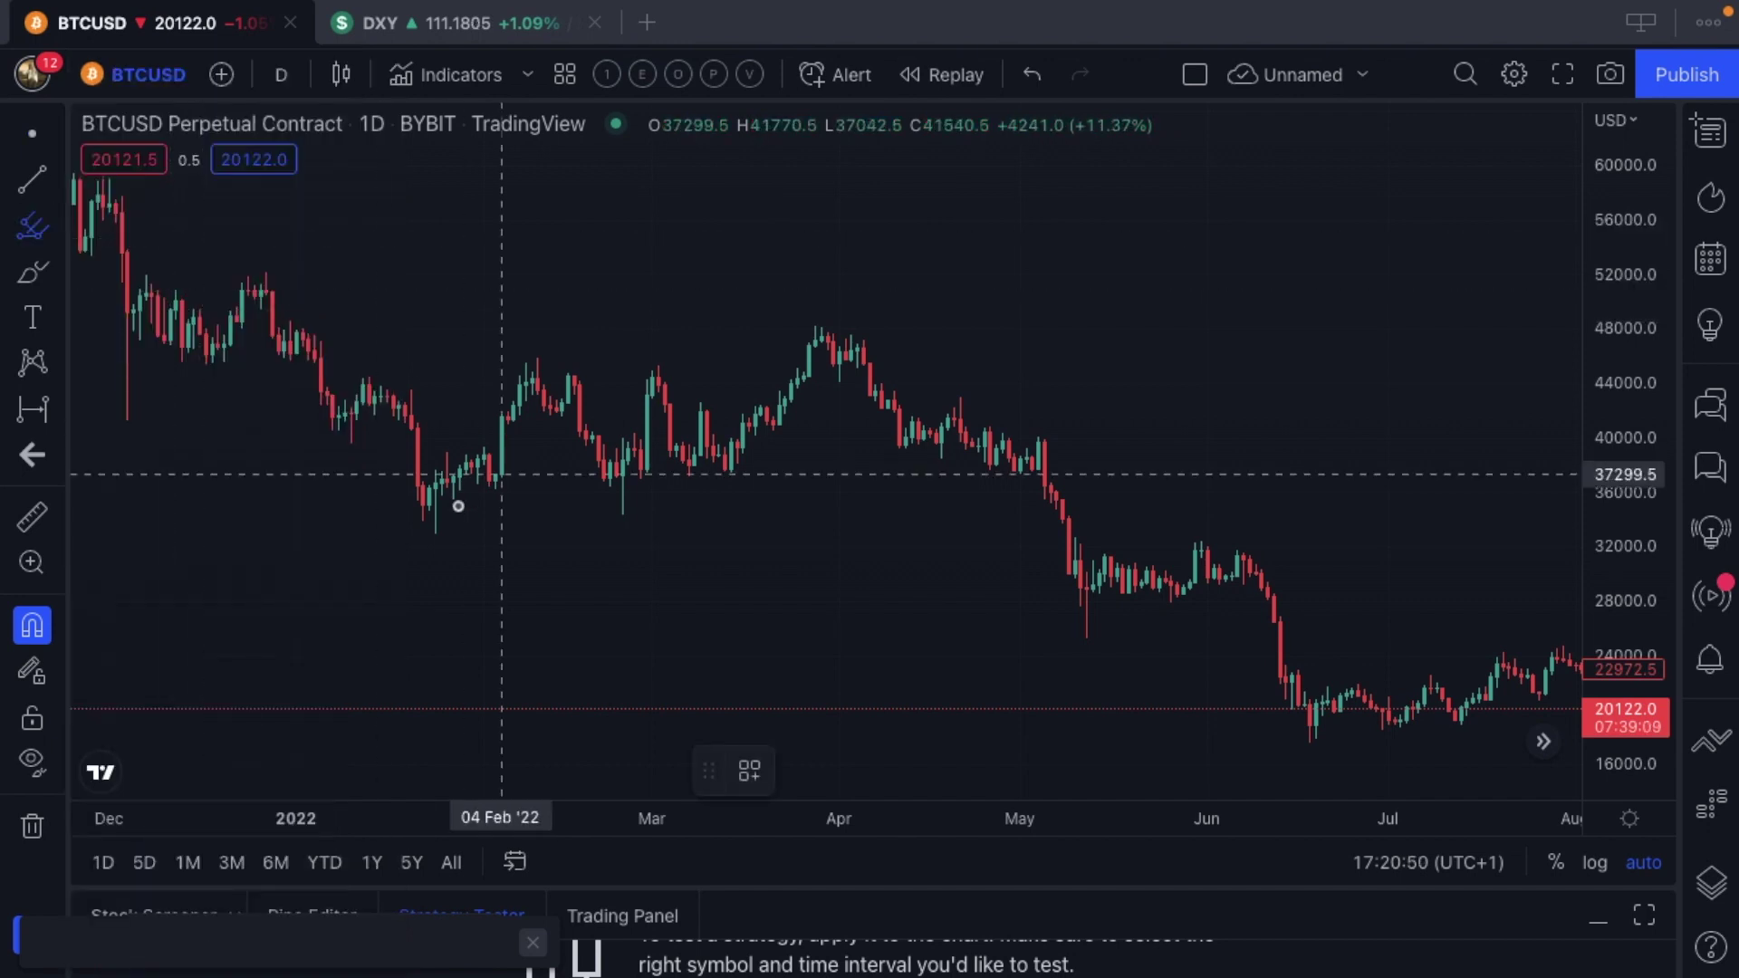
{"action": "left_click", "coordinate": [434, 550]}
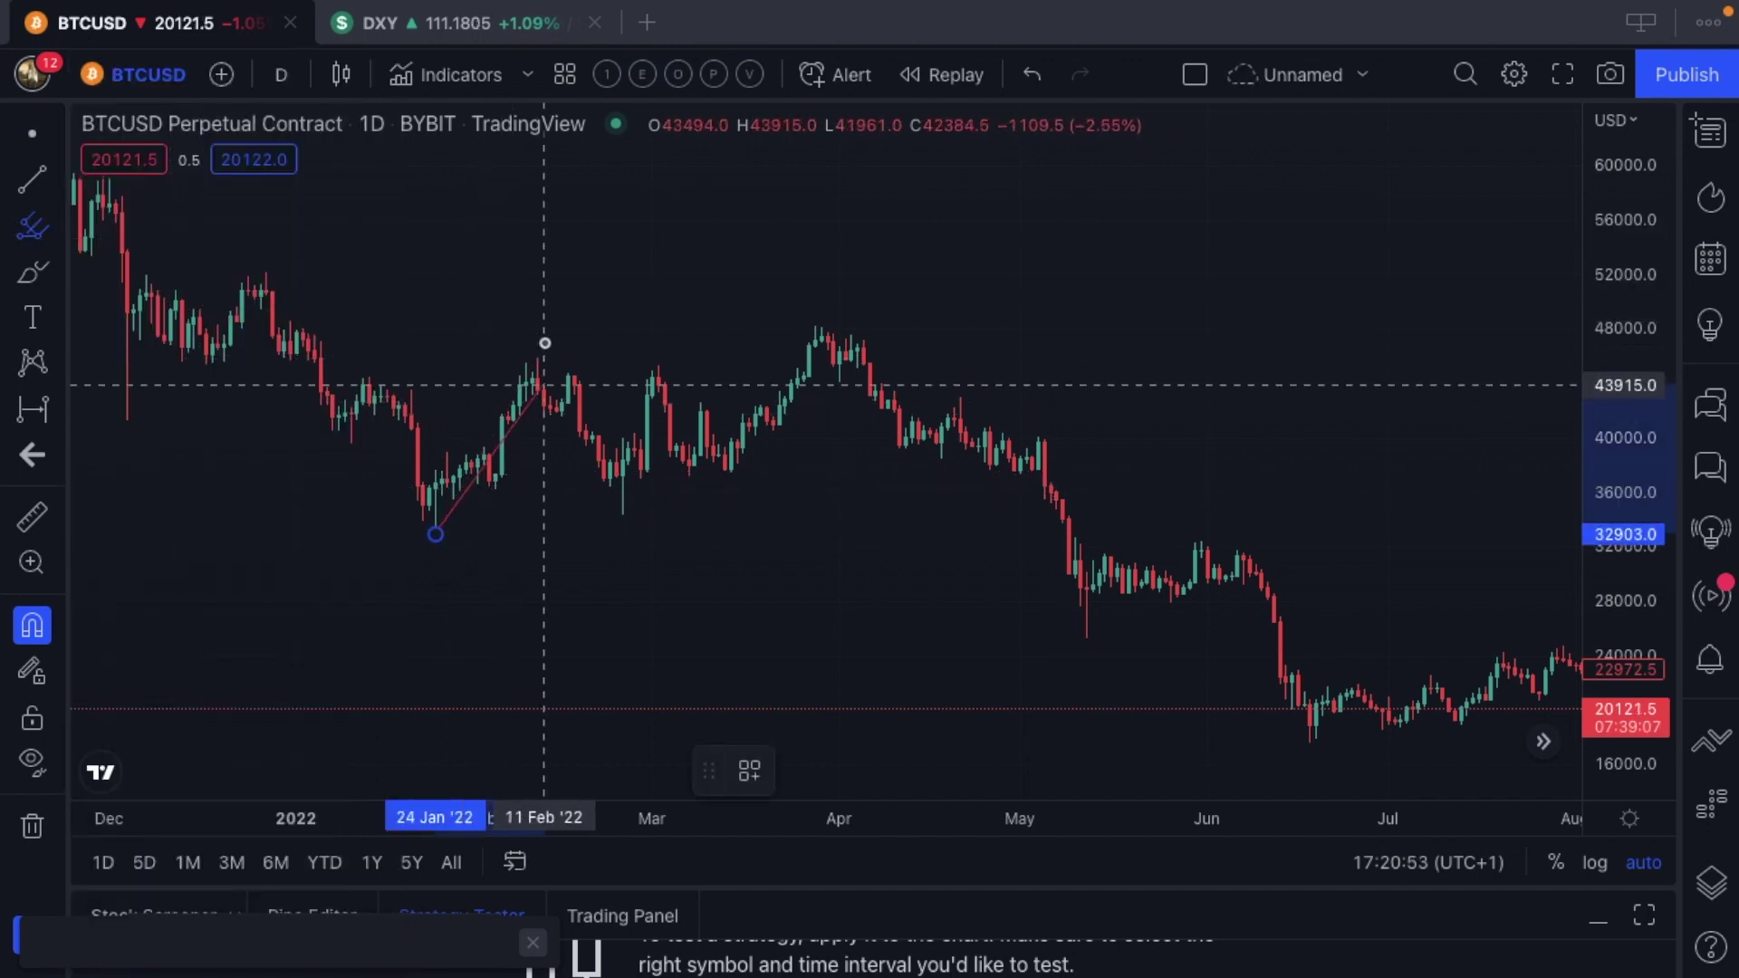
{"action": "left_click", "coordinate": [538, 356]}
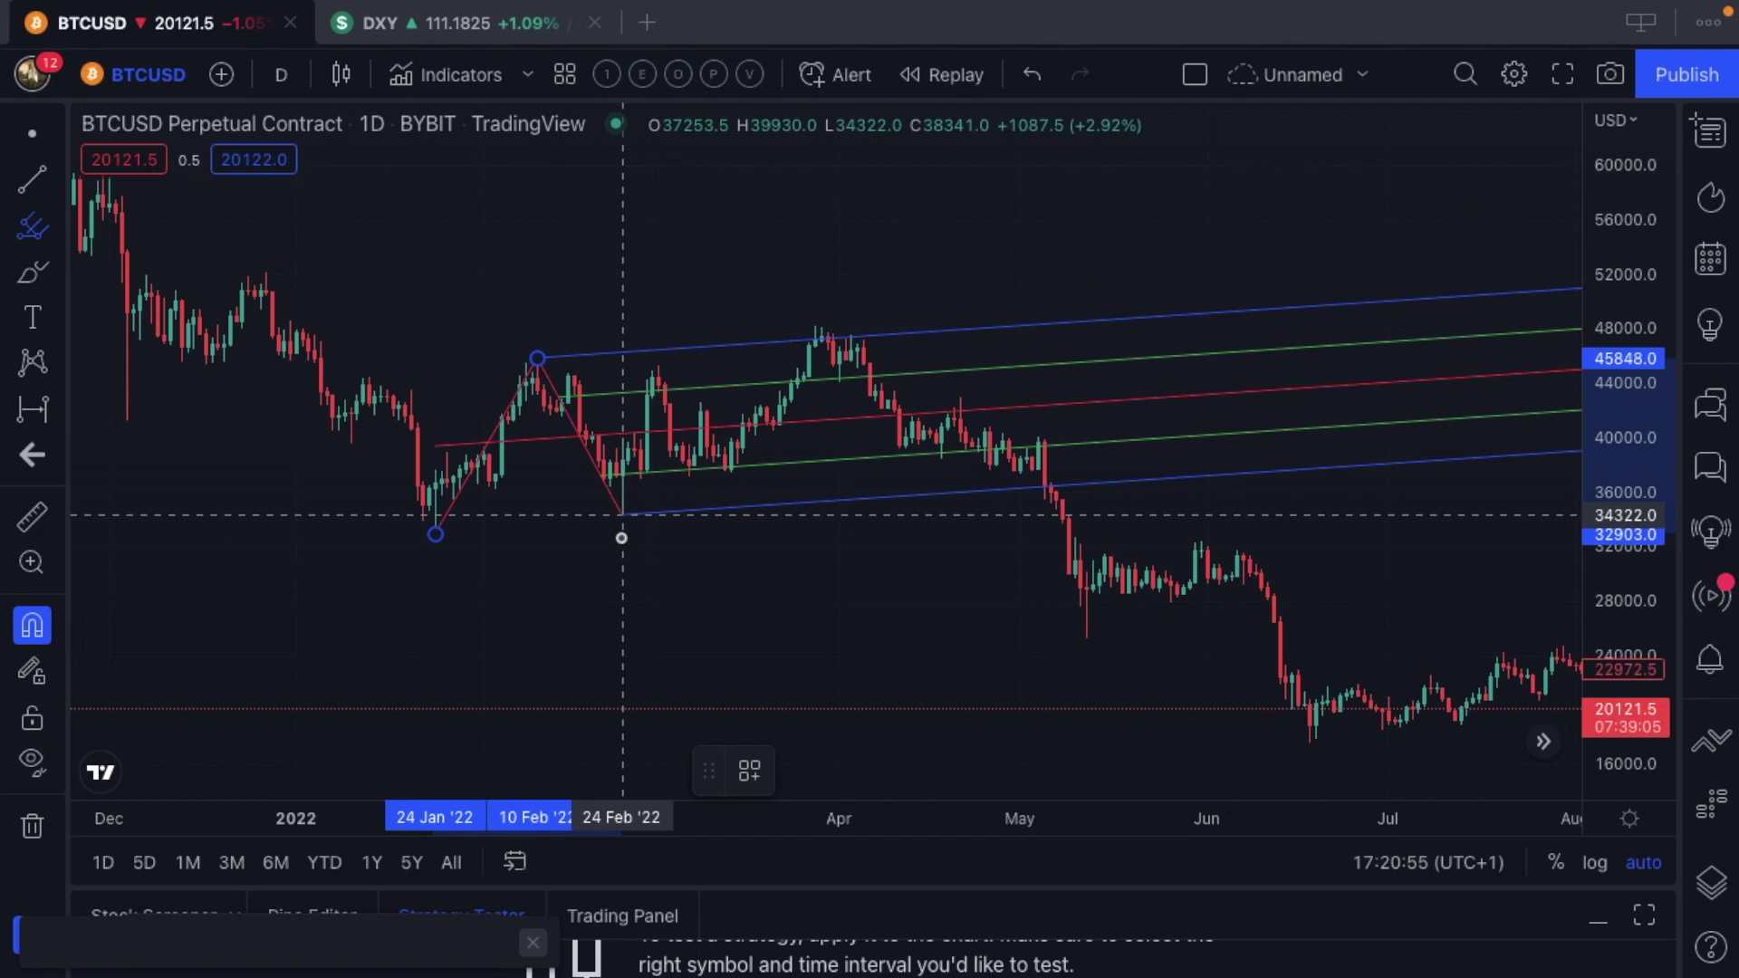
{"action": "left_click", "coordinate": [622, 514]}
Examine the price action against the Schiff Pitchfork's median, inner and outer lines, and its position within the wider trend
{"action": "scroll", "coordinate": [863, 241], "scroll_direction": "up", "scroll_amount": 3}
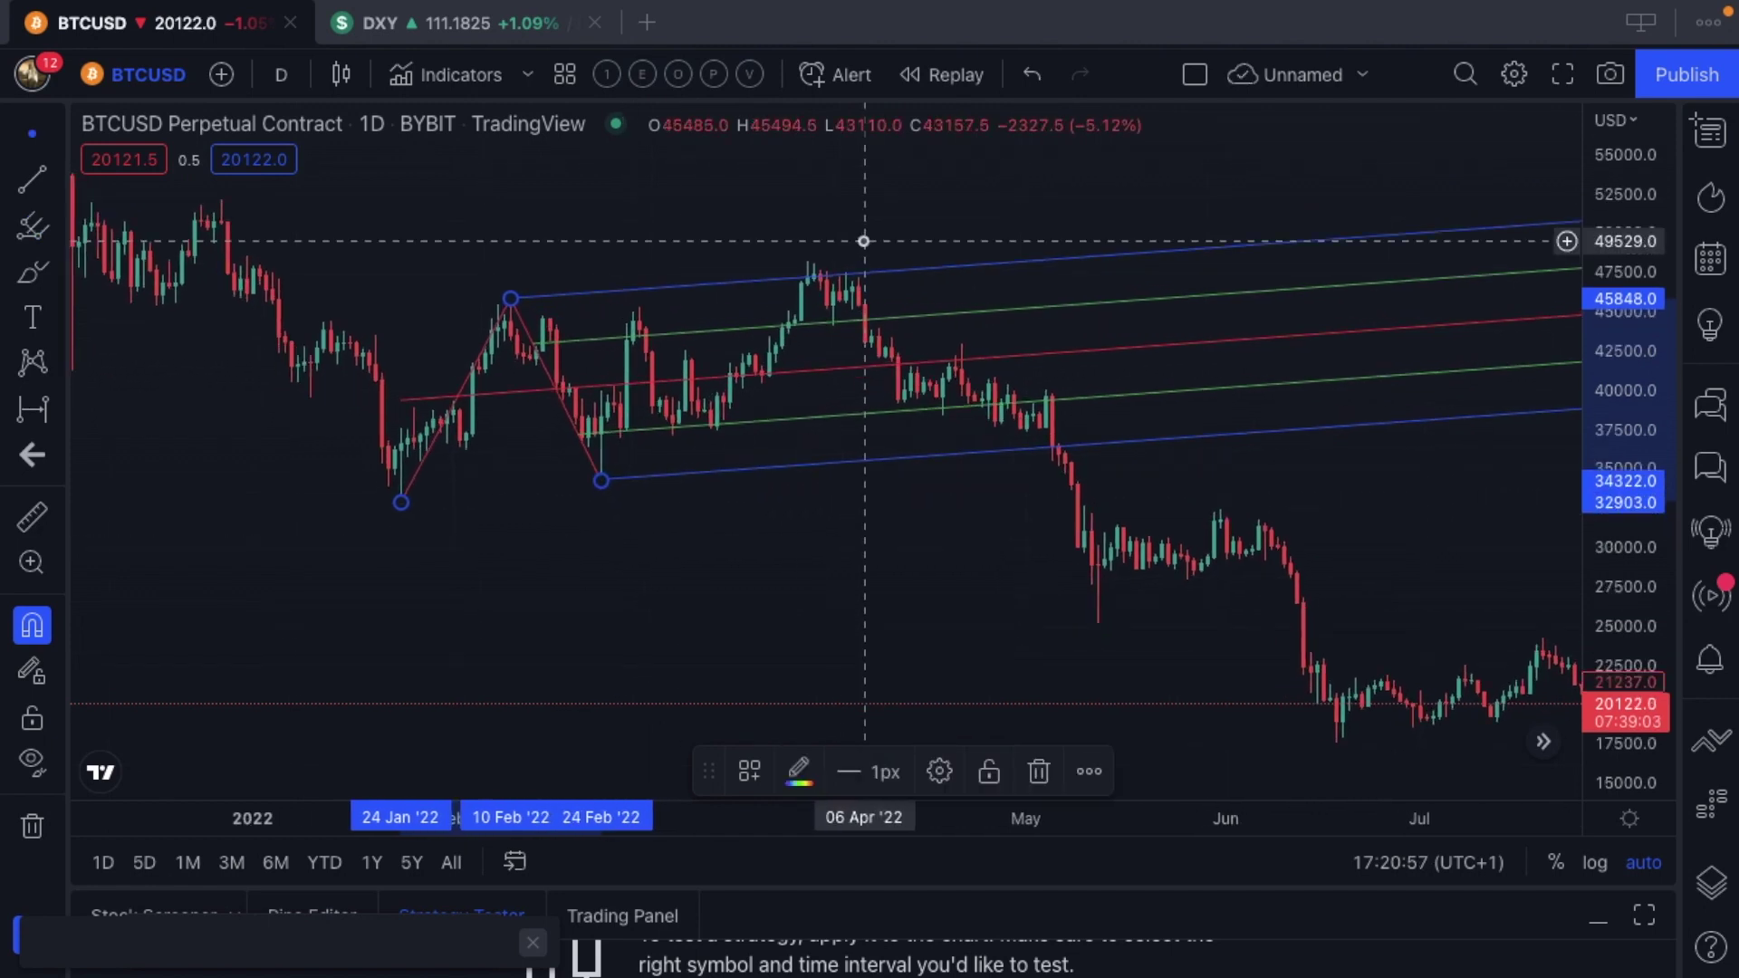
{"action": "scroll", "coordinate": [863, 241], "scroll_direction": "up", "scroll_amount": 2}
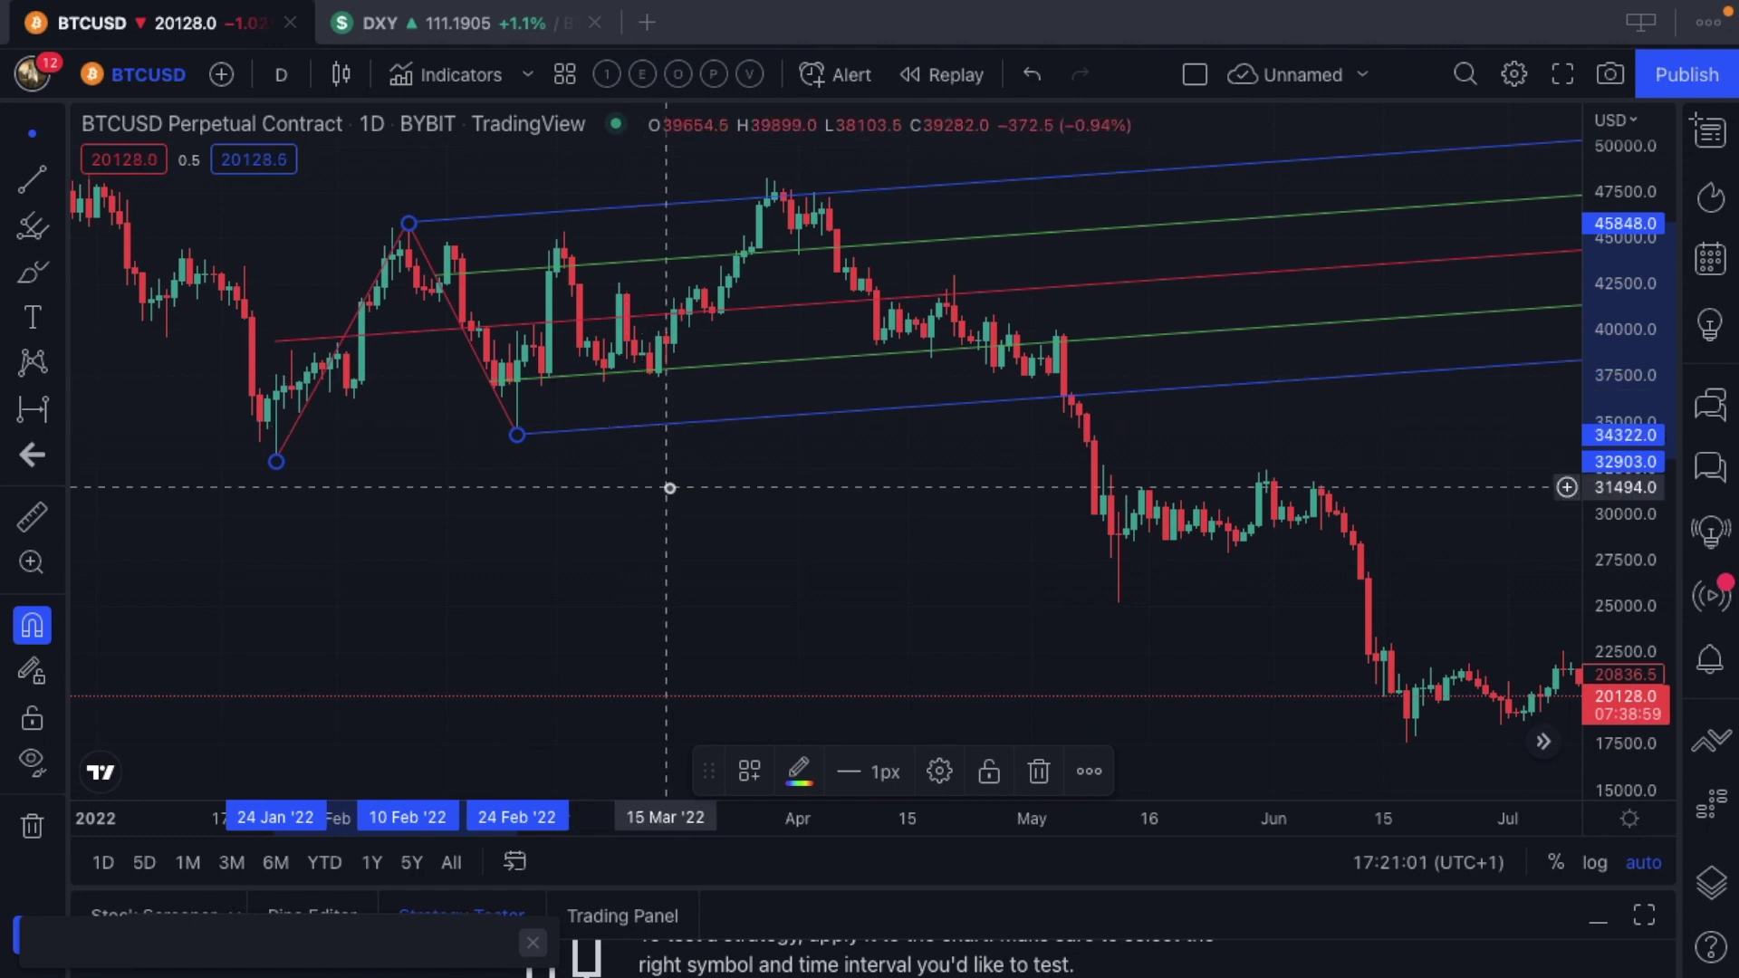
{"action": "scroll", "coordinate": [669, 487], "scroll_direction": "down", "scroll_amount": 1}
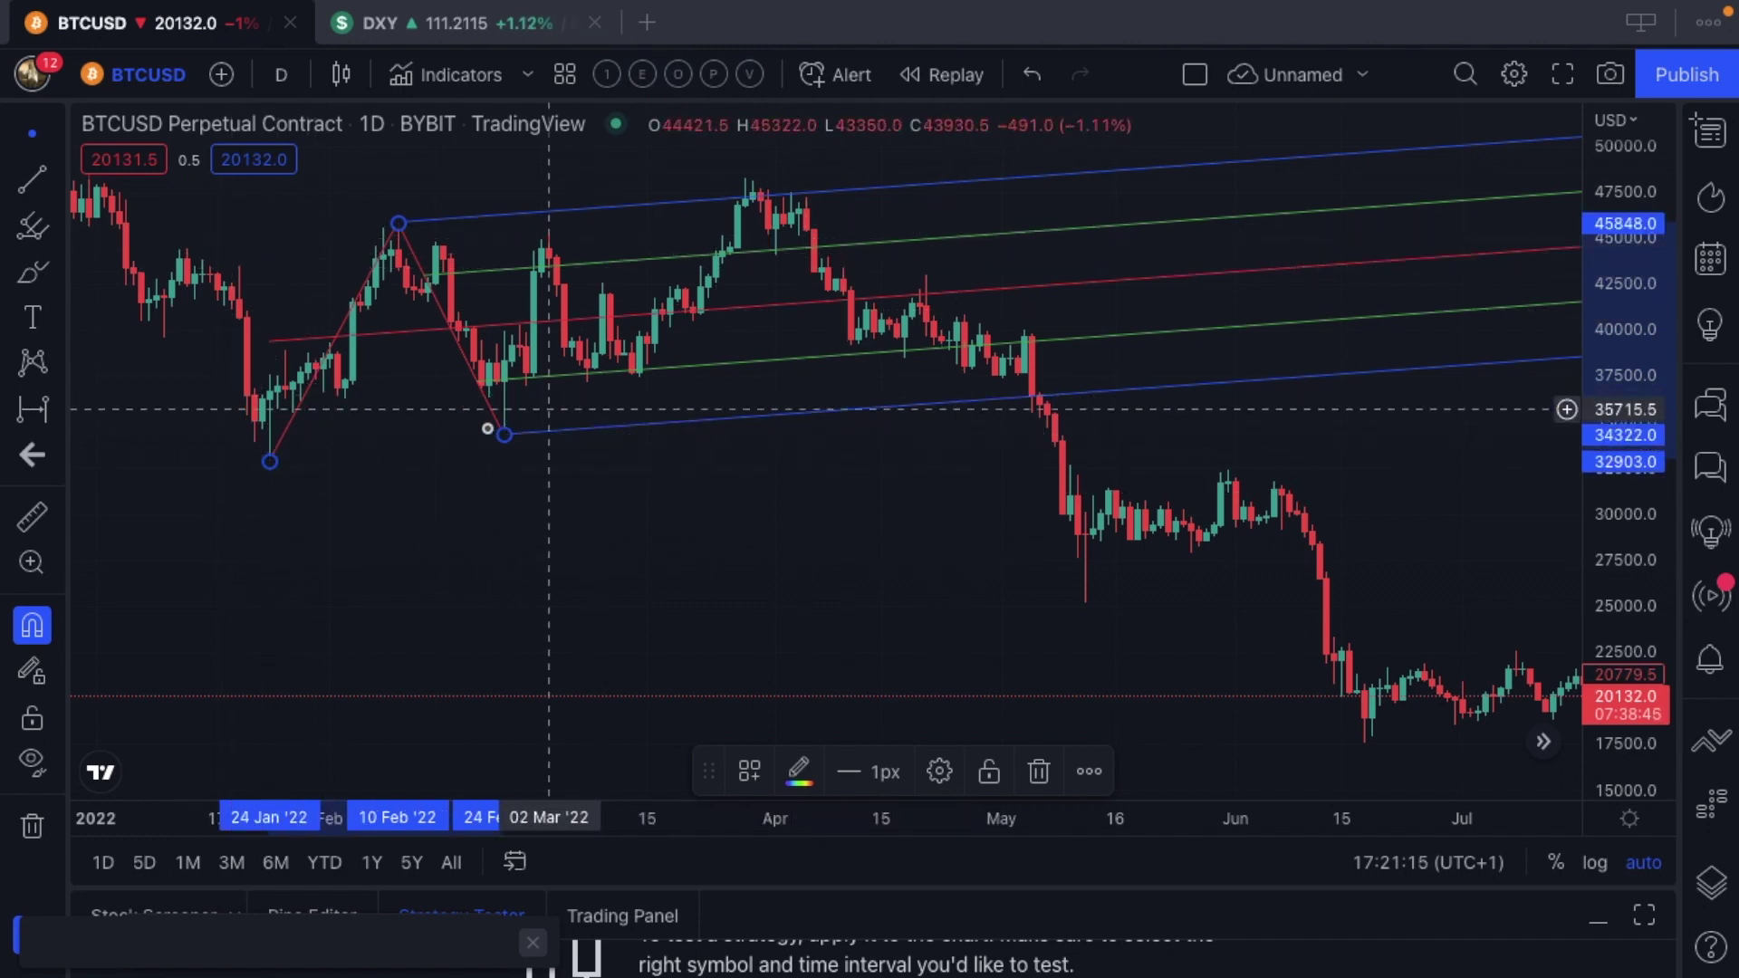
{"action": "scroll", "coordinate": [490, 438], "scroll_direction": "up", "scroll_amount": 1}
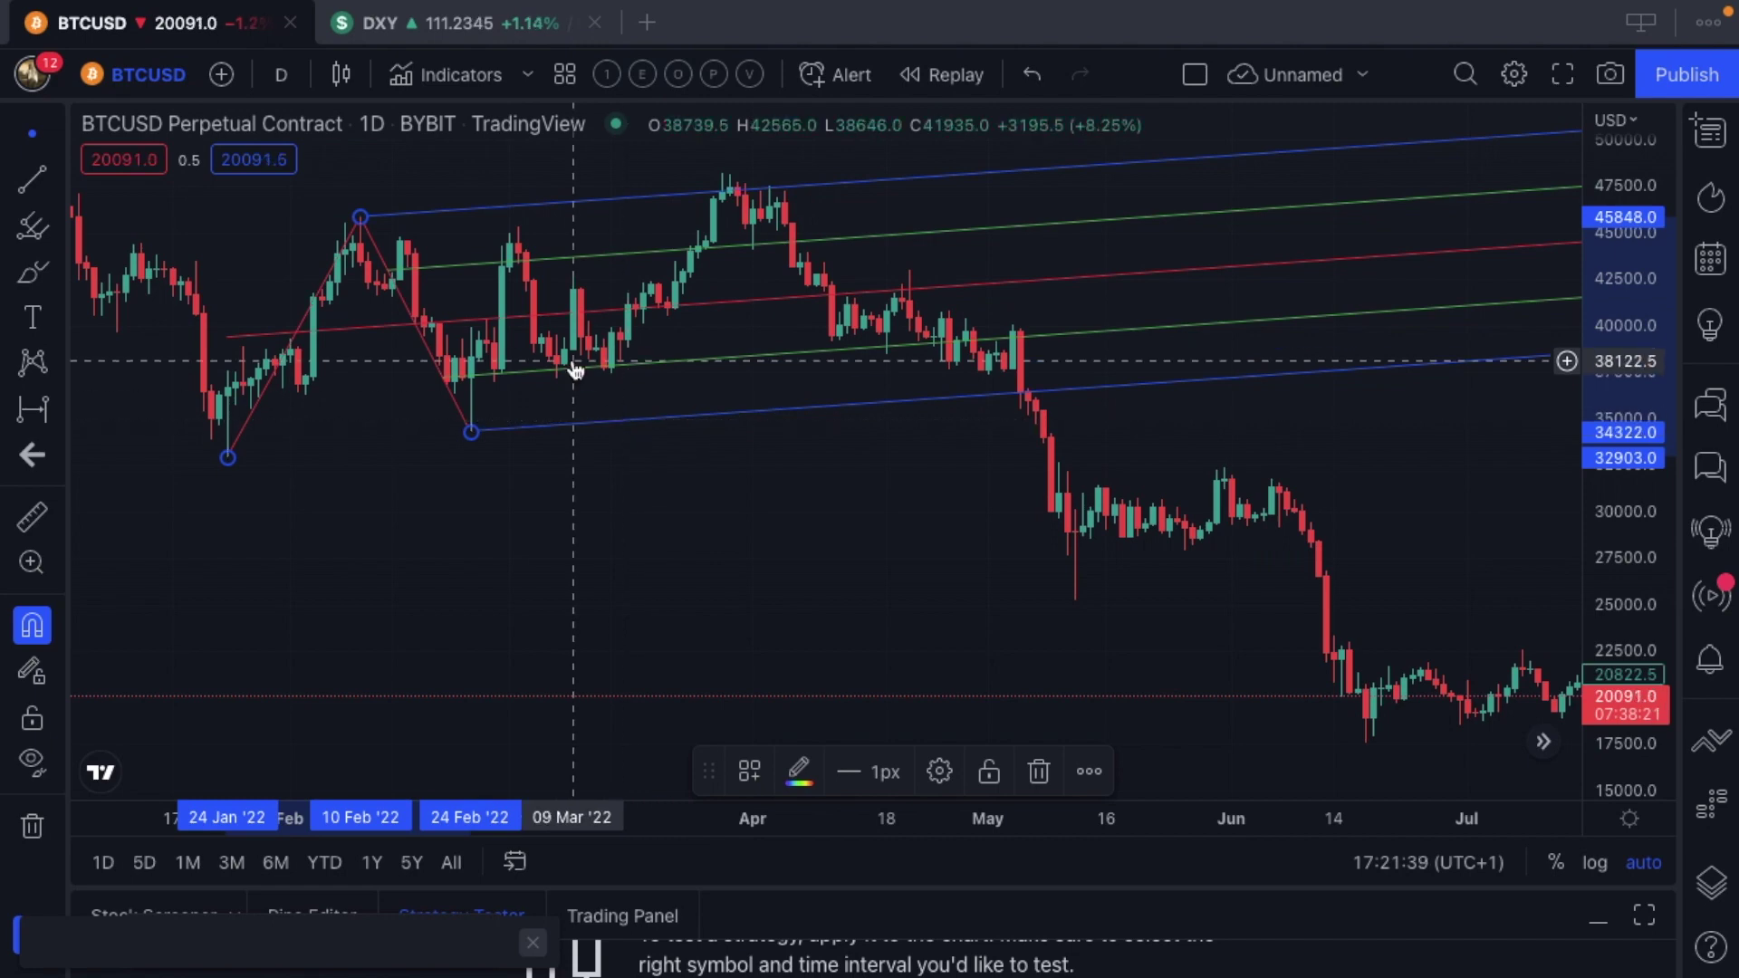
{"action": "scroll", "coordinate": [634, 317], "scroll_direction": "down", "scroll_amount": 5}
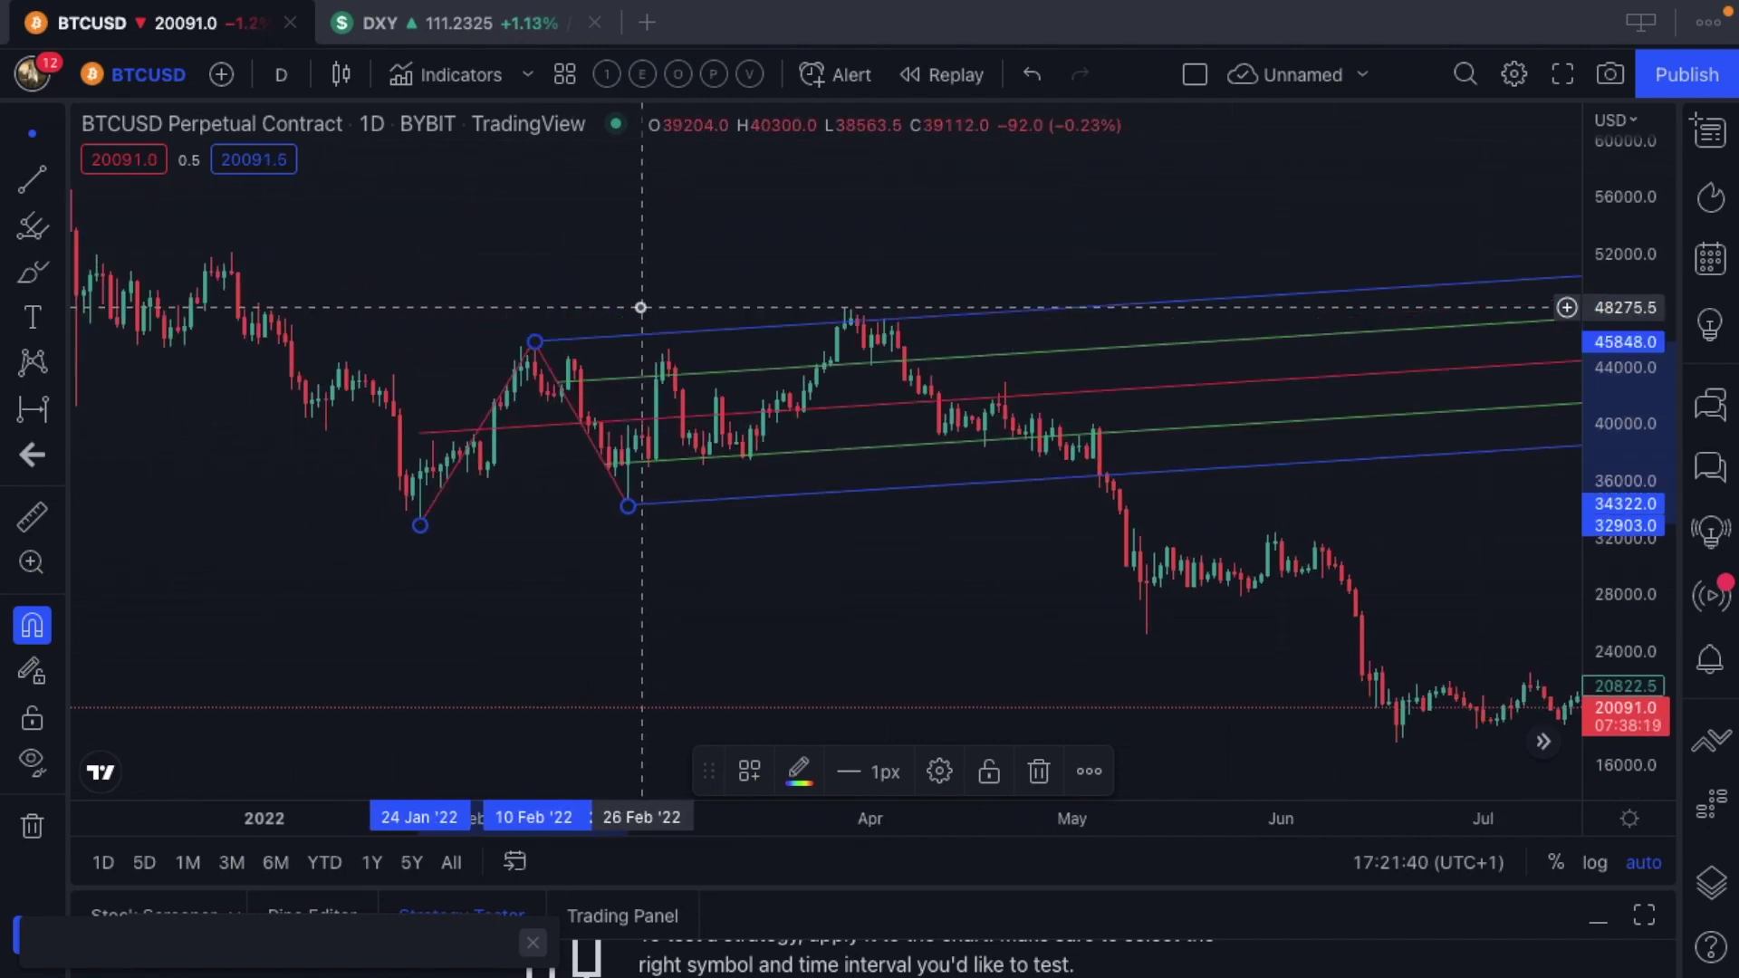
{"action": "scroll", "coordinate": [641, 307], "scroll_direction": "up", "scroll_amount": 5}
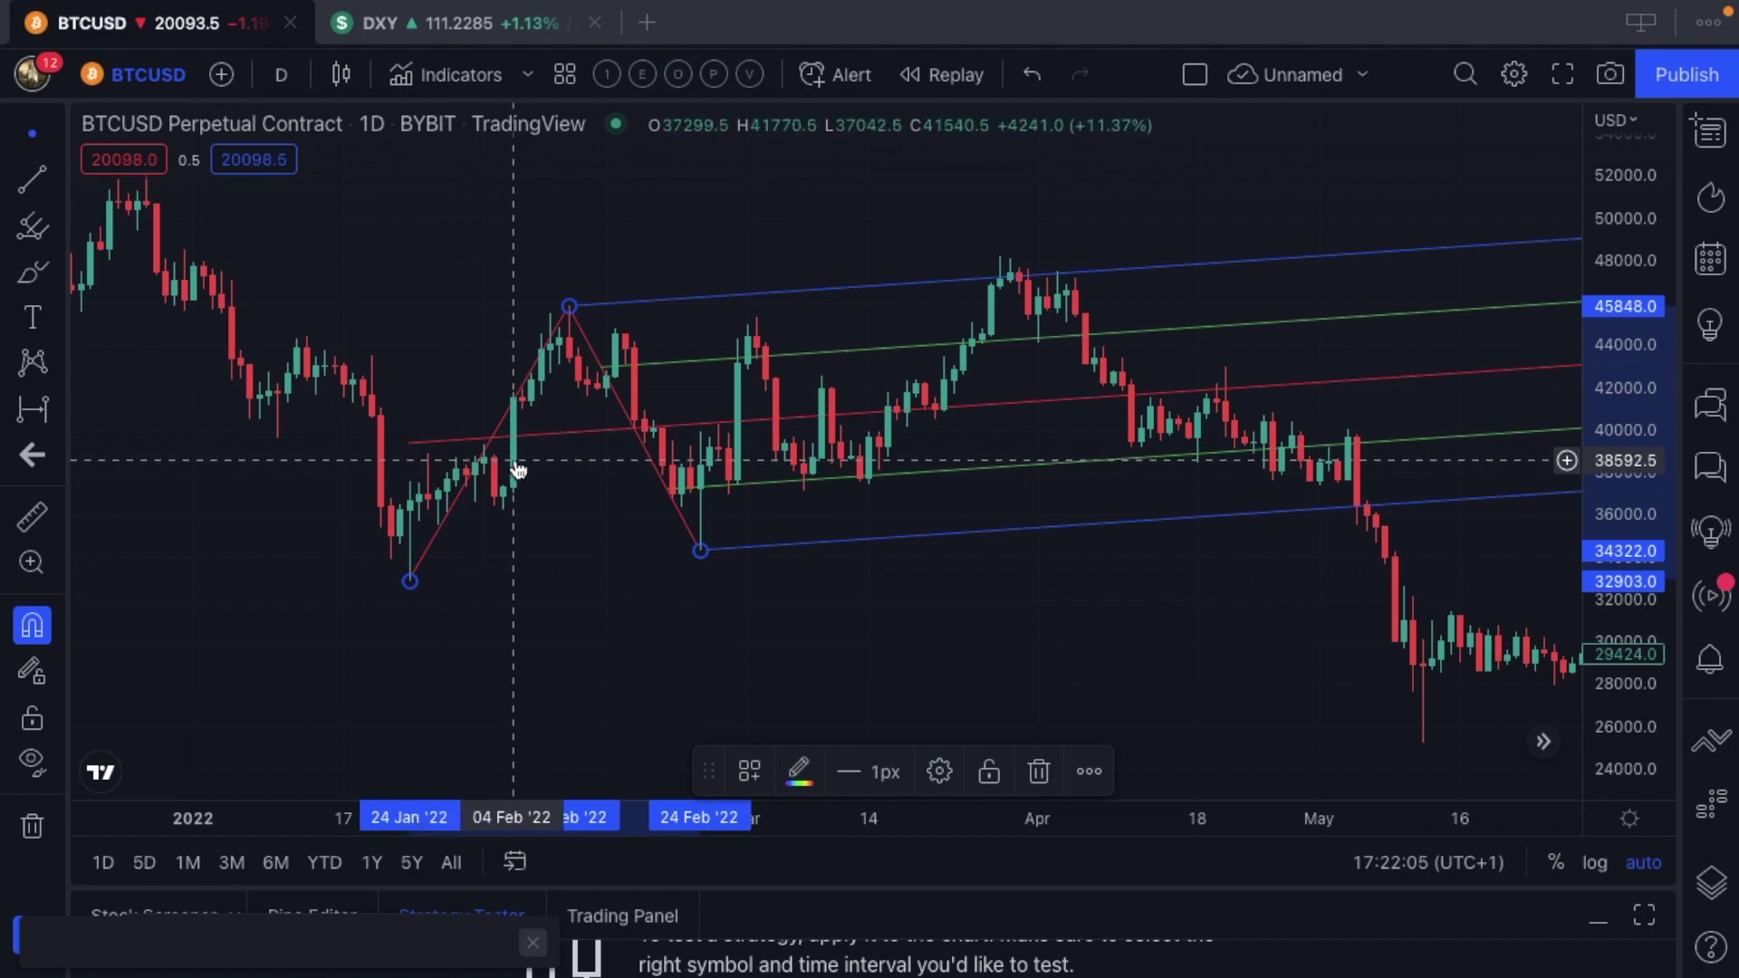
{"action": "left_click", "coordinate": [440, 597]}
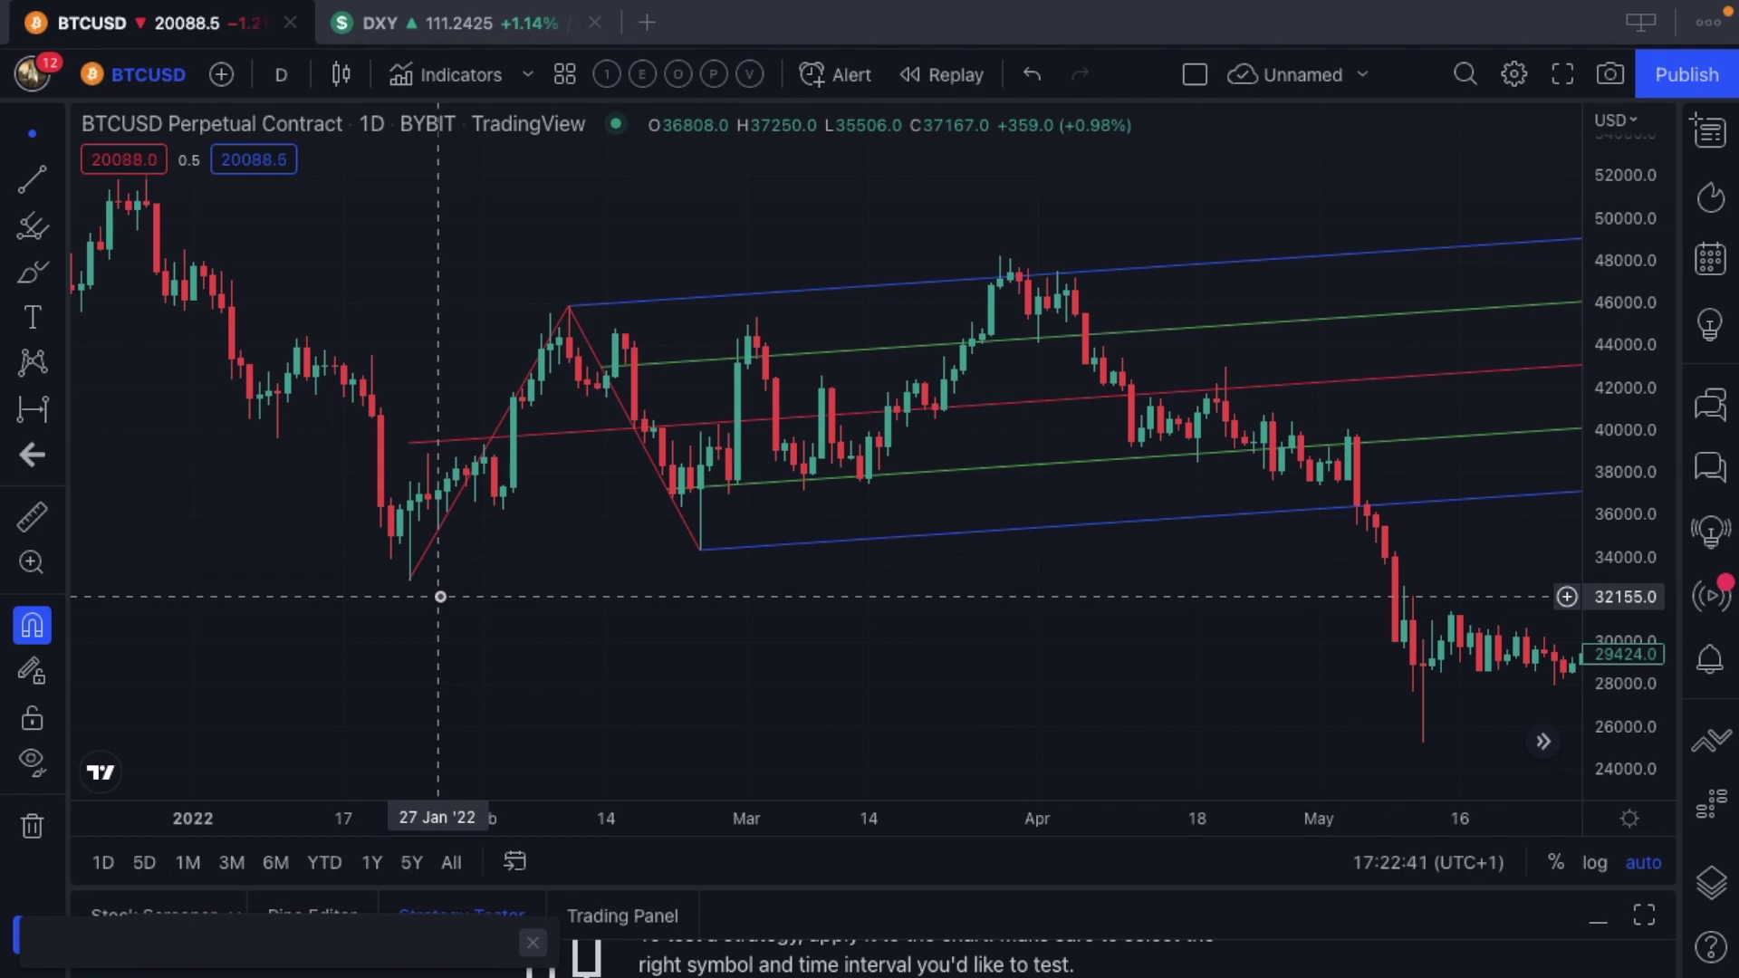
{"action": "scroll", "coordinate": [516, 510], "scroll_direction": "down", "scroll_amount": 5}
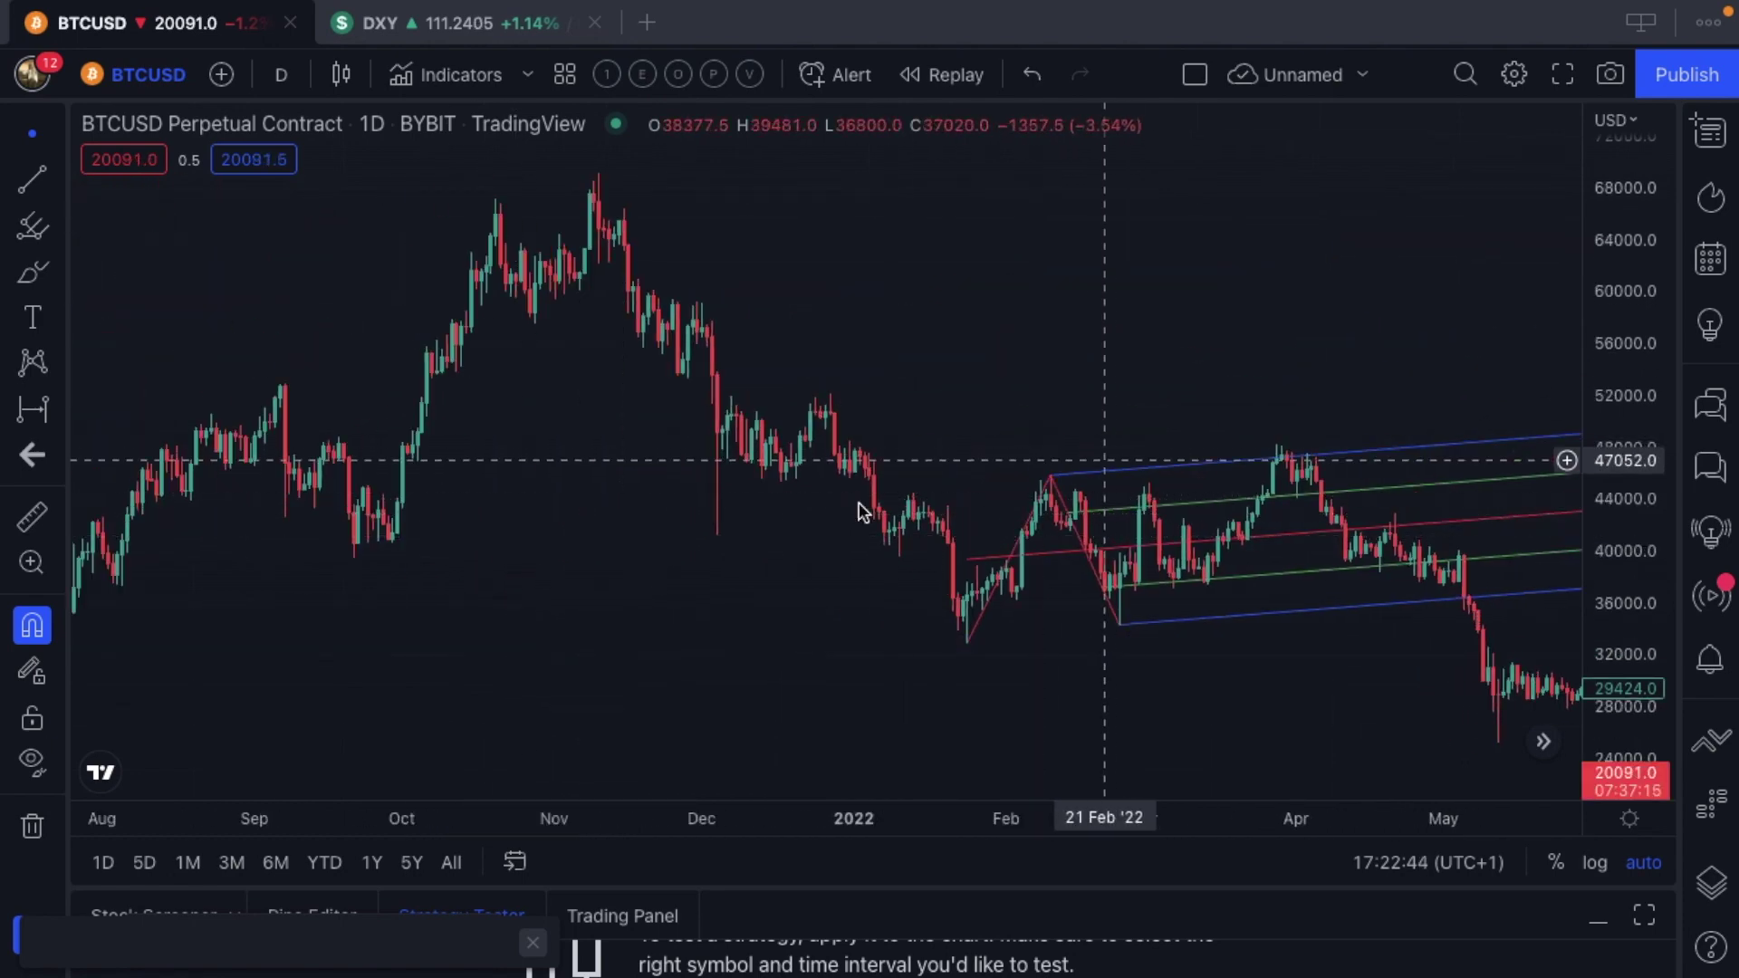
{"action": "scroll", "coordinate": [435, 598], "scroll_direction": "down", "scroll_amount": 1}
{"action": "scroll", "coordinate": [435, 598], "scroll_direction": "down", "scroll_amount": 4}
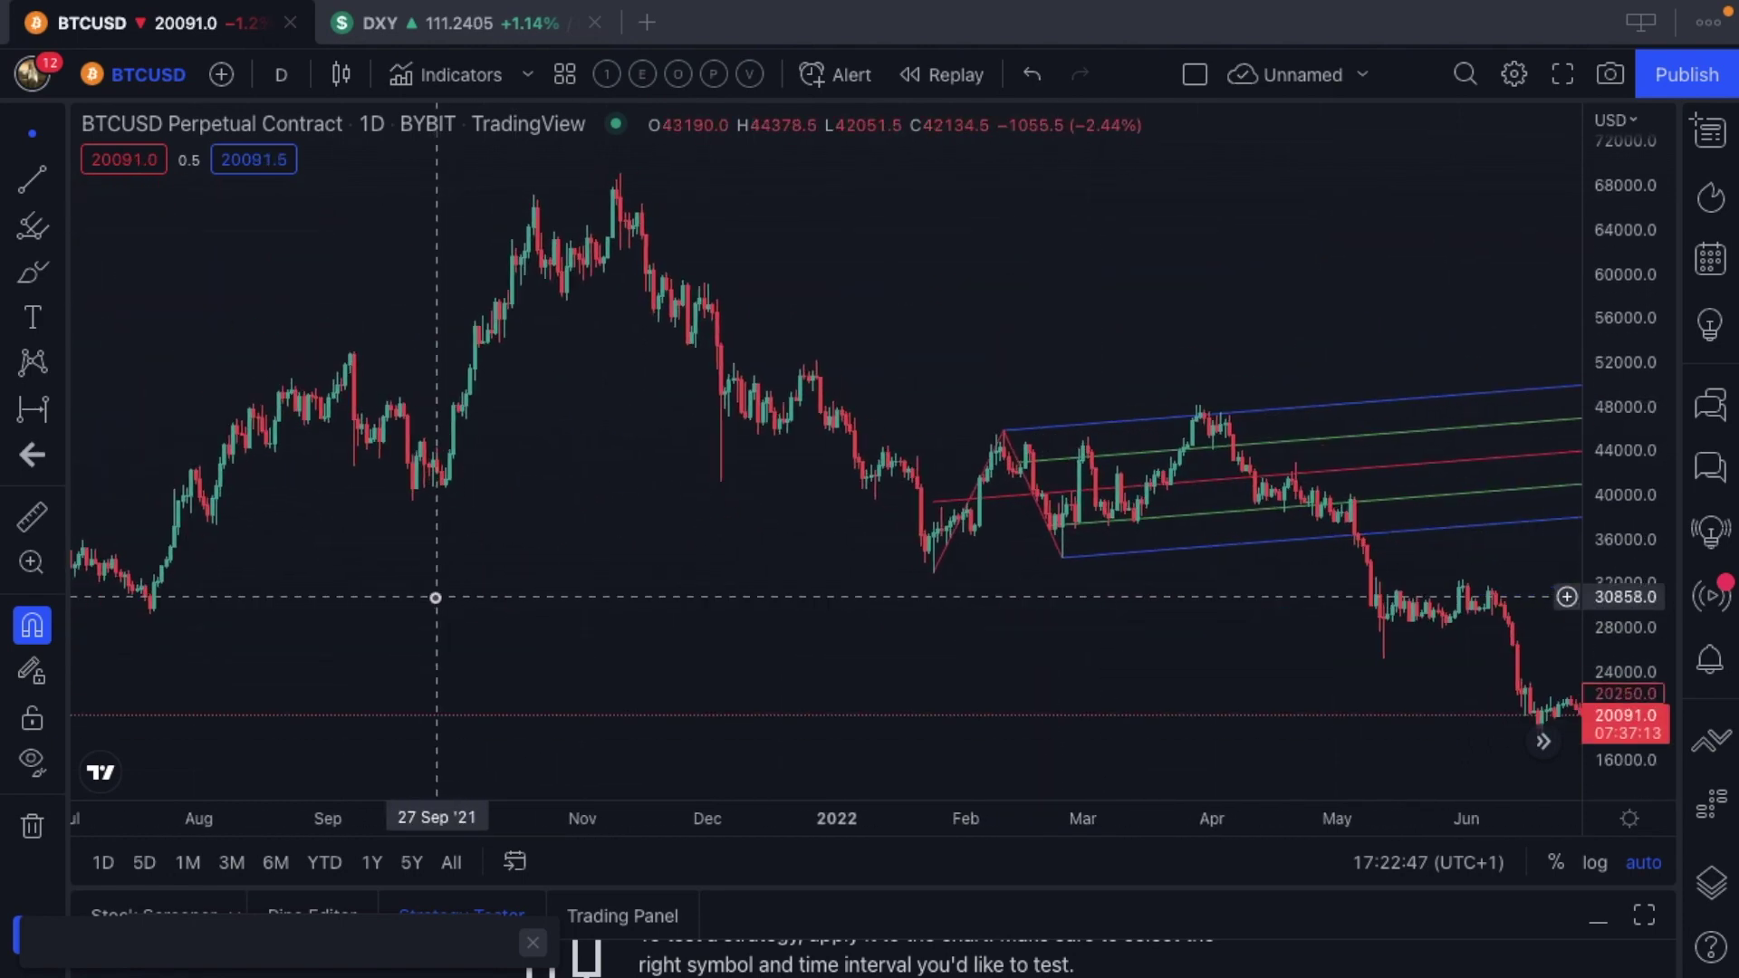
Examine the Schiff Pitchfork's lines against the 2022 price action and the preceding trend back to early 2021
{"action": "scroll", "coordinate": [434, 598], "scroll_direction": "up", "scroll_amount": 4}
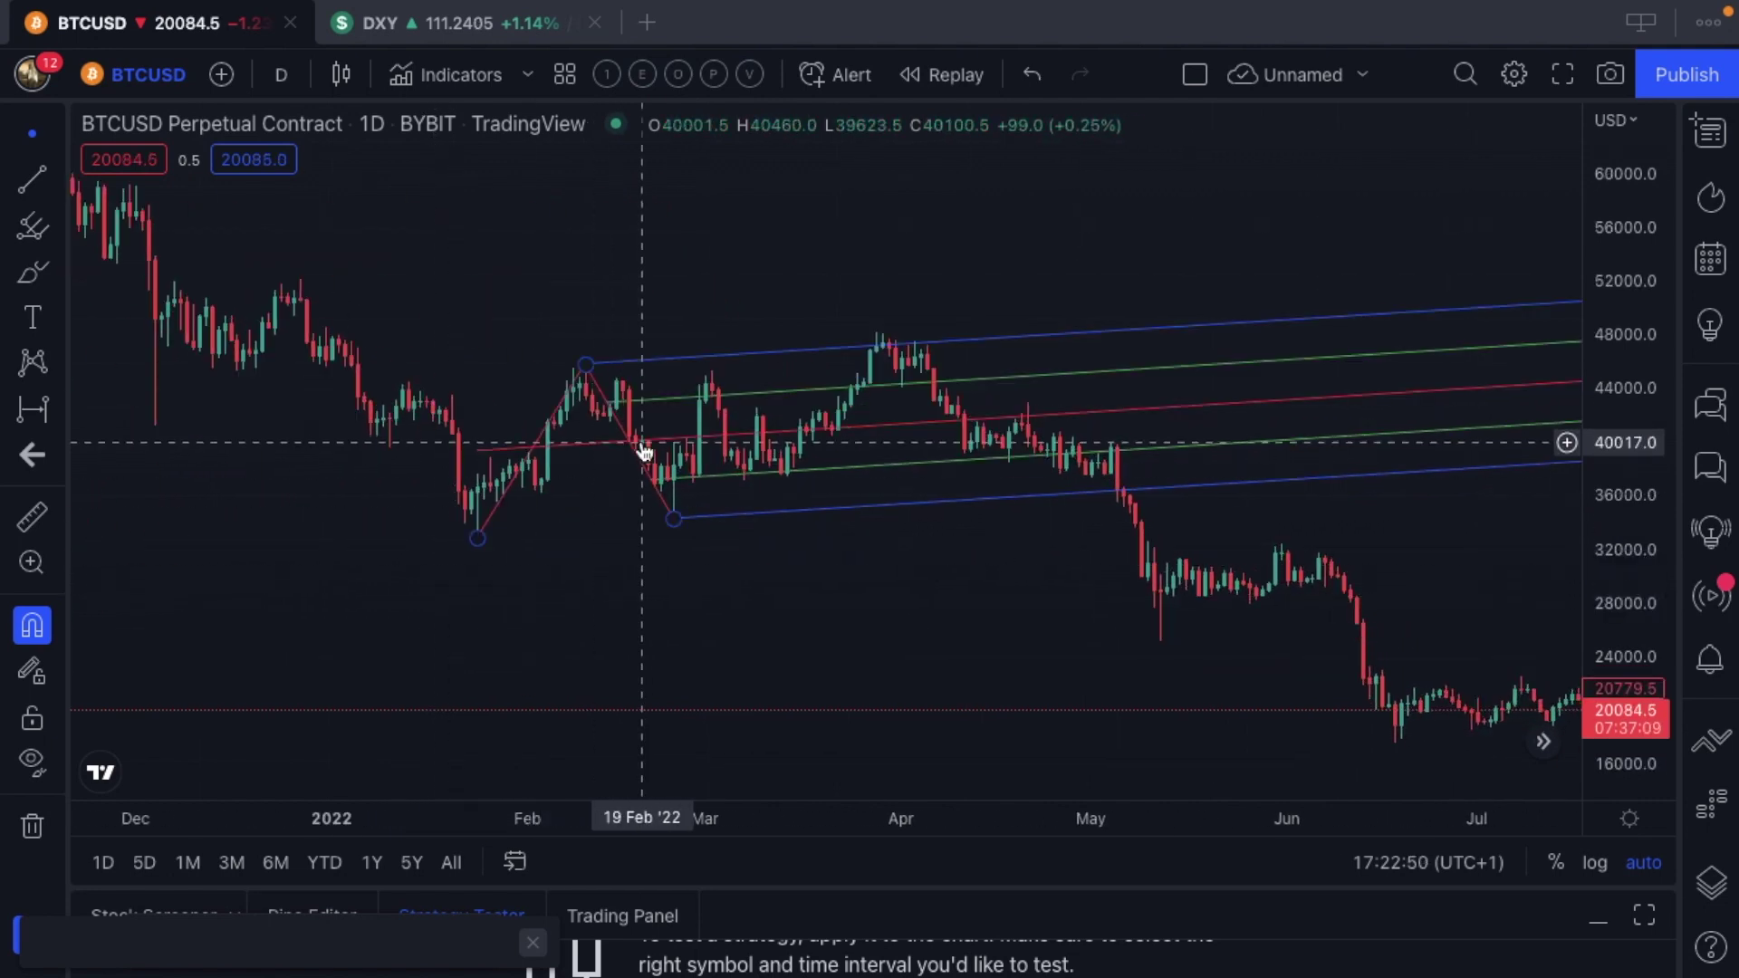
{"action": "scroll", "coordinate": [984, 389], "scroll_direction": "up", "scroll_amount": 5}
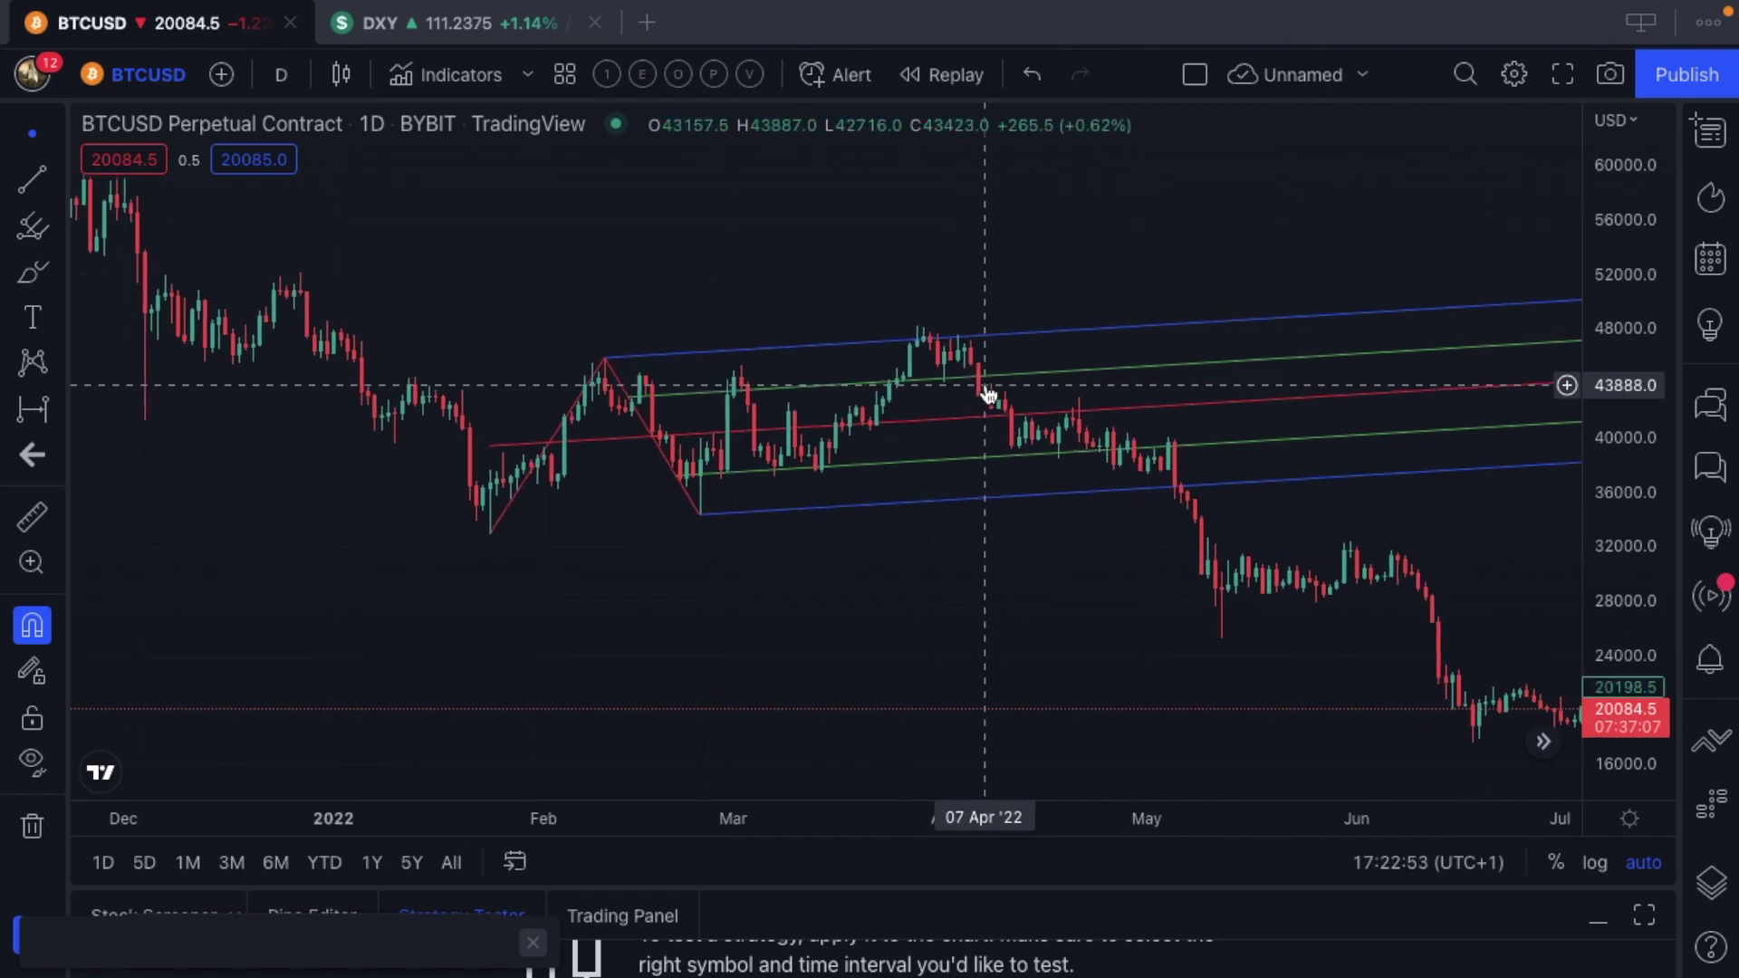
{"action": "scroll", "coordinate": [986, 387], "scroll_direction": "left", "scroll_amount": 10}
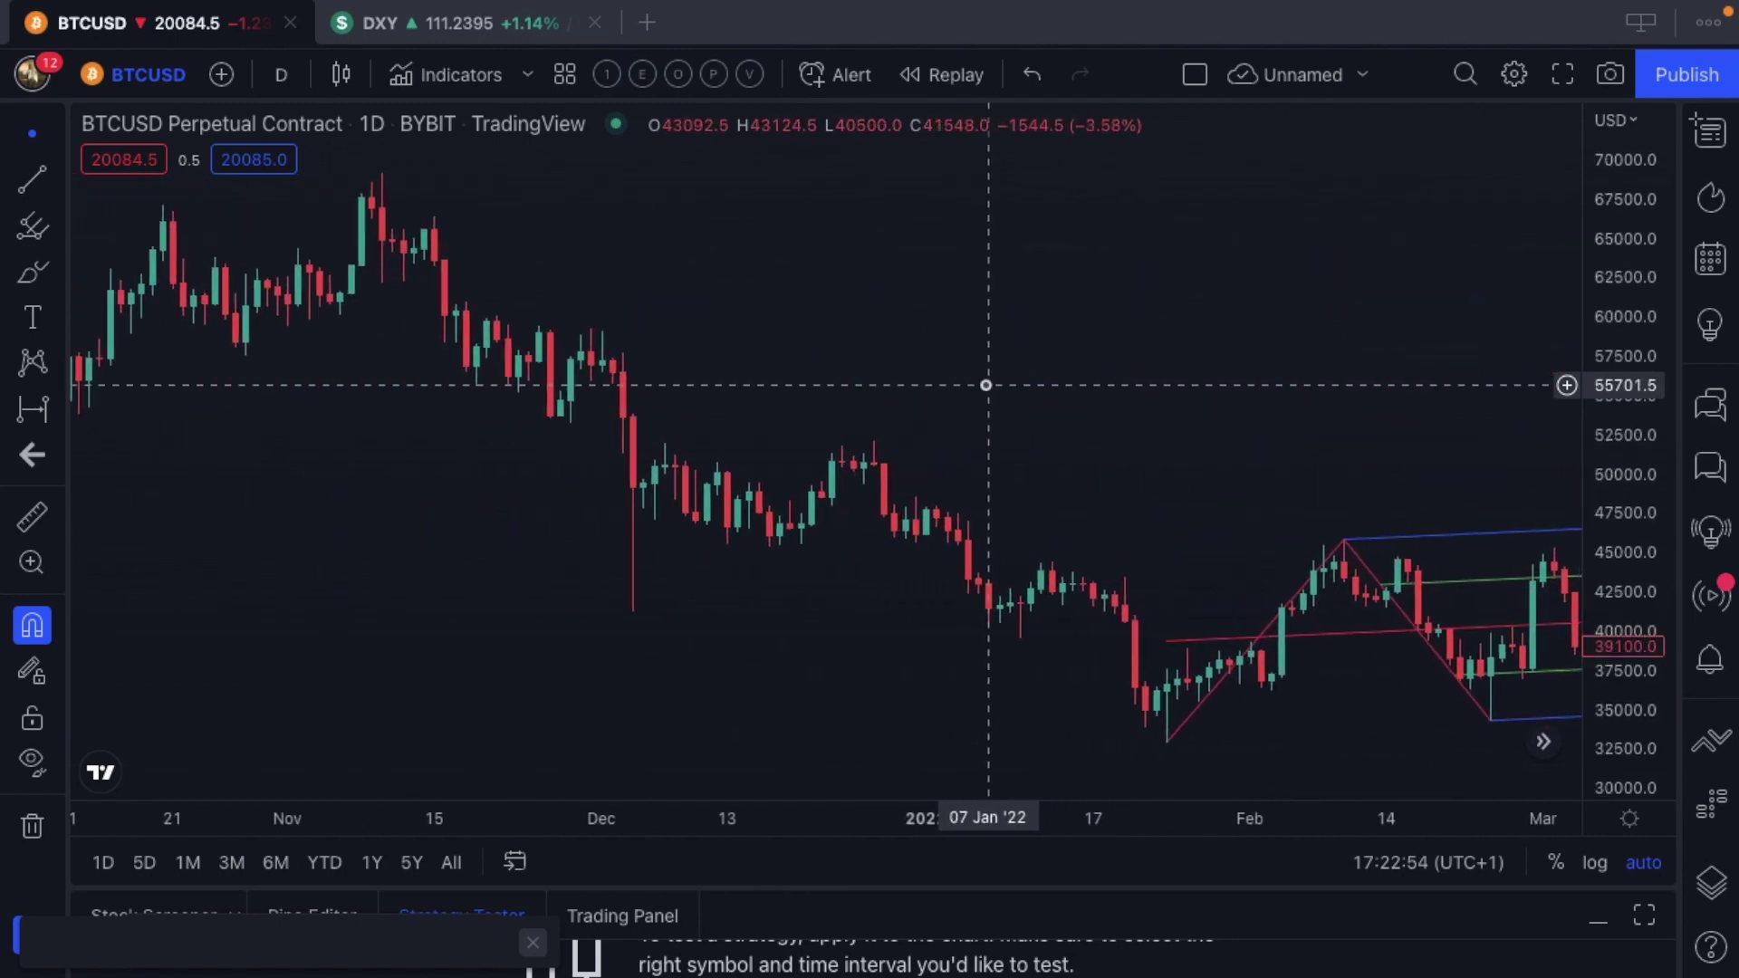
{"action": "scroll", "coordinate": [985, 385], "scroll_direction": "right", "scroll_amount": 5}
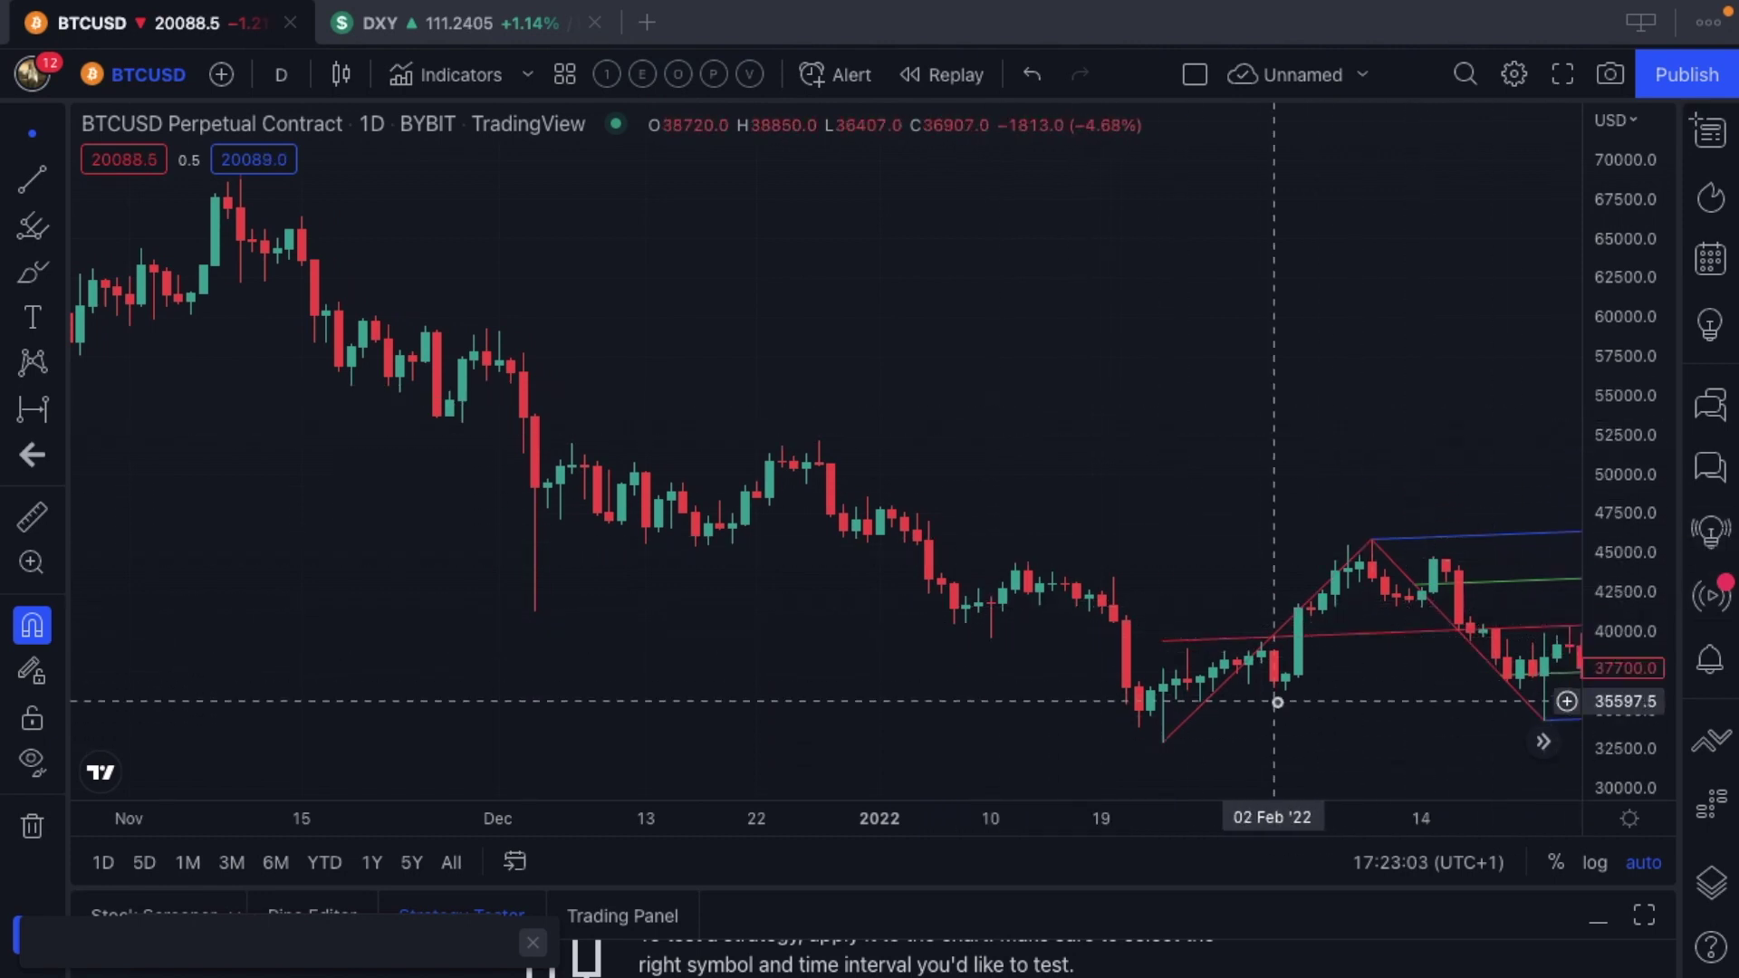
{"action": "scroll", "coordinate": [1277, 702], "scroll_direction": "down", "scroll_amount": 3}
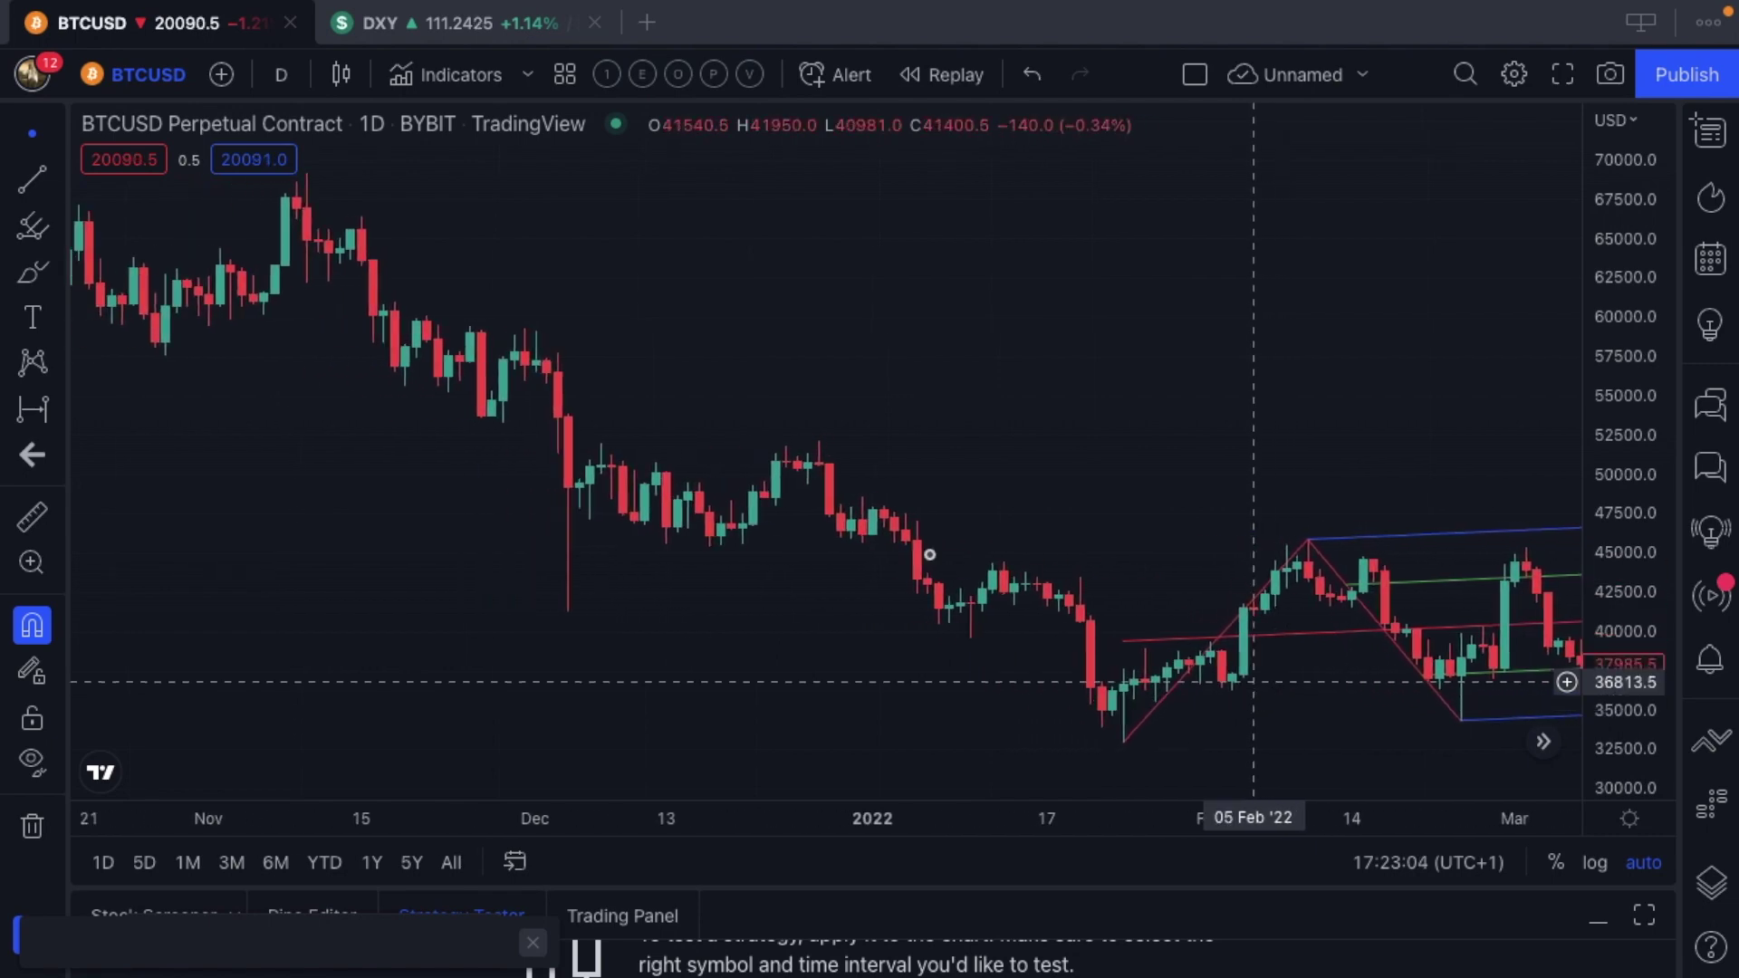
{"action": "scroll", "coordinate": [668, 652], "scroll_direction": "down", "scroll_amount": 5}
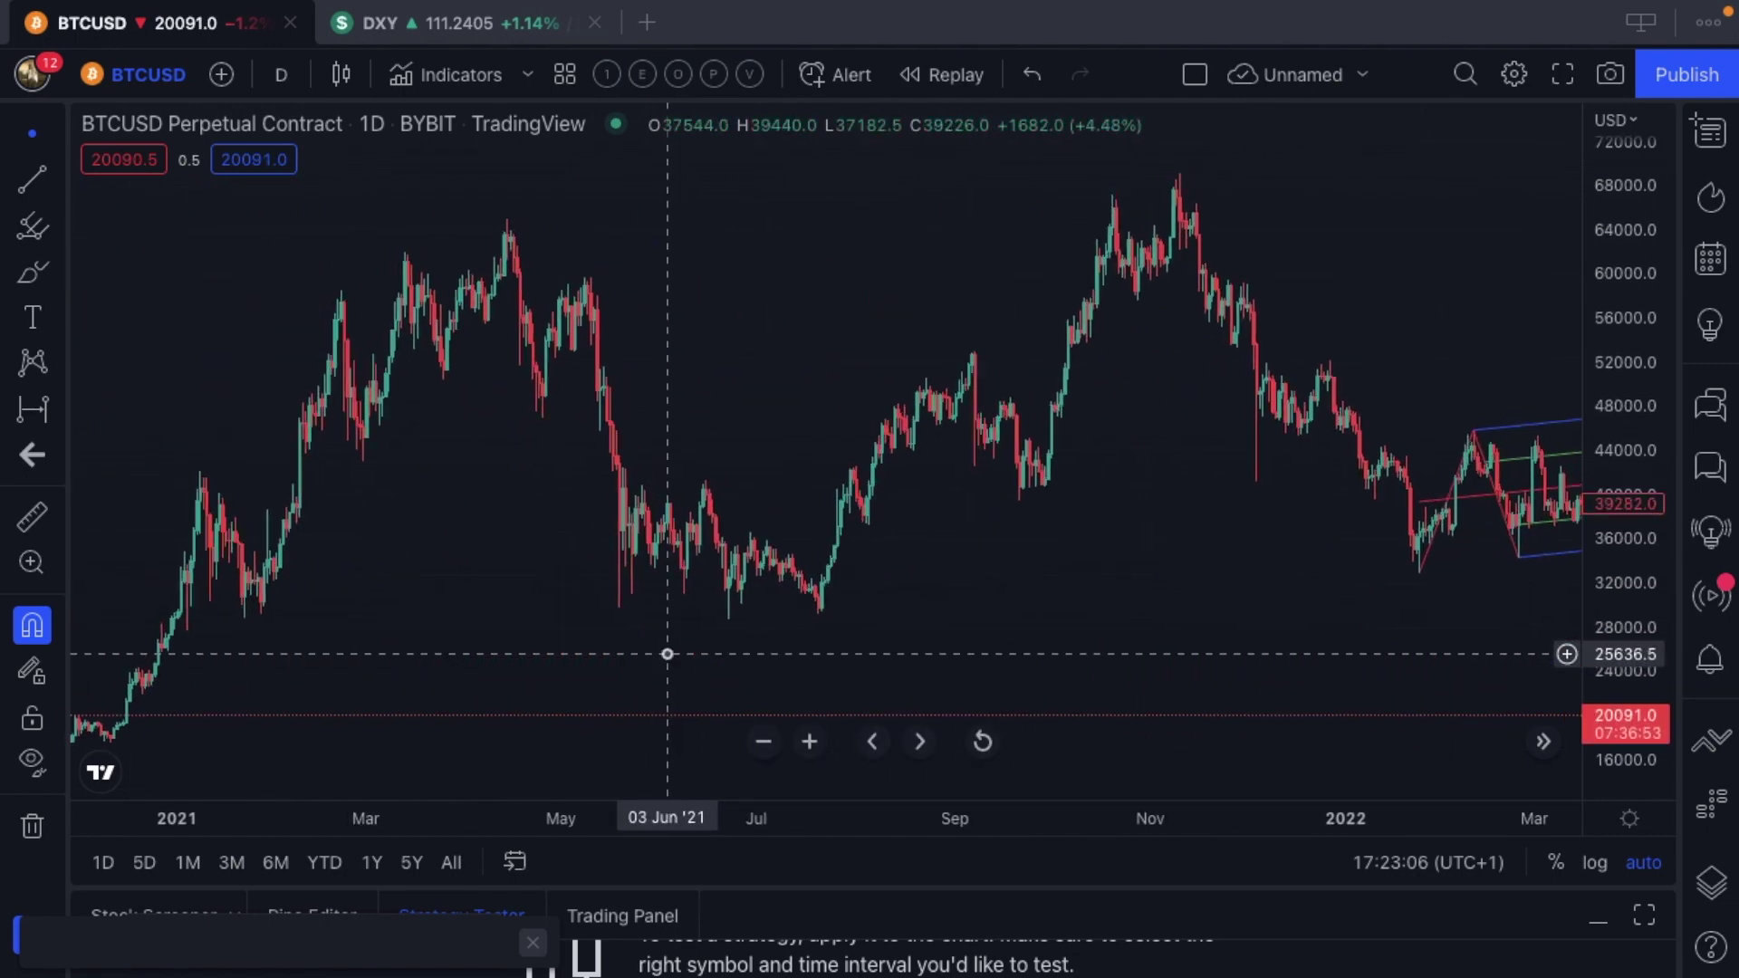
{"action": "scroll", "coordinate": [668, 652], "scroll_direction": "down", "scroll_amount": 1}
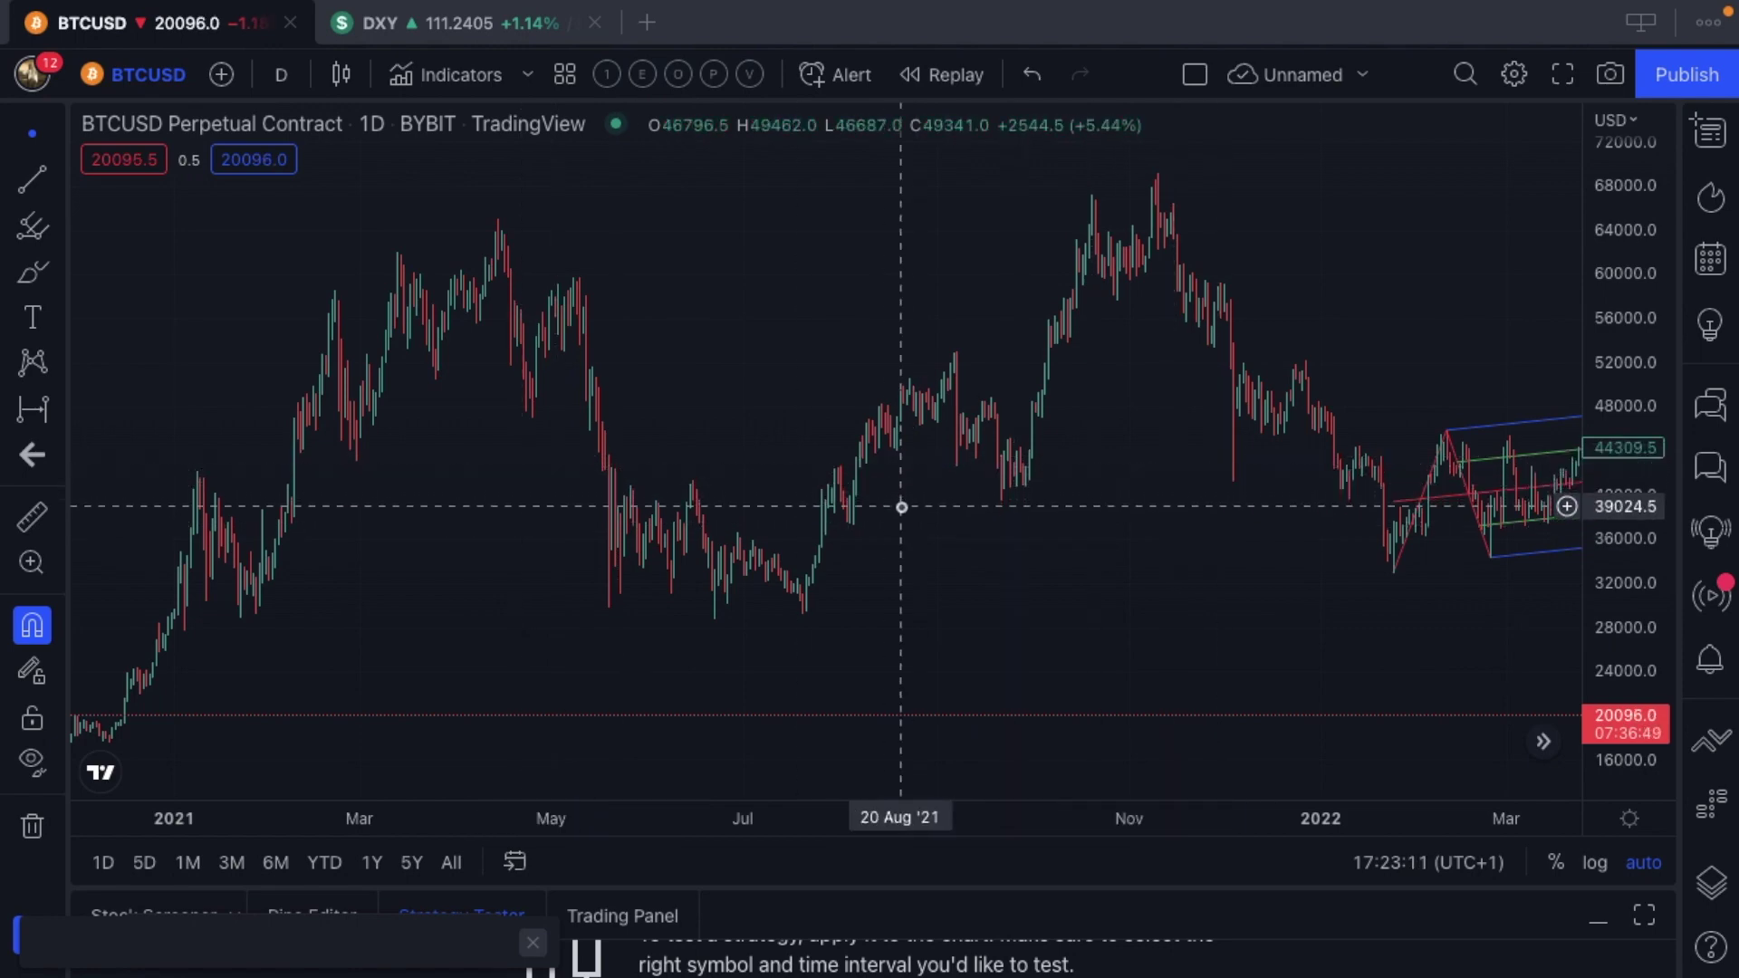
{"action": "scroll", "coordinate": [901, 508], "scroll_direction": "right", "scroll_amount": 10}
{"action": "scroll", "coordinate": [901, 508], "scroll_direction": "right", "scroll_amount": 10}
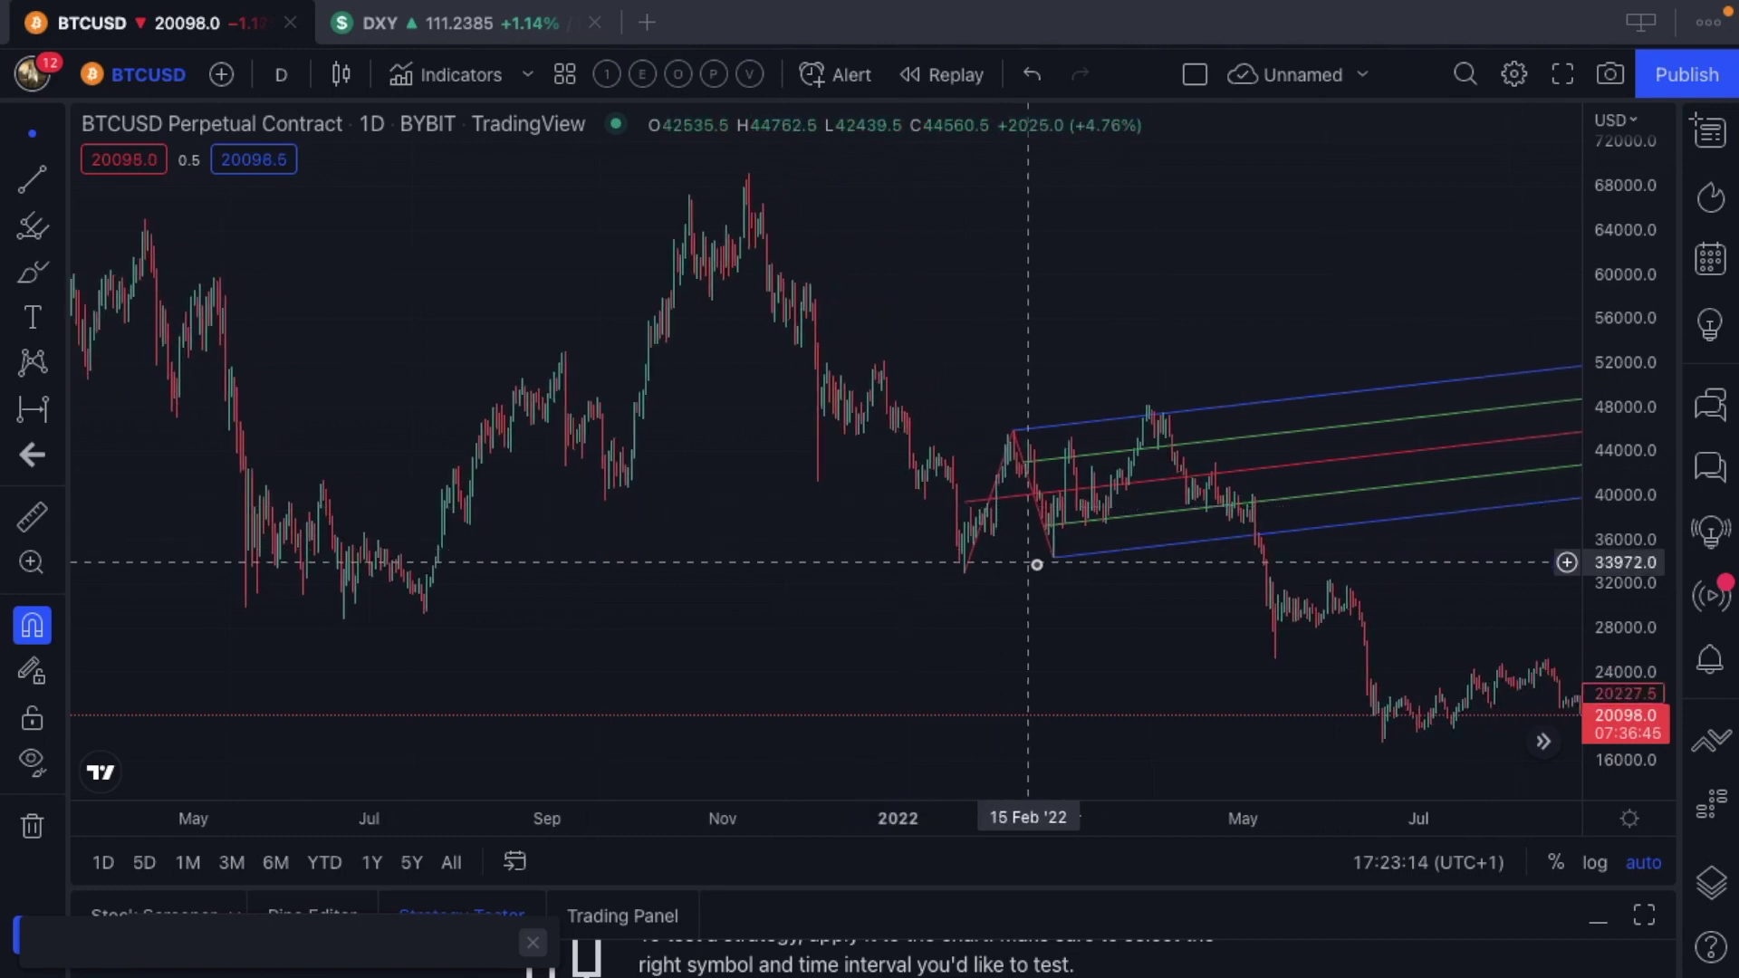
Turn on line extension for the Schiff Pitchfork so its lines project back into past price action
{"action": "left_click", "coordinate": [1088, 566]}
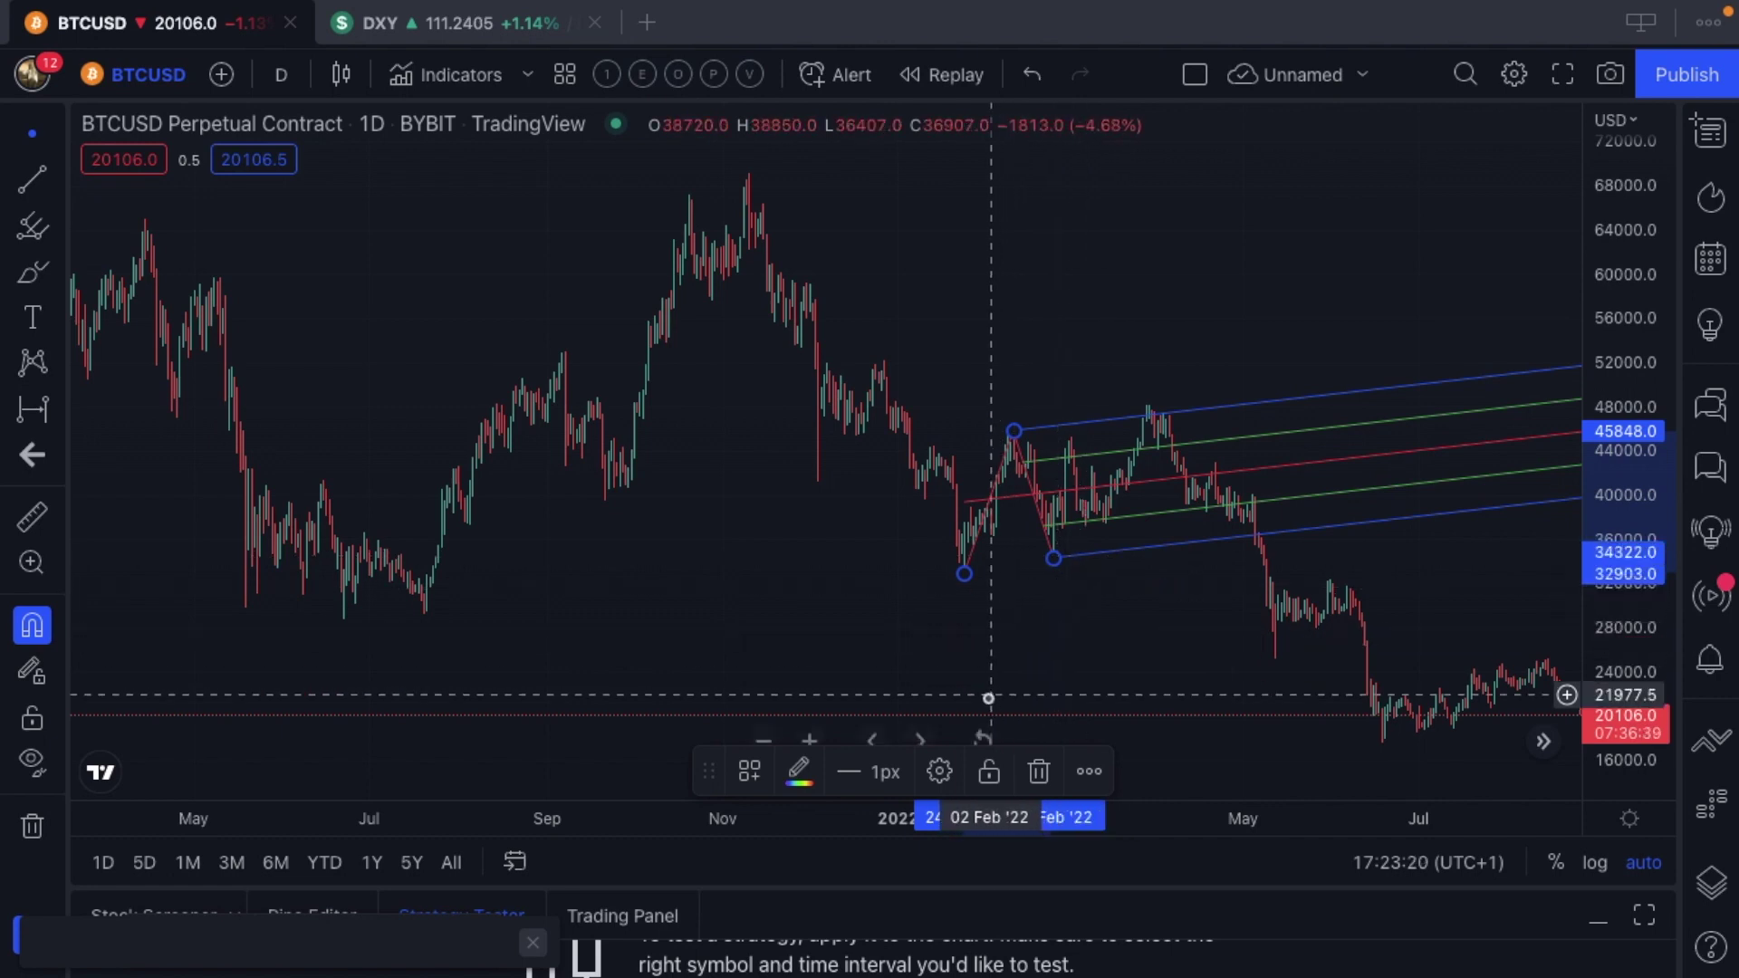
{"action": "left_click", "coordinate": [938, 777]}
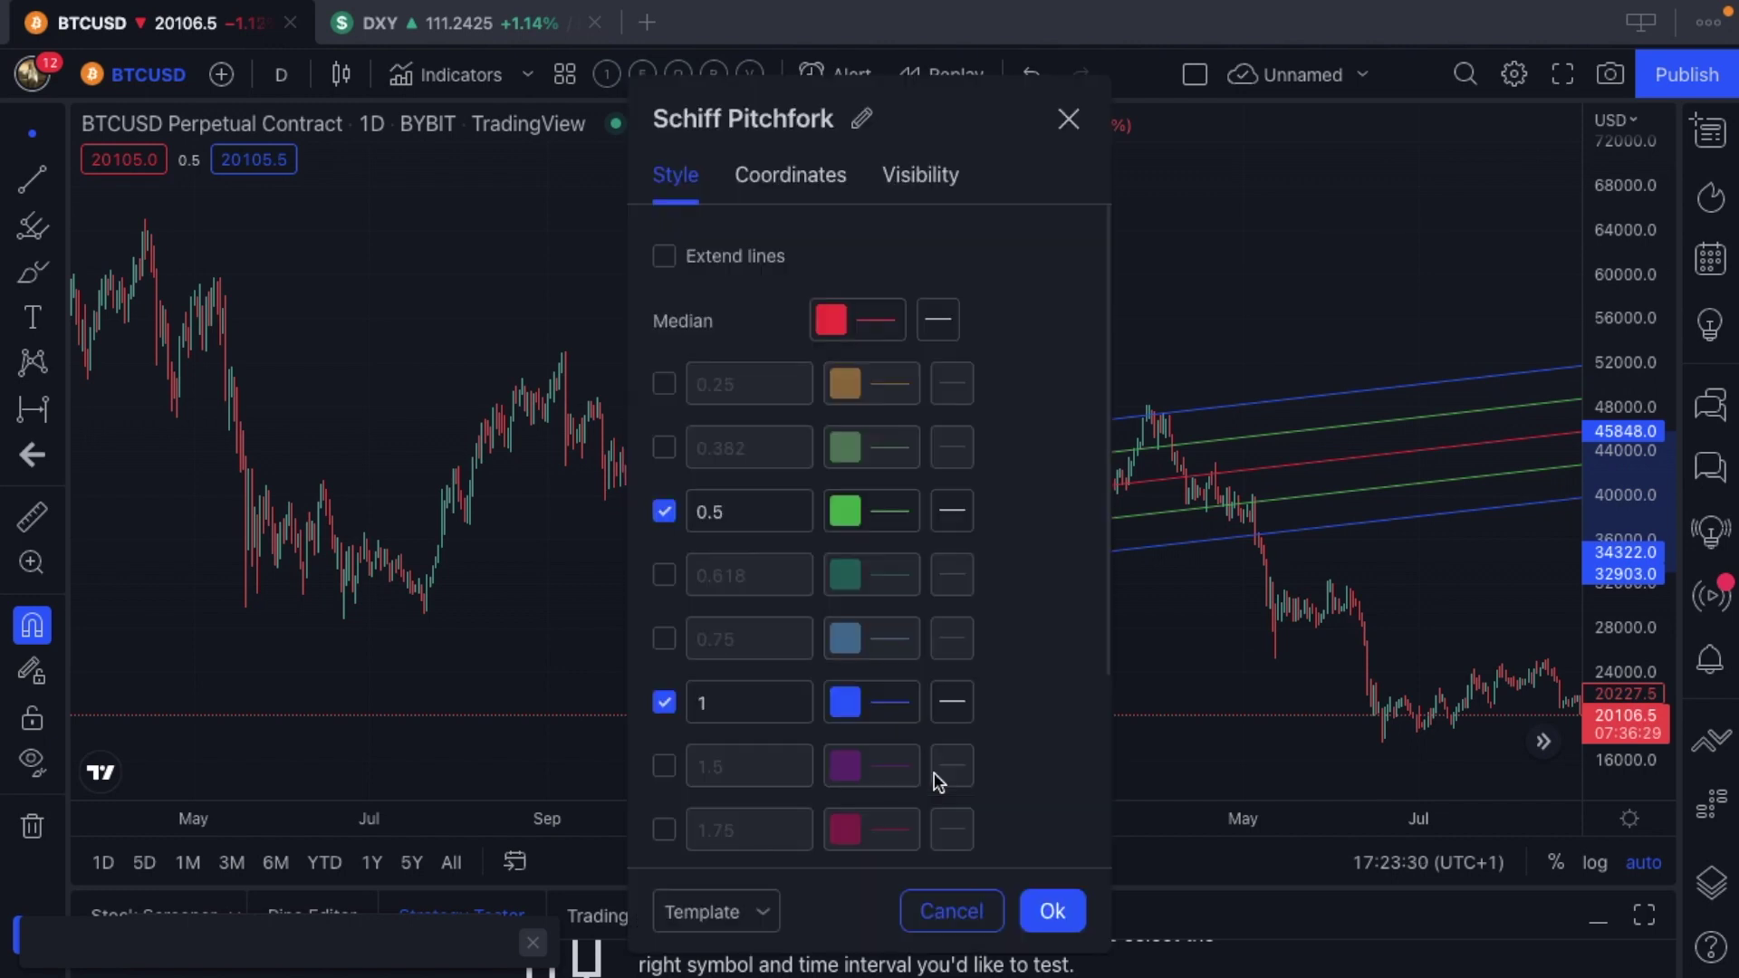
{"action": "left_click", "coordinate": [664, 256]}
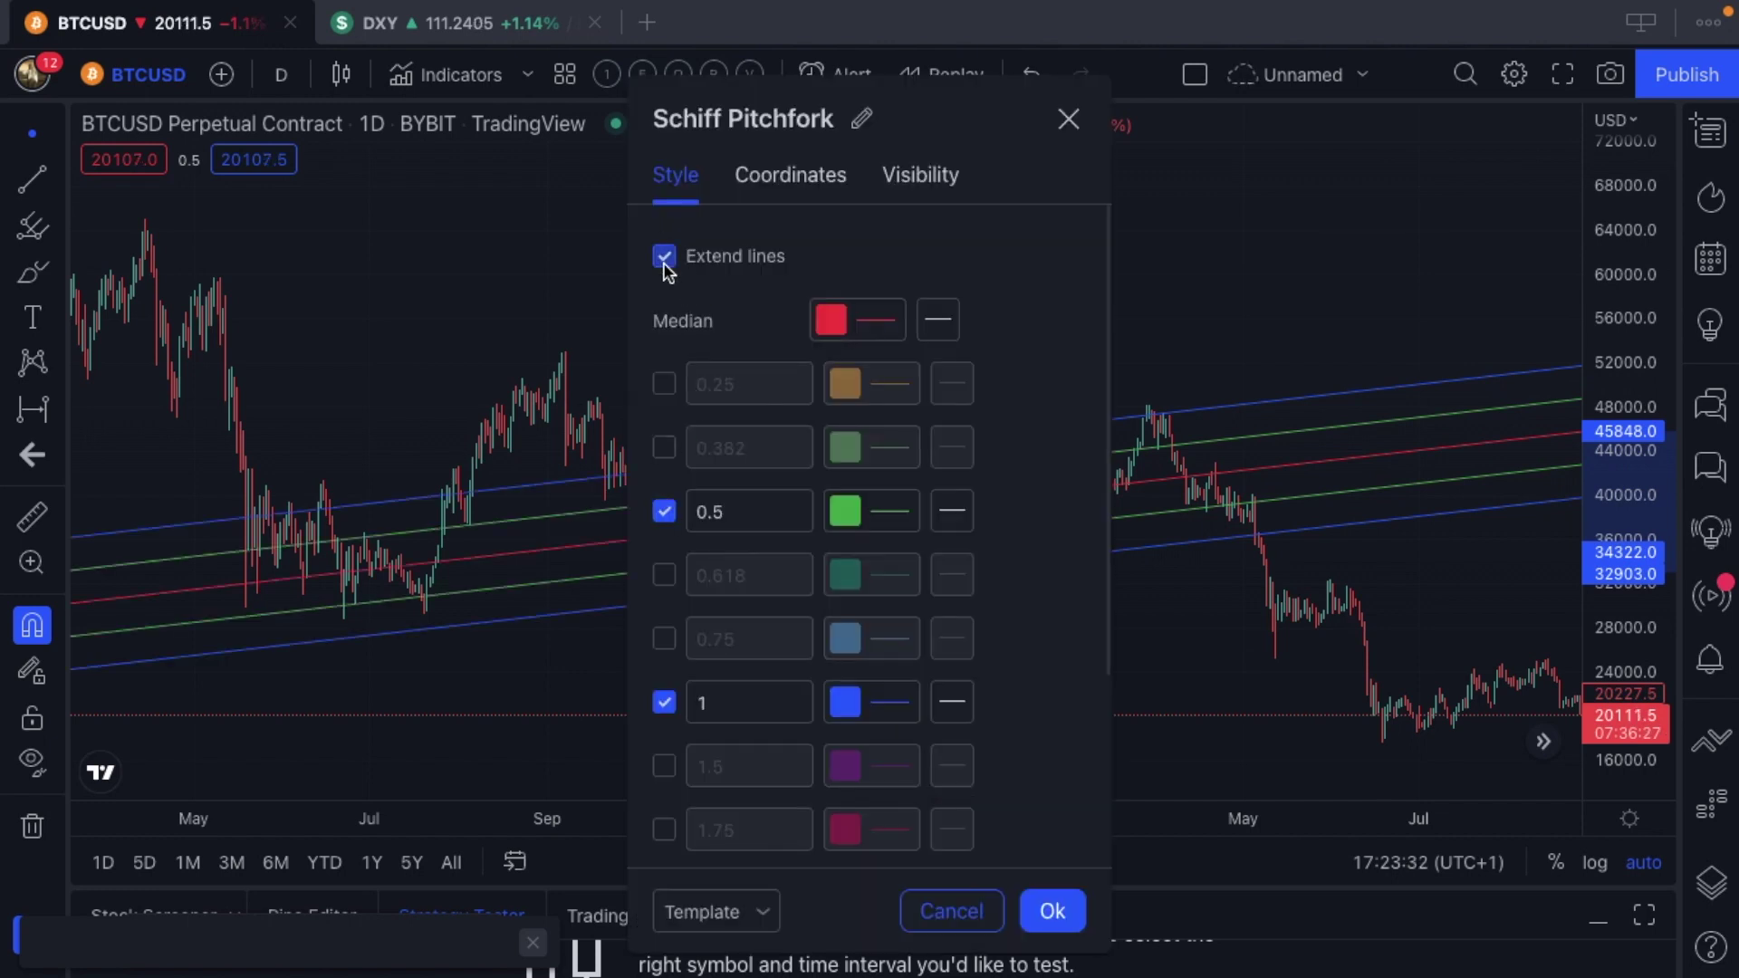
{"action": "left_click", "coordinate": [1069, 121]}
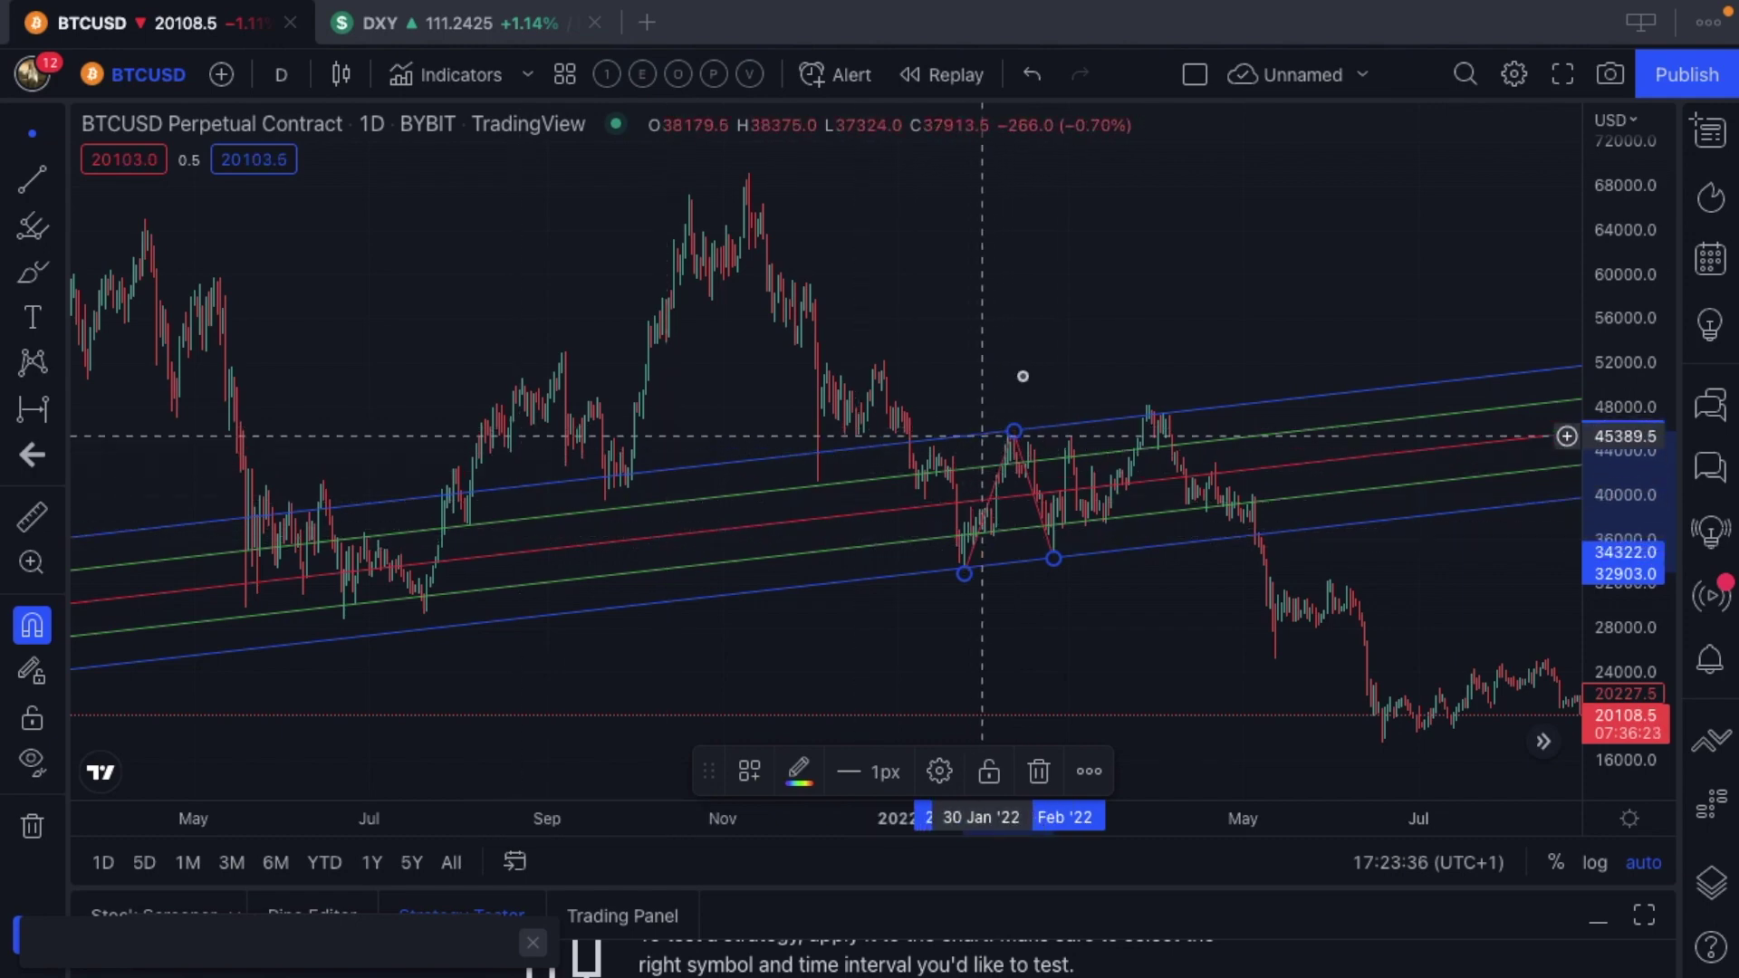
{"action": "left_click", "coordinate": [1032, 347]}
Examine how the 2021 price action reacts to the Schiff Pitchfork's backward-extended median, inner and outer lines
{"action": "scroll", "coordinate": [1032, 346], "scroll_direction": "left", "scroll_amount": 10}
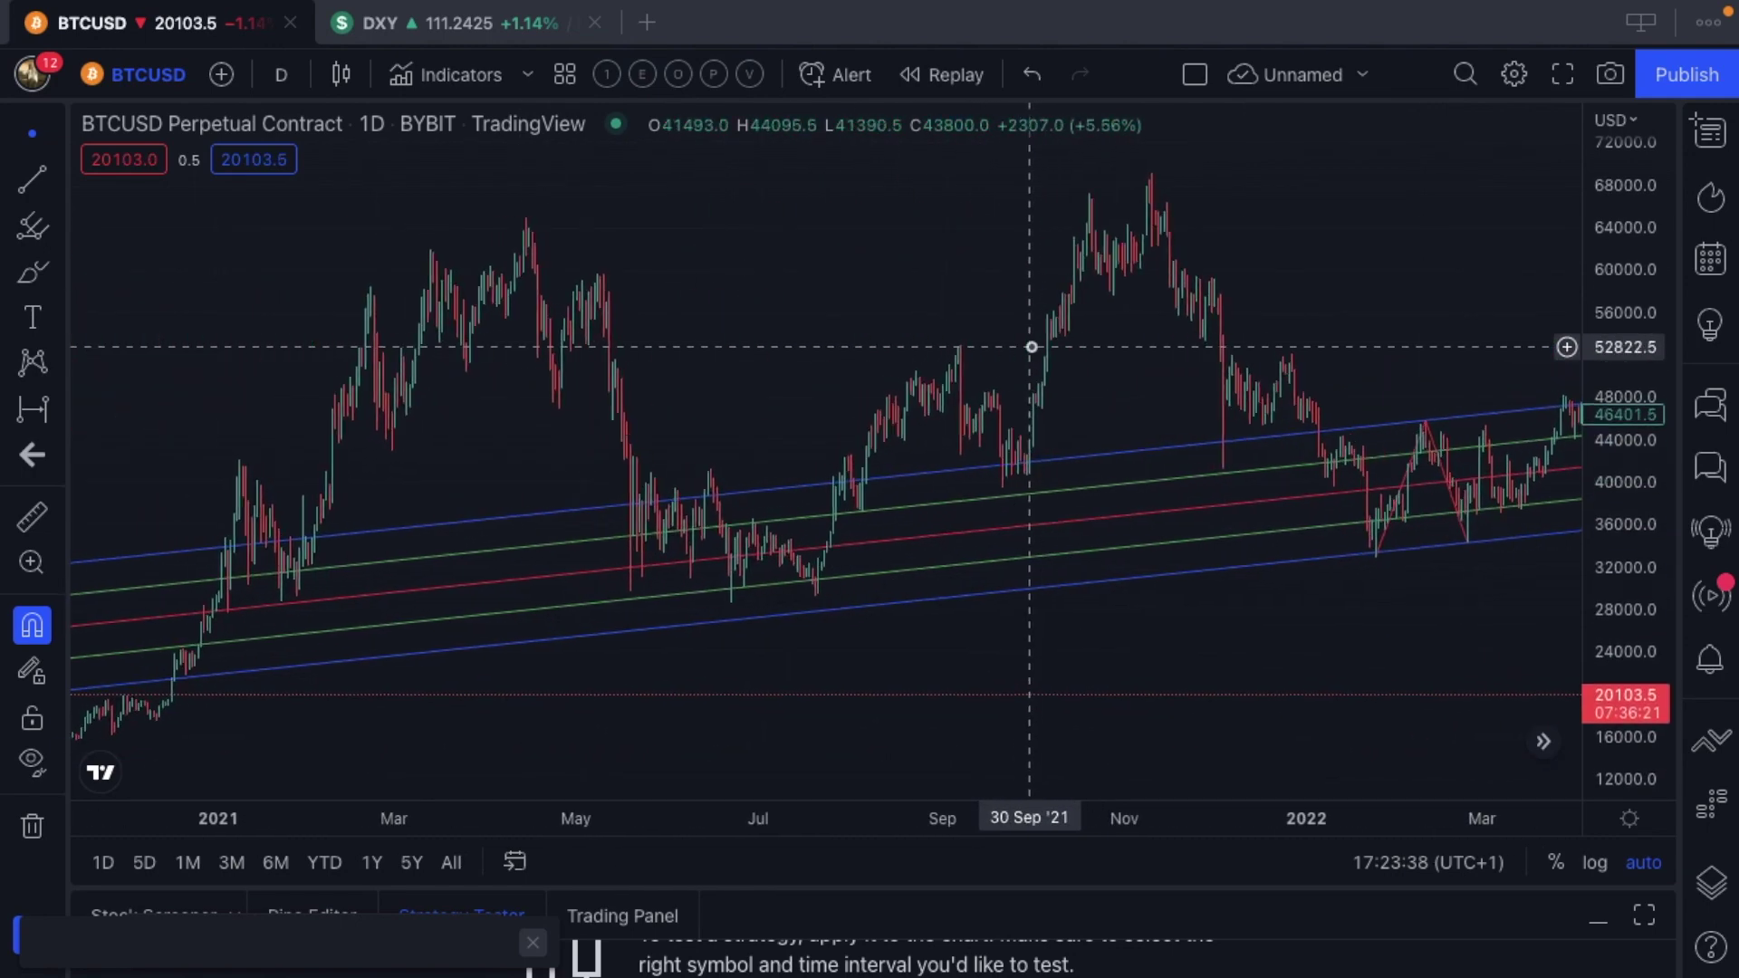
{"action": "scroll", "coordinate": [1032, 347], "scroll_direction": "up", "scroll_amount": 5}
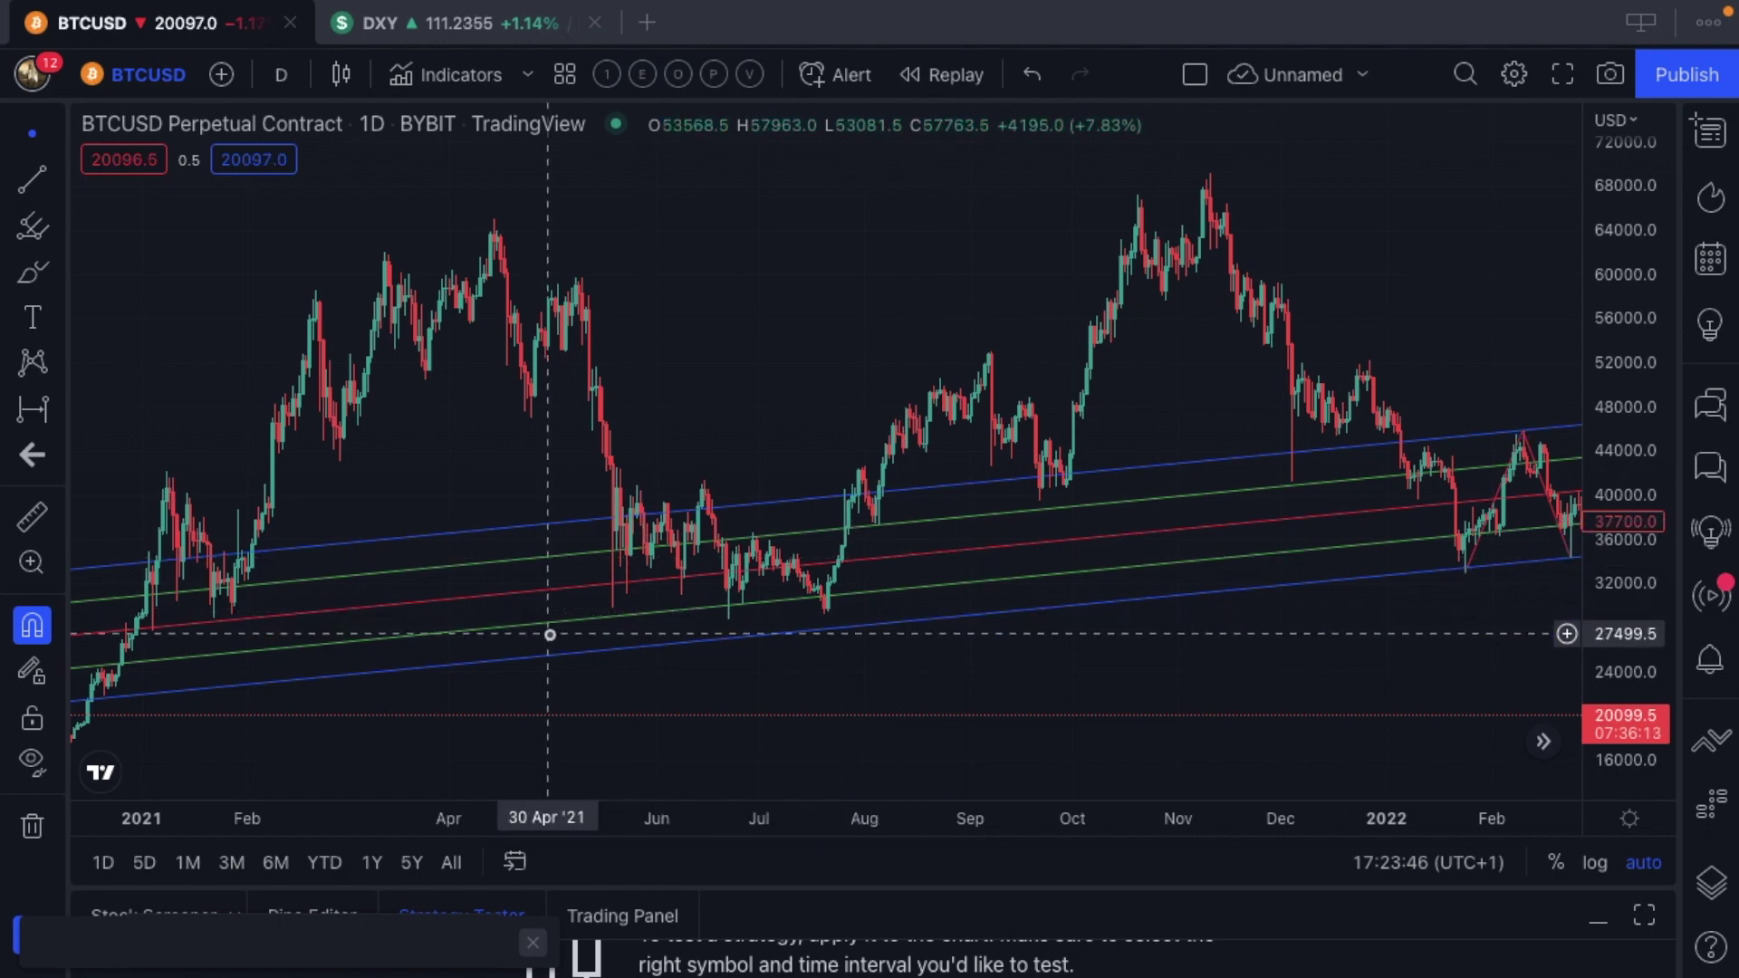
{"action": "scroll", "coordinate": [828, 519], "scroll_direction": "up", "scroll_amount": 3}
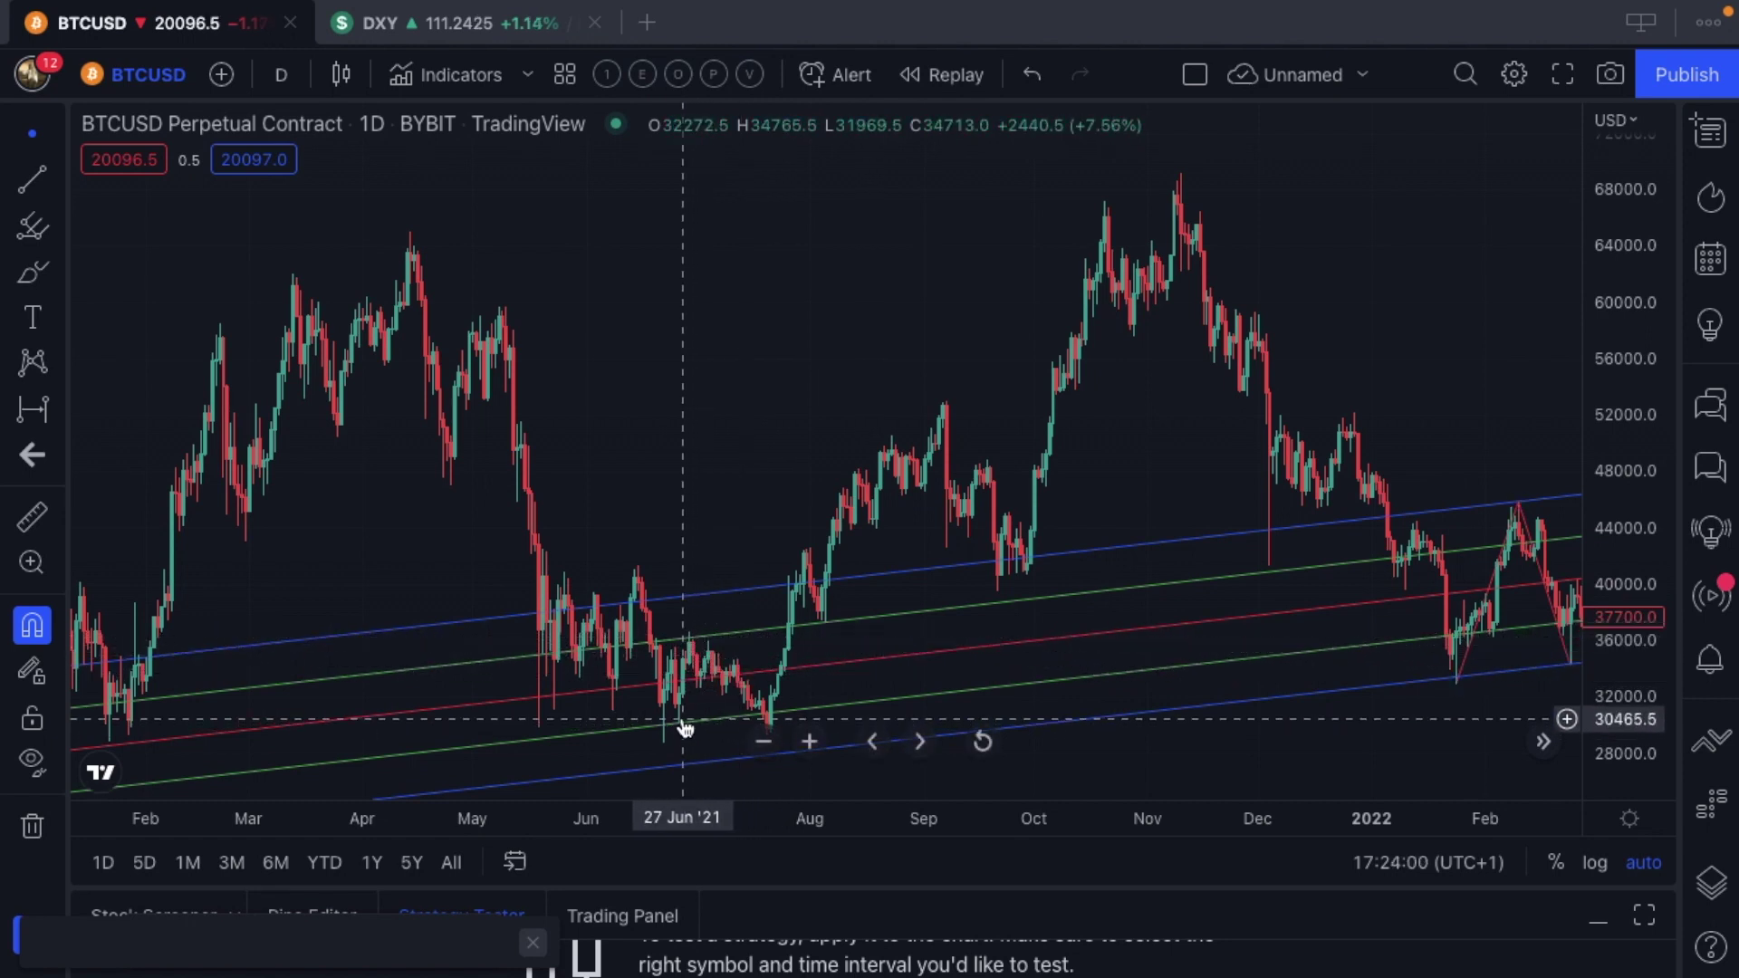
{"action": "scroll", "coordinate": [688, 732], "scroll_direction": "up", "scroll_amount": 2}
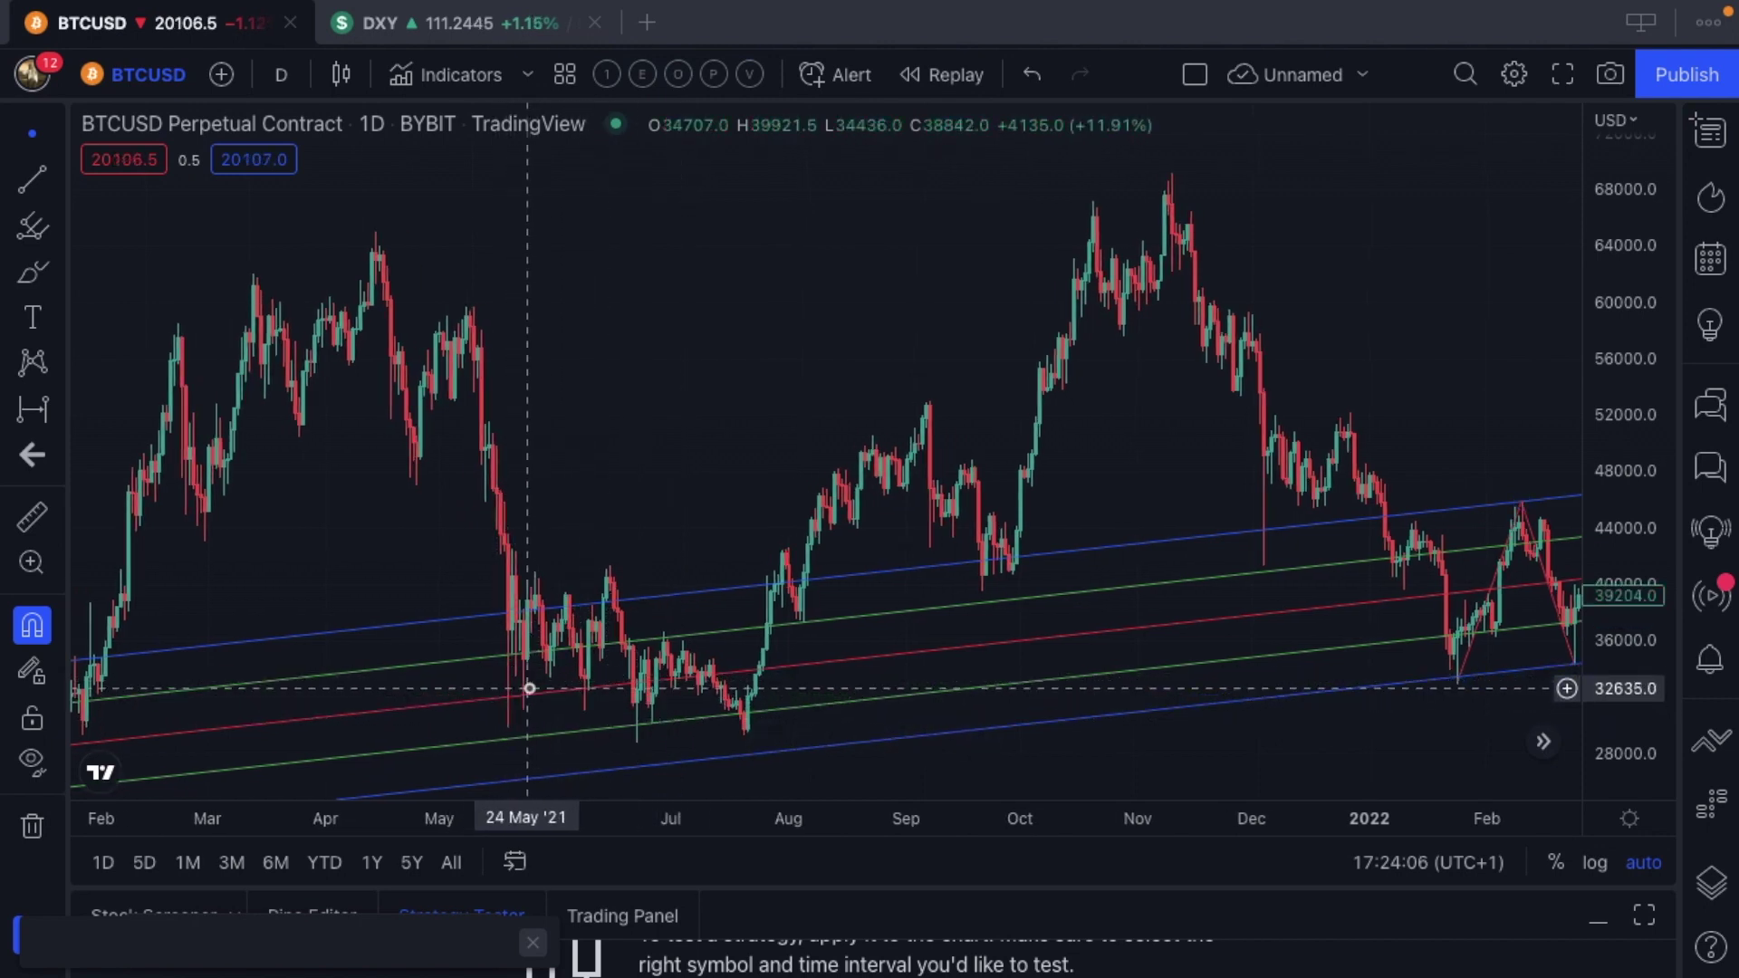
{"action": "scroll", "coordinate": [528, 688], "scroll_direction": "down", "scroll_amount": 5}
{"action": "scroll", "coordinate": [526, 689], "scroll_direction": "up", "scroll_amount": 3}
{"action": "scroll", "coordinate": [532, 697], "scroll_direction": "up", "scroll_amount": 3}
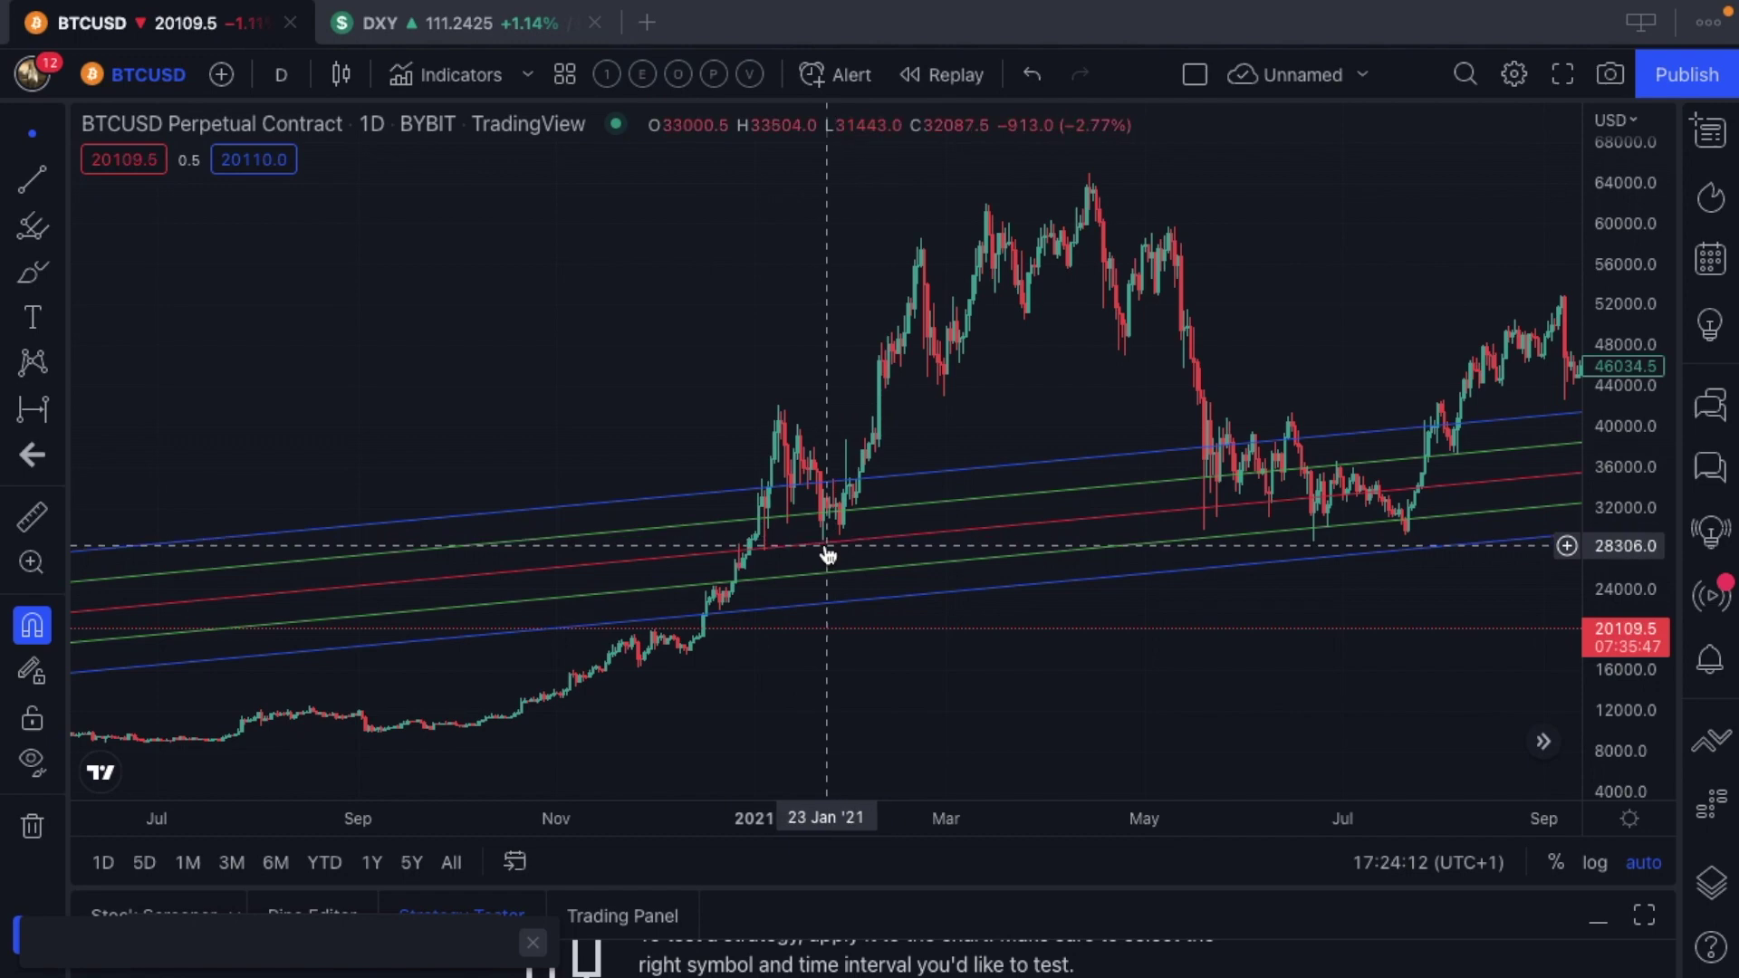
Compare the extended Schiff Pitchfork lines with price from 2019 and 2020, and return to the 2022 price action
{"action": "scroll", "coordinate": [827, 554], "scroll_direction": "down", "scroll_amount": 2}
{"action": "scroll", "coordinate": [825, 546], "scroll_direction": "left", "scroll_amount": 15}
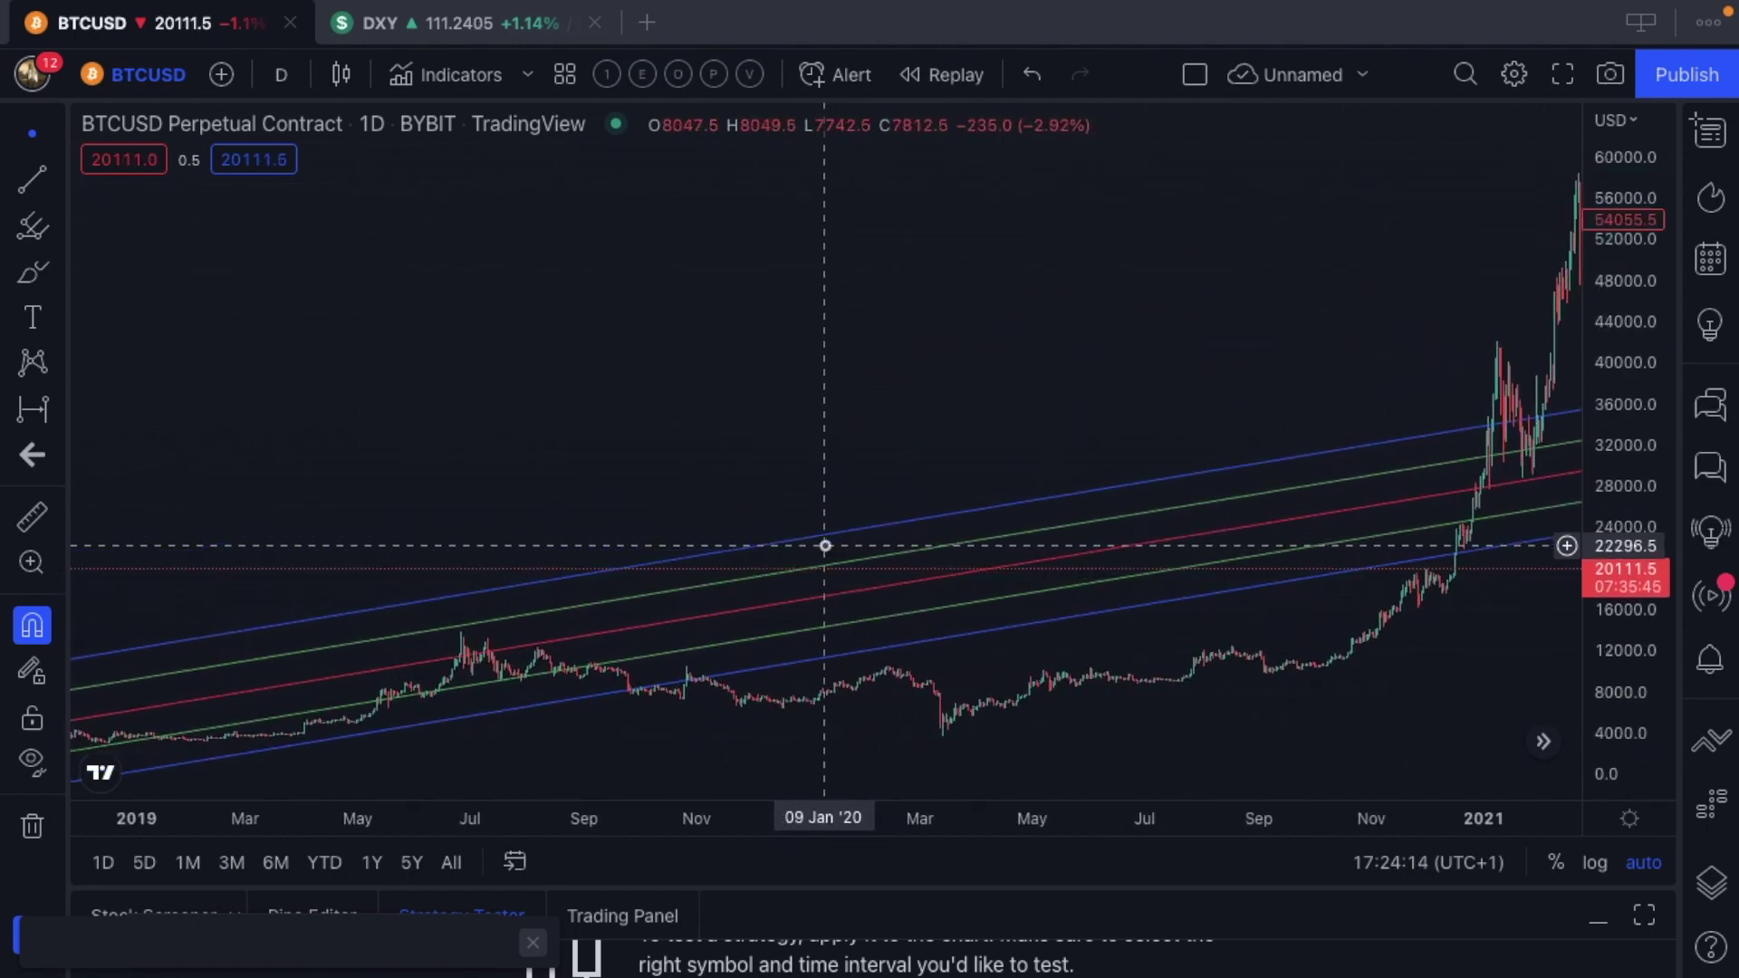
{"action": "scroll", "coordinate": [825, 546], "scroll_direction": "up", "scroll_amount": 2}
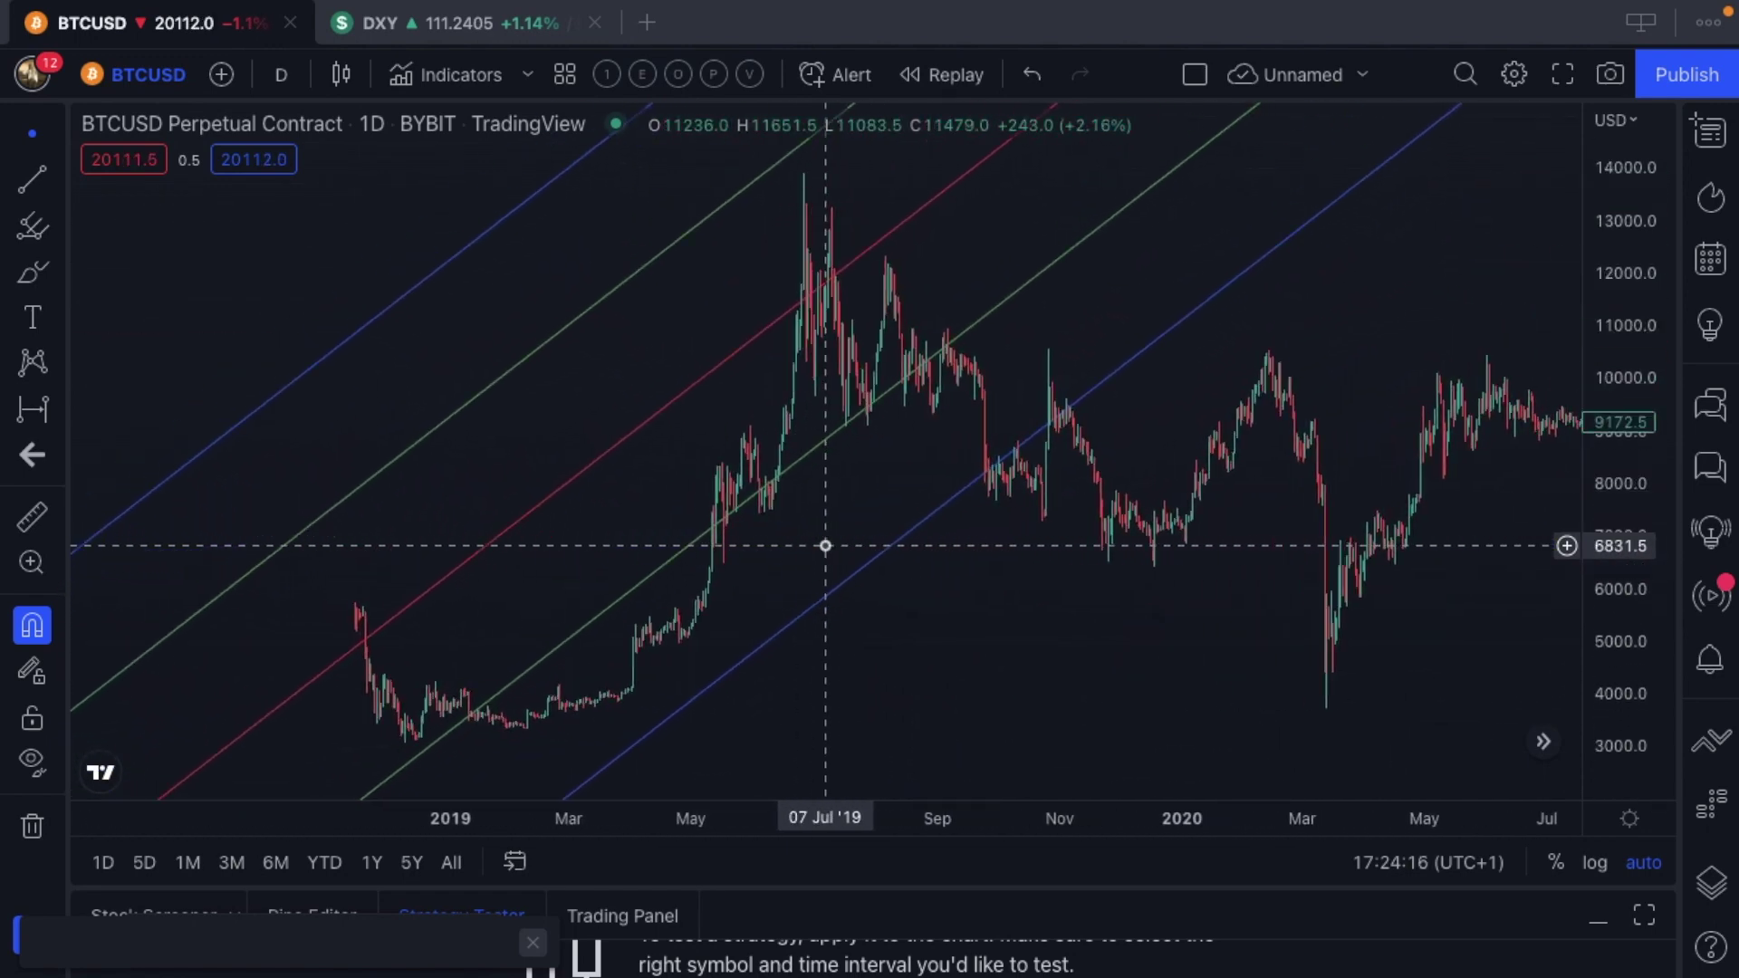
{"action": "scroll", "coordinate": [1144, 346], "scroll_direction": "down", "scroll_amount": 3}
{"action": "scroll", "coordinate": [1145, 345], "scroll_direction": "up", "scroll_amount": 4}
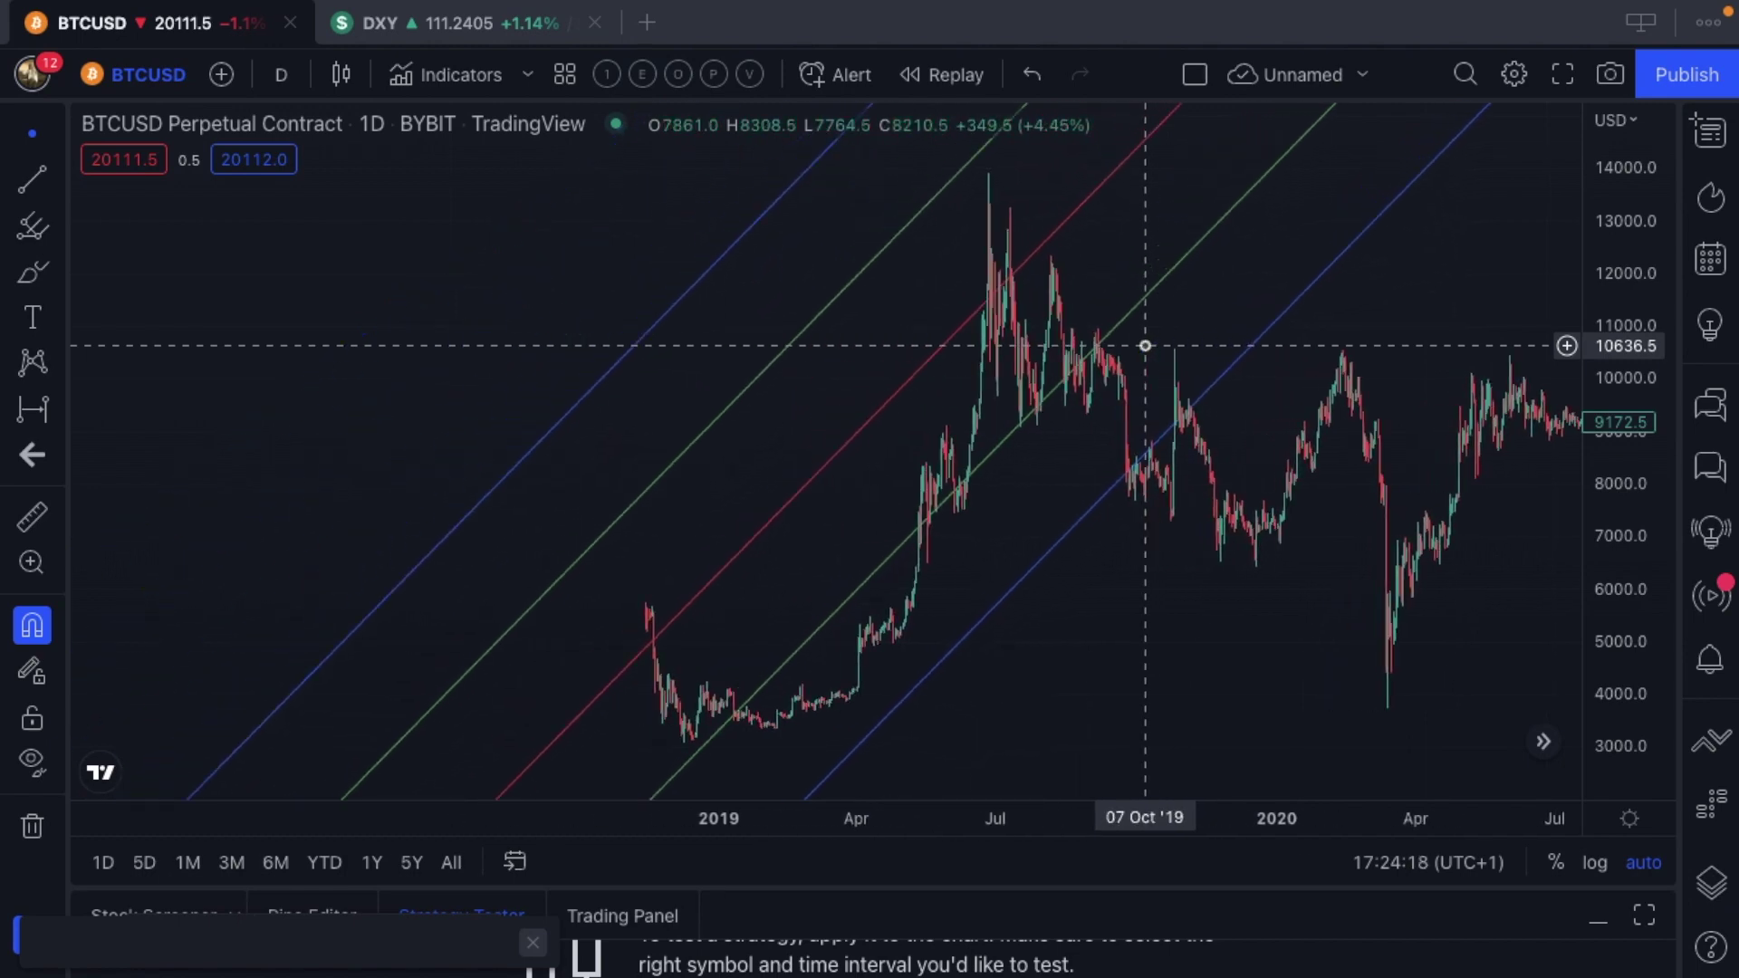
{"action": "scroll", "coordinate": [1145, 346], "scroll_direction": "up", "scroll_amount": 4}
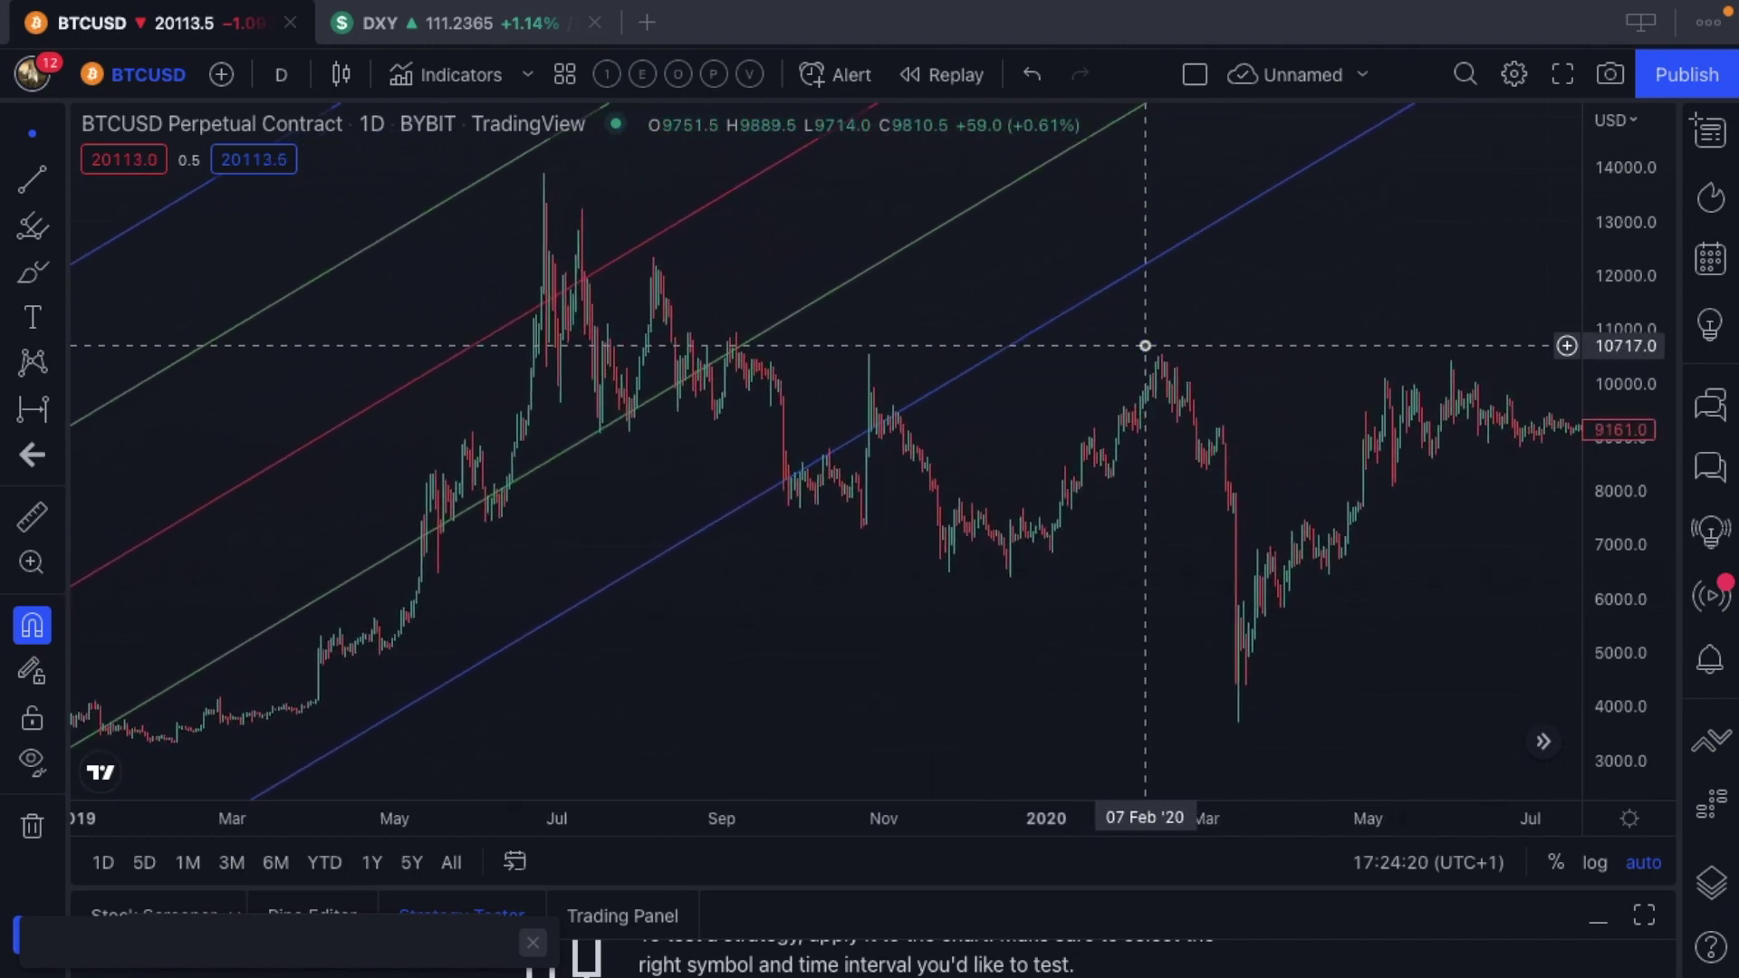
{"action": "scroll", "coordinate": [1307, 257], "scroll_direction": "right", "scroll_amount": 15}
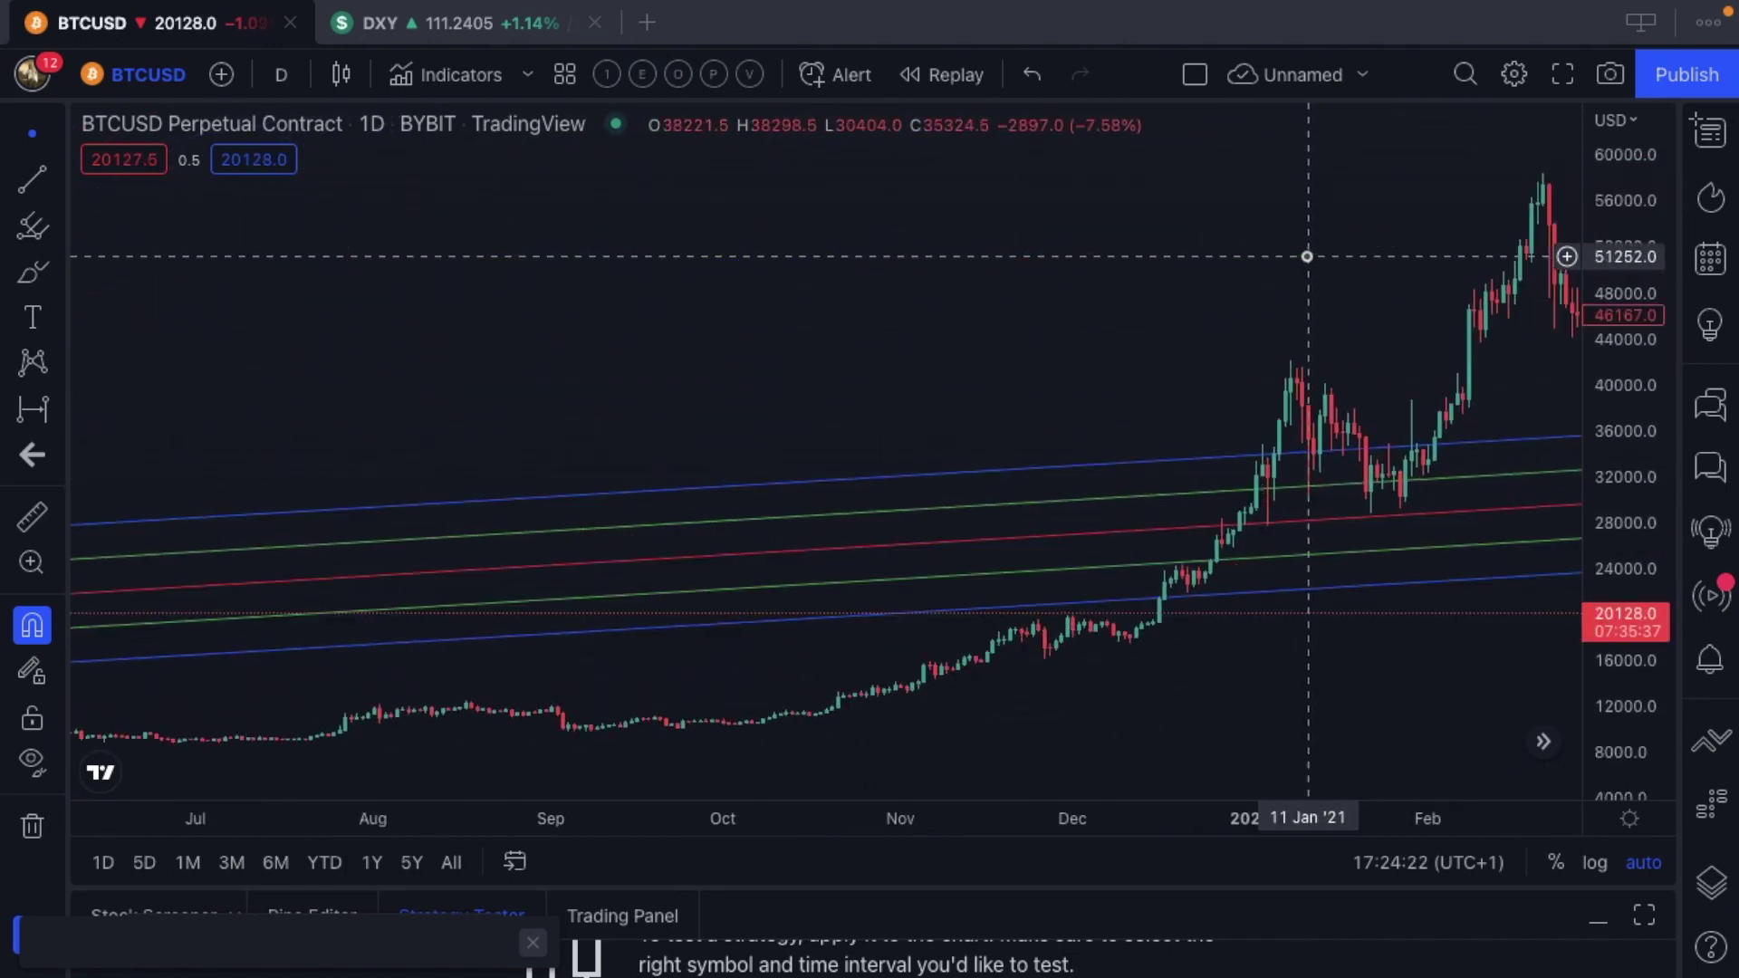
{"action": "scroll", "coordinate": [1307, 258], "scroll_direction": "right", "scroll_amount": 15}
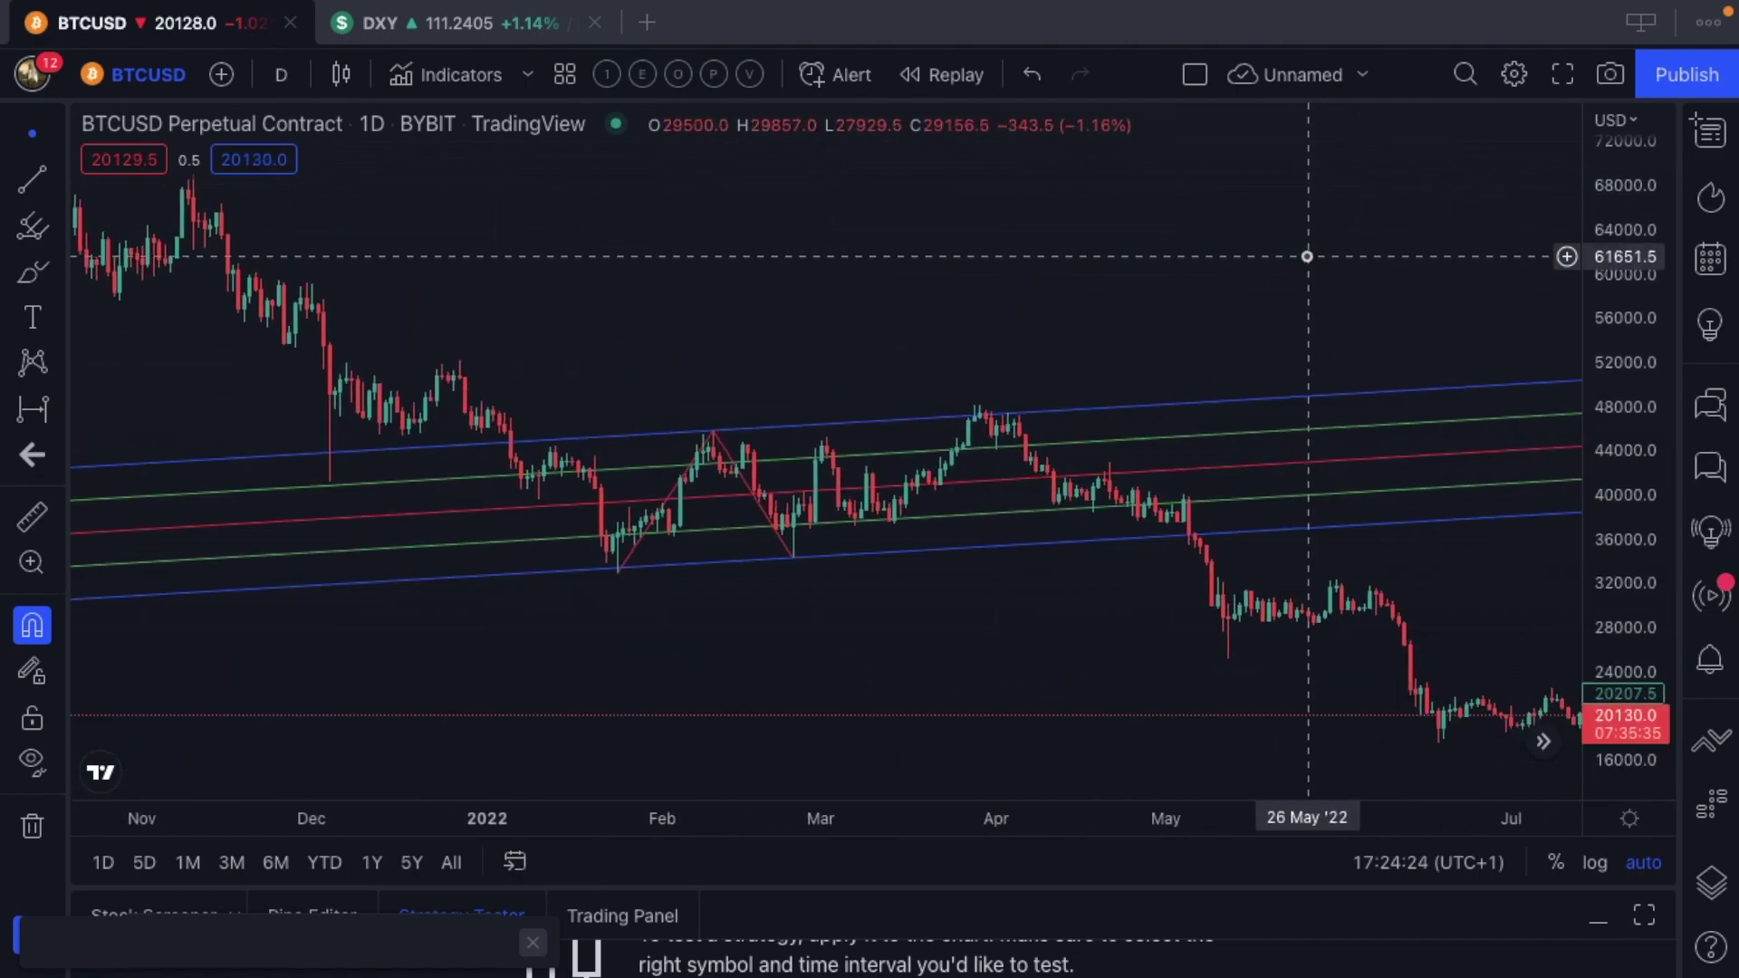
{"action": "scroll", "coordinate": [1307, 257], "scroll_direction": "right", "scroll_amount": 6}
{"action": "scroll", "coordinate": [1307, 258], "scroll_direction": "left", "scroll_amount": 15}
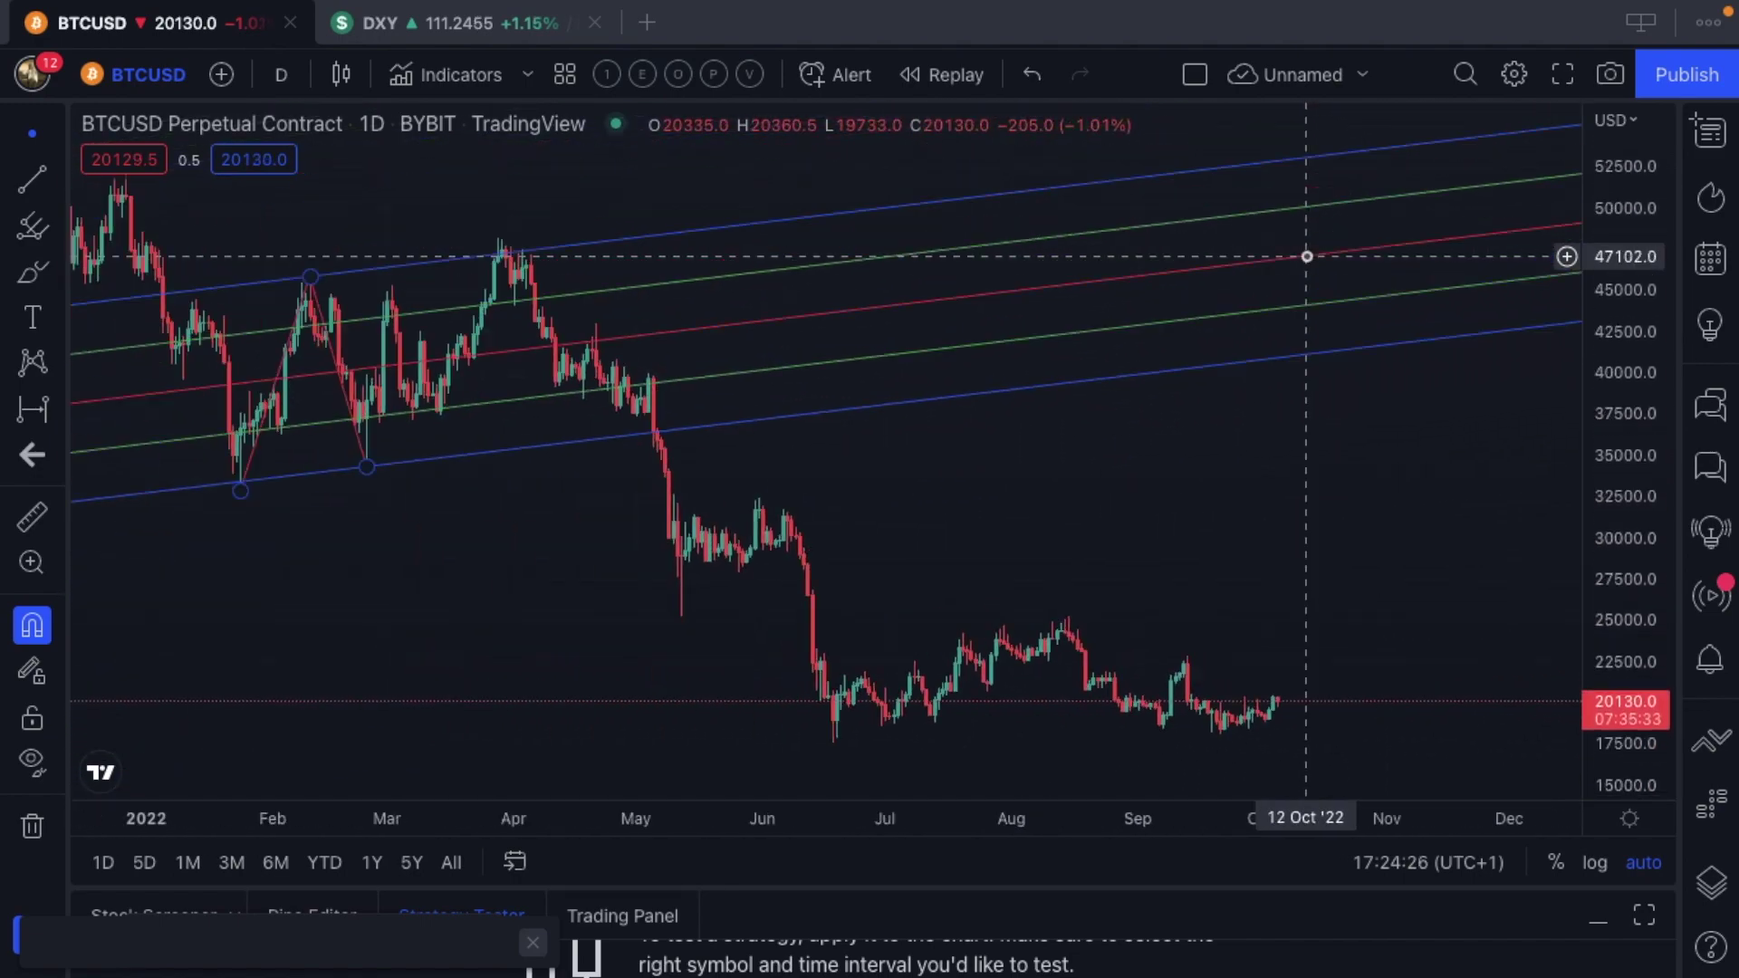
{"action": "scroll", "coordinate": [1307, 257], "scroll_direction": "left", "scroll_amount": 15}
{"action": "scroll", "coordinate": [1307, 257], "scroll_direction": "right", "scroll_amount": 15}
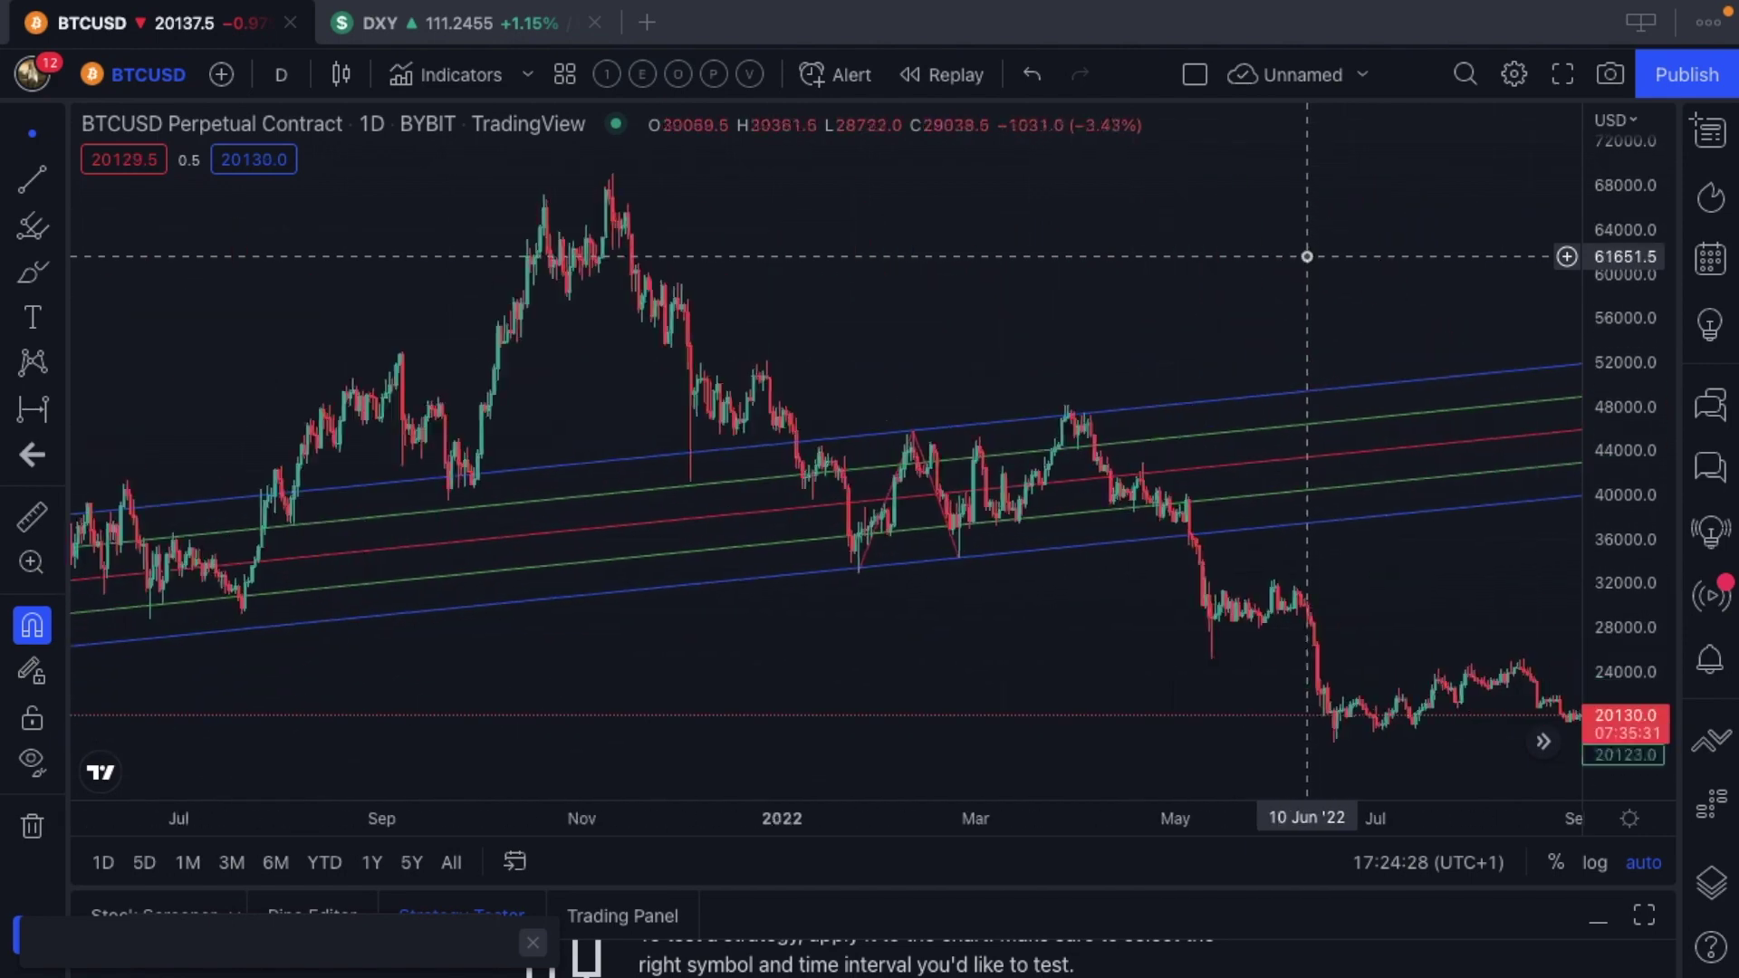
Turn off line extension for the Schiff Pitchfork
{"action": "left_click", "coordinate": [985, 565]}
{"action": "left_click", "coordinate": [942, 782]}
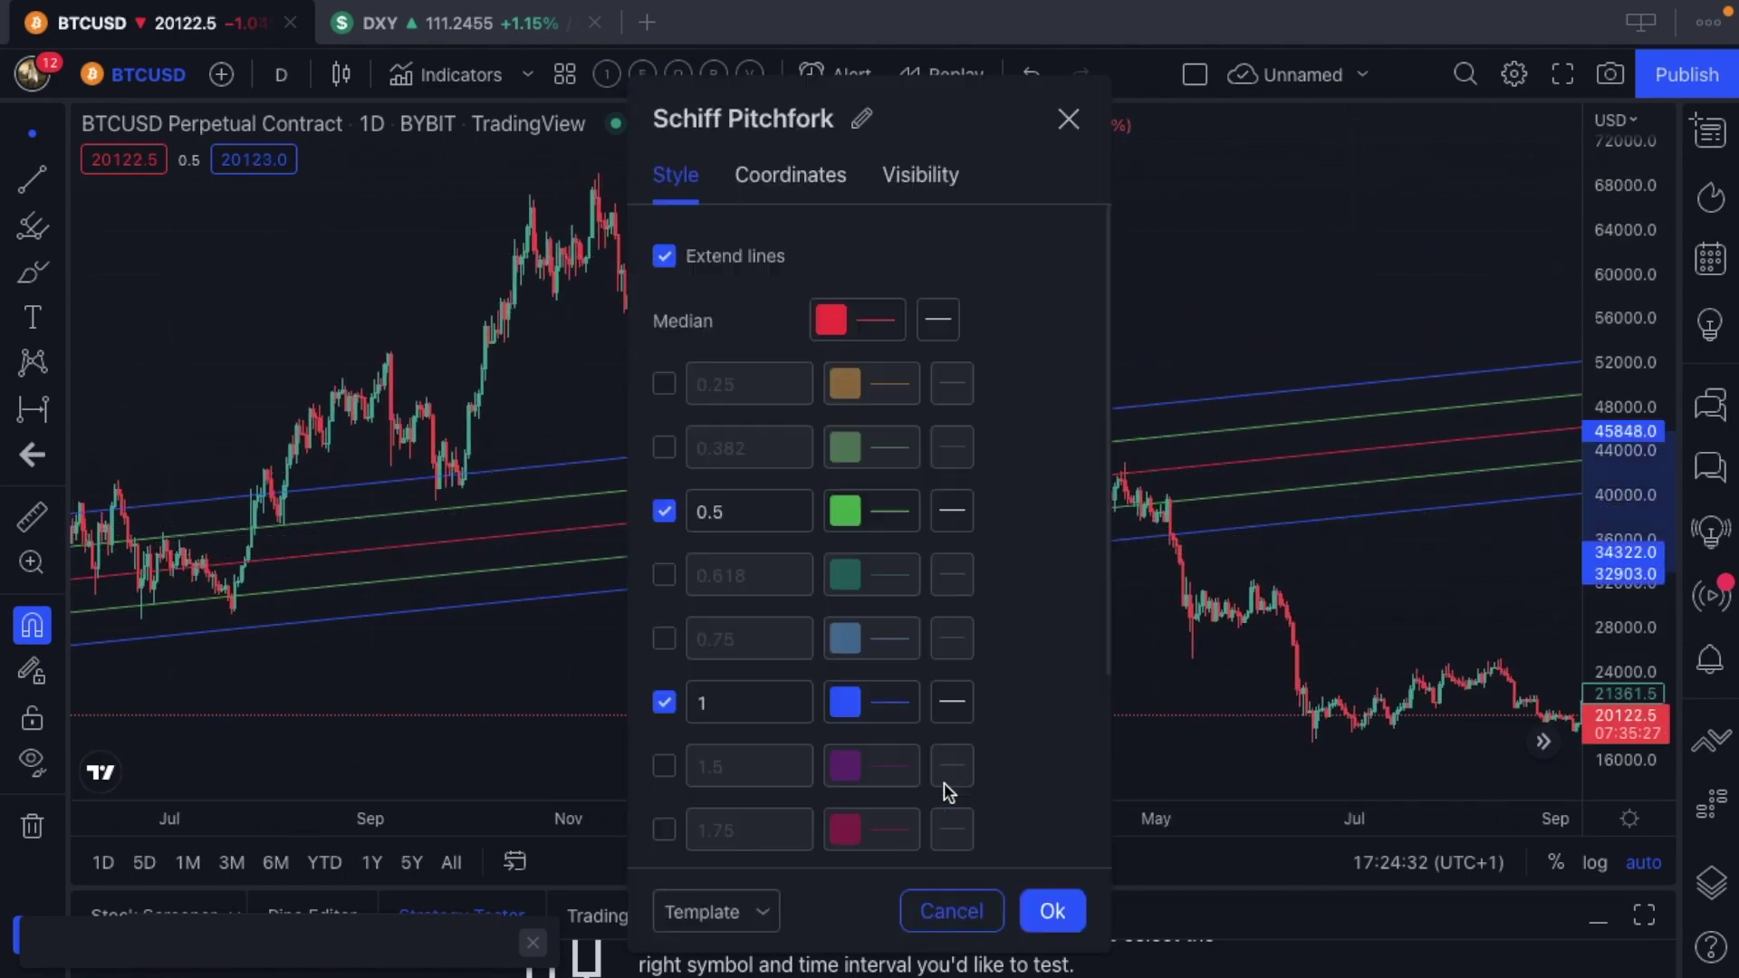
{"action": "left_click", "coordinate": [664, 259]}
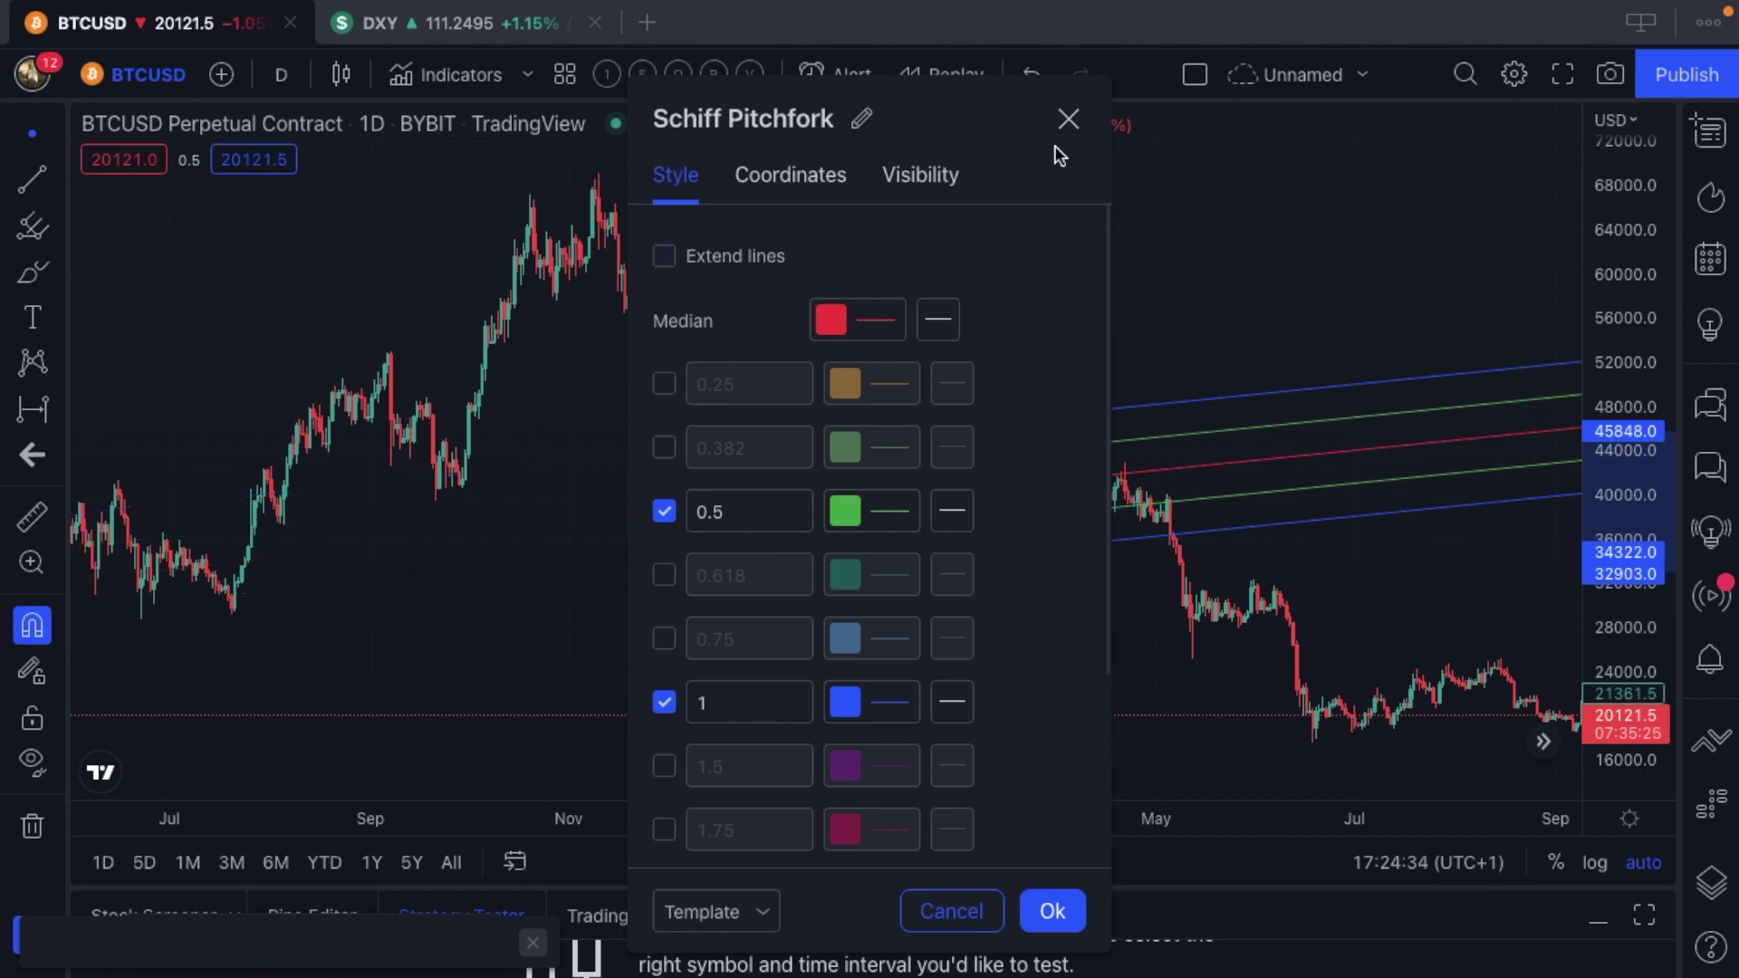
{"action": "left_click", "coordinate": [1067, 123]}
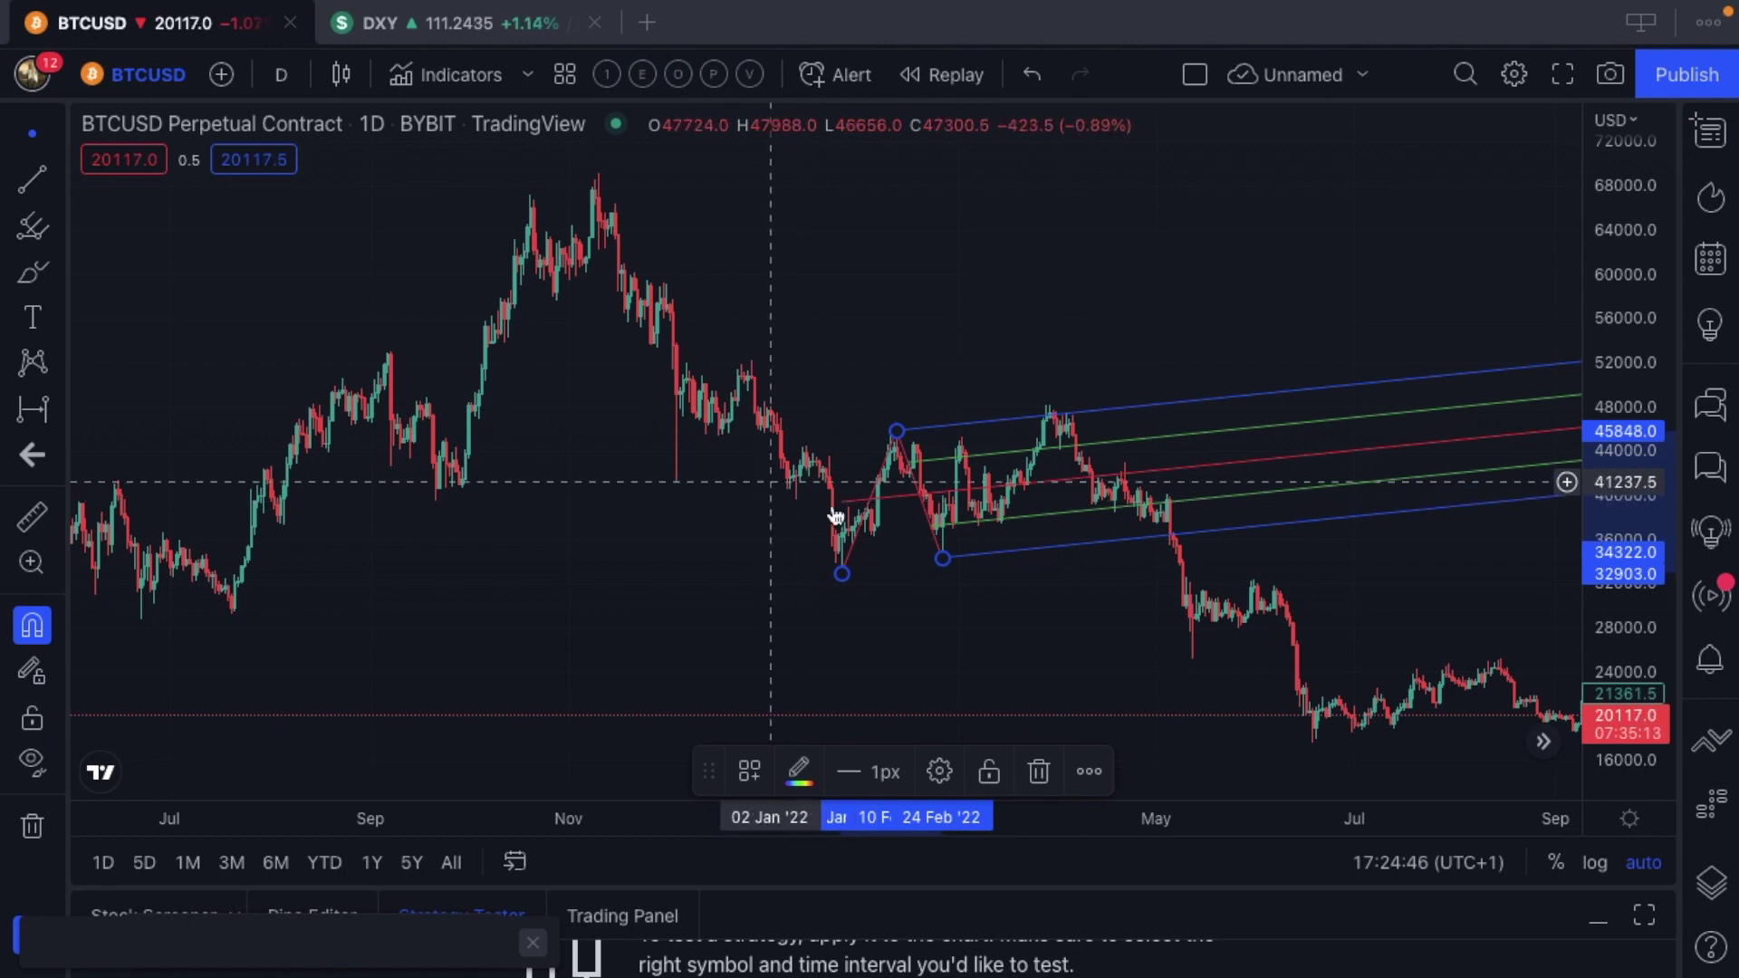
Examine the February to April 2022 candles closely against the Schiff Pitchfork's median, inner and outer lines
{"action": "scroll", "coordinate": [859, 520], "scroll_direction": "up", "scroll_amount": 3}
{"action": "scroll", "coordinate": [858, 521], "scroll_direction": "right", "scroll_amount": 6}
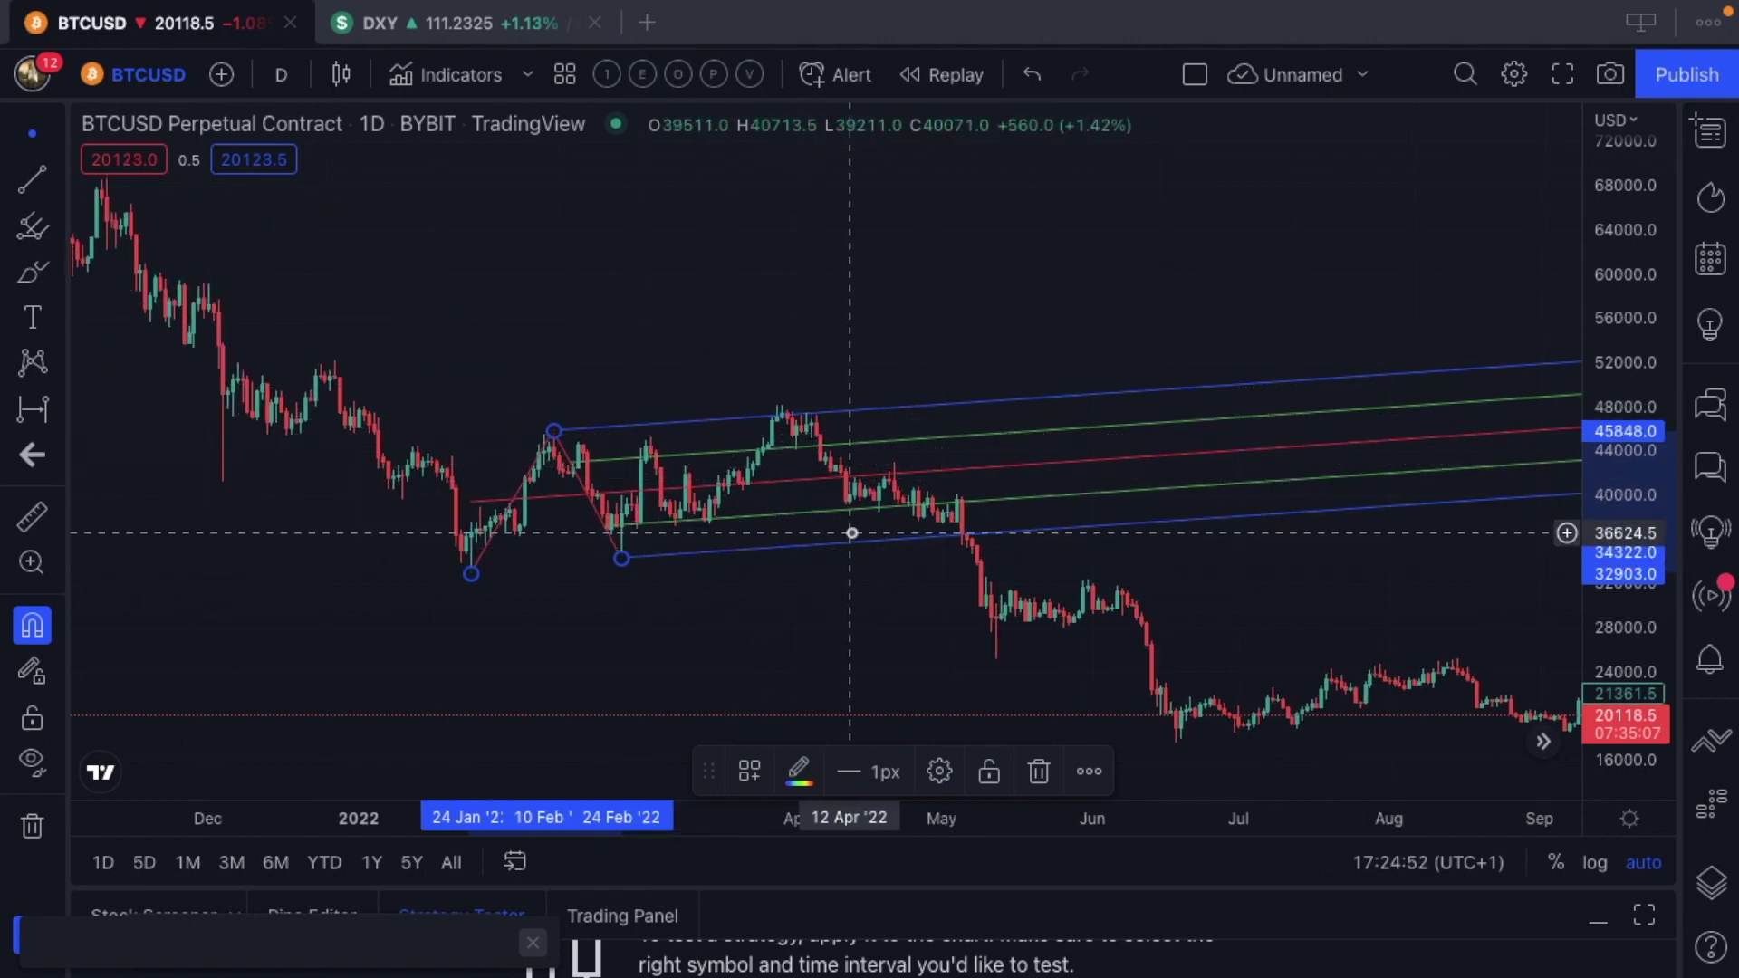
{"action": "scroll", "coordinate": [851, 532], "scroll_direction": "up", "scroll_amount": 5}
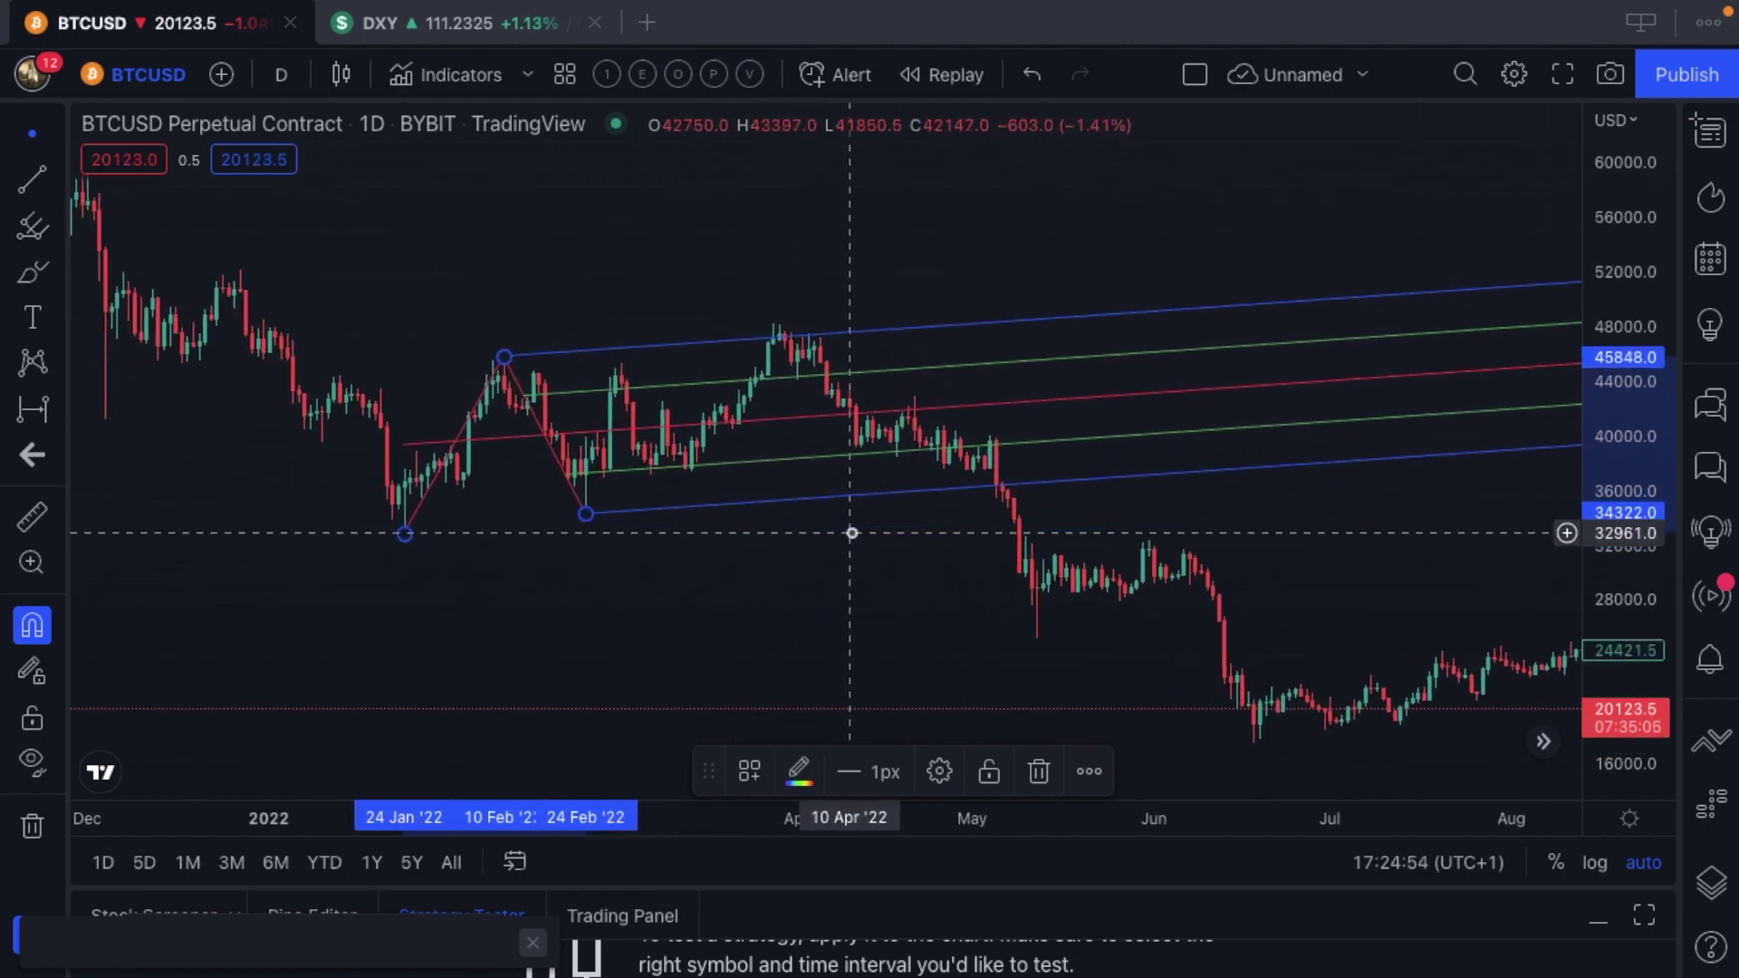
{"action": "scroll", "coordinate": [852, 532], "scroll_direction": "up", "scroll_amount": 3}
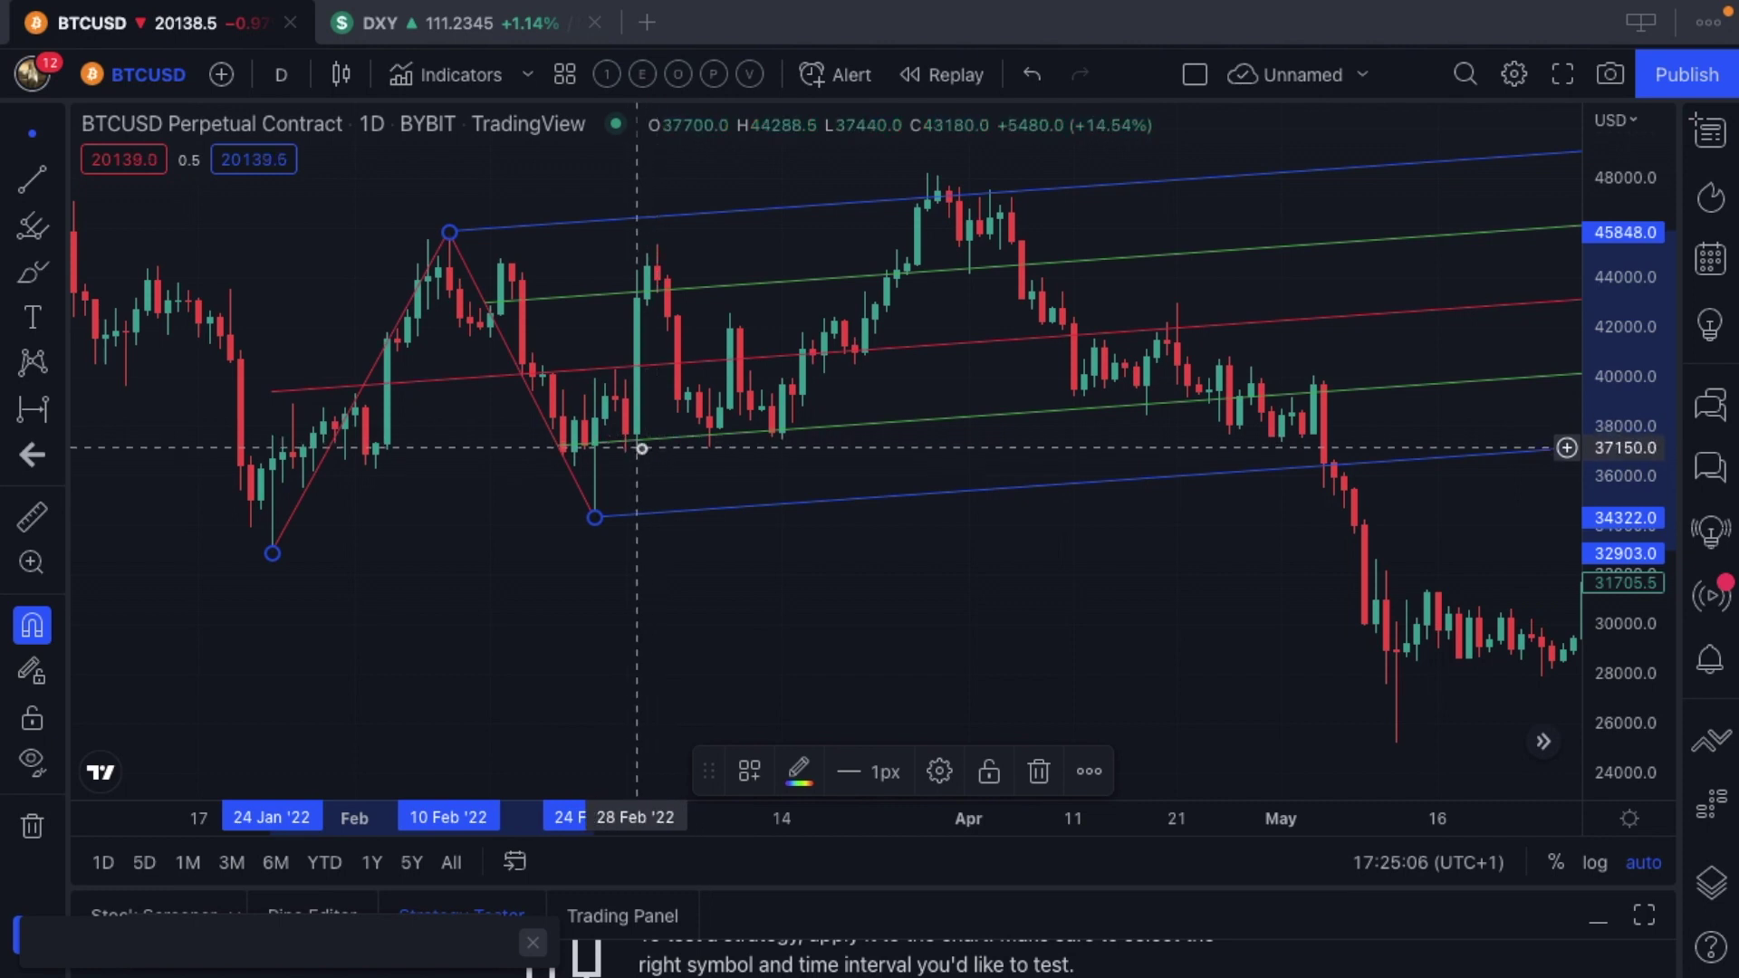
{"action": "scroll", "coordinate": [641, 449], "scroll_direction": "up", "scroll_amount": 5}
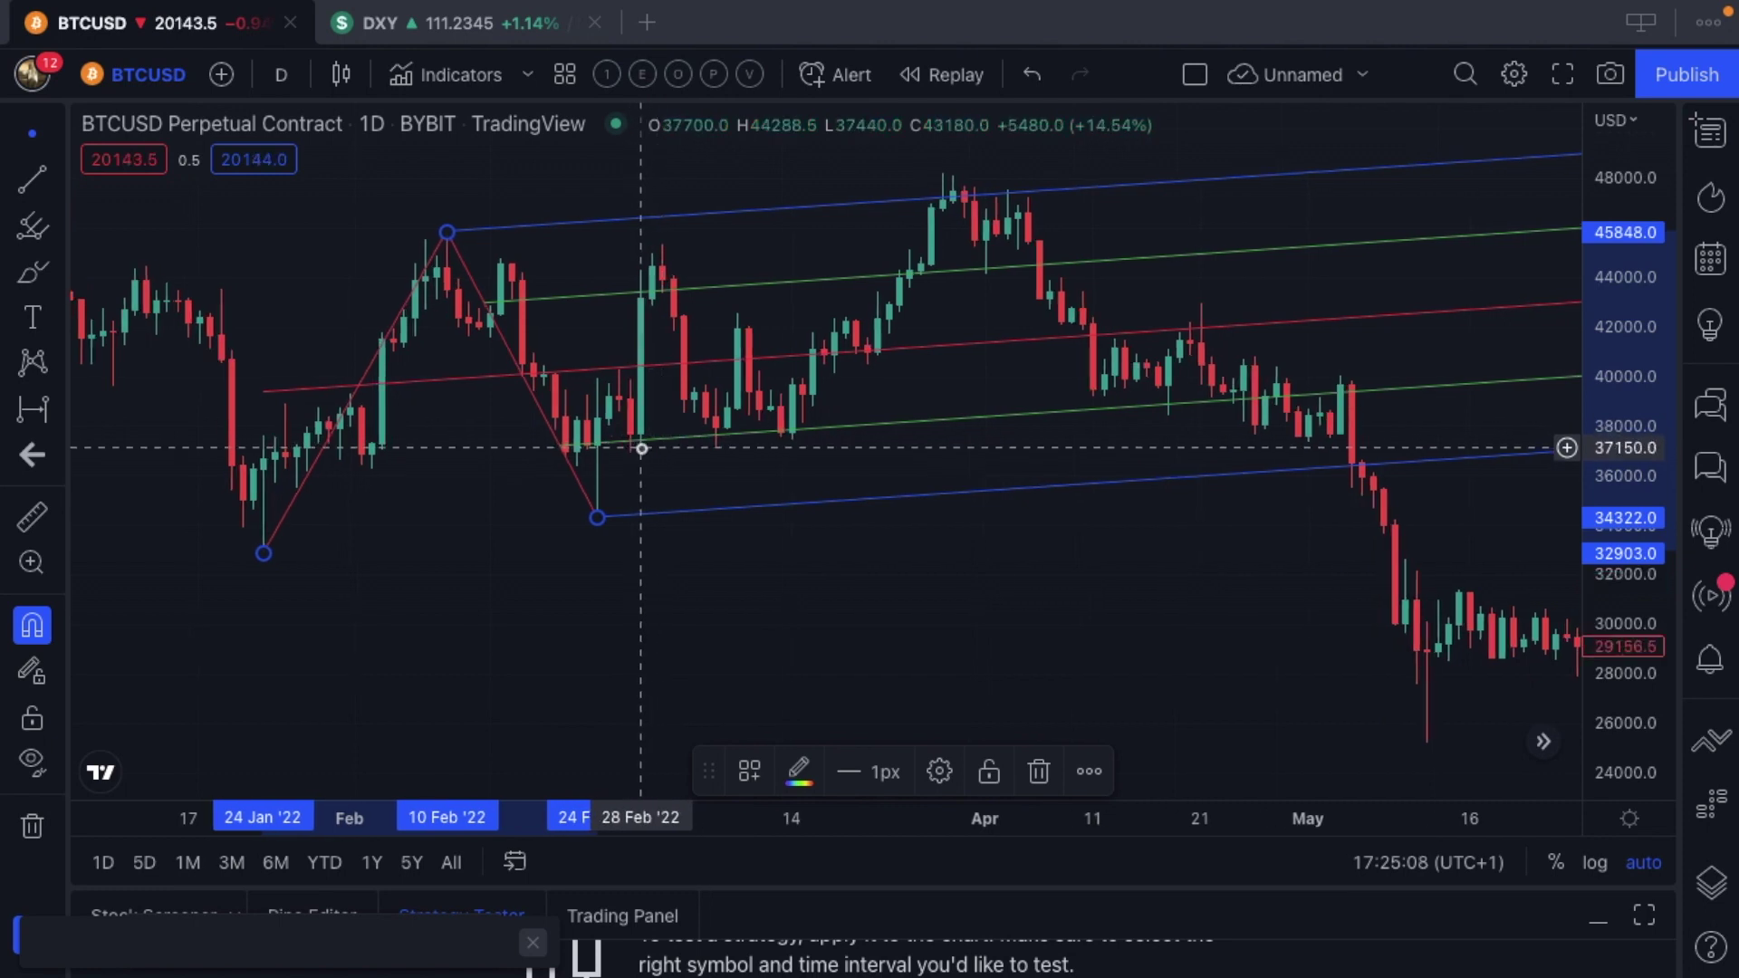
{"action": "scroll", "coordinate": [641, 448], "scroll_direction": "up", "scroll_amount": 2}
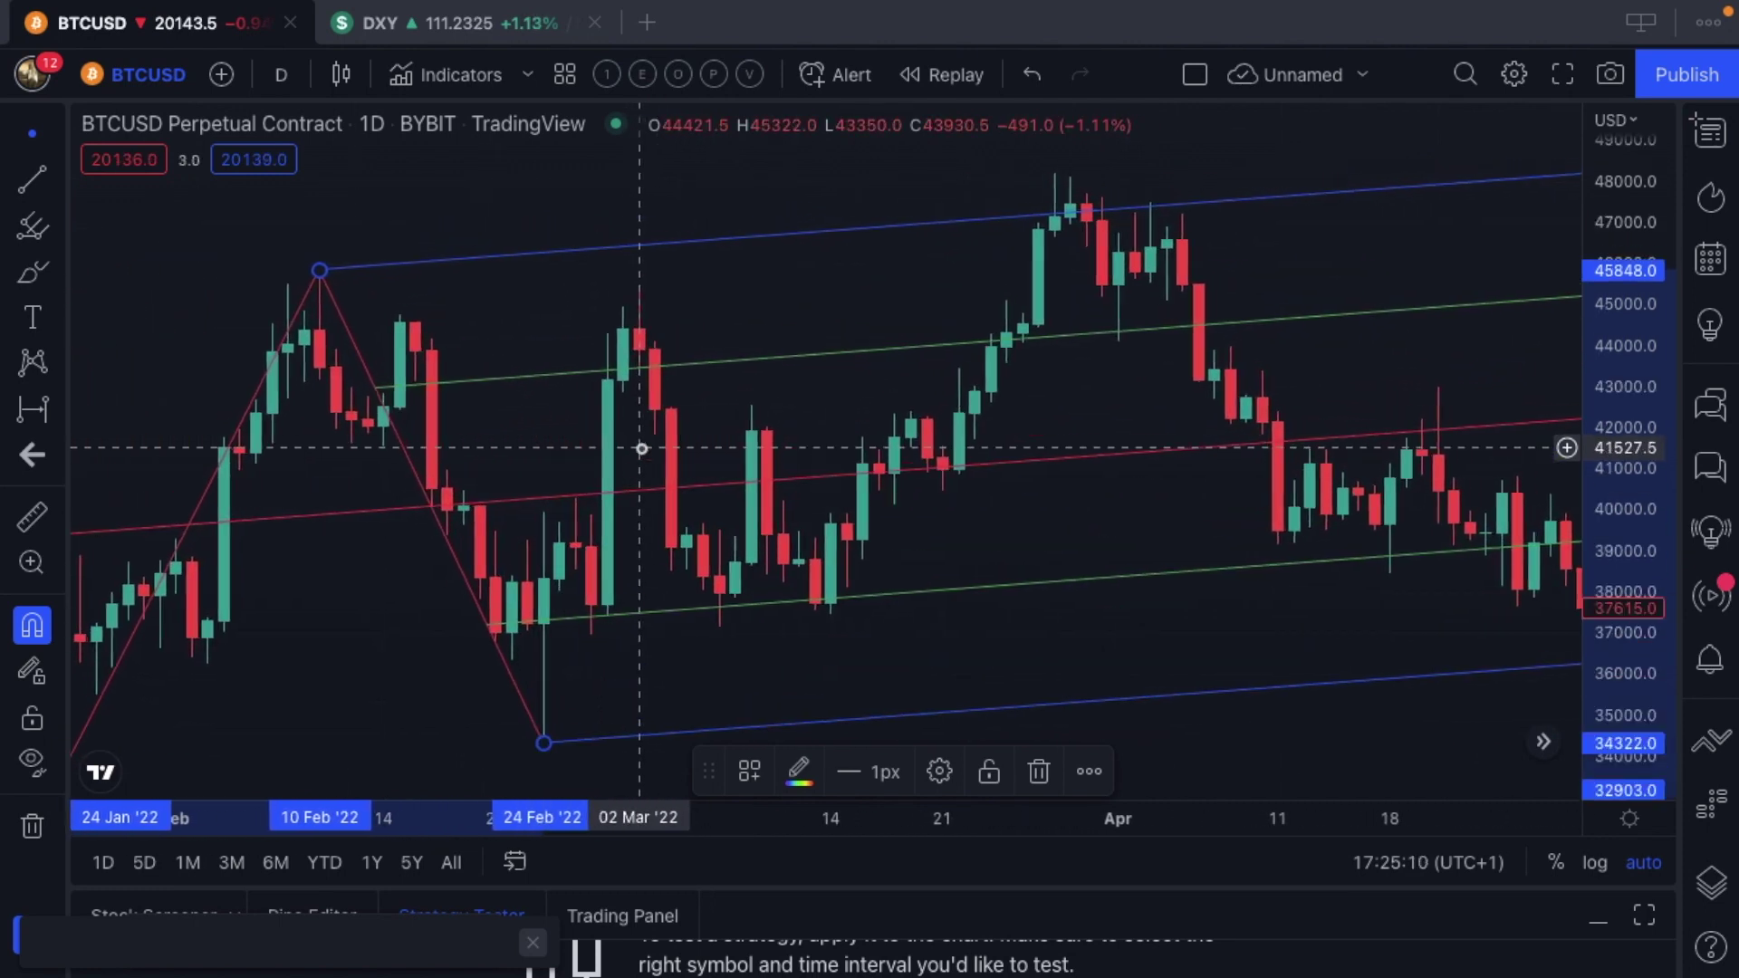
{"action": "scroll", "coordinate": [706, 492], "scroll_direction": "left", "scroll_amount": 5}
{"action": "scroll", "coordinate": [706, 492], "scroll_direction": "up", "scroll_amount": 2}
{"action": "scroll", "coordinate": [705, 492], "scroll_direction": "right", "scroll_amount": 5}
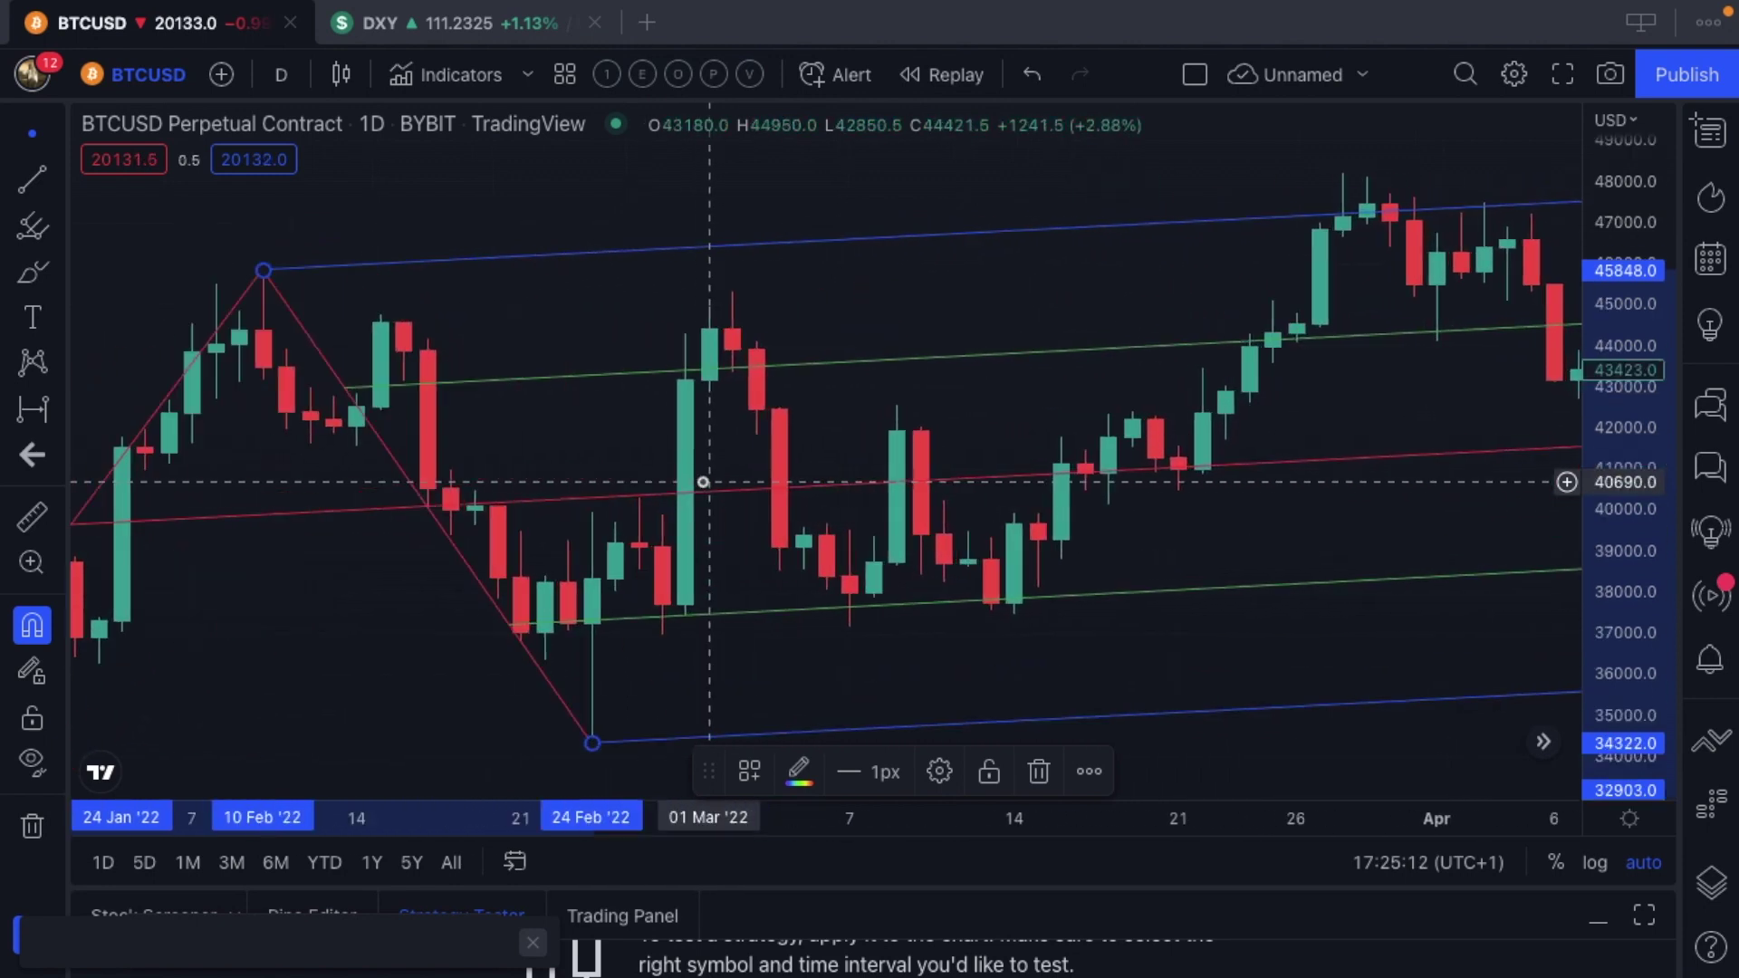
{"action": "left_click", "coordinate": [581, 646]}
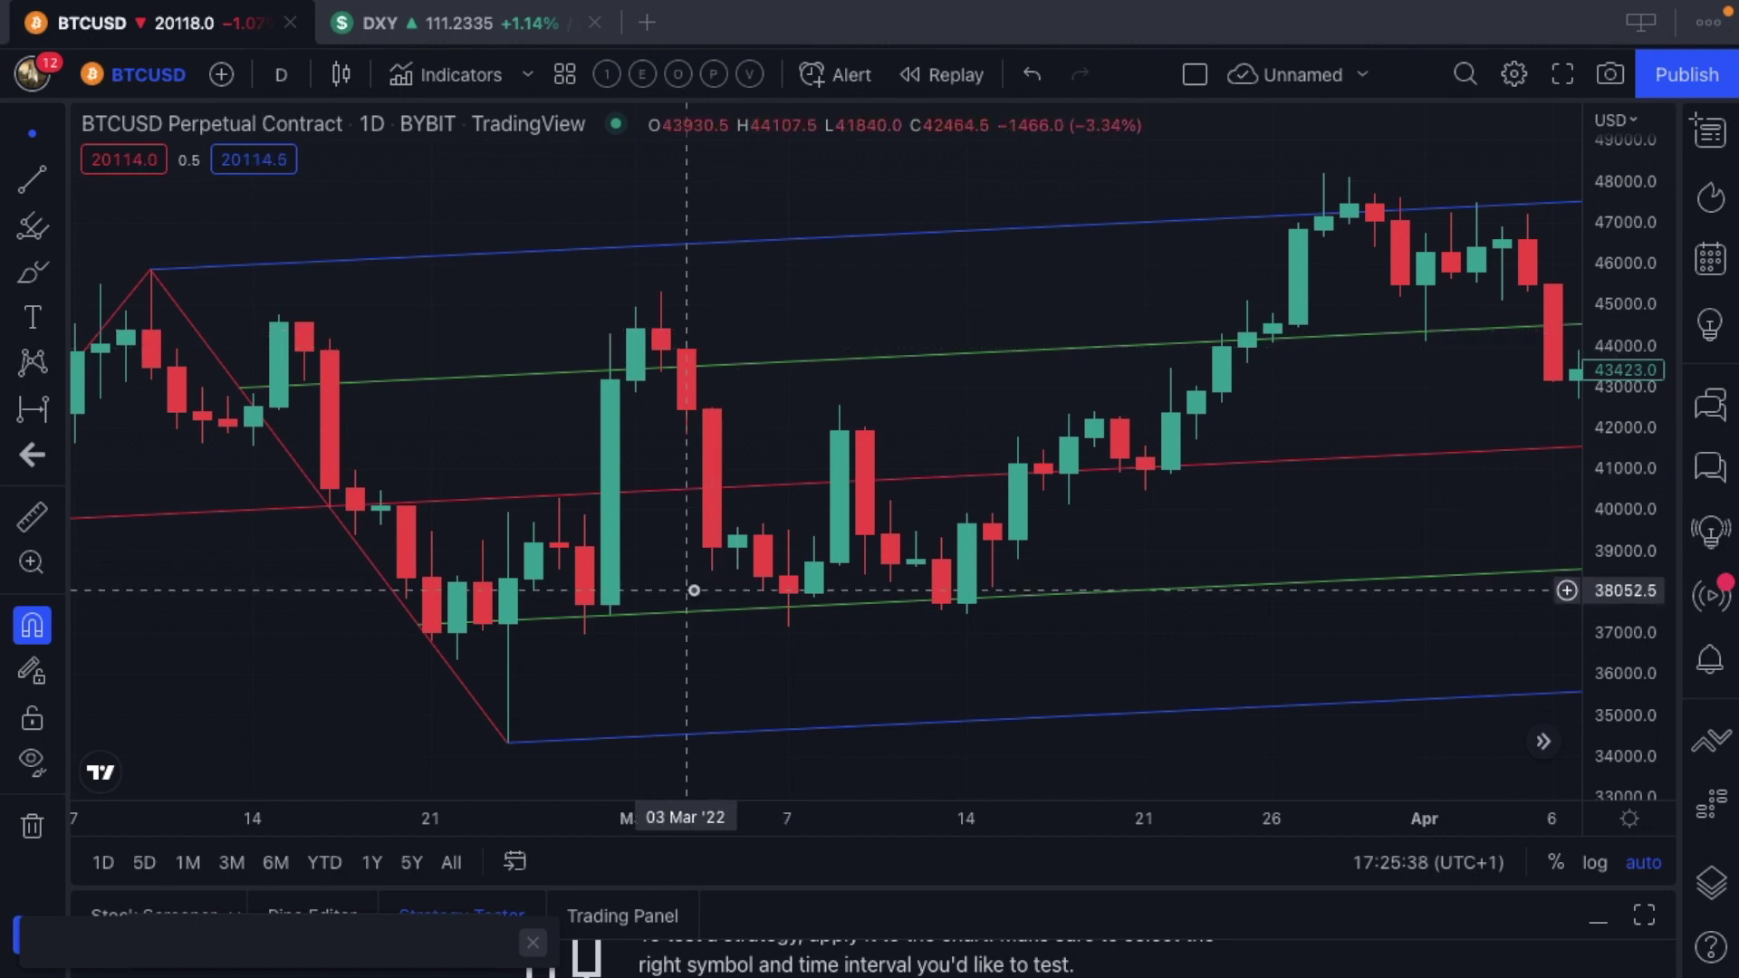
Draw a temporary Fib Retracement from the 24 February 2022 low at 34322 to the 26 February high at 40300 and delete it
{"action": "scroll", "coordinate": [694, 591], "scroll_direction": "down", "scroll_amount": 1}
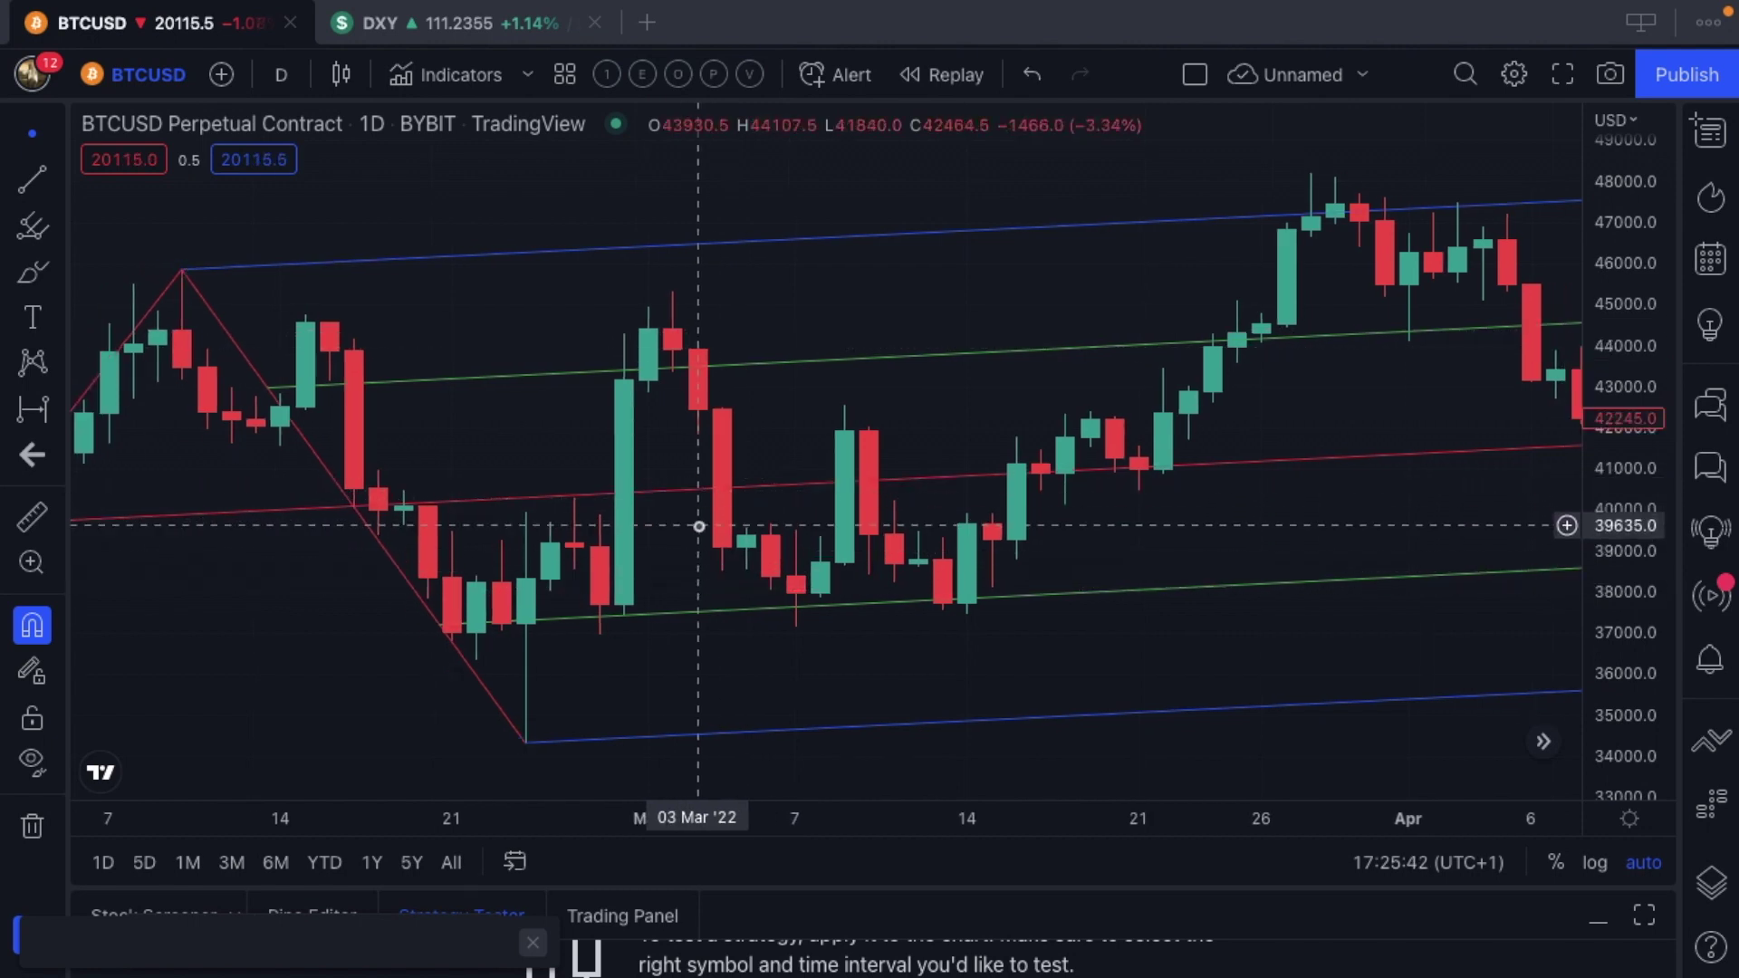
{"action": "scroll", "coordinate": [477, 533], "scroll_direction": "up", "scroll_amount": 3}
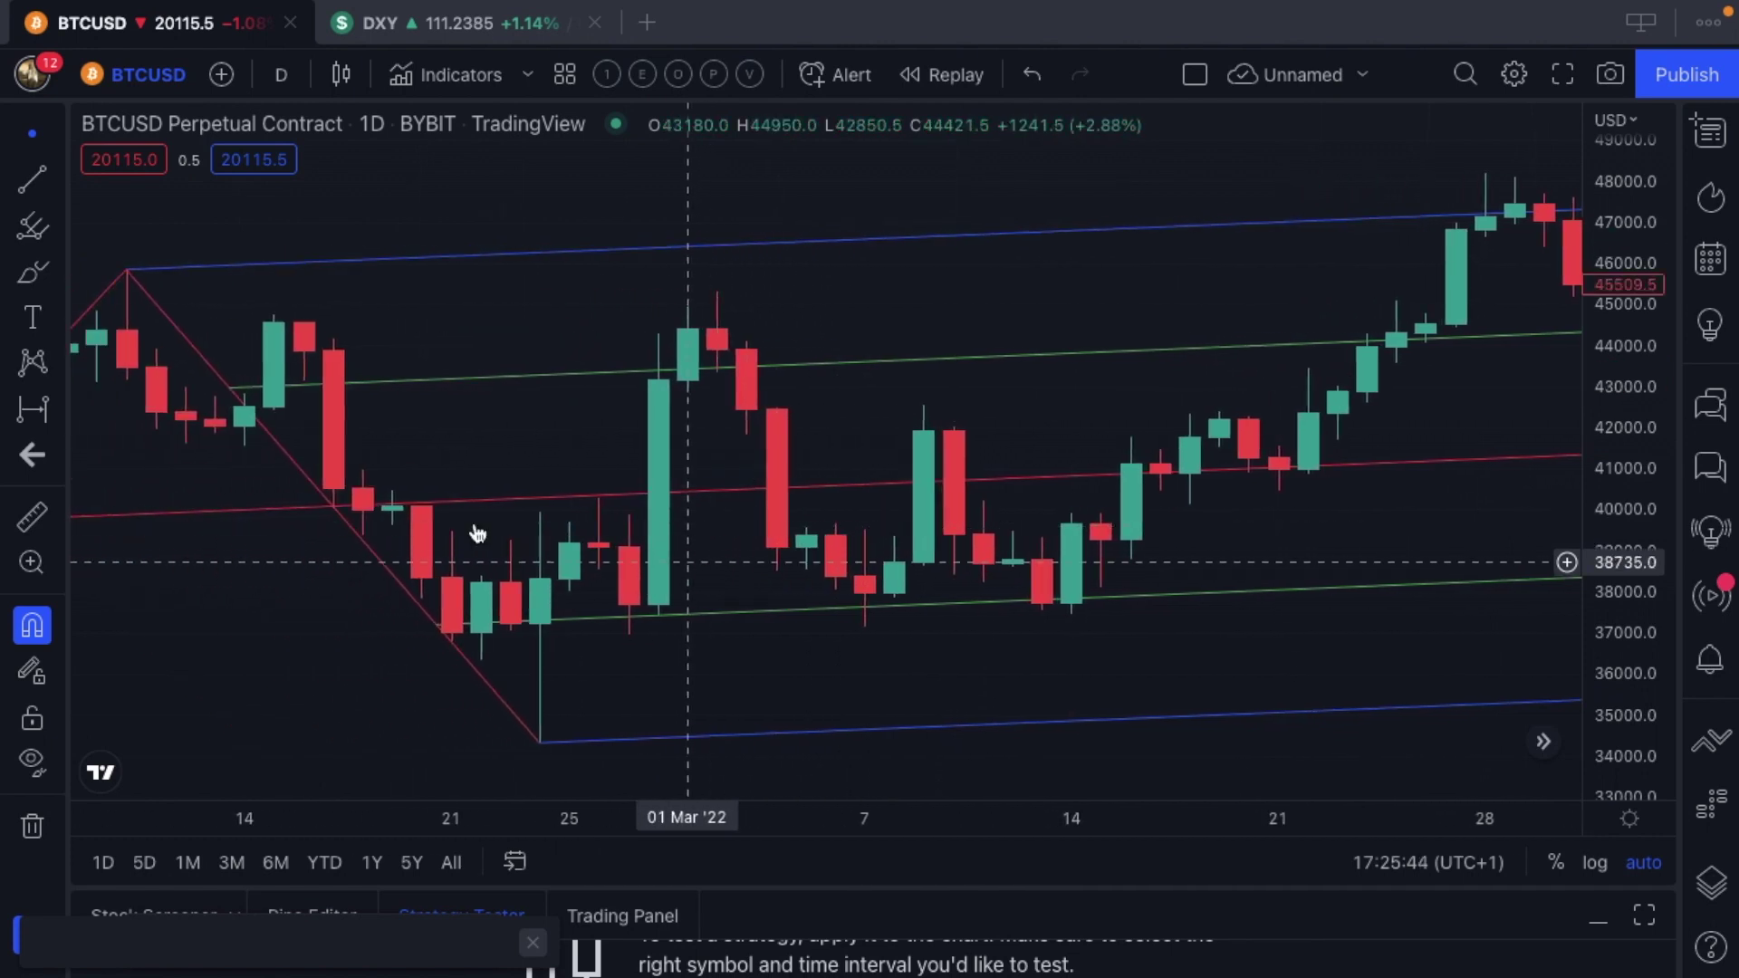
{"action": "left_click", "coordinate": [62, 226]}
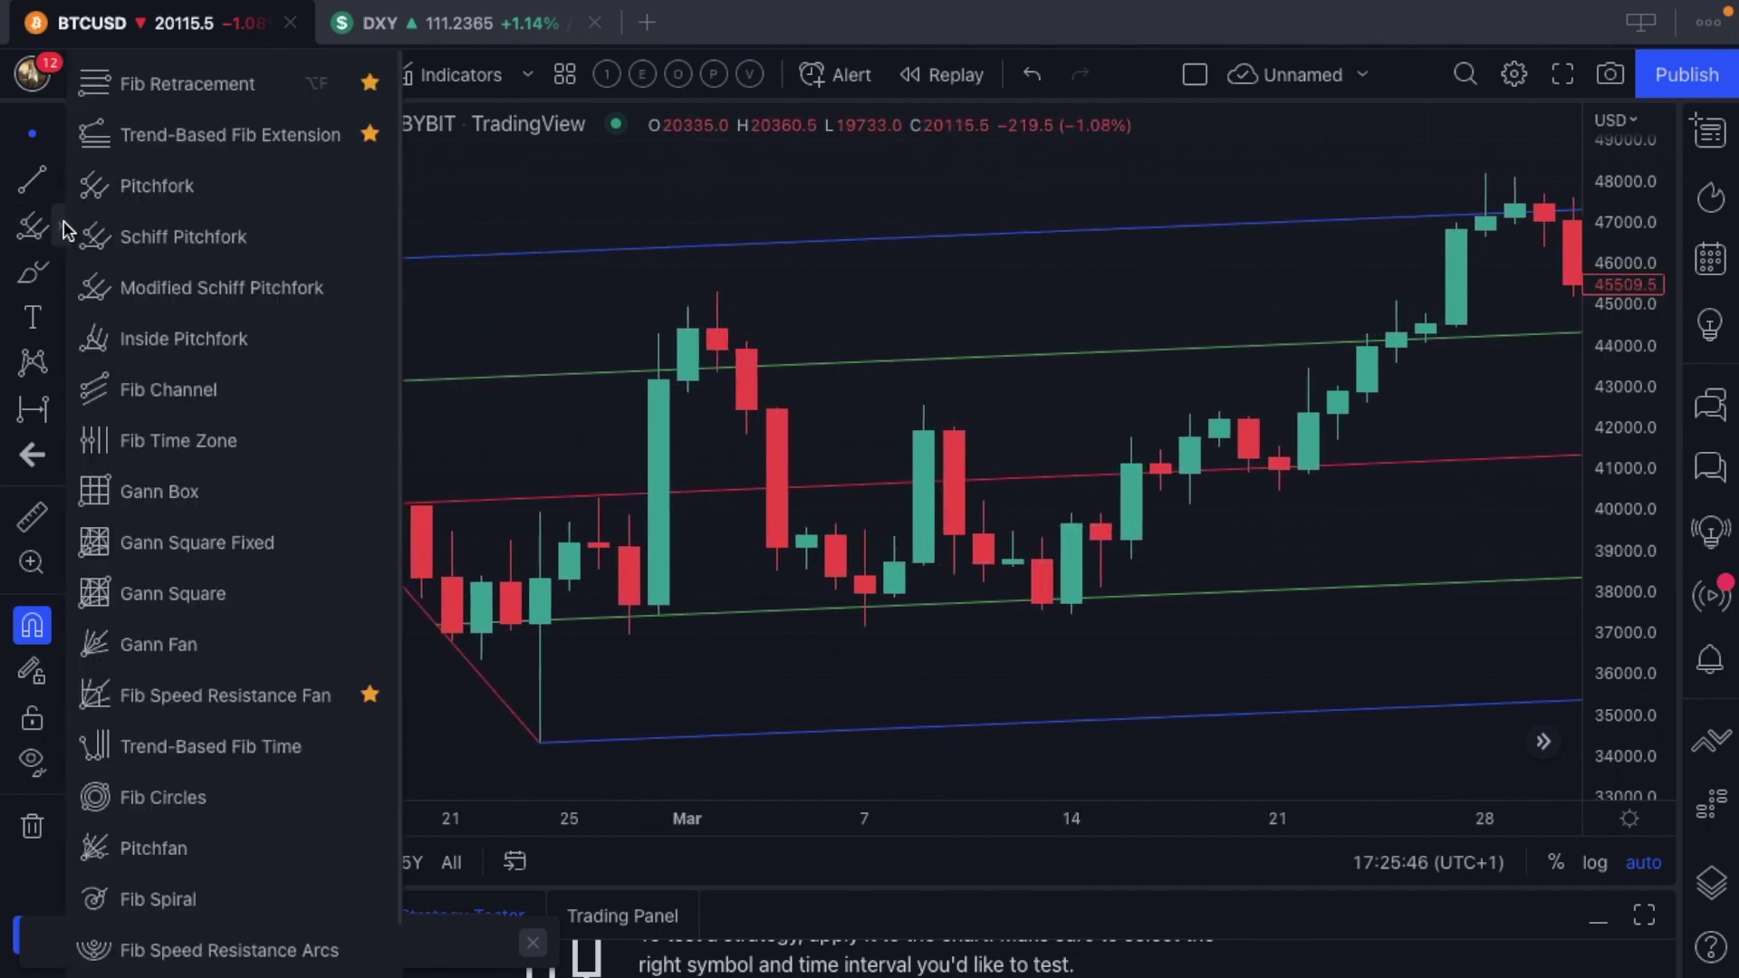
{"action": "left_click", "coordinate": [181, 79]}
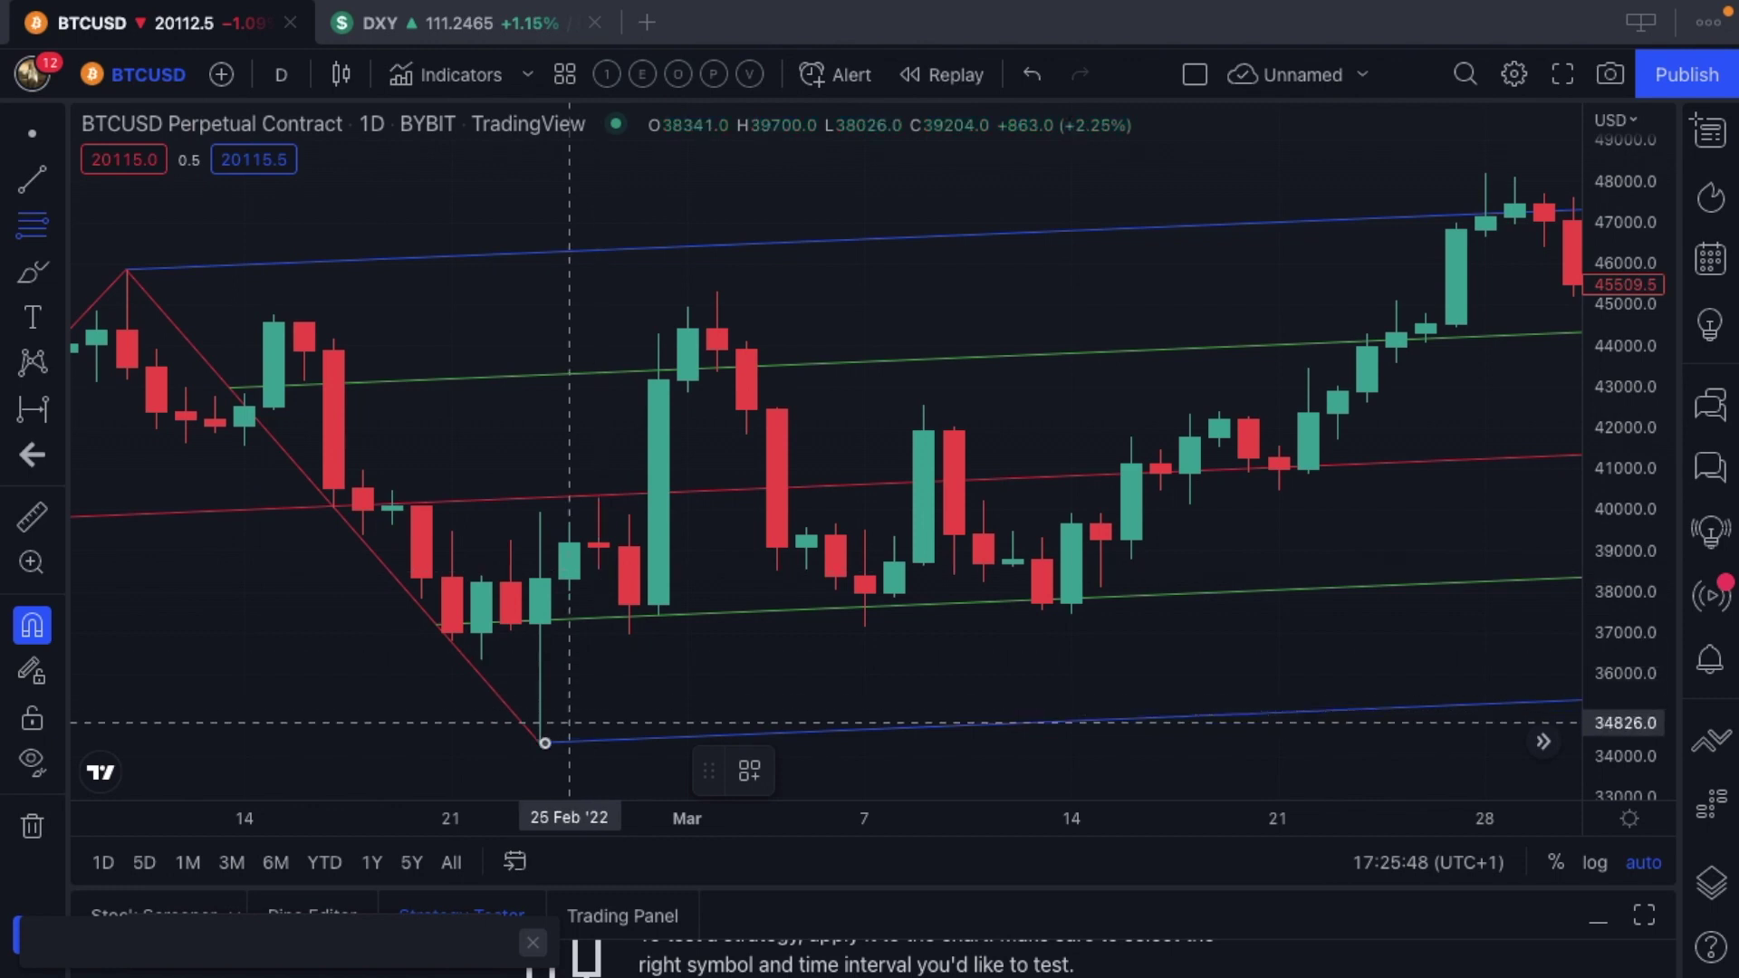
{"action": "left_click", "coordinate": [540, 758]}
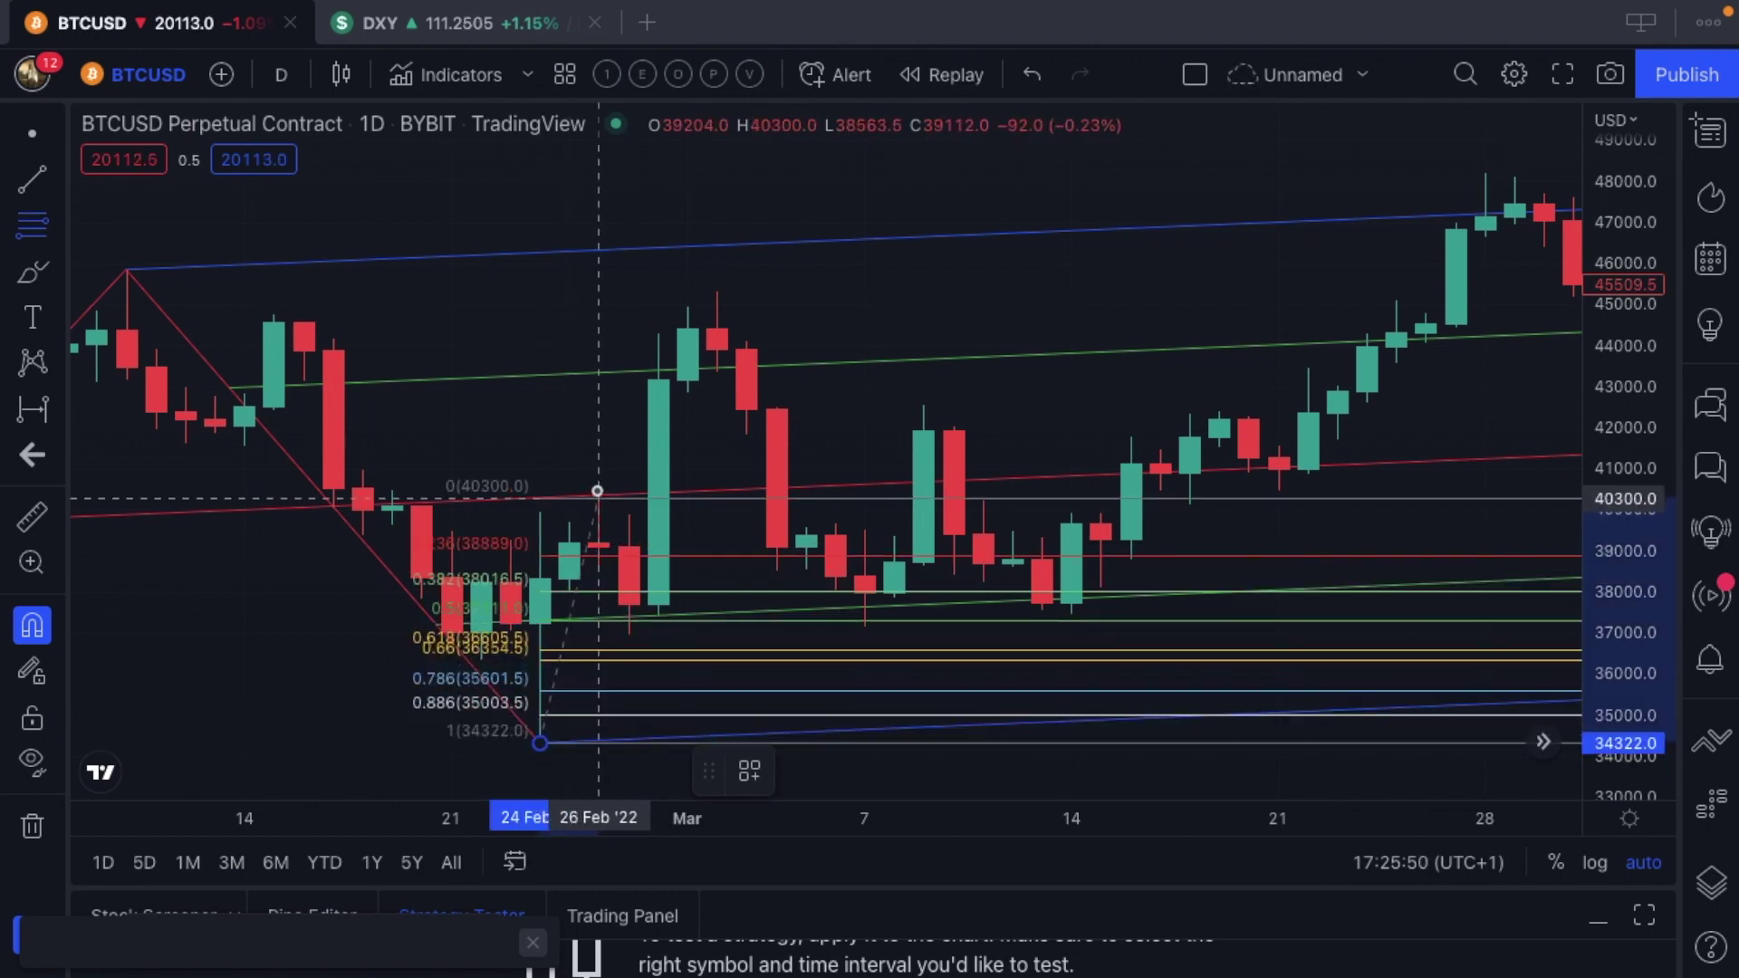
{"action": "left_click", "coordinate": [597, 491]}
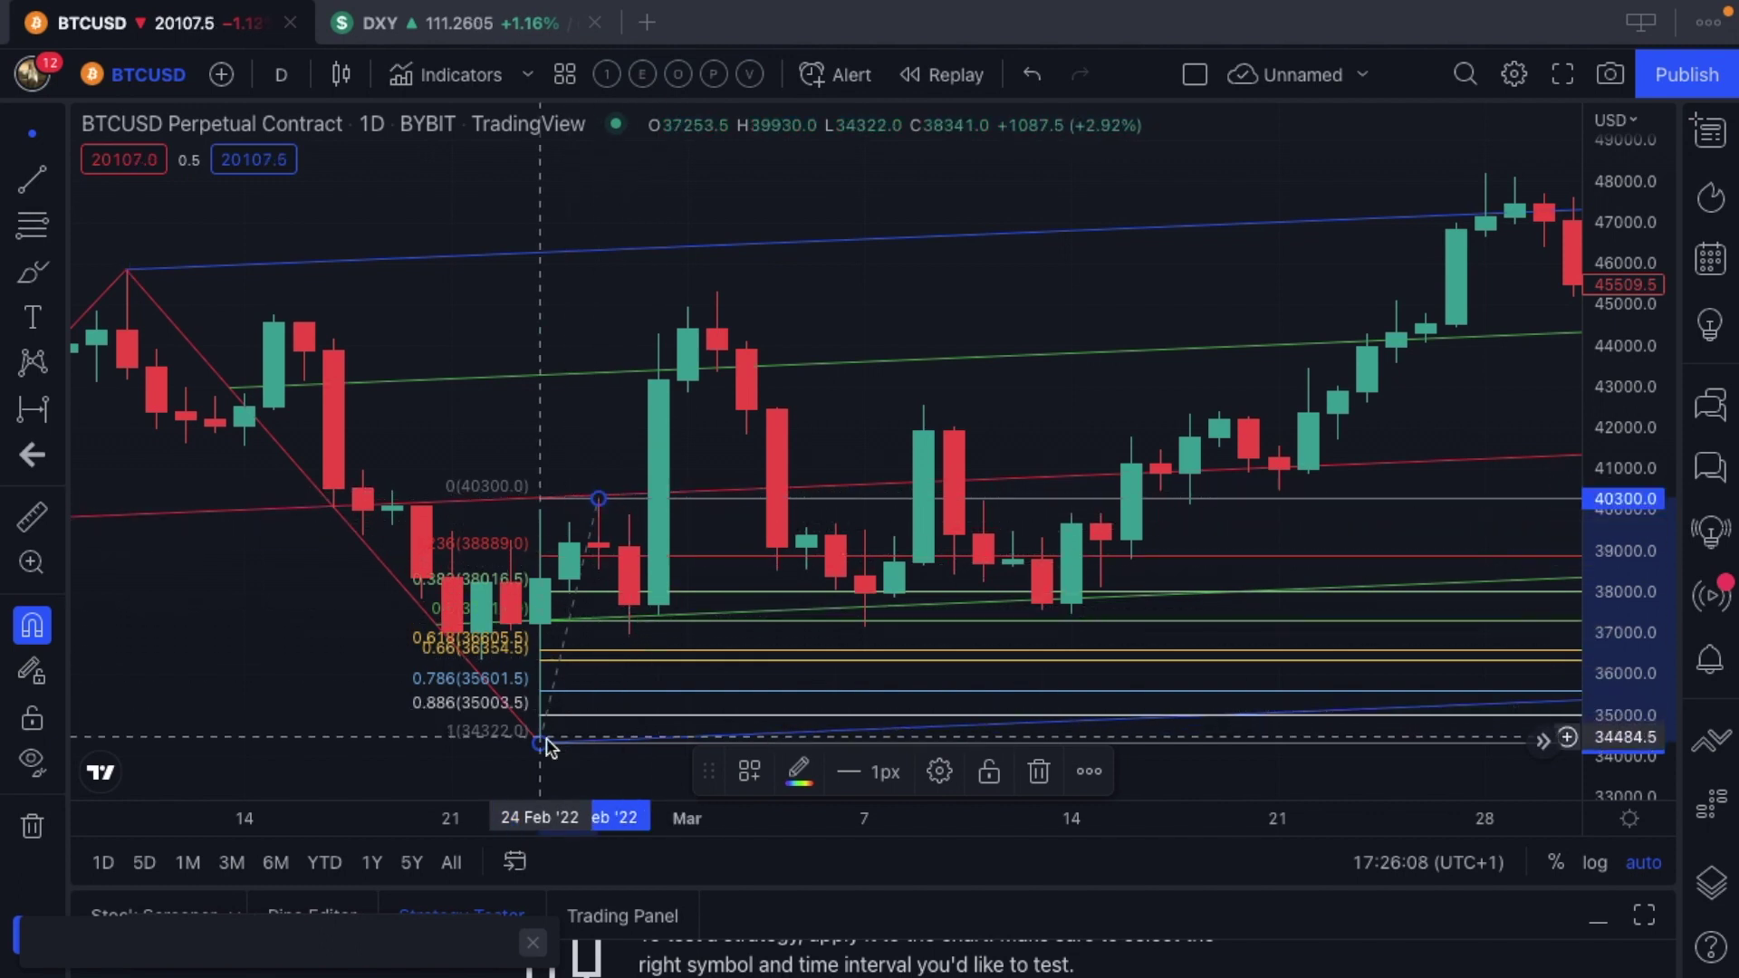
{"action": "key", "text": "Delete"}
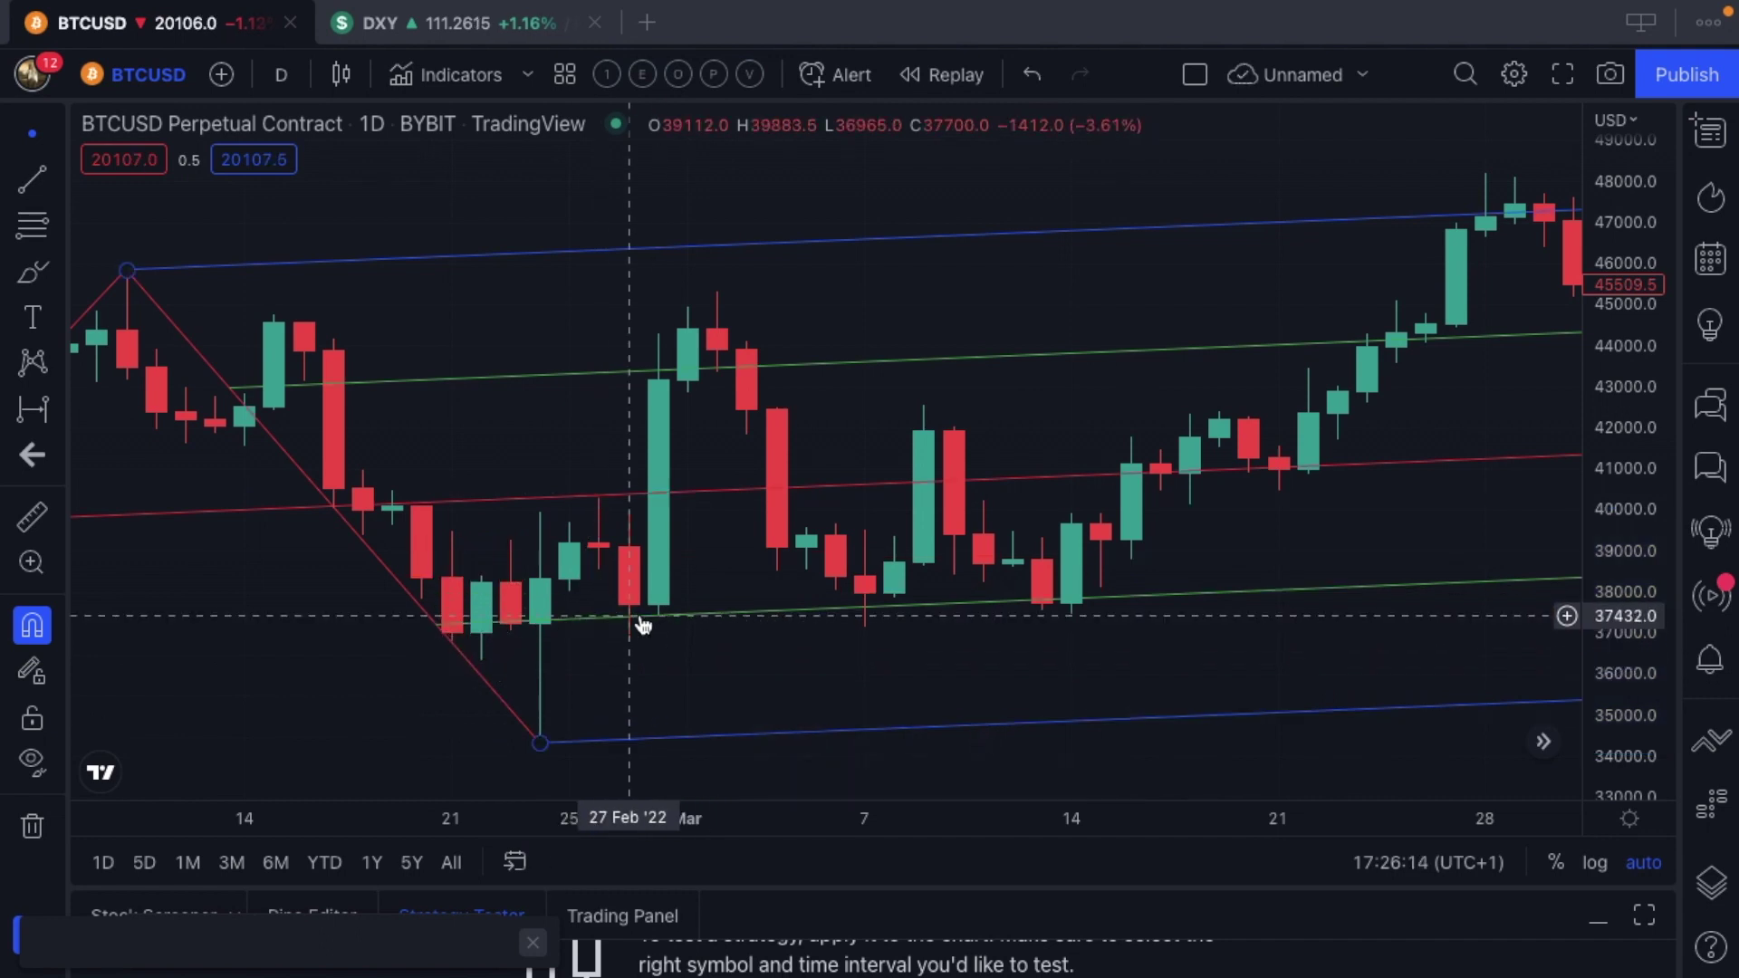
Examine the March to May 2022 price action against the Schiff Pitchfork's median, inner and outer lines
{"action": "scroll", "coordinate": [722, 326], "scroll_direction": "down", "scroll_amount": 5}
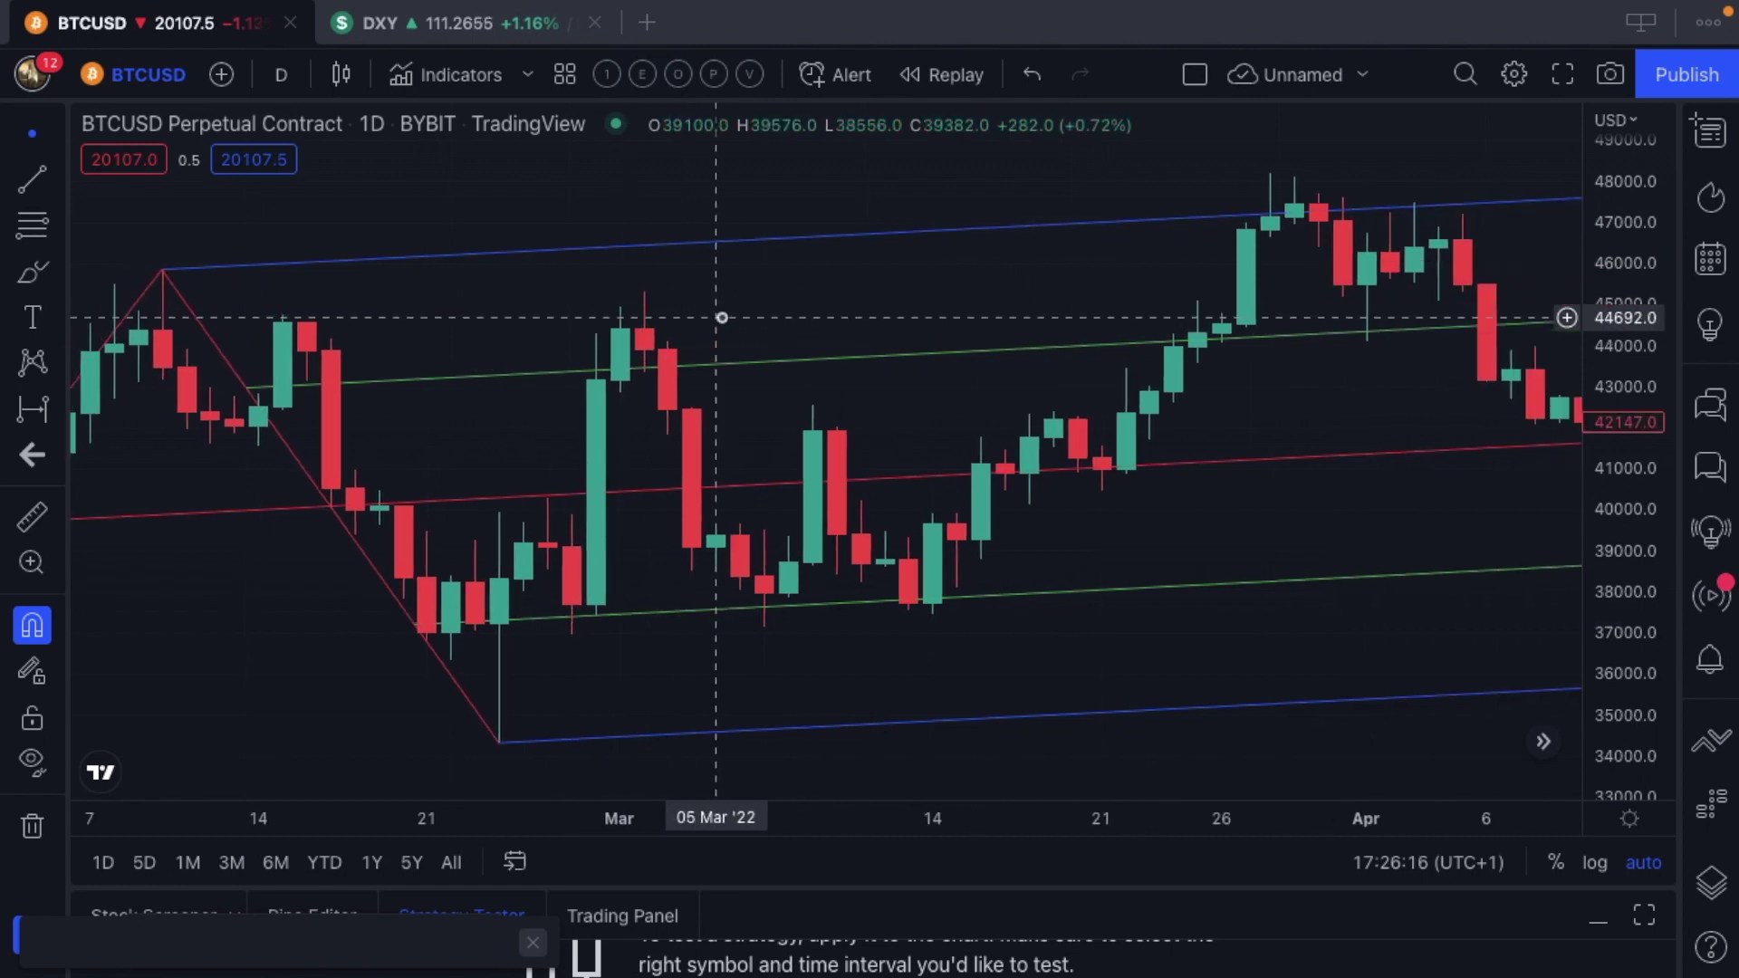
{"action": "scroll", "coordinate": [722, 317], "scroll_direction": "down", "scroll_amount": 2}
{"action": "scroll", "coordinate": [1068, 181], "scroll_direction": "right", "scroll_amount": 10}
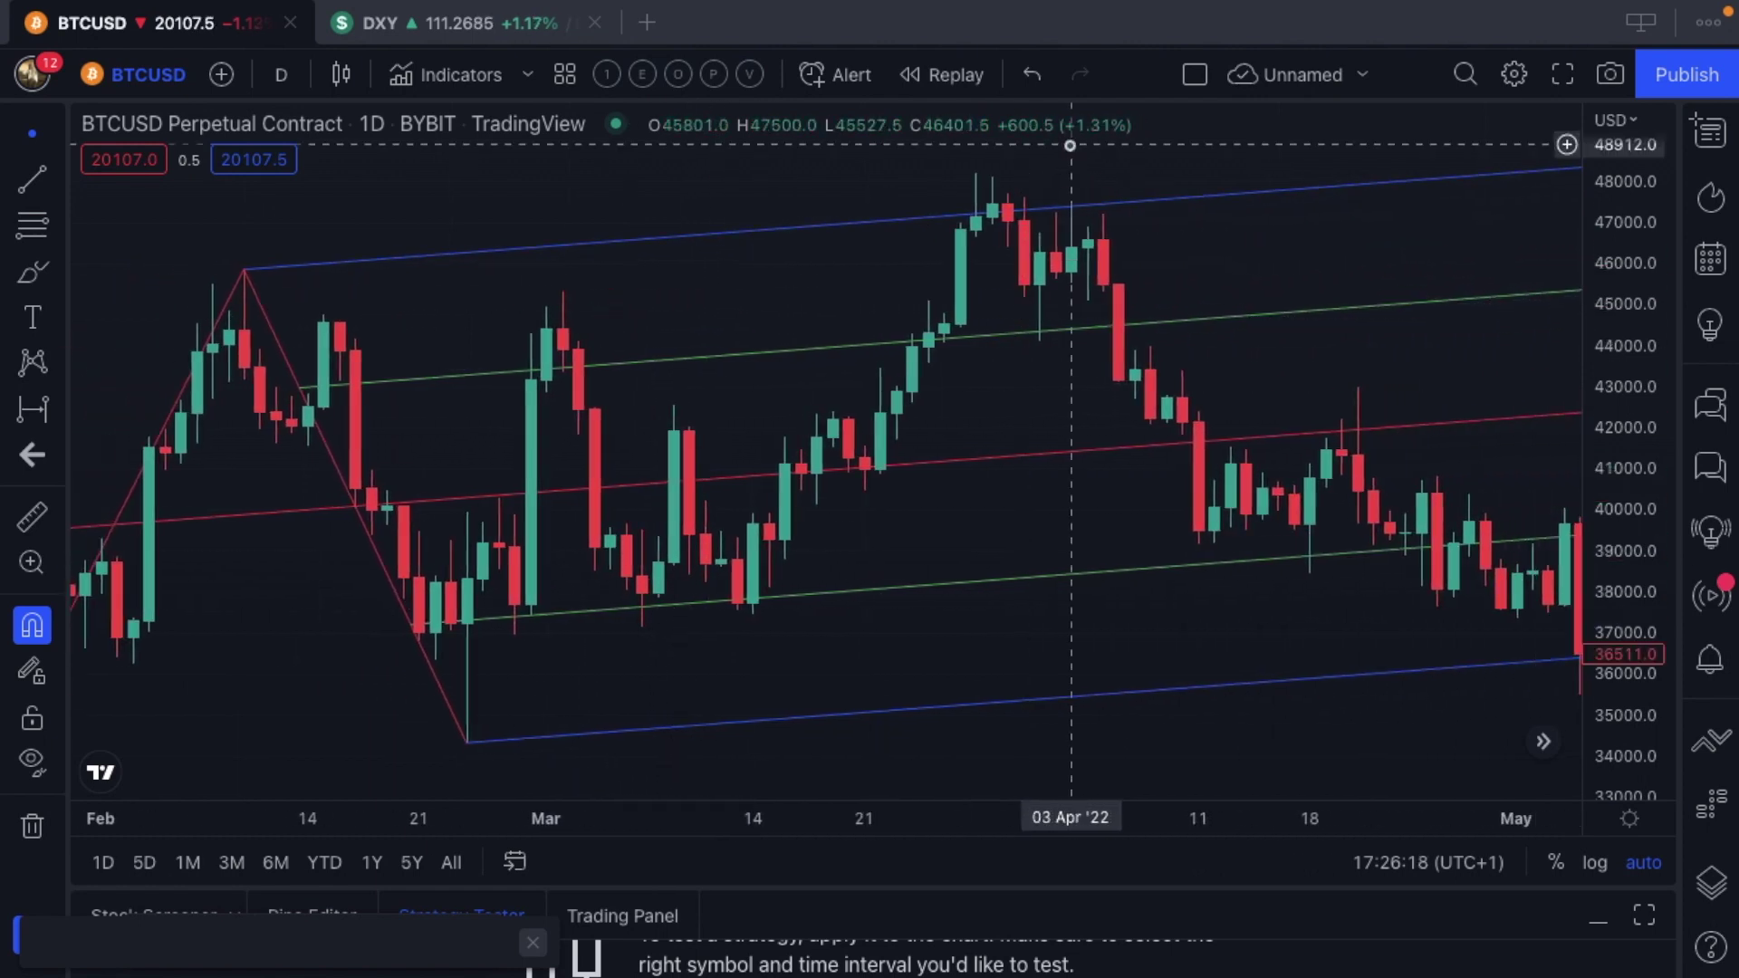
{"action": "scroll", "coordinate": [477, 279], "scroll_direction": "left", "scroll_amount": 8}
{"action": "scroll", "coordinate": [477, 279], "scroll_direction": "down", "scroll_amount": 3}
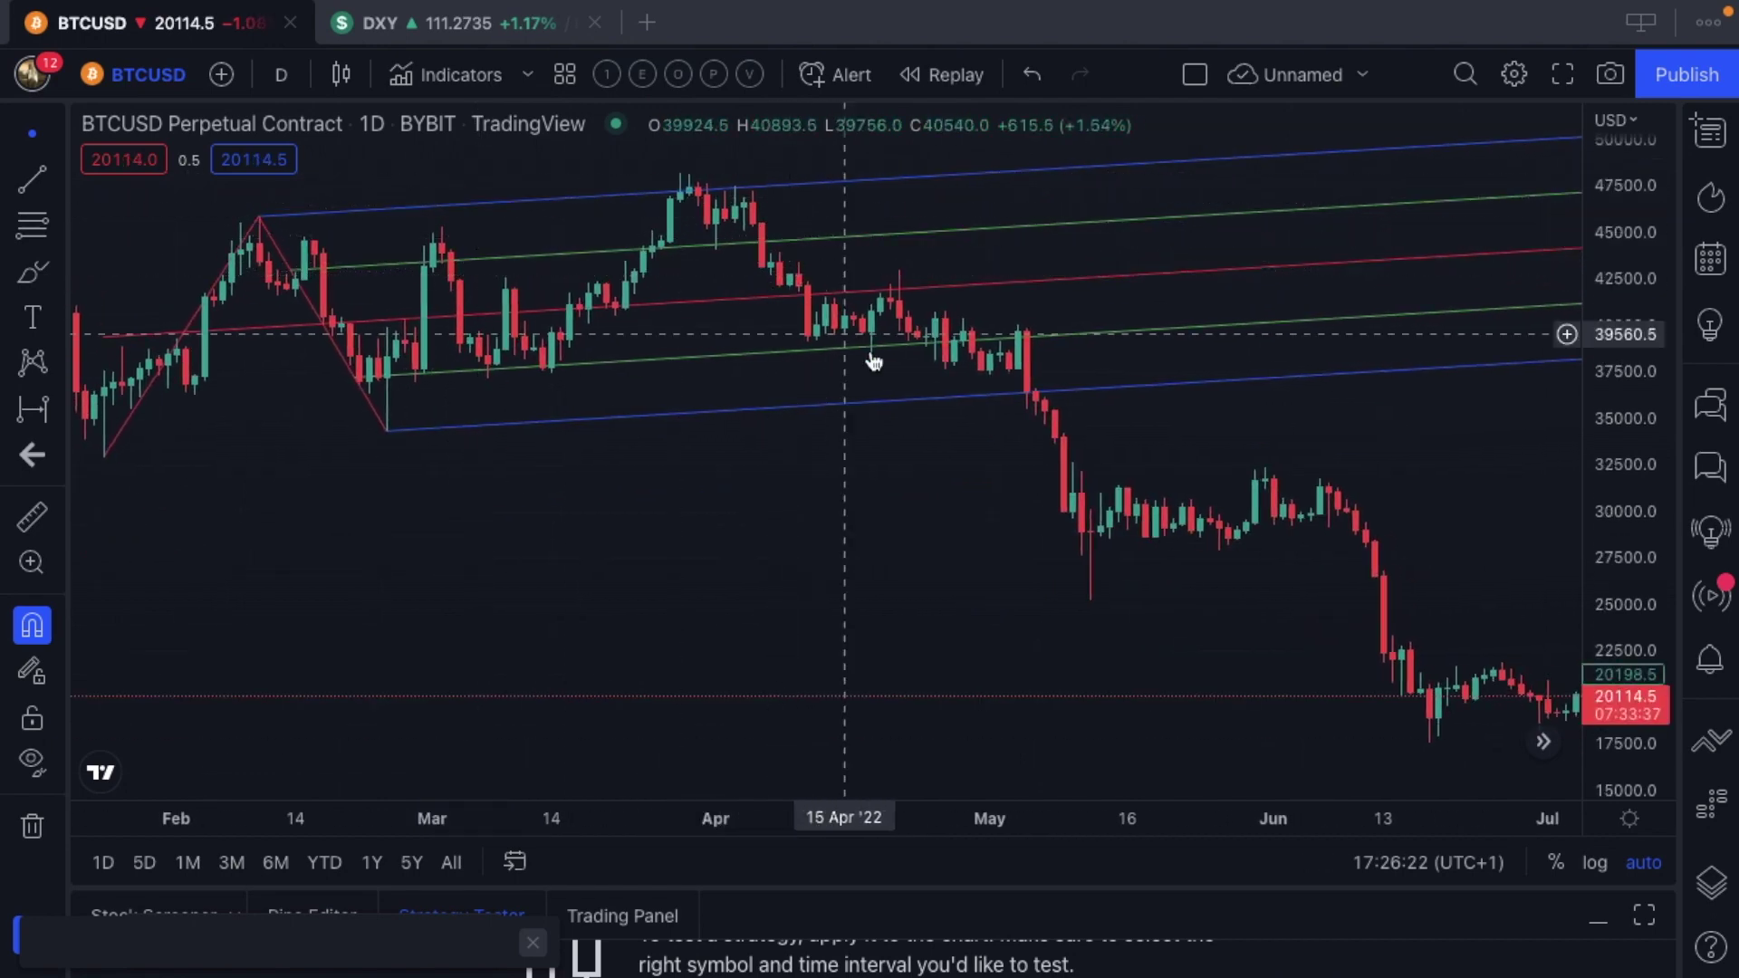
{"action": "scroll", "coordinate": [1083, 425], "scroll_direction": "down", "scroll_amount": 3}
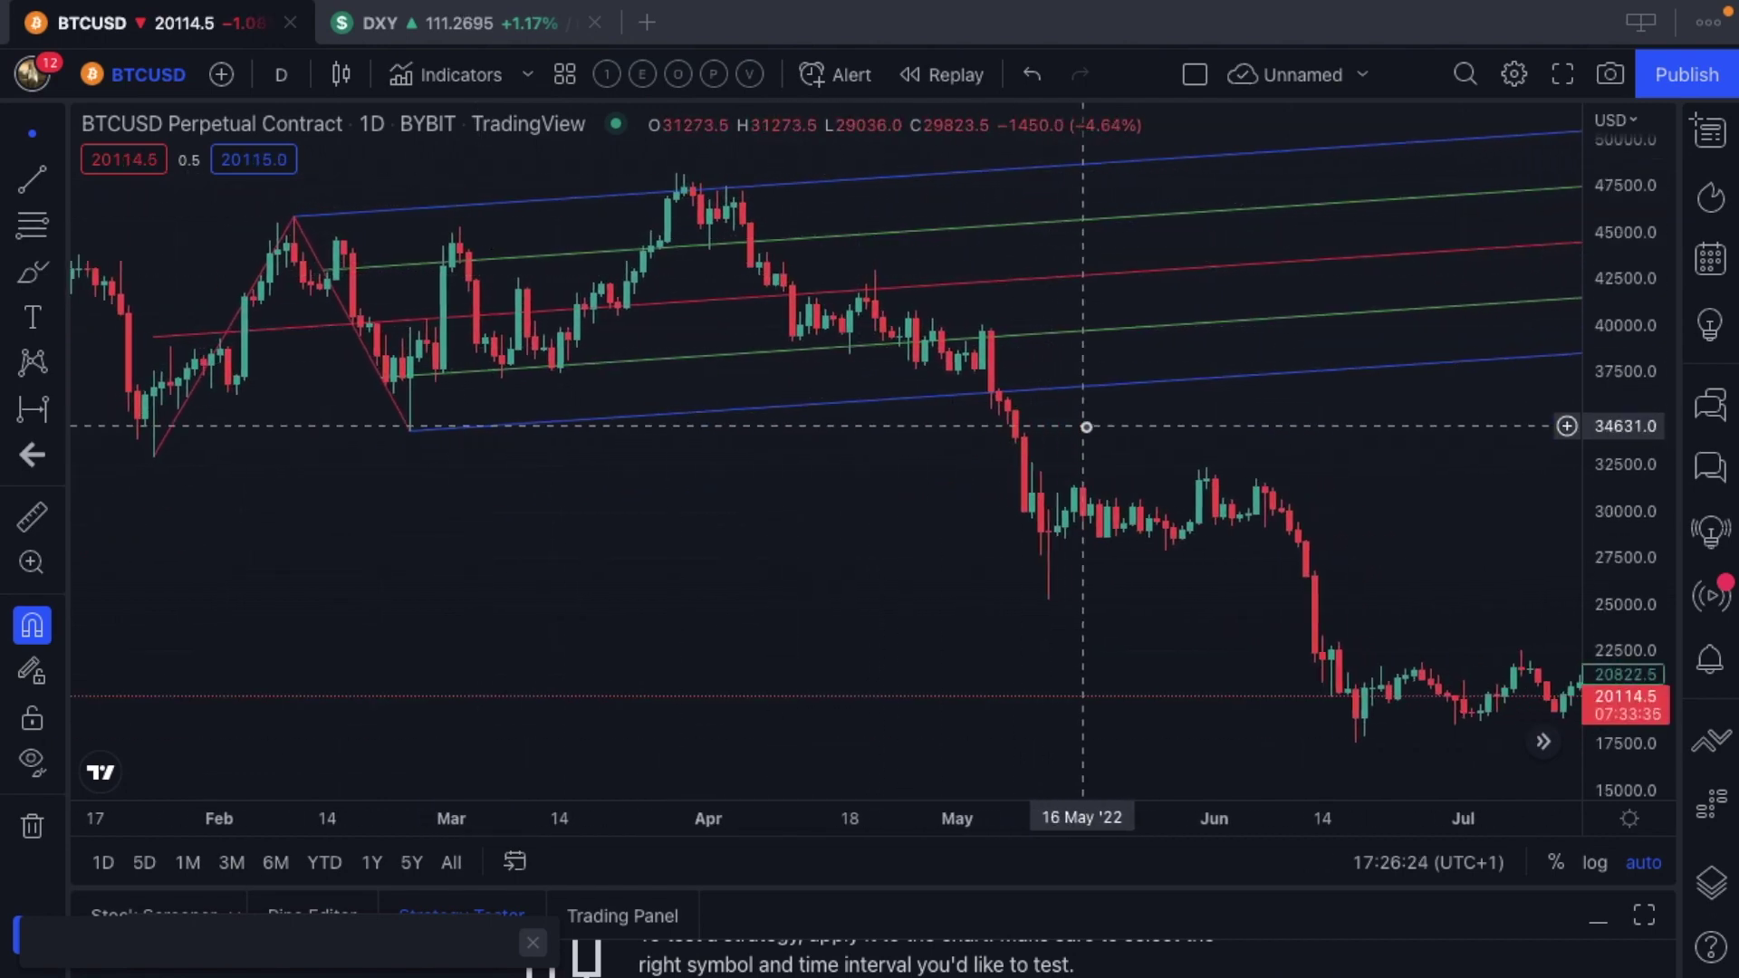
{"action": "scroll", "coordinate": [1087, 431], "scroll_direction": "down", "scroll_amount": 3}
{"action": "scroll", "coordinate": [1087, 426], "scroll_direction": "up", "scroll_amount": 1}
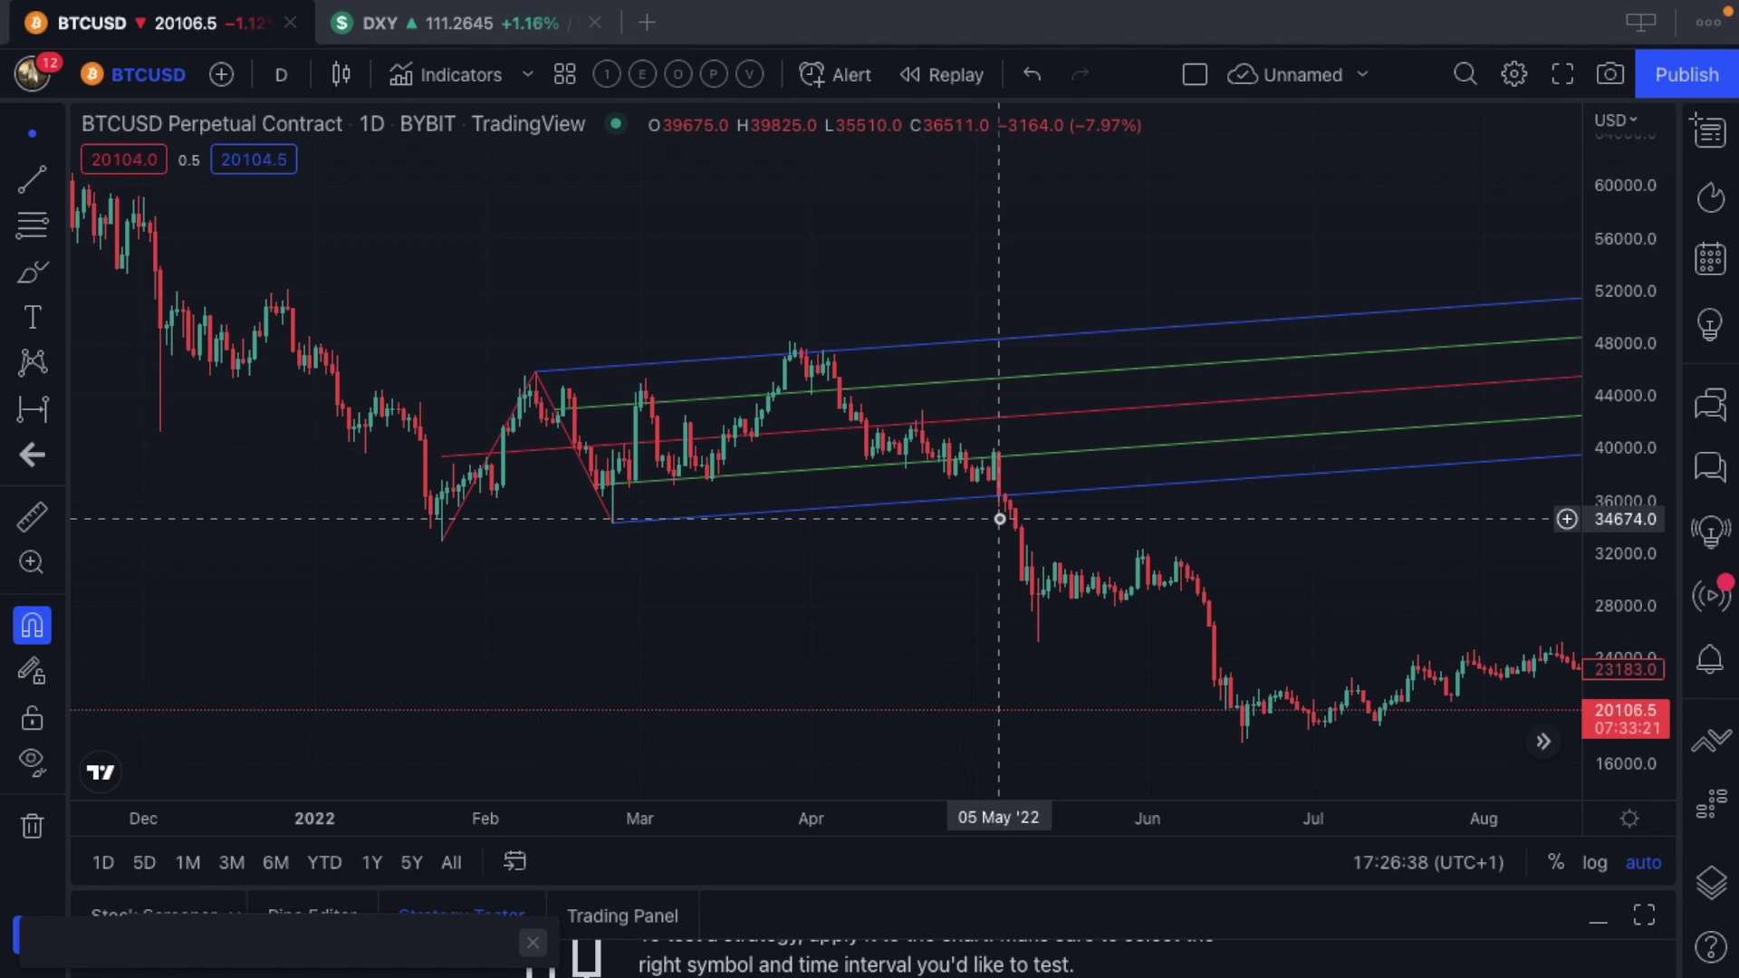
Examine the price decline below the Schiff Pitchfork's lower outer line after May 2022 and compare it with the 2020 and 2021 price history
{"action": "scroll", "coordinate": [897, 462], "scroll_direction": "up", "scroll_amount": 5}
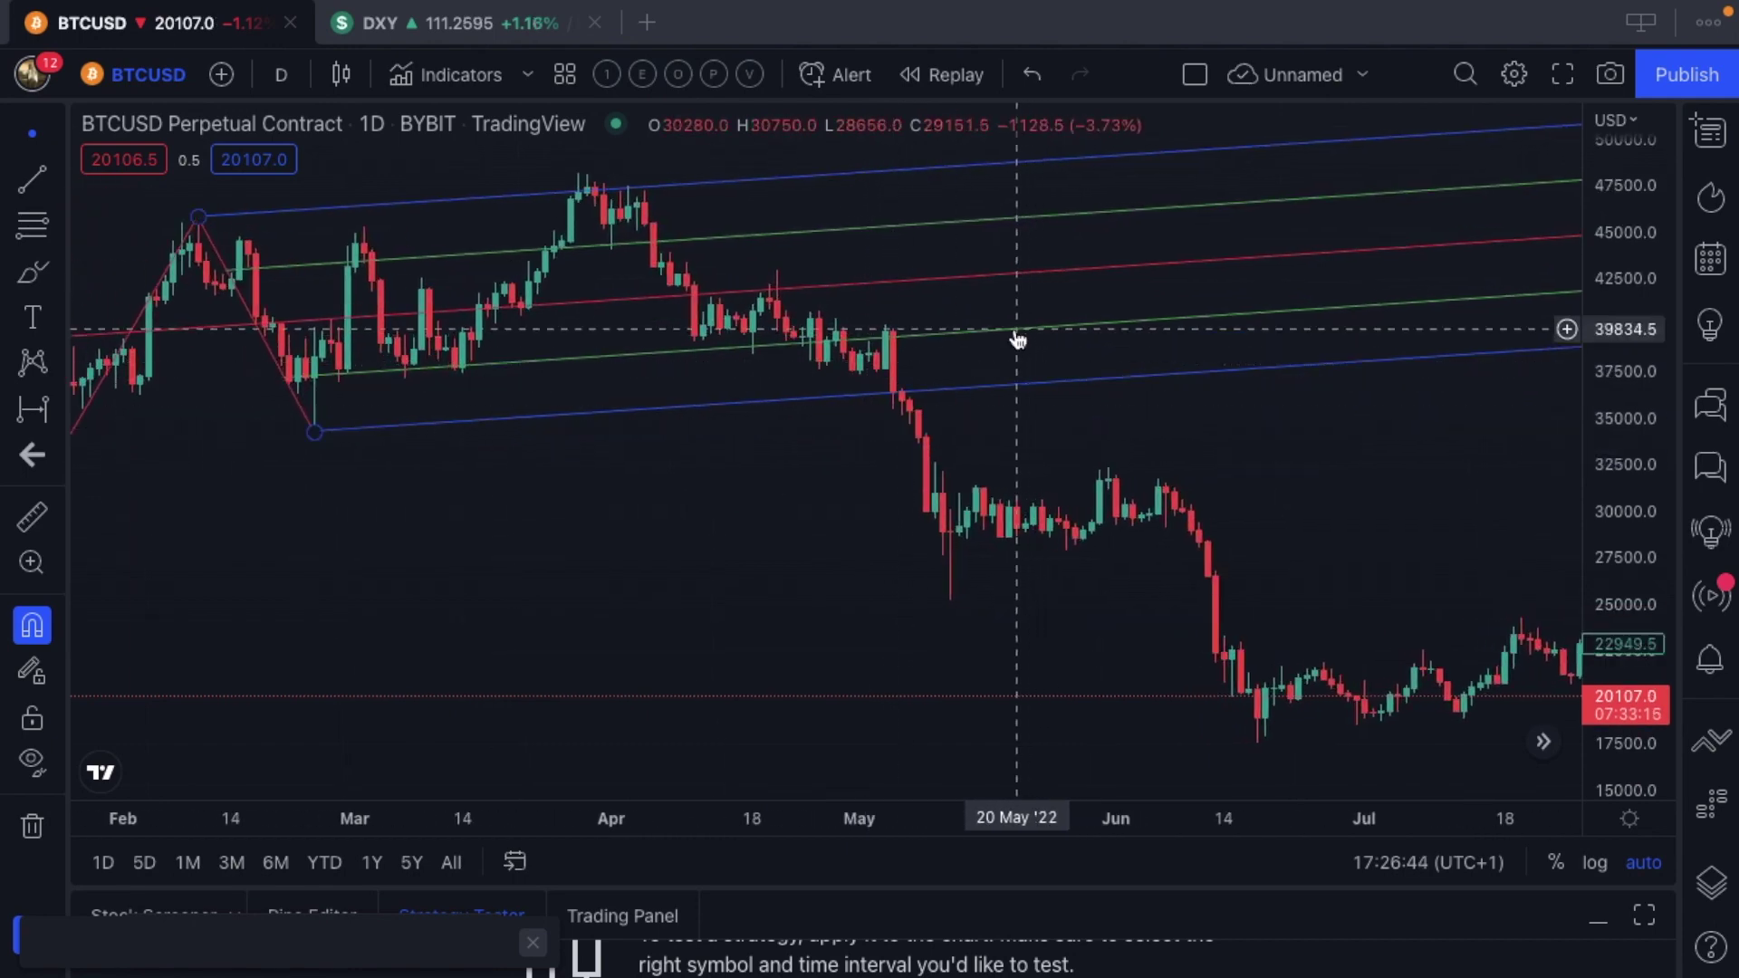
{"action": "scroll", "coordinate": [1017, 339], "scroll_direction": "down", "scroll_amount": 2}
{"action": "scroll", "coordinate": [1017, 338], "scroll_direction": "down", "scroll_amount": 3}
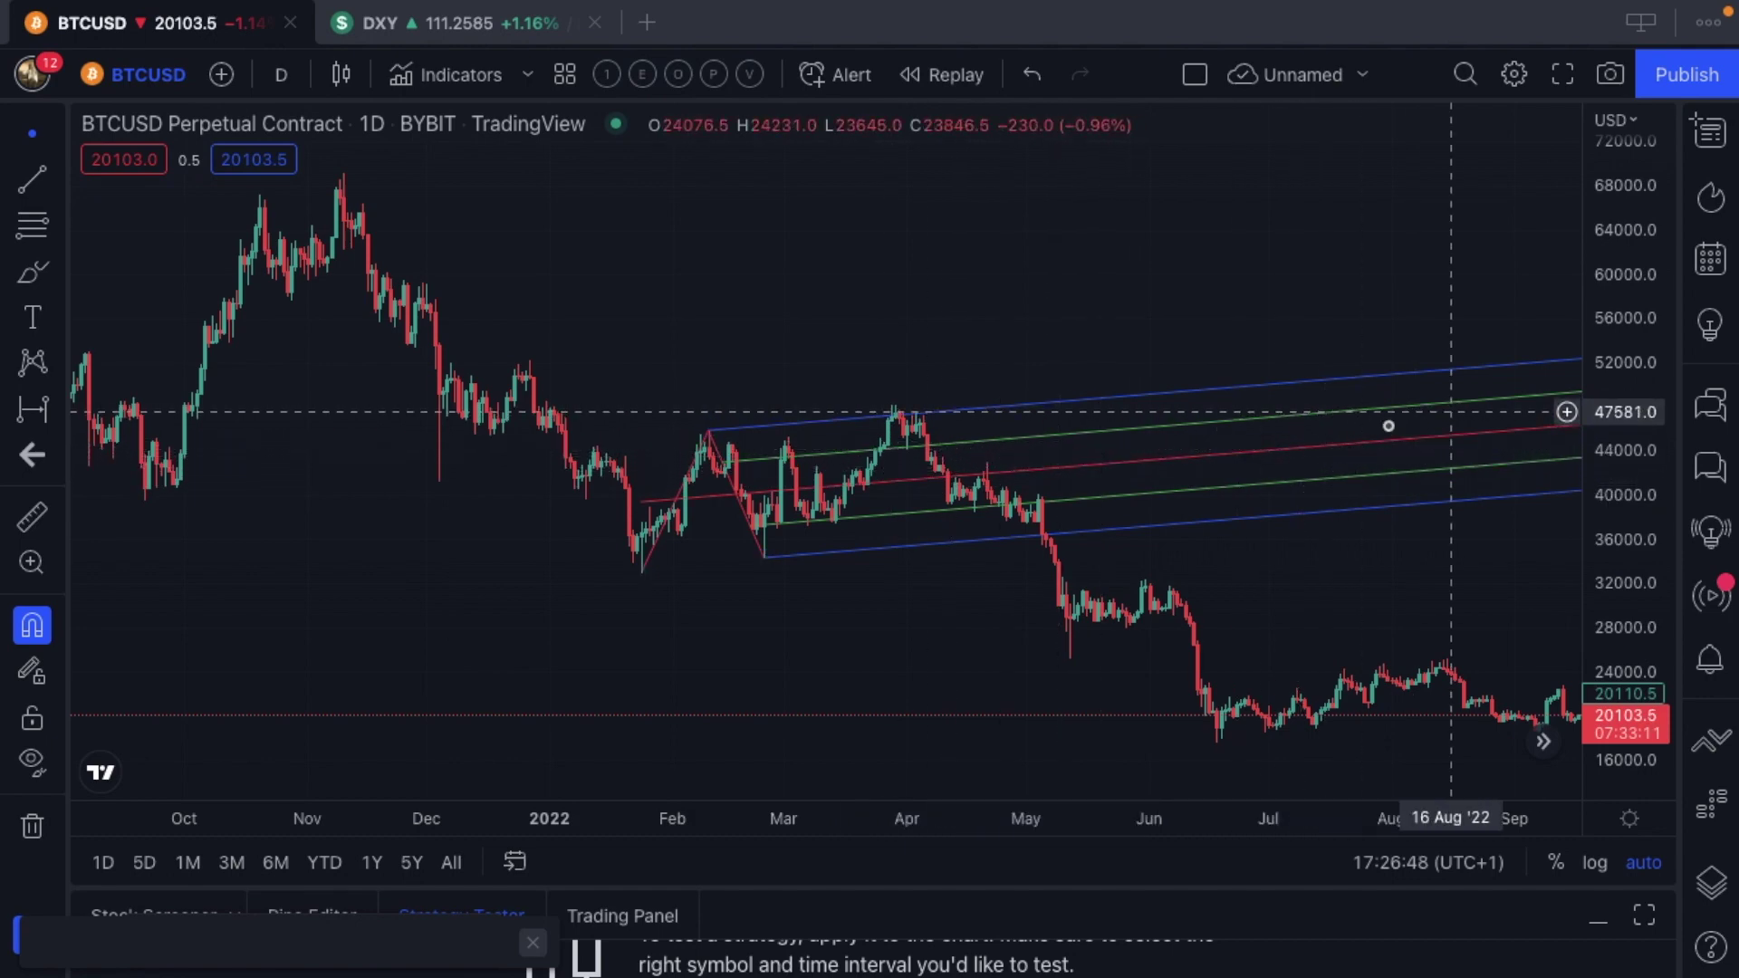
{"action": "scroll", "coordinate": [1042, 615], "scroll_direction": "up", "scroll_amount": 4}
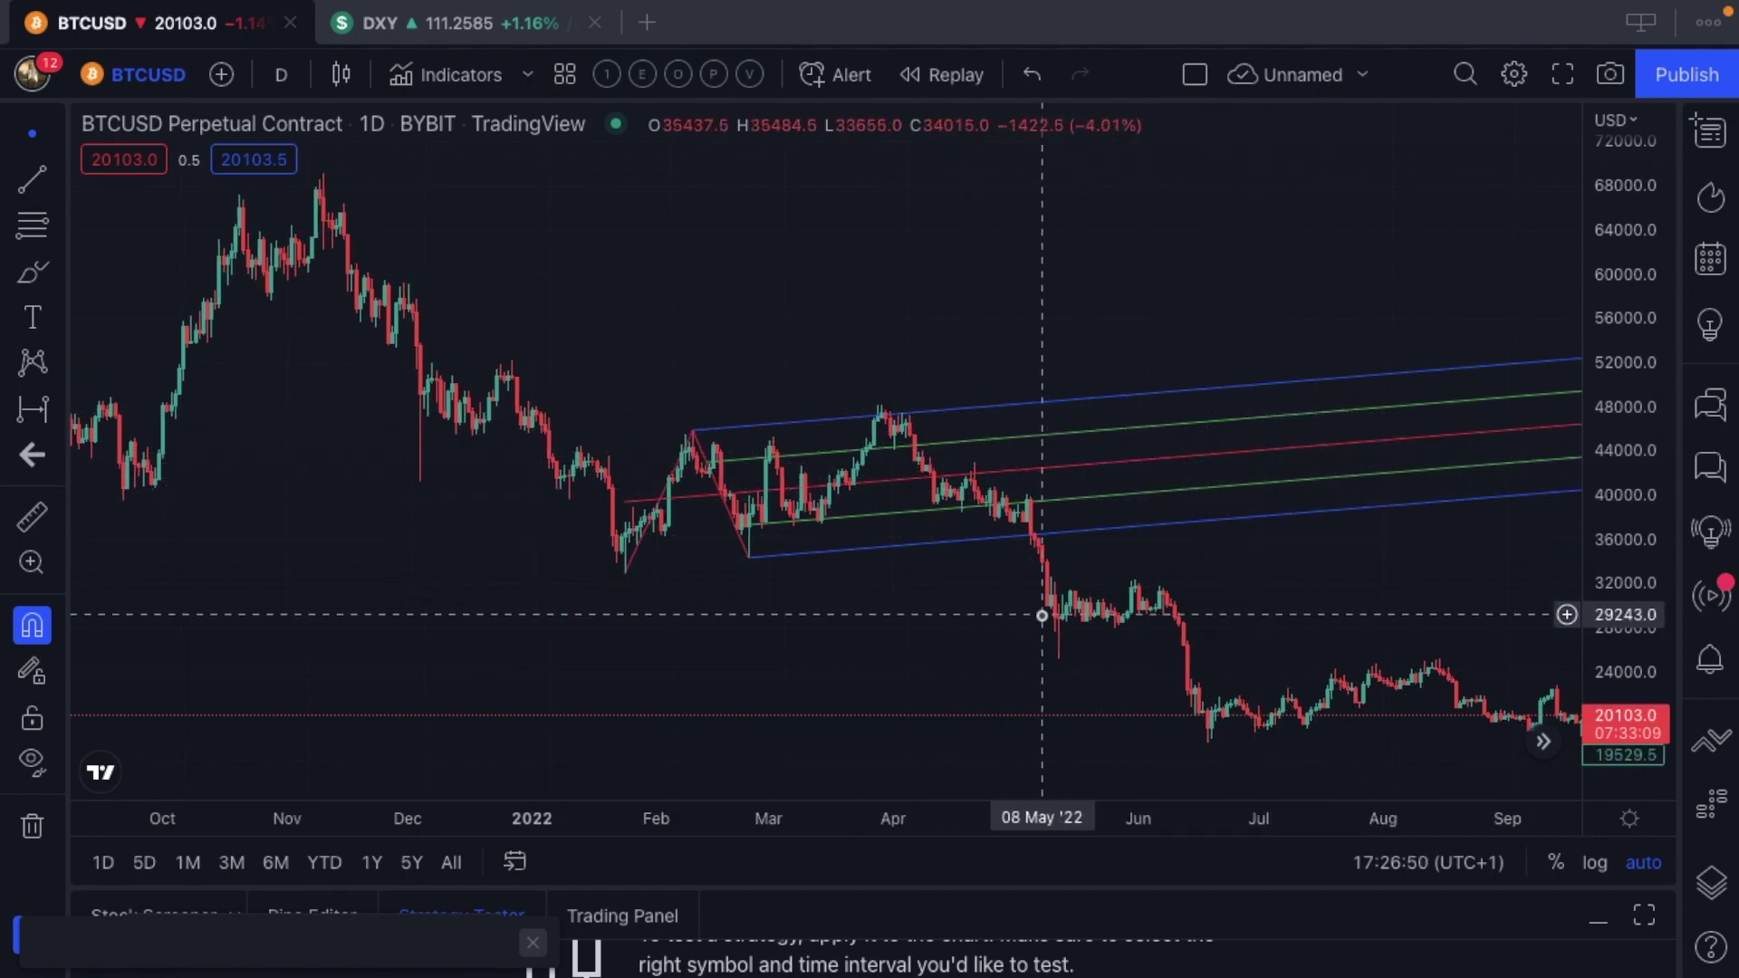
{"action": "scroll", "coordinate": [1042, 615], "scroll_direction": "down", "scroll_amount": 5}
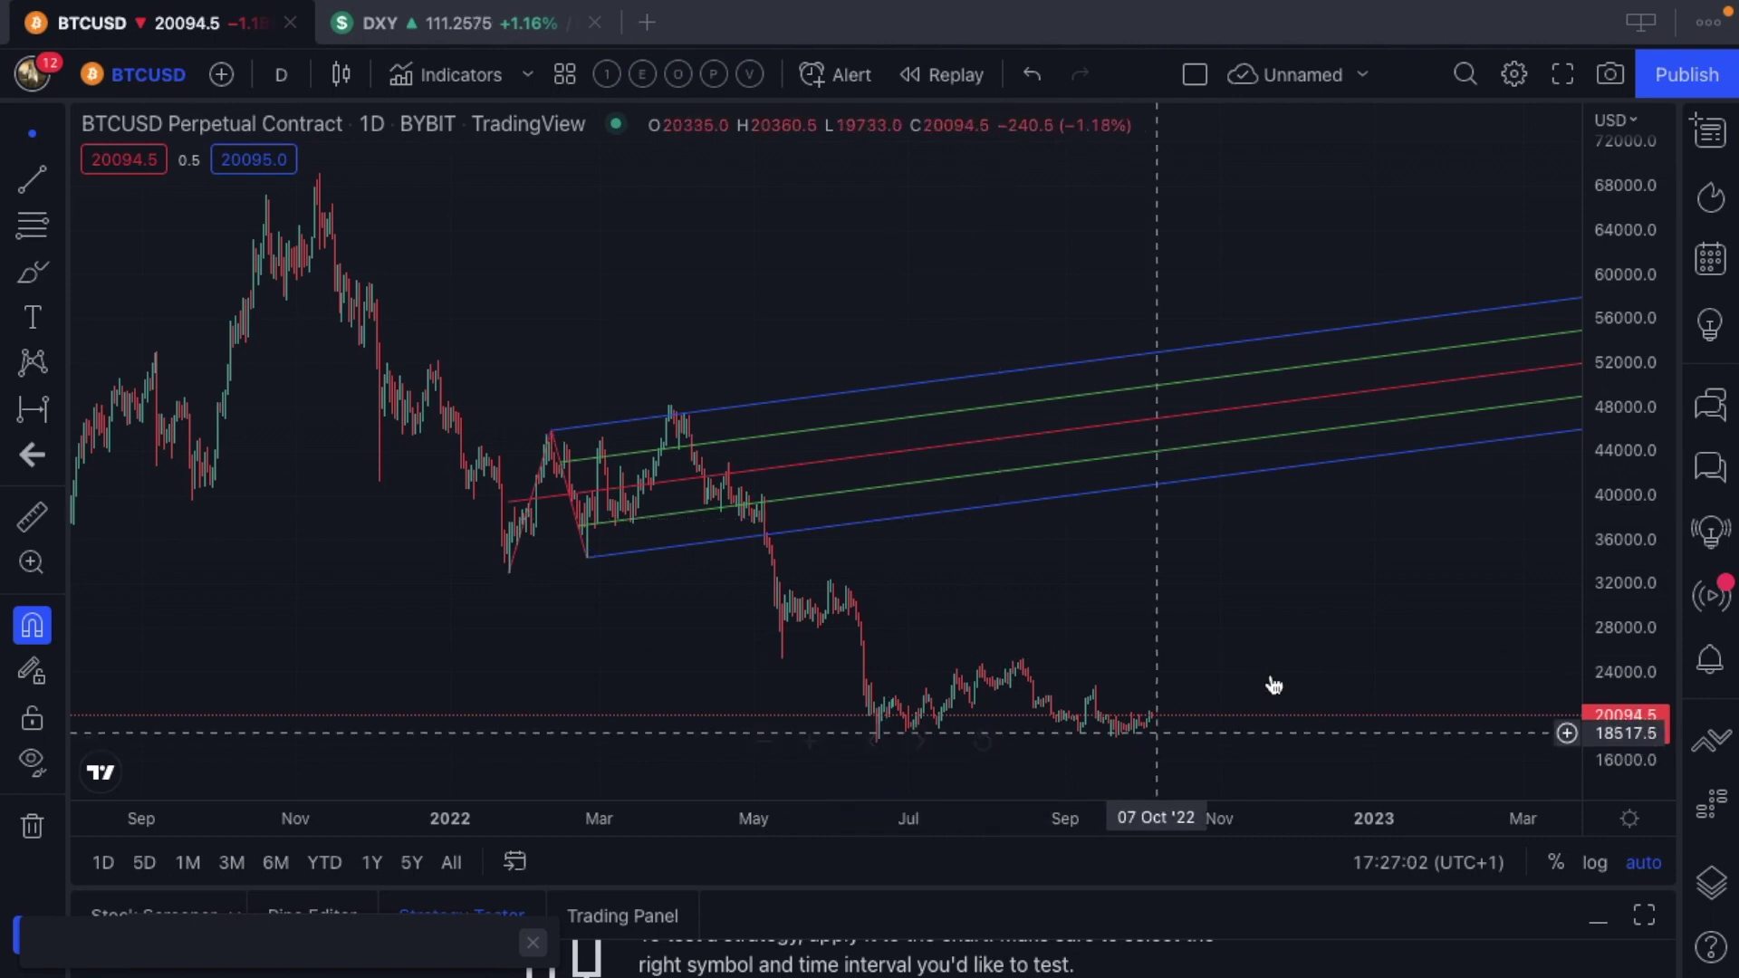
{"action": "scroll", "coordinate": [1226, 404], "scroll_direction": "right", "scroll_amount": 3}
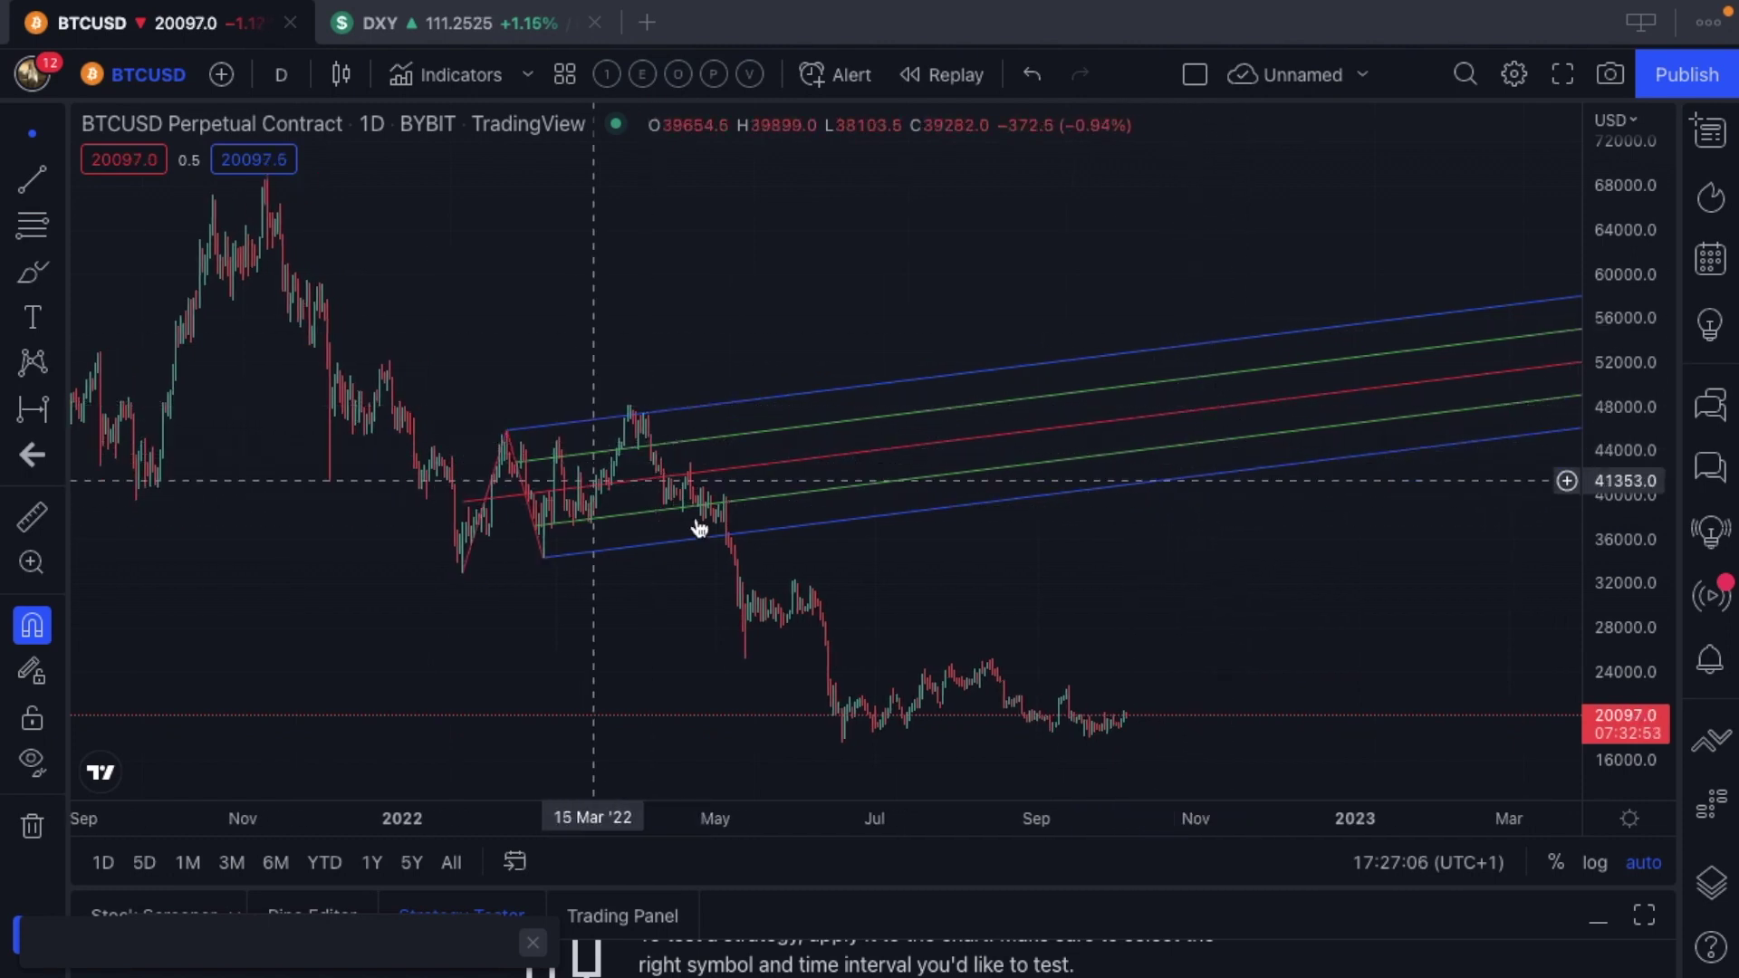
{"action": "scroll", "coordinate": [648, 459], "scroll_direction": "left", "scroll_amount": 3}
{"action": "scroll", "coordinate": [646, 455], "scroll_direction": "left", "scroll_amount": 8}
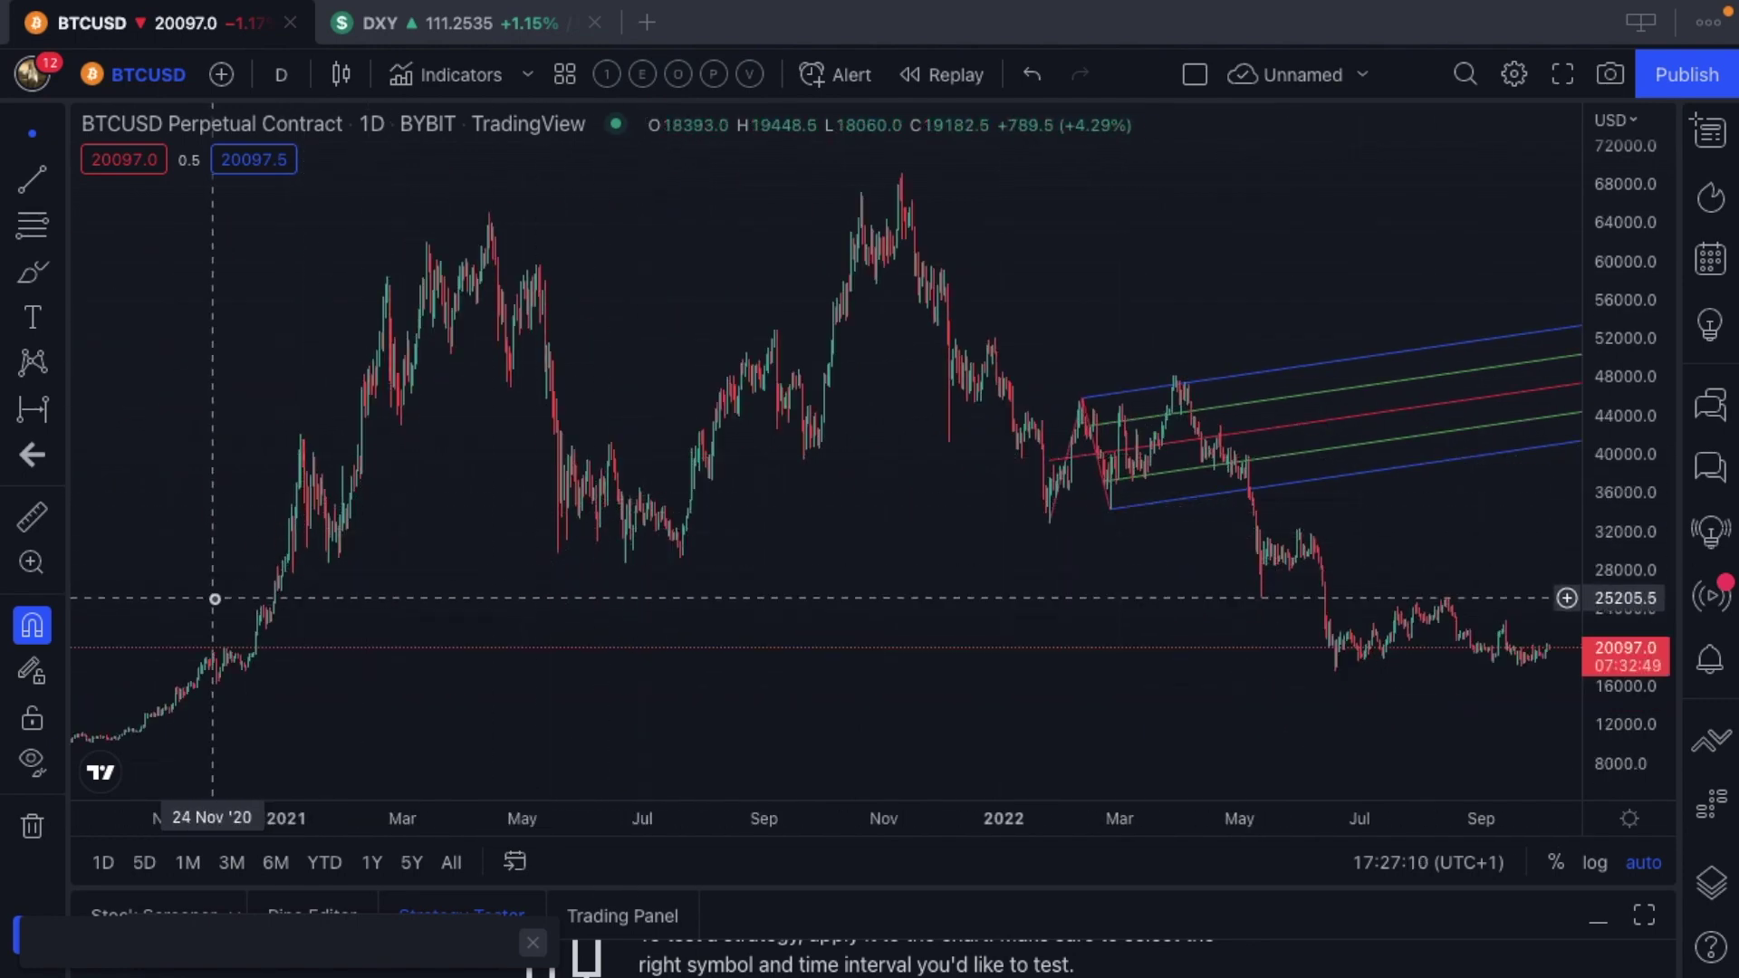
{"action": "scroll", "coordinate": [1061, 495], "scroll_direction": "right", "scroll_amount": 3}
{"action": "scroll", "coordinate": [1061, 495], "scroll_direction": "right", "scroll_amount": 10}
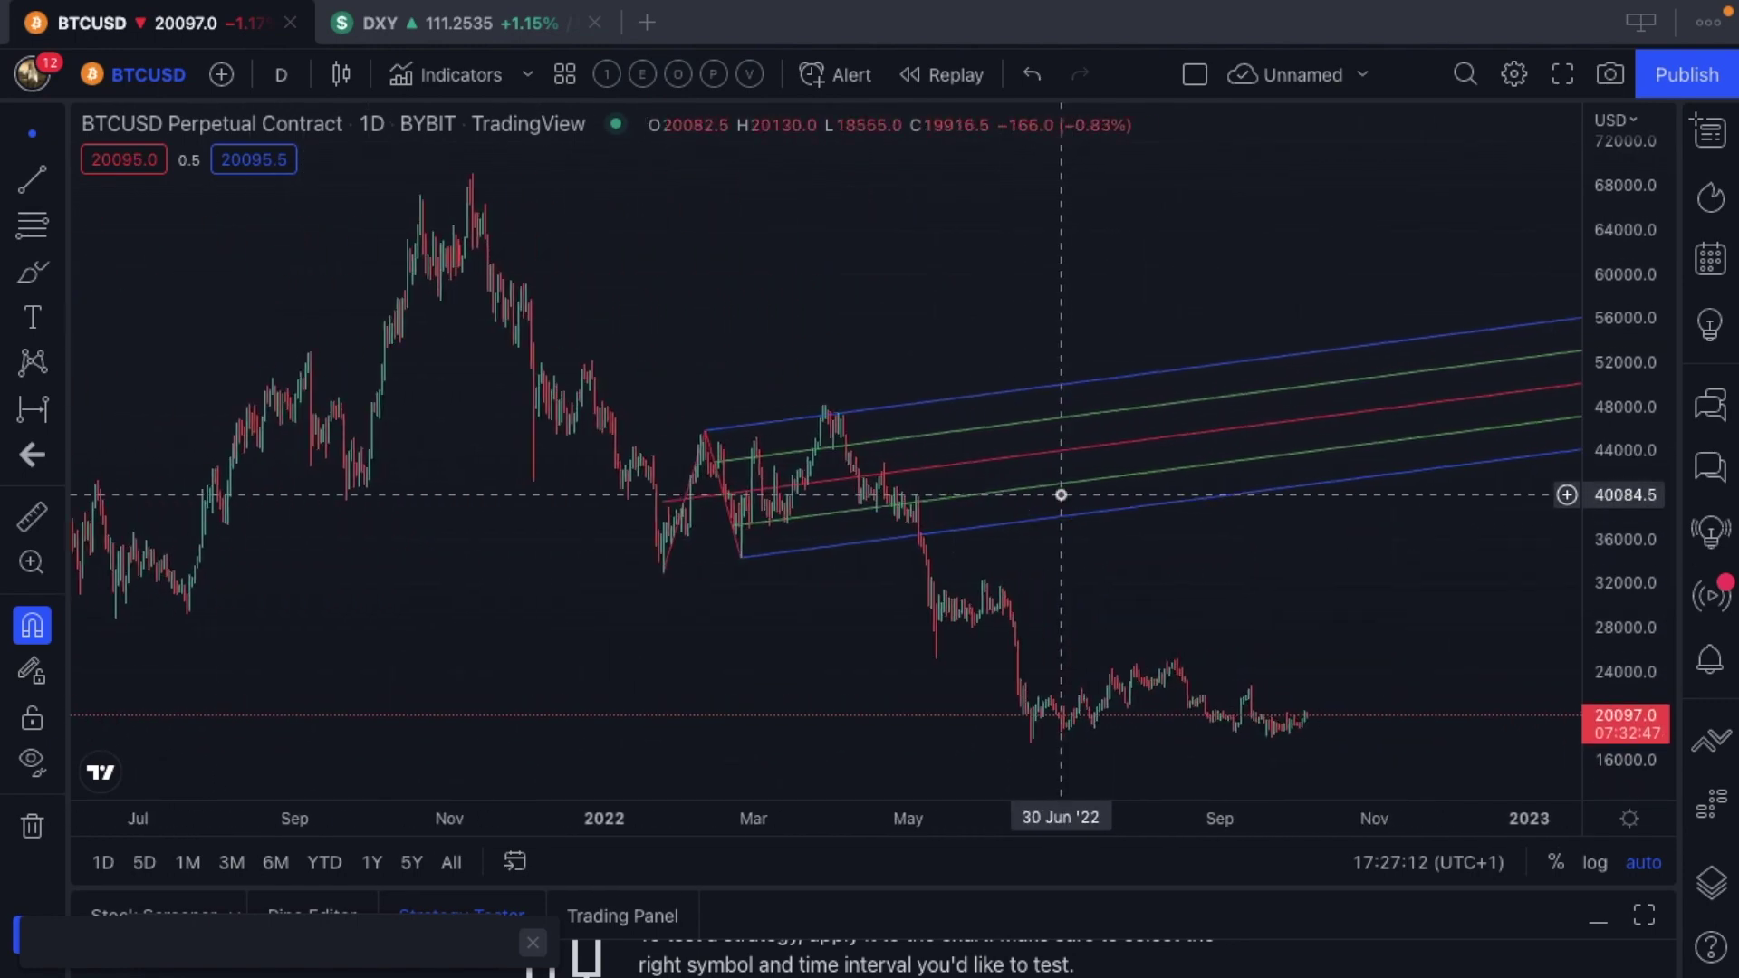
{"action": "scroll", "coordinate": [1061, 495], "scroll_direction": "right", "scroll_amount": 1}
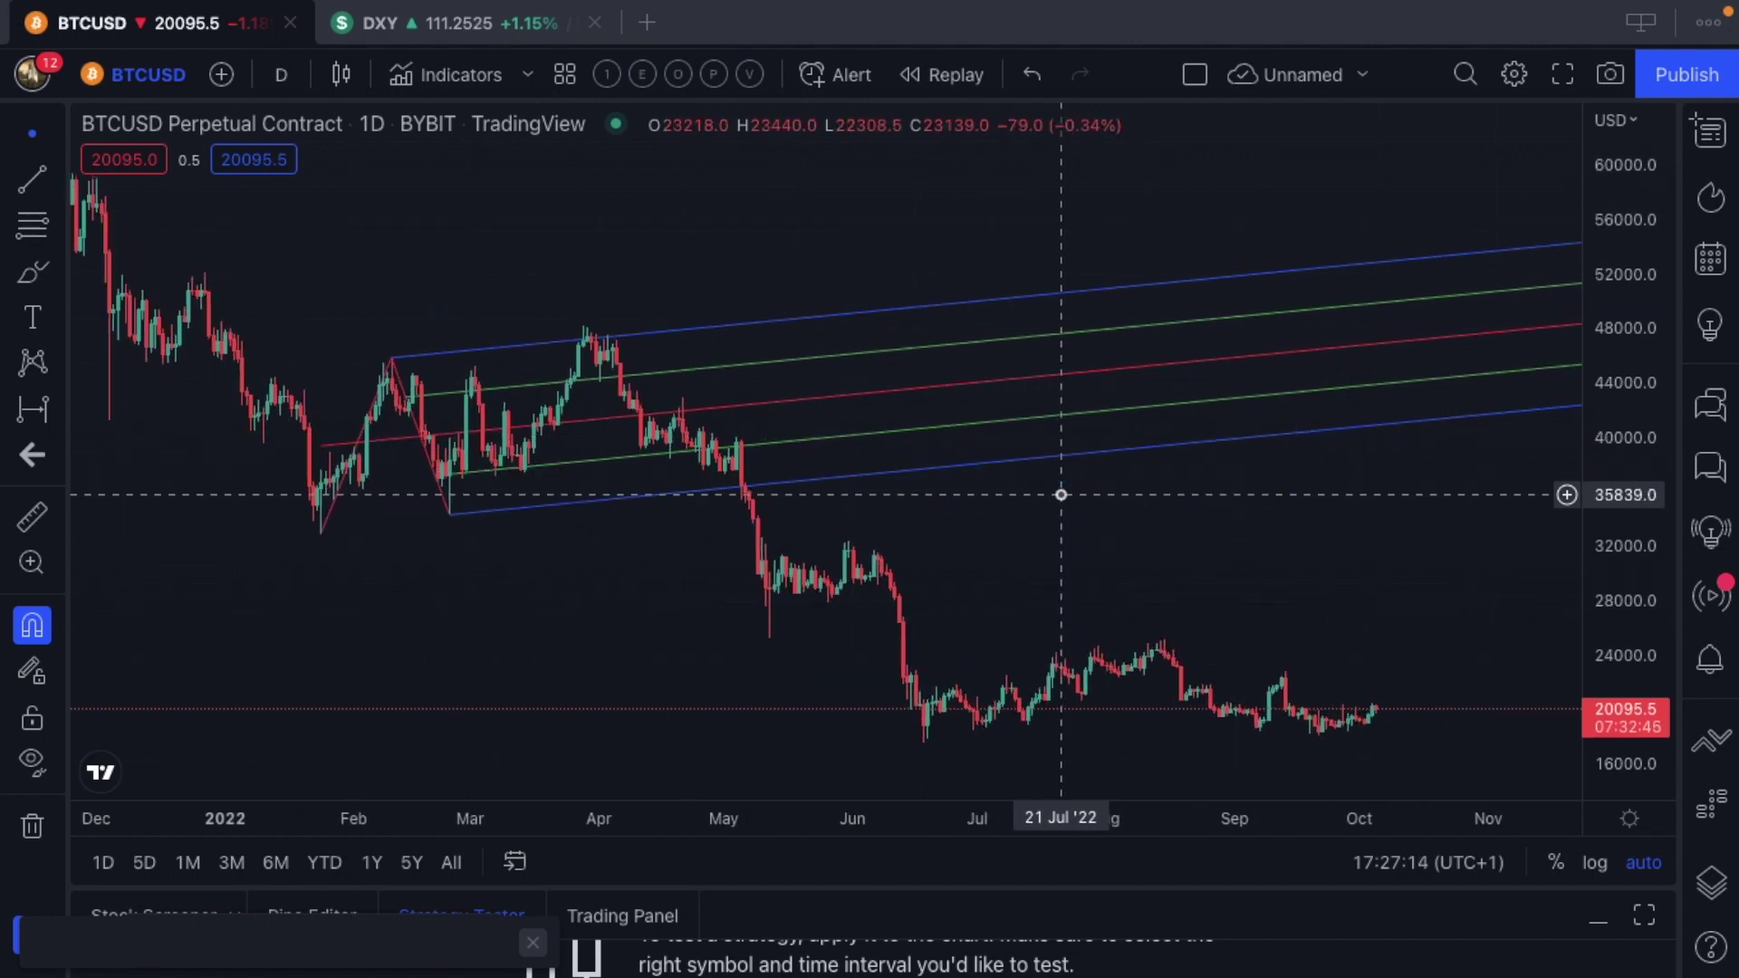
Apply the saved Fib Schiff template to the Schiff Pitchfork and close its settings
{"action": "left_click", "coordinate": [552, 507]}
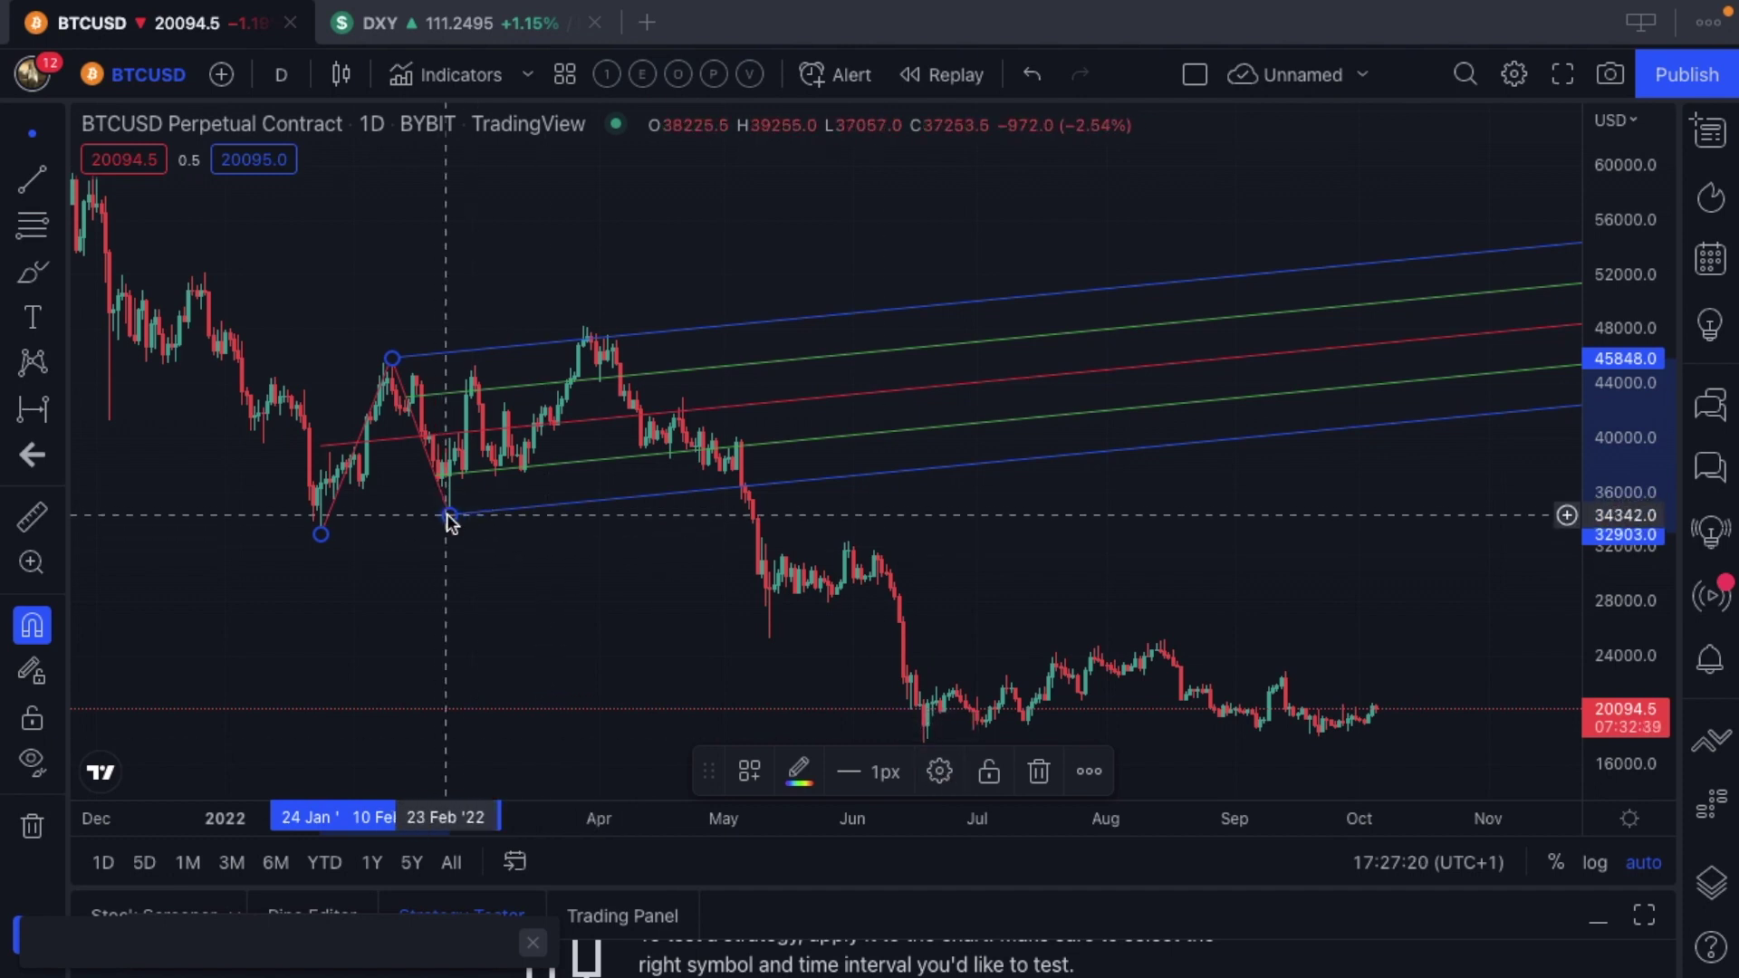
{"action": "left_click", "coordinate": [940, 771]}
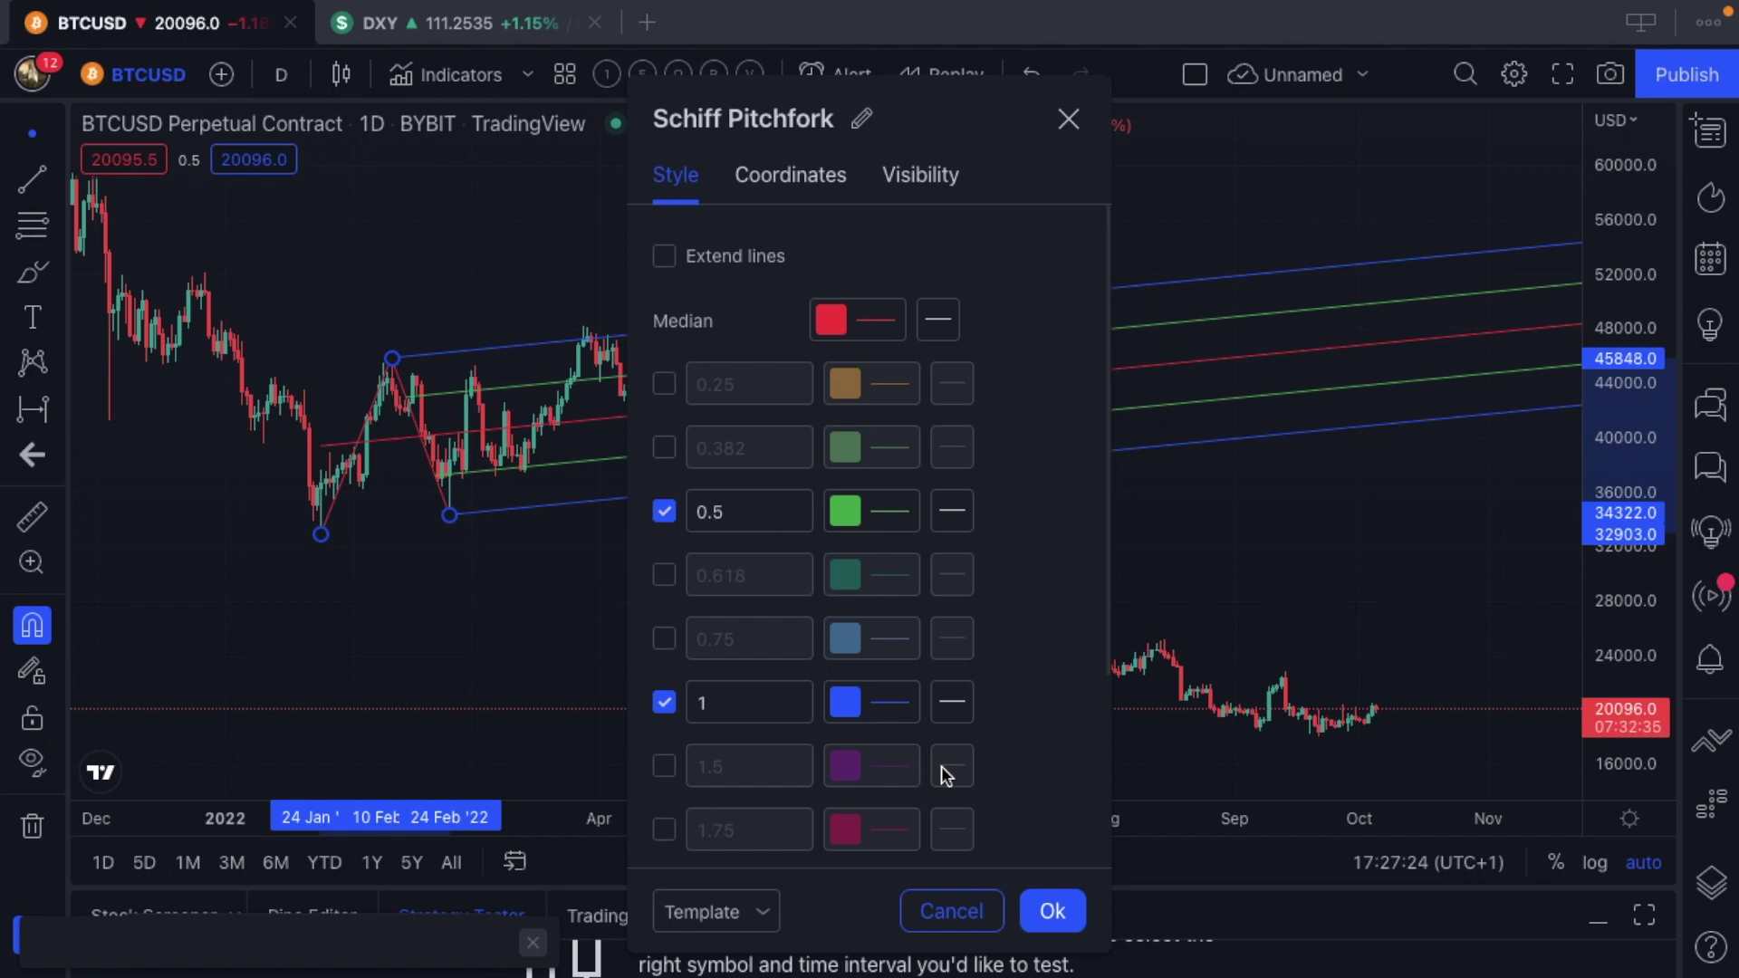
{"action": "left_click", "coordinate": [759, 912]}
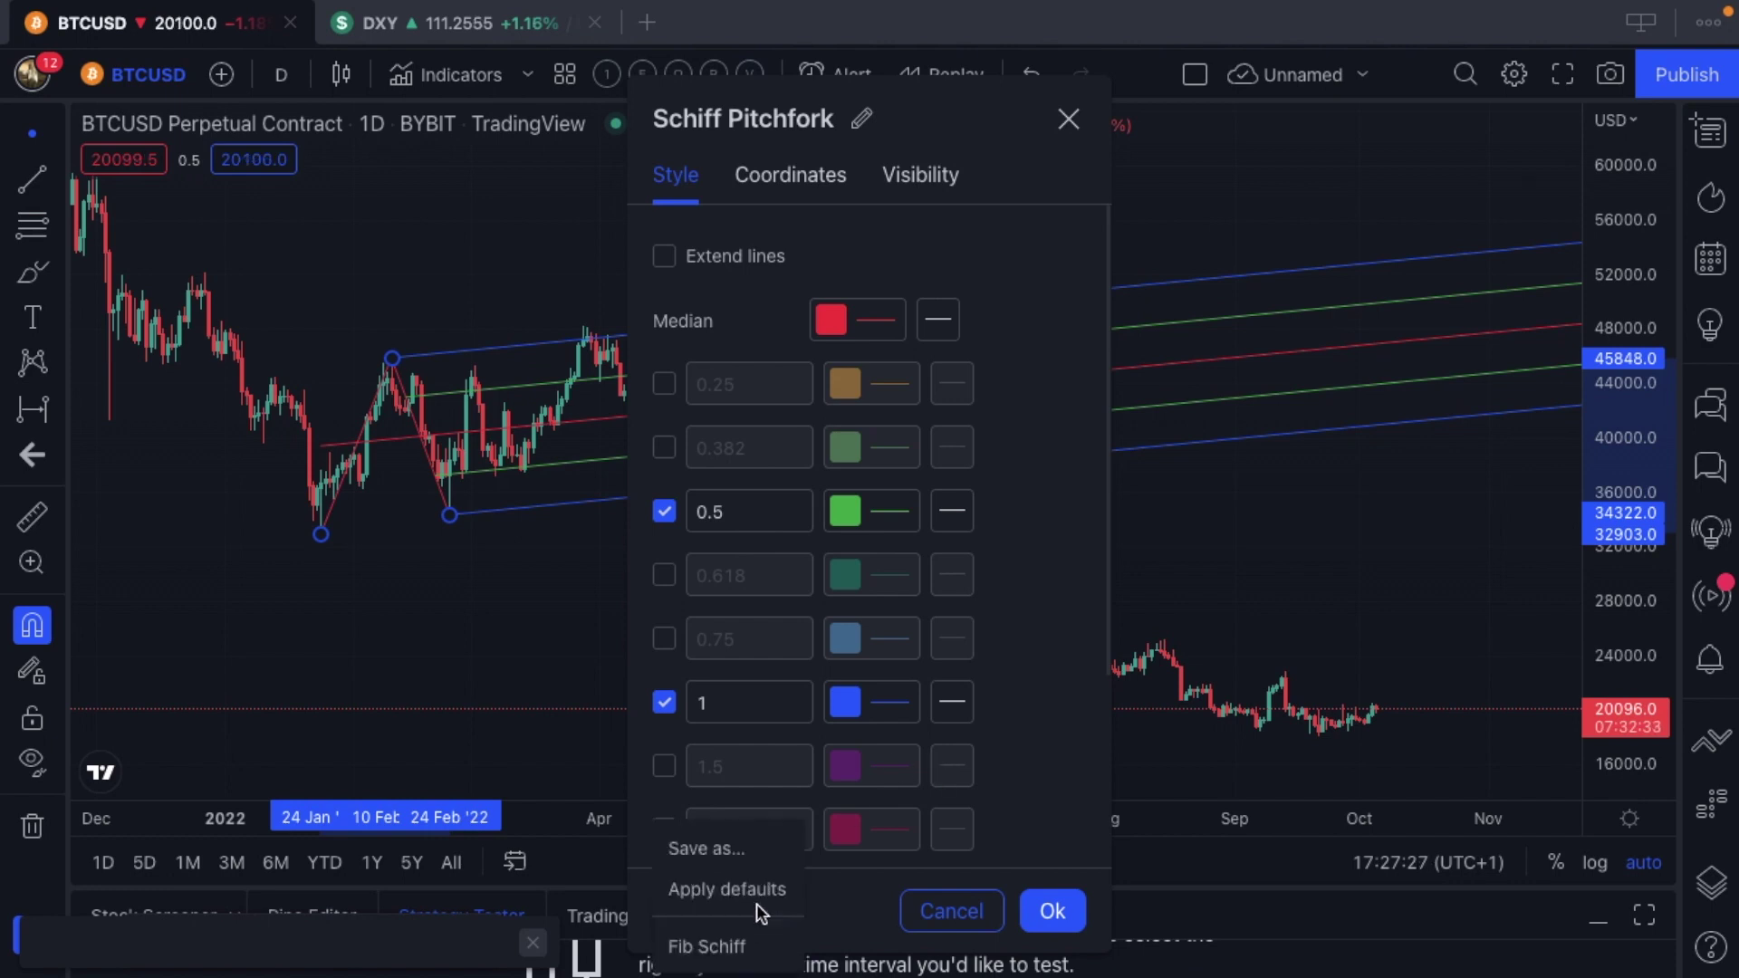
{"action": "left_click", "coordinate": [707, 947]}
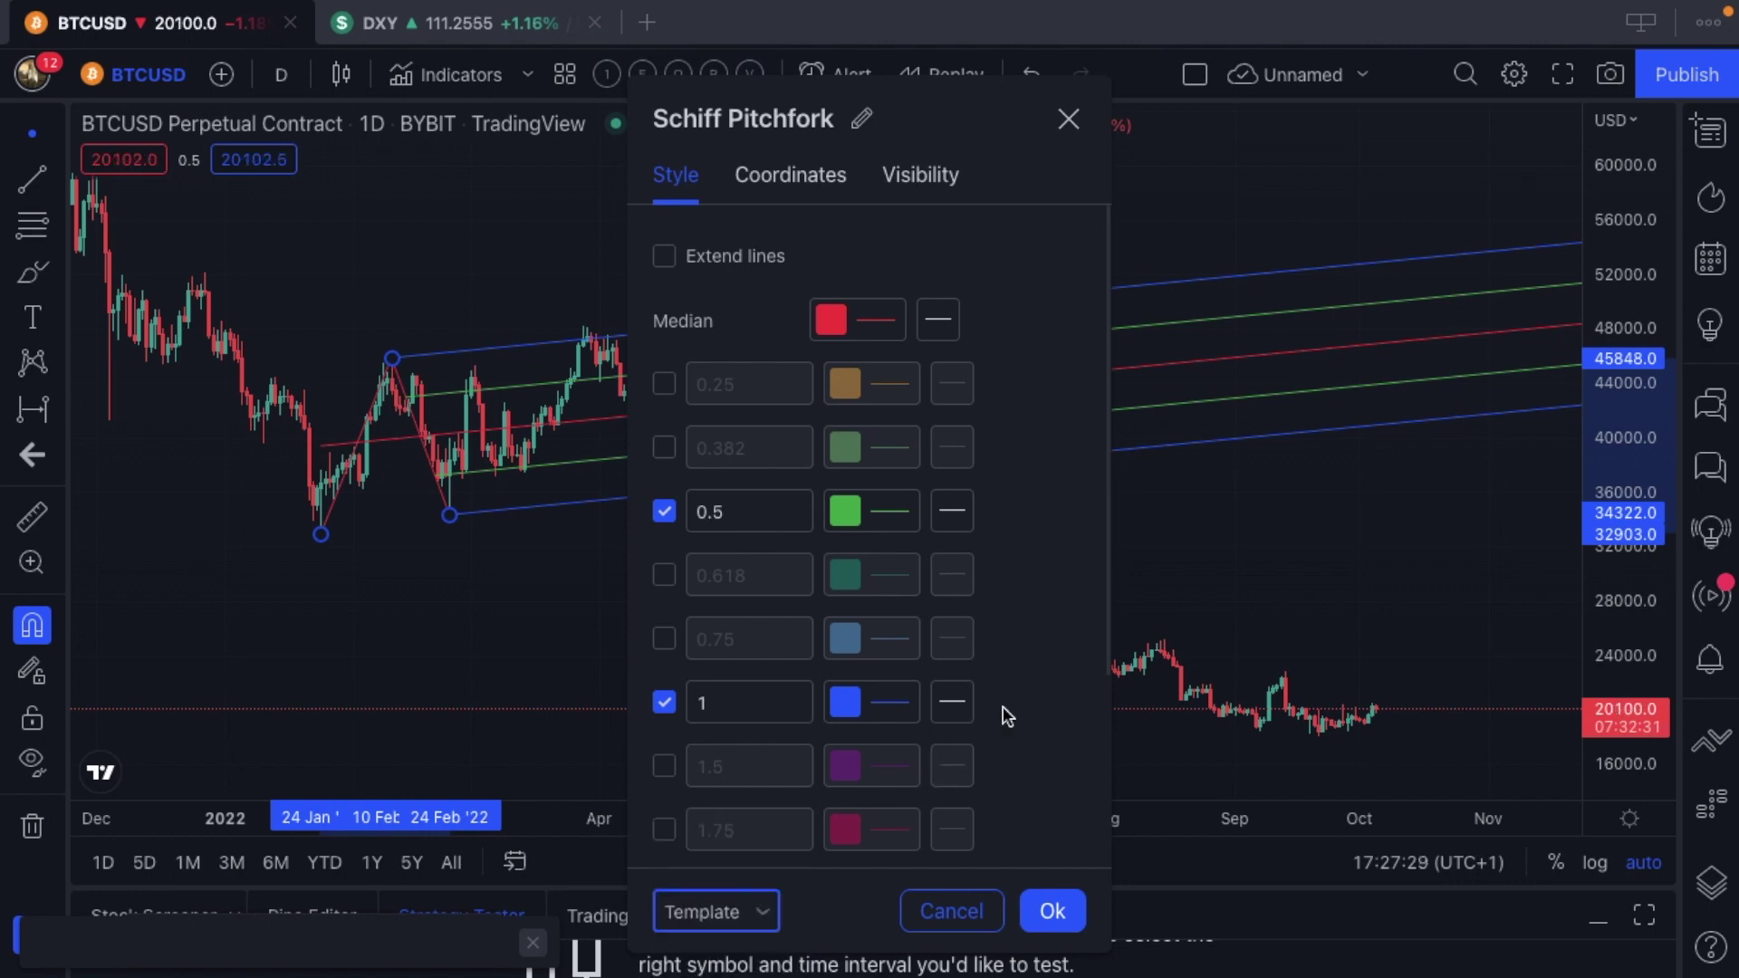
{"action": "left_click", "coordinate": [1069, 114]}
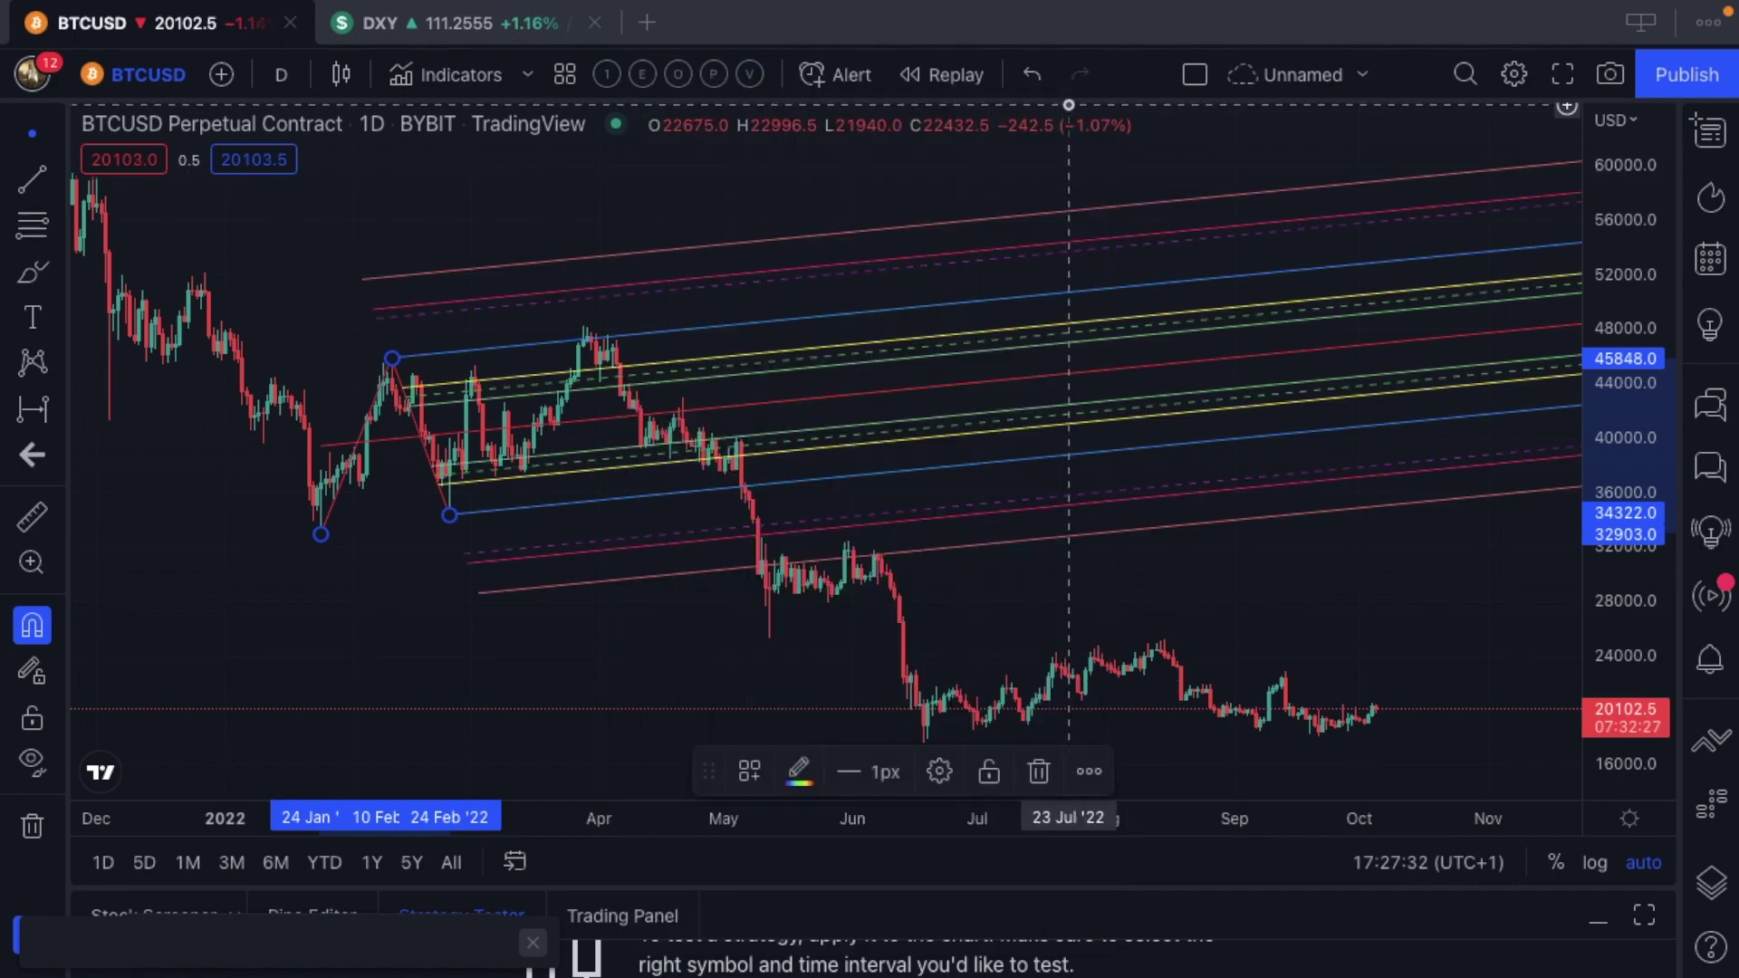
Examine the February to June 2022 price action against the Schiff Pitchfork's Fibonacci lines
{"action": "scroll", "coordinate": [1069, 105], "scroll_direction": "up", "scroll_amount": 5}
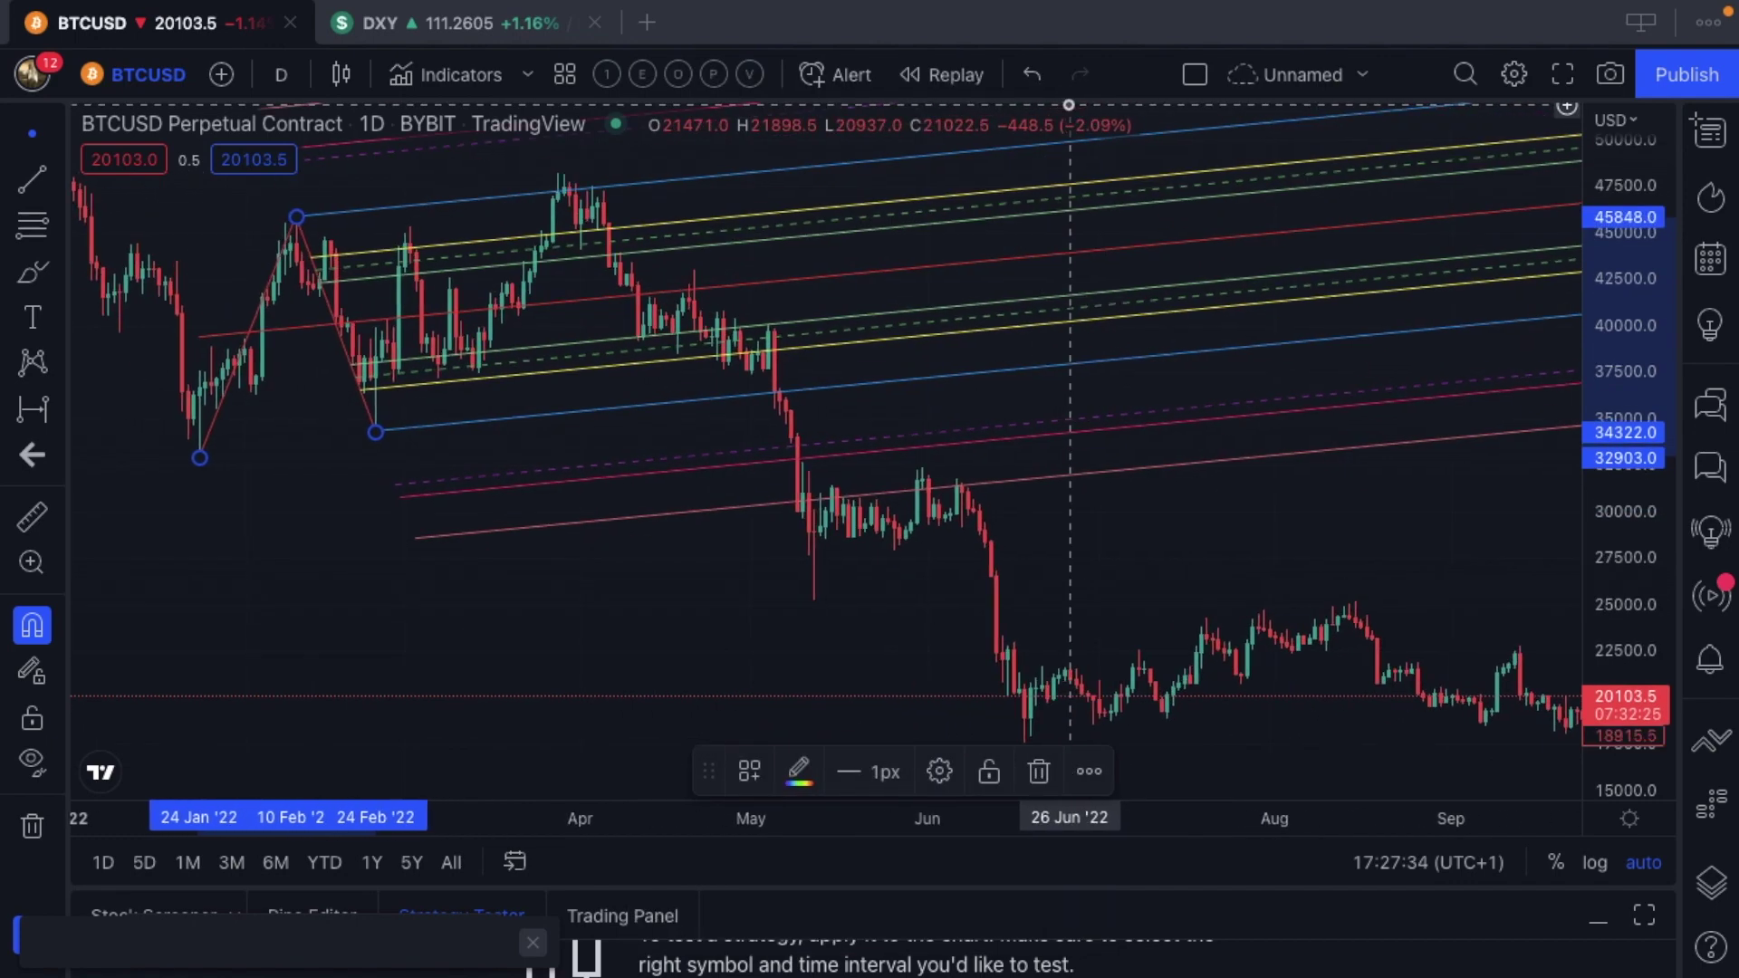
{"action": "scroll", "coordinate": [1069, 105], "scroll_direction": "up", "scroll_amount": 3}
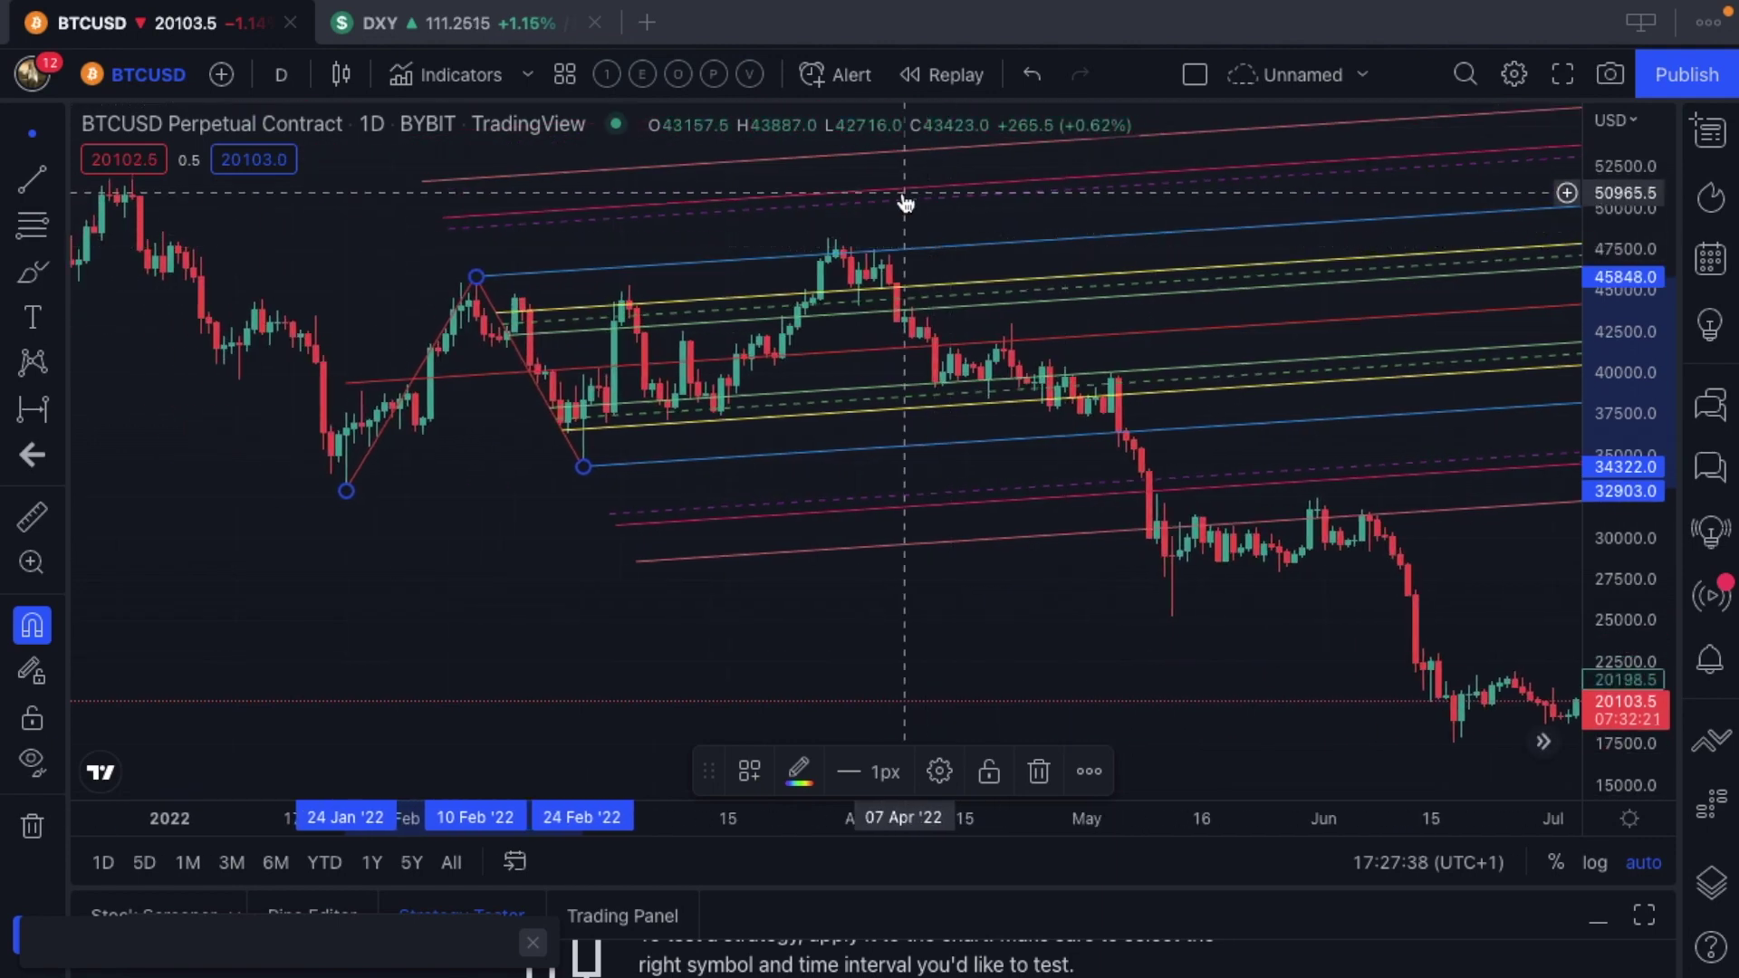
{"action": "scroll", "coordinate": [905, 201], "scroll_direction": "down", "scroll_amount": 3}
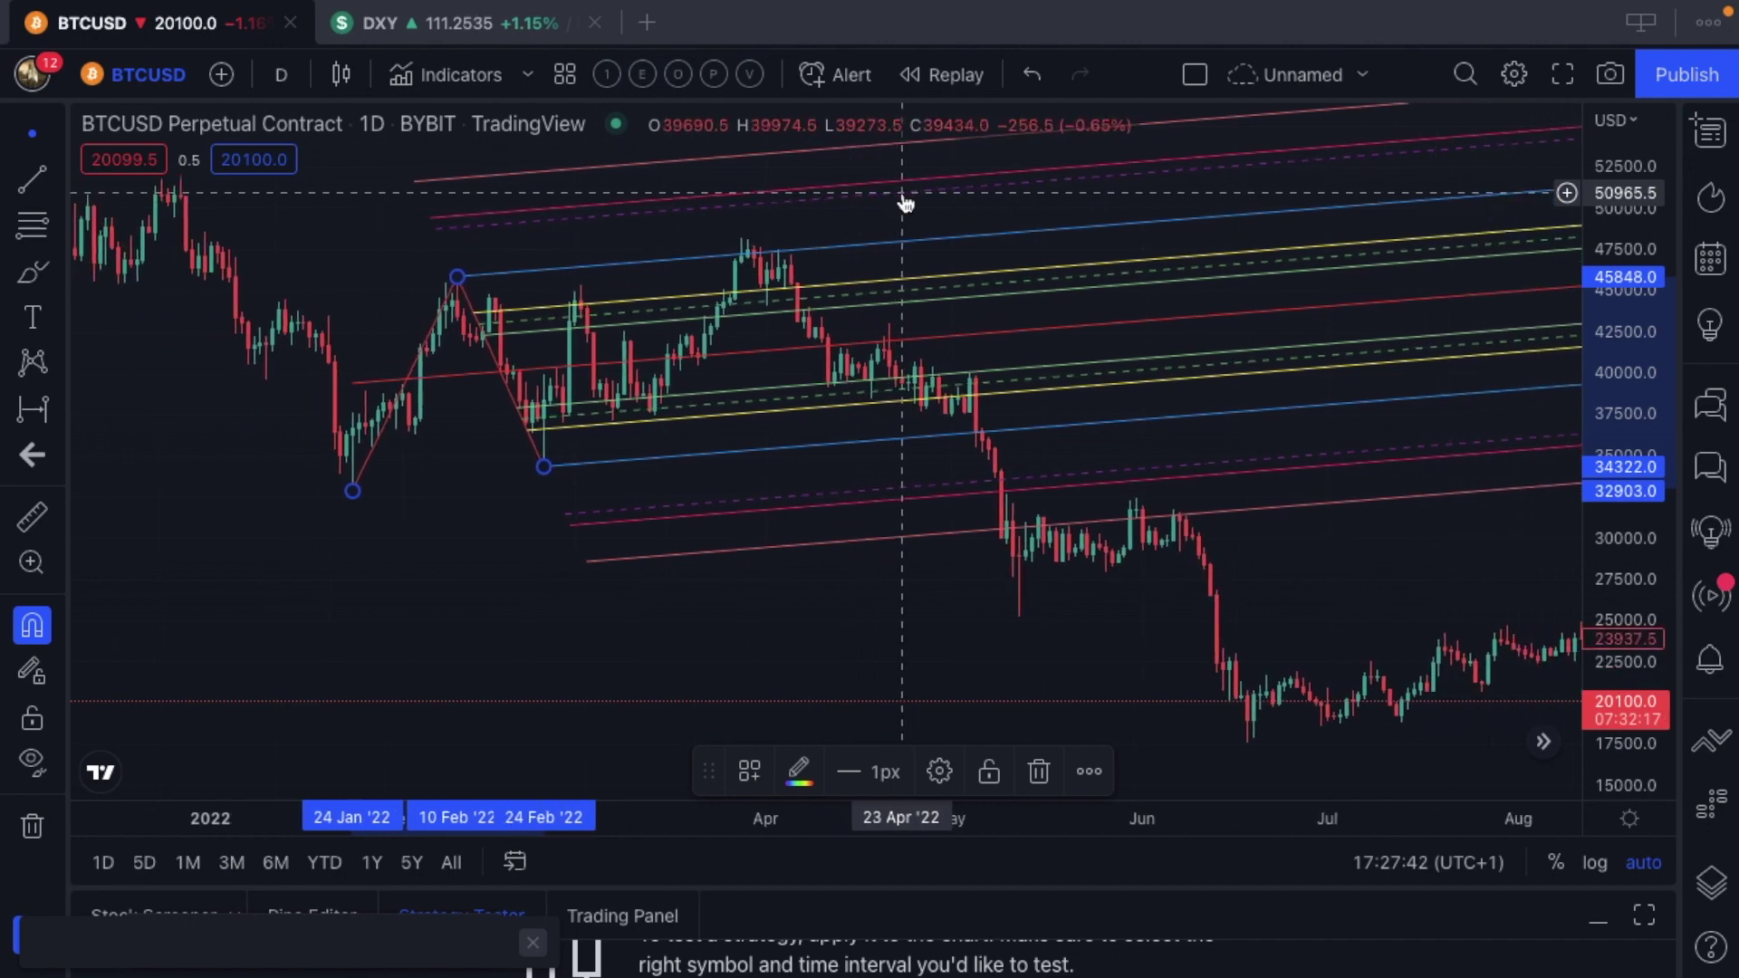
{"action": "scroll", "coordinate": [906, 197], "scroll_direction": "down", "scroll_amount": 3}
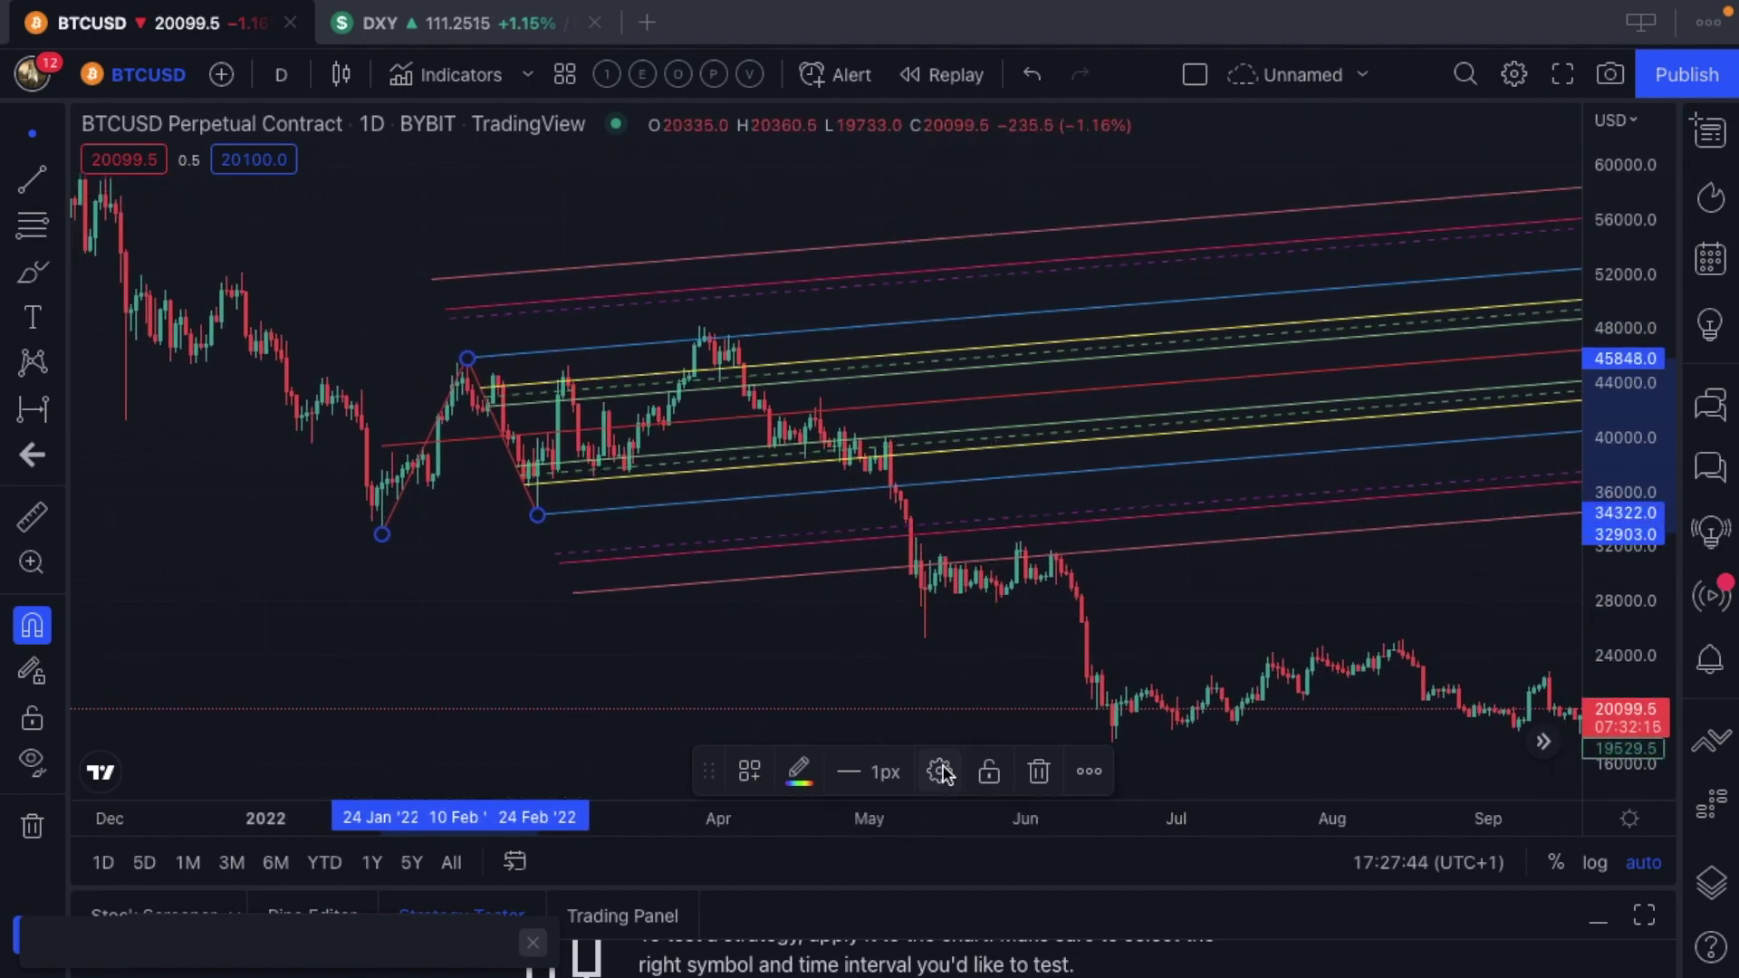
Review the enabled Fibonacci levels, colours and line styles in the Schiff Pitchfork's settings and compare them with the early 2022 candles
{"action": "left_click", "coordinate": [940, 772]}
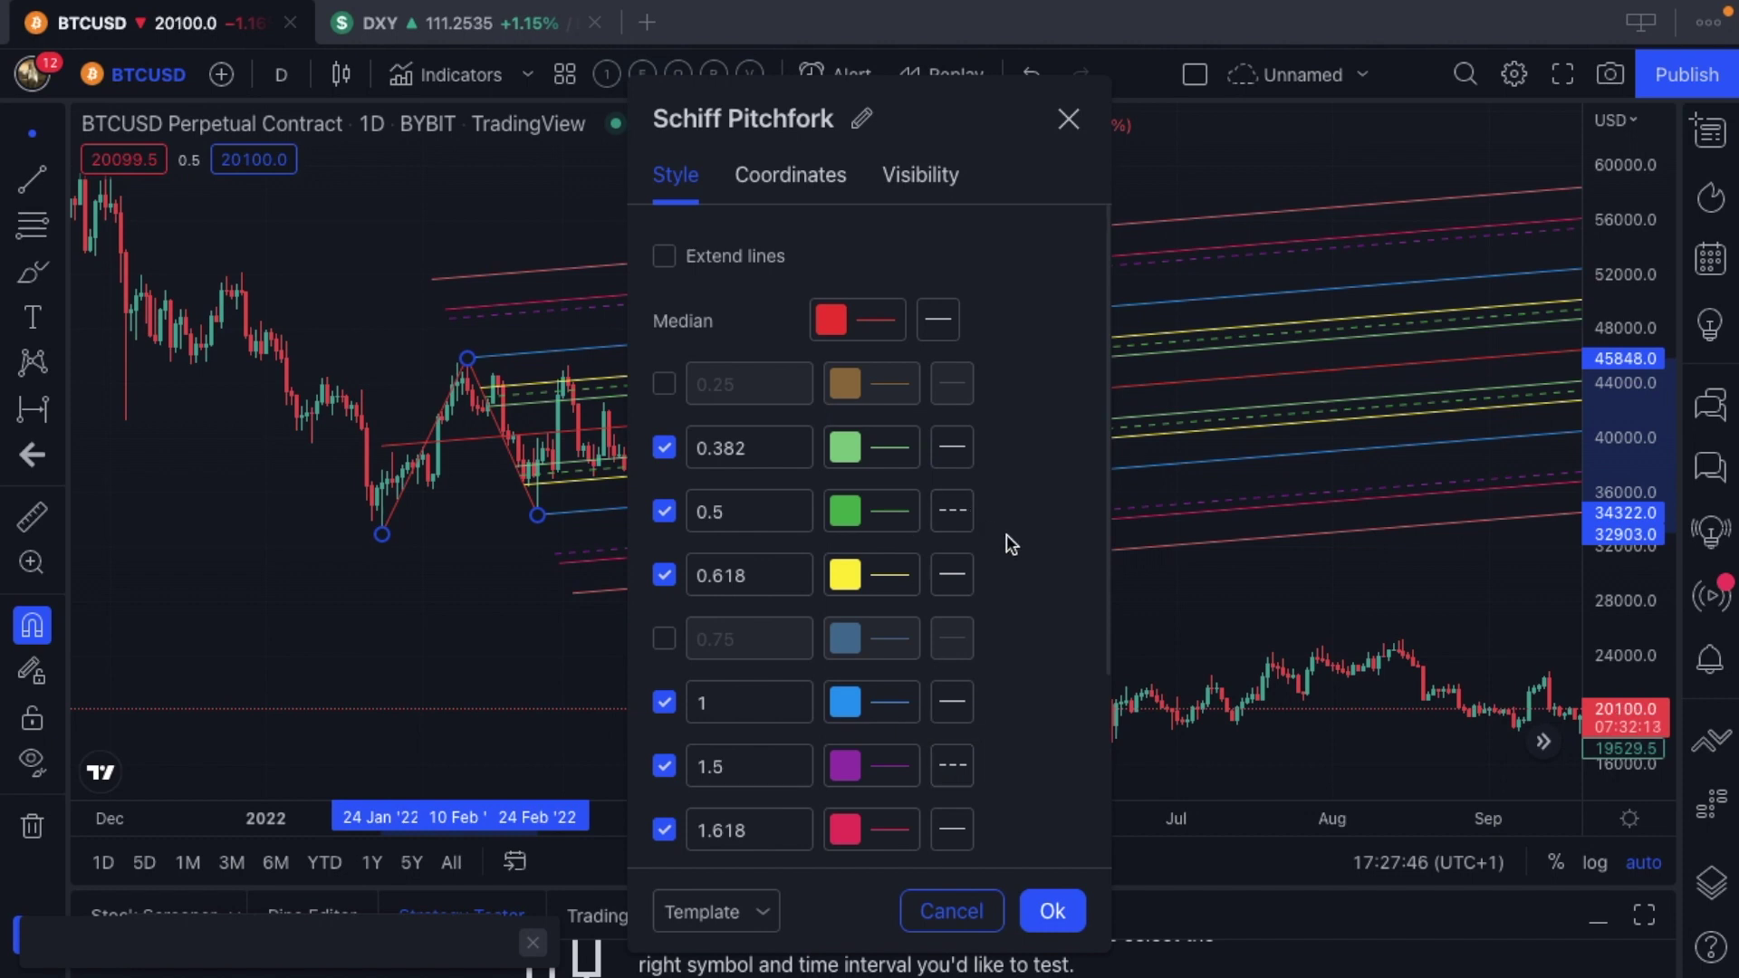
{"action": "scroll", "coordinate": [1071, 539], "scroll_direction": "down", "scroll_amount": 3}
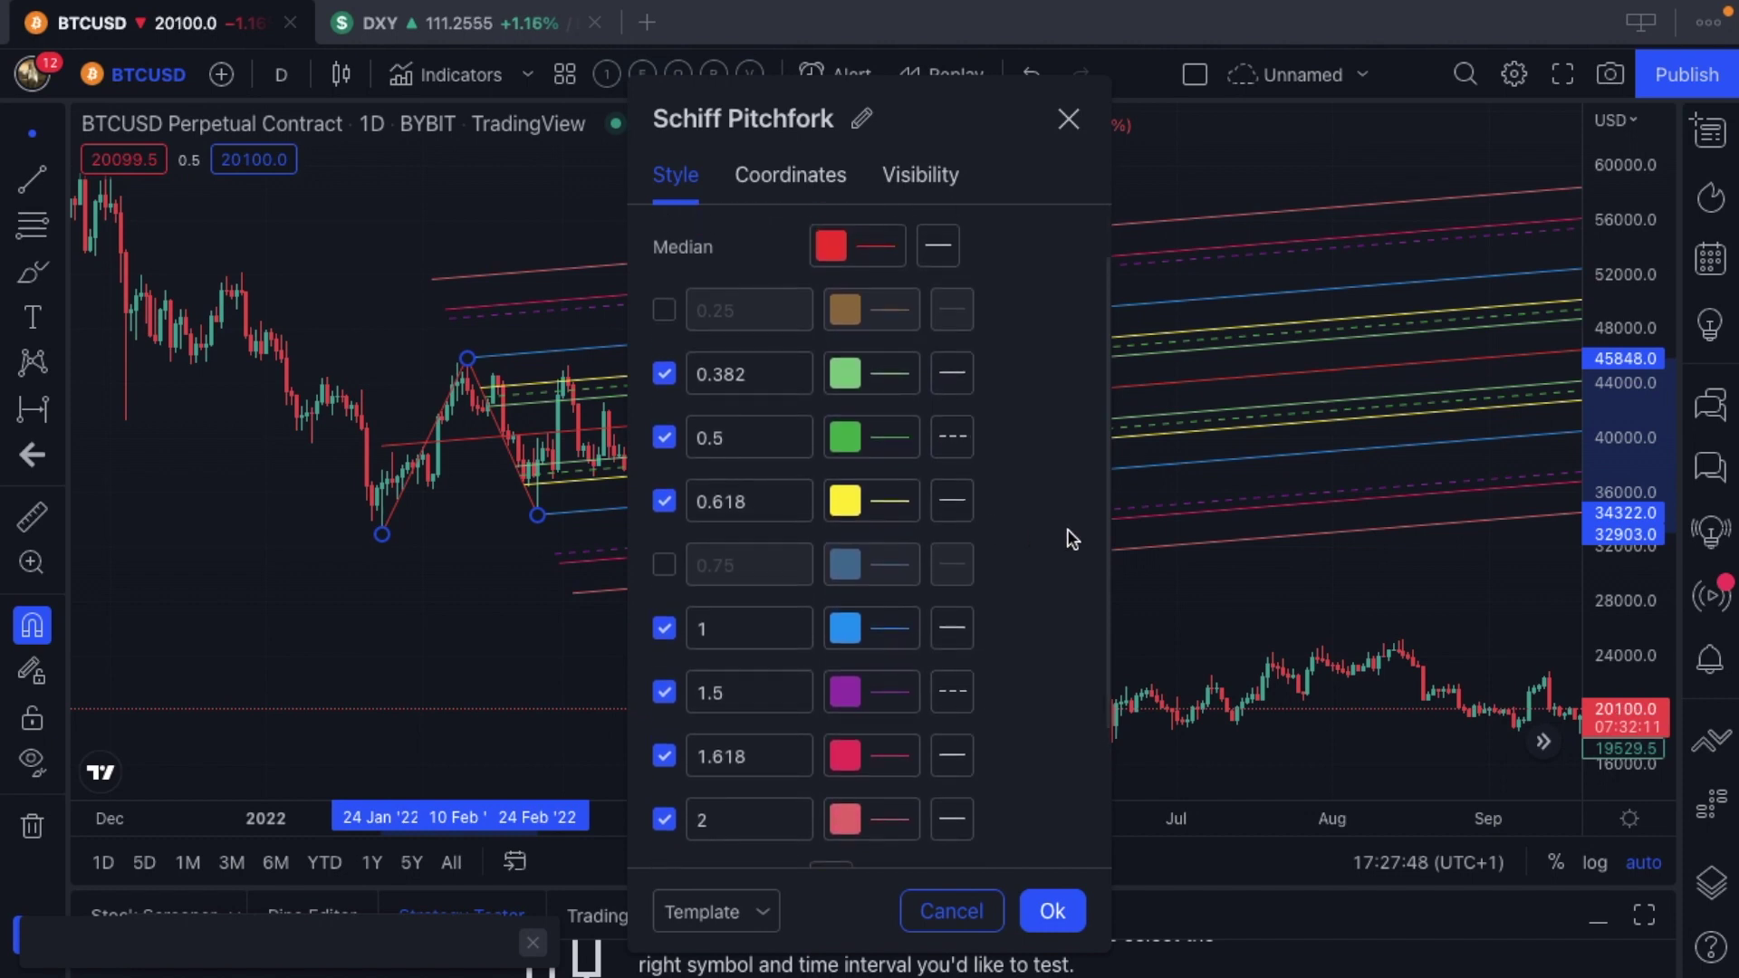
{"action": "scroll", "coordinate": [1072, 539], "scroll_direction": "up", "scroll_amount": 2}
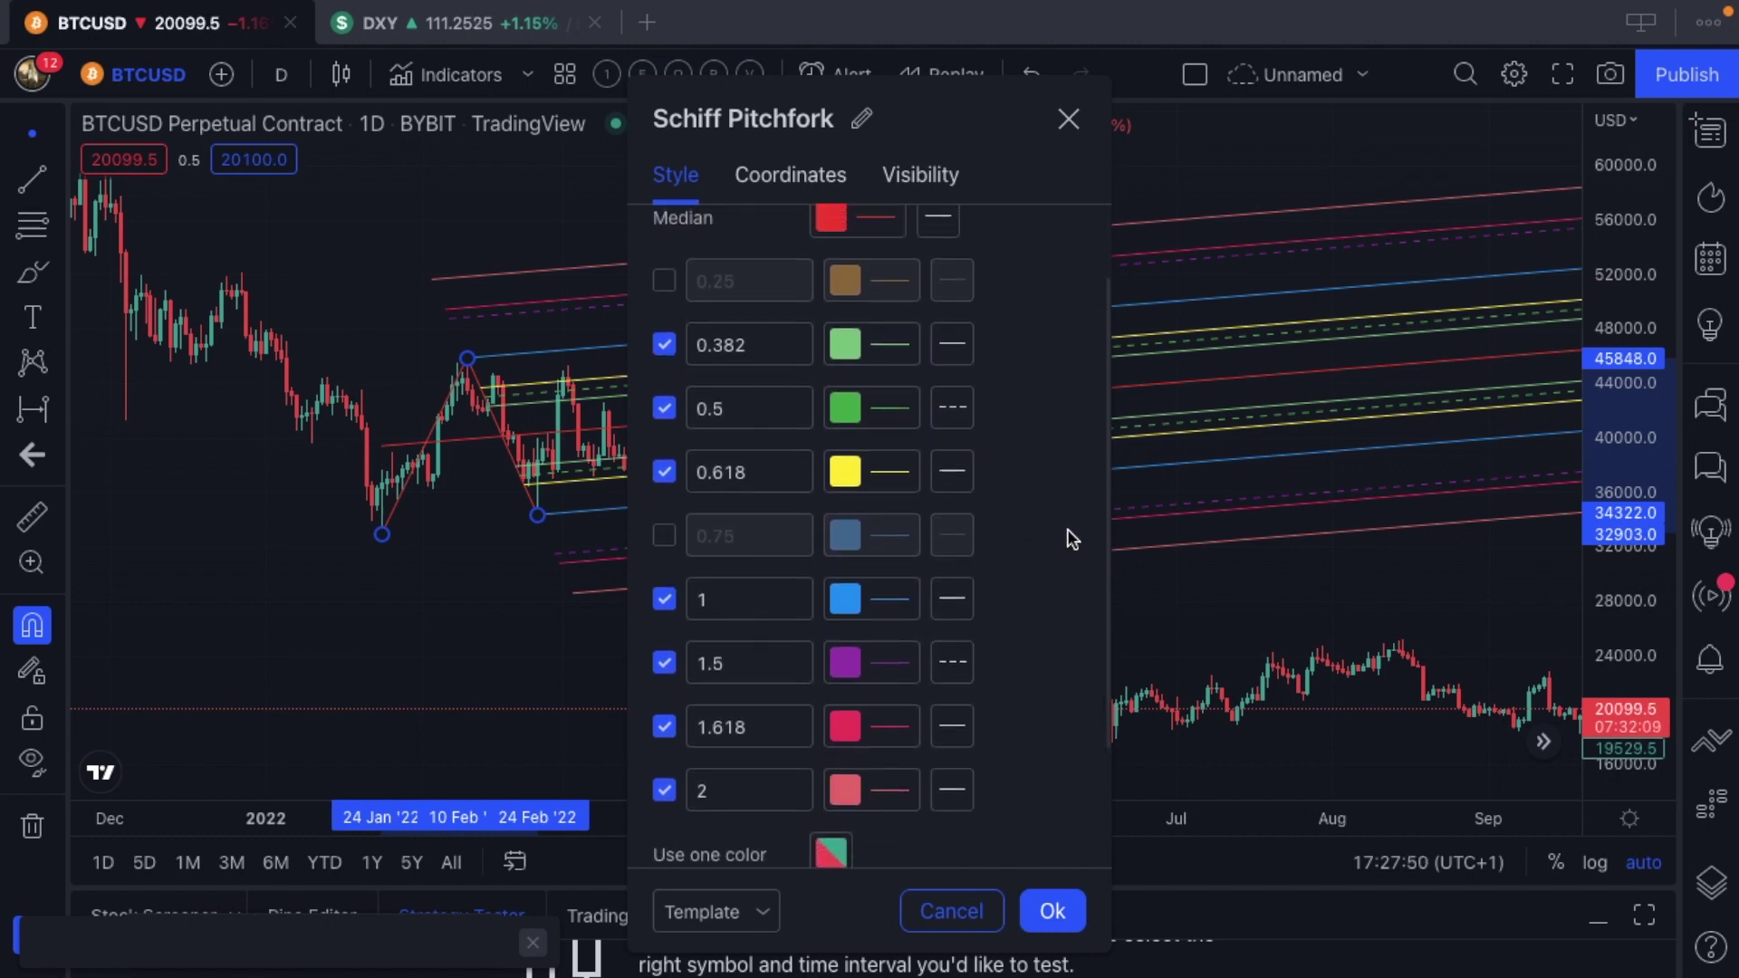
{"action": "scroll", "coordinate": [1071, 539], "scroll_direction": "down", "scroll_amount": 1}
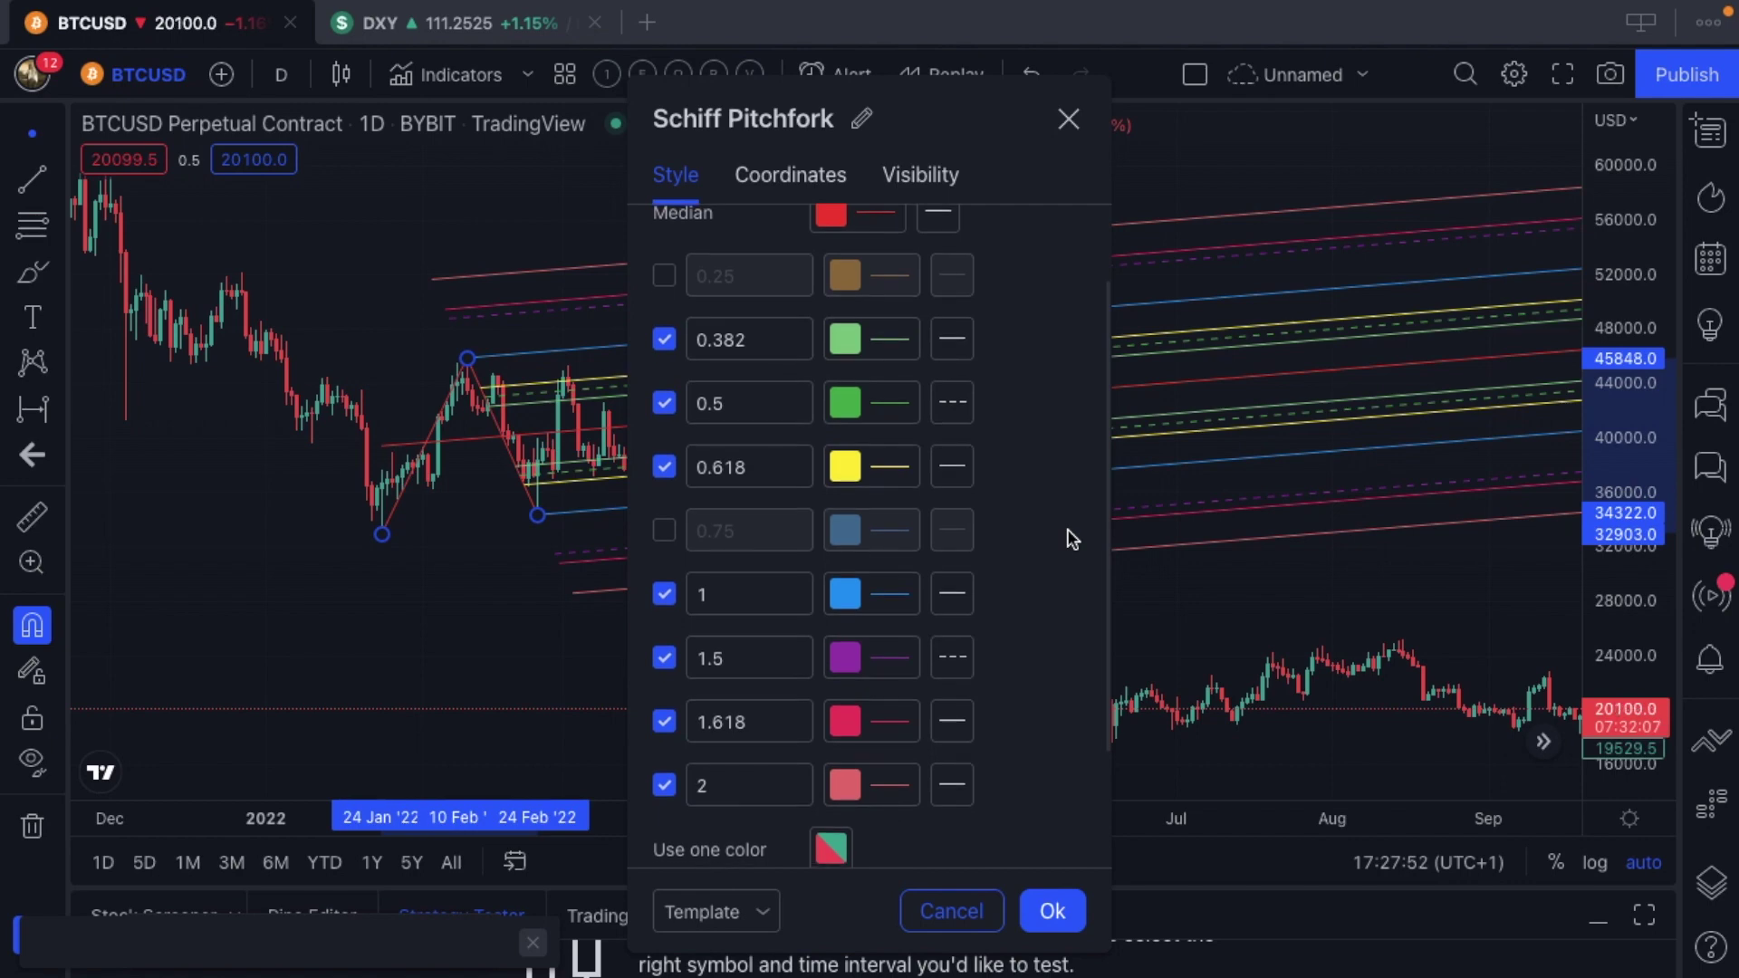
{"action": "left_click", "coordinate": [1069, 119]}
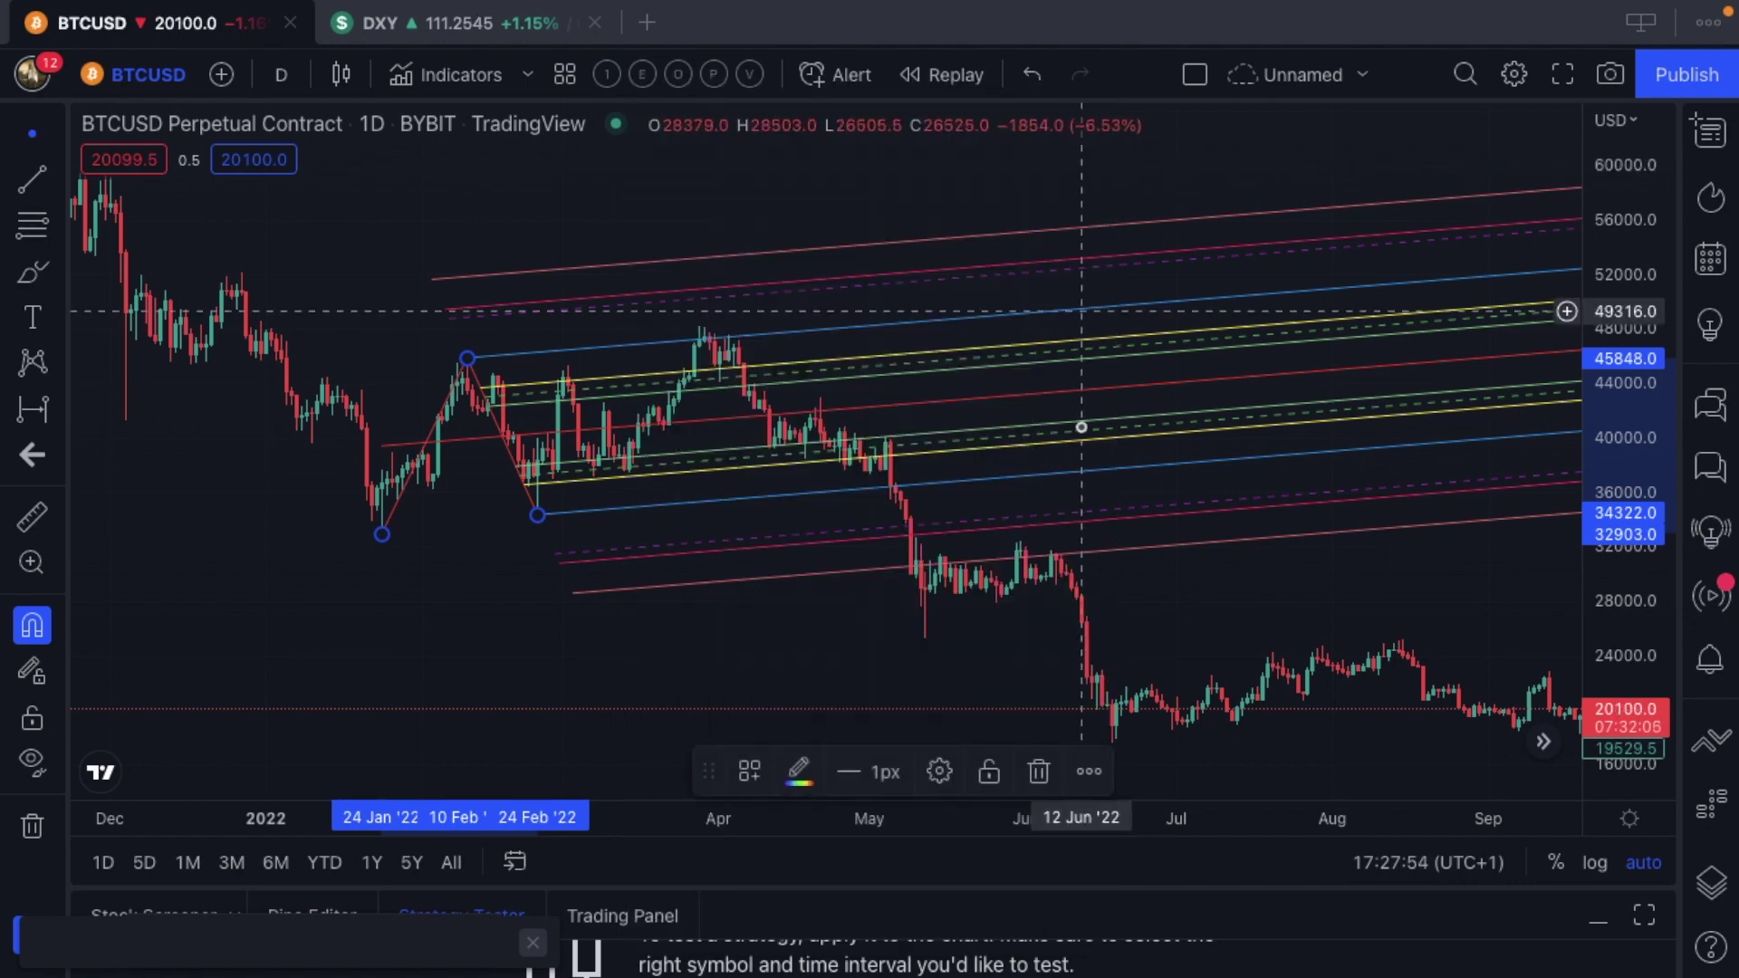
{"action": "scroll", "coordinate": [1084, 438], "scroll_direction": "up", "scroll_amount": 1}
{"action": "scroll", "coordinate": [1085, 437], "scroll_direction": "up", "scroll_amount": 3}
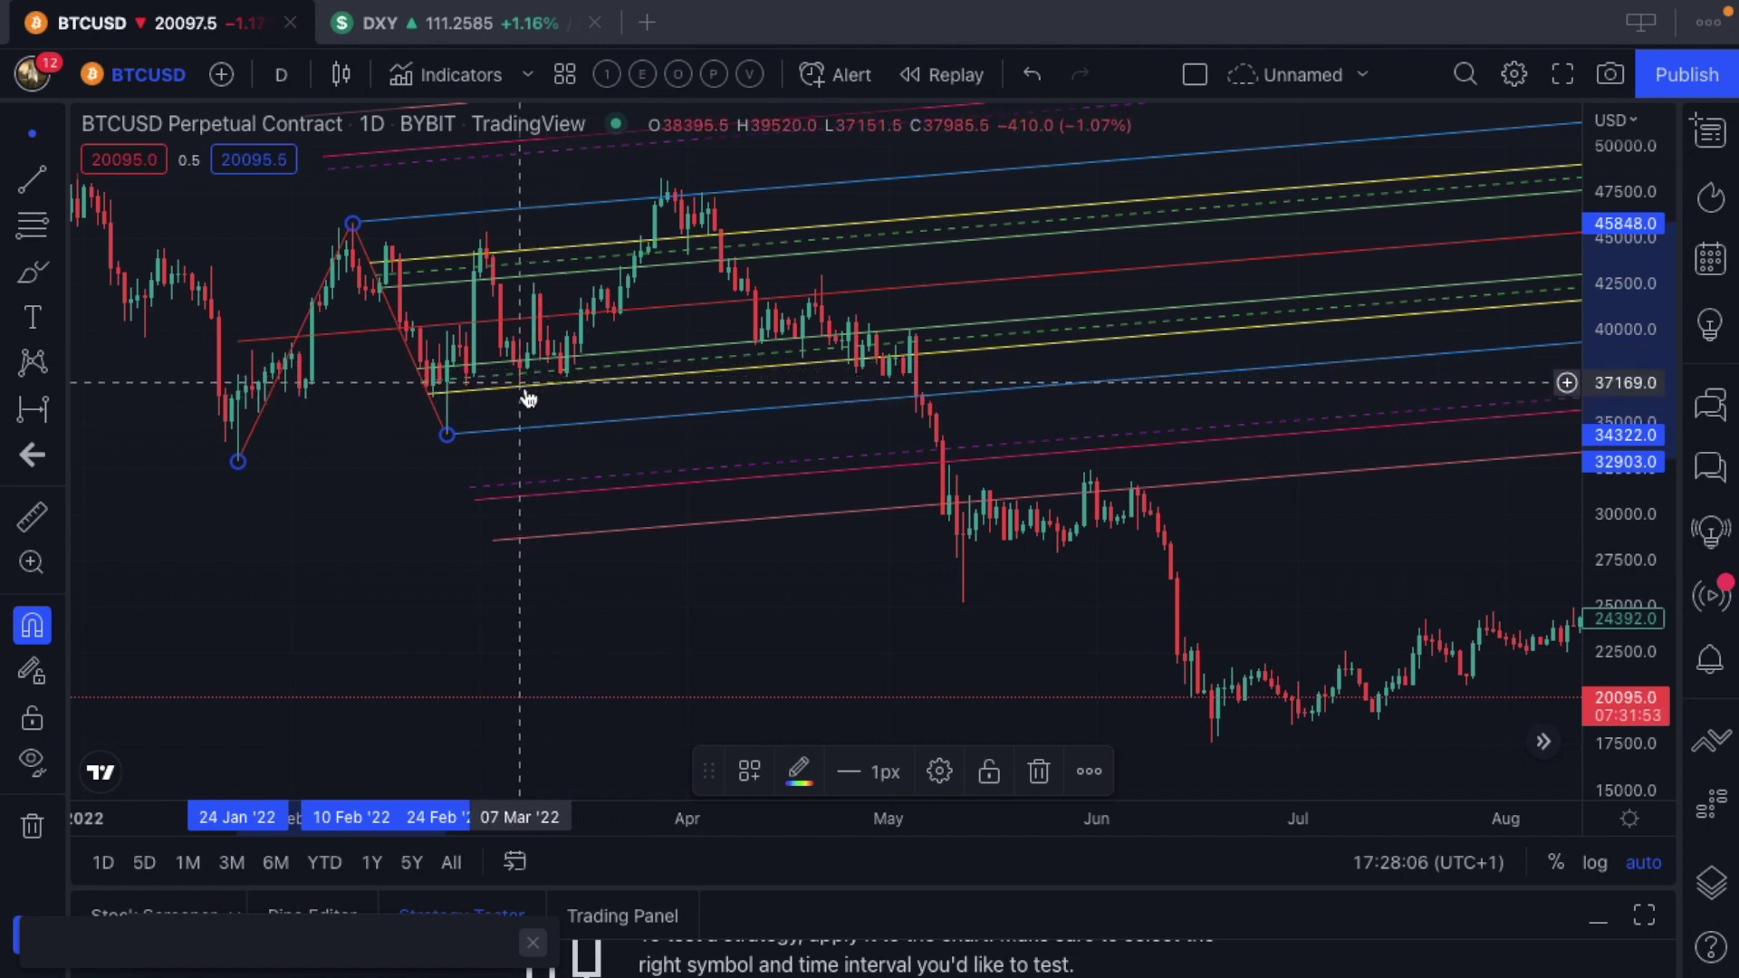
Delete the Schiff Pitchfork with its Fibonacci lines from the chart
{"action": "left_click", "coordinate": [589, 373]}
{"action": "scroll", "coordinate": [650, 279], "scroll_direction": "down", "scroll_amount": 5}
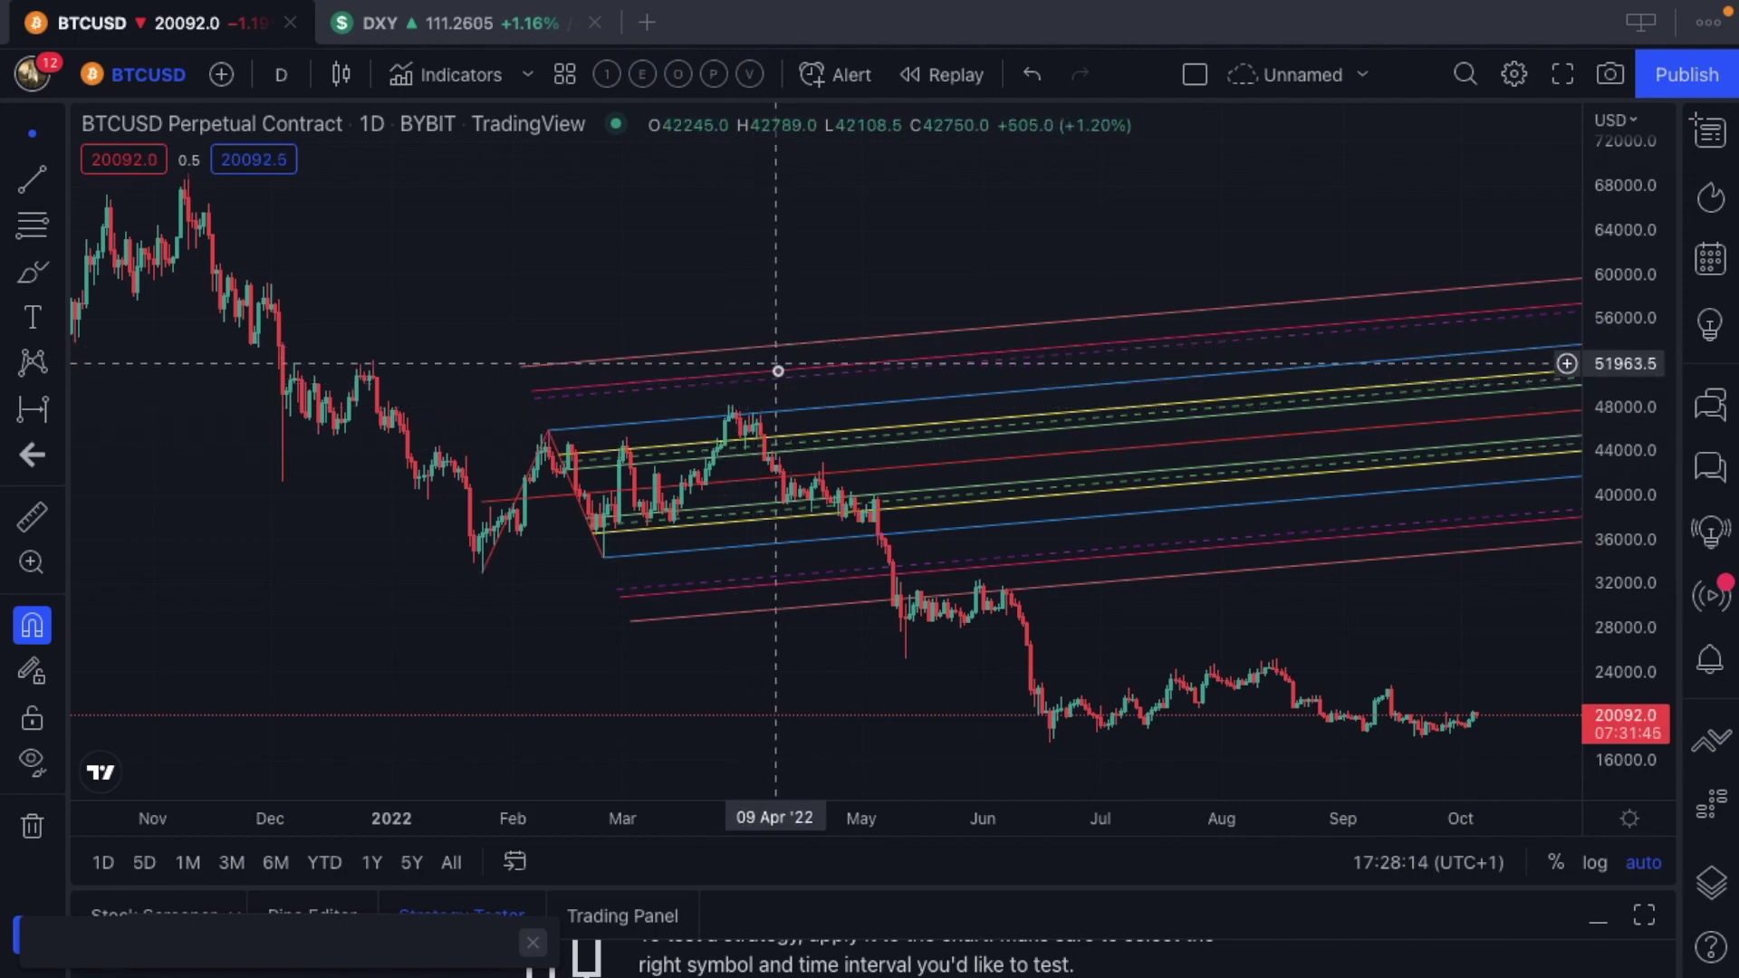
{"action": "scroll", "coordinate": [801, 381], "scroll_direction": "up", "scroll_amount": 5}
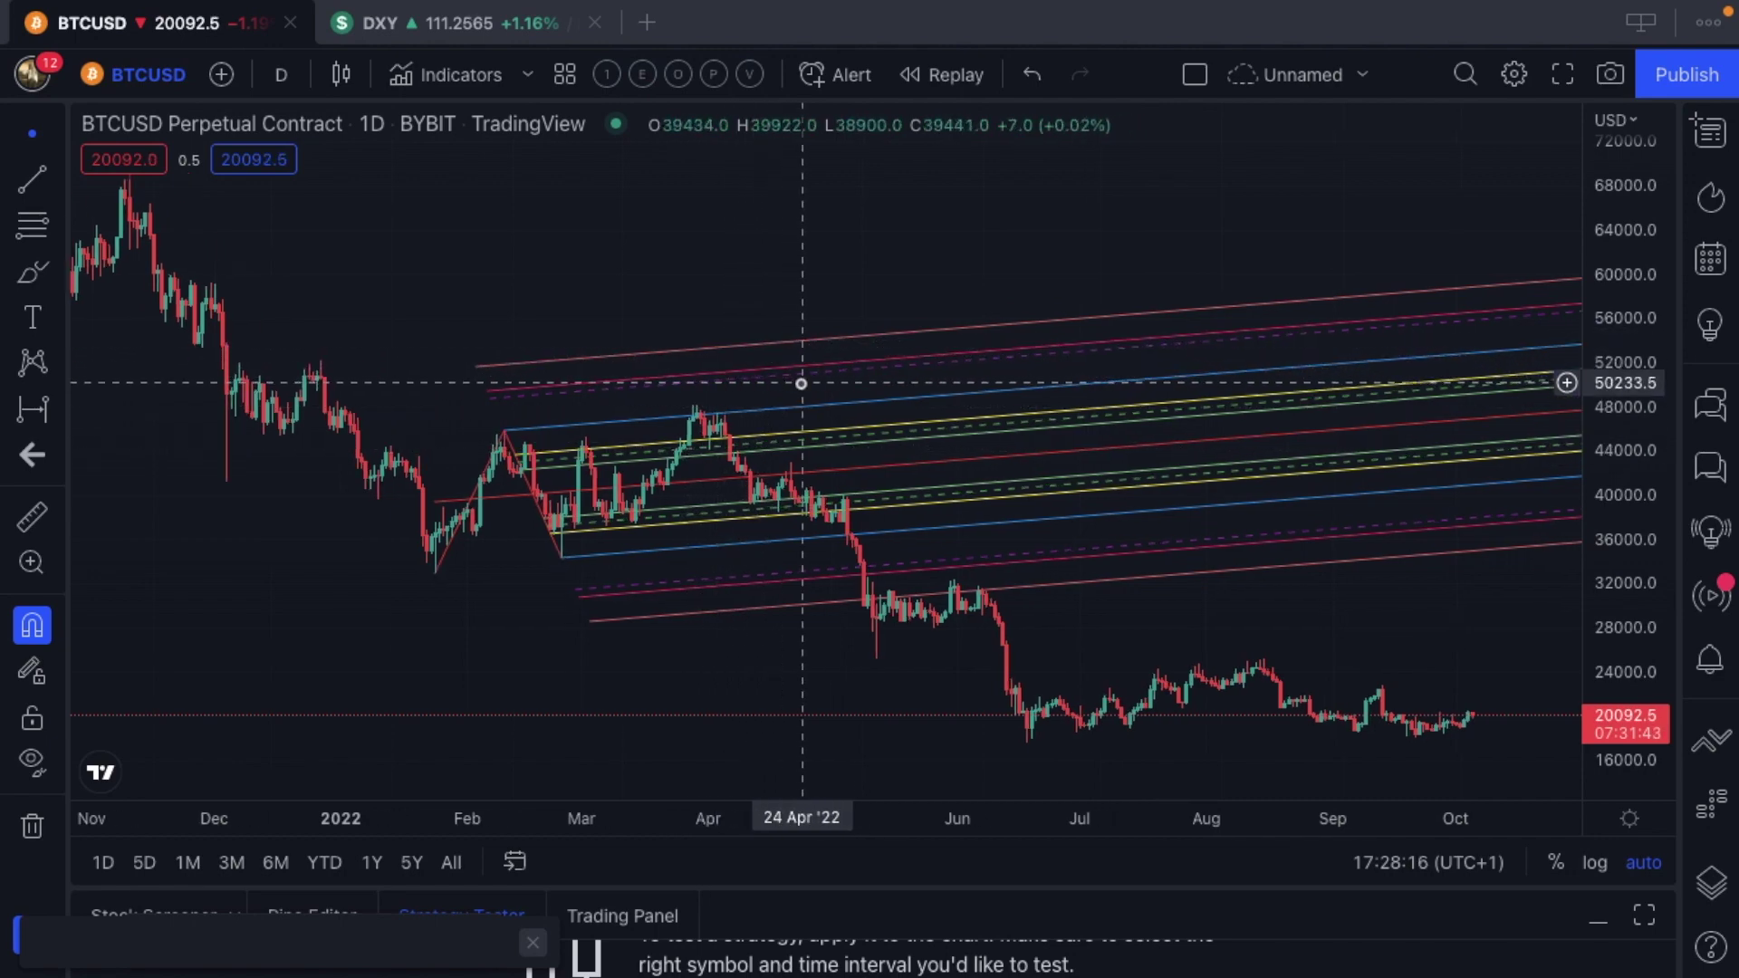
{"action": "scroll", "coordinate": [801, 383], "scroll_direction": "up", "scroll_amount": 3}
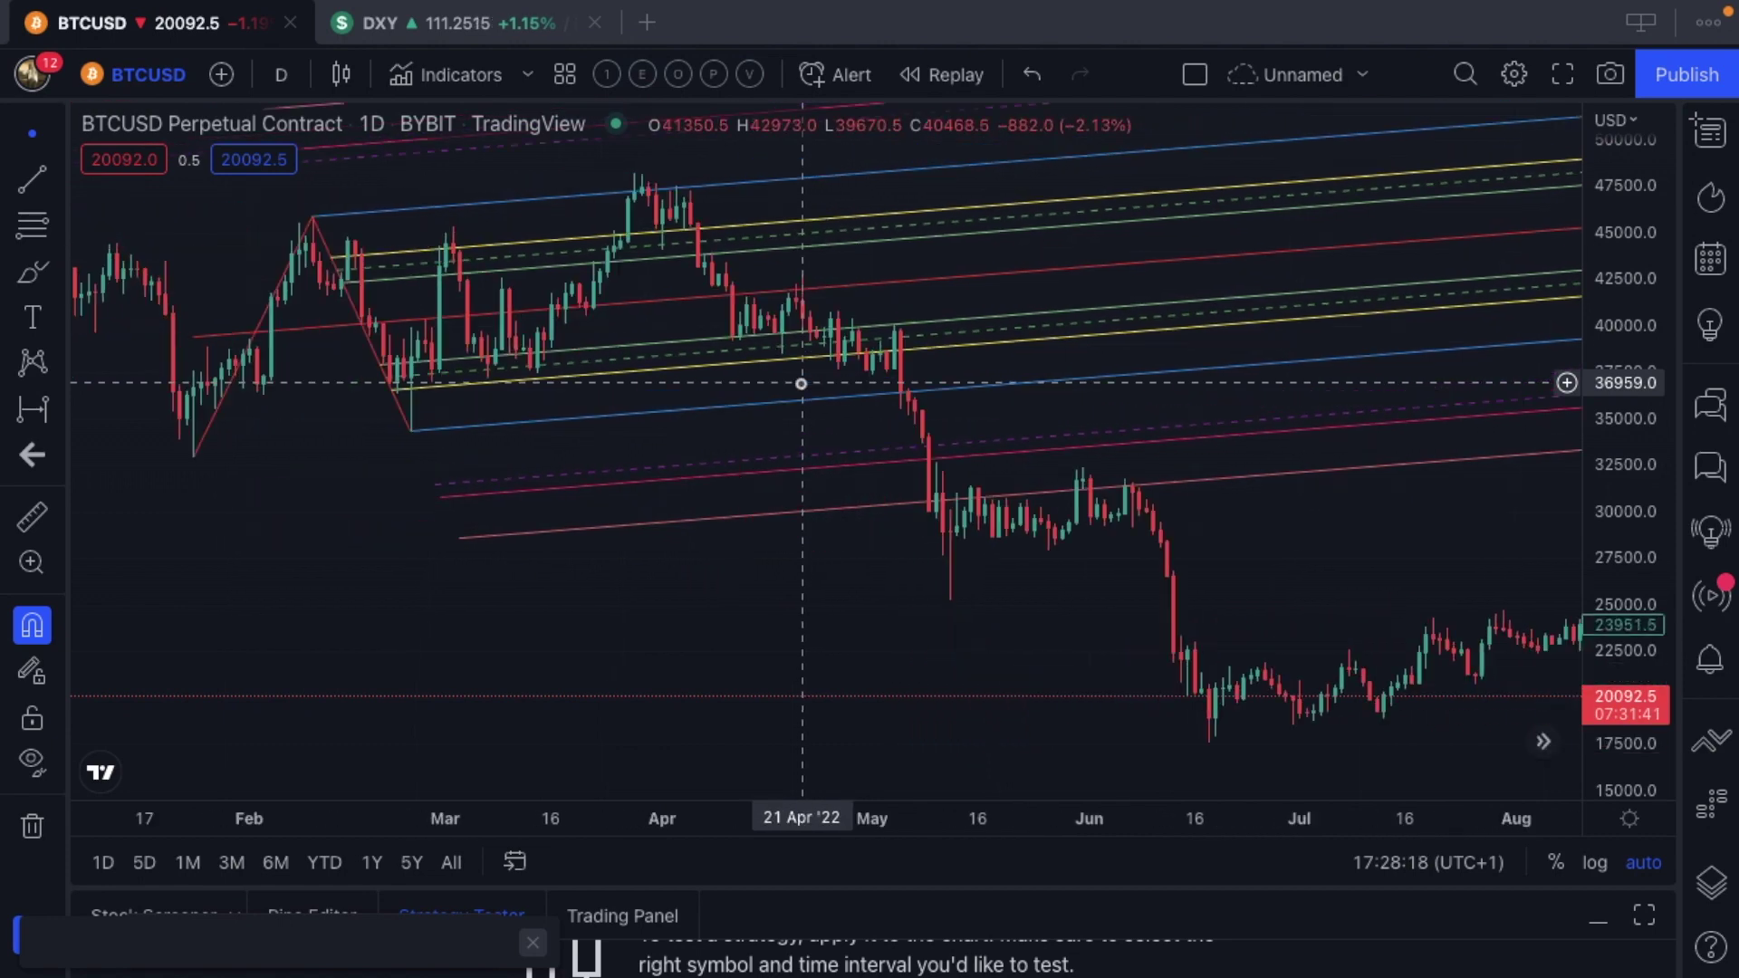
{"action": "scroll", "coordinate": [801, 383], "scroll_direction": "up", "scroll_amount": 1}
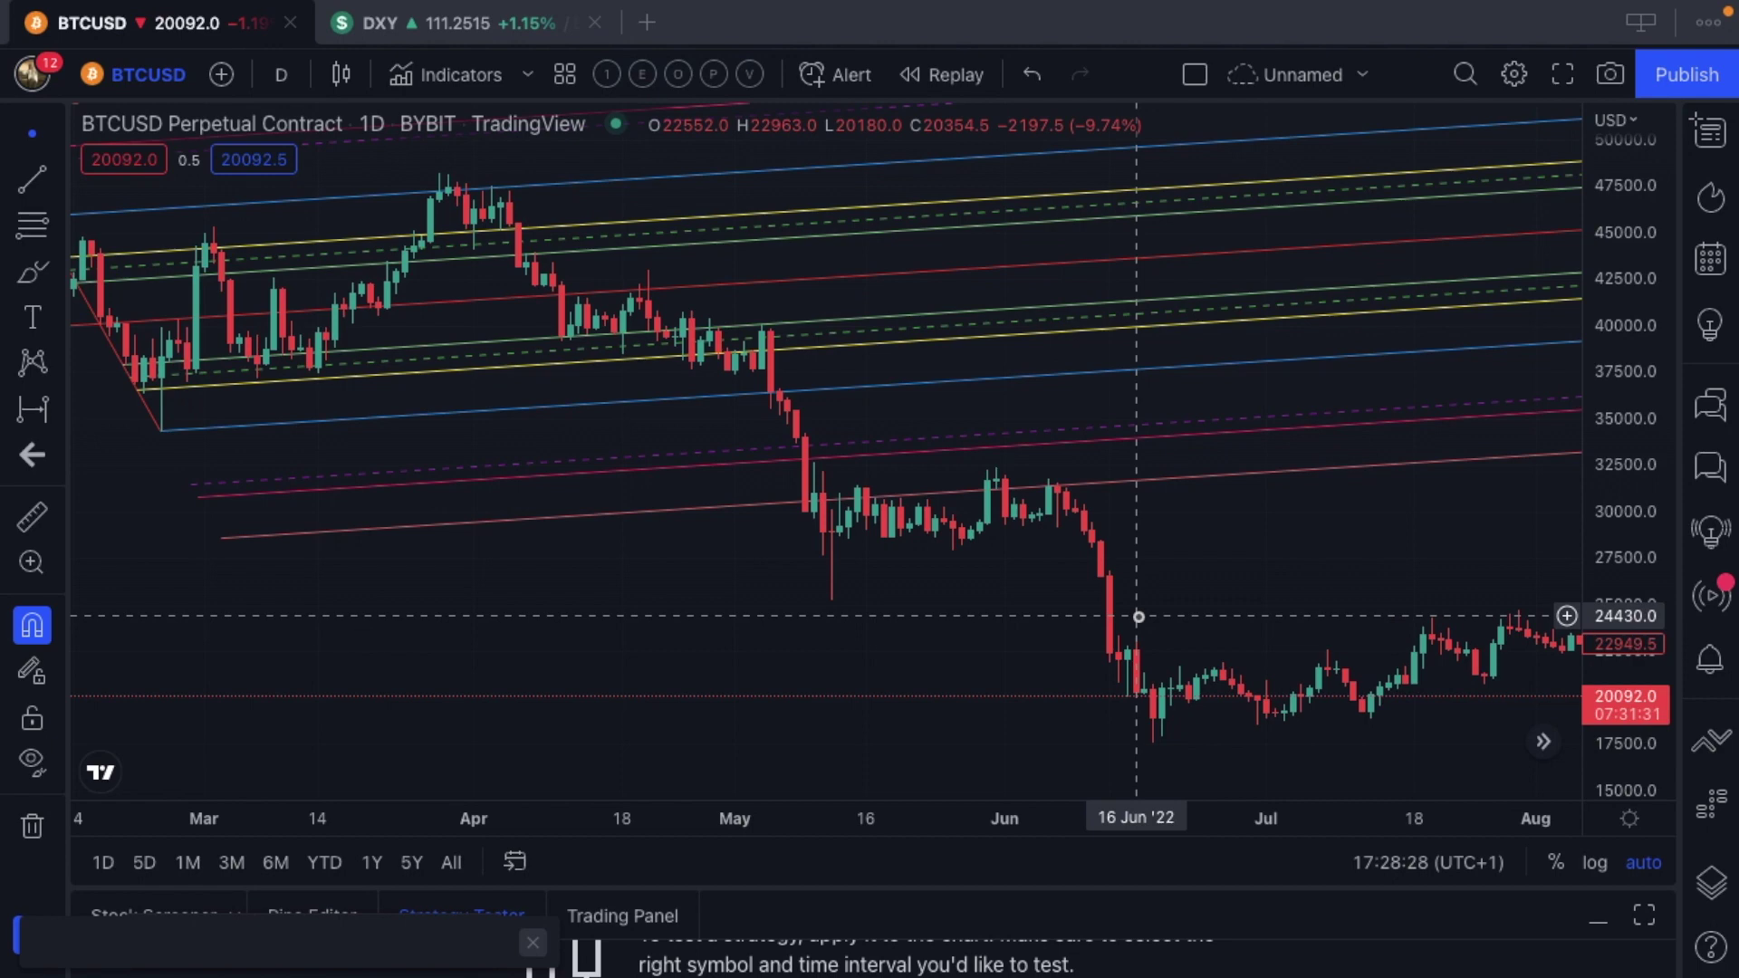
{"action": "scroll", "coordinate": [1139, 616], "scroll_direction": "down", "scroll_amount": 8}
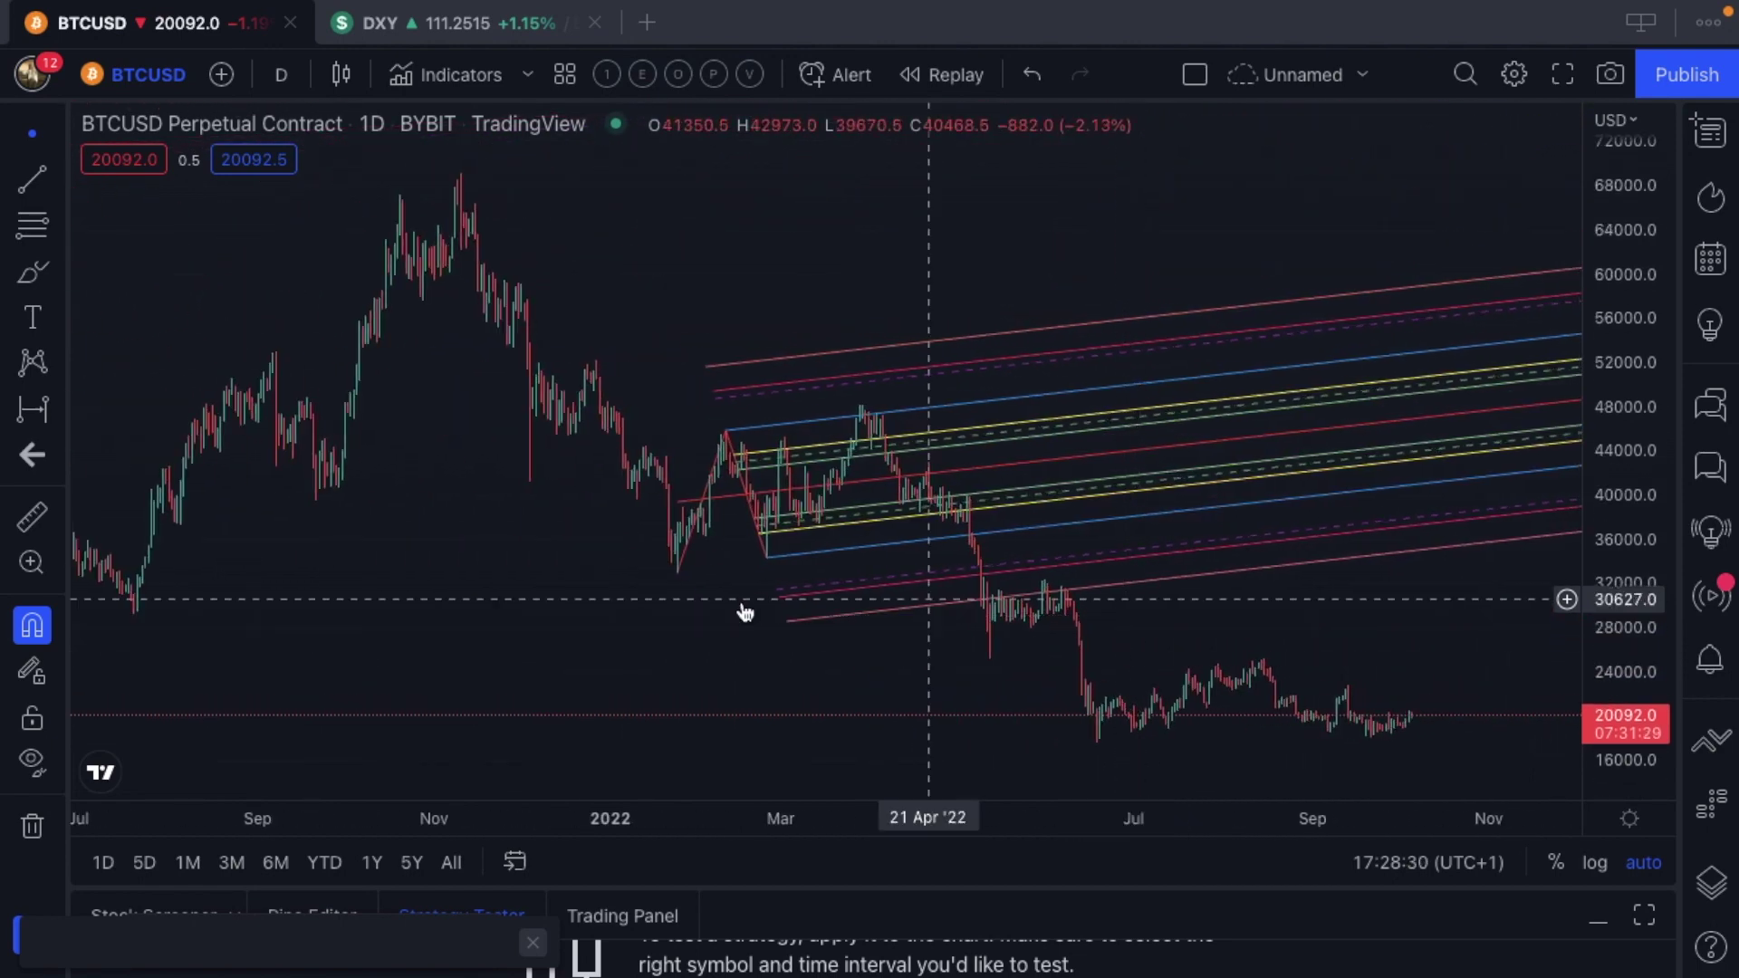
{"action": "left_click", "coordinate": [772, 568]}
{"action": "key", "text": "Delete"}
Draw an Inside Pitchfork from the 18 June 2022 low at 17567 through the 26 June high at 21898.5 to the 30 June low at 18555
{"action": "scroll", "coordinate": [779, 563], "scroll_direction": "right", "scroll_amount": 2}
{"action": "scroll", "coordinate": [779, 562], "scroll_direction": "up", "scroll_amount": 5}
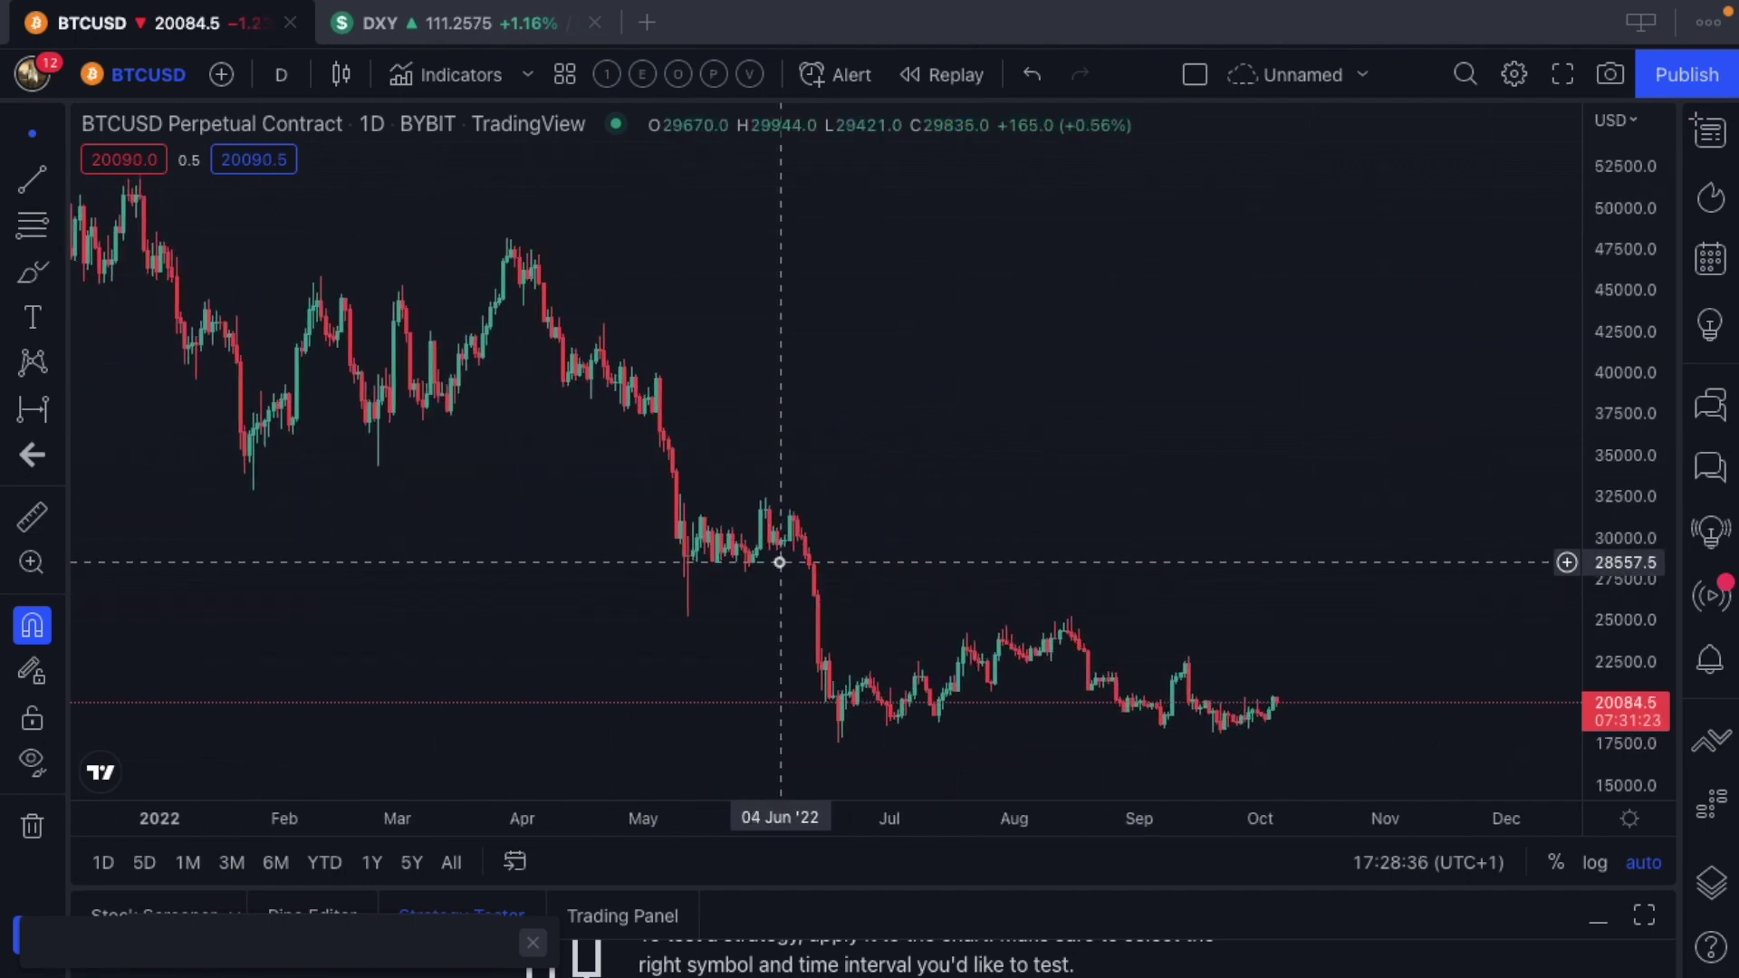
{"action": "scroll", "coordinate": [901, 525], "scroll_direction": "up", "scroll_amount": 3}
{"action": "scroll", "coordinate": [901, 526], "scroll_direction": "left", "scroll_amount": 2}
{"action": "scroll", "coordinate": [903, 528], "scroll_direction": "up", "scroll_amount": 2}
{"action": "scroll", "coordinate": [903, 528], "scroll_direction": "up", "scroll_amount": 4}
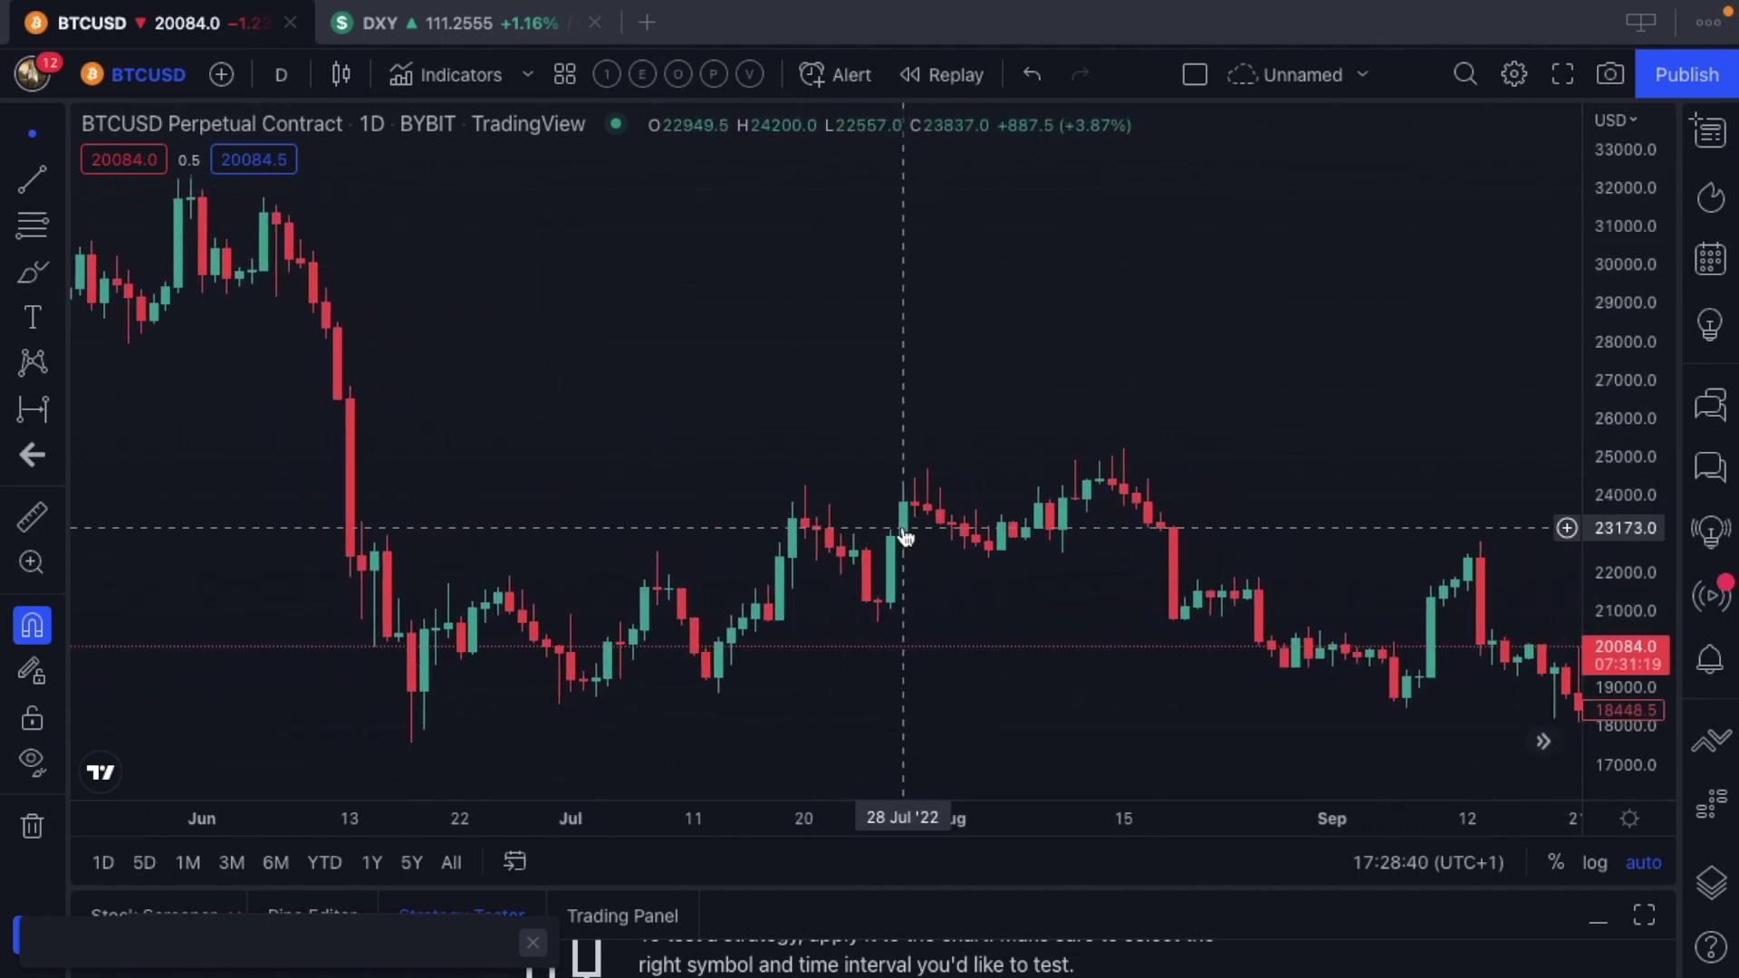
{"action": "scroll", "coordinate": [903, 530], "scroll_direction": "right", "scroll_amount": 5}
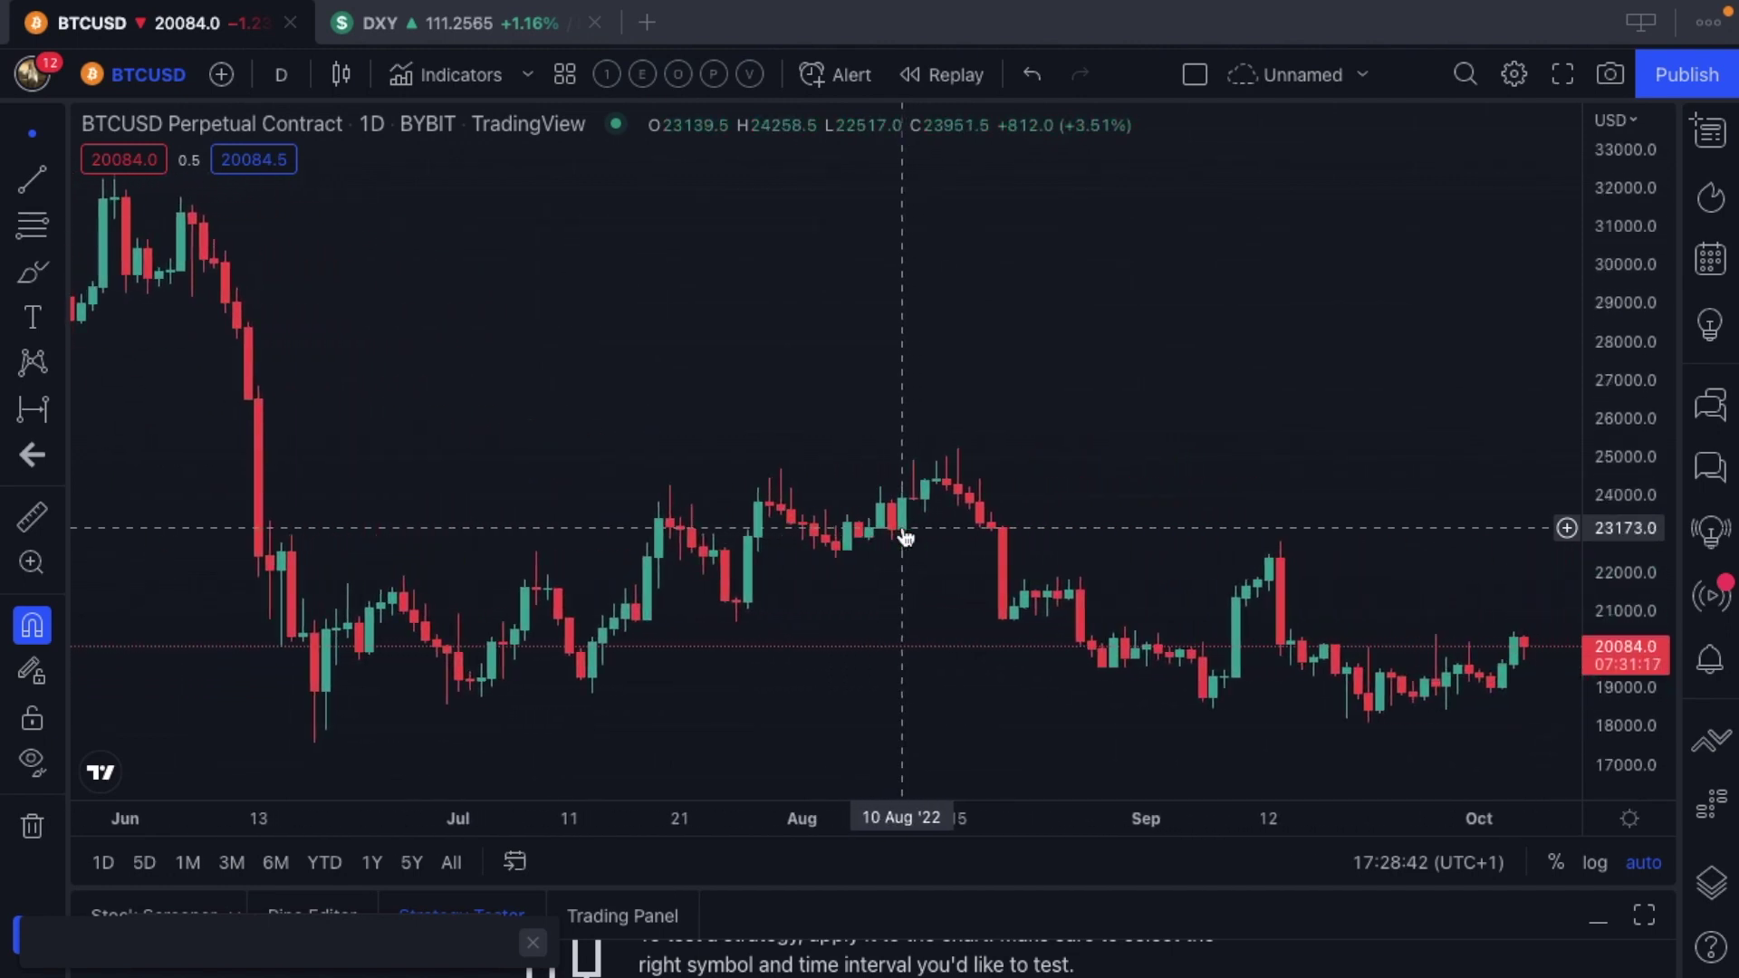
{"action": "scroll", "coordinate": [903, 528], "scroll_direction": "right", "scroll_amount": 1}
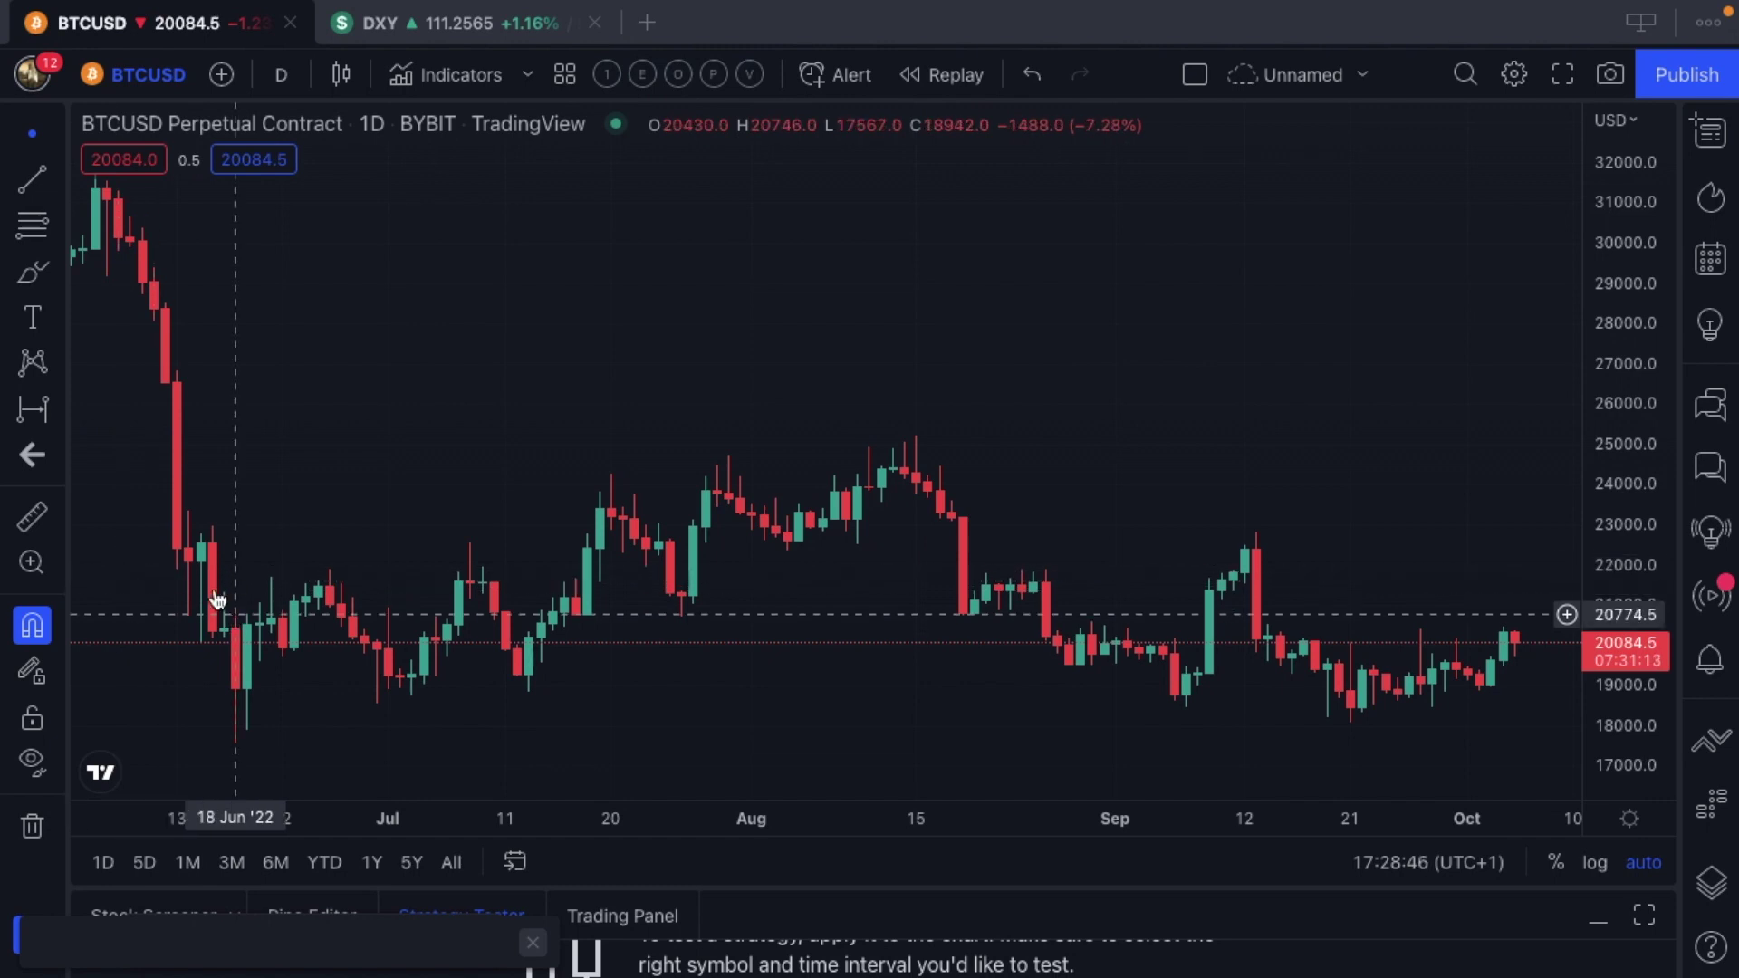
{"action": "left_click", "coordinate": [60, 231]}
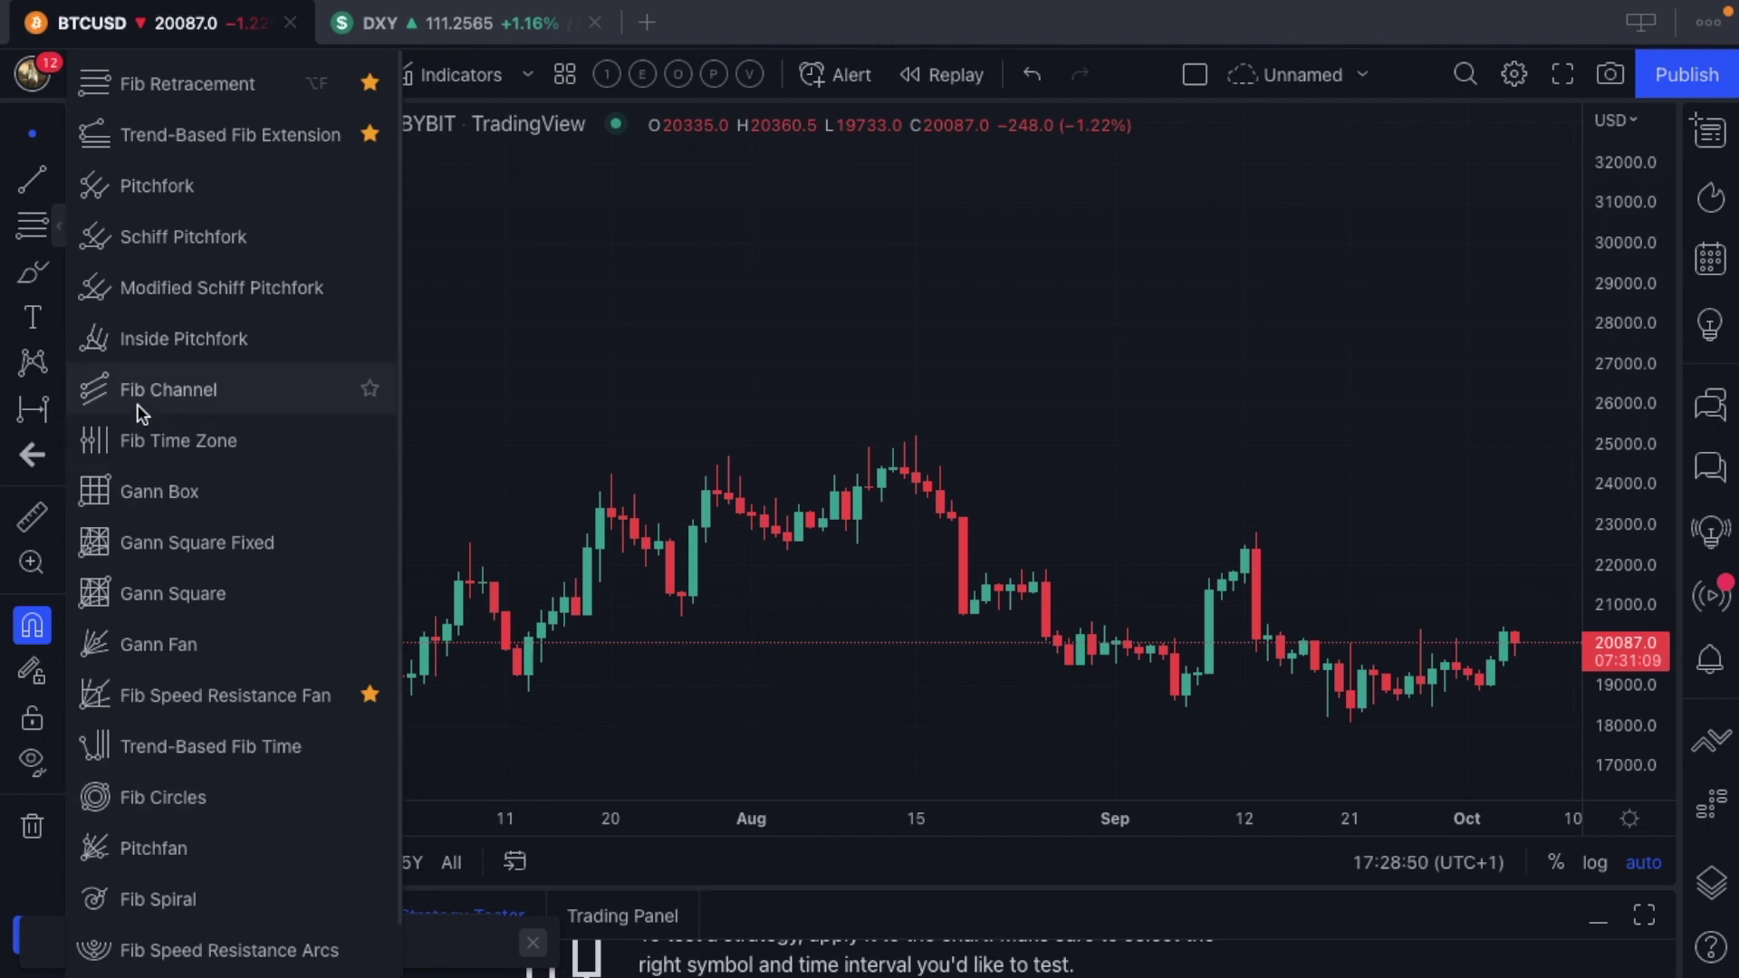
{"action": "left_click", "coordinate": [136, 339]}
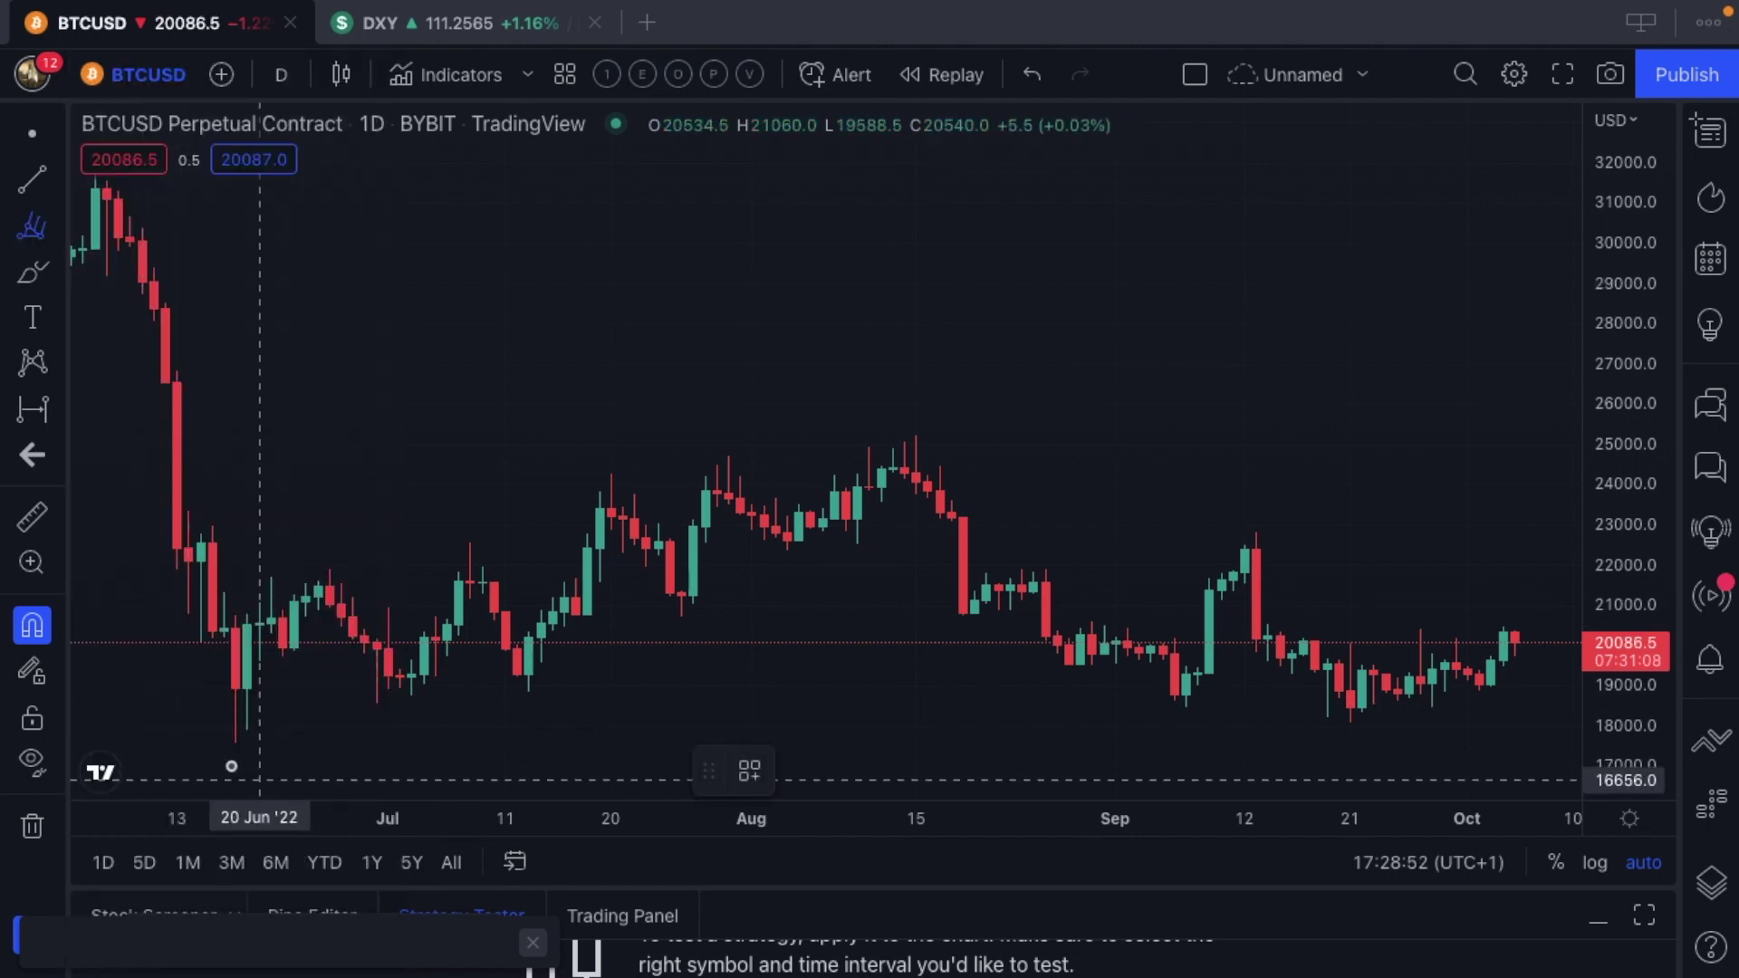
{"action": "left_click", "coordinate": [237, 759]}
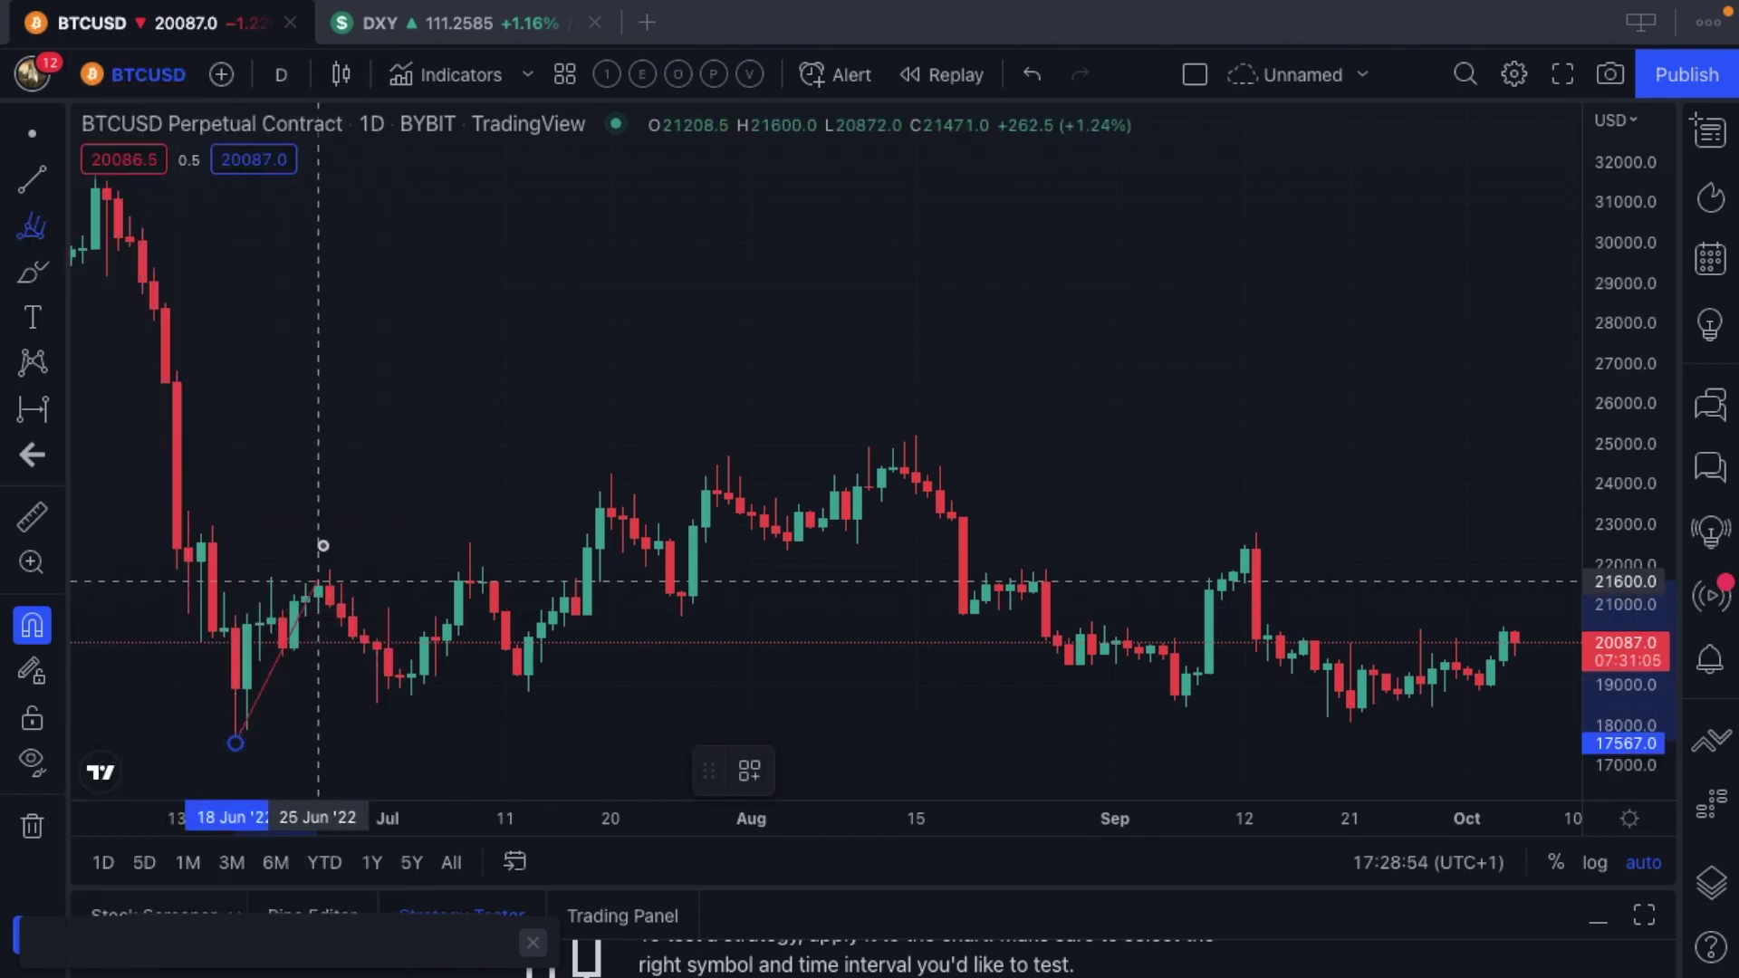
{"action": "left_click", "coordinate": [335, 559]}
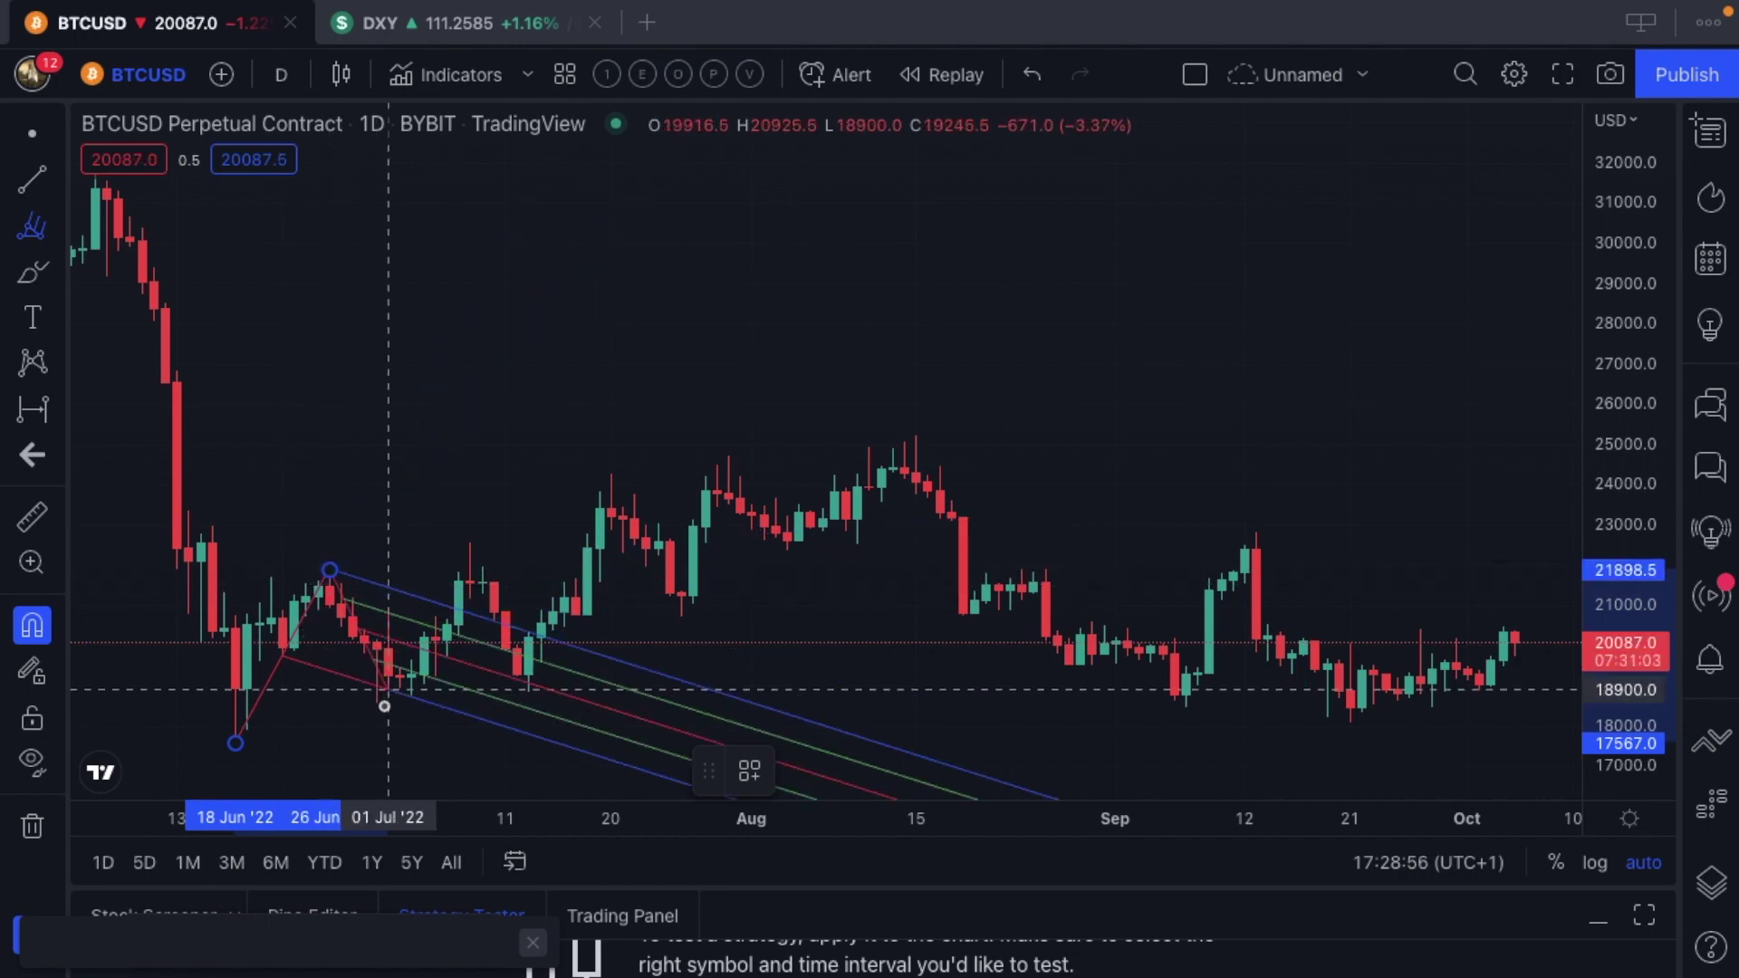
{"action": "left_click", "coordinate": [378, 706]}
Examine the Inside Pitchfork's three anchor points and where its median line starts on the June 2022 candles
{"action": "scroll", "coordinate": [642, 601], "scroll_direction": "up", "scroll_amount": 5}
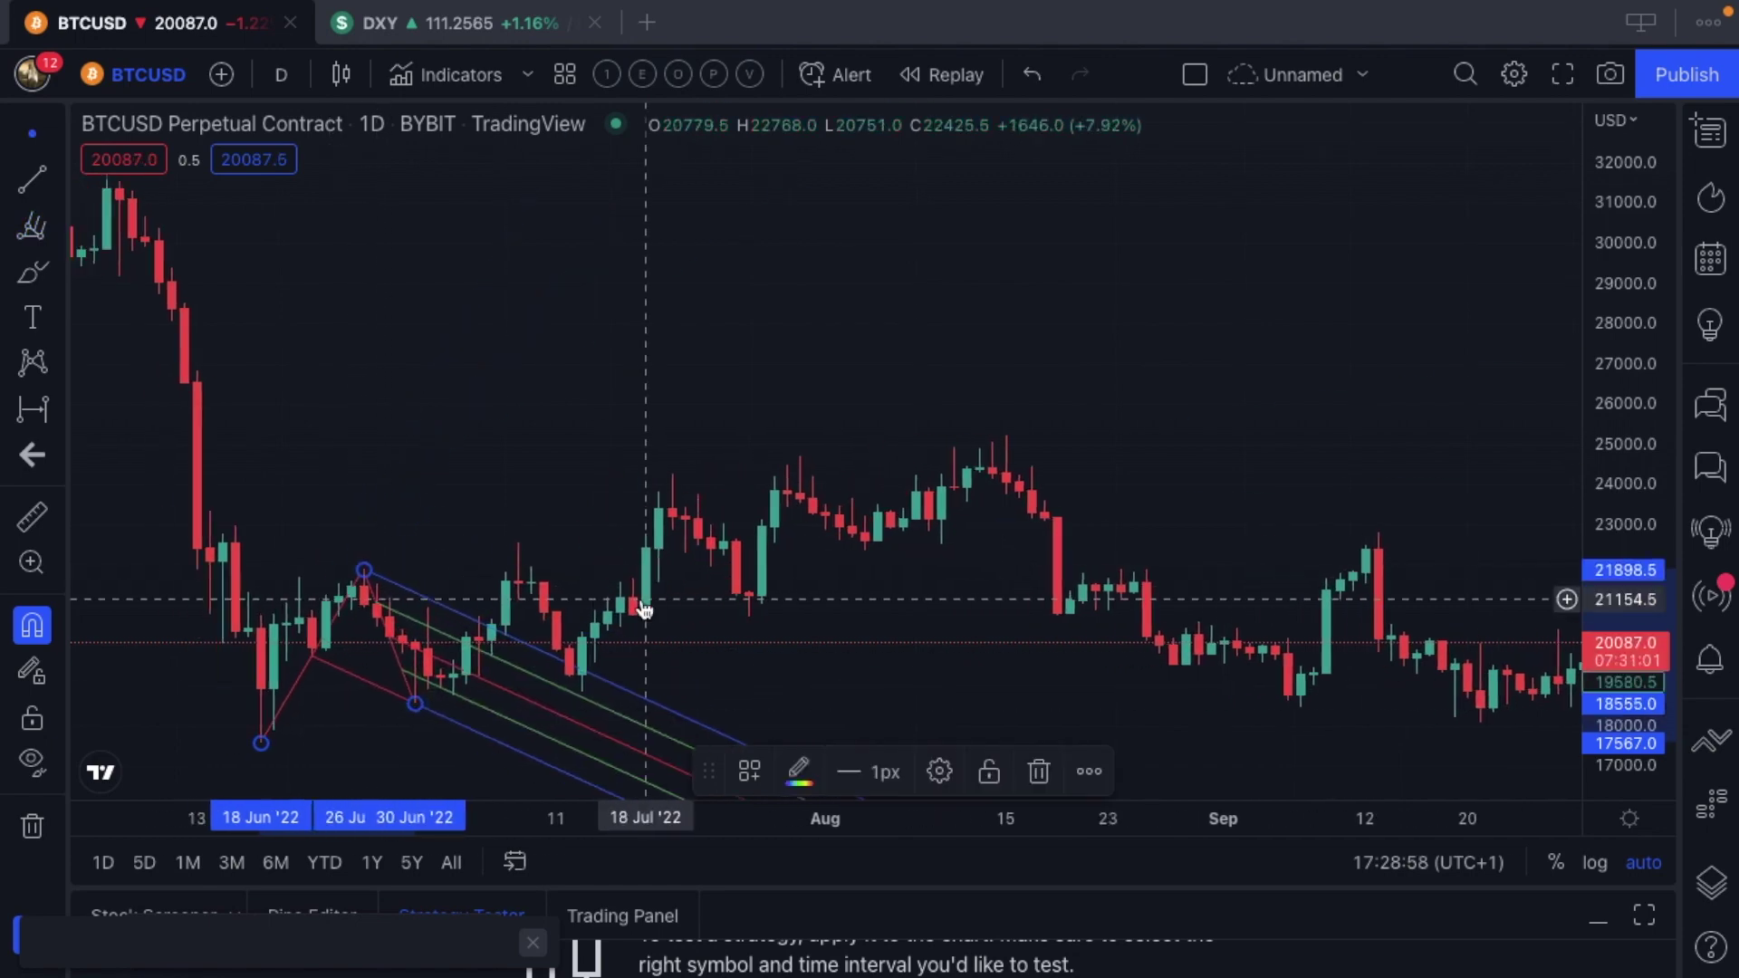
{"action": "scroll", "coordinate": [641, 600], "scroll_direction": "up", "scroll_amount": 5}
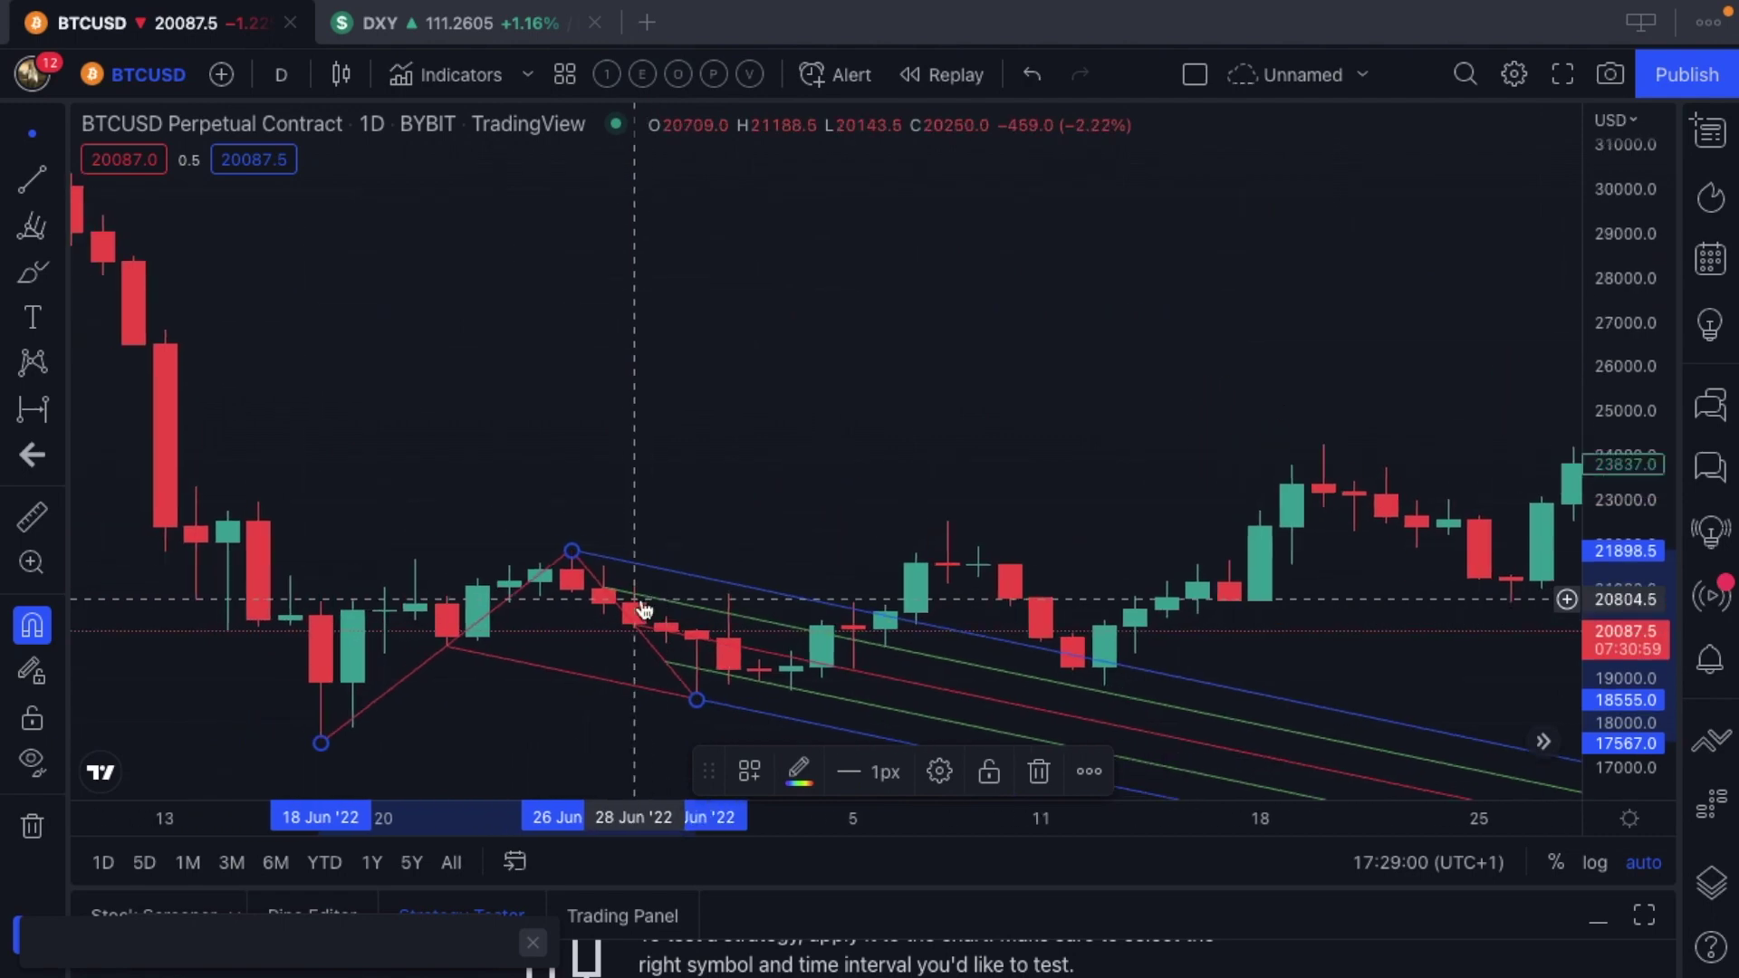
{"action": "scroll", "coordinate": [641, 601], "scroll_direction": "up", "scroll_amount": 5}
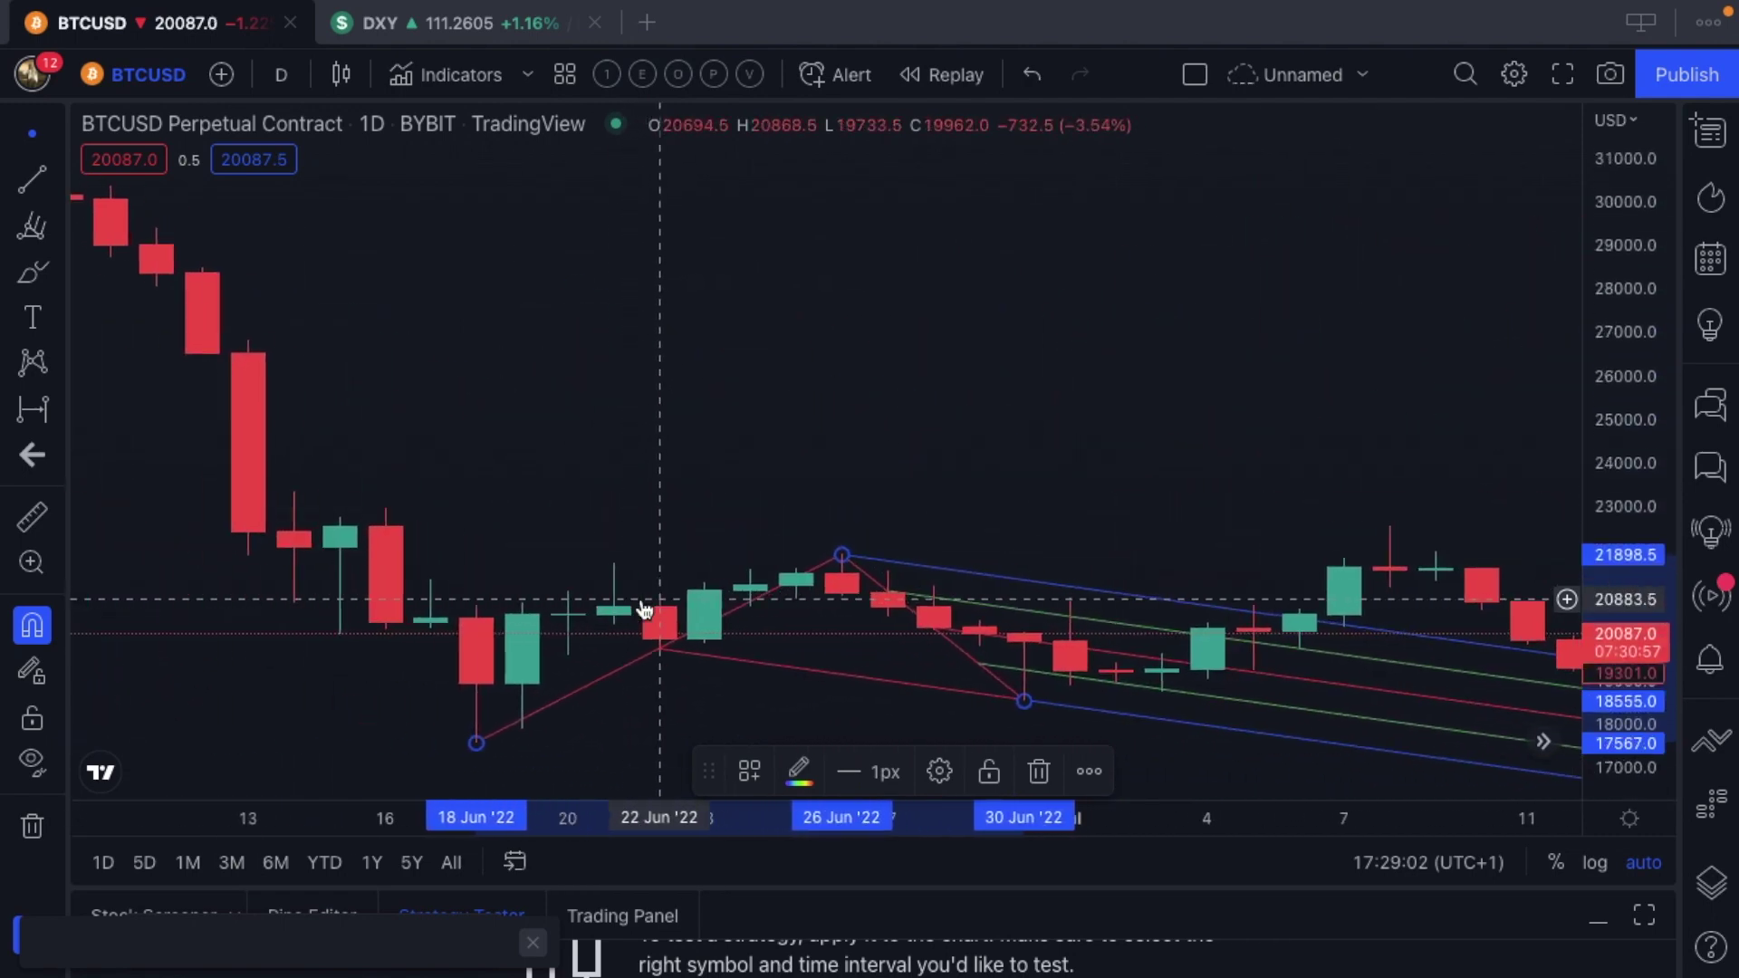
{"action": "scroll", "coordinate": [641, 601], "scroll_direction": "up", "scroll_amount": 1}
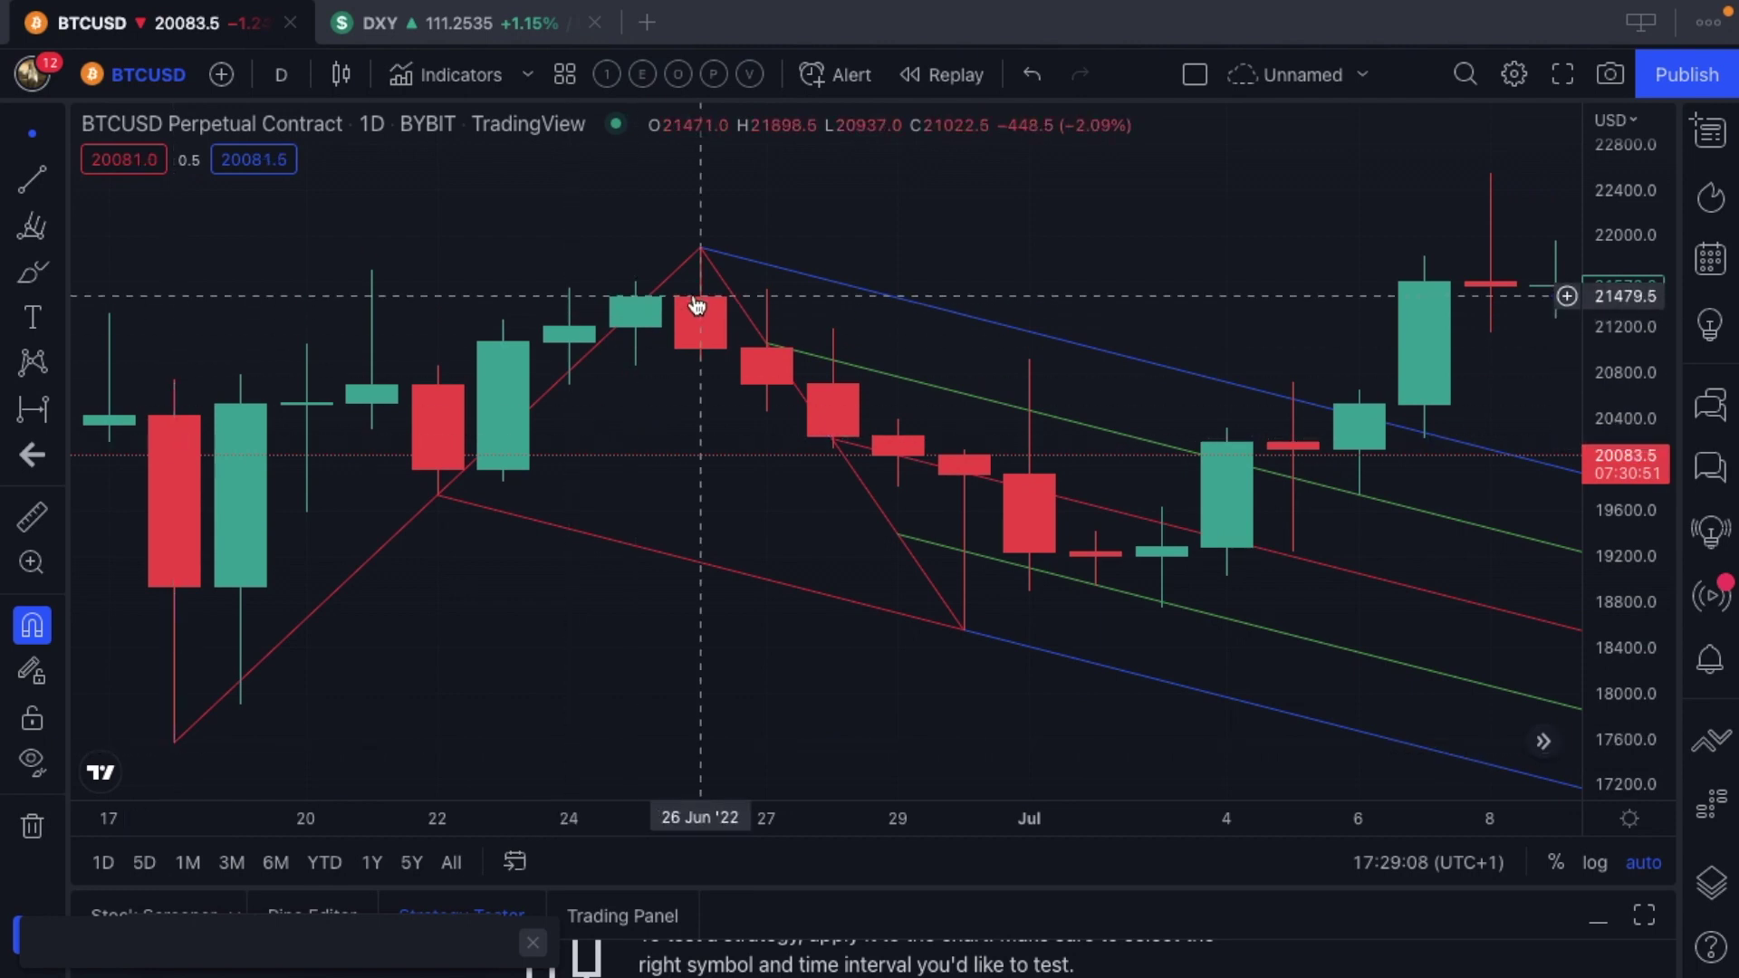
{"action": "left_click", "coordinate": [955, 542]}
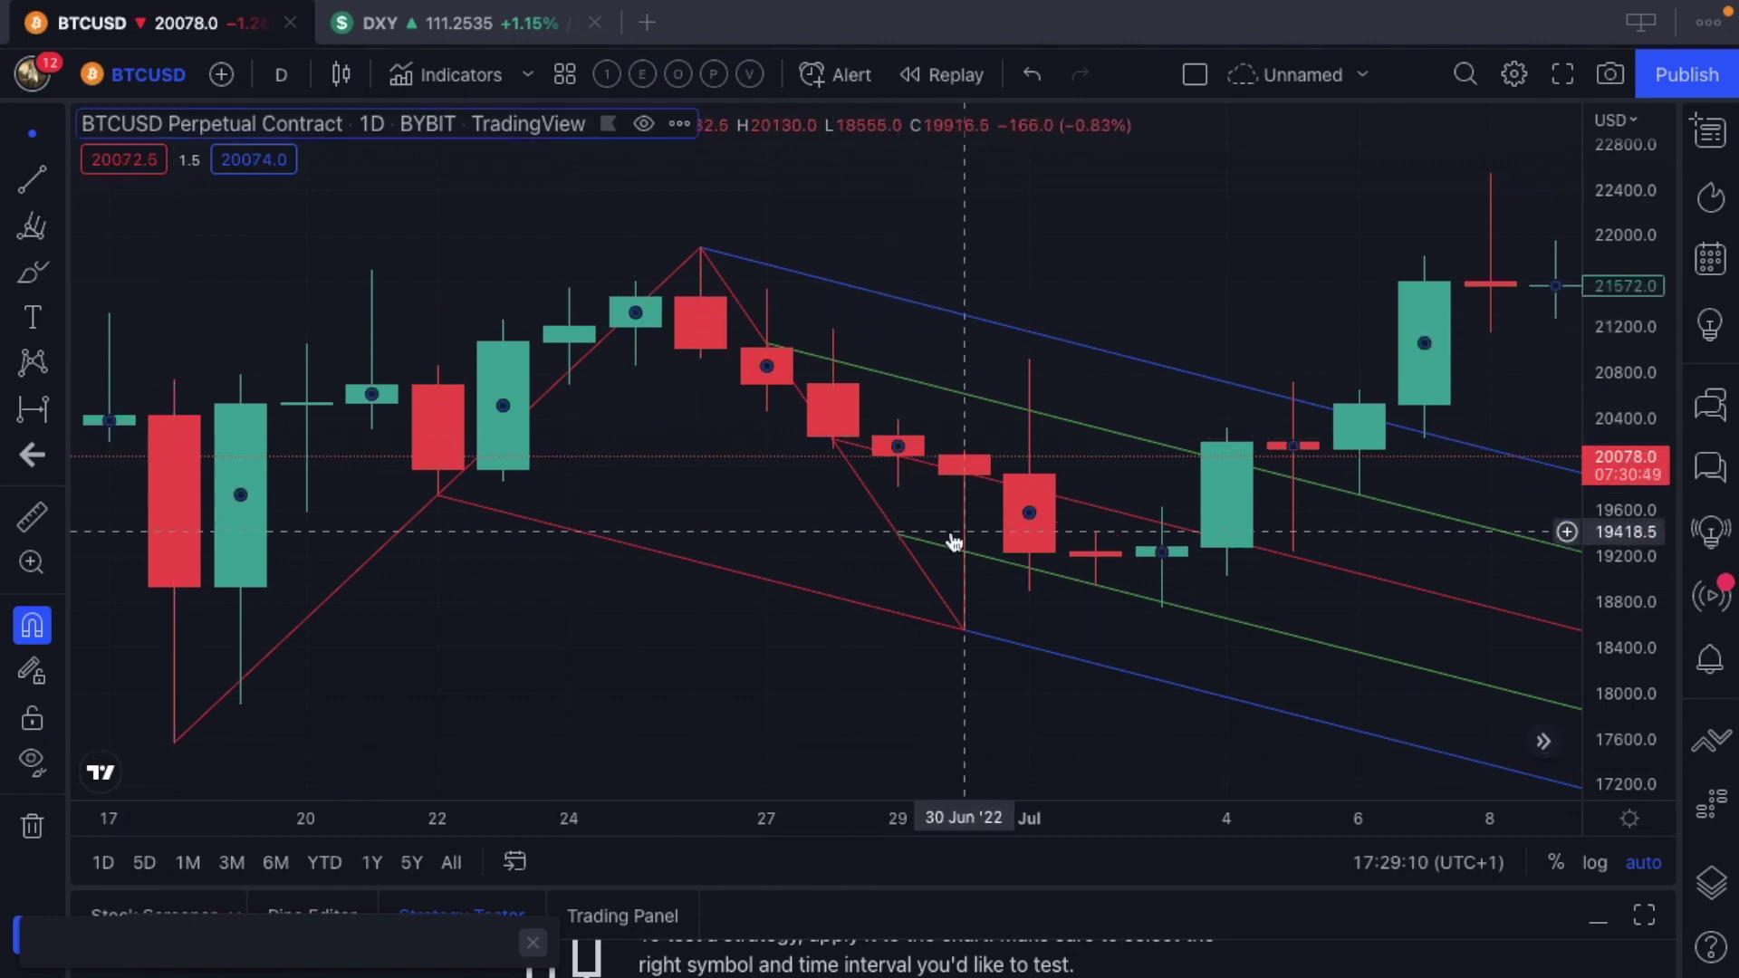
{"action": "left_click", "coordinate": [900, 708]}
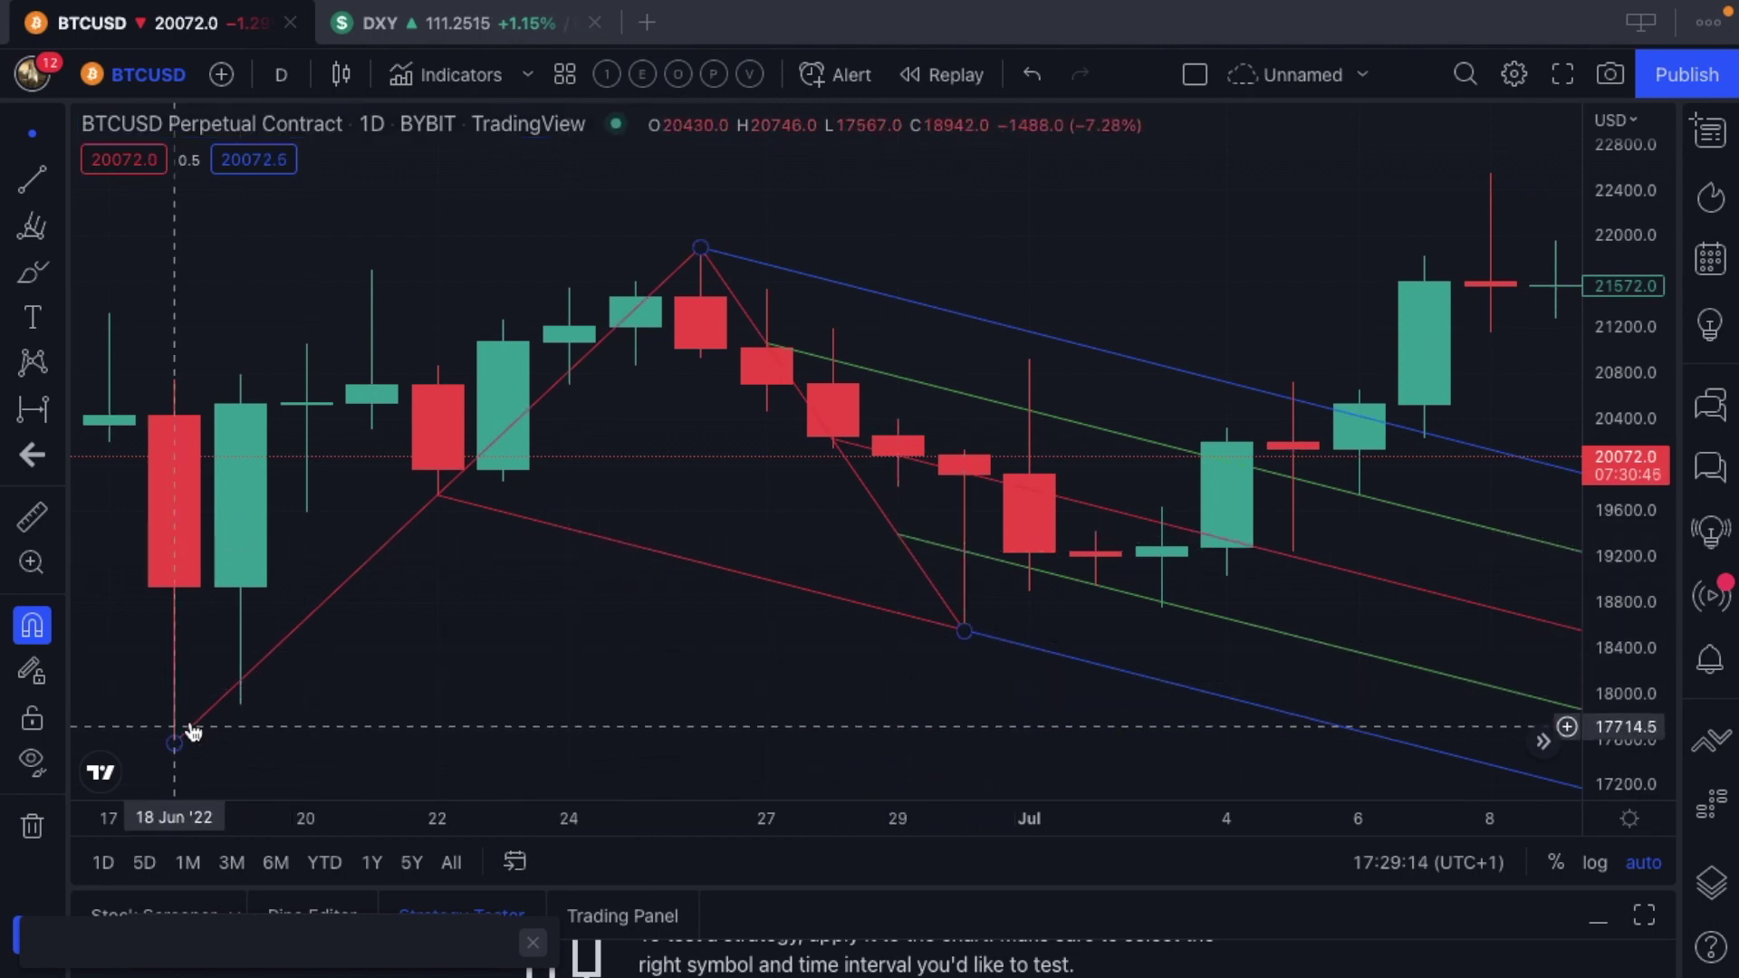
Compare the Inside Pitchfork's downward slope with the wider 2022 decline and the June to August price action
{"action": "scroll", "coordinate": [354, 580], "scroll_direction": "down", "scroll_amount": 3}
{"action": "scroll", "coordinate": [354, 582], "scroll_direction": "down", "scroll_amount": 5}
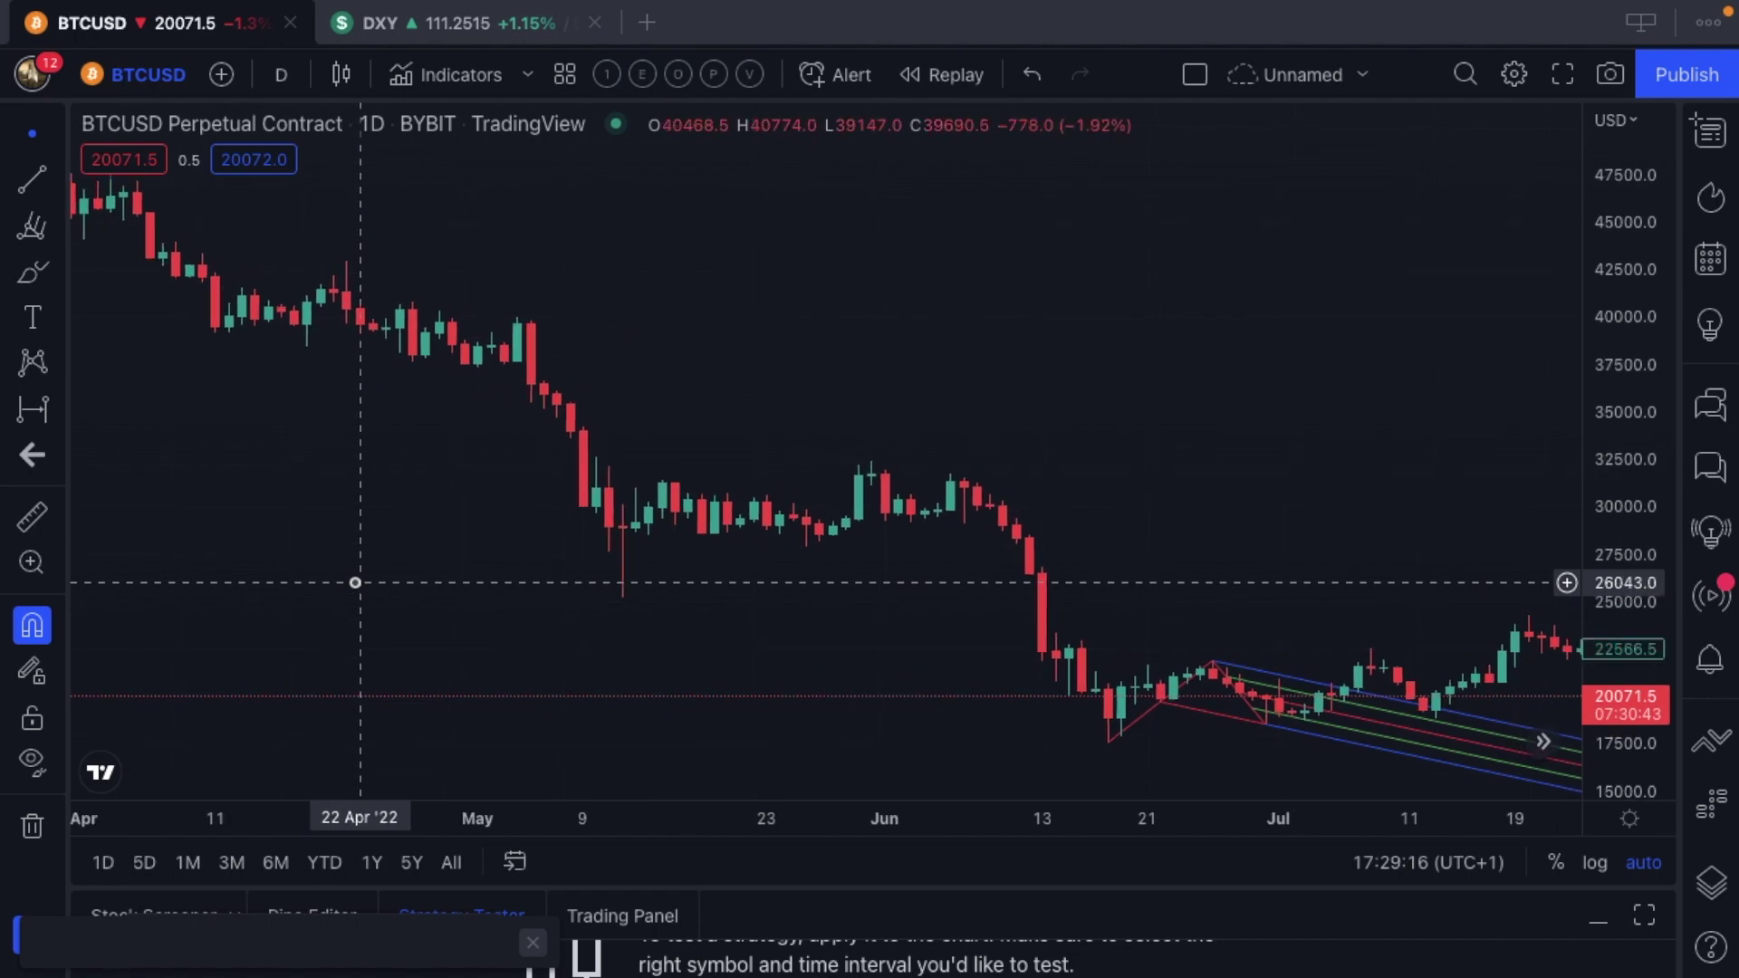
{"action": "scroll", "coordinate": [1056, 613], "scroll_direction": "right", "scroll_amount": 10}
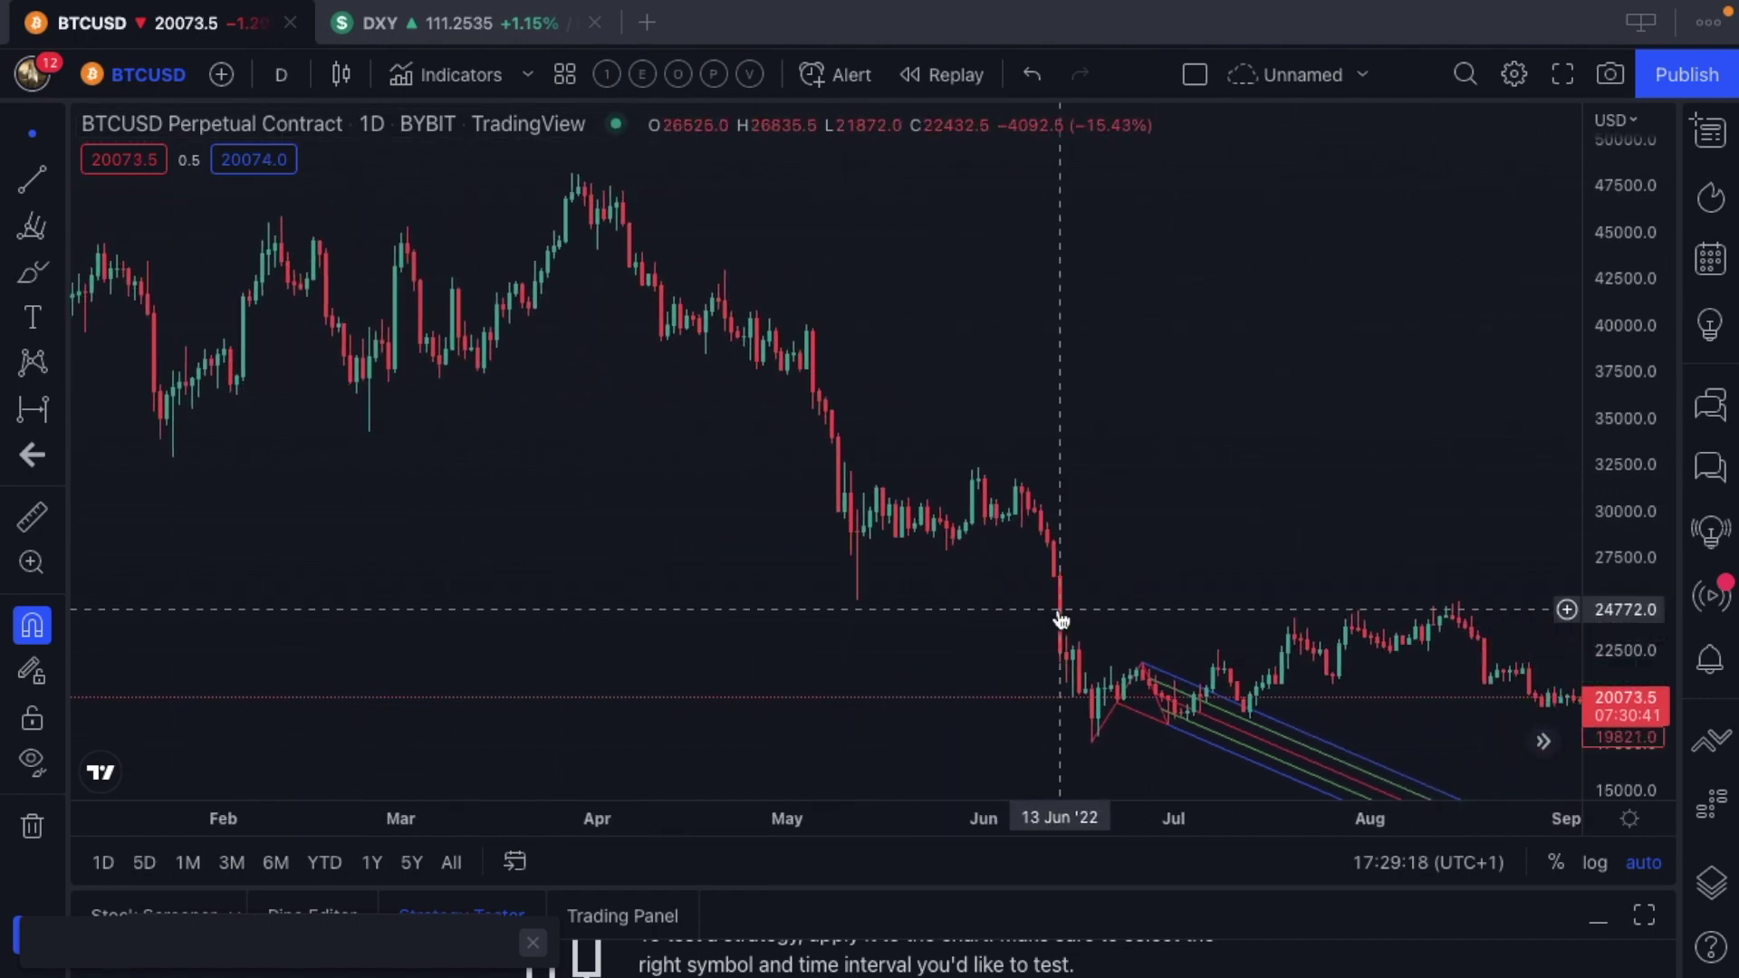
{"action": "scroll", "coordinate": [1058, 610], "scroll_direction": "up", "scroll_amount": 8}
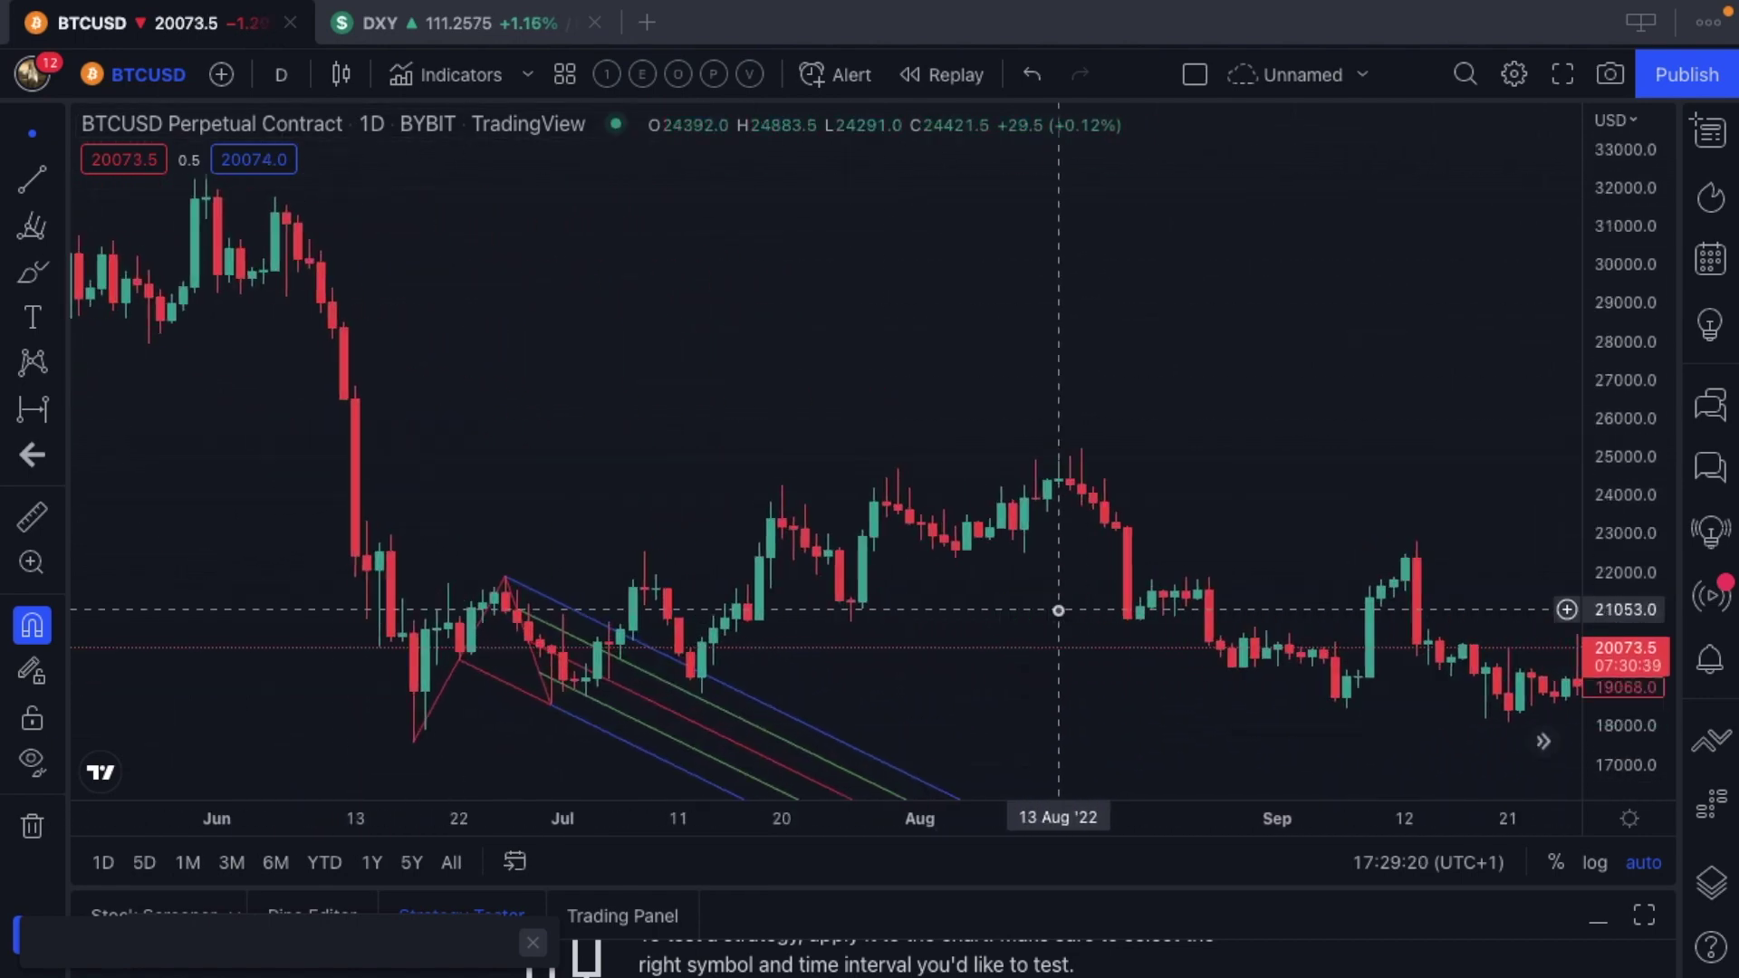
{"action": "scroll", "coordinate": [1058, 610], "scroll_direction": "left", "scroll_amount": 10}
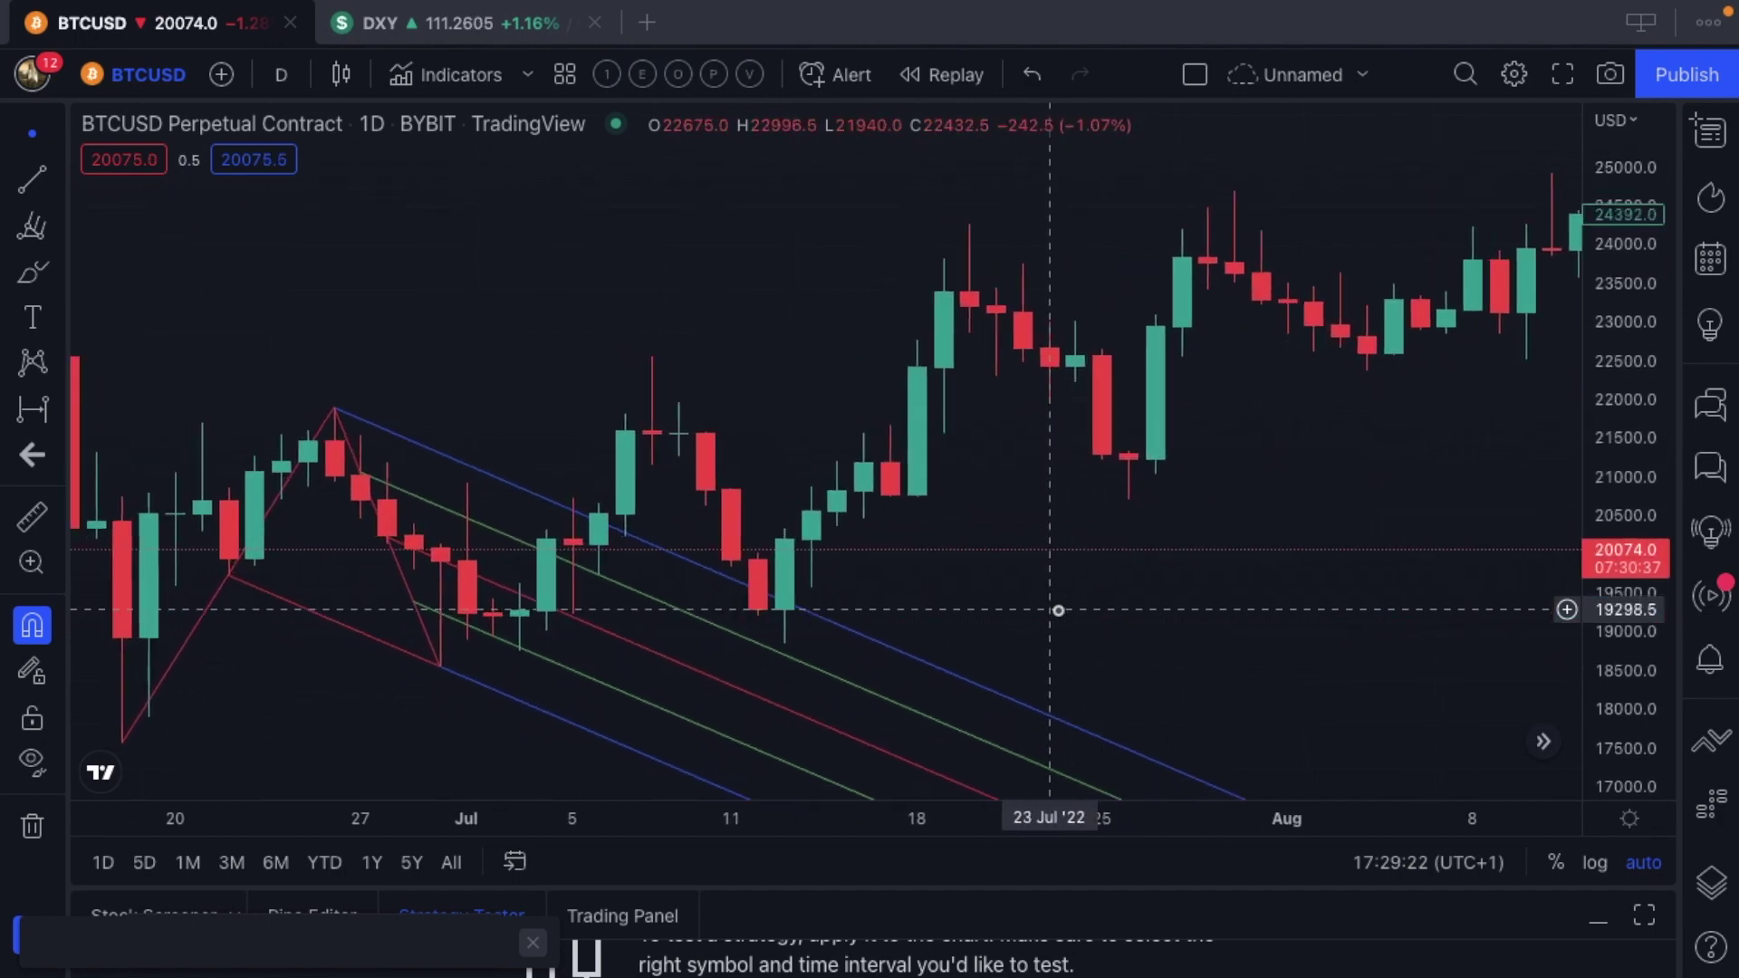
{"action": "scroll", "coordinate": [1058, 612], "scroll_direction": "up", "scroll_amount": 6}
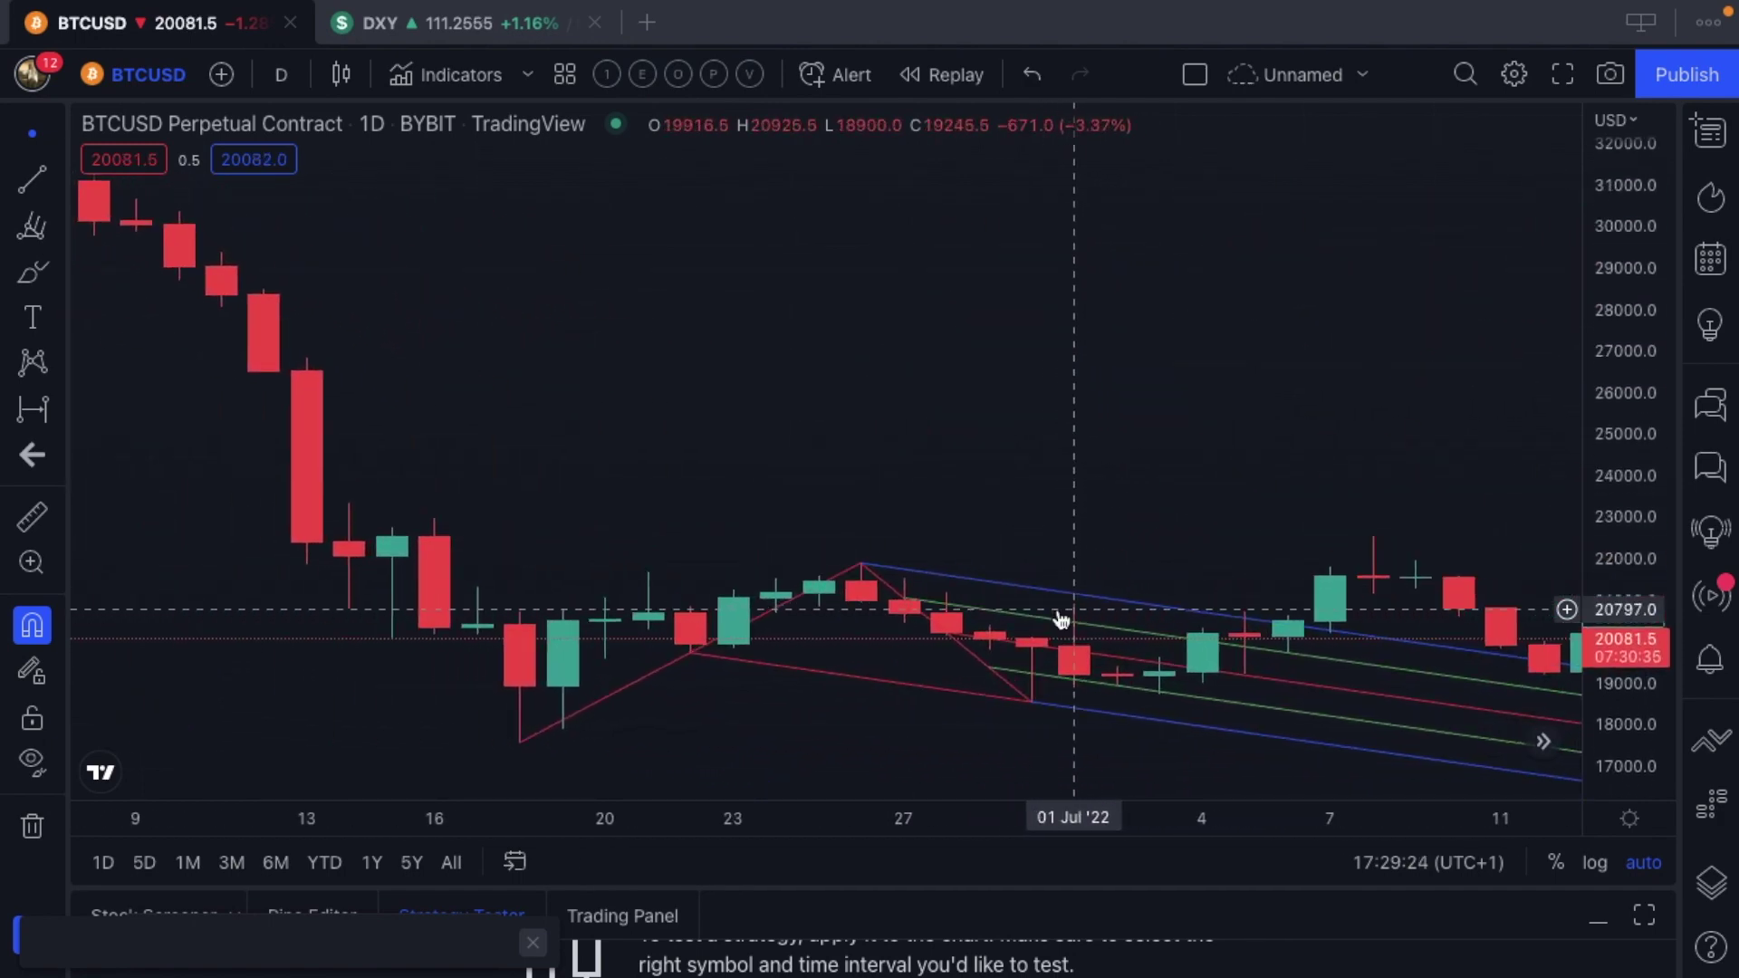
{"action": "scroll", "coordinate": [1058, 611], "scroll_direction": "down", "scroll_amount": 5}
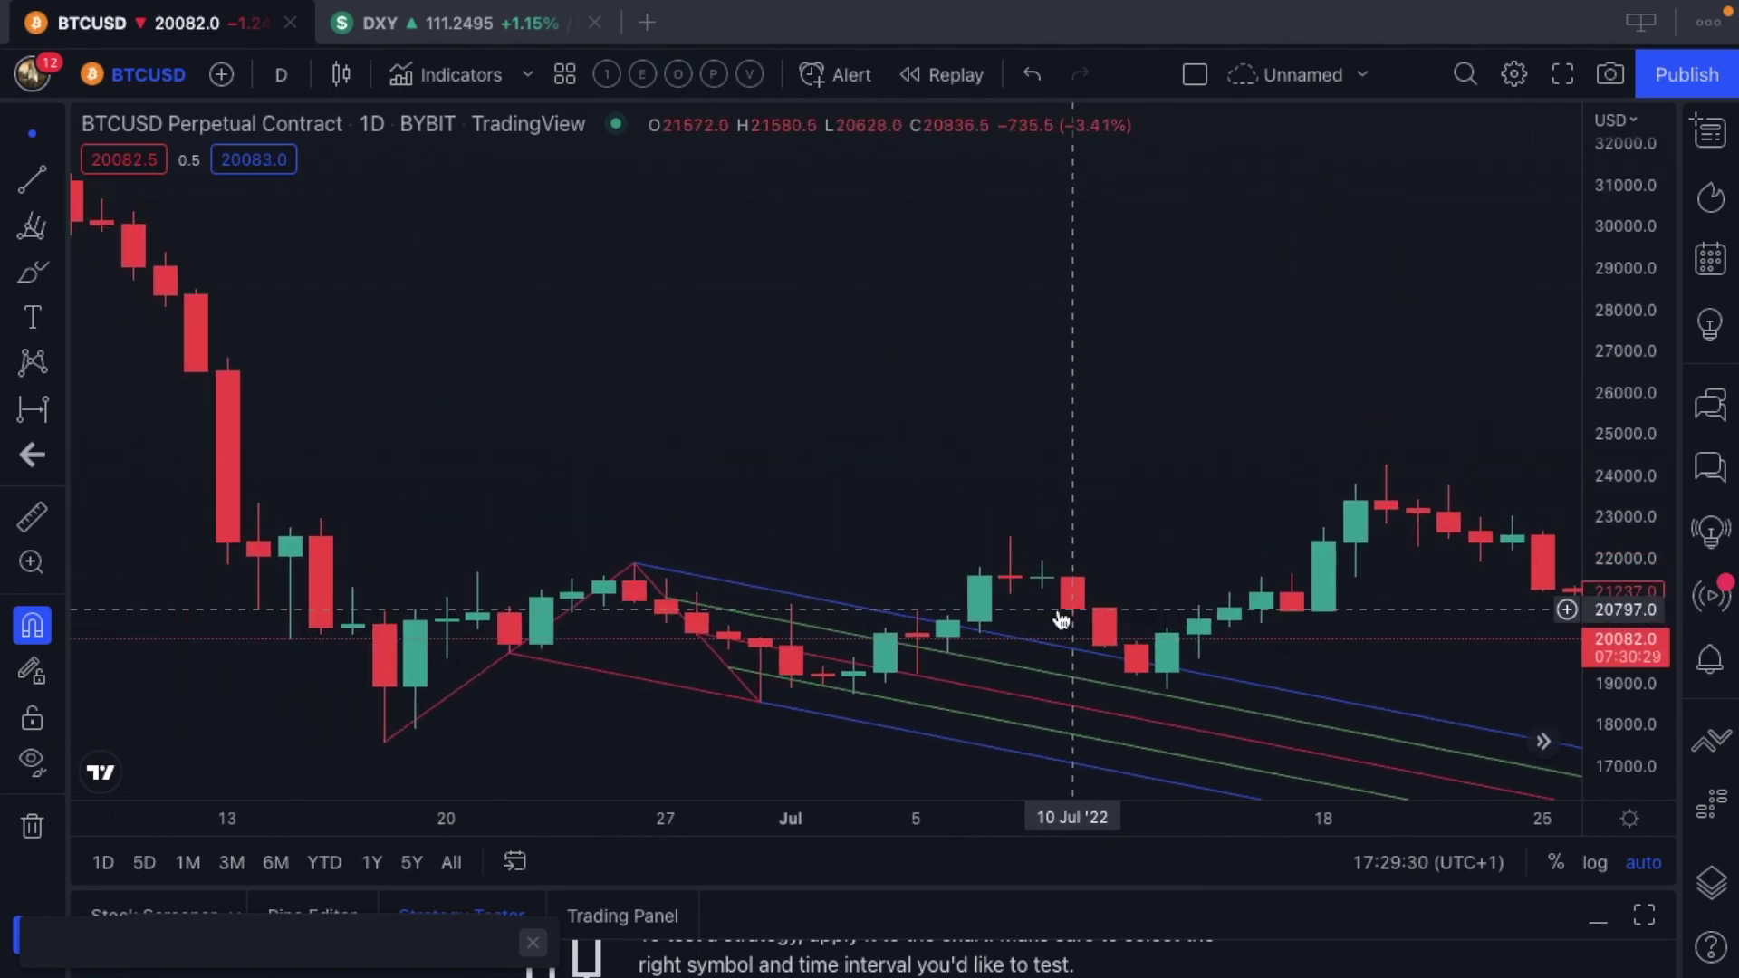
Examine how the July 2022 candles react to the Inside Pitchfork's median, inner and outer lines, including the breakout and retest
{"action": "scroll", "coordinate": [1060, 620], "scroll_direction": "up", "scroll_amount": 4}
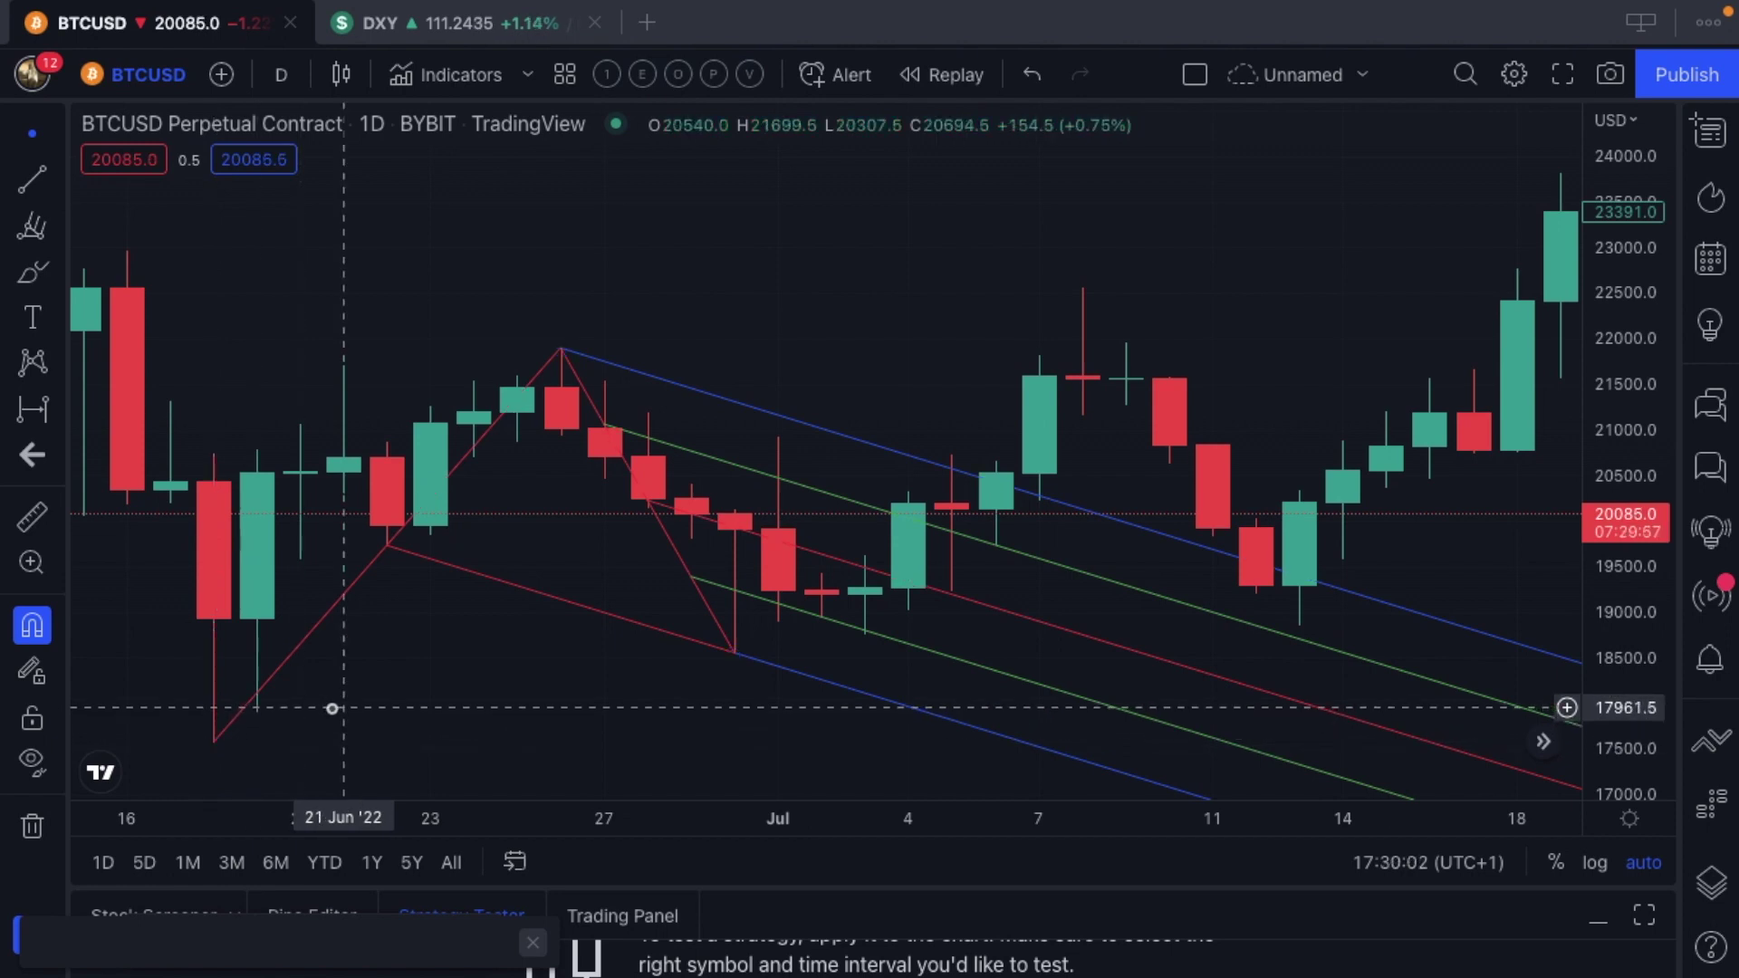
{"action": "scroll", "coordinate": [369, 660], "scroll_direction": "down", "scroll_amount": 3}
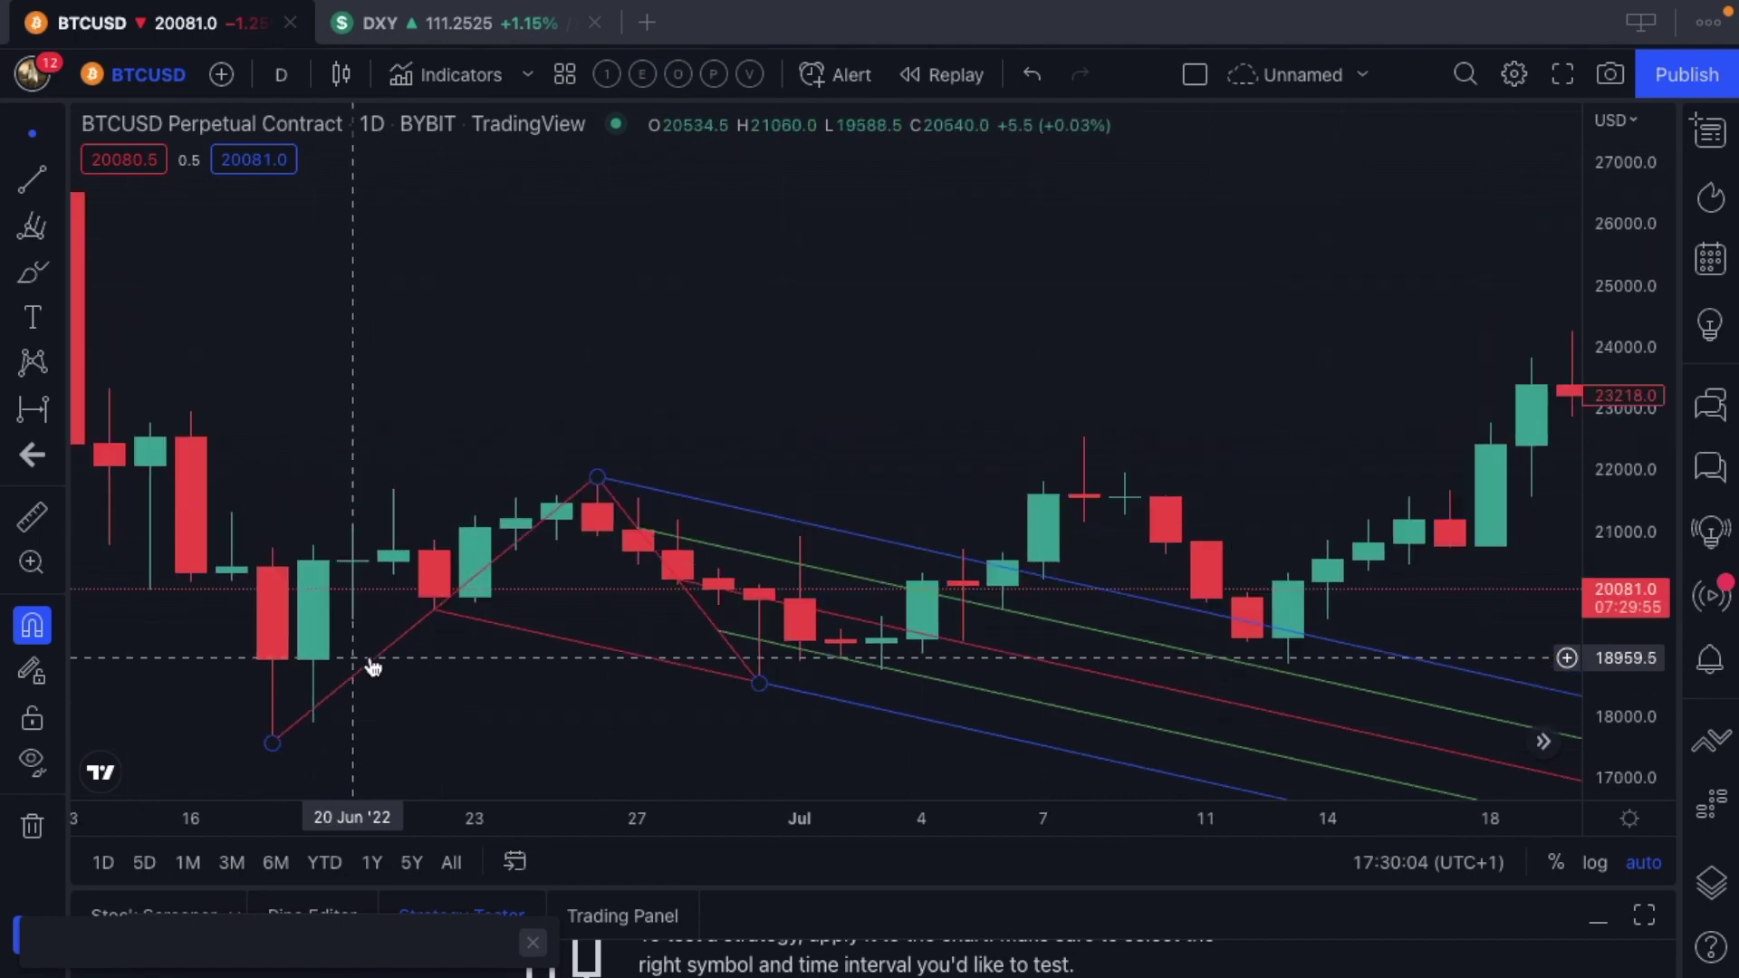
{"action": "scroll", "coordinate": [370, 658], "scroll_direction": "up", "scroll_amount": 2}
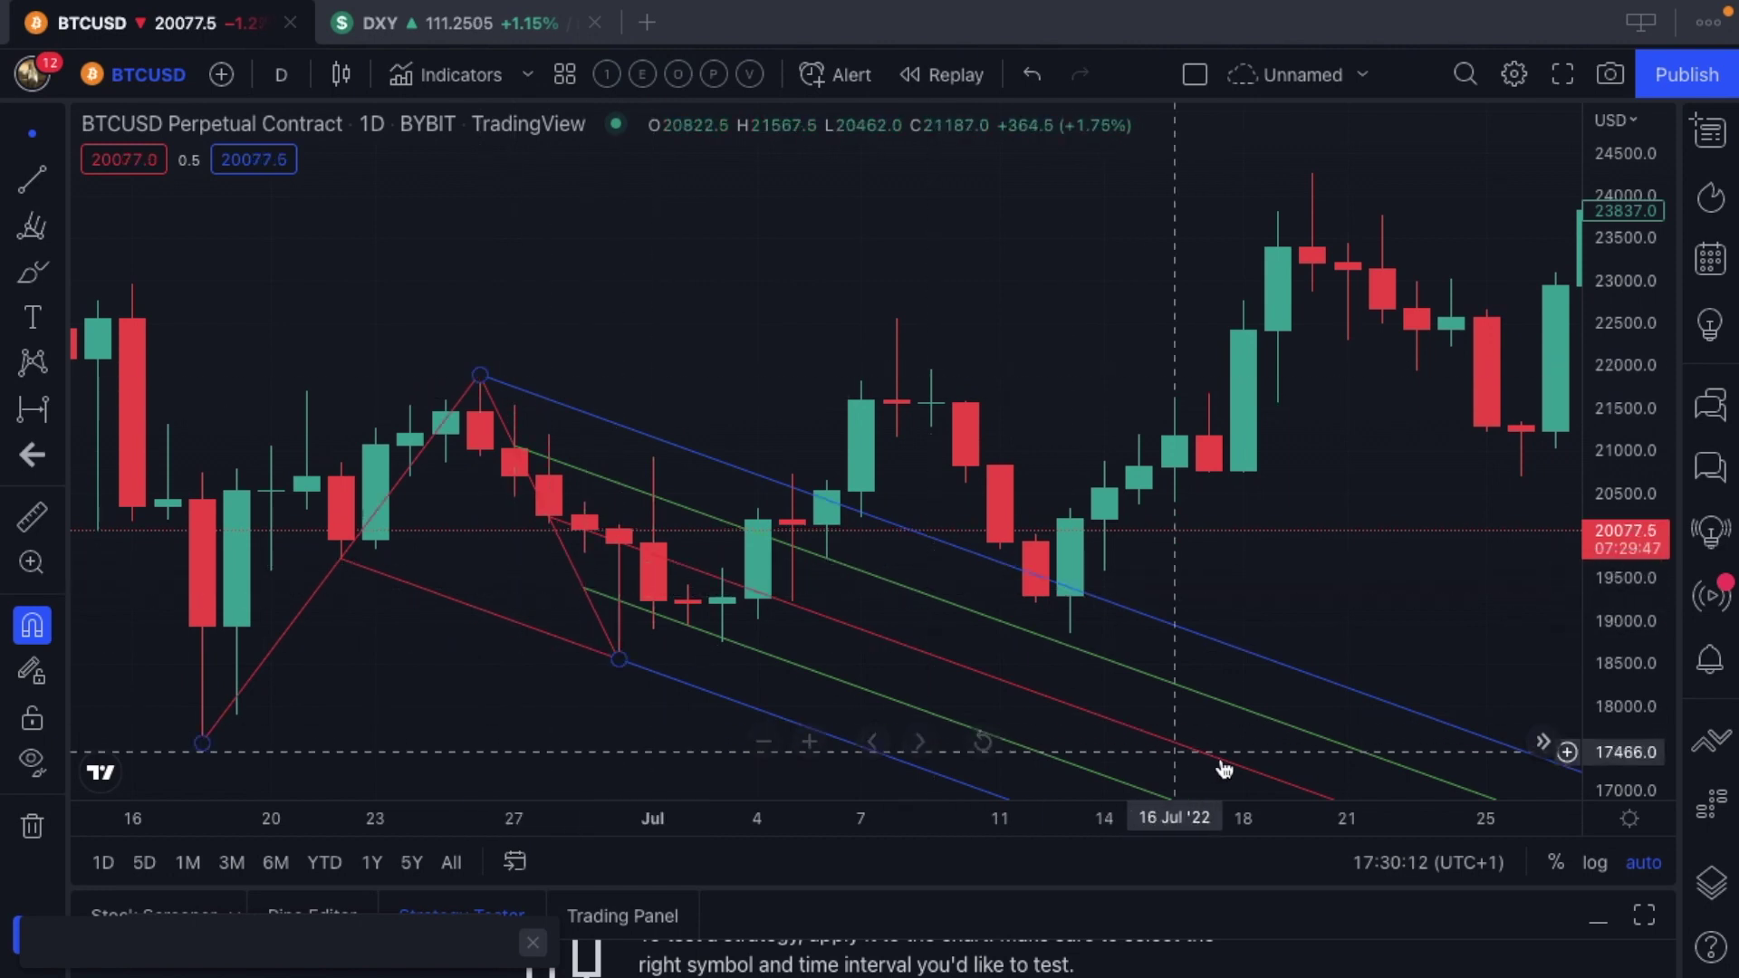
{"action": "scroll", "coordinate": [985, 597], "scroll_direction": "up", "scroll_amount": 3}
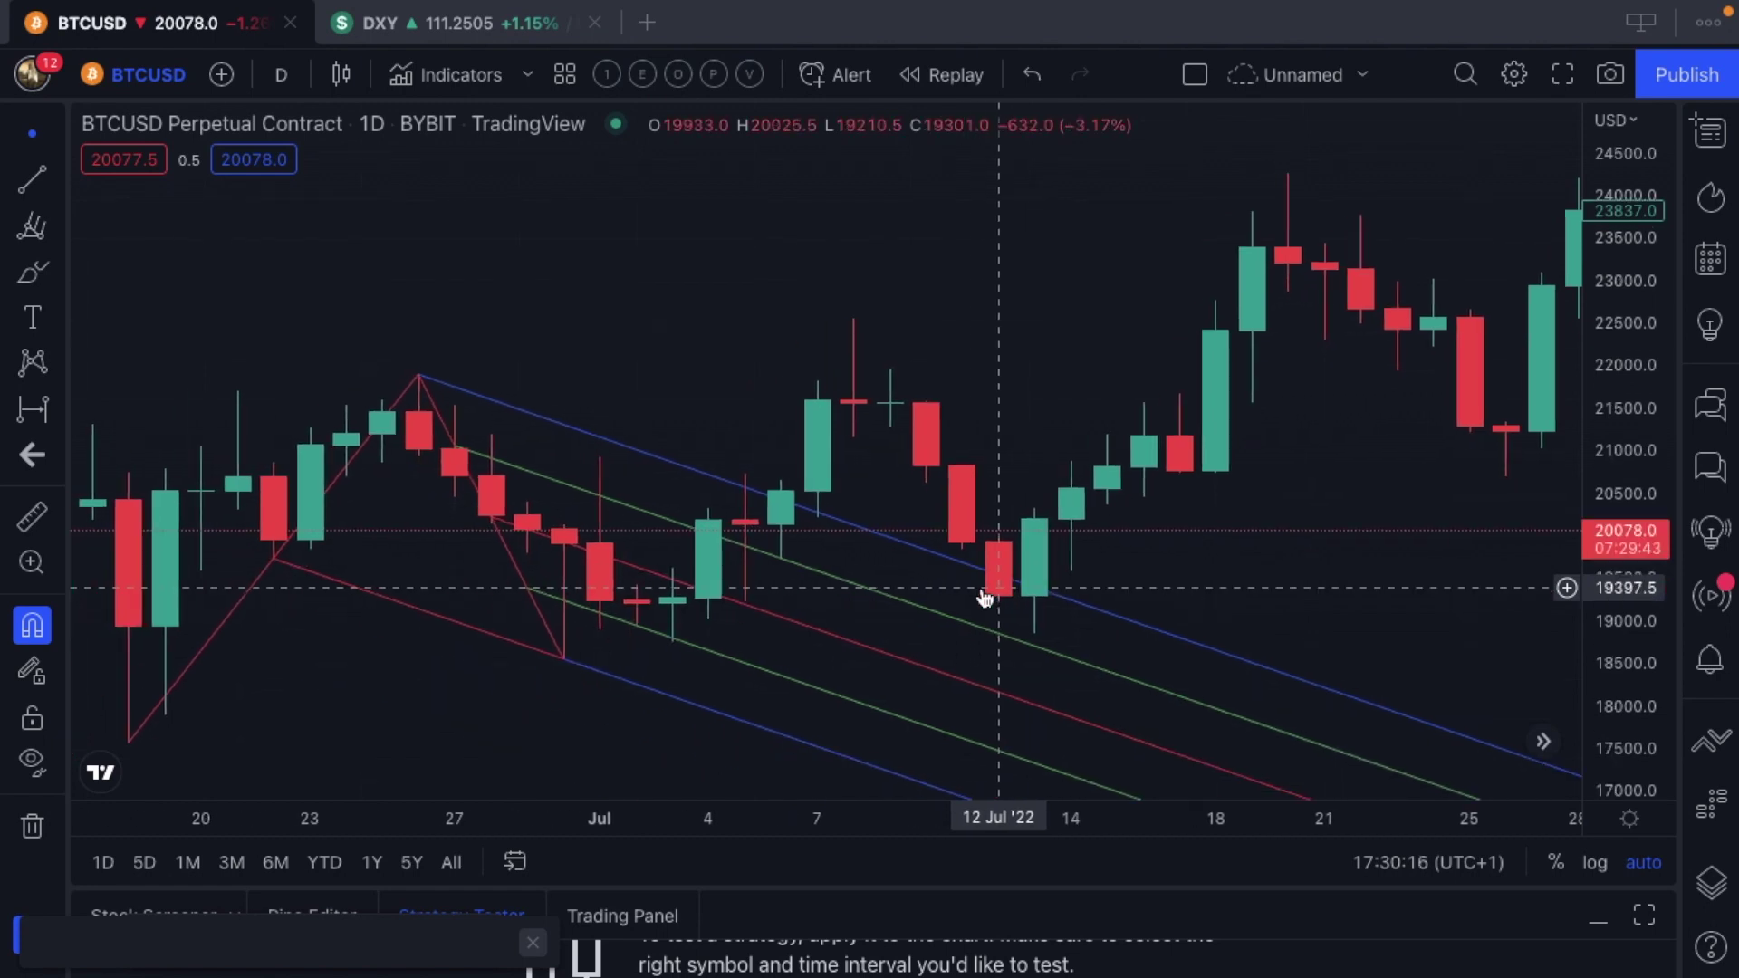
{"action": "scroll", "coordinate": [986, 598], "scroll_direction": "left", "scroll_amount": 5}
{"action": "scroll", "coordinate": [982, 589], "scroll_direction": "up", "scroll_amount": 2}
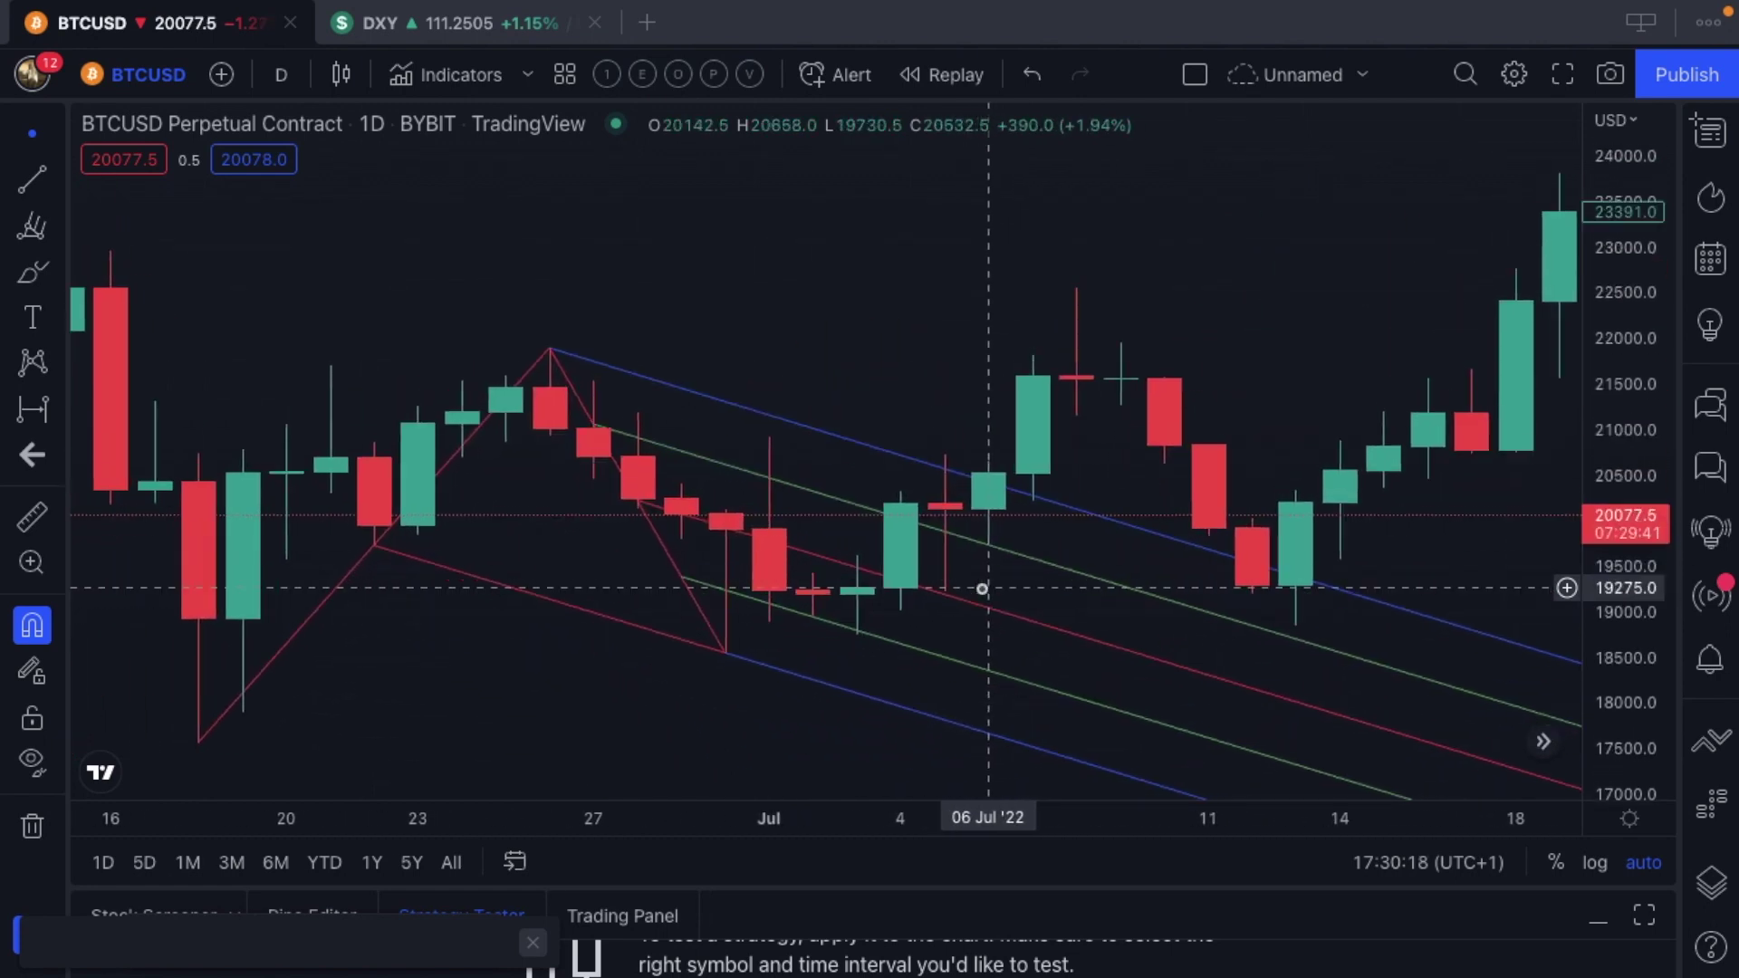
{"action": "scroll", "coordinate": [982, 589], "scroll_direction": "up", "scroll_amount": 1}
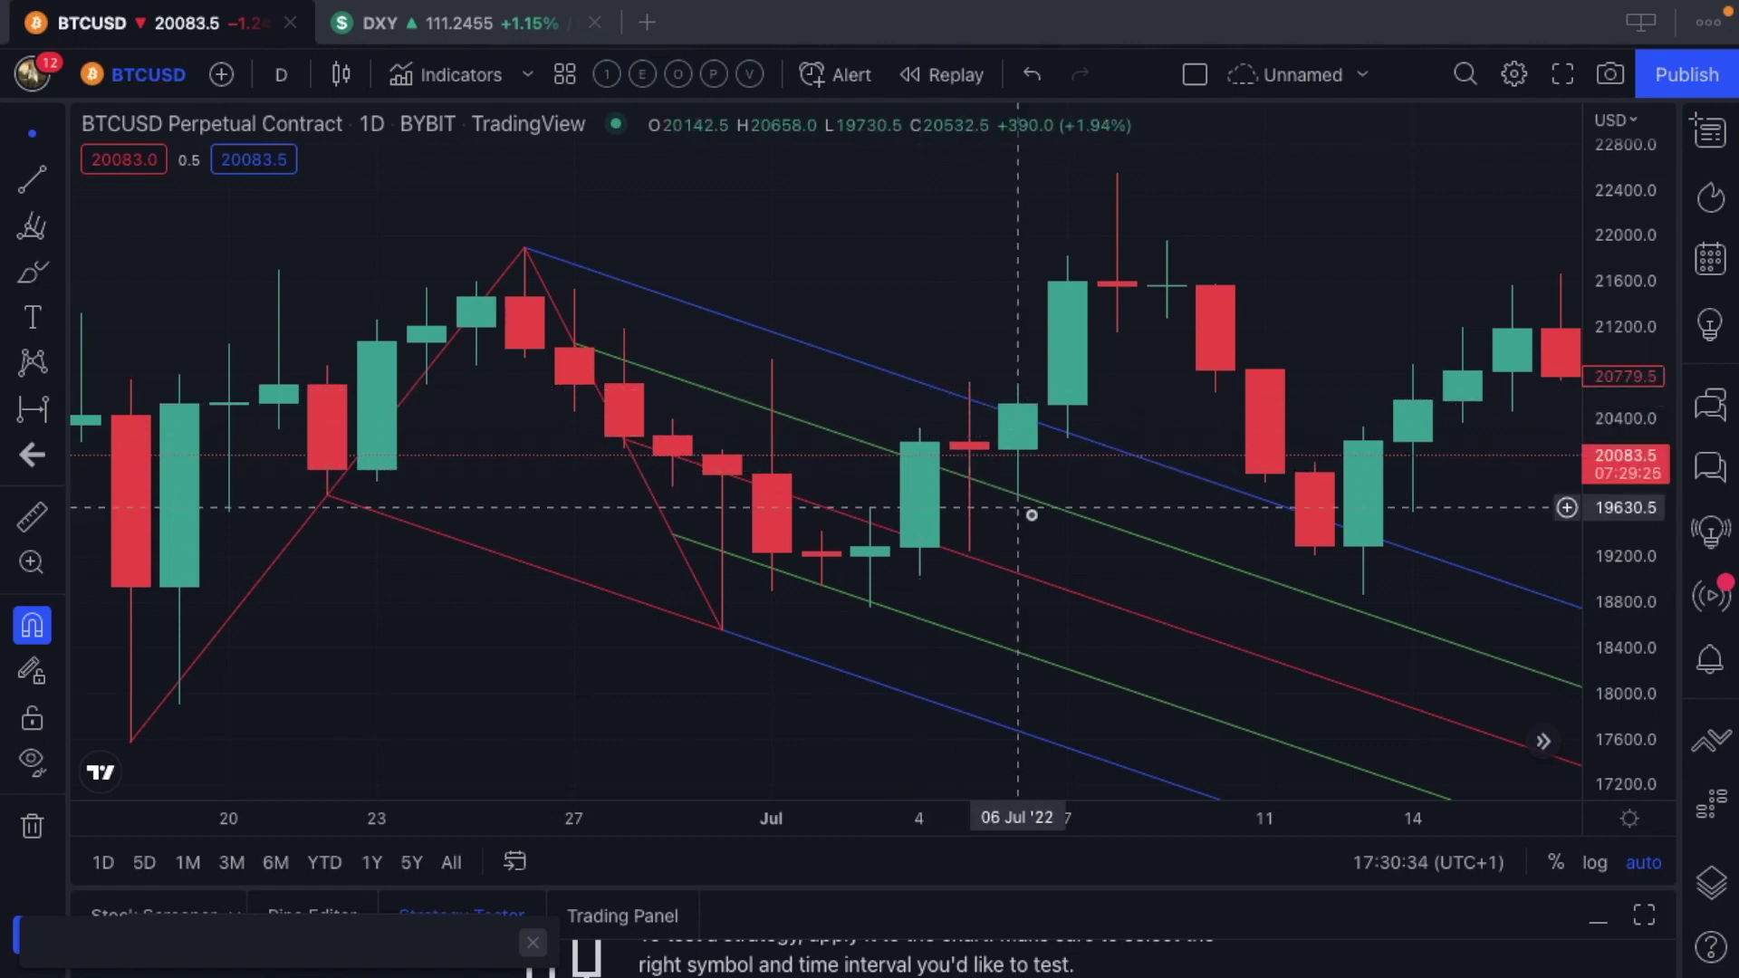
{"action": "scroll", "coordinate": [1028, 511], "scroll_direction": "right", "scroll_amount": 2}
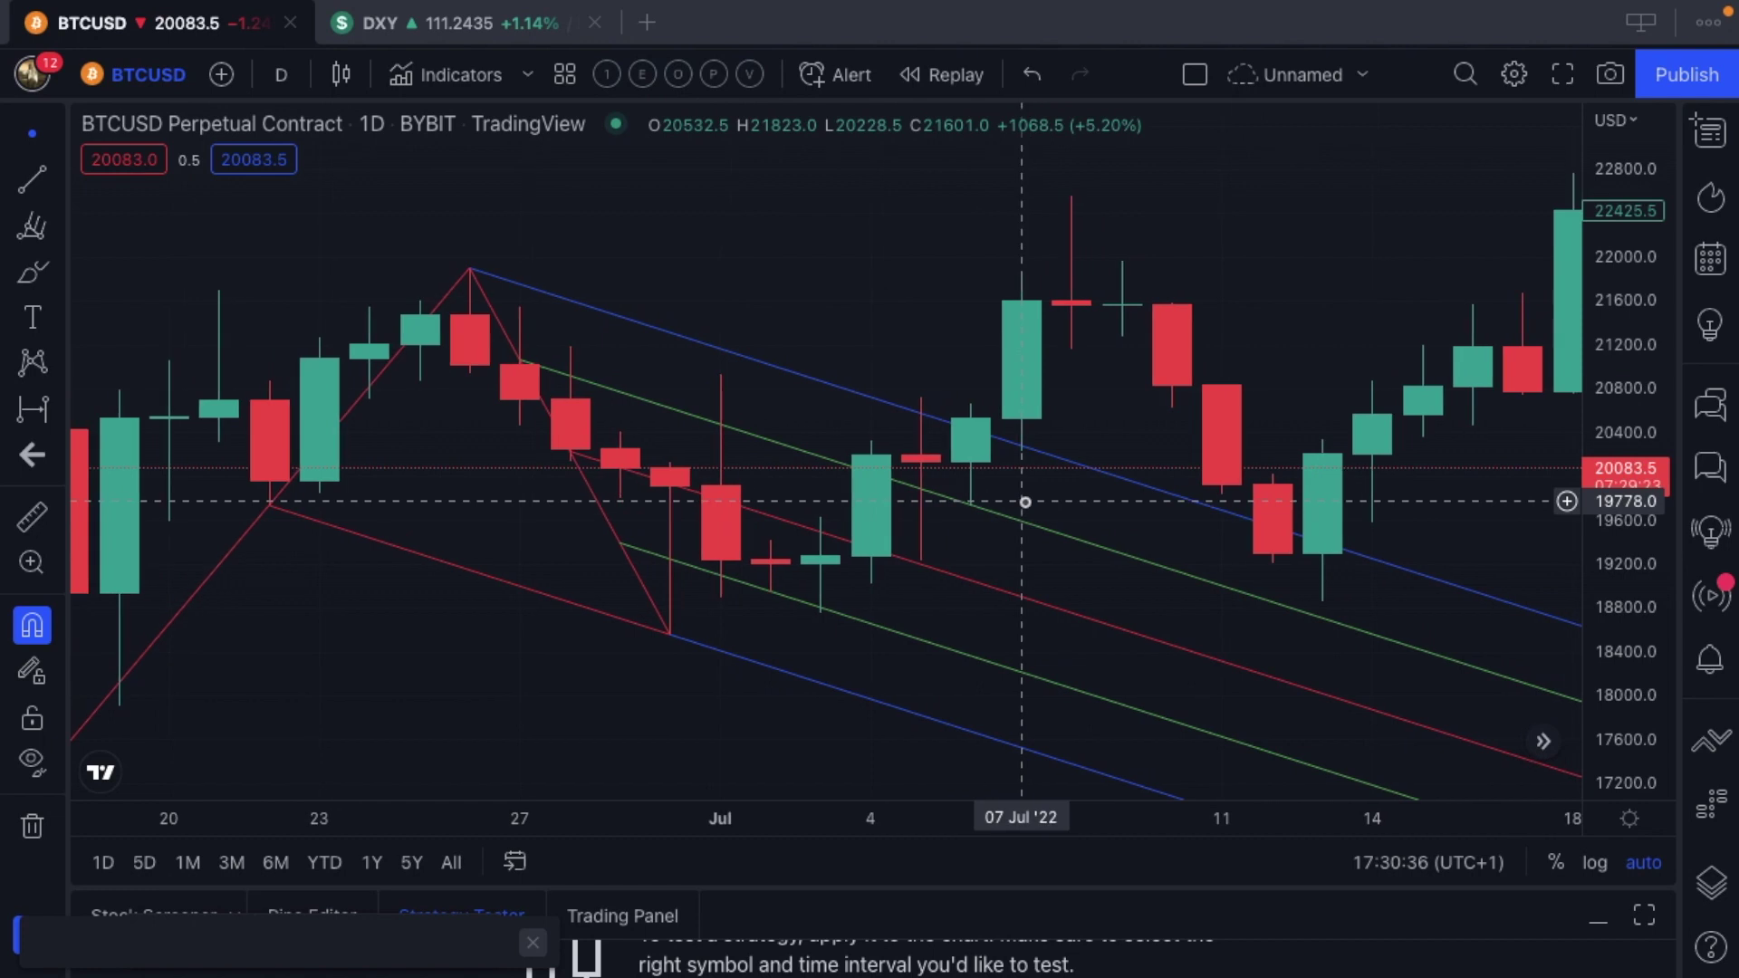
{"action": "scroll", "coordinate": [1077, 206], "scroll_direction": "down", "scroll_amount": 5}
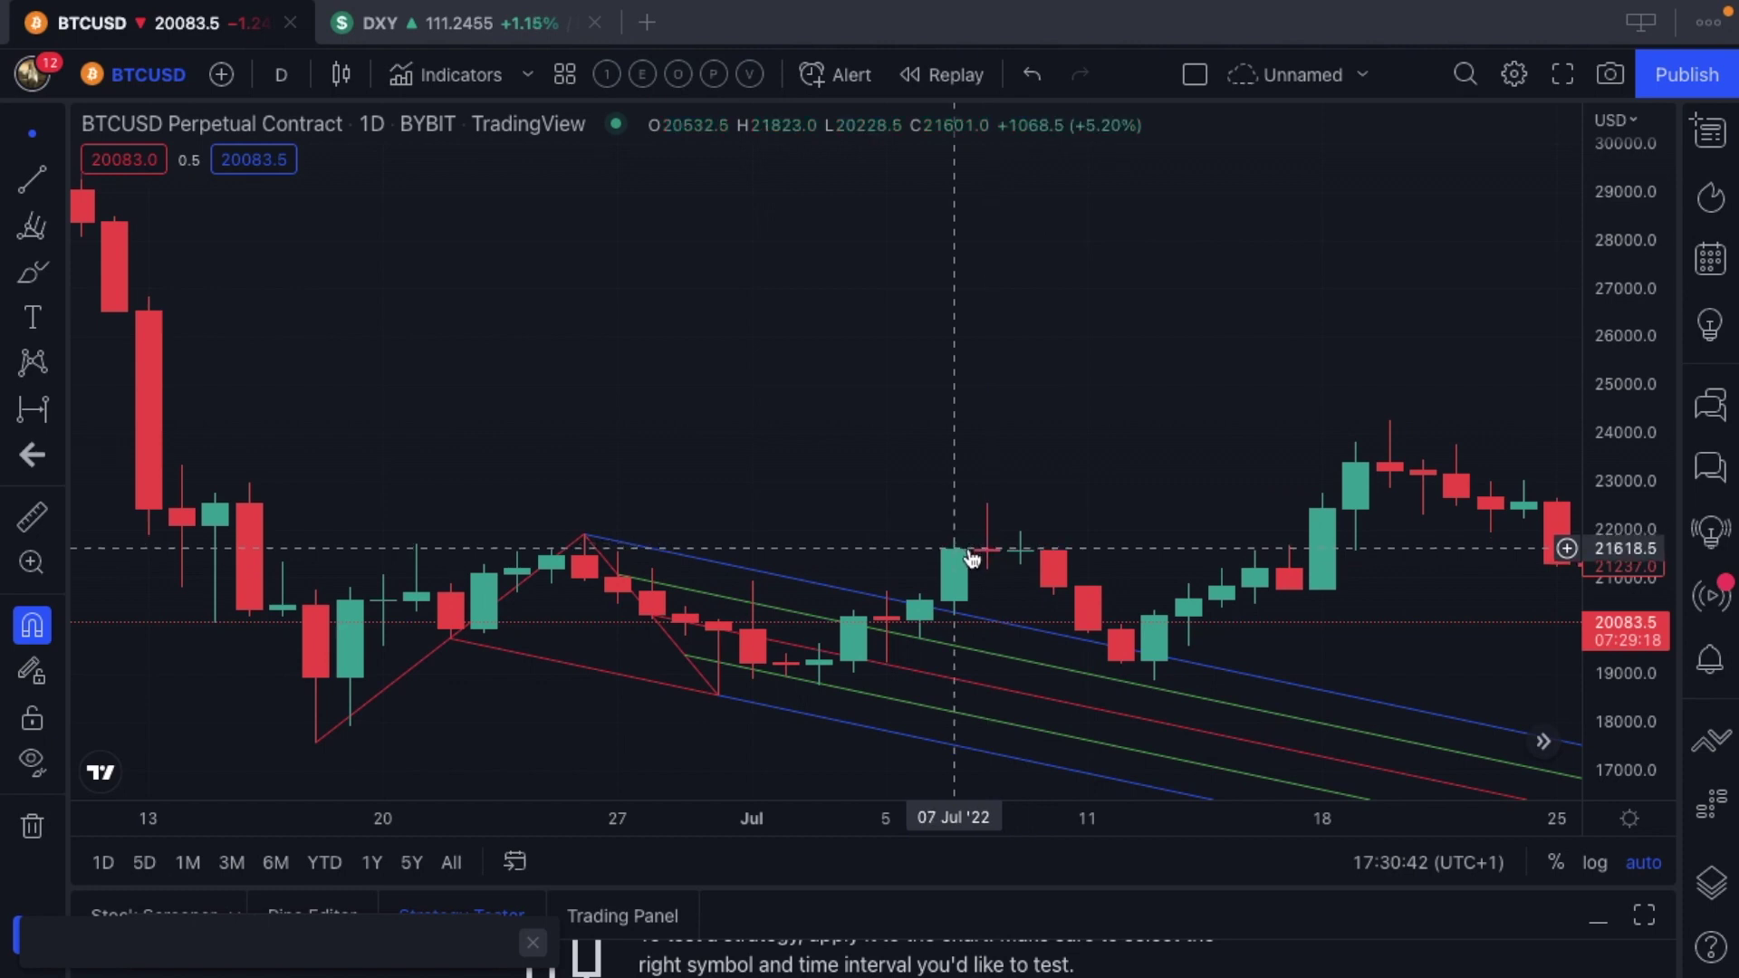
{"action": "scroll", "coordinate": [994, 557], "scroll_direction": "right", "scroll_amount": 5}
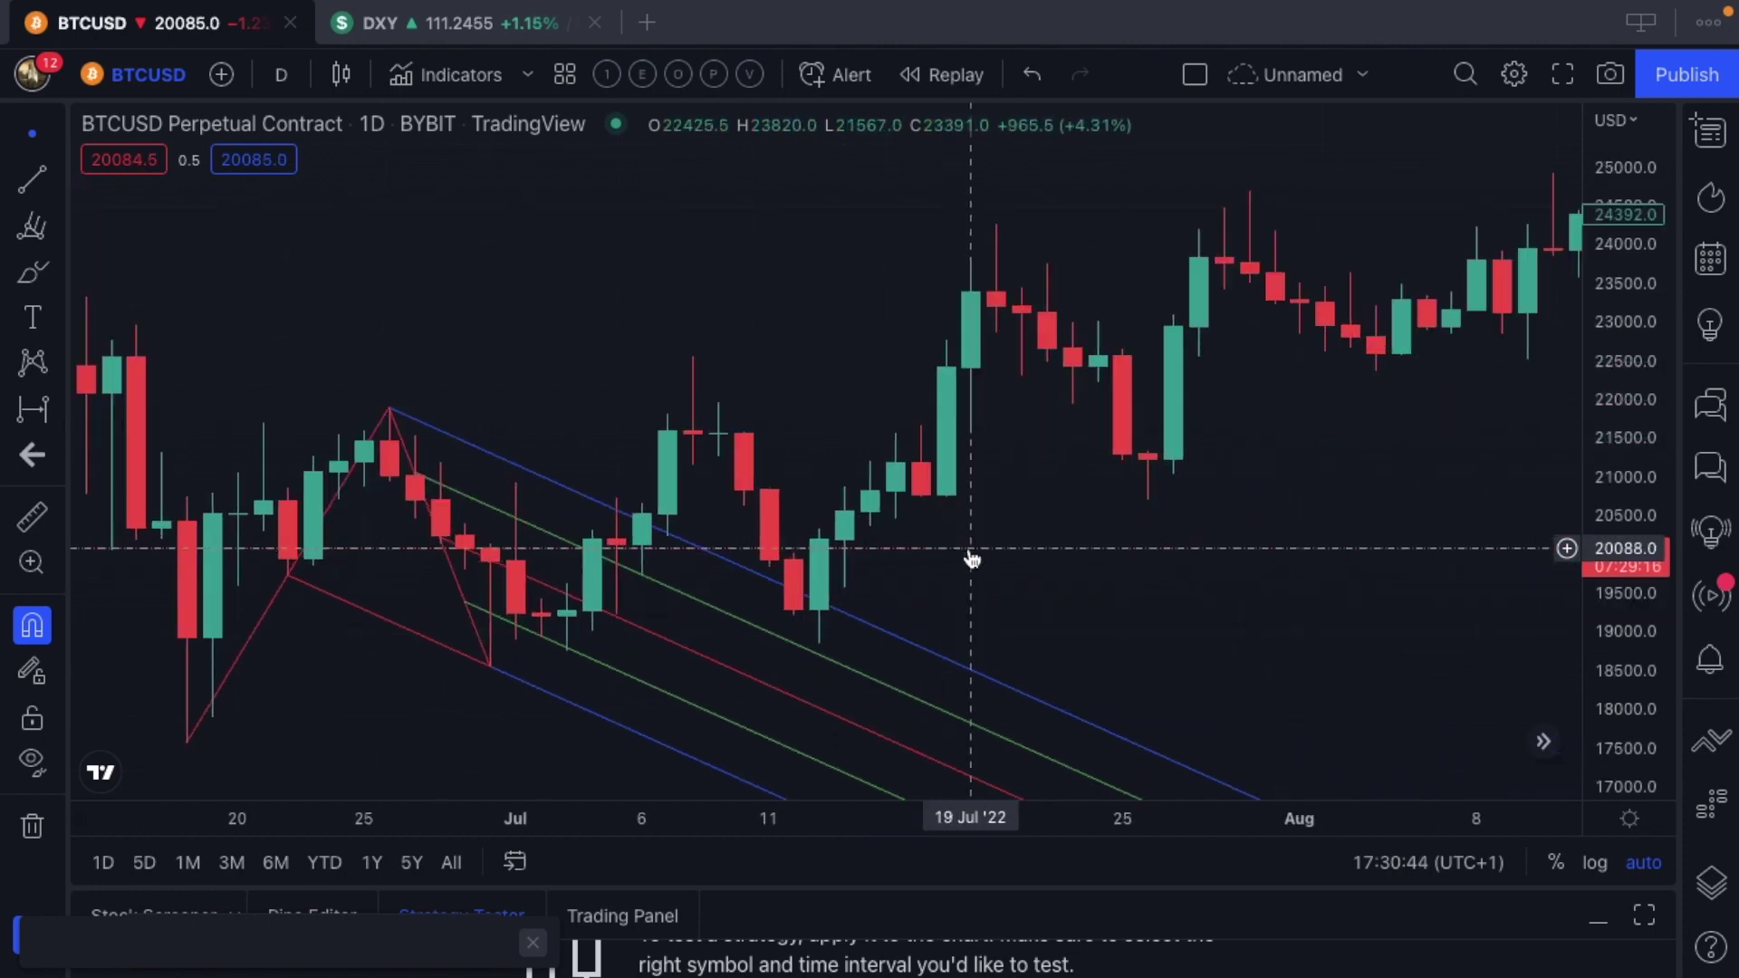
{"action": "scroll", "coordinate": [889, 484], "scroll_direction": "left", "scroll_amount": 3}
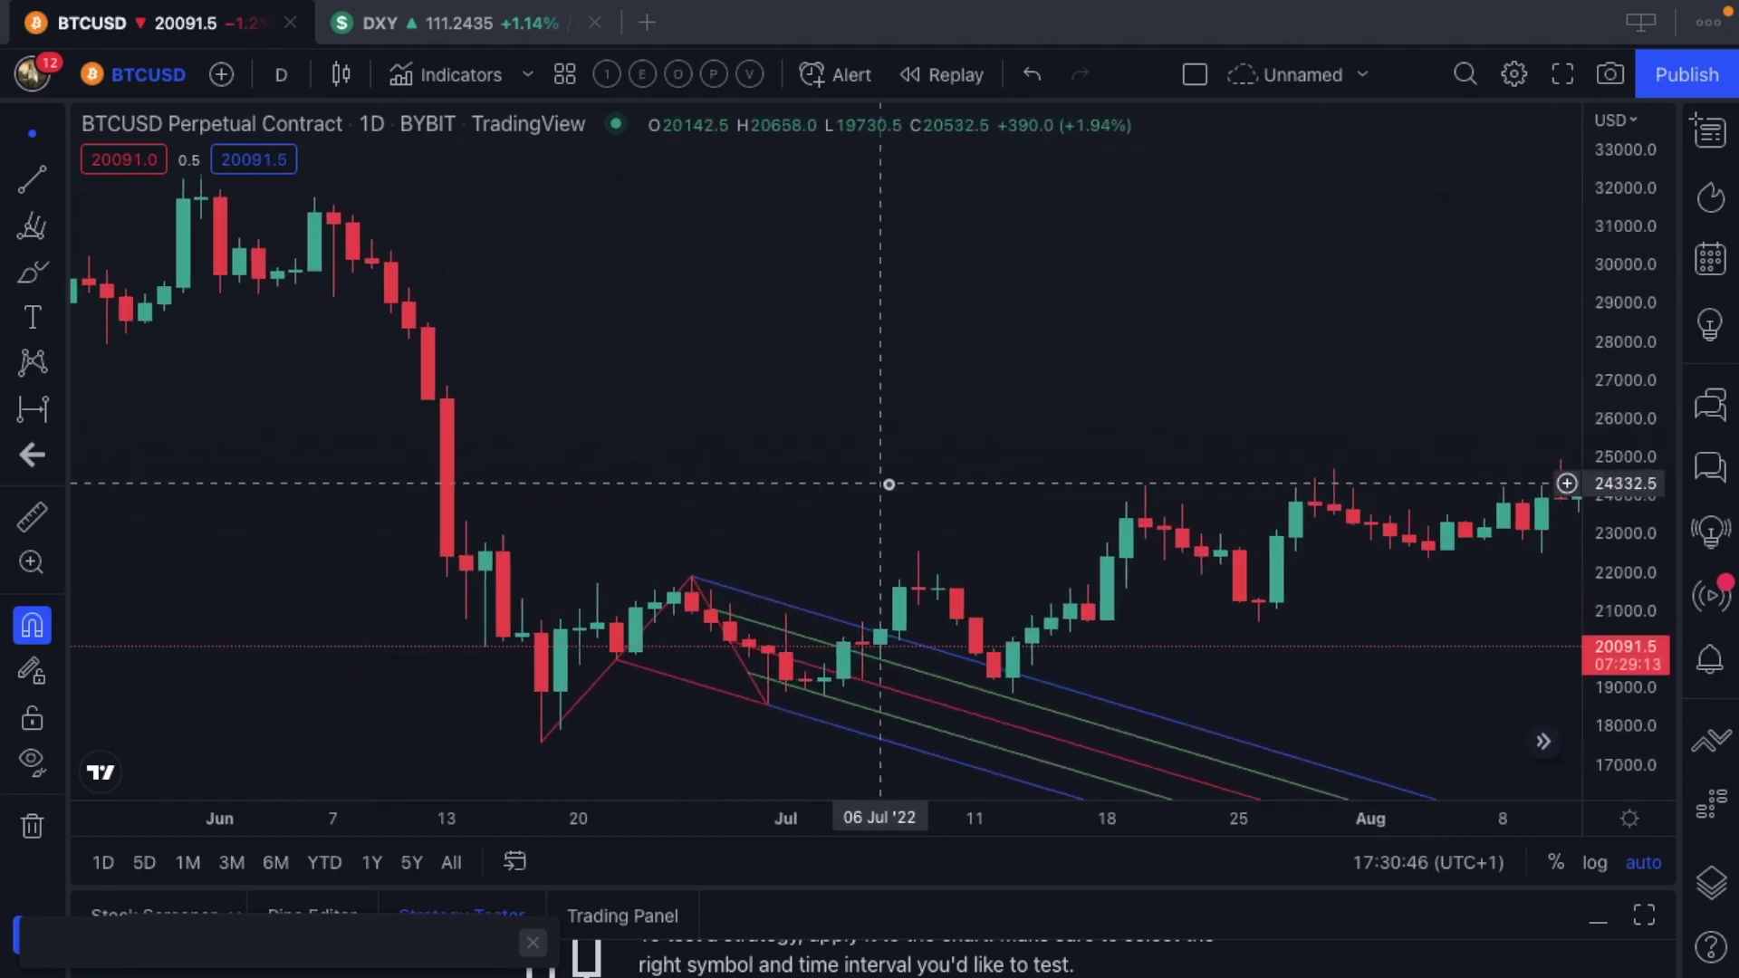
Delete the Inside Pitchfork anchored at the 18 June, 26 June and 30 June 2022 pivots
{"action": "scroll", "coordinate": [889, 484], "scroll_direction": "up", "scroll_amount": 3}
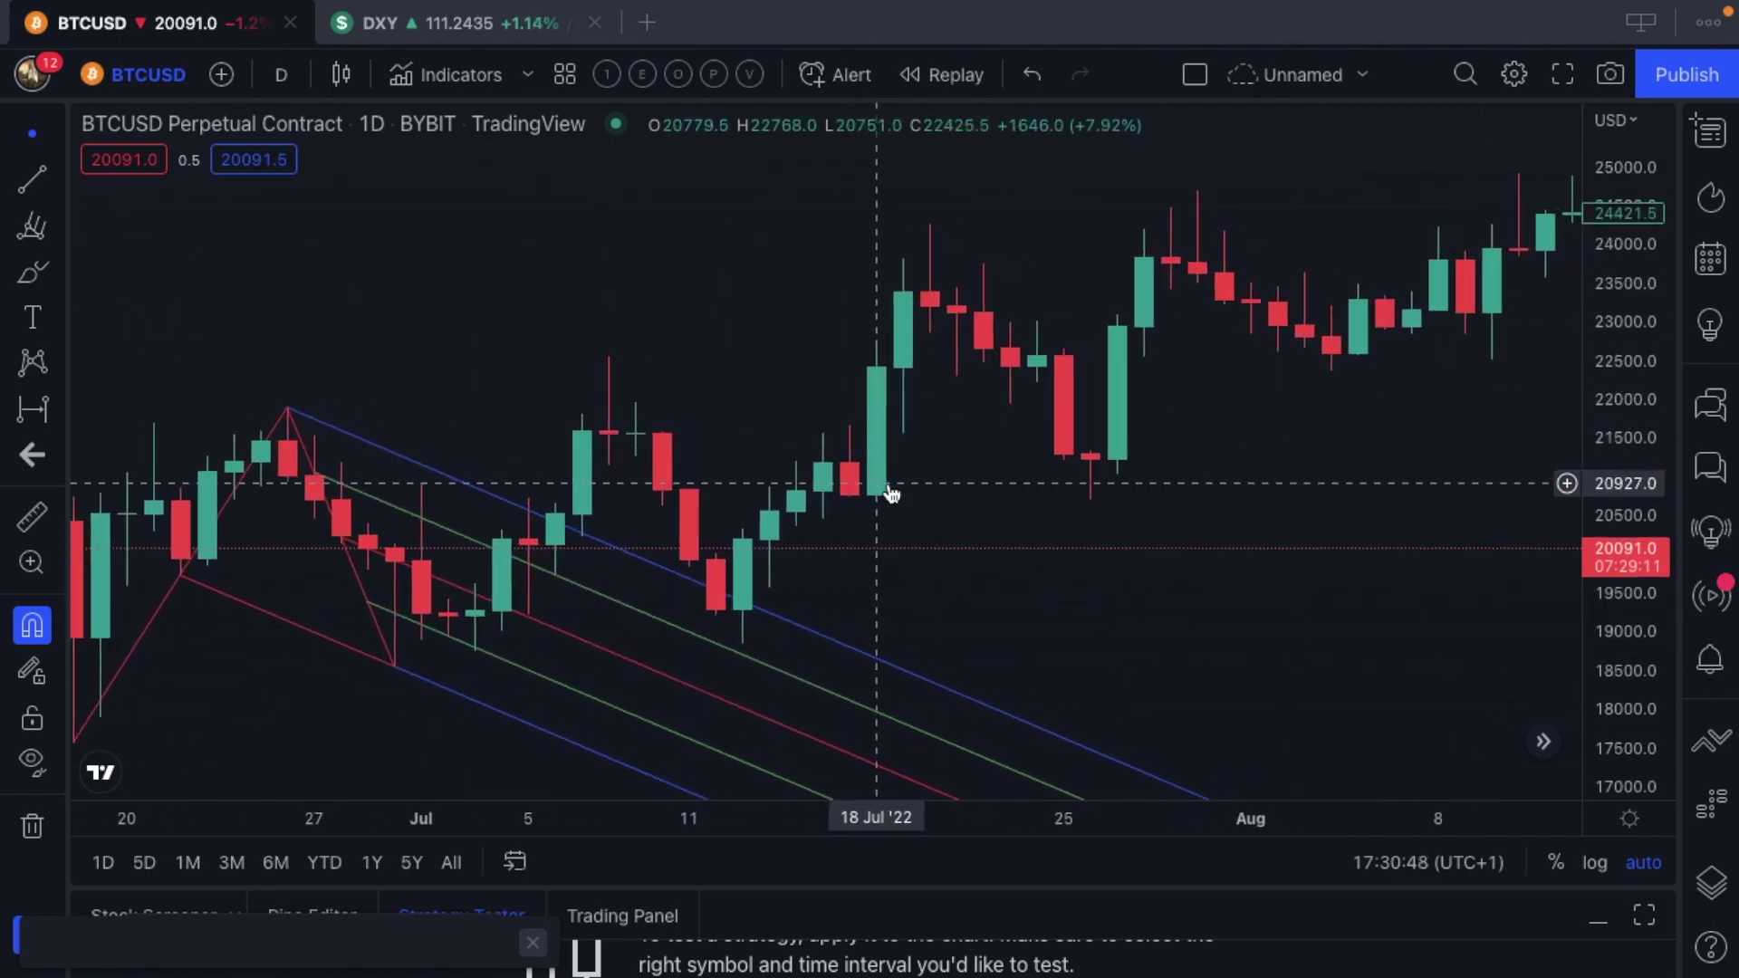
{"action": "scroll", "coordinate": [890, 491], "scroll_direction": "down", "scroll_amount": 1}
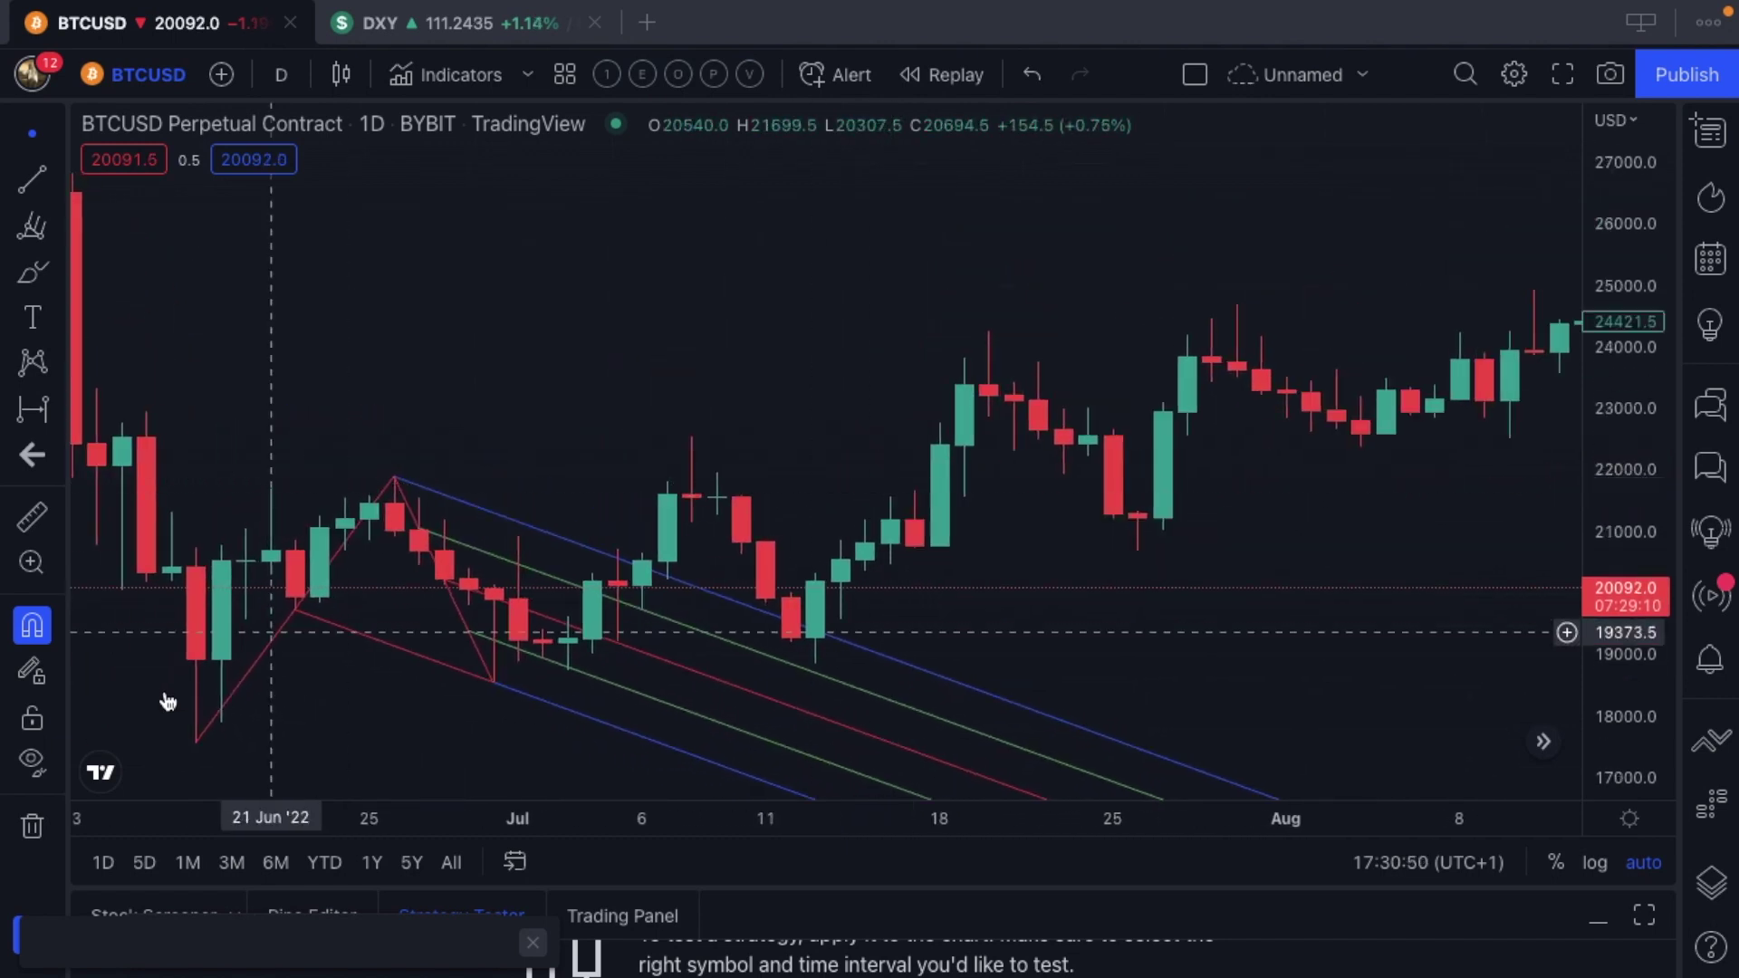
{"action": "left_click", "coordinate": [197, 742]}
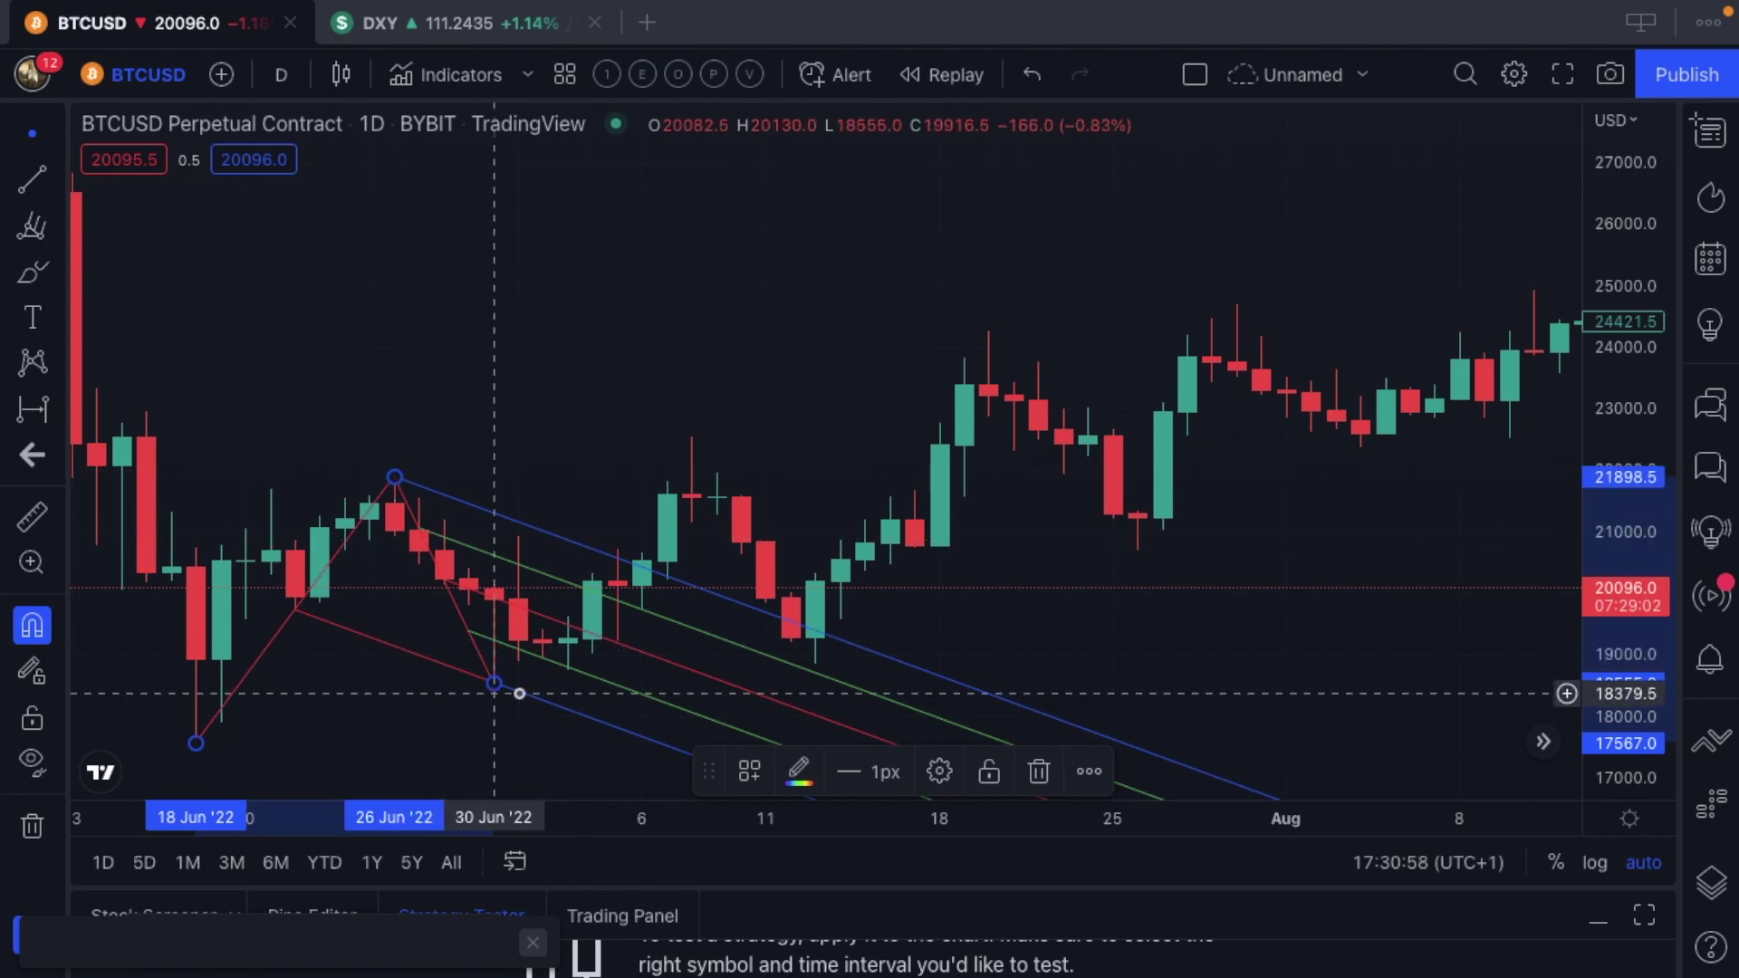
{"action": "left_click", "coordinate": [1038, 772]}
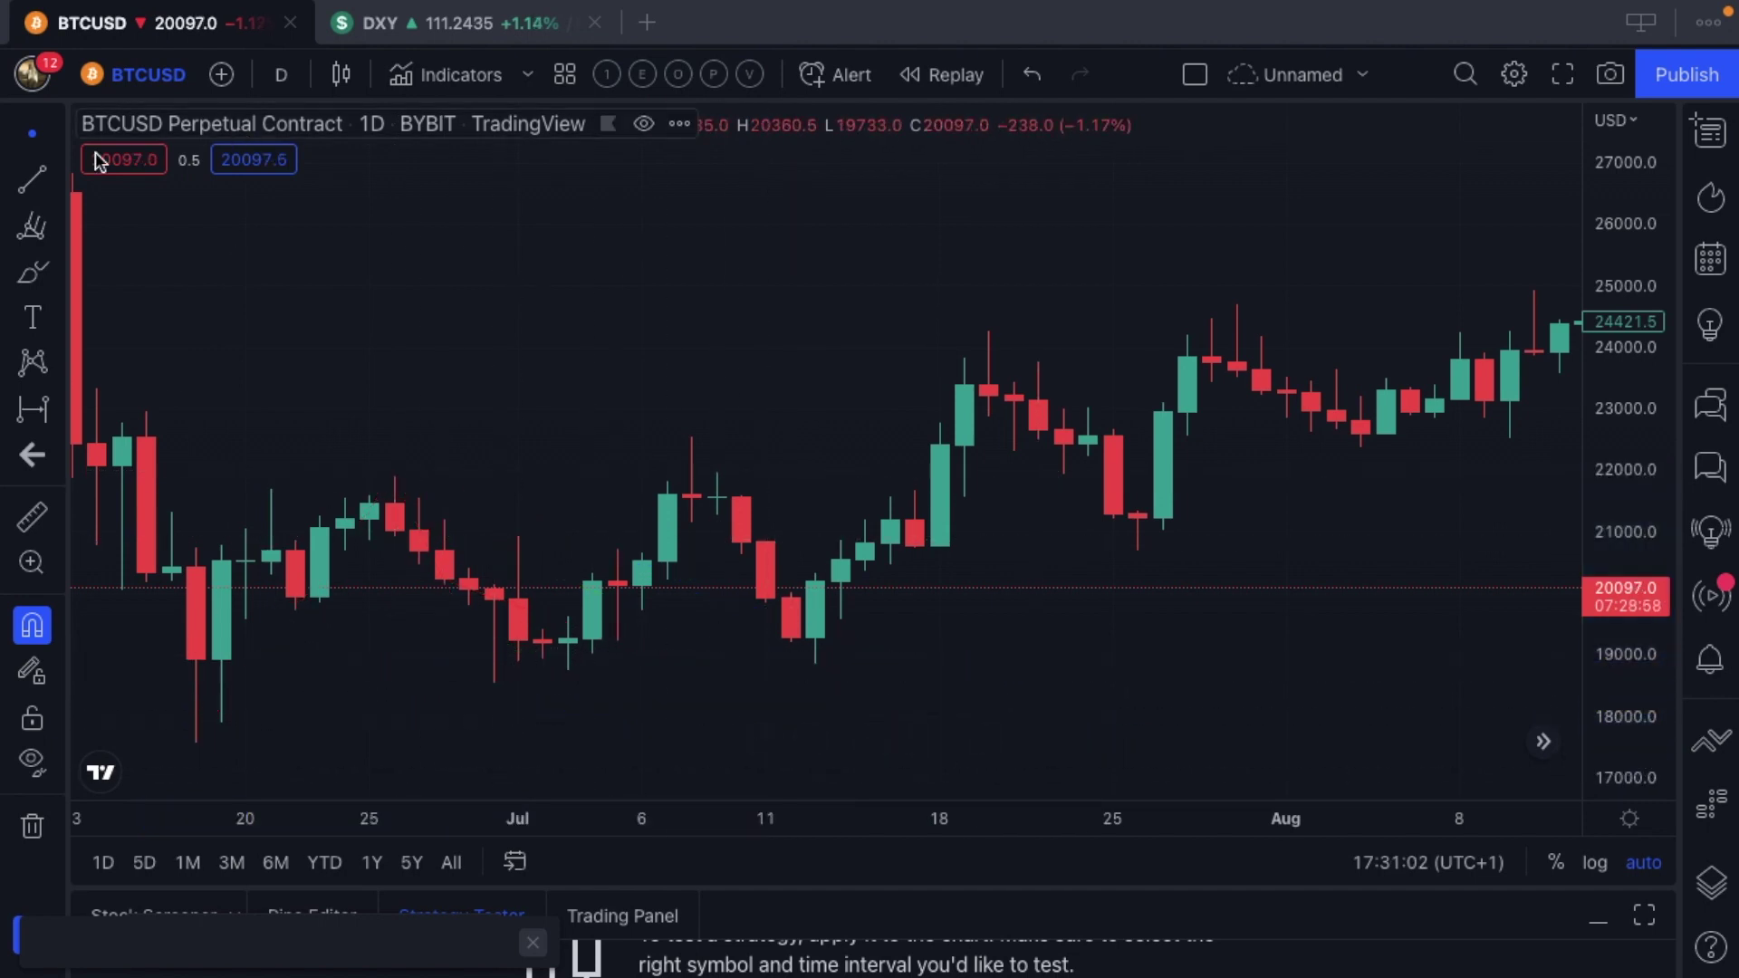
Draw an Inside Pitchfork from the 26 June 2022 high at 21898.5 through the 30 June low at 18555 to the 8 July high at 22552
{"action": "left_click", "coordinate": [392, 461]}
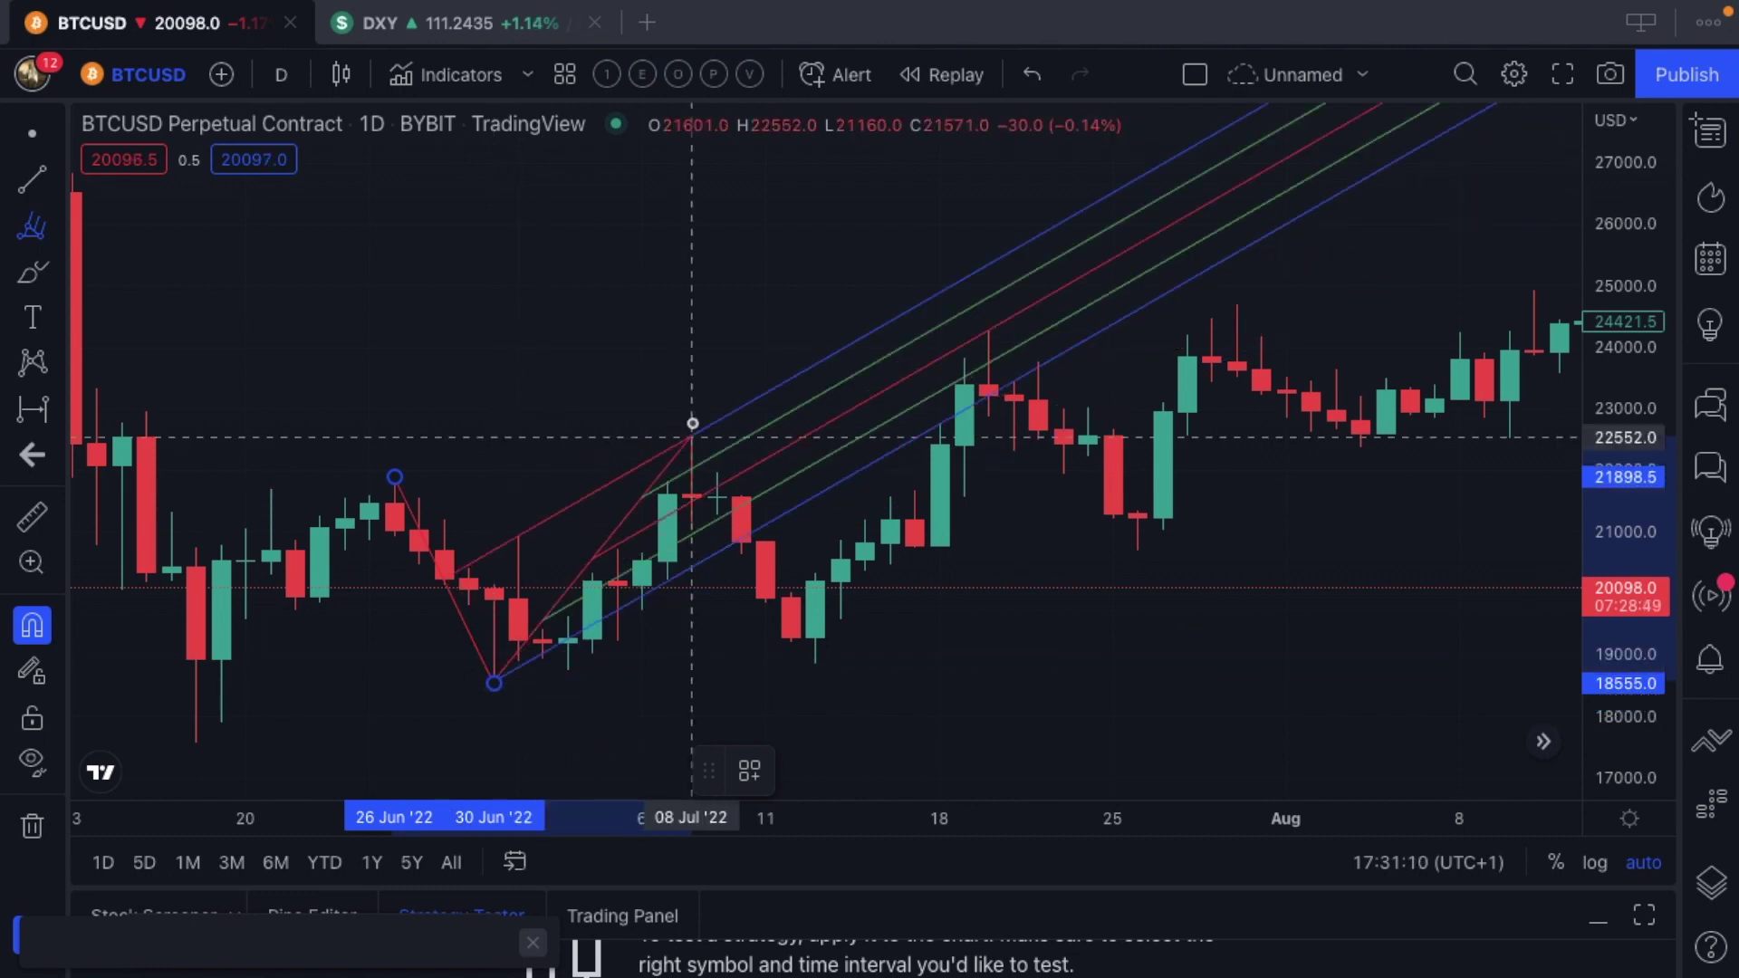
{"action": "left_click", "coordinate": [691, 426]}
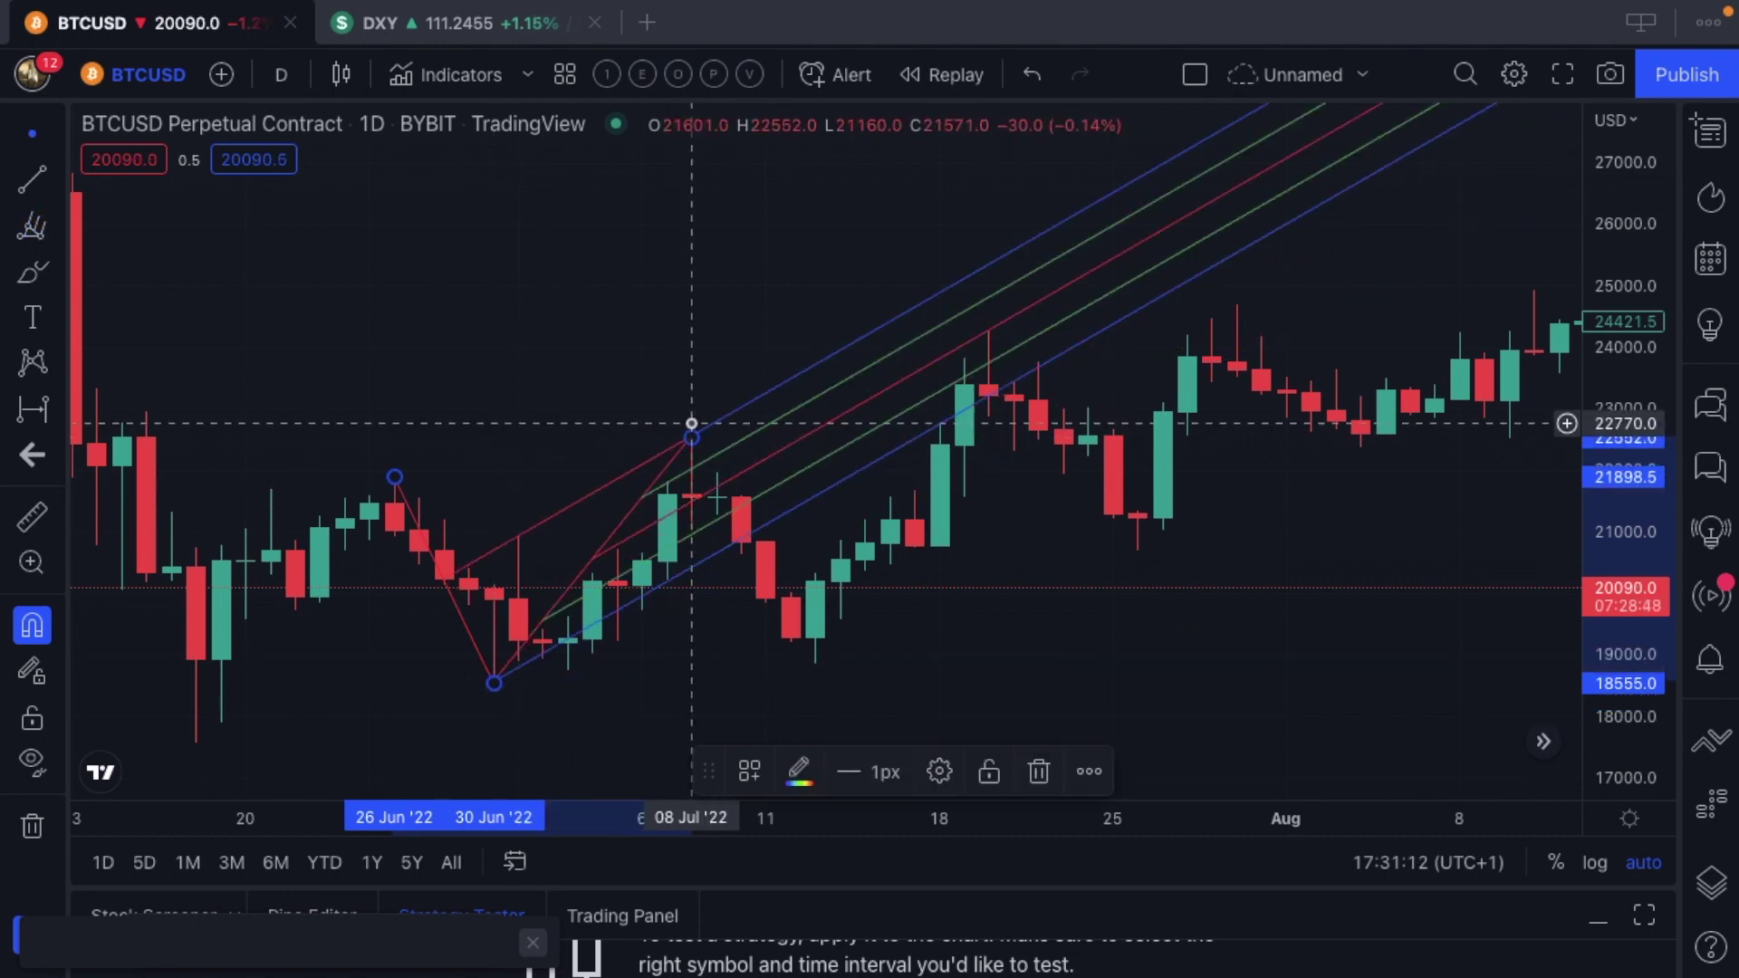
{"action": "scroll", "coordinate": [803, 409], "scroll_direction": "right", "scroll_amount": 5}
{"action": "scroll", "coordinate": [804, 412], "scroll_direction": "left", "scroll_amount": 5}
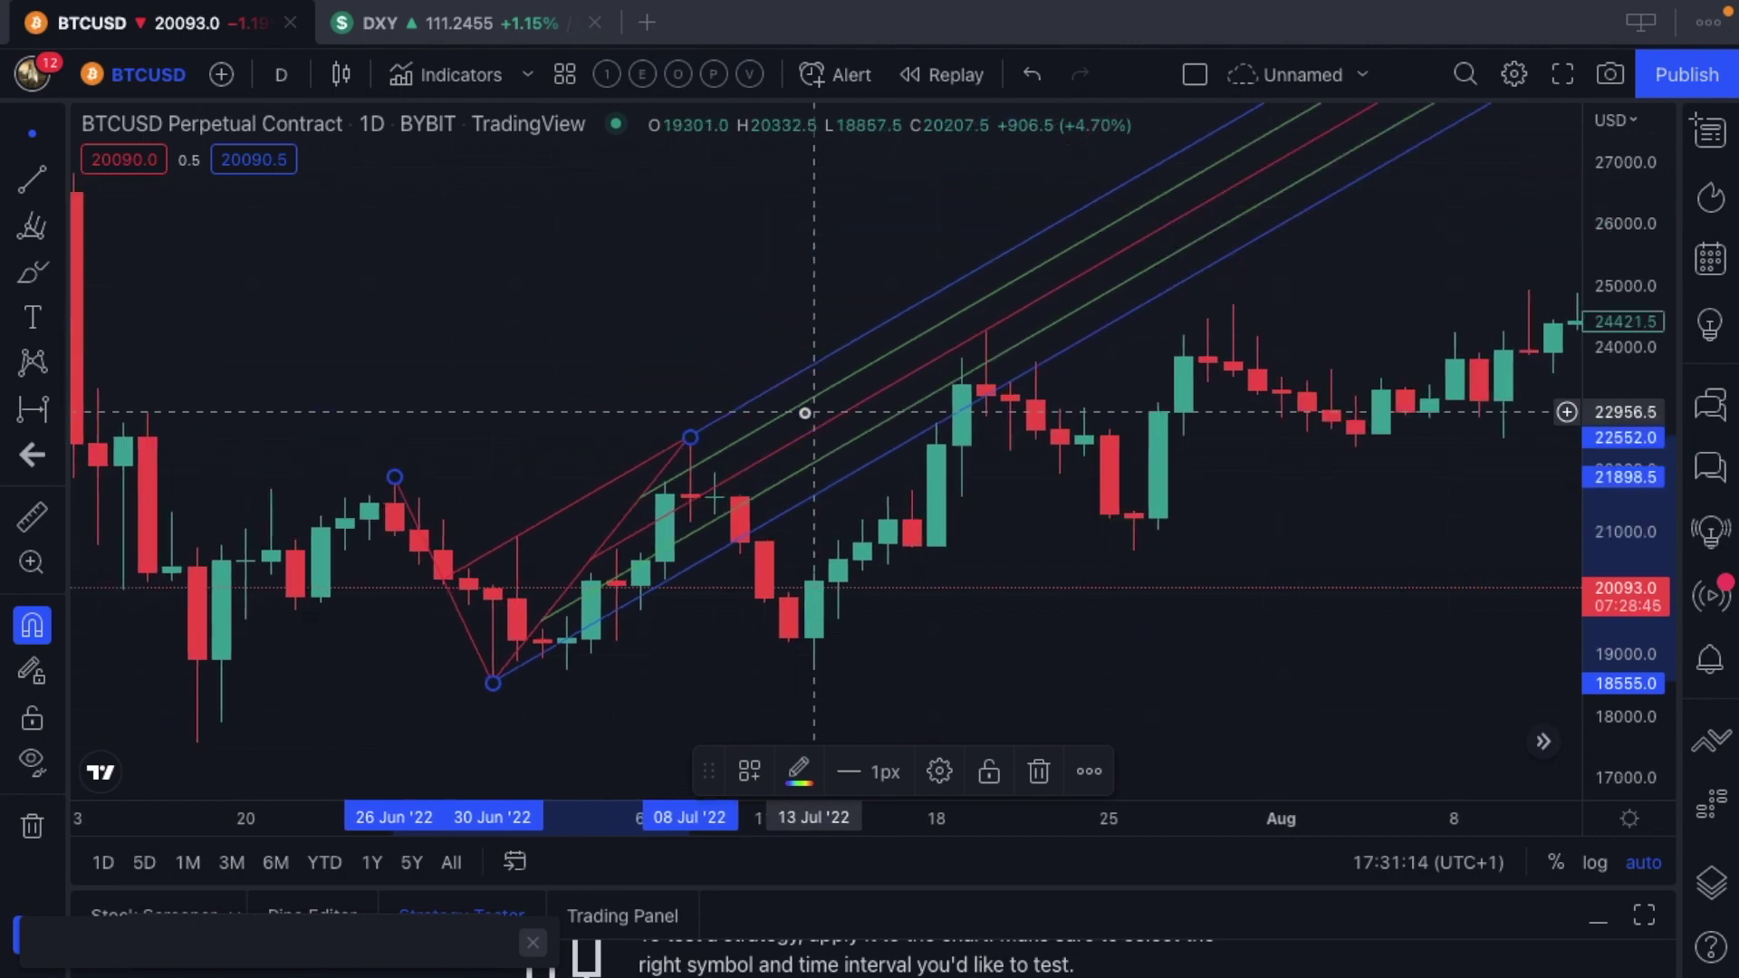
Check the July 2022 candles against the upward Inside Pitchfork's lines and delete that pitchfork
{"action": "scroll", "coordinate": [804, 412], "scroll_direction": "right", "scroll_amount": 1}
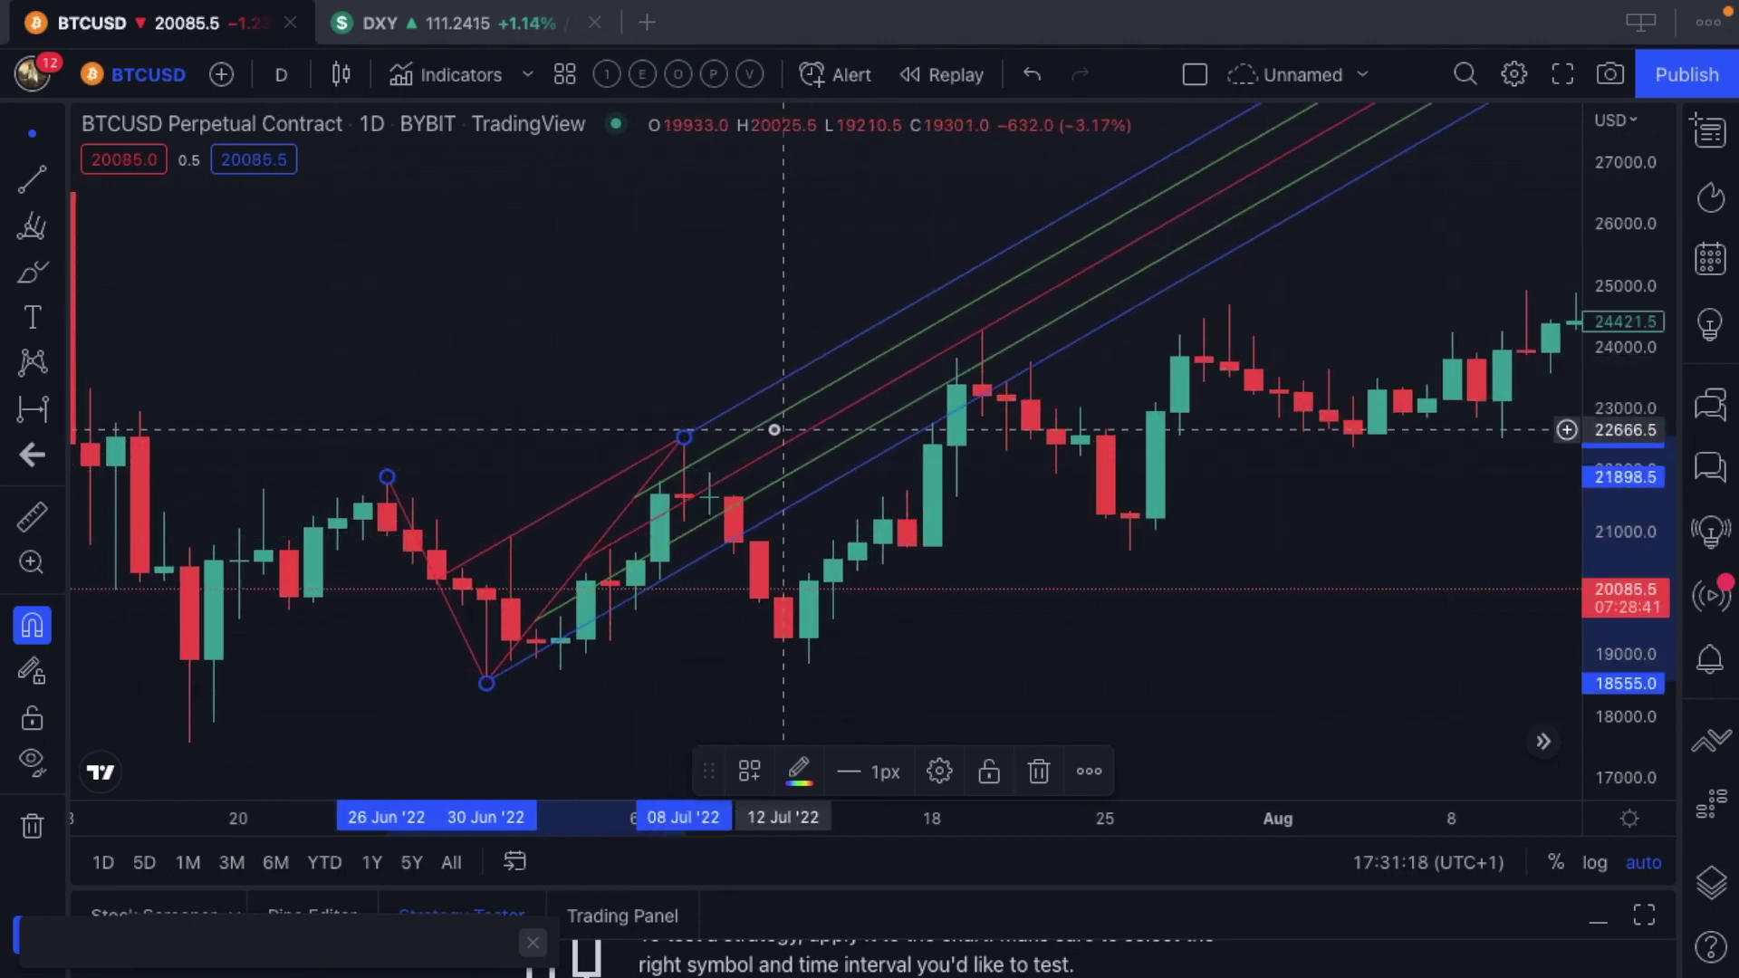
{"action": "scroll", "coordinate": [774, 429], "scroll_direction": "right", "scroll_amount": 5}
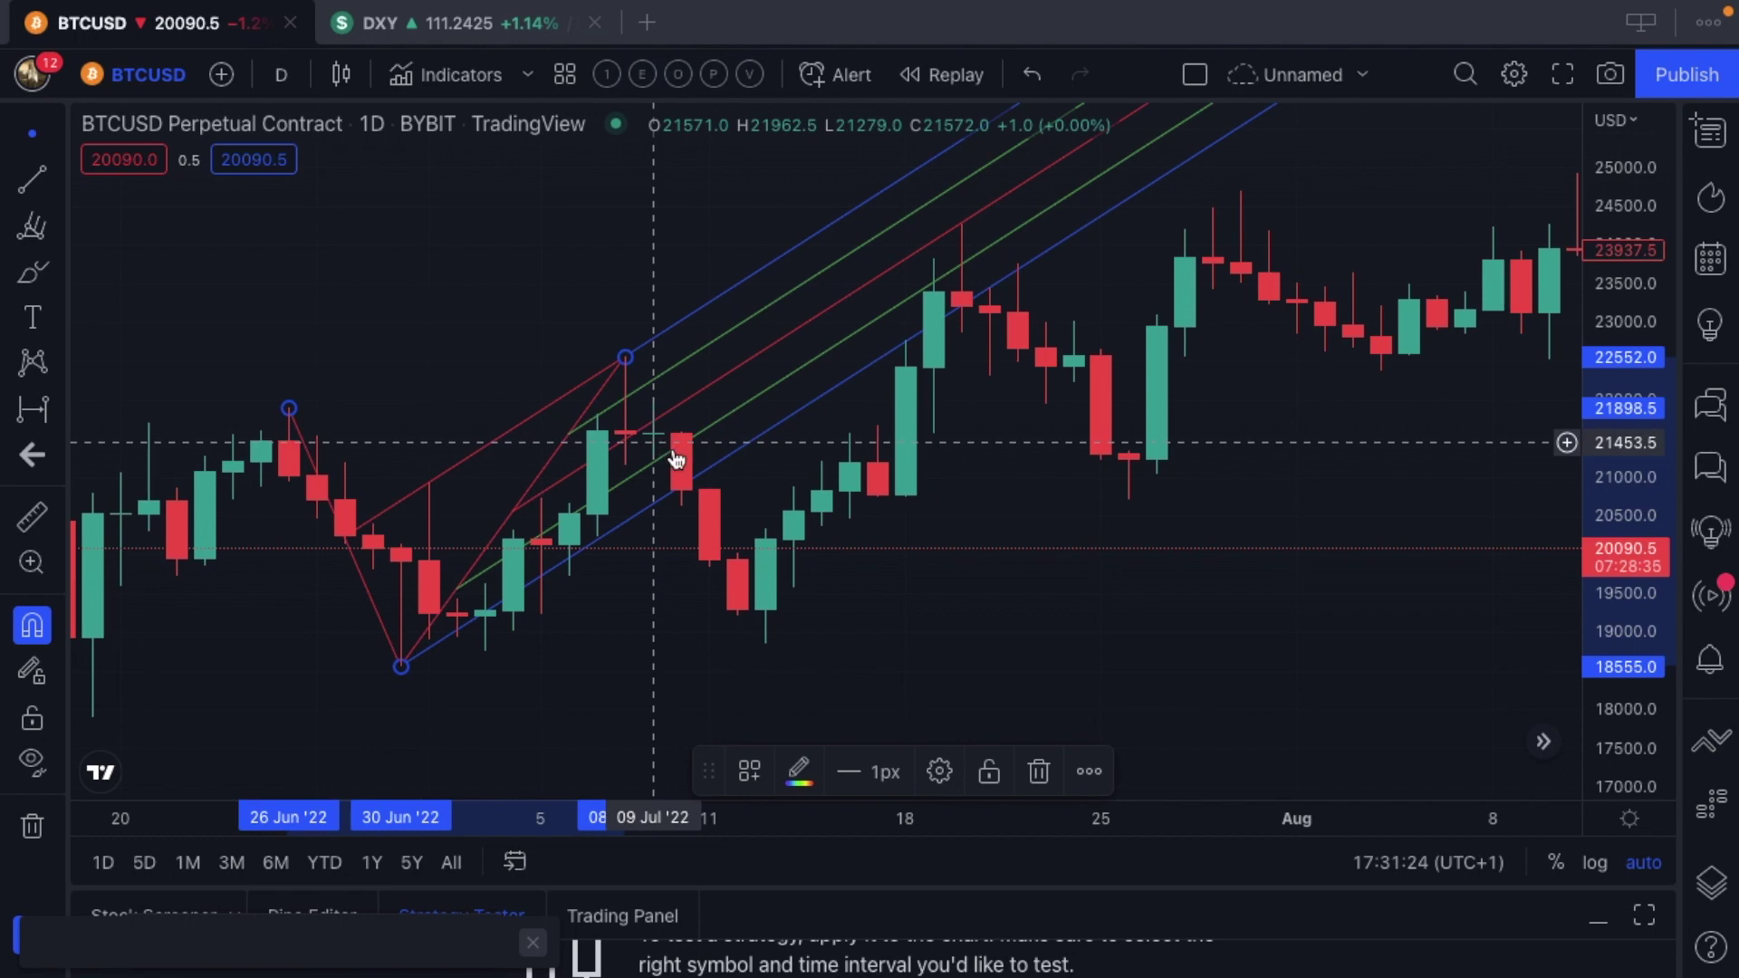
{"action": "scroll", "coordinate": [725, 512], "scroll_direction": "down", "scroll_amount": 2}
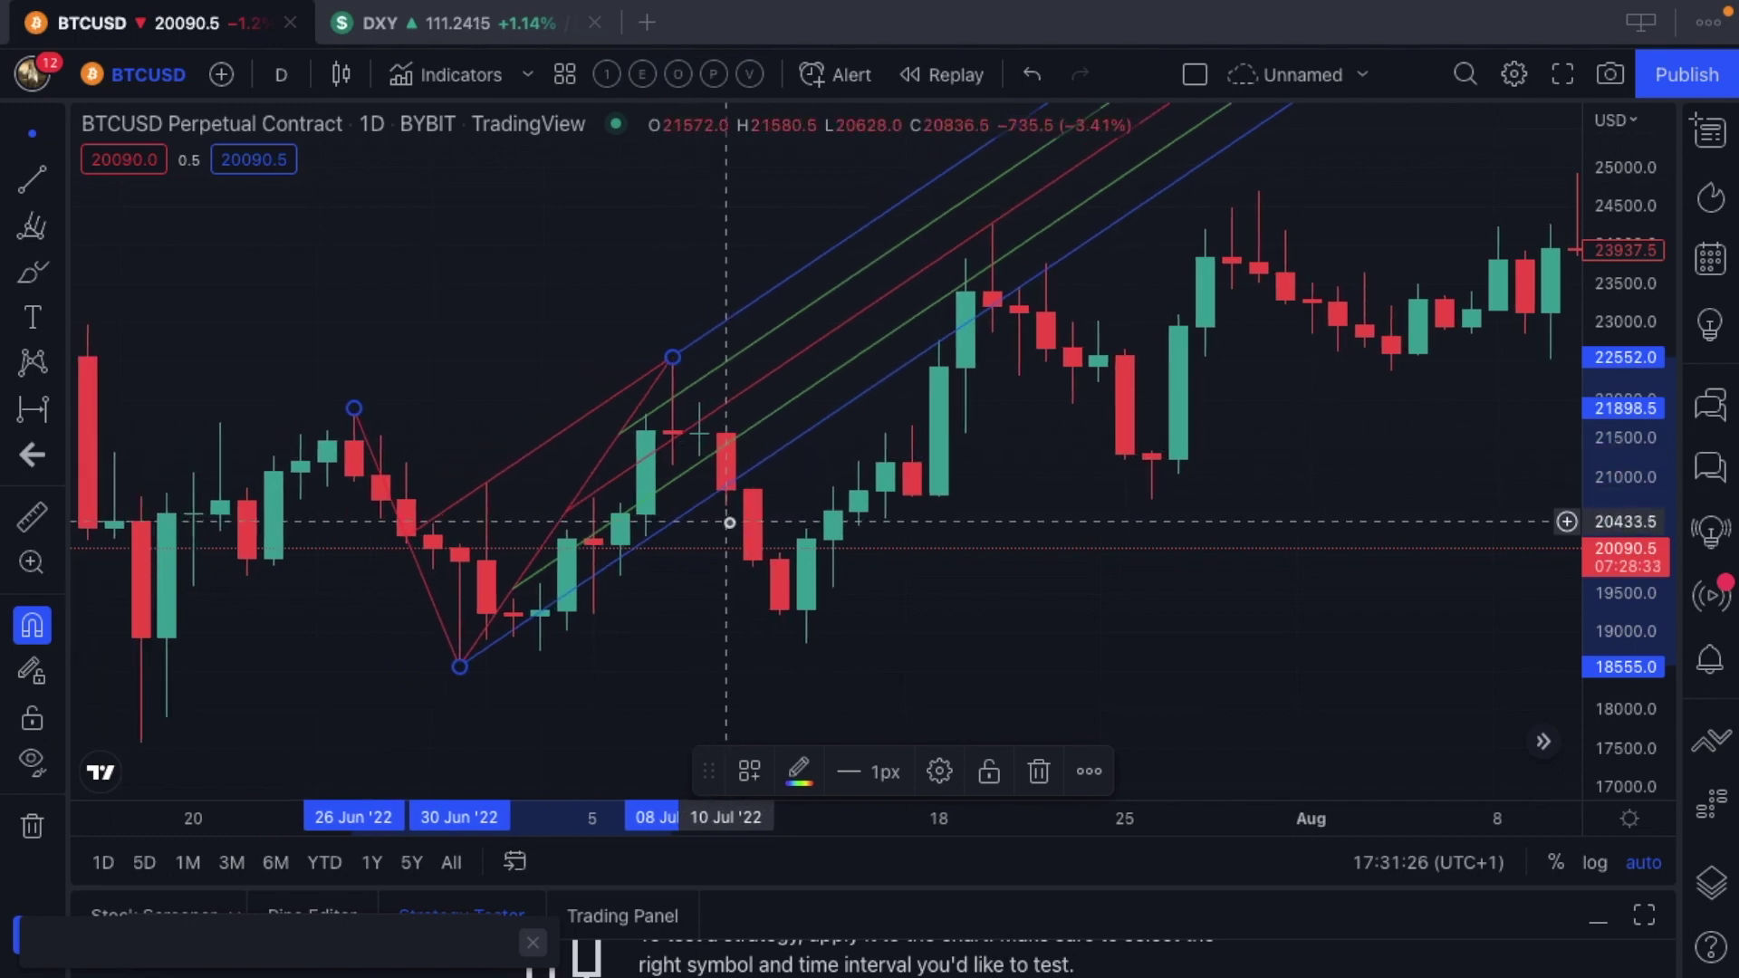
{"action": "scroll", "coordinate": [729, 523], "scroll_direction": "down", "scroll_amount": 3}
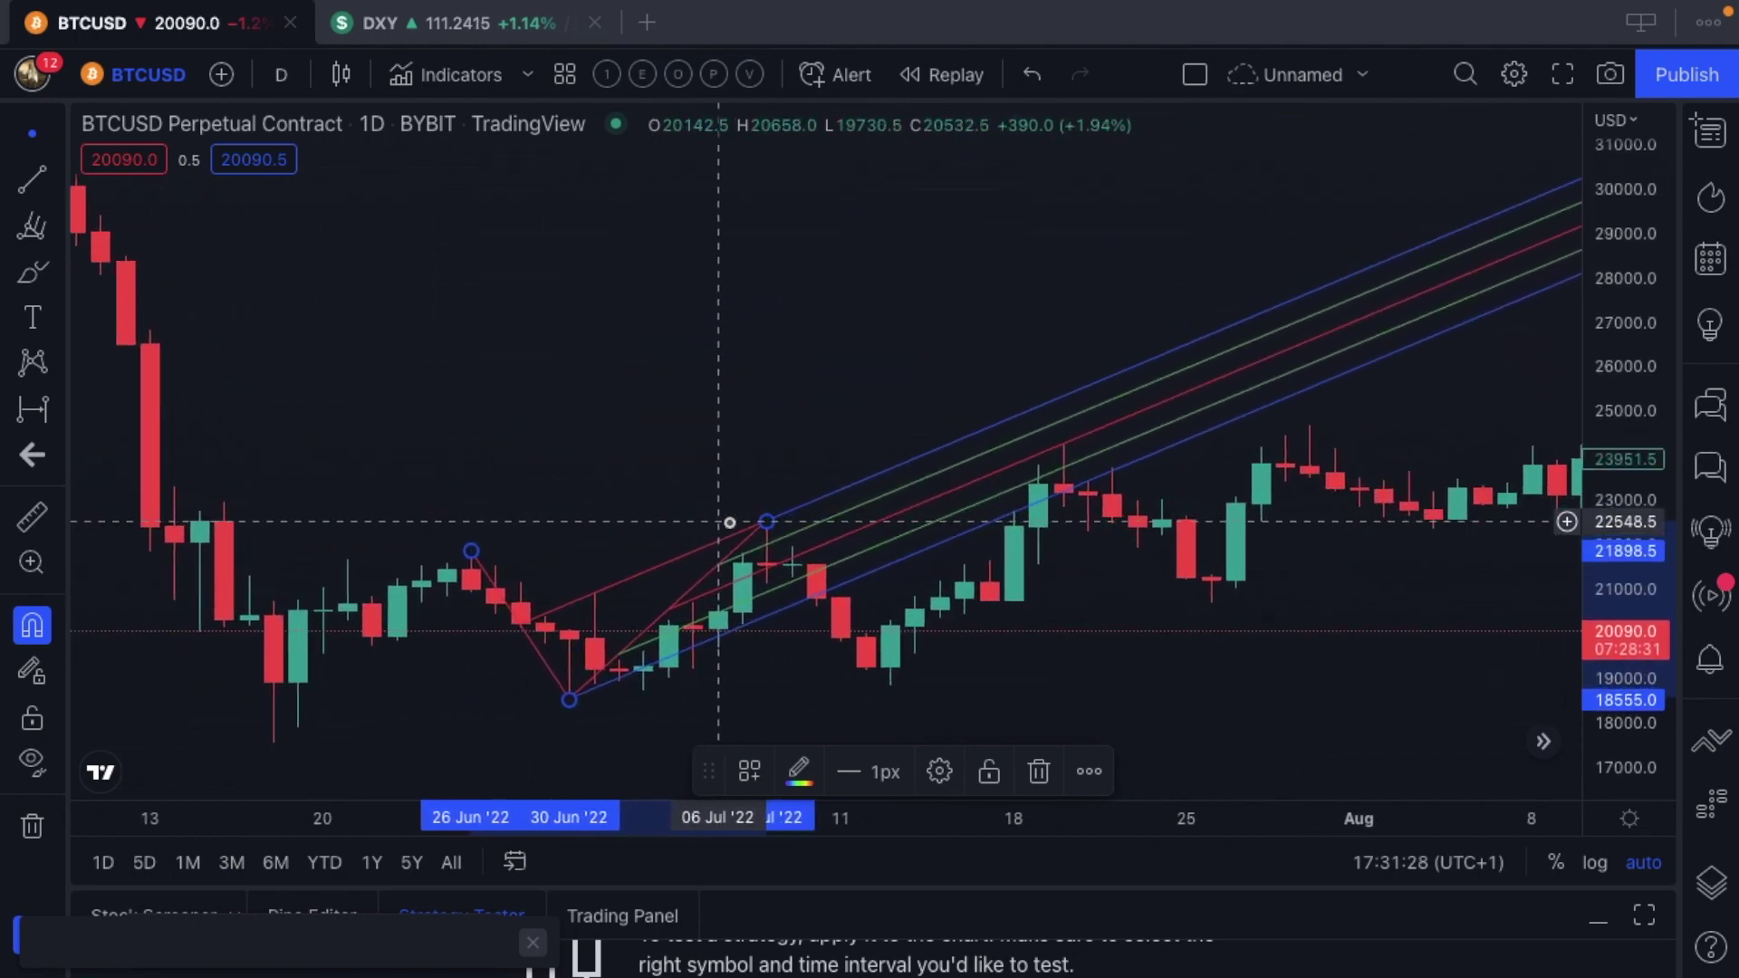
{"action": "scroll", "coordinate": [729, 522], "scroll_direction": "up", "scroll_amount": 1}
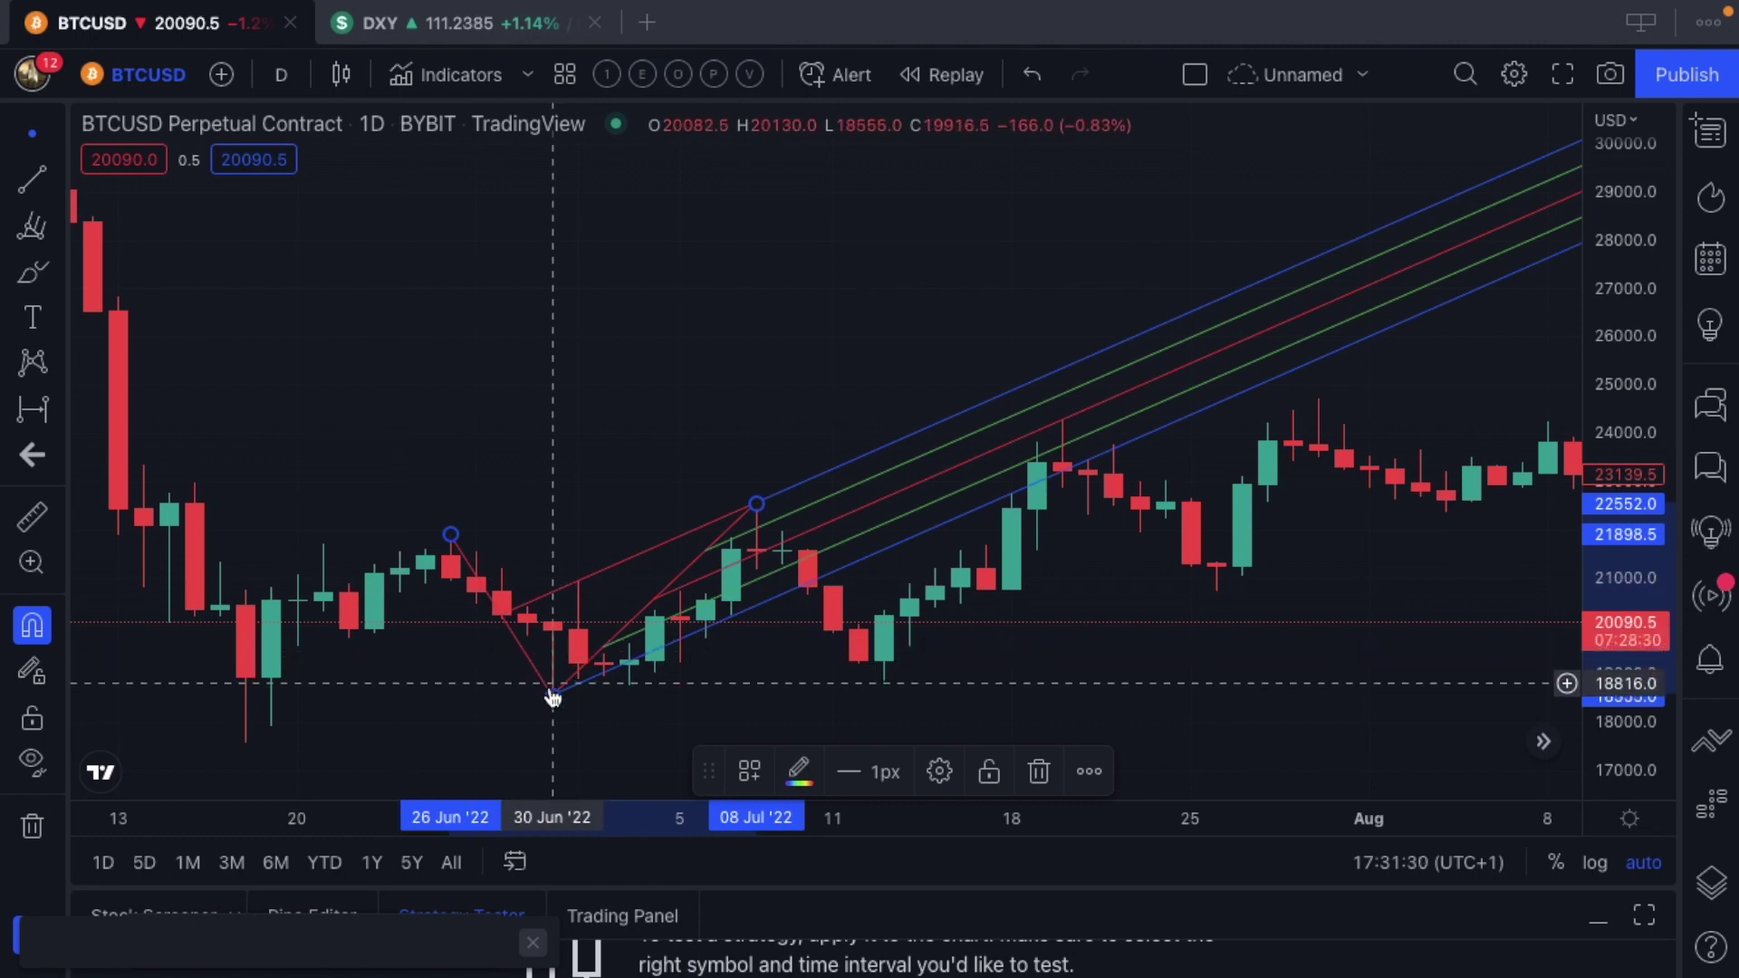
{"action": "key", "text": "Delete"}
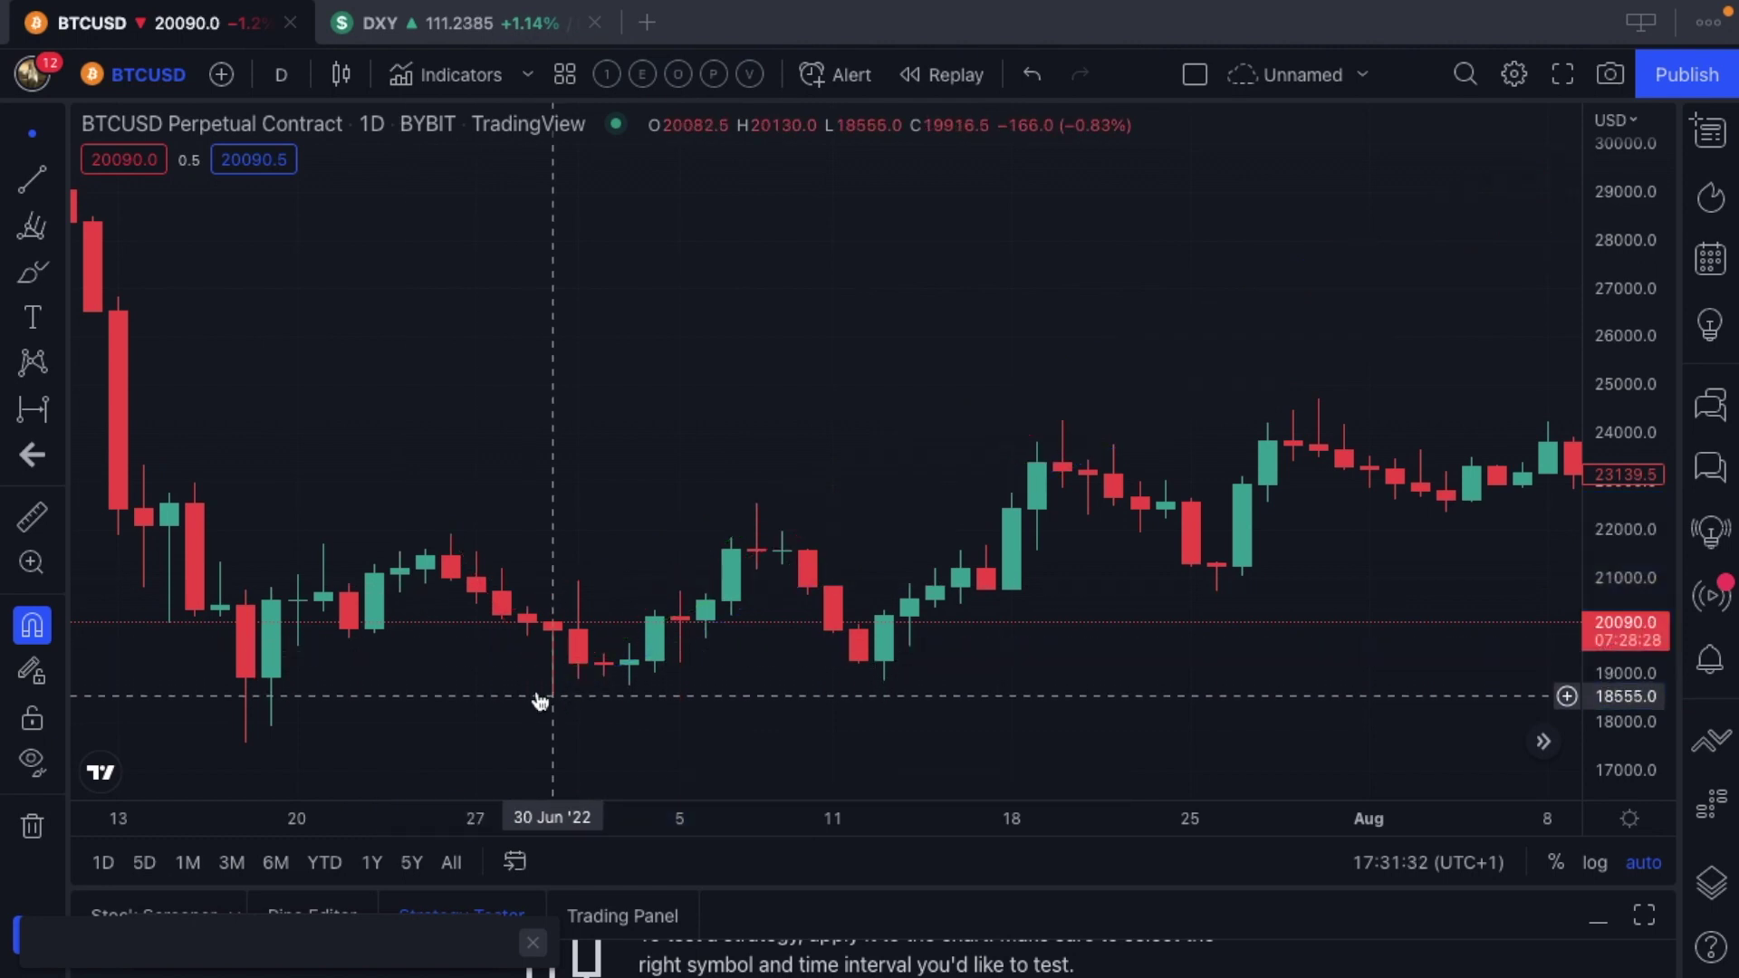
Draw a Schiff Pitchfork from the 18 June 2022 low at 17567 through the 26 June high at 21898.5 to the 30 June low at 18555
{"action": "scroll", "coordinate": [312, 694], "scroll_direction": "left", "scroll_amount": 5}
{"action": "scroll", "coordinate": [313, 694], "scroll_direction": "right", "scroll_amount": 5}
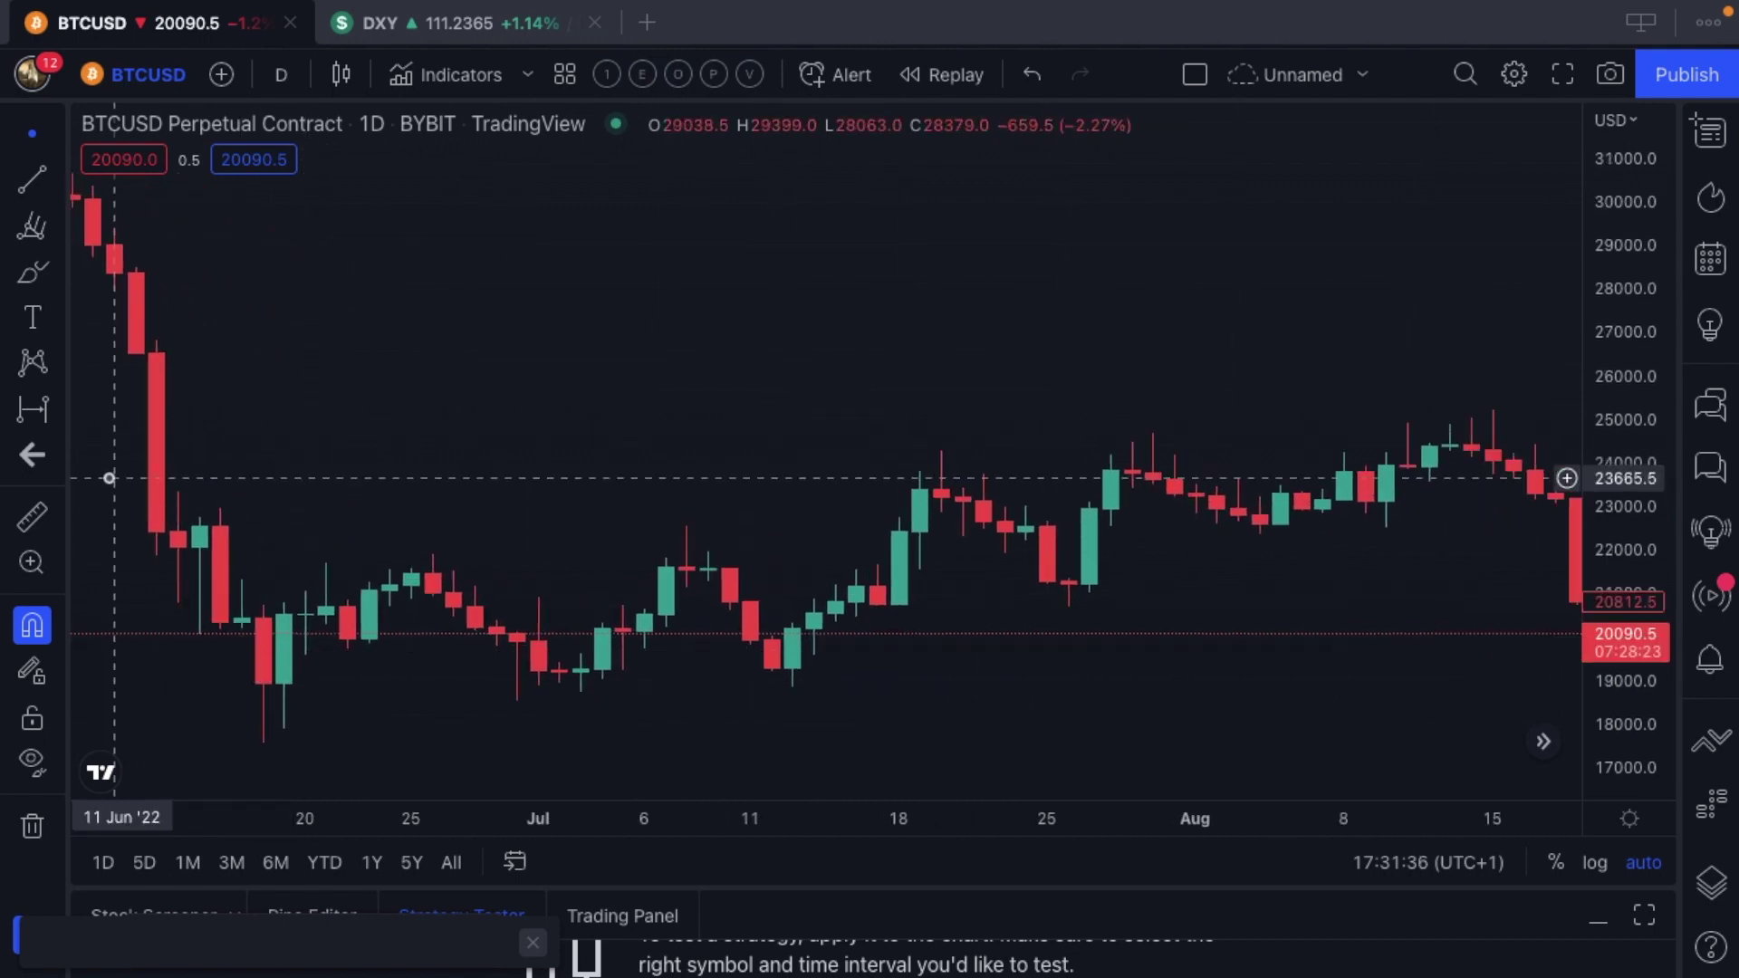
{"action": "left_click", "coordinate": [54, 232]}
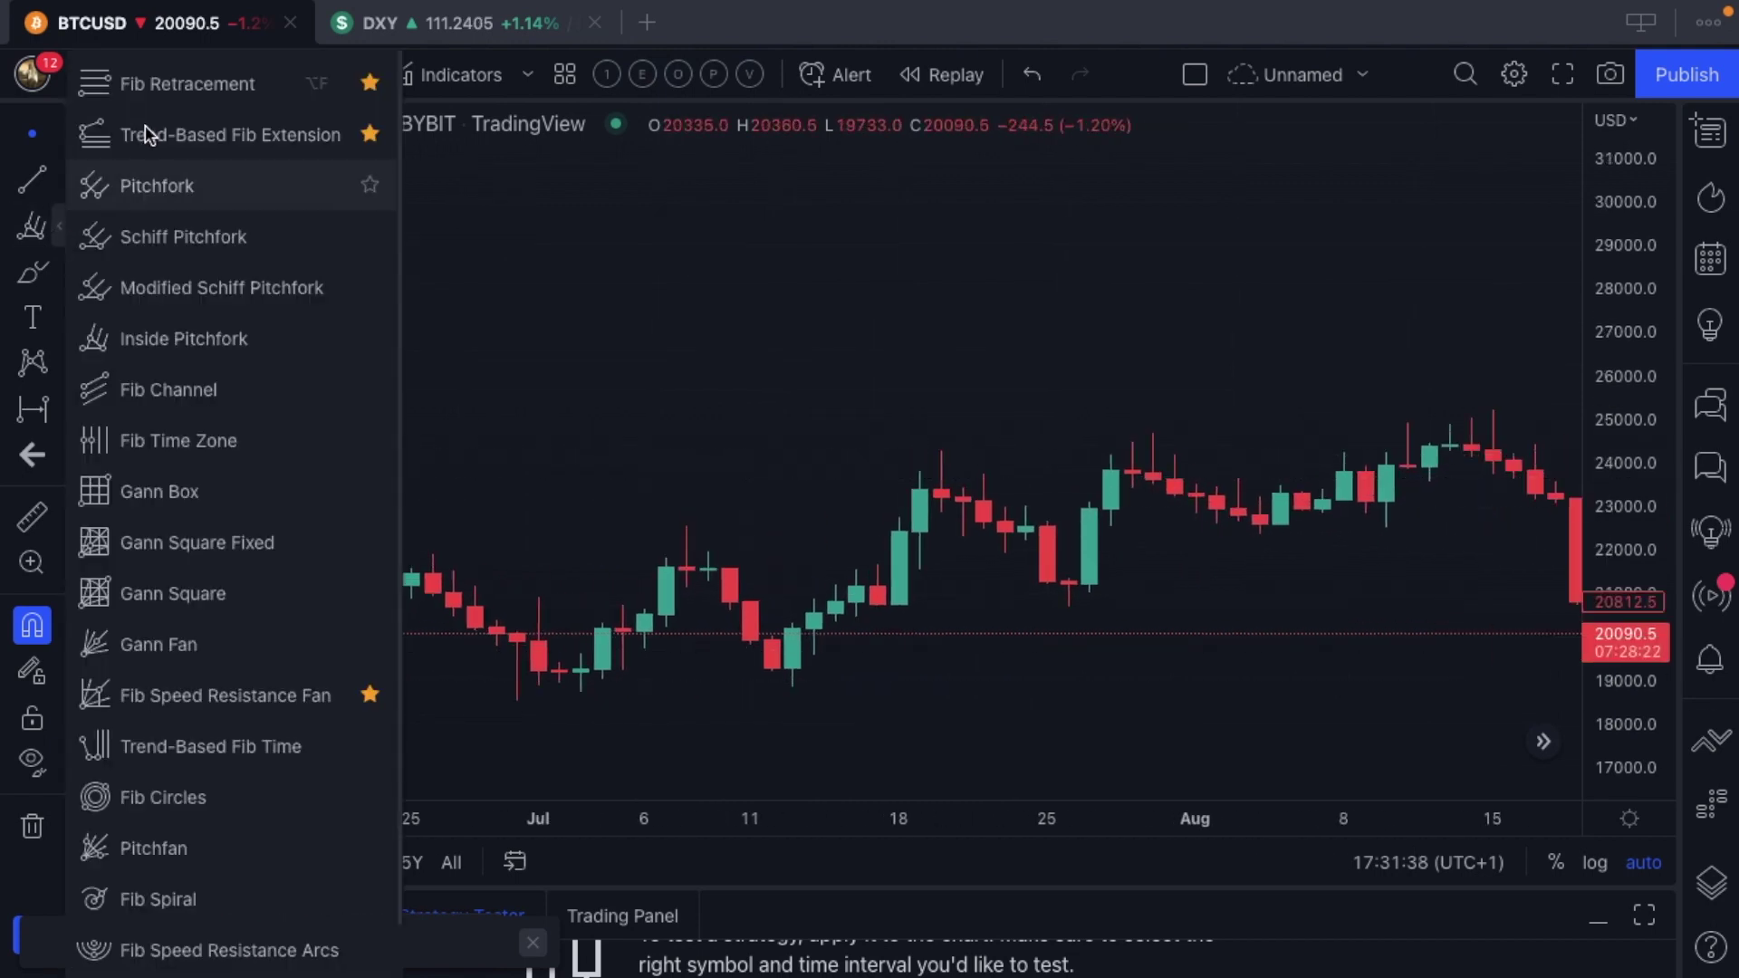
{"action": "left_click", "coordinate": [155, 230]}
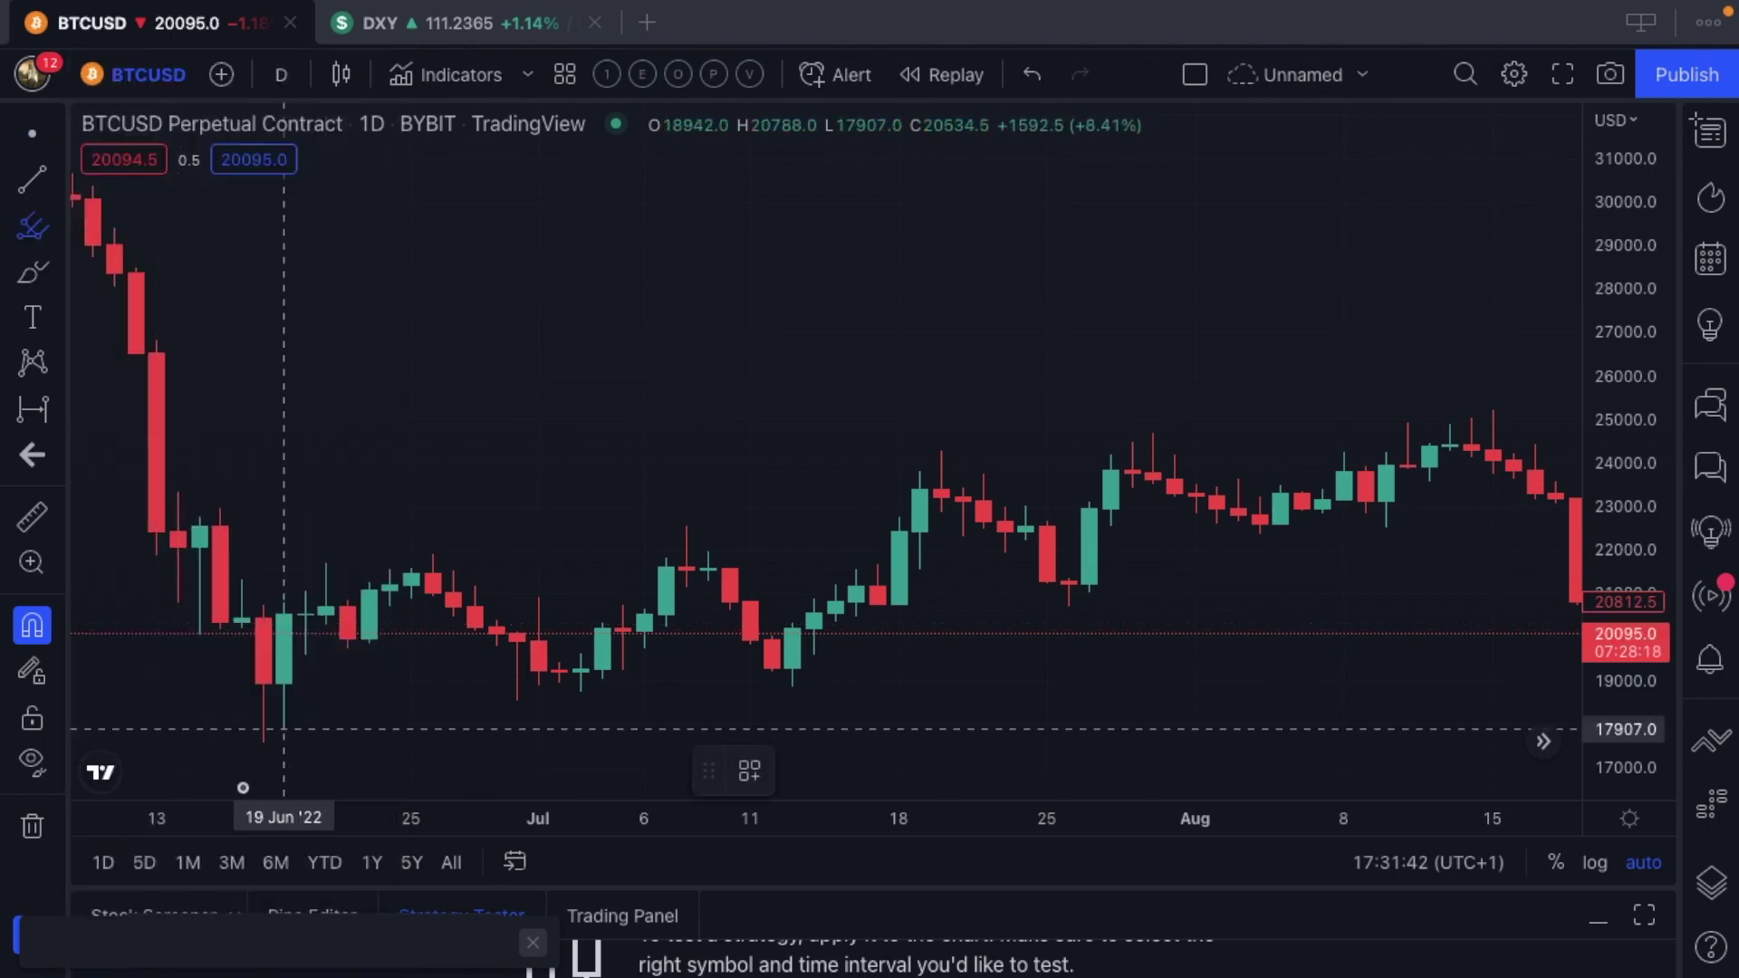
{"action": "left_click", "coordinate": [264, 744]}
{"action": "left_click", "coordinate": [433, 554]}
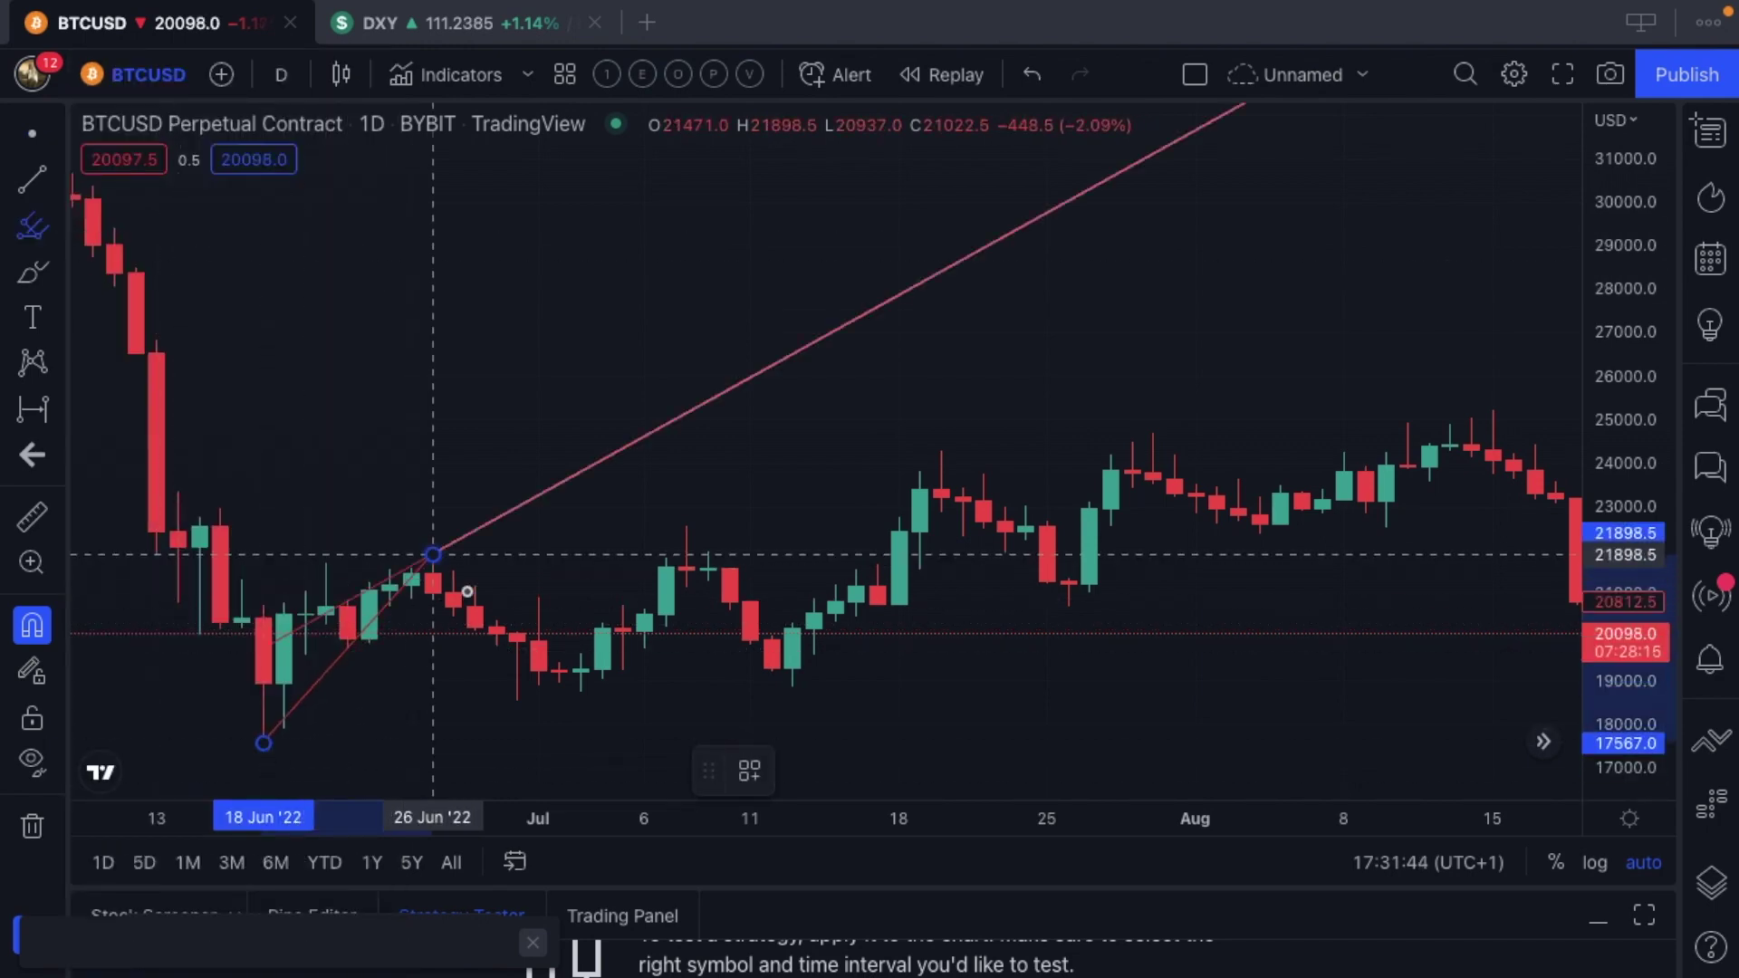
{"action": "left_click", "coordinate": [516, 716]}
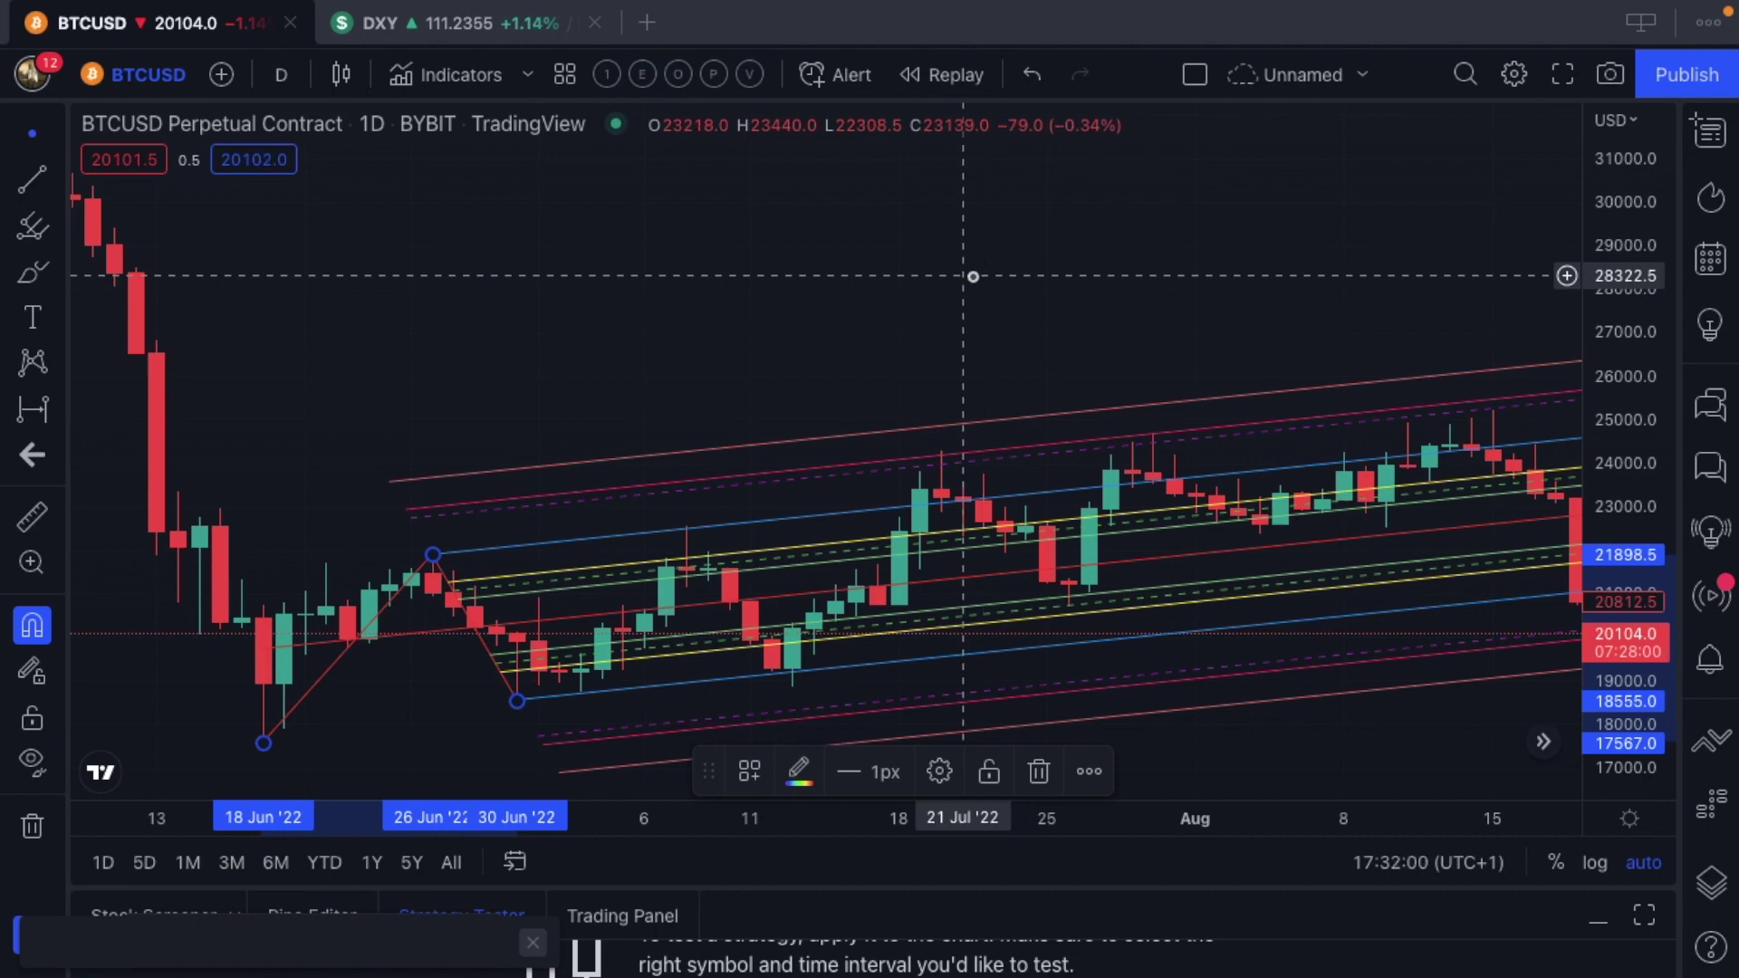
Examine how the July and August 2022 candles react to the Schiff Pitchfork's median, inner and extended outer lines
{"action": "scroll", "coordinate": [973, 276], "scroll_direction": "up", "scroll_amount": 4}
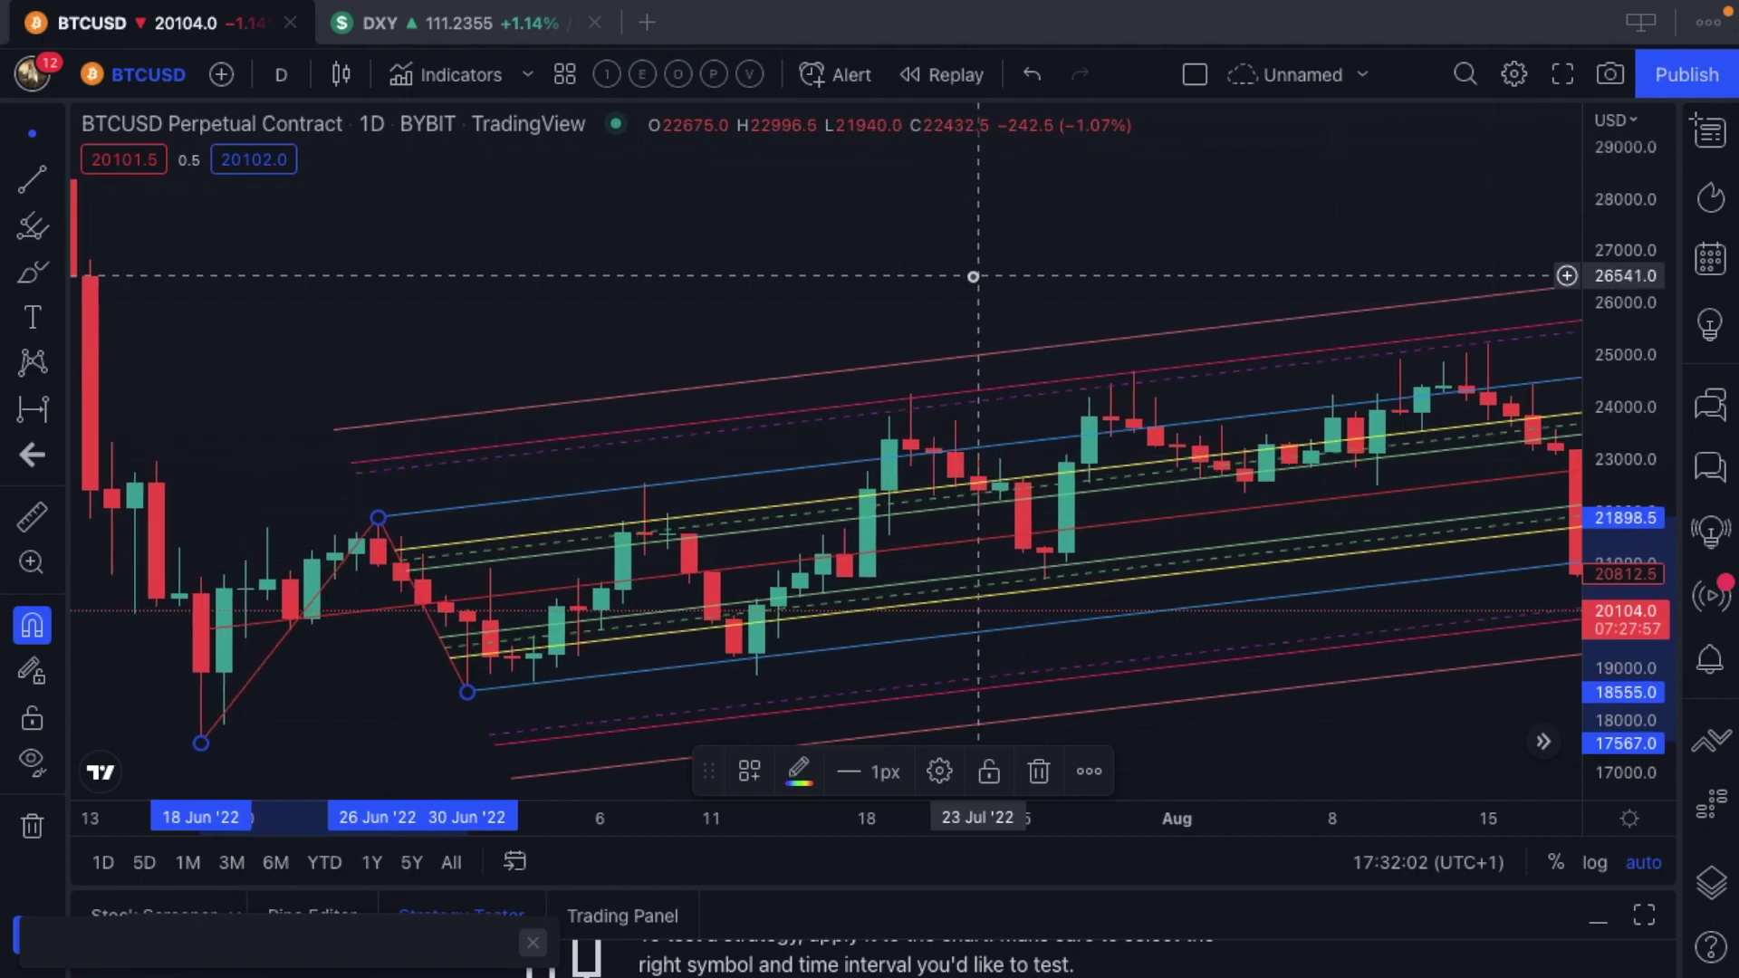
{"action": "scroll", "coordinate": [972, 276], "scroll_direction": "down", "scroll_amount": 2}
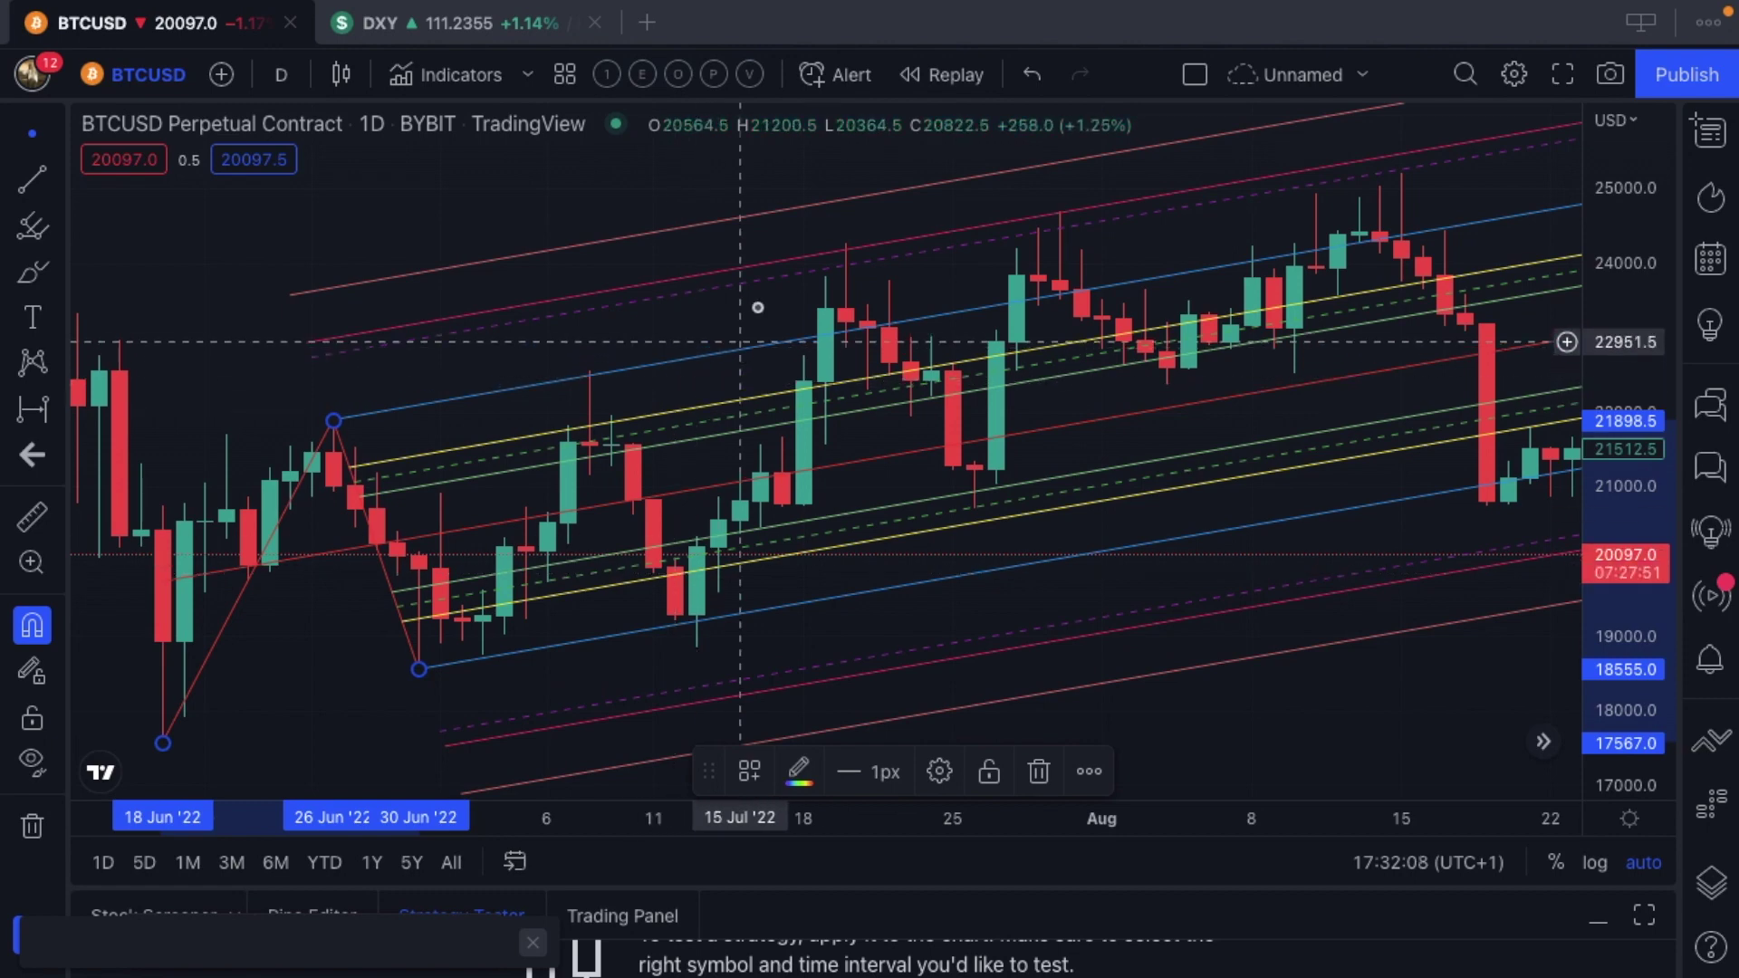
{"action": "scroll", "coordinate": [582, 318], "scroll_direction": "left", "scroll_amount": 2}
{"action": "scroll", "coordinate": [581, 318], "scroll_direction": "right", "scroll_amount": 1}
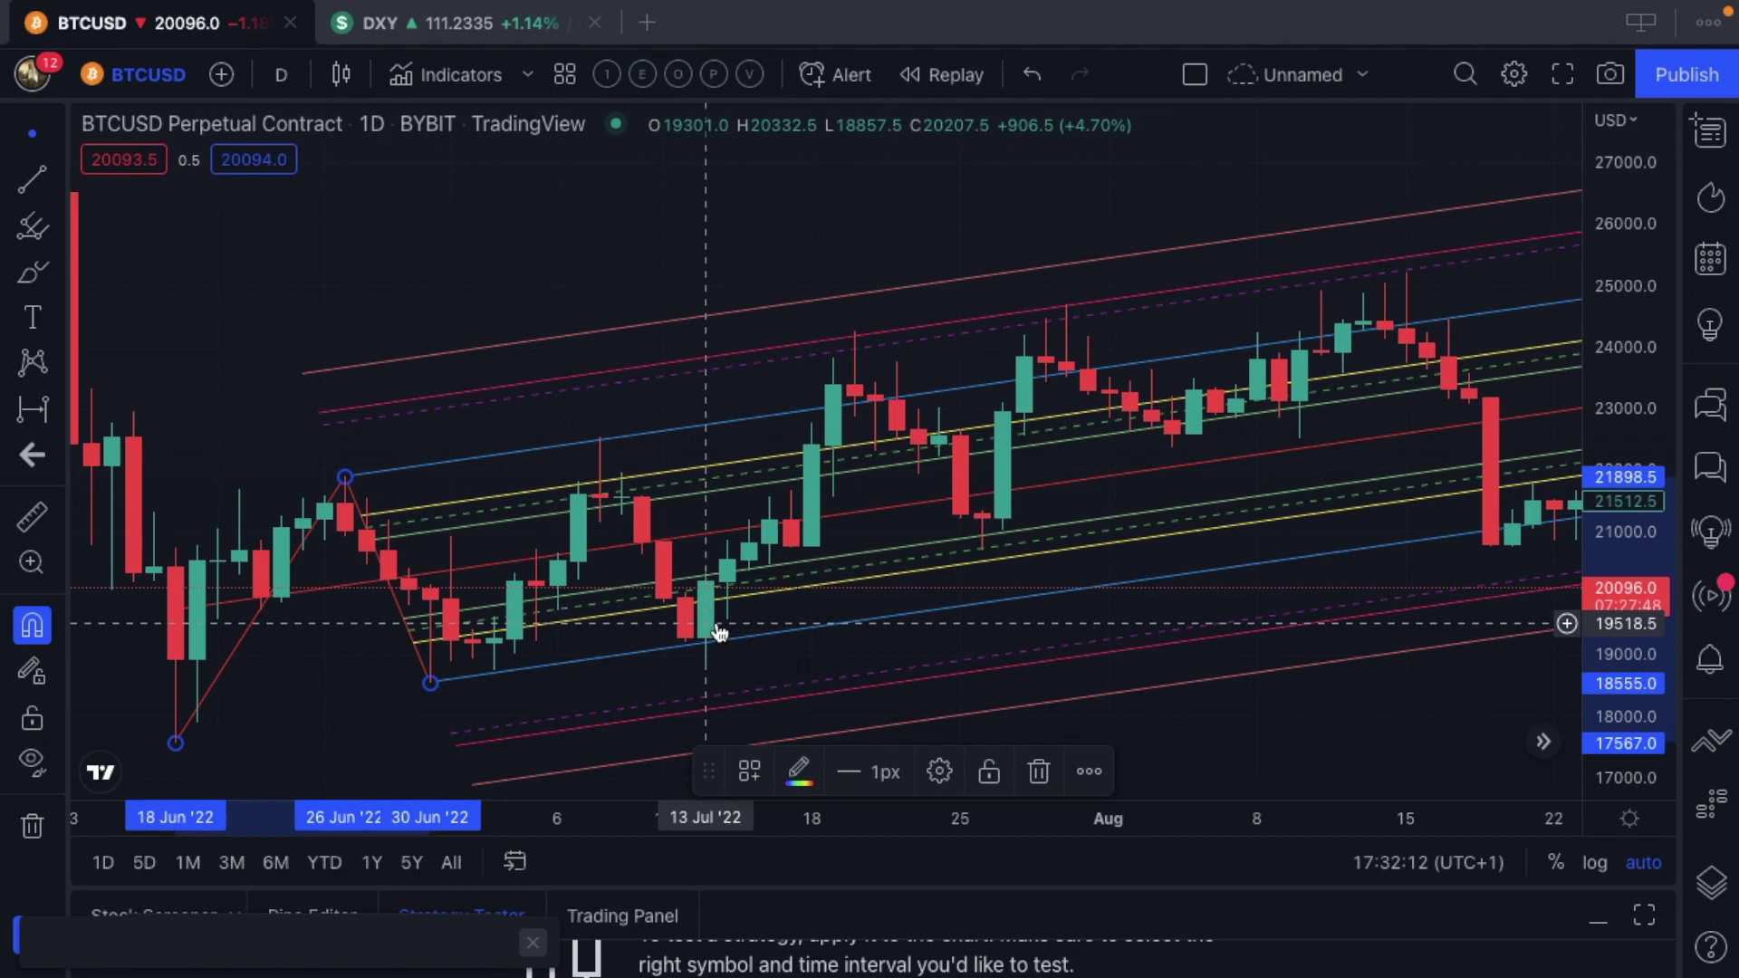
{"action": "scroll", "coordinate": [814, 582], "scroll_direction": "right", "scroll_amount": 2}
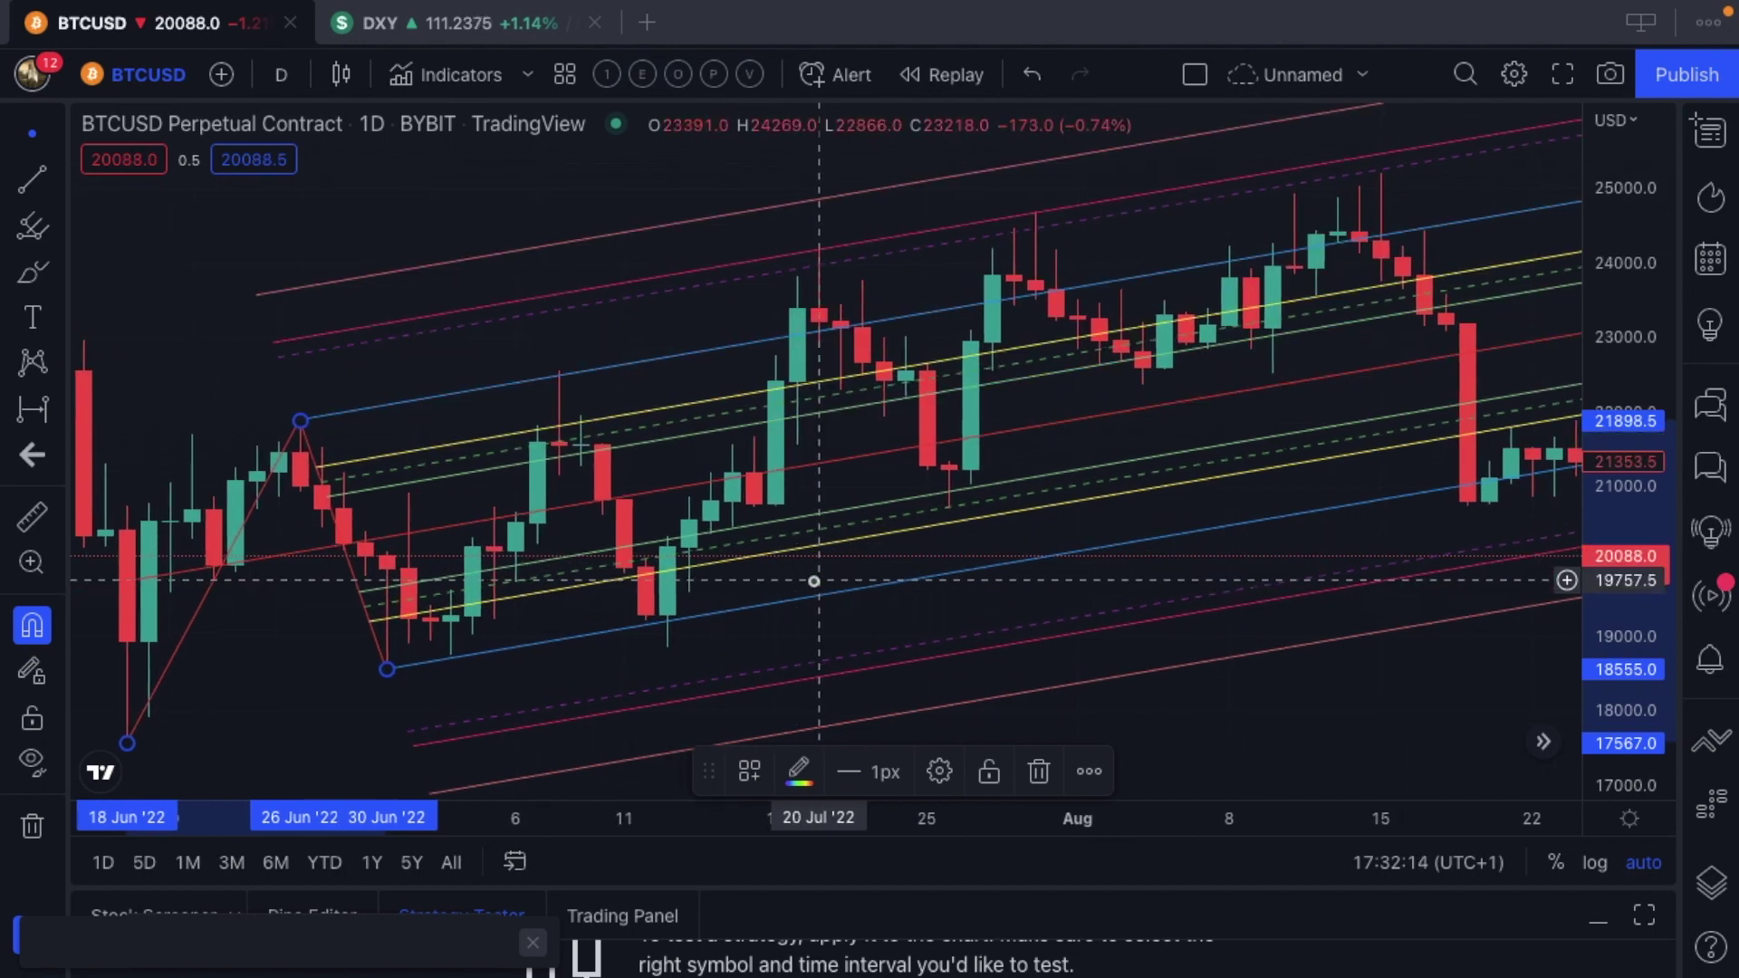
{"action": "scroll", "coordinate": [813, 582], "scroll_direction": "right", "scroll_amount": 5}
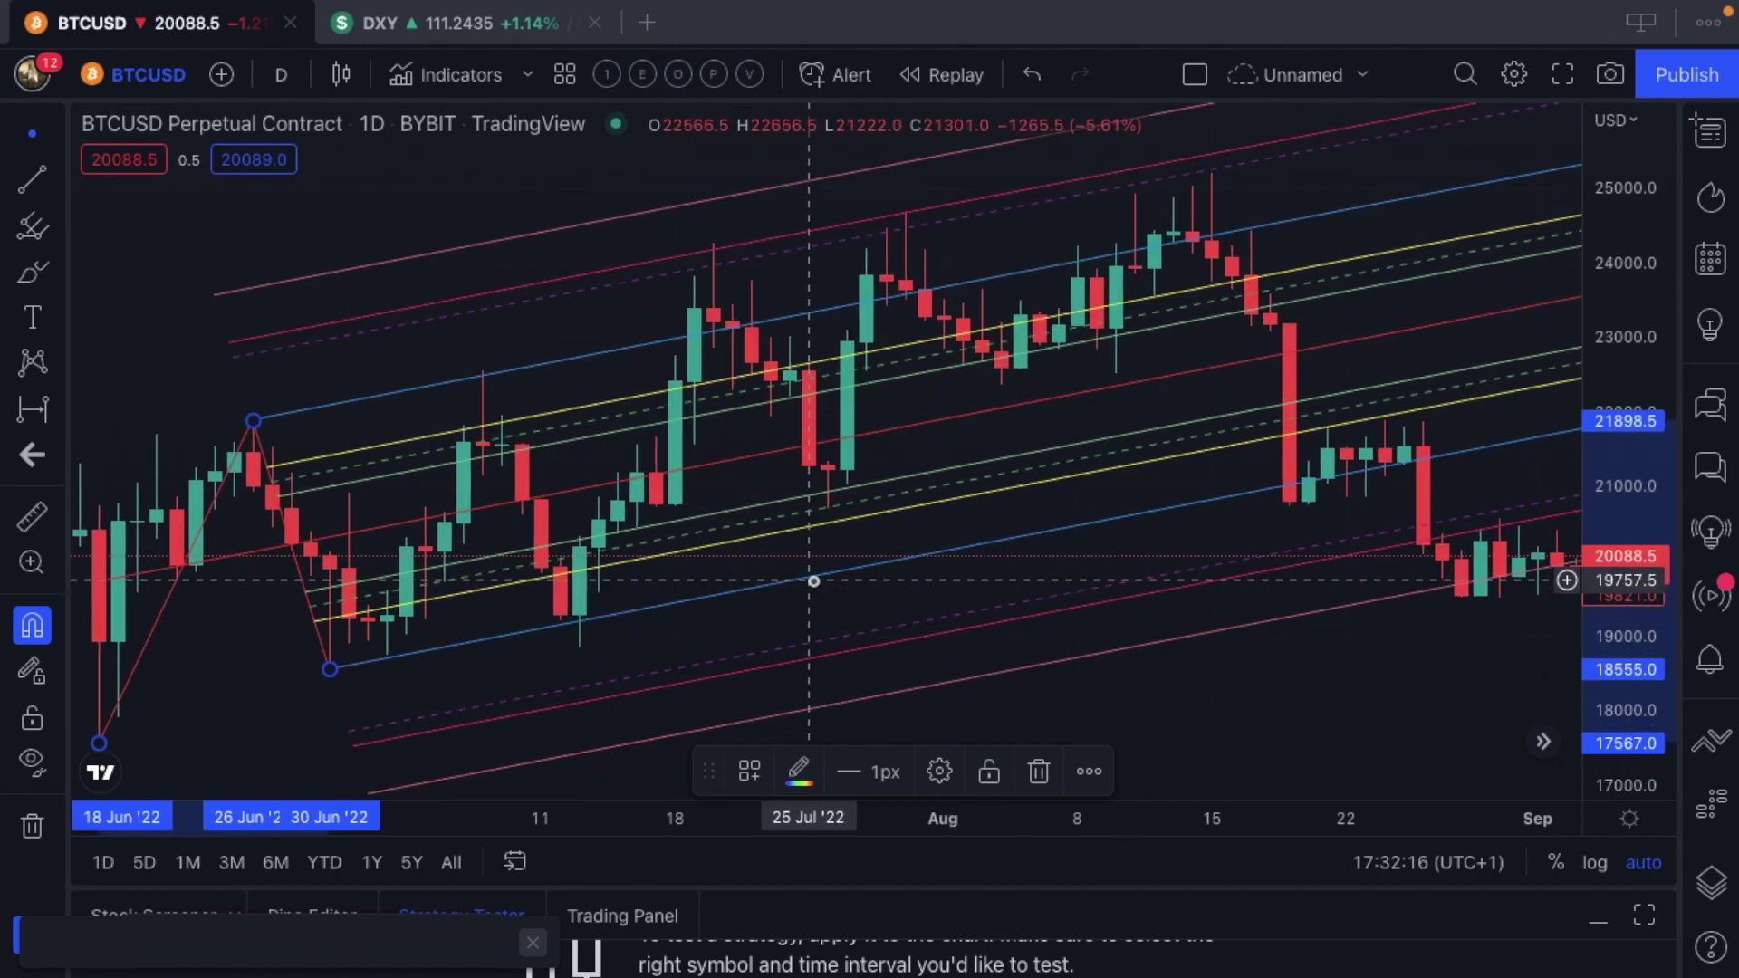
{"action": "scroll", "coordinate": [815, 585], "scroll_direction": "up", "scroll_amount": 2}
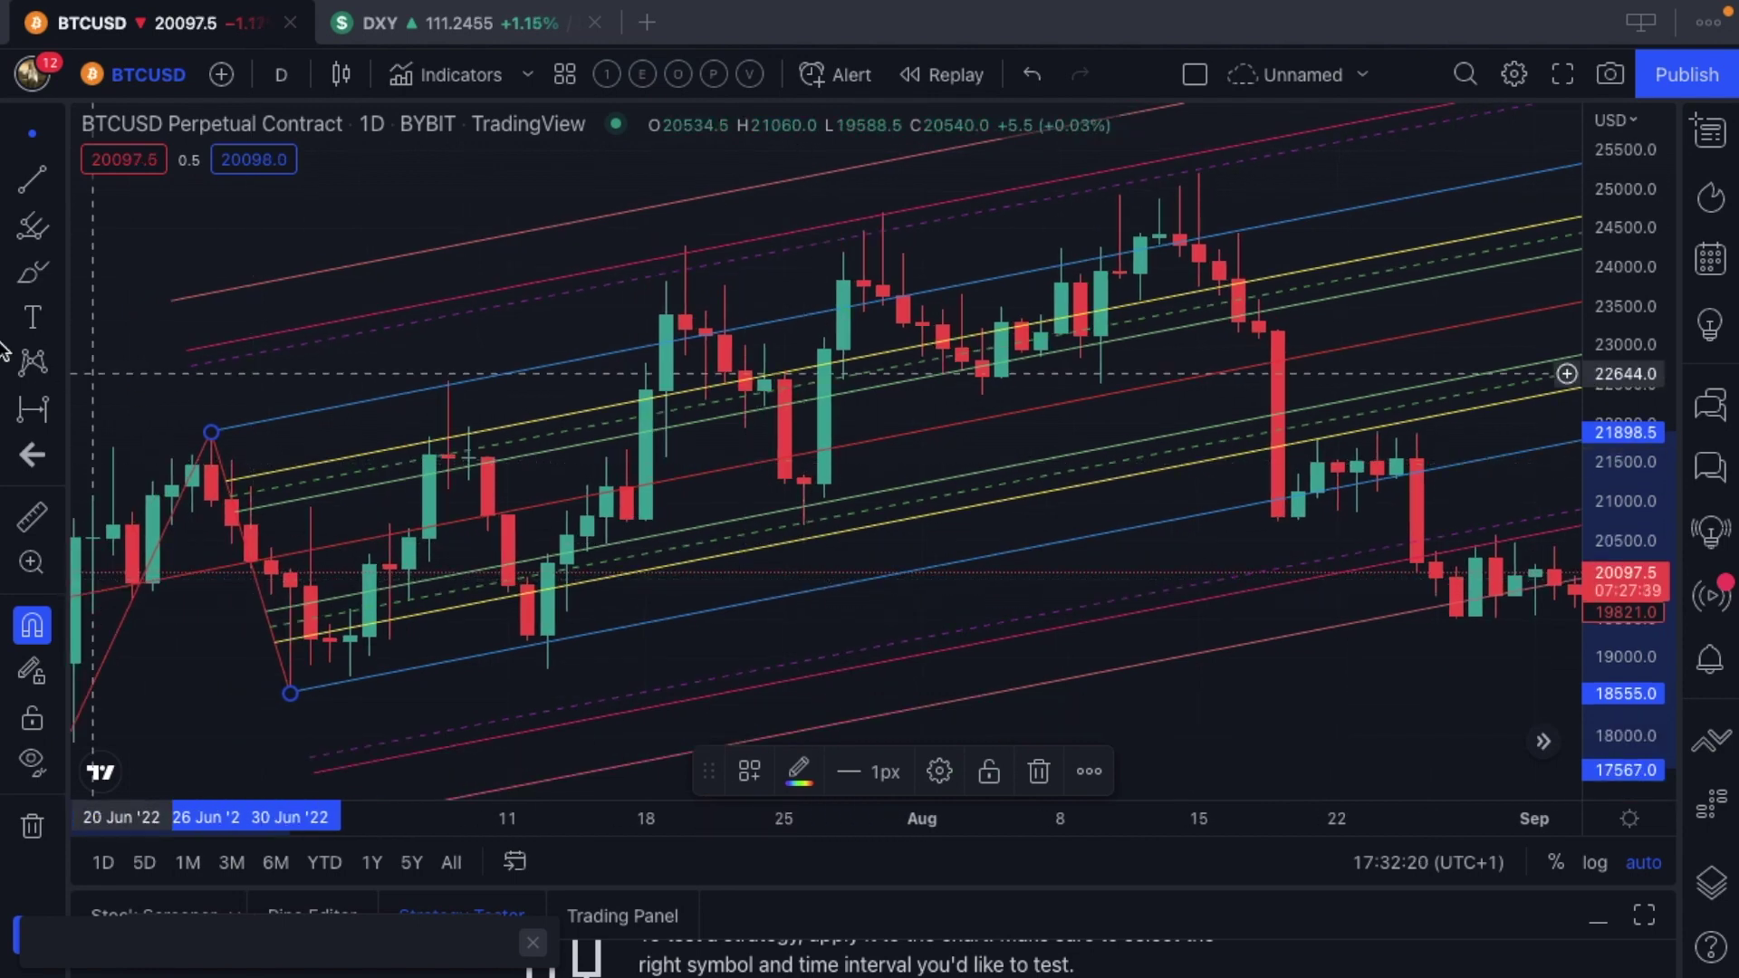
Overlay a Trend-Based Fib Extension from the 30 June low at 18555 through the 8 July high at 22552 to the 13 July low at 18857.5, and remove it
{"action": "left_click", "coordinate": [57, 233]}
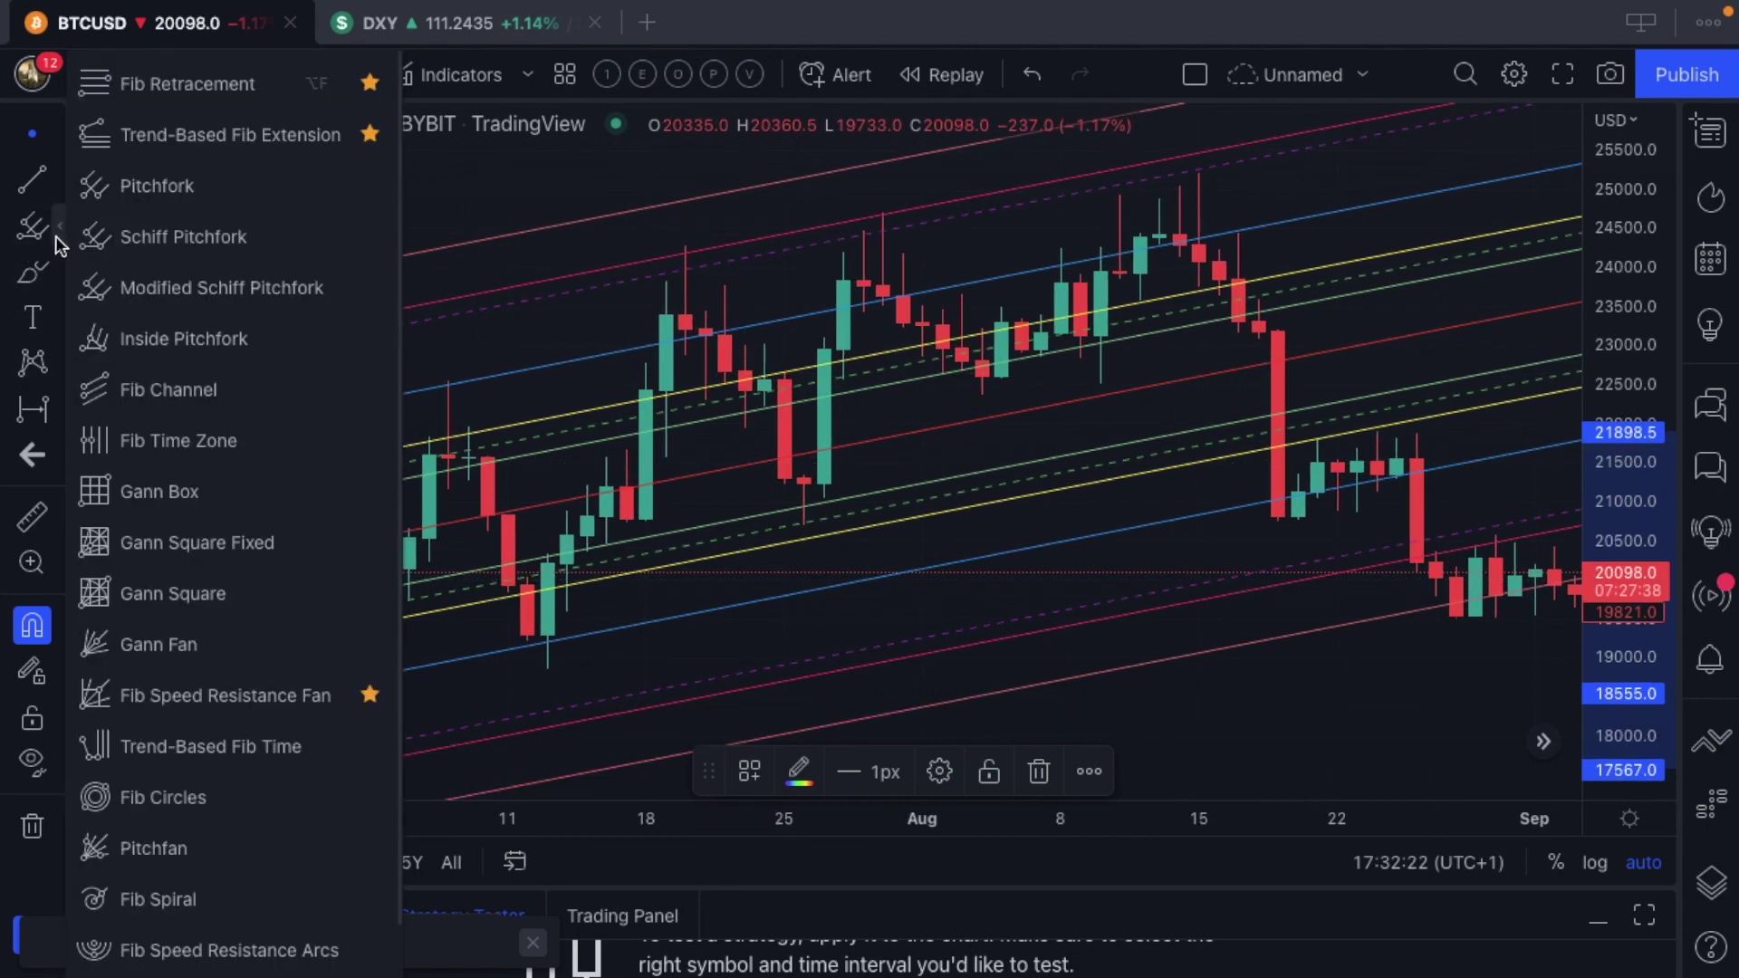
{"action": "left_click", "coordinate": [158, 132]}
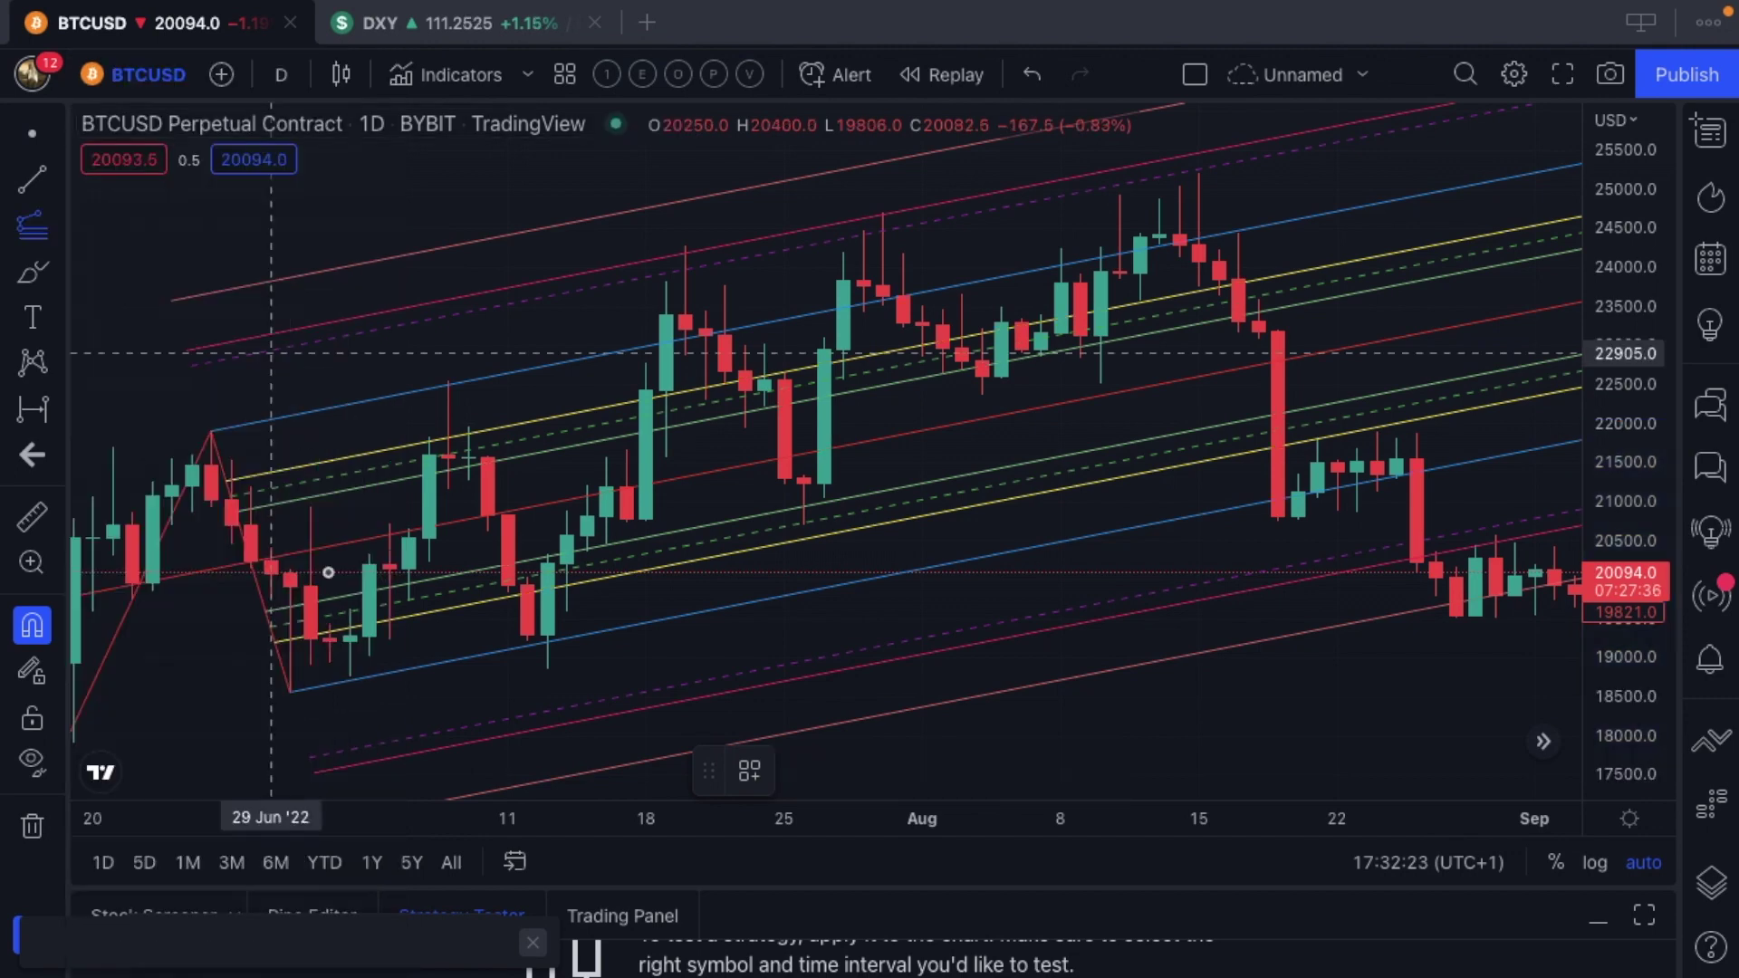
{"action": "left_click", "coordinate": [289, 693]}
{"action": "left_click", "coordinate": [447, 381]}
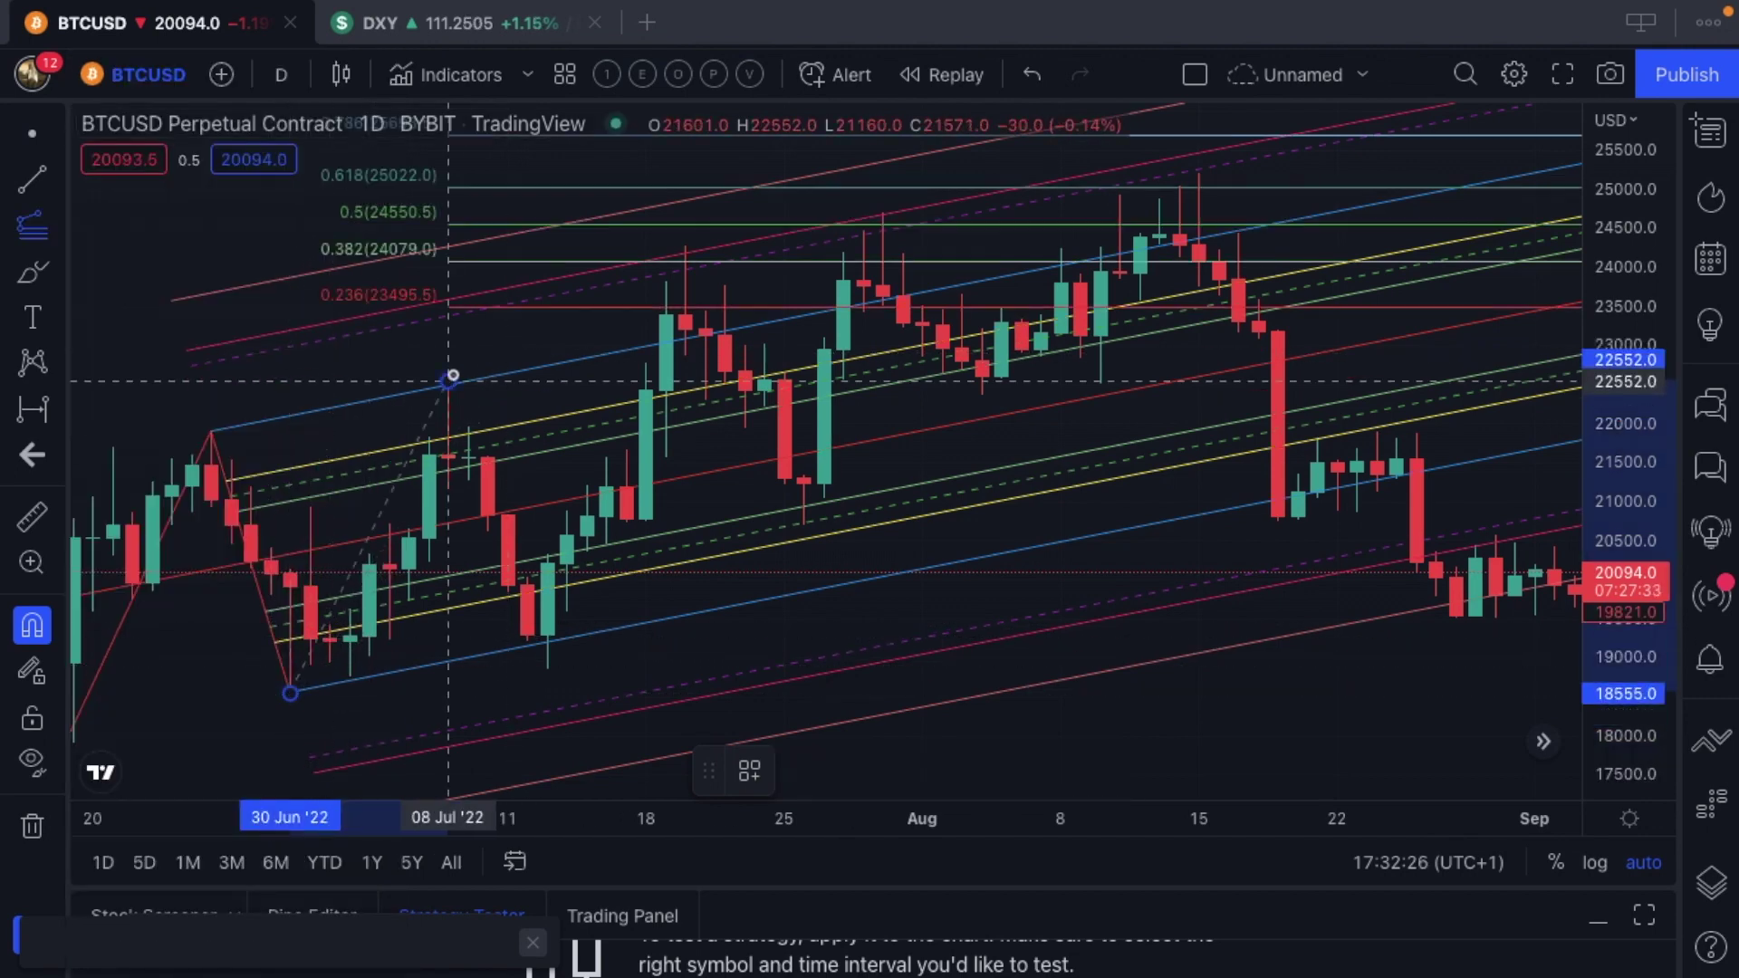
{"action": "left_click", "coordinate": [547, 671]}
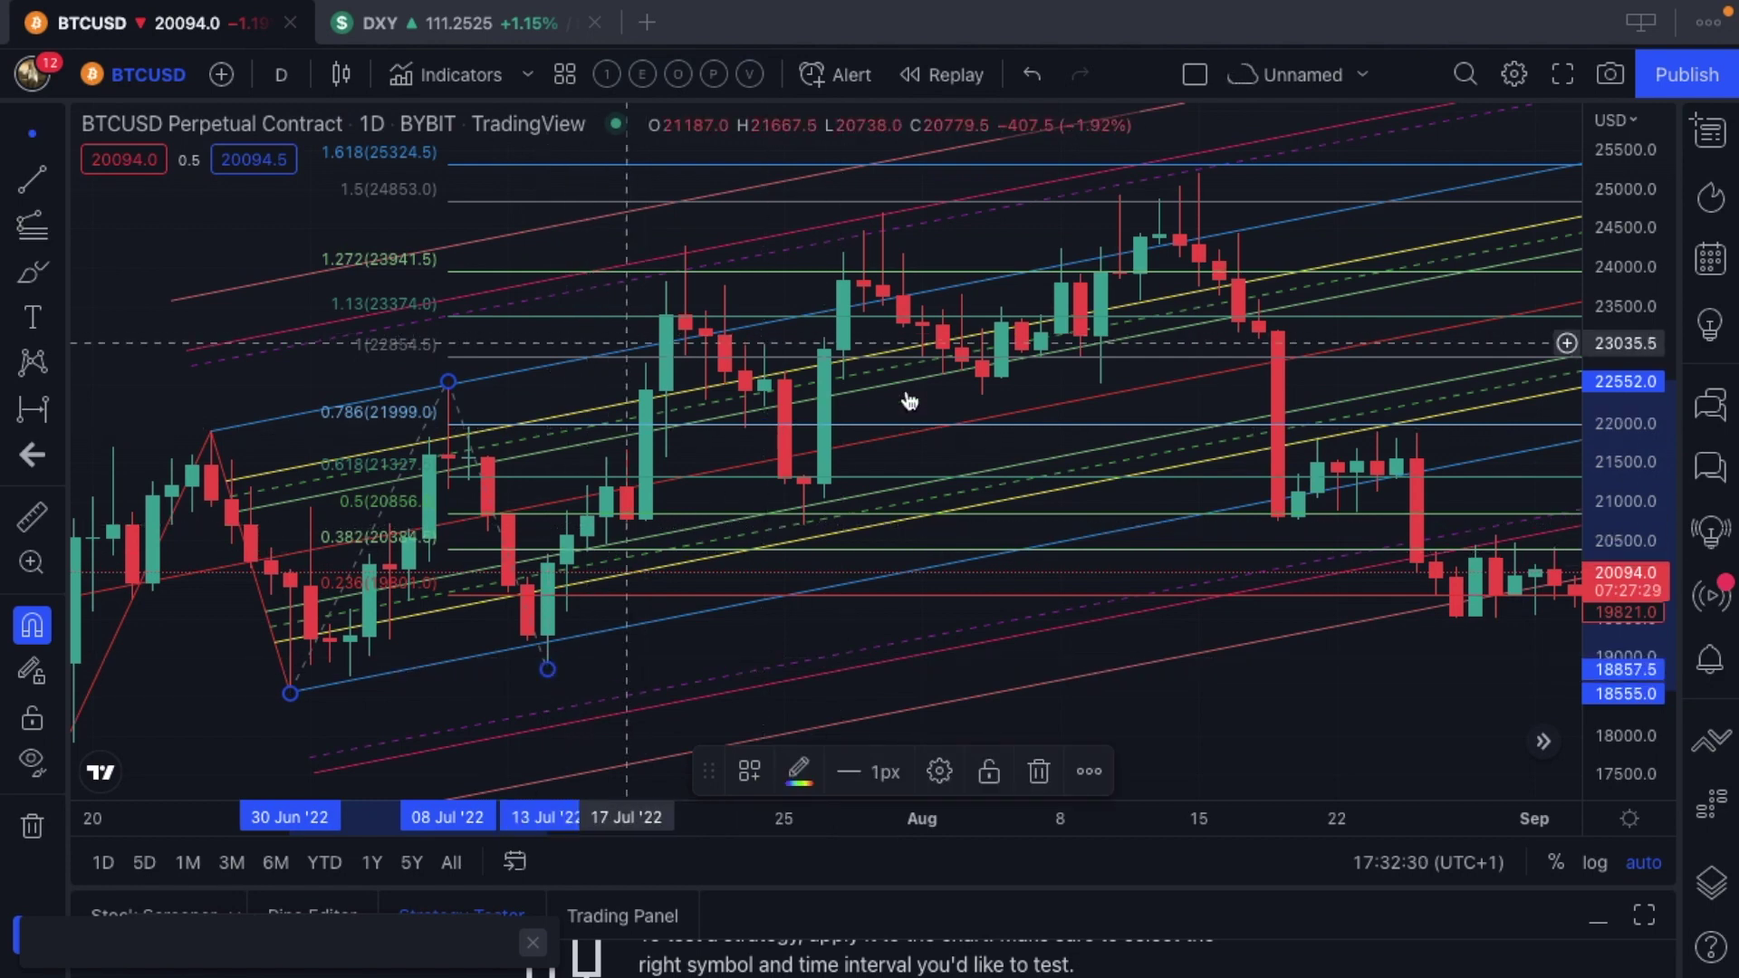
{"action": "scroll", "coordinate": [924, 396], "scroll_direction": "up", "scroll_amount": 2}
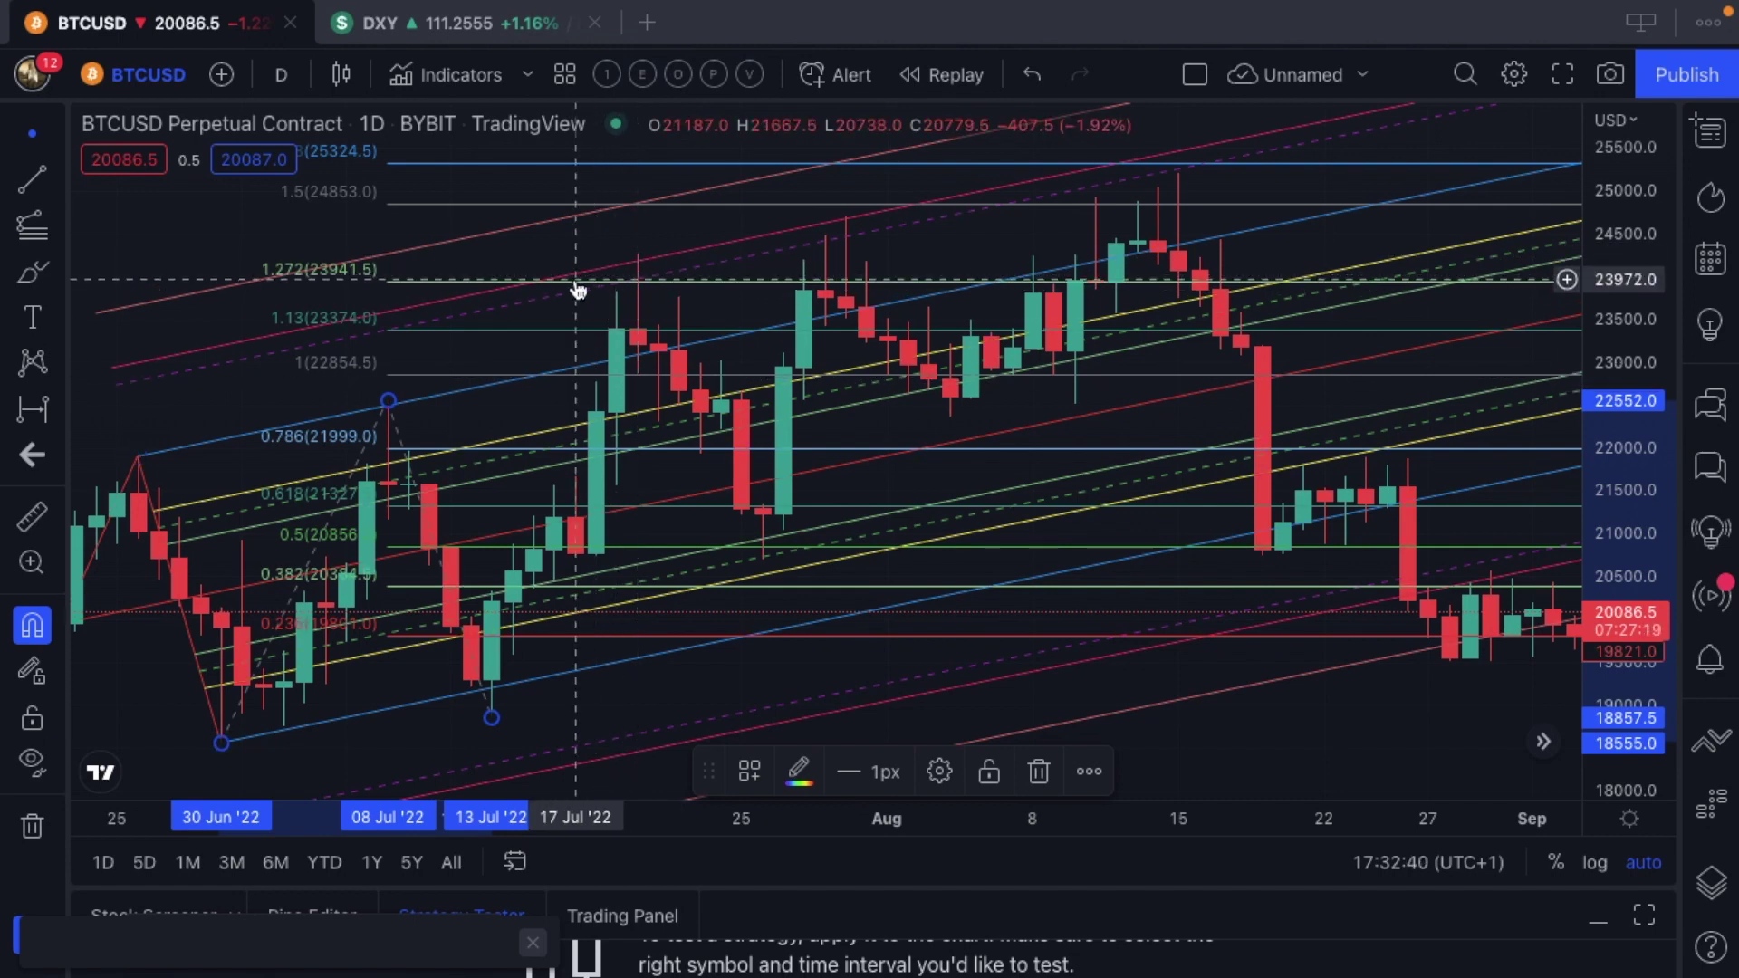
{"action": "key", "text": "Delete"}
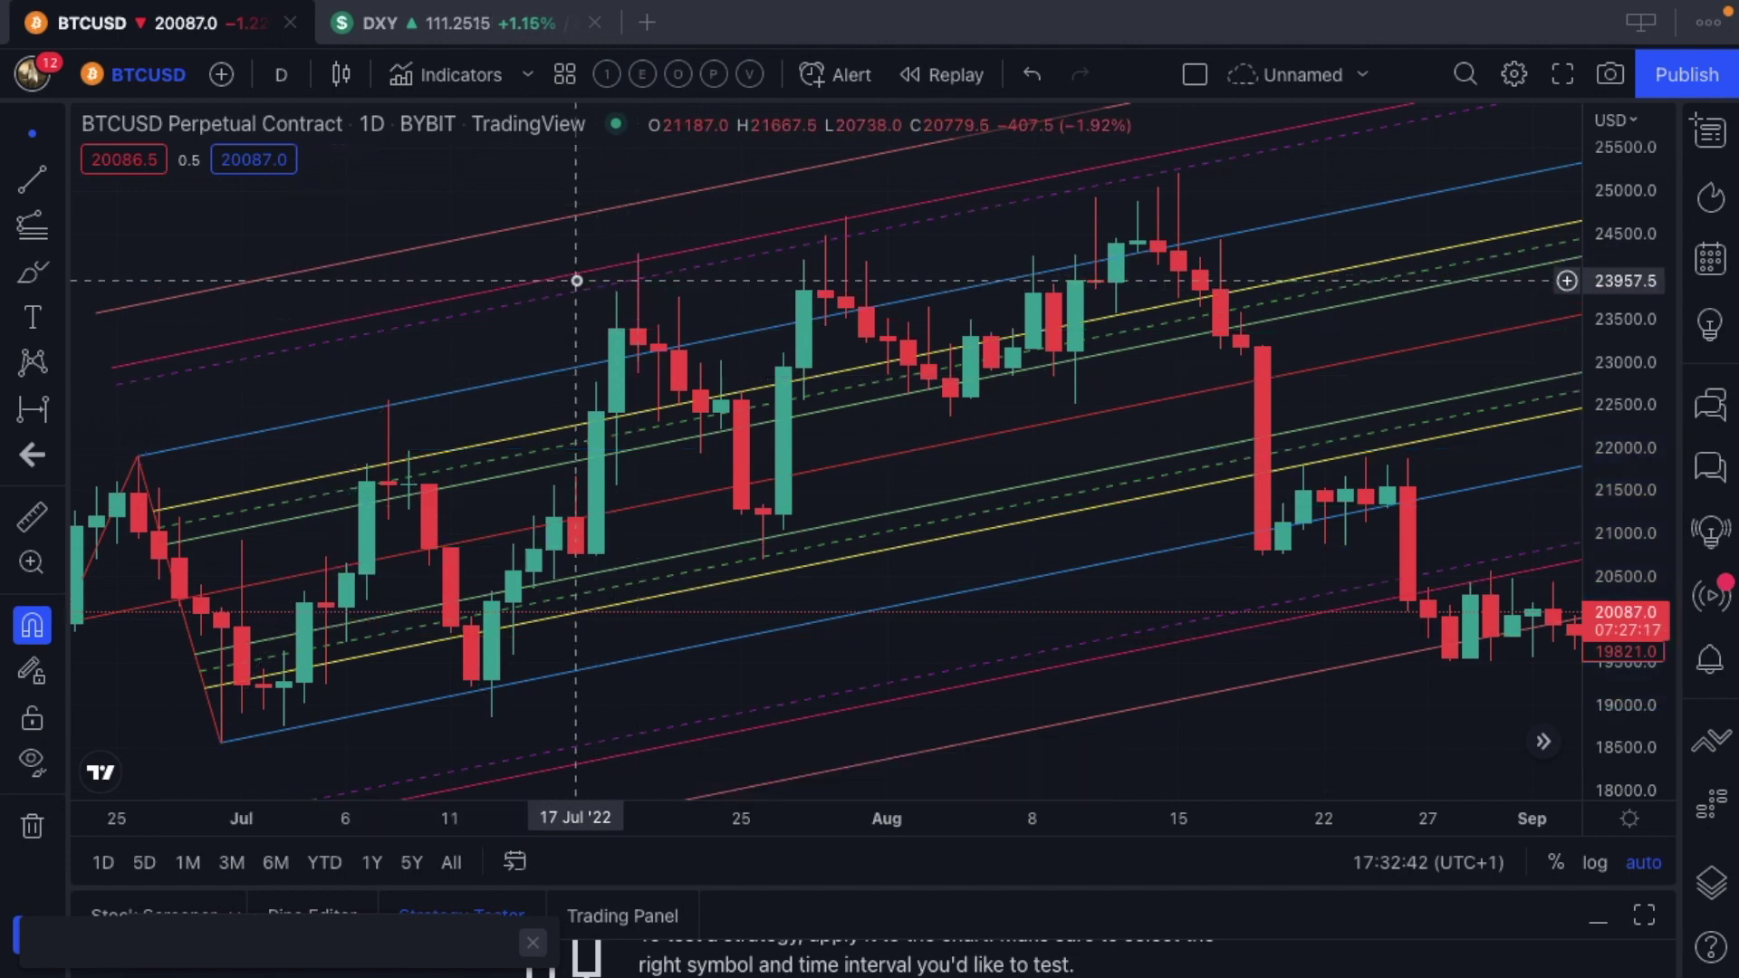
Draw a Fib Retracement from the 7 June 2022 high at 31560.5 to the 18 June low at 17567 and compare it with the Schiff Pitchfork
{"action": "scroll", "coordinate": [576, 281], "scroll_direction": "down", "scroll_amount": 5}
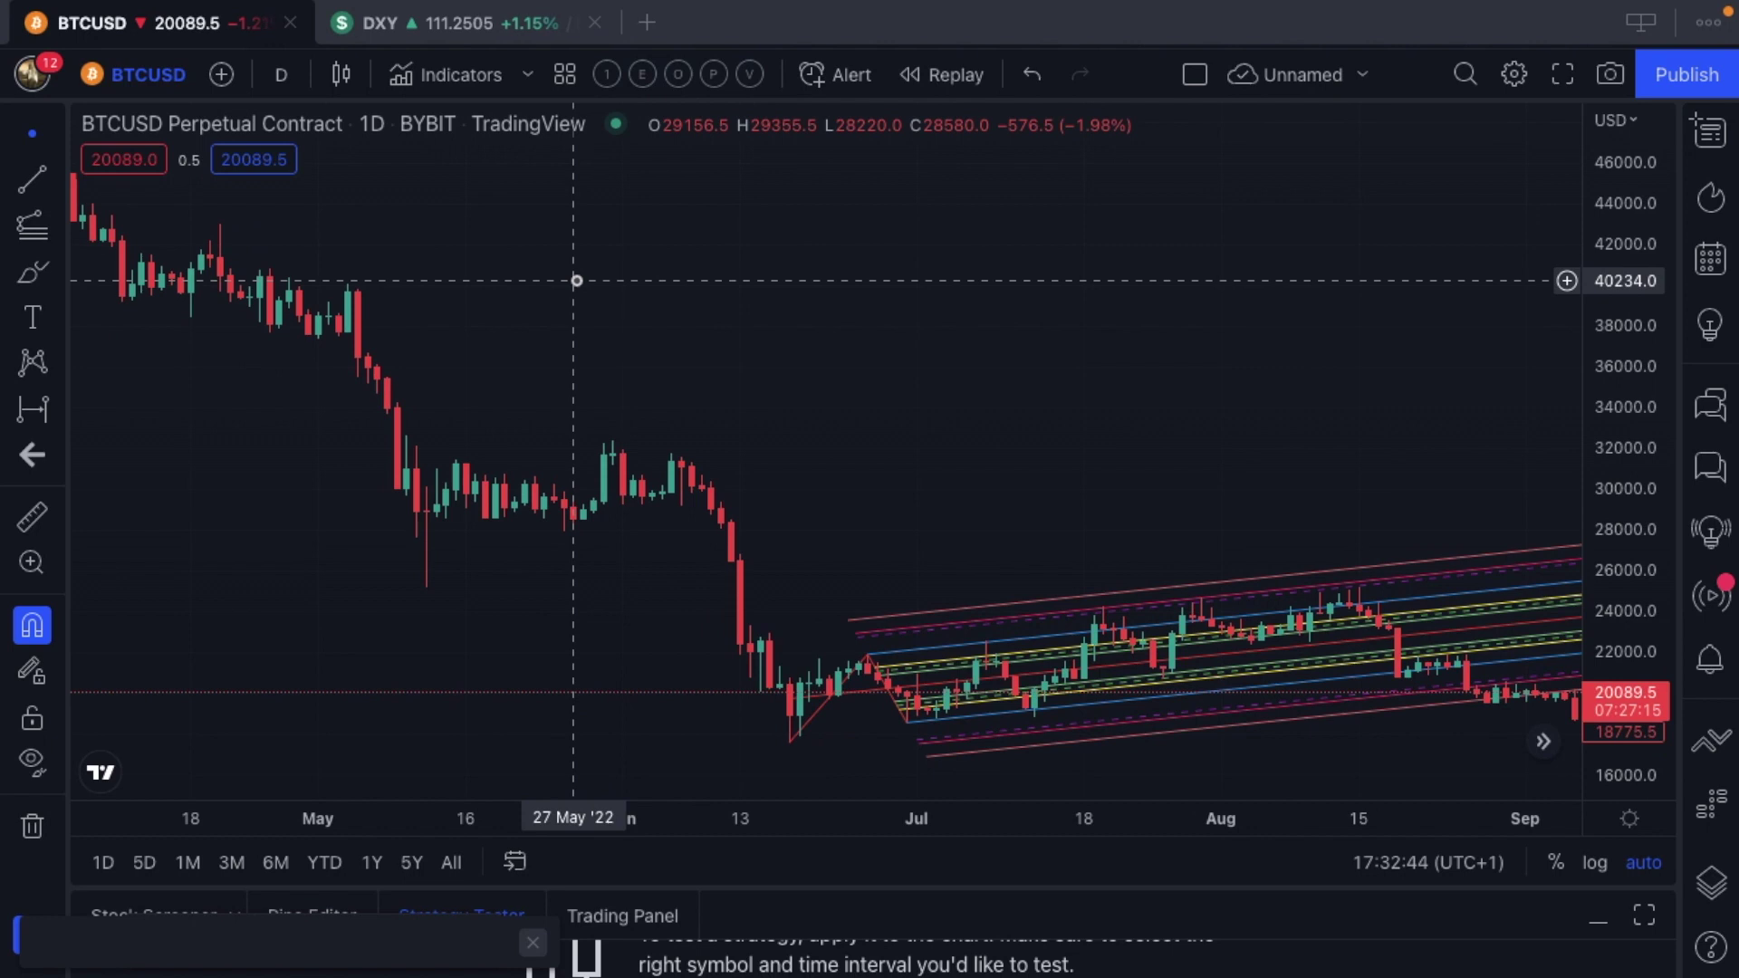
{"action": "left_click", "coordinate": [62, 231]}
{"action": "left_click", "coordinate": [123, 74]}
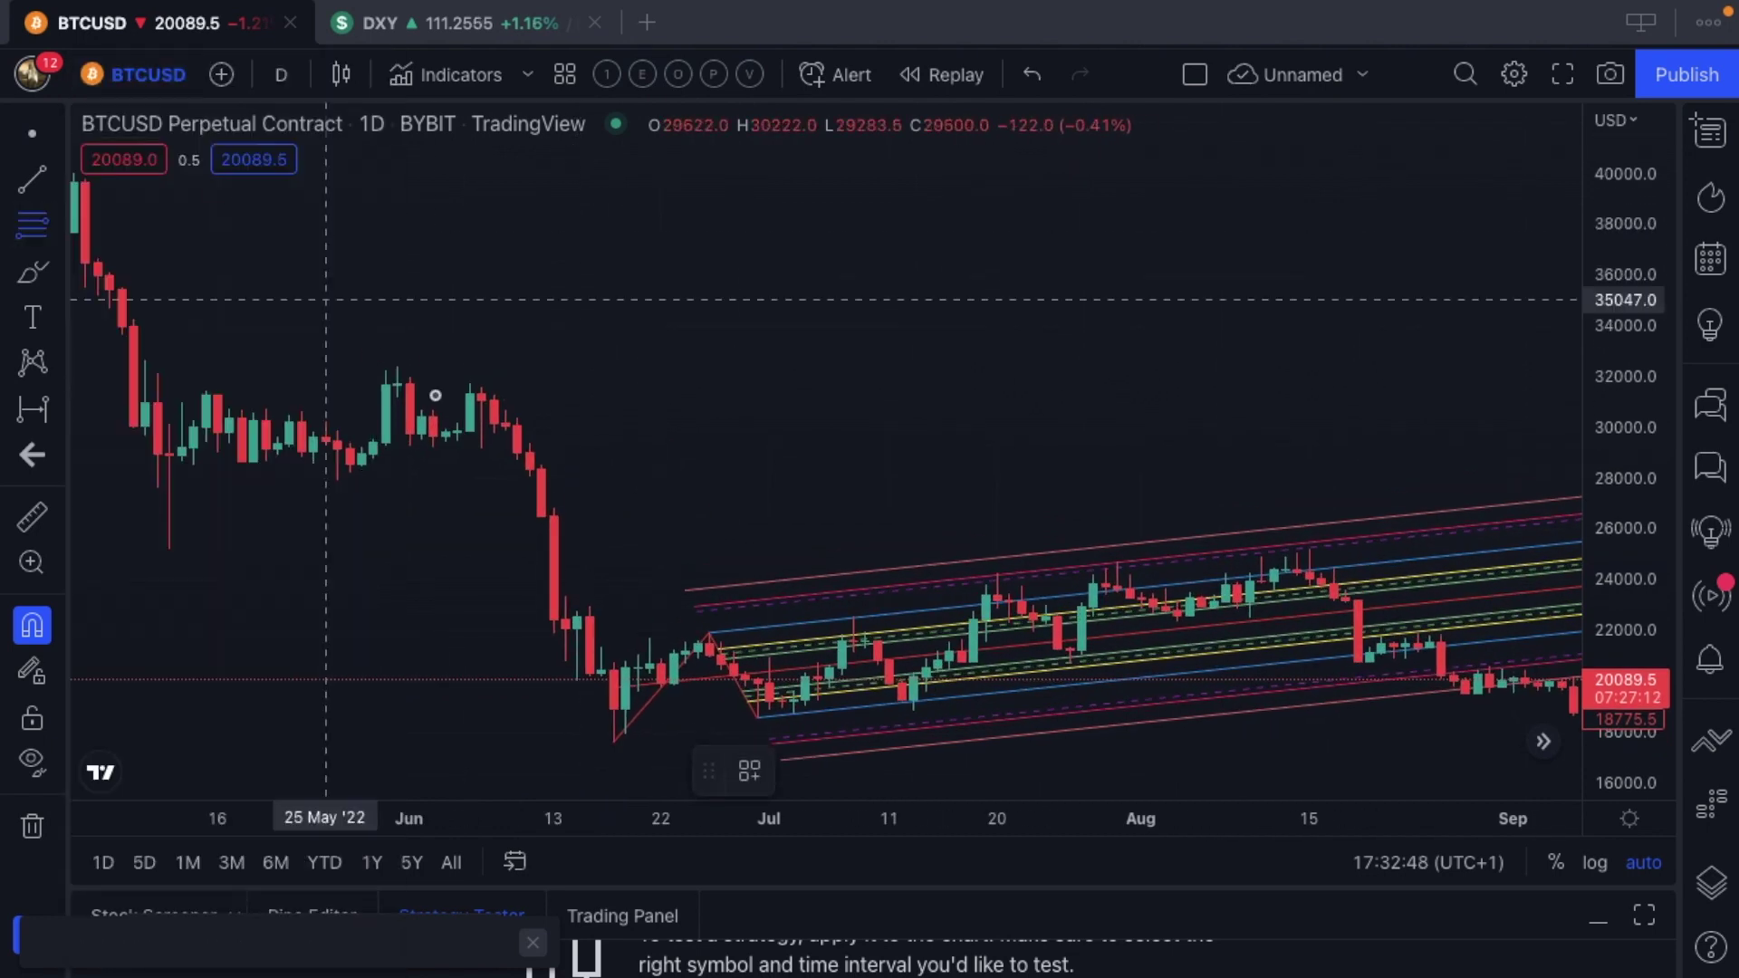
{"action": "left_click", "coordinate": [481, 375]}
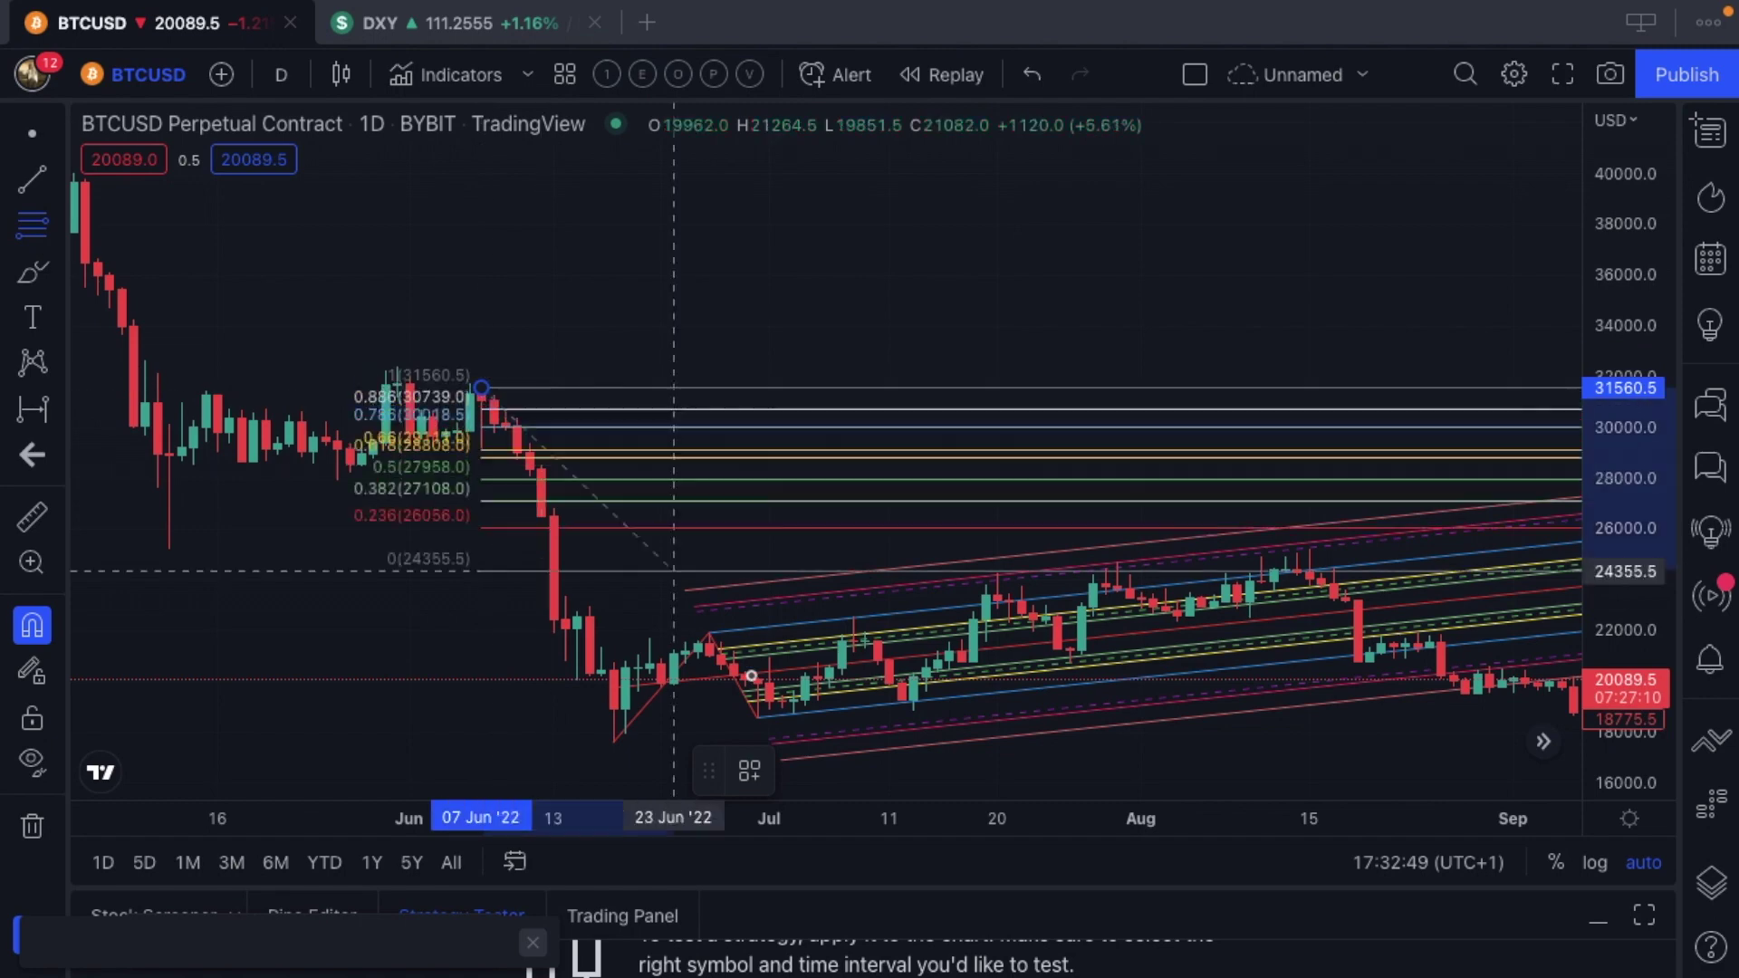
{"action": "left_click", "coordinate": [616, 756]}
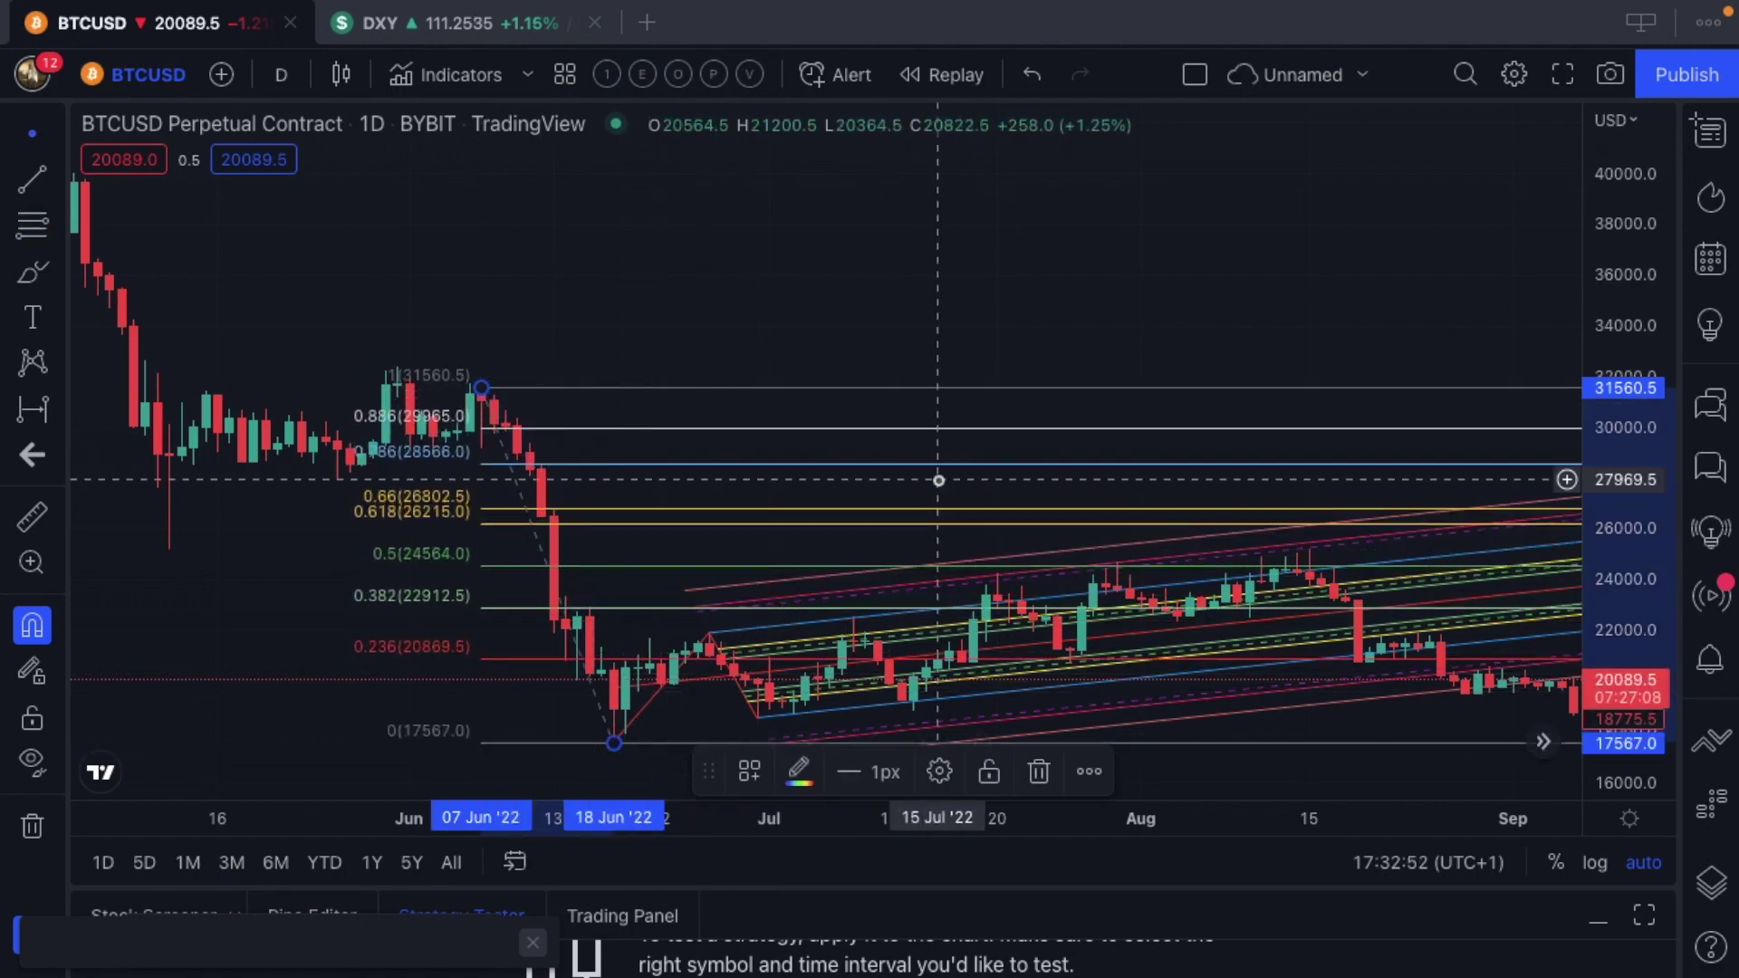
{"action": "scroll", "coordinate": [942, 489], "scroll_direction": "up", "scroll_amount": 4}
{"action": "scroll", "coordinate": [942, 489], "scroll_direction": "up", "scroll_amount": 1}
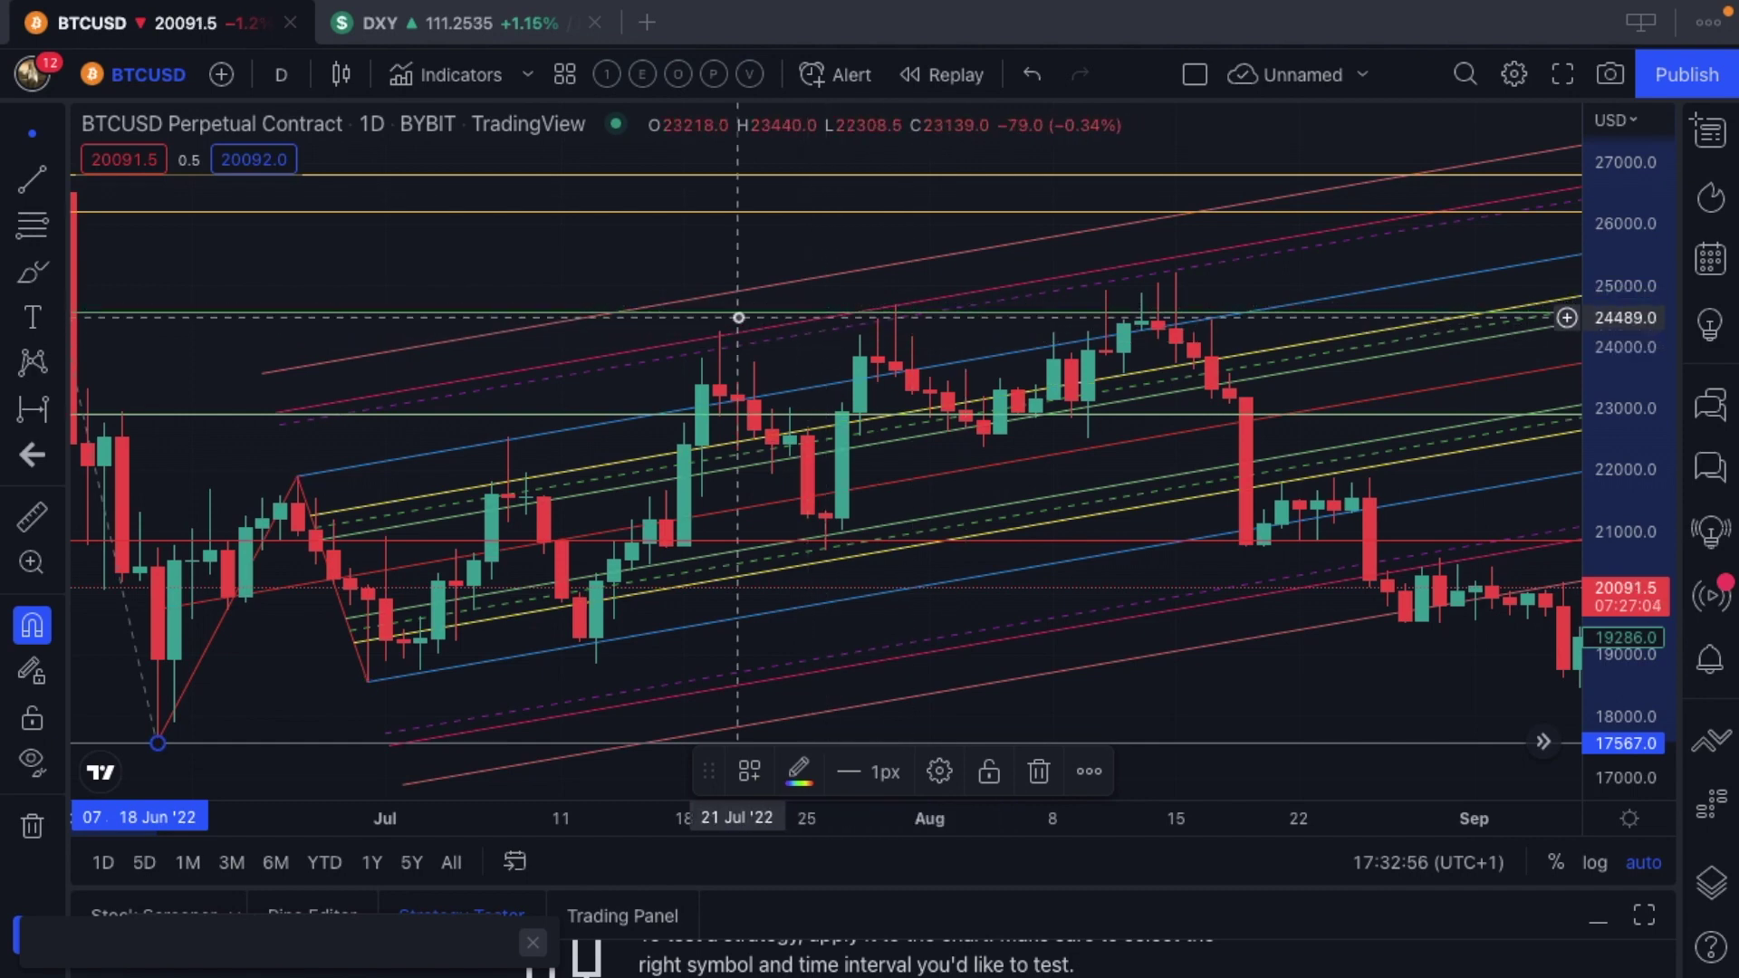
Compare the 7–18 June Fib Retracement with the Schiff Pitchfork, and remove the retracement
{"action": "scroll", "coordinate": [738, 318], "scroll_direction": "down", "scroll_amount": 3}
{"action": "scroll", "coordinate": [763, 486], "scroll_direction": "down", "scroll_amount": 1}
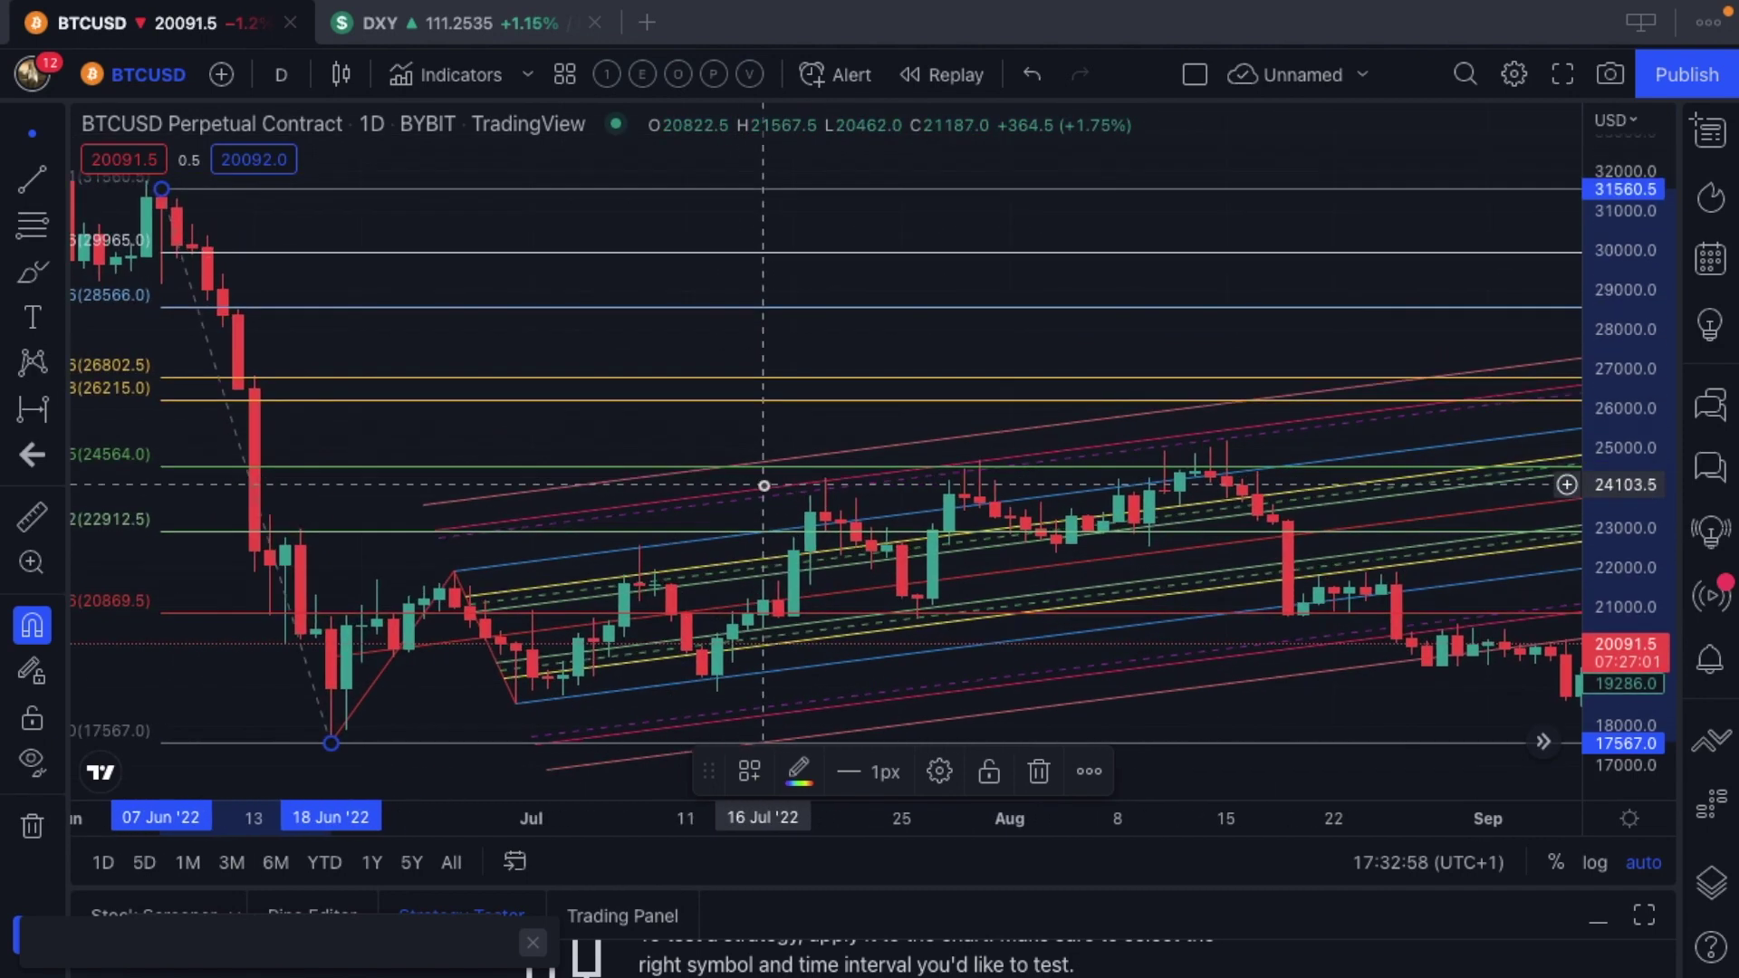
{"action": "scroll", "coordinate": [763, 486], "scroll_direction": "up", "scroll_amount": 3}
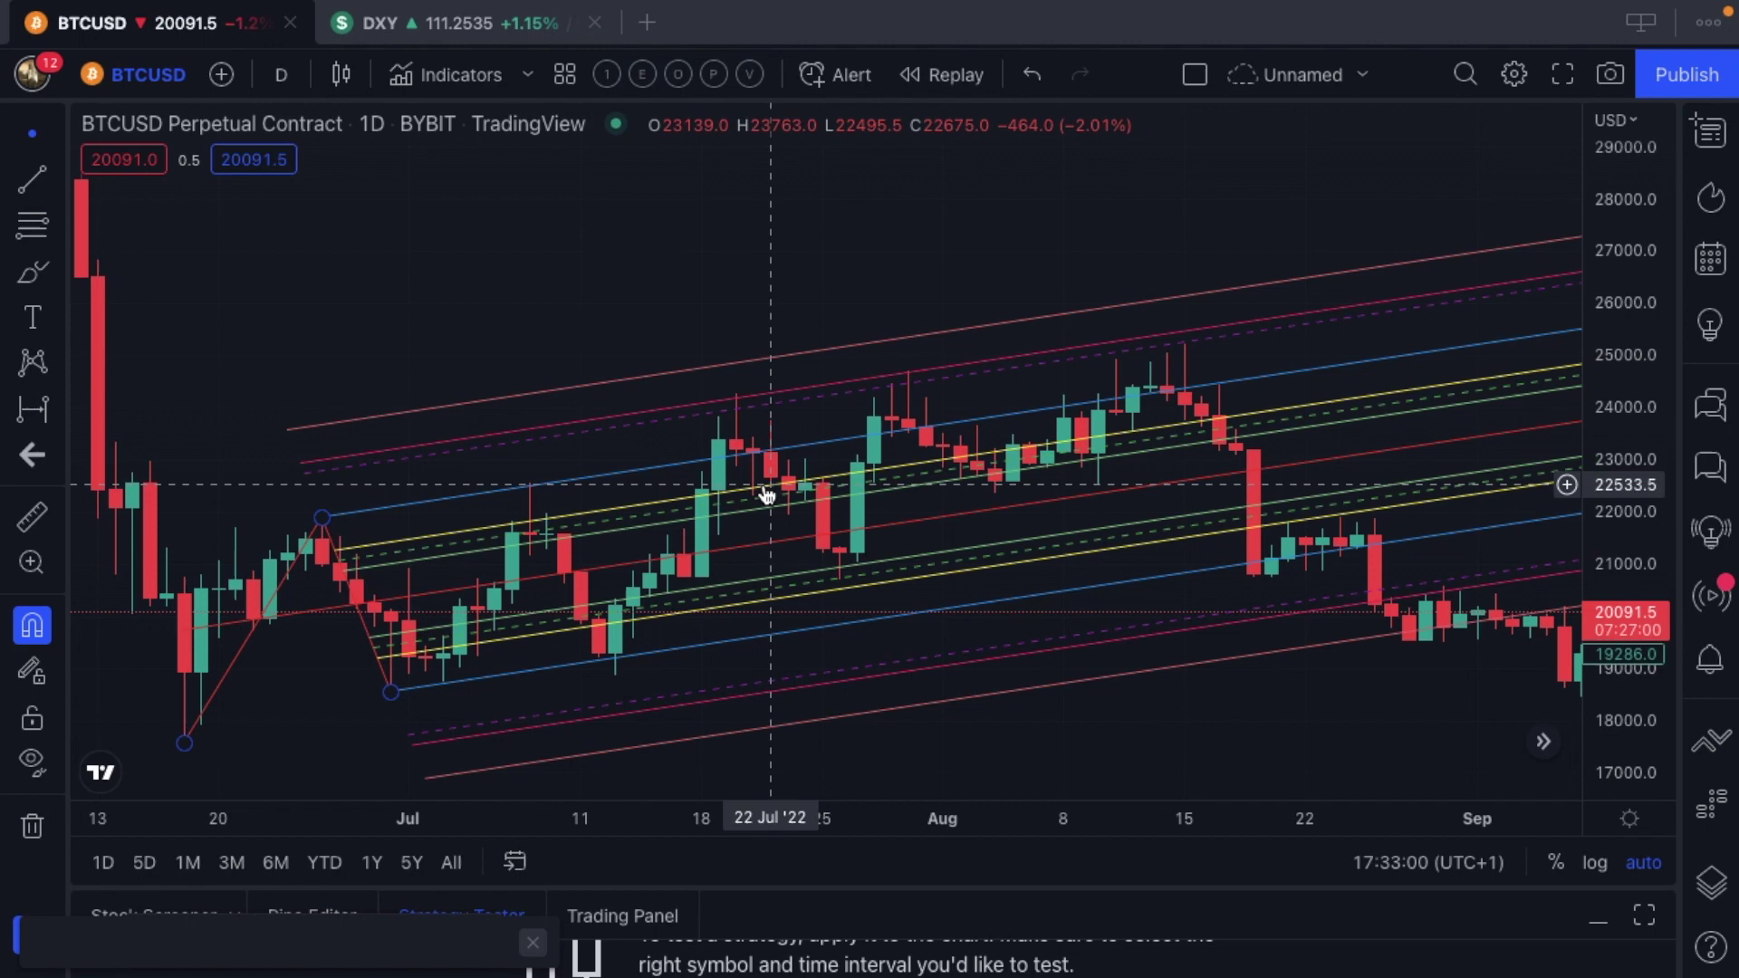
{"action": "scroll", "coordinate": [764, 490], "scroll_direction": "up", "scroll_amount": 1}
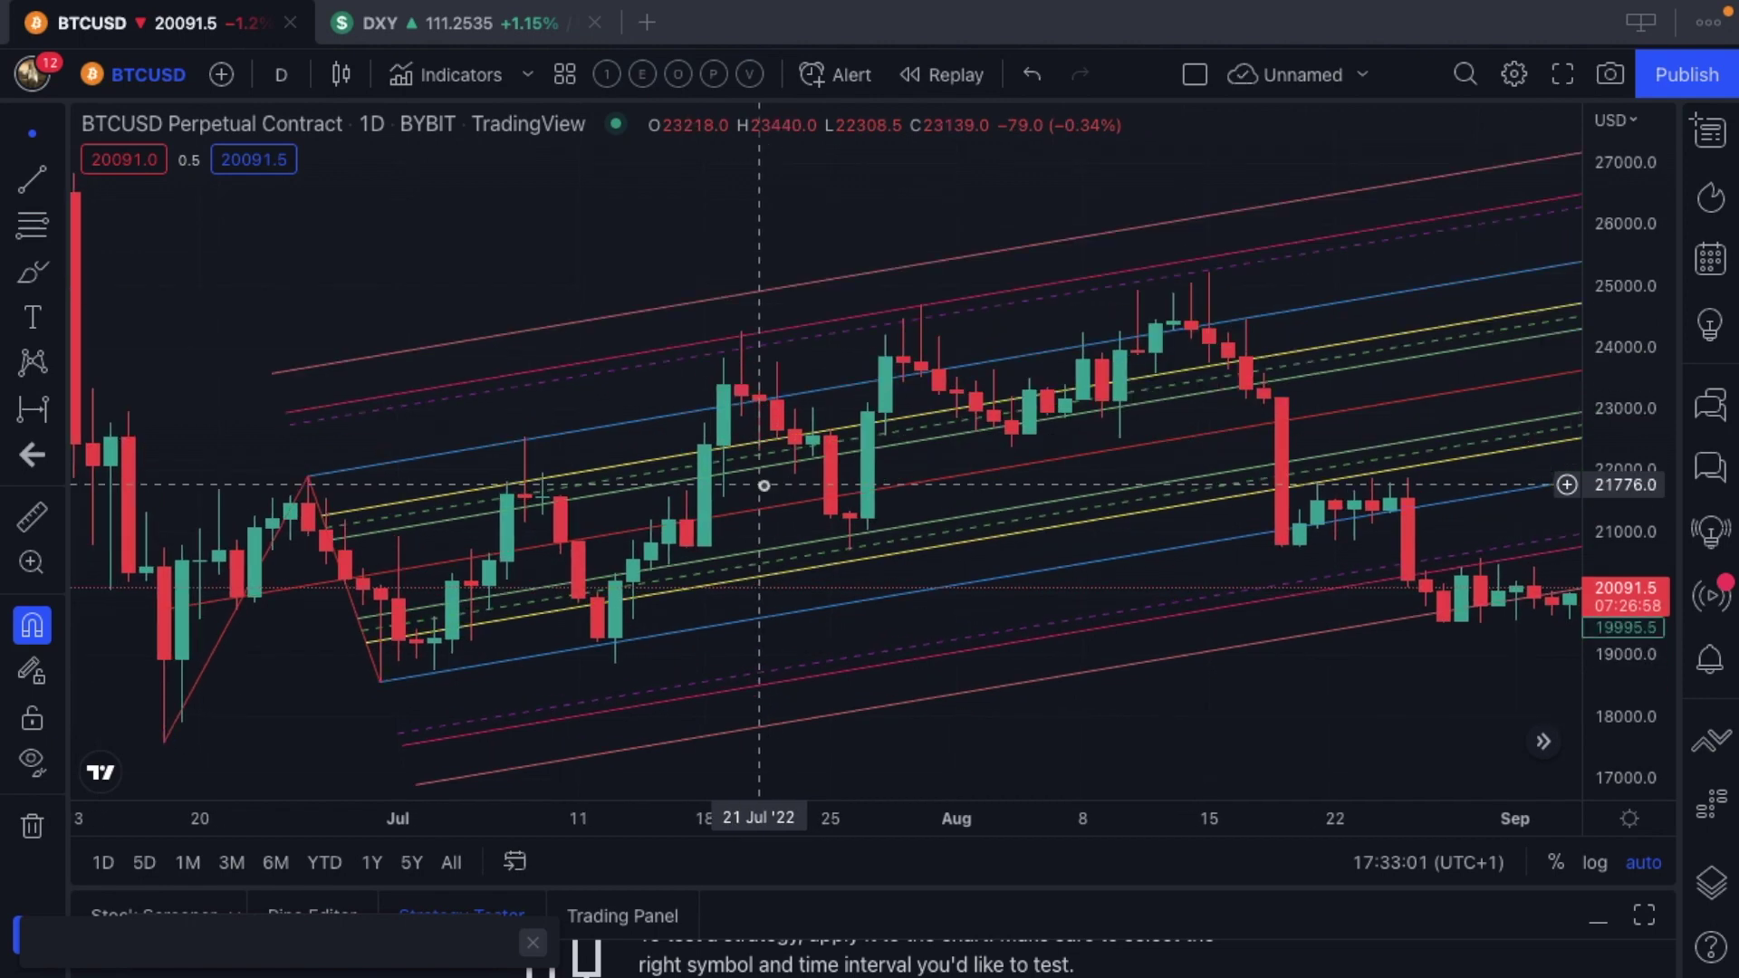
Try a Fib Retracement from the 18 June 2022 low at 17567 to the 26 June high at 21898.5, and remove it
{"action": "left_click", "coordinate": [33, 220]}
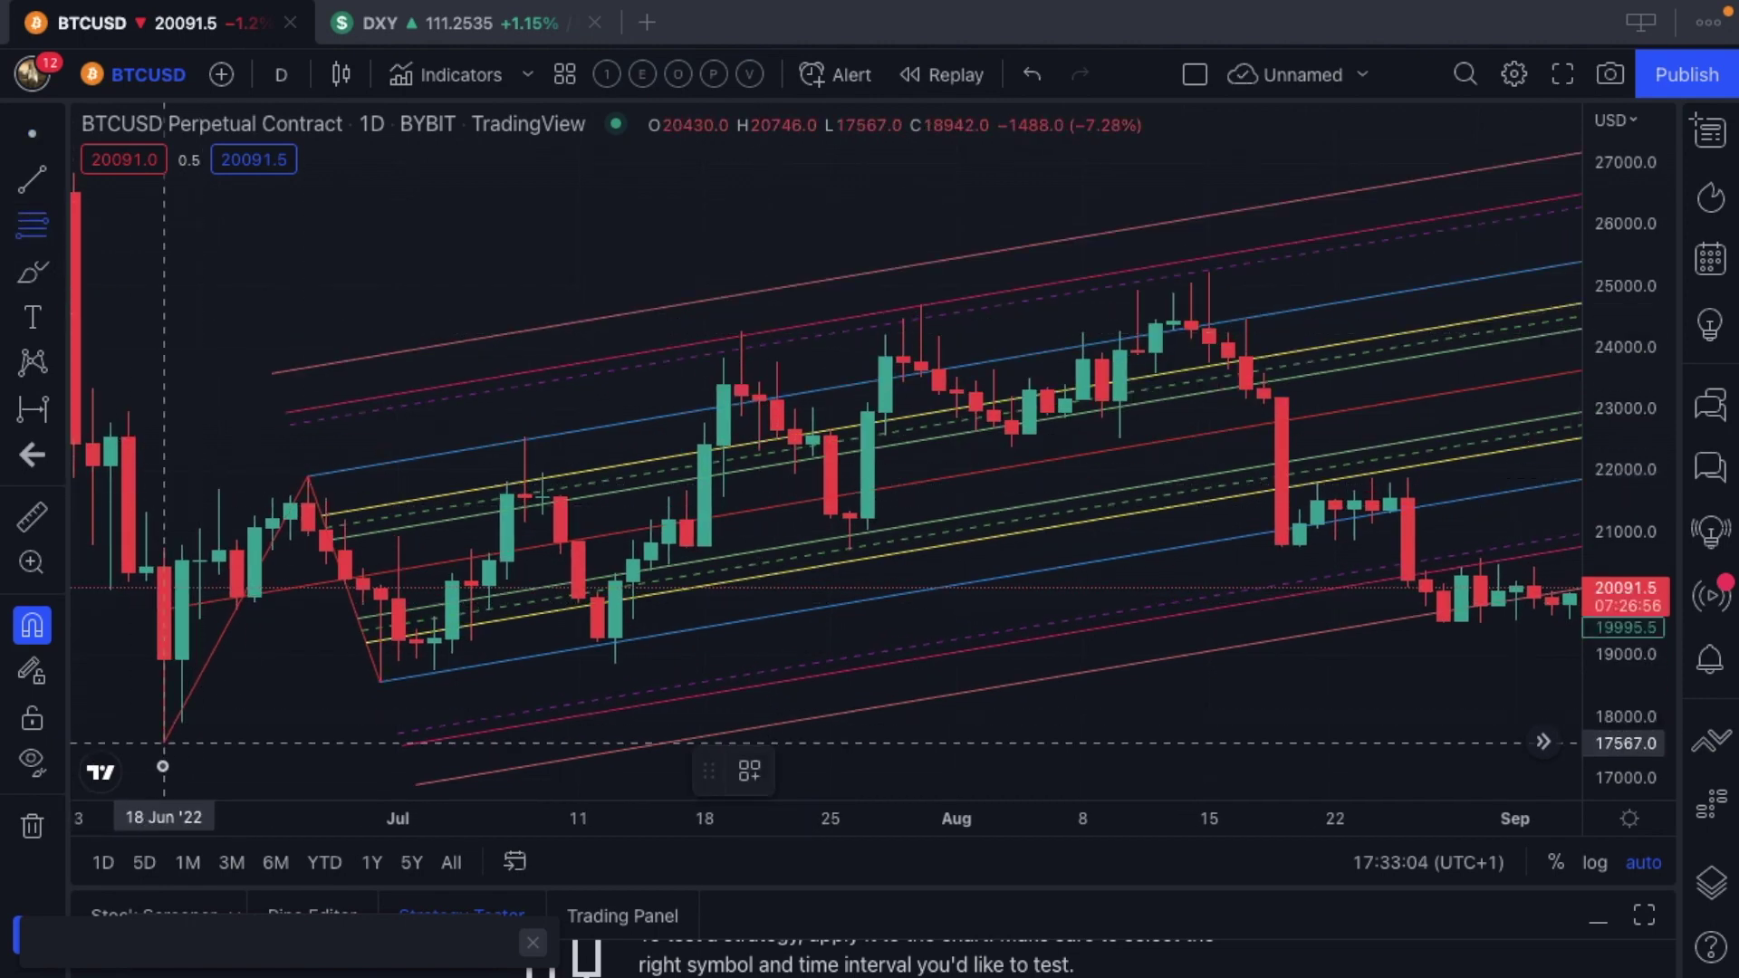
{"action": "left_click", "coordinate": [164, 743]}
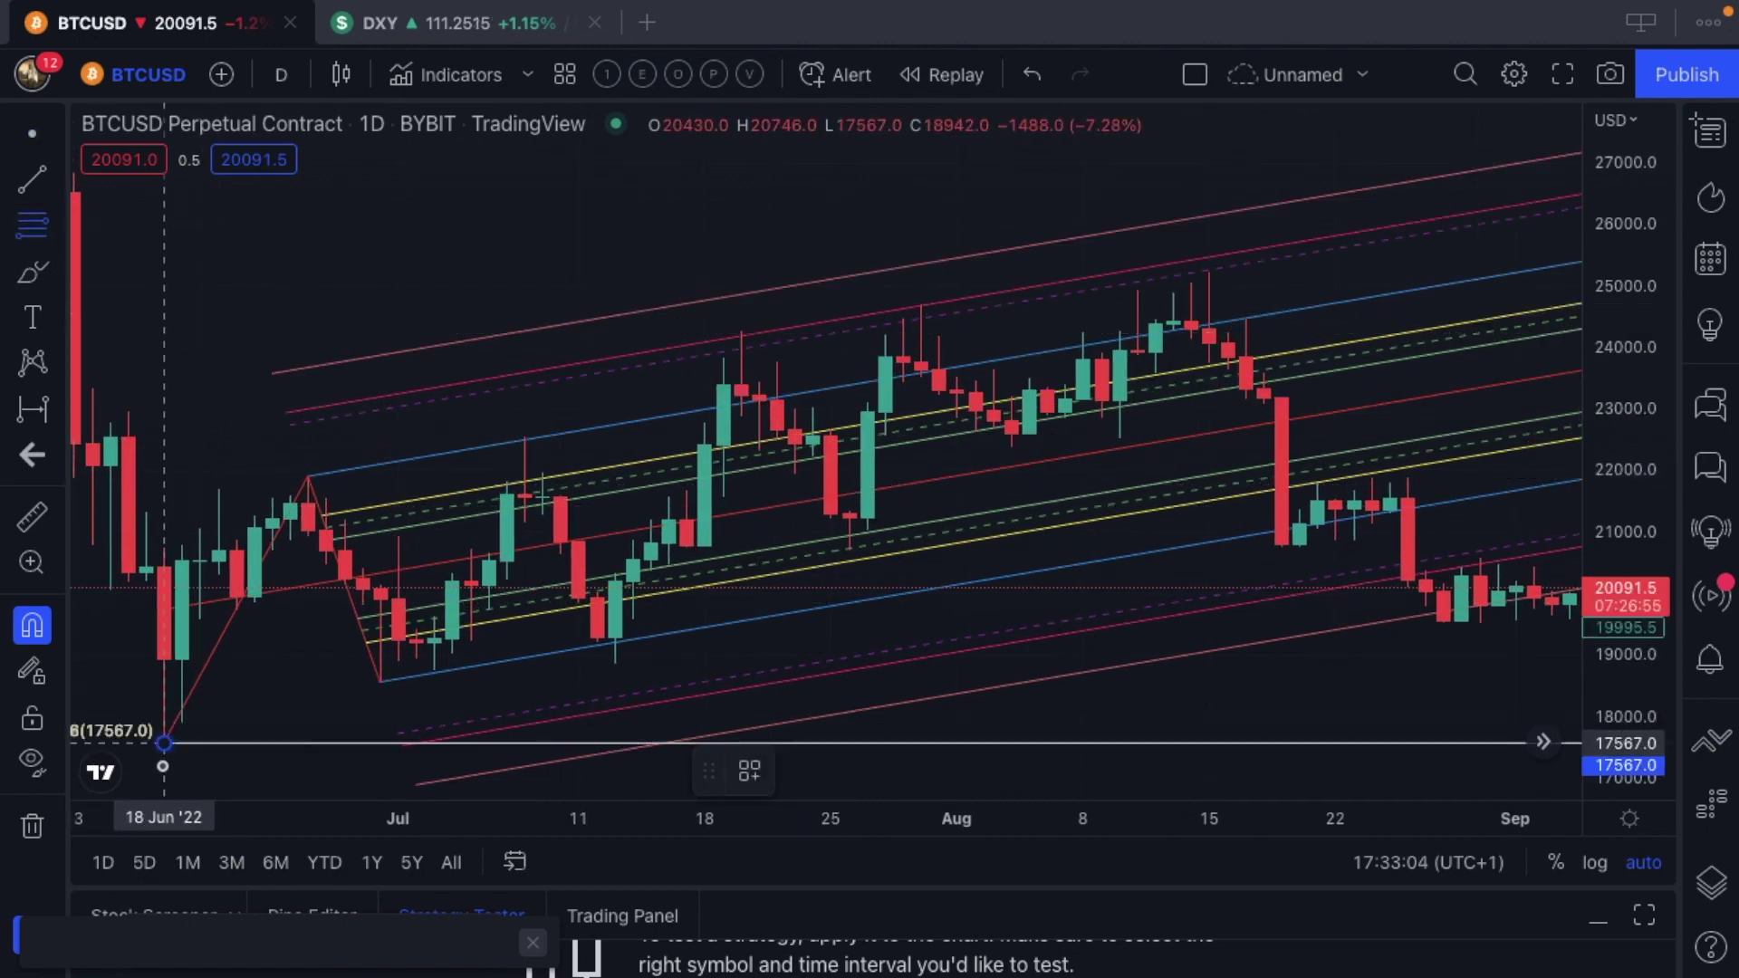
{"action": "left_click", "coordinate": [308, 460]}
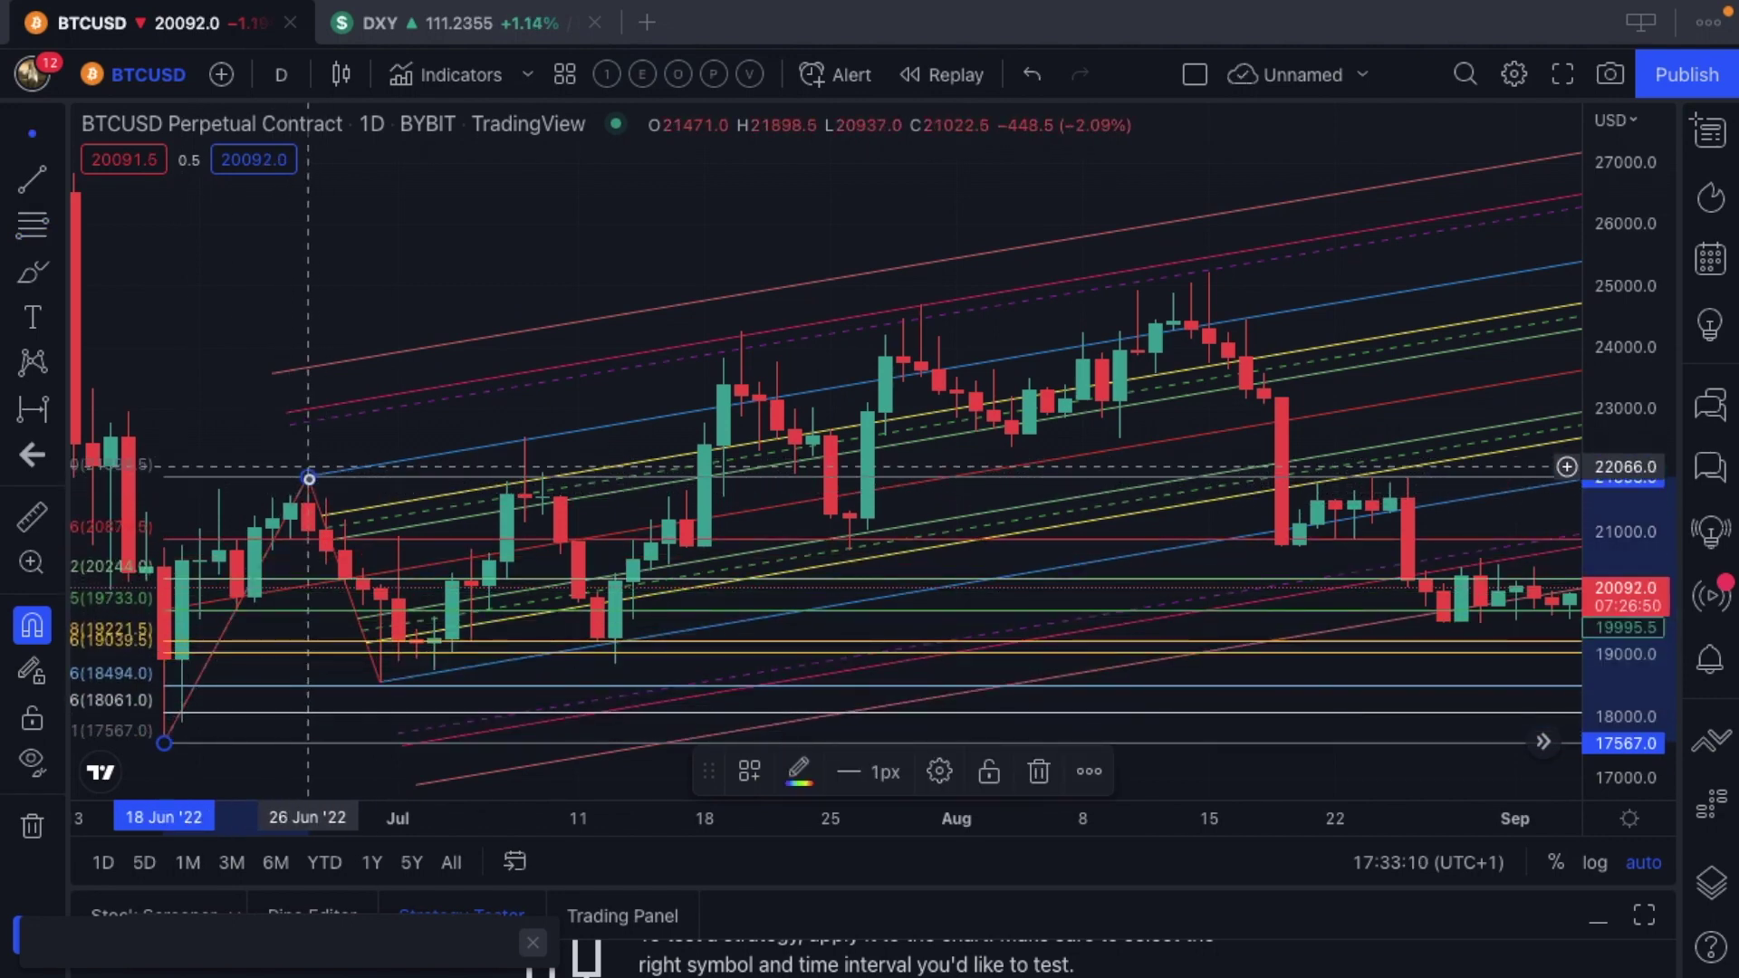
{"action": "key", "text": "Delete"}
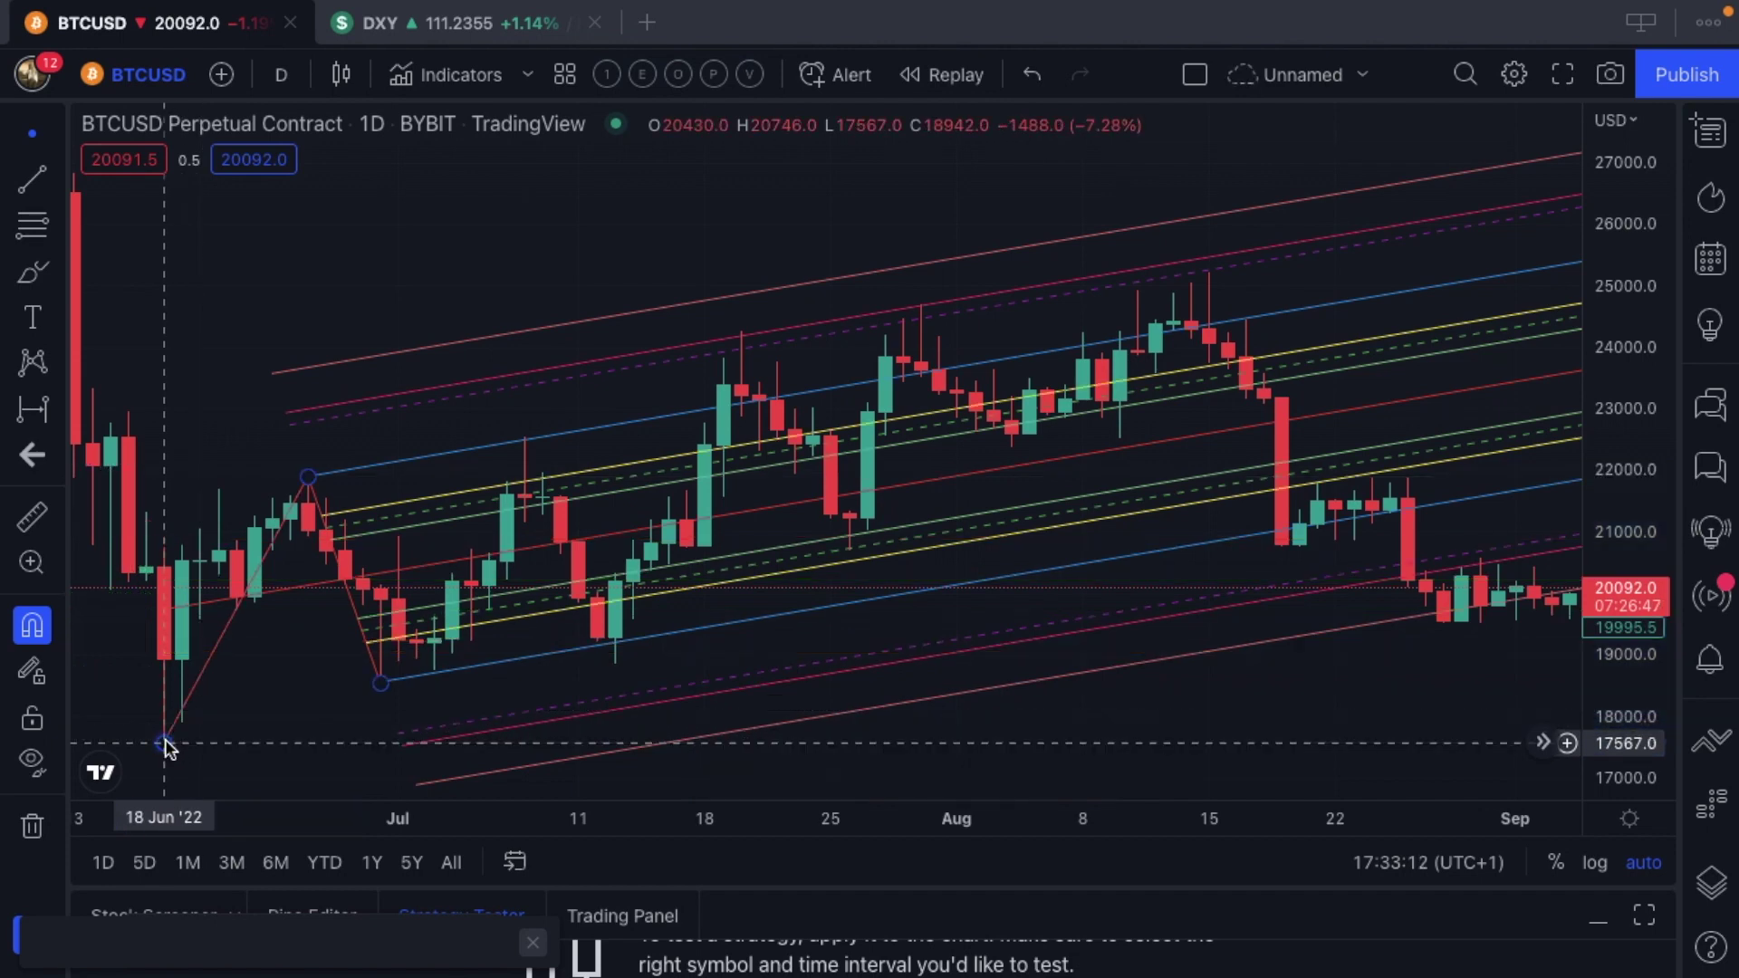
Draw a Fib Retracement from the 8 July 2022 high at 22552 to the 13 July low at 18857.5
{"action": "left_click", "coordinate": [36, 231]}
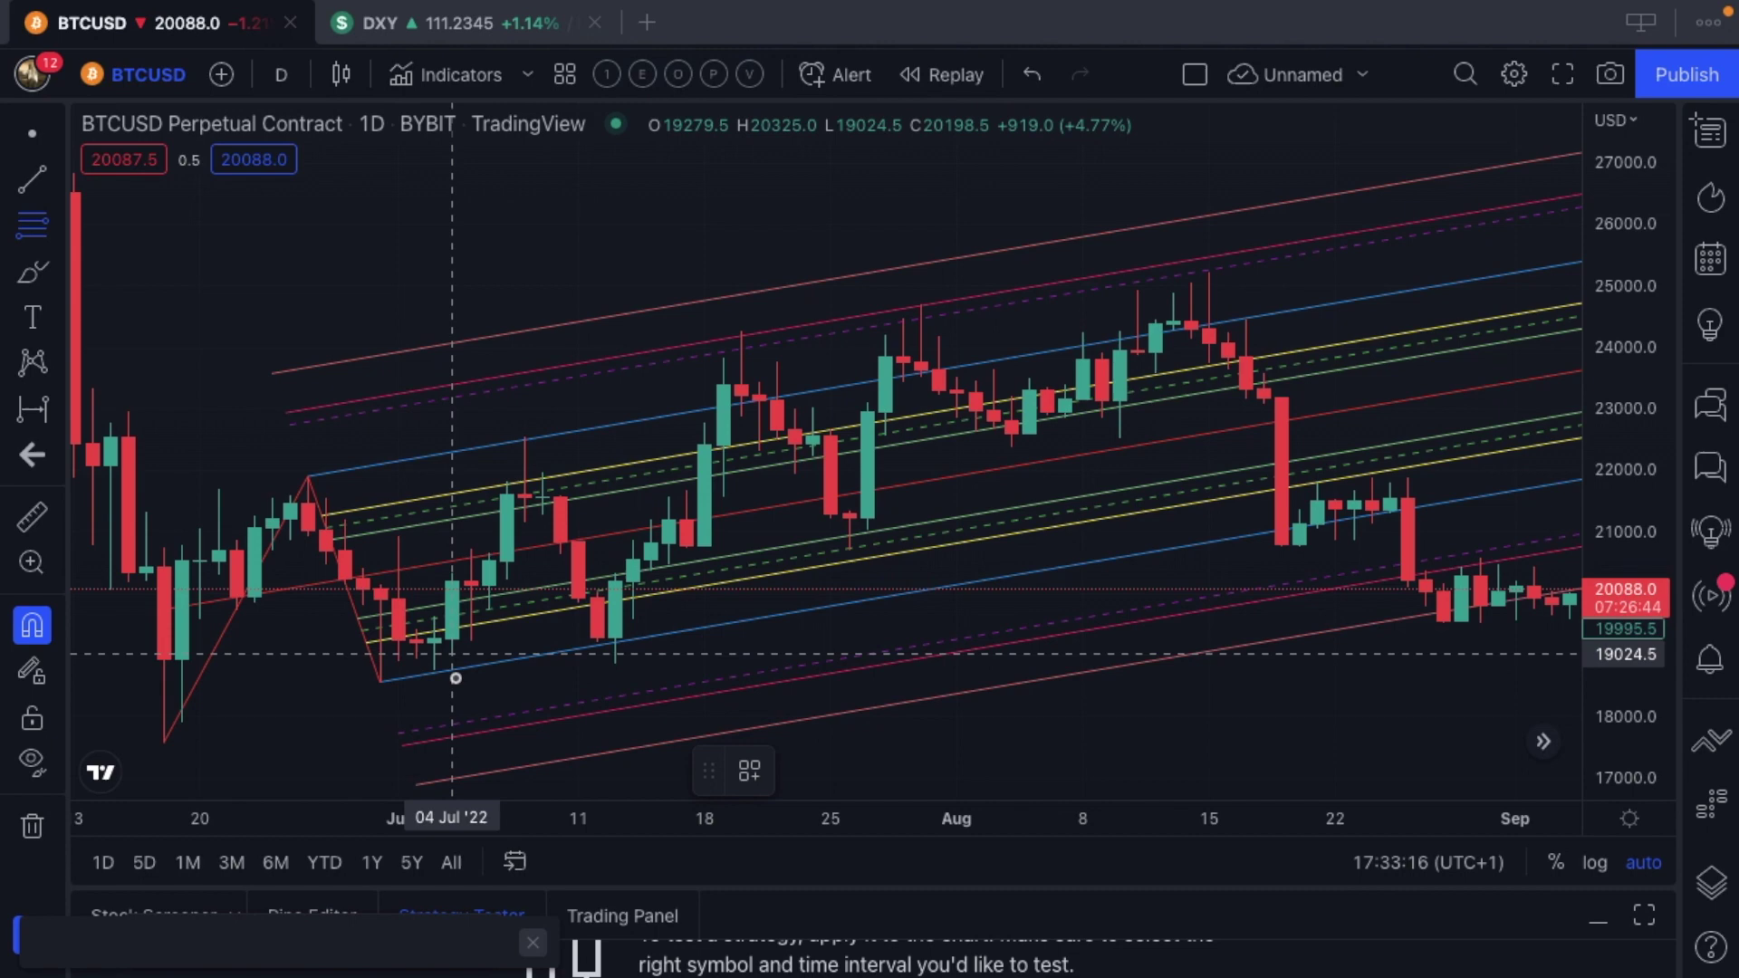
{"action": "left_click", "coordinate": [524, 425]}
{"action": "left_click", "coordinate": [616, 670]}
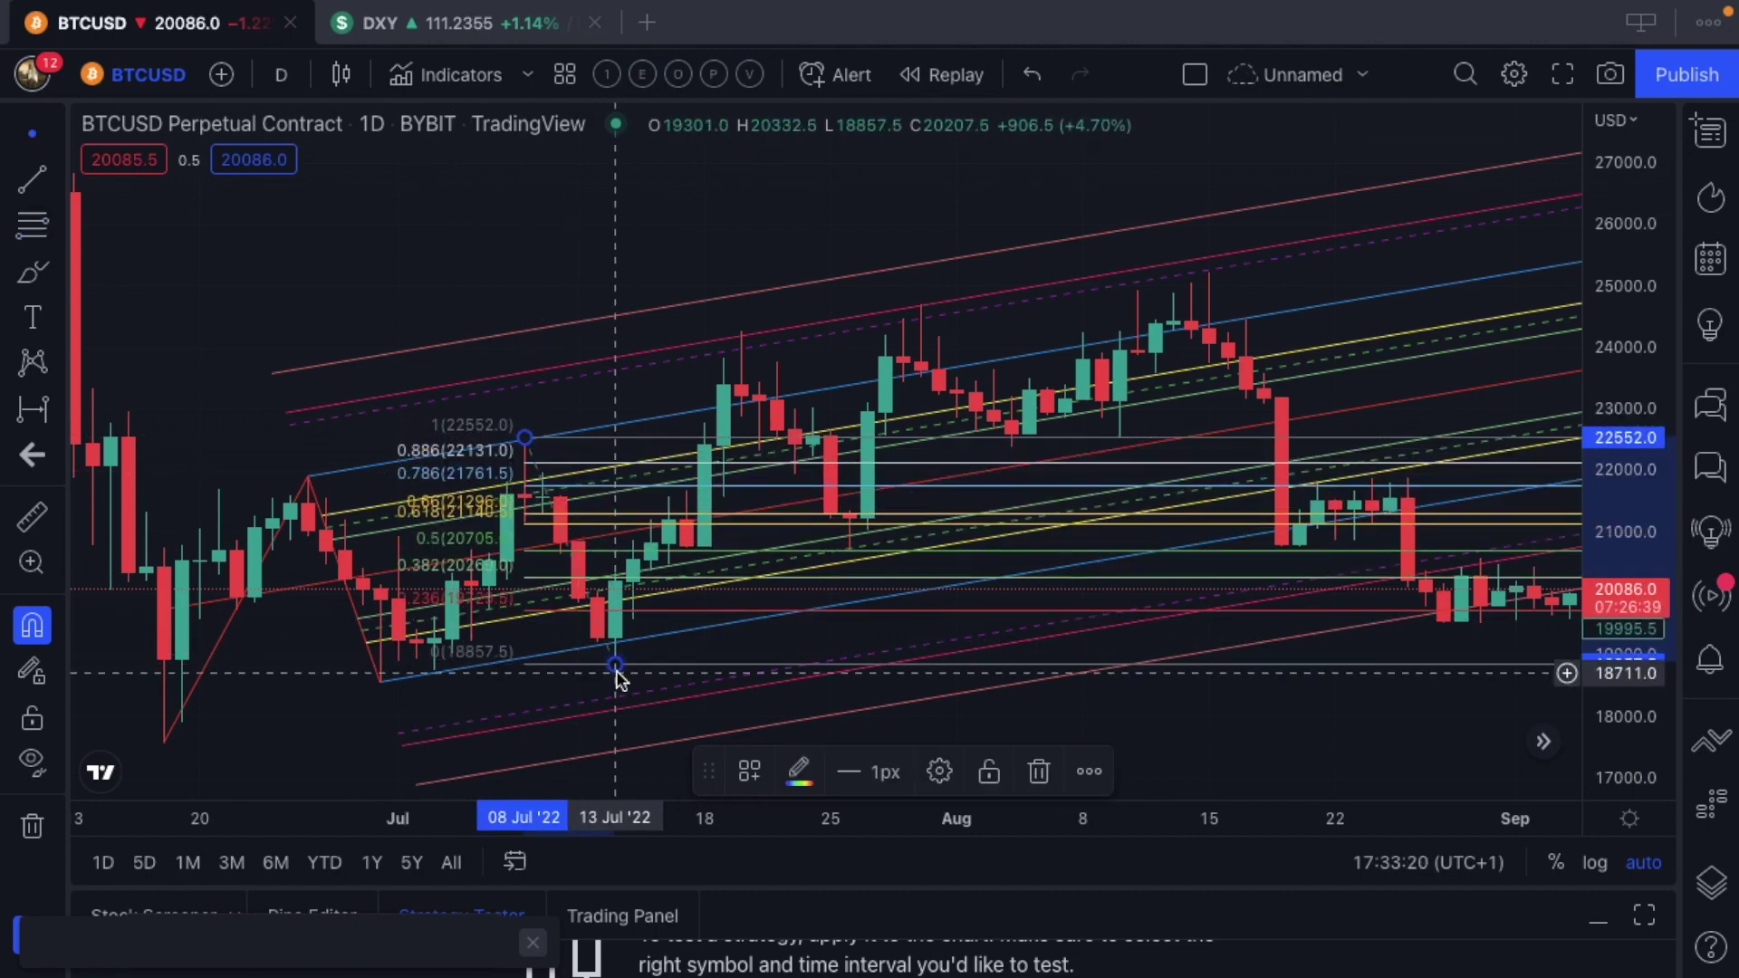
{"action": "scroll", "coordinate": [897, 500], "scroll_direction": "up", "scroll_amount": 3}
{"action": "scroll", "coordinate": [898, 501], "scroll_direction": "up", "scroll_amount": 4}
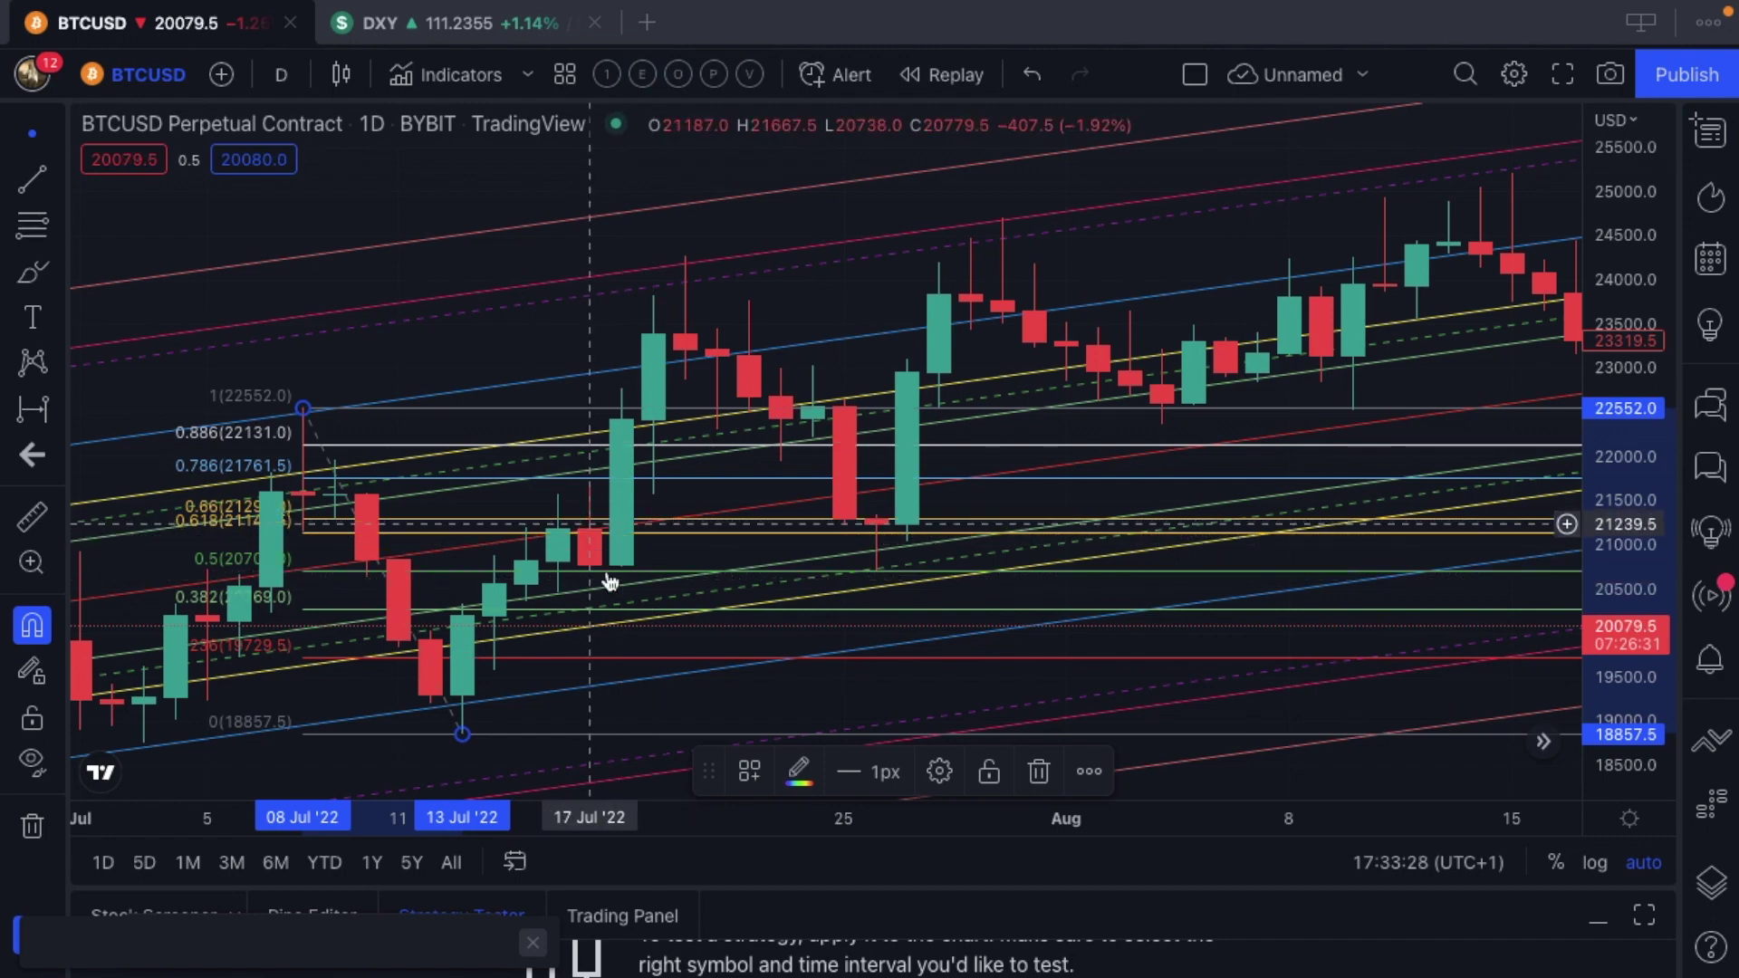
Measure the 17 July candle's body with a Price Range, and remove it together with the 8–13 July Fib Retracement
{"action": "left_click", "coordinate": [56, 408]}
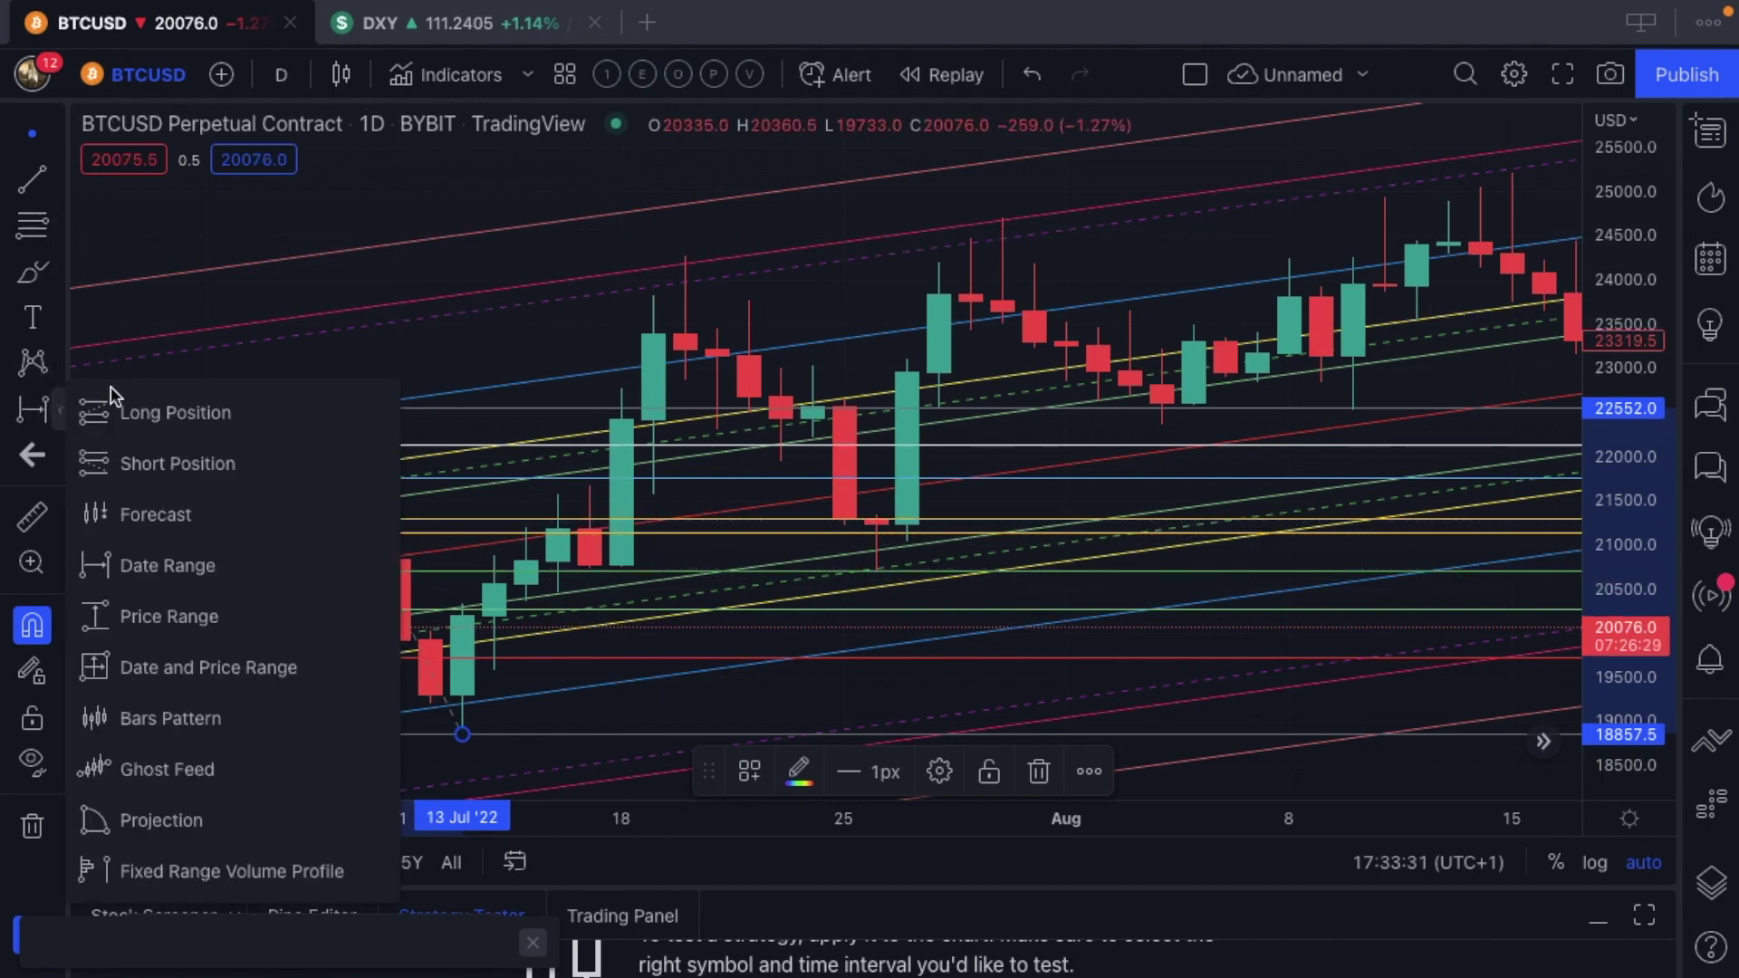
{"action": "left_click", "coordinate": [154, 617]}
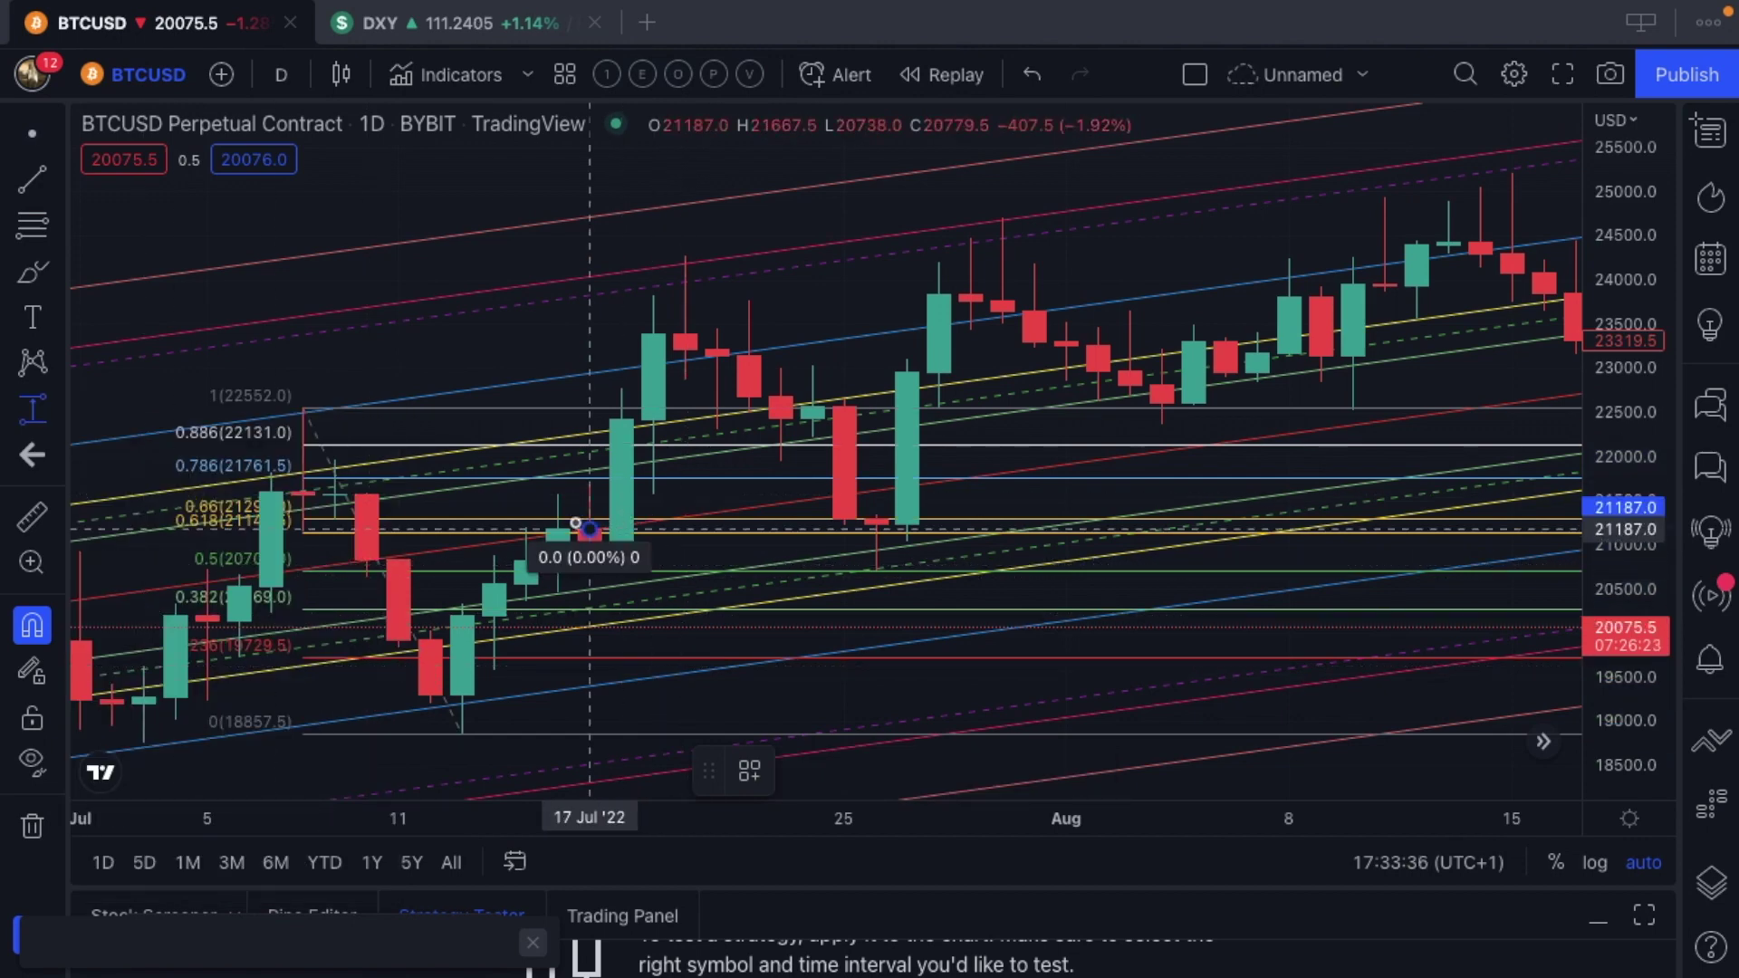
{"action": "left_click", "coordinate": [589, 529]}
{"action": "left_click", "coordinate": [597, 563]}
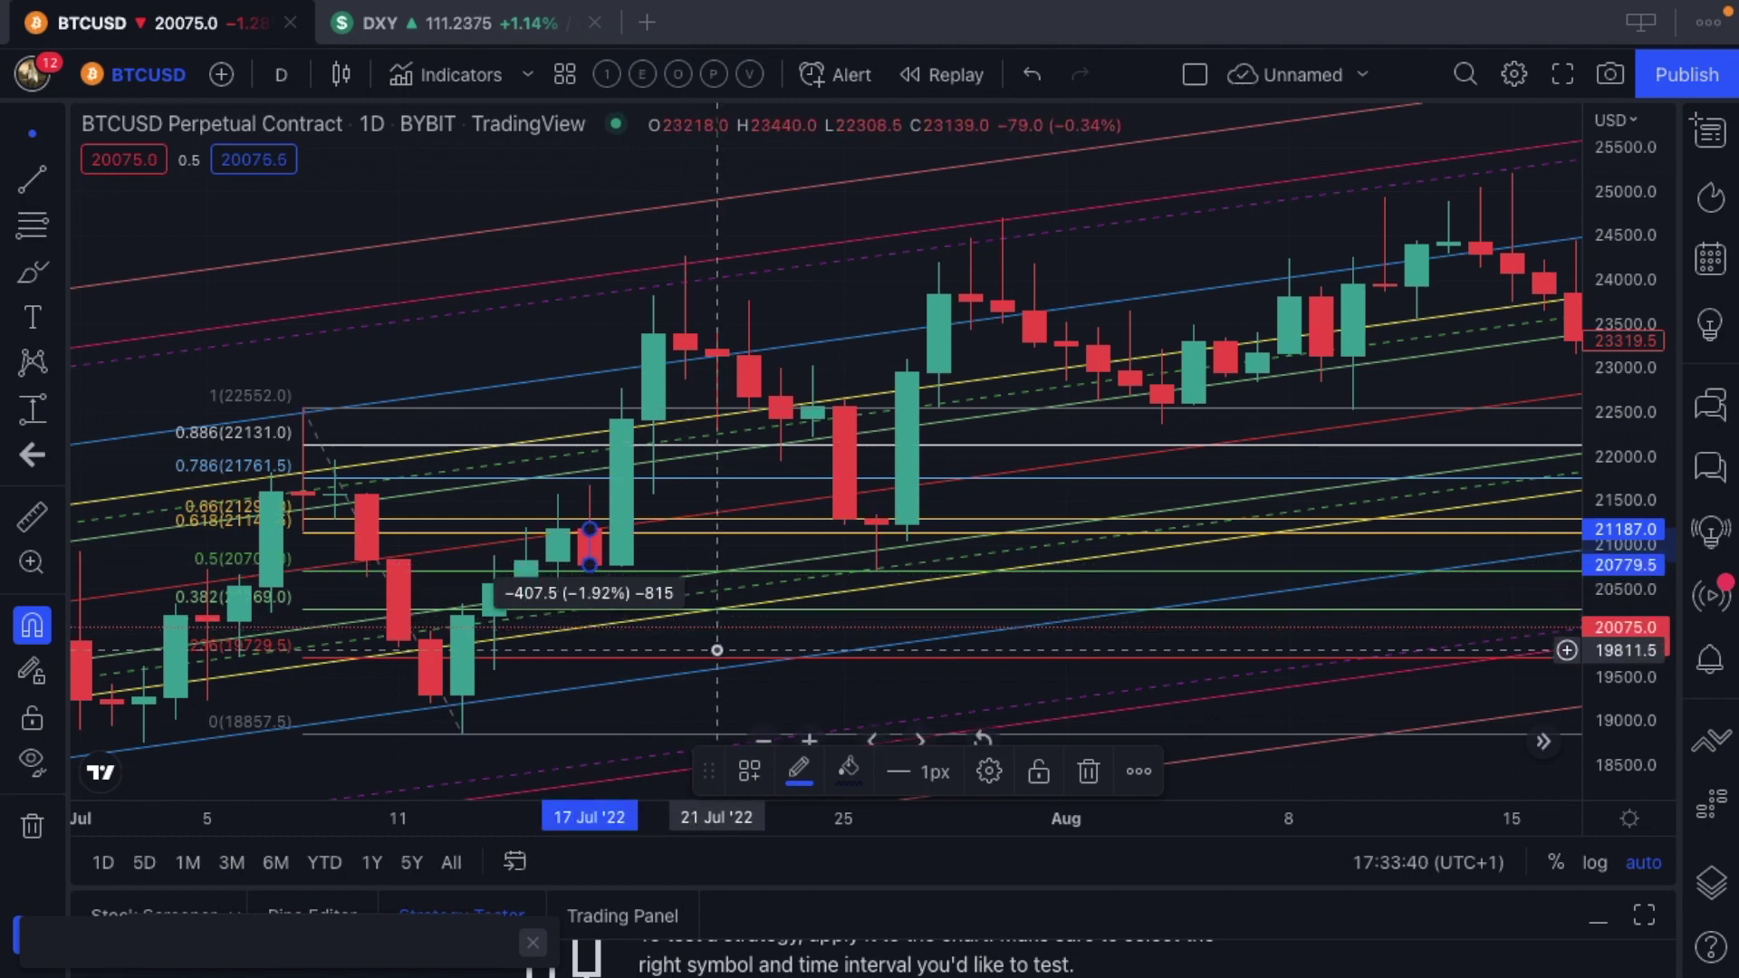
{"action": "left_click", "coordinate": [717, 650]}
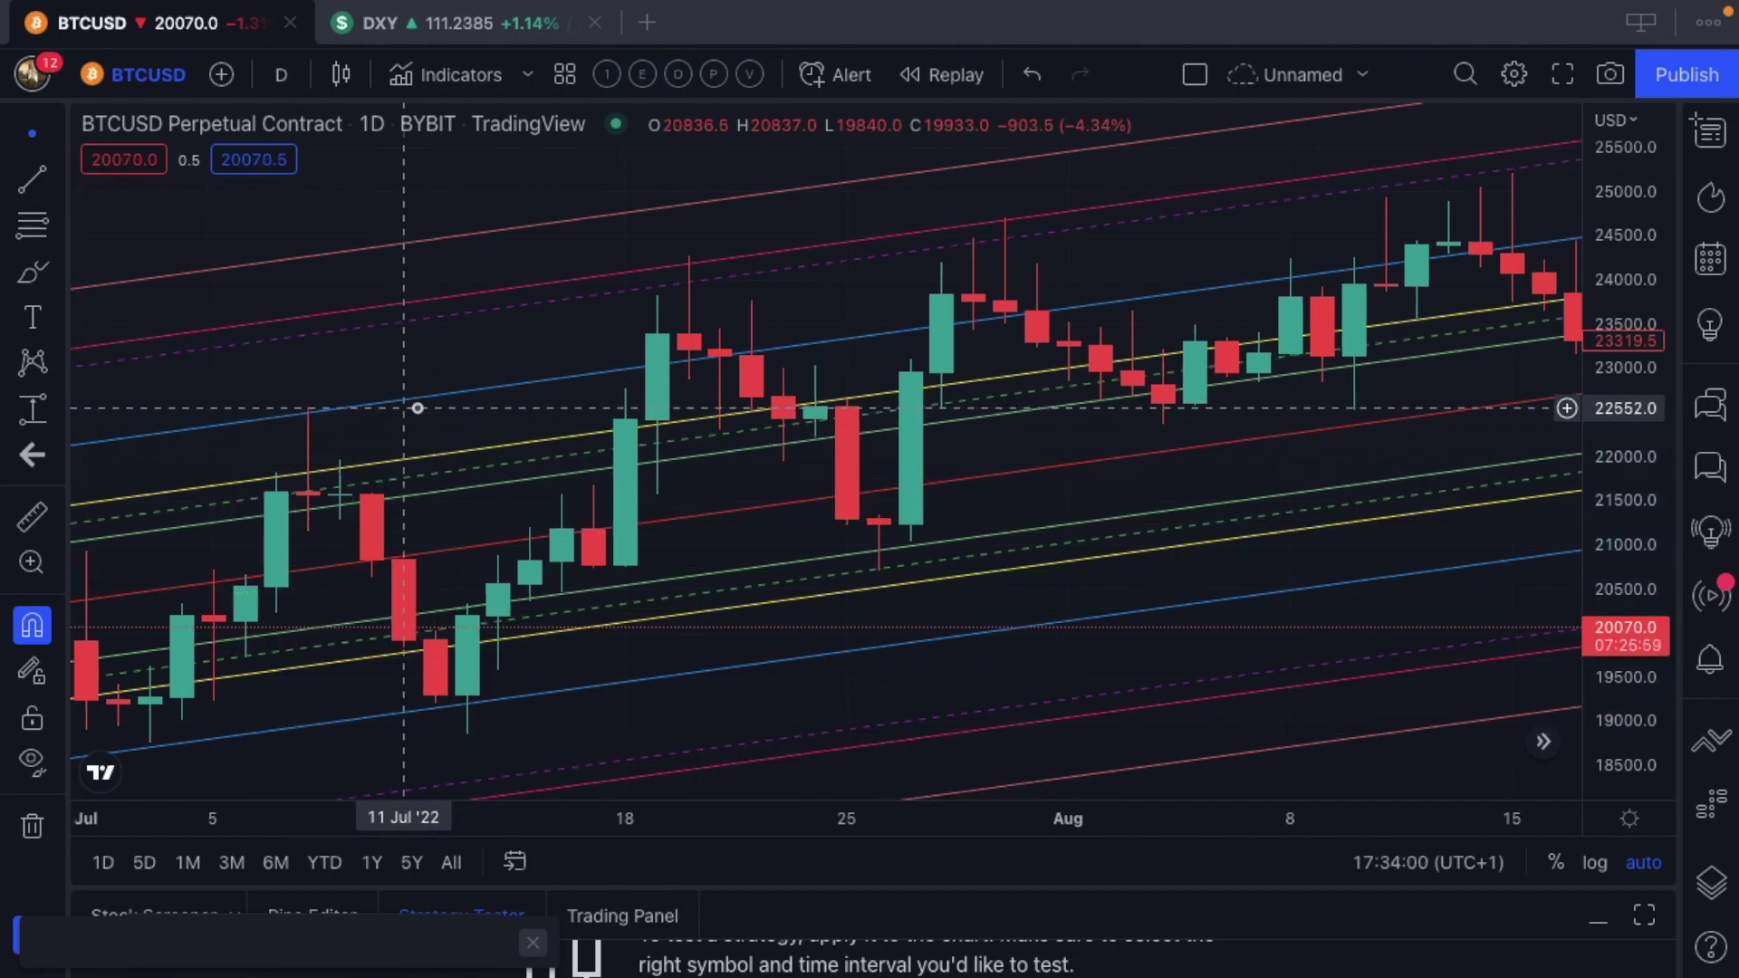
Add an Anchored VWAP starting at the 18 June 2022 low candle
{"action": "scroll", "coordinate": [416, 407], "scroll_direction": "down", "scroll_amount": 5}
{"action": "scroll", "coordinate": [417, 407], "scroll_direction": "up", "scroll_amount": 4}
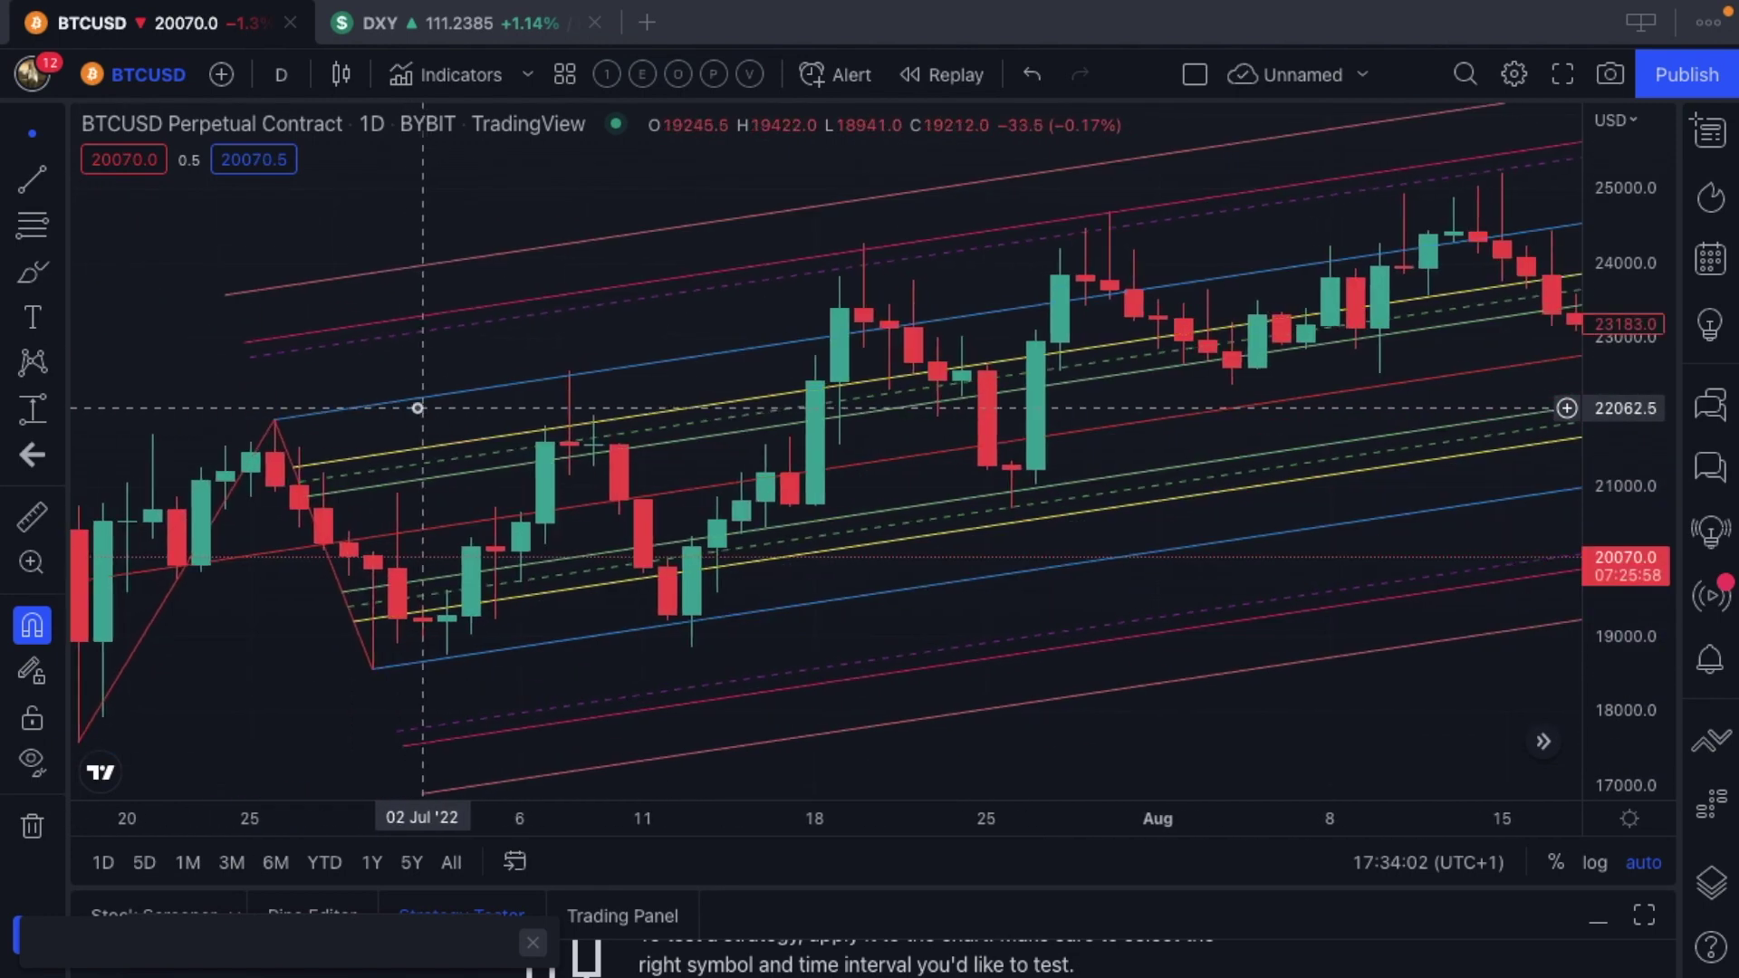
{"action": "left_click", "coordinate": [62, 225]}
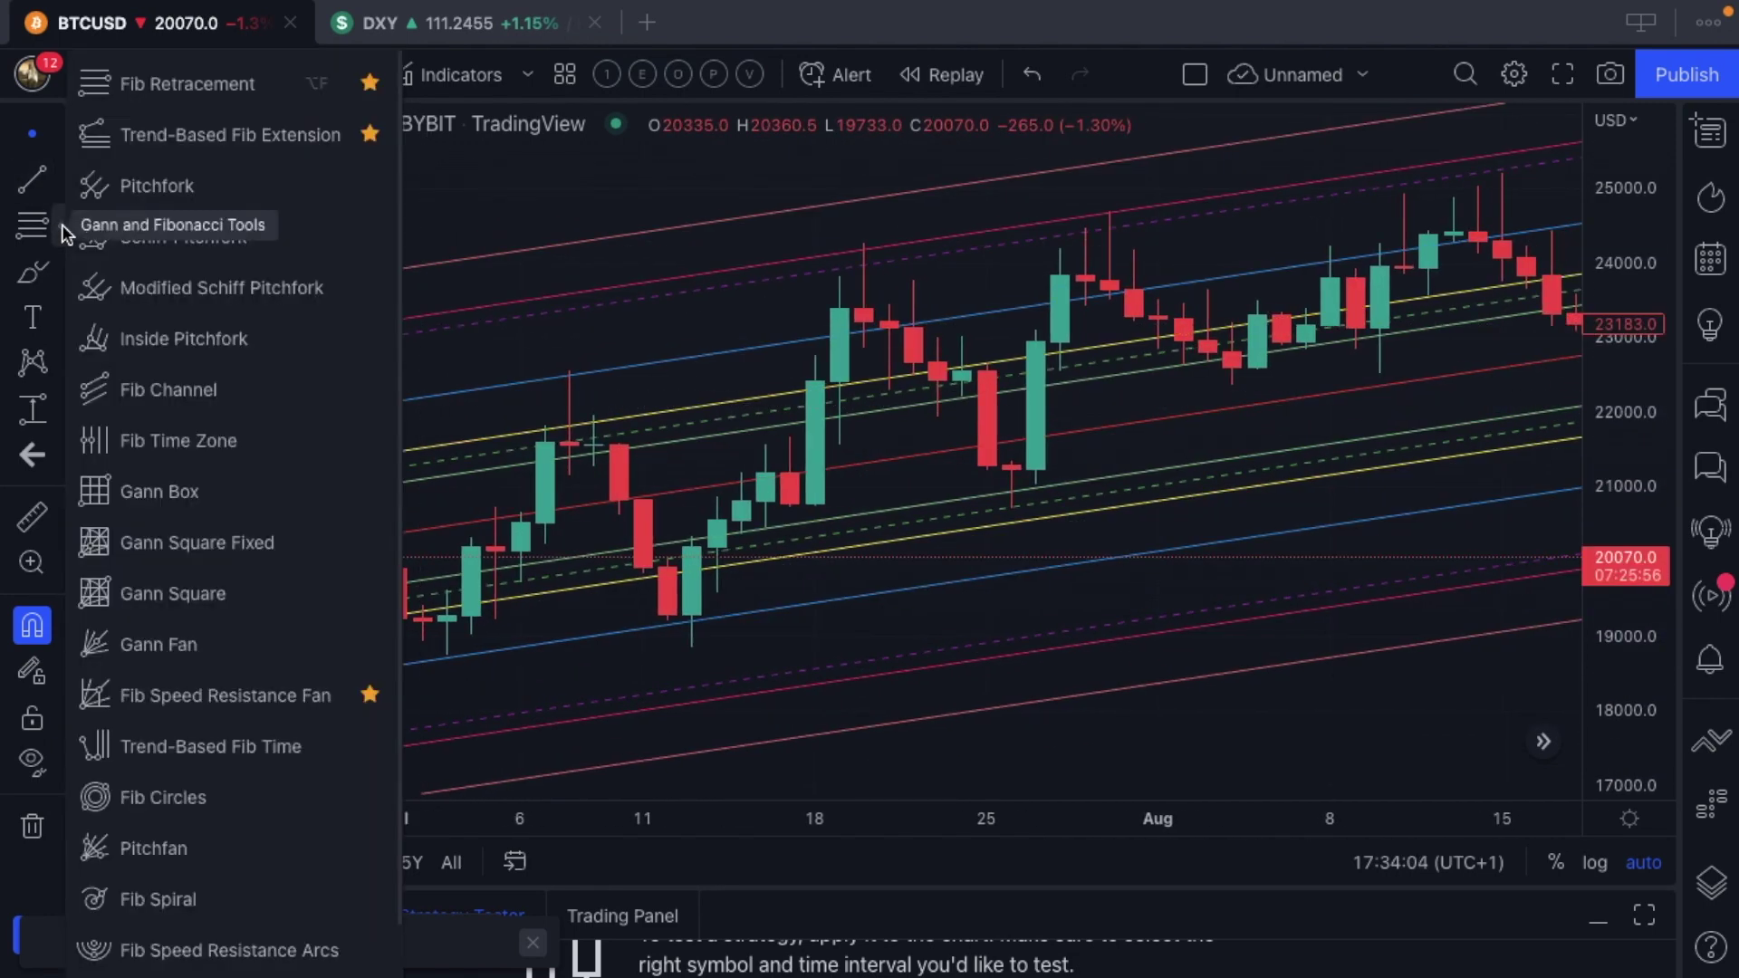
{"action": "left_click", "coordinate": [57, 187]}
{"action": "left_click", "coordinate": [57, 187]}
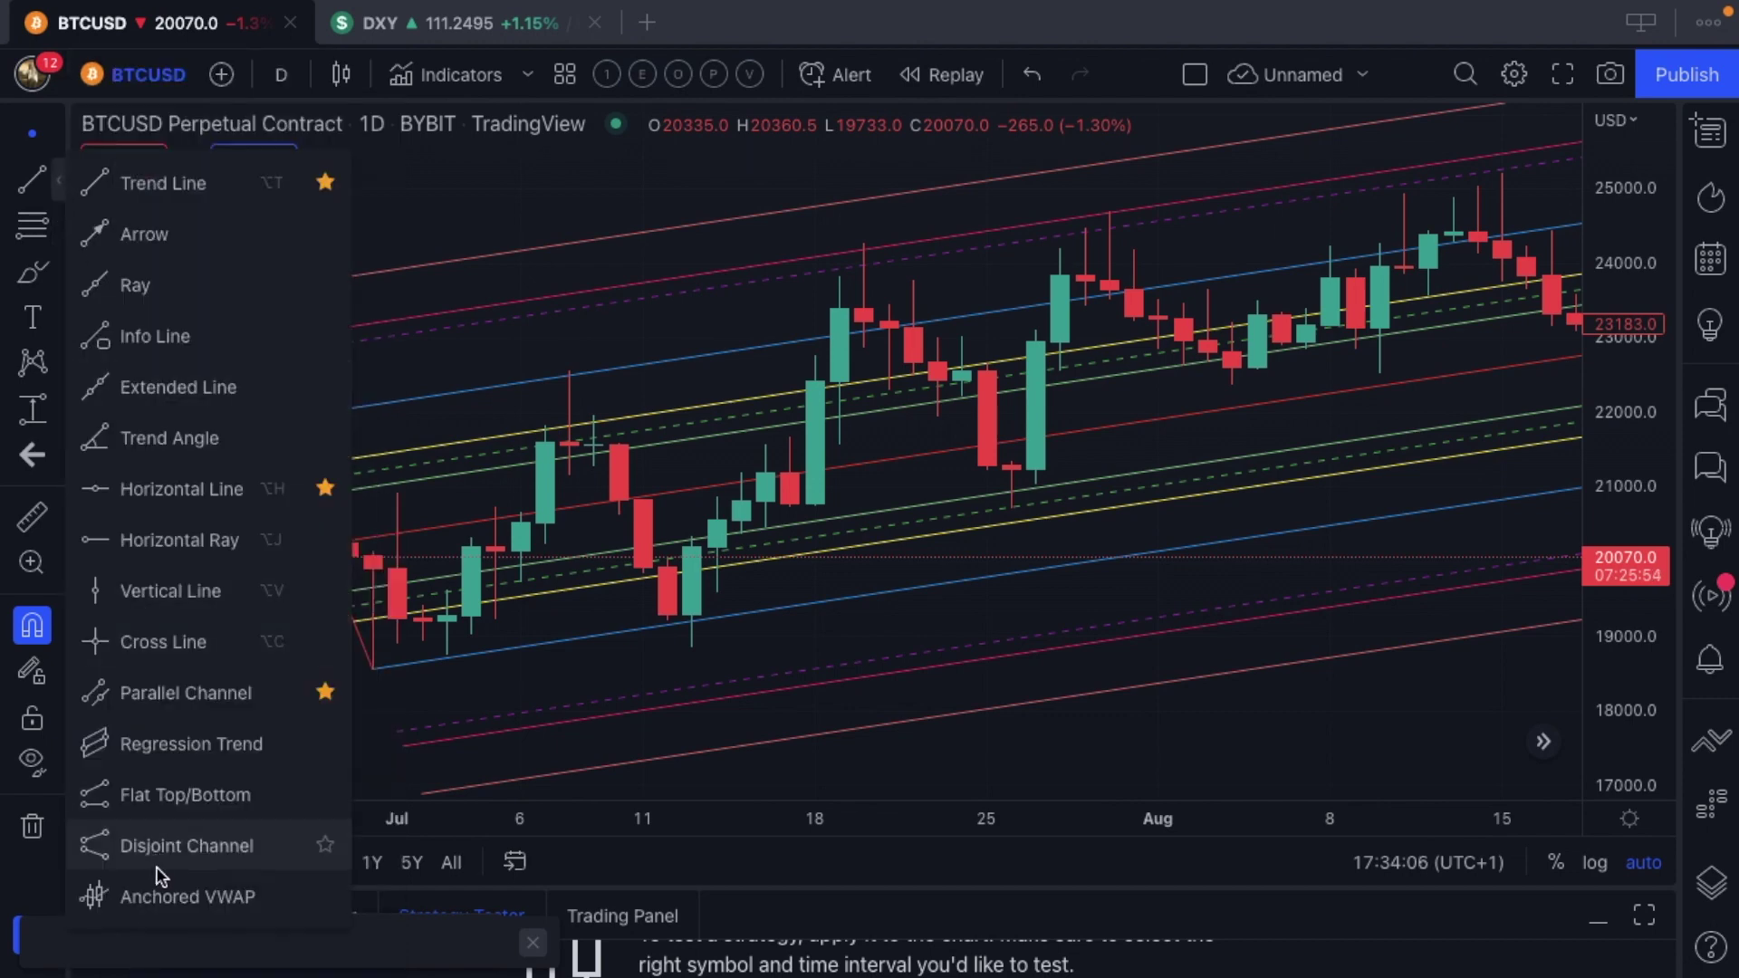
{"action": "left_click", "coordinate": [156, 892]}
{"action": "scroll", "coordinate": [251, 793], "scroll_direction": "down", "scroll_amount": 2}
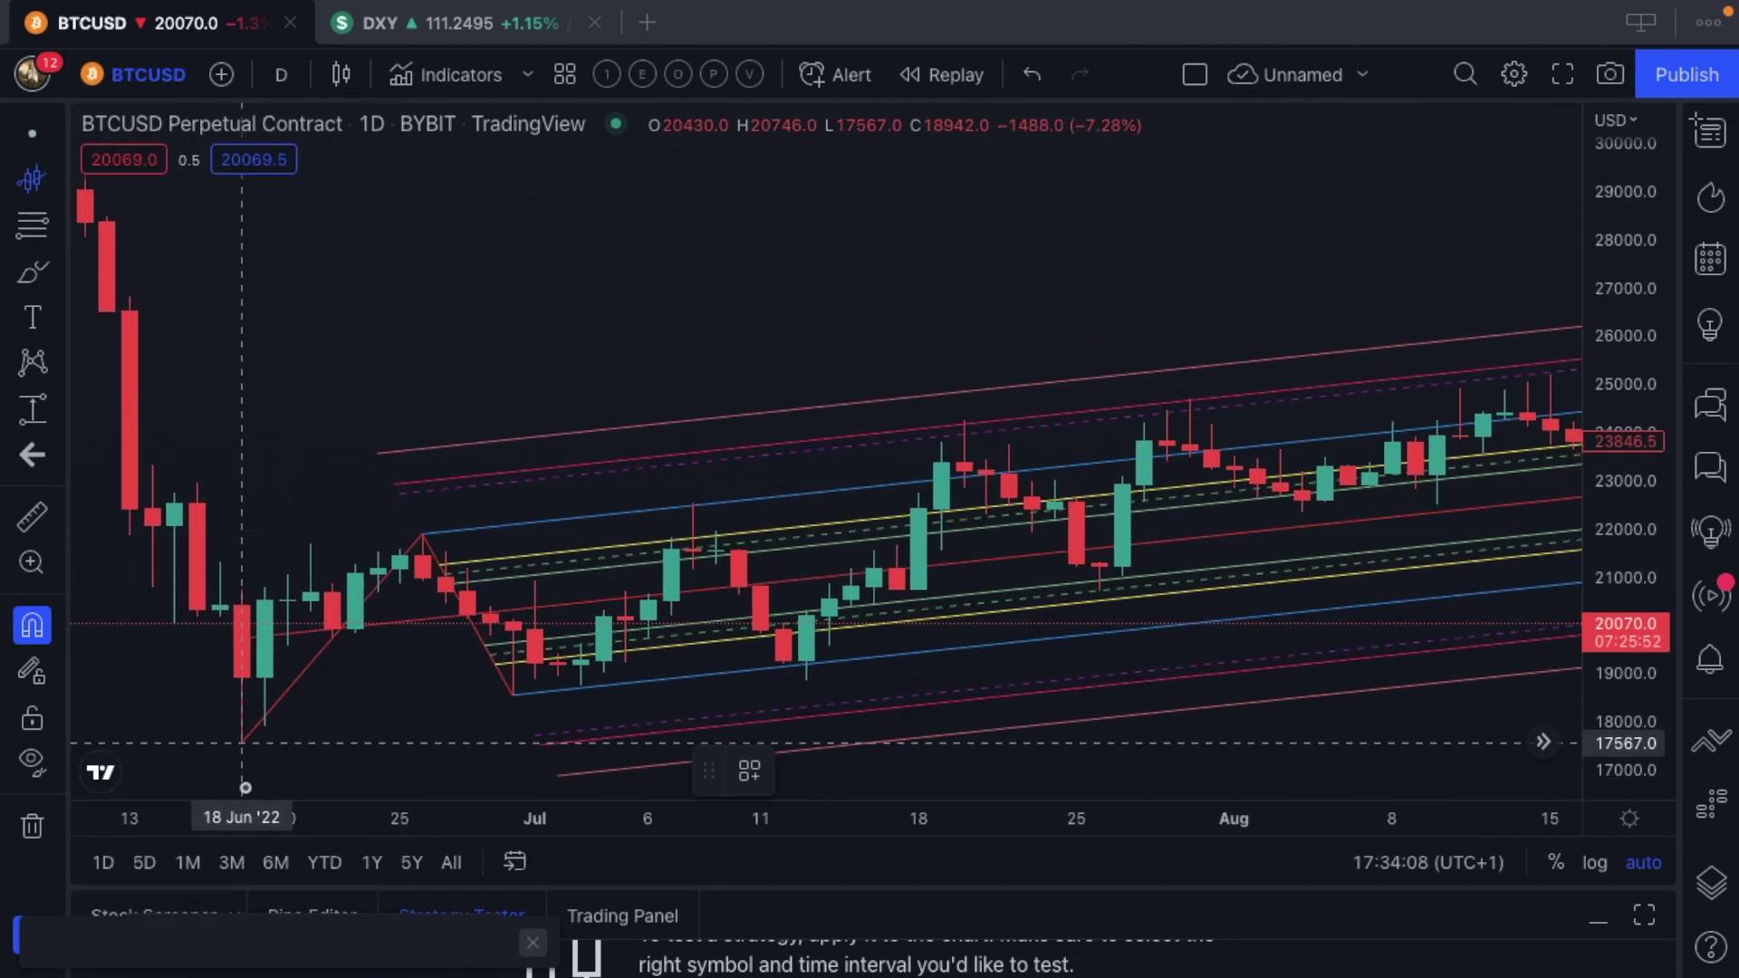
{"action": "left_click", "coordinate": [244, 757]}
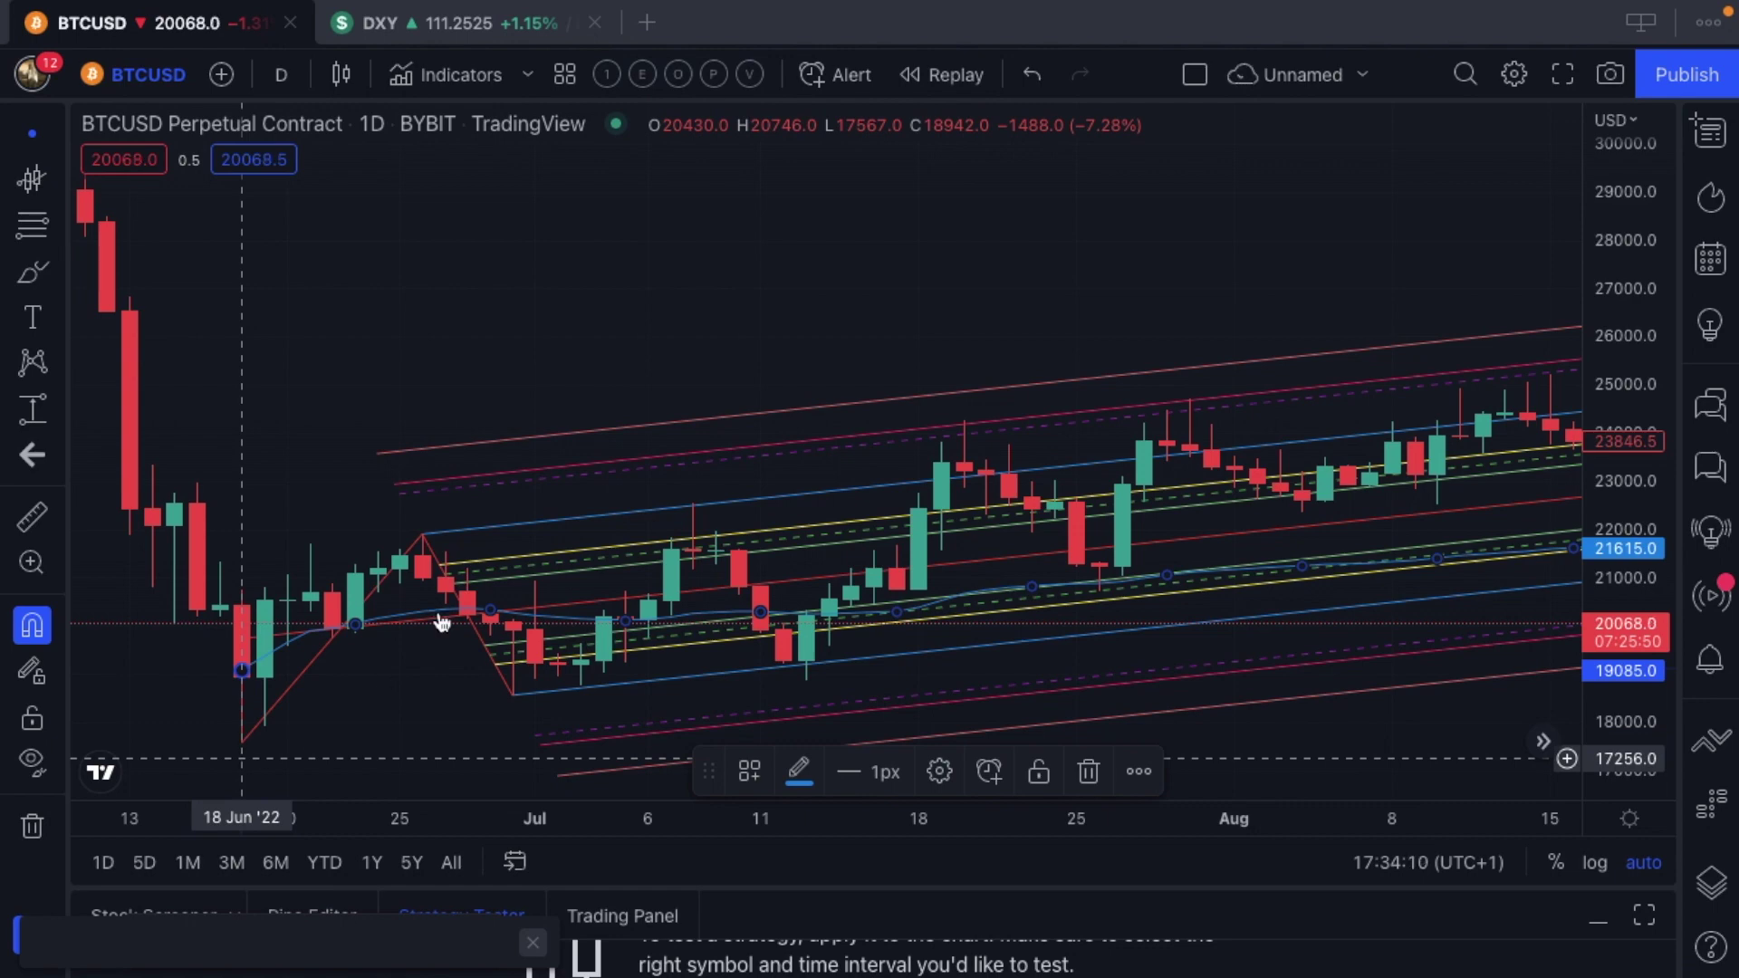
Draw a Fib Retracement from the 13 July 2022 low at 18857.5 to the 20 July high at 24269
{"action": "scroll", "coordinate": [441, 622], "scroll_direction": "up", "scroll_amount": 3}
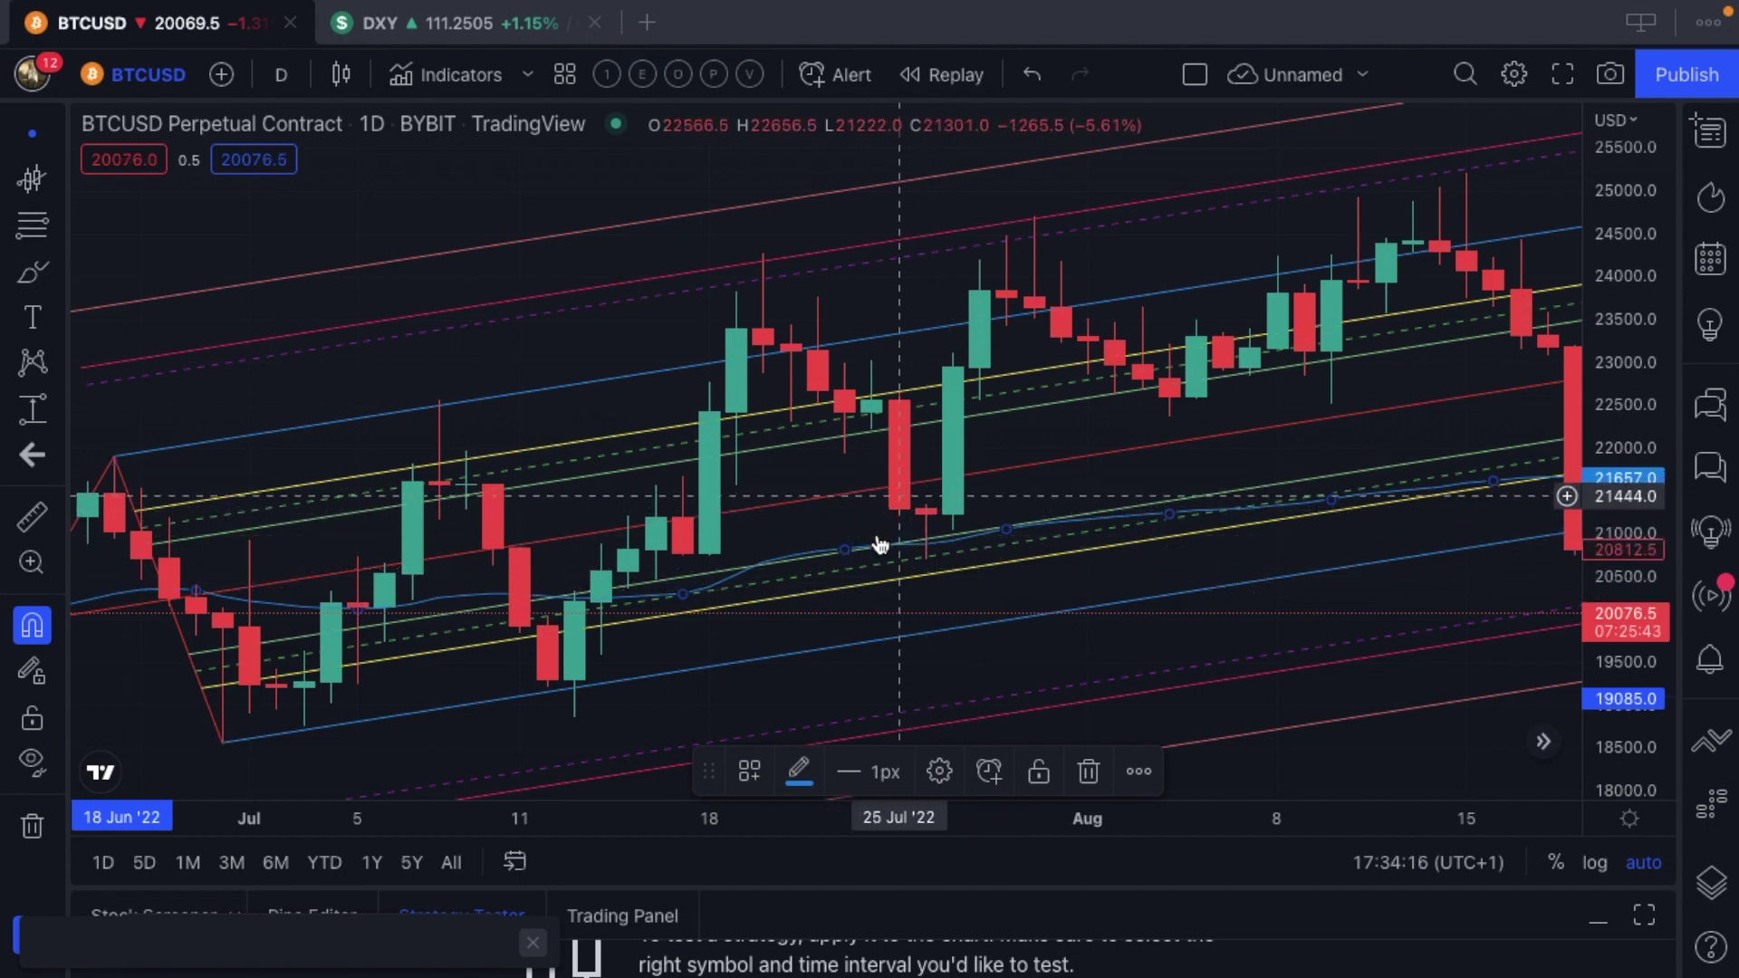
{"action": "scroll", "coordinate": [1076, 512], "scroll_direction": "right", "scroll_amount": 2}
{"action": "scroll", "coordinate": [1076, 512], "scroll_direction": "up", "scroll_amount": 1}
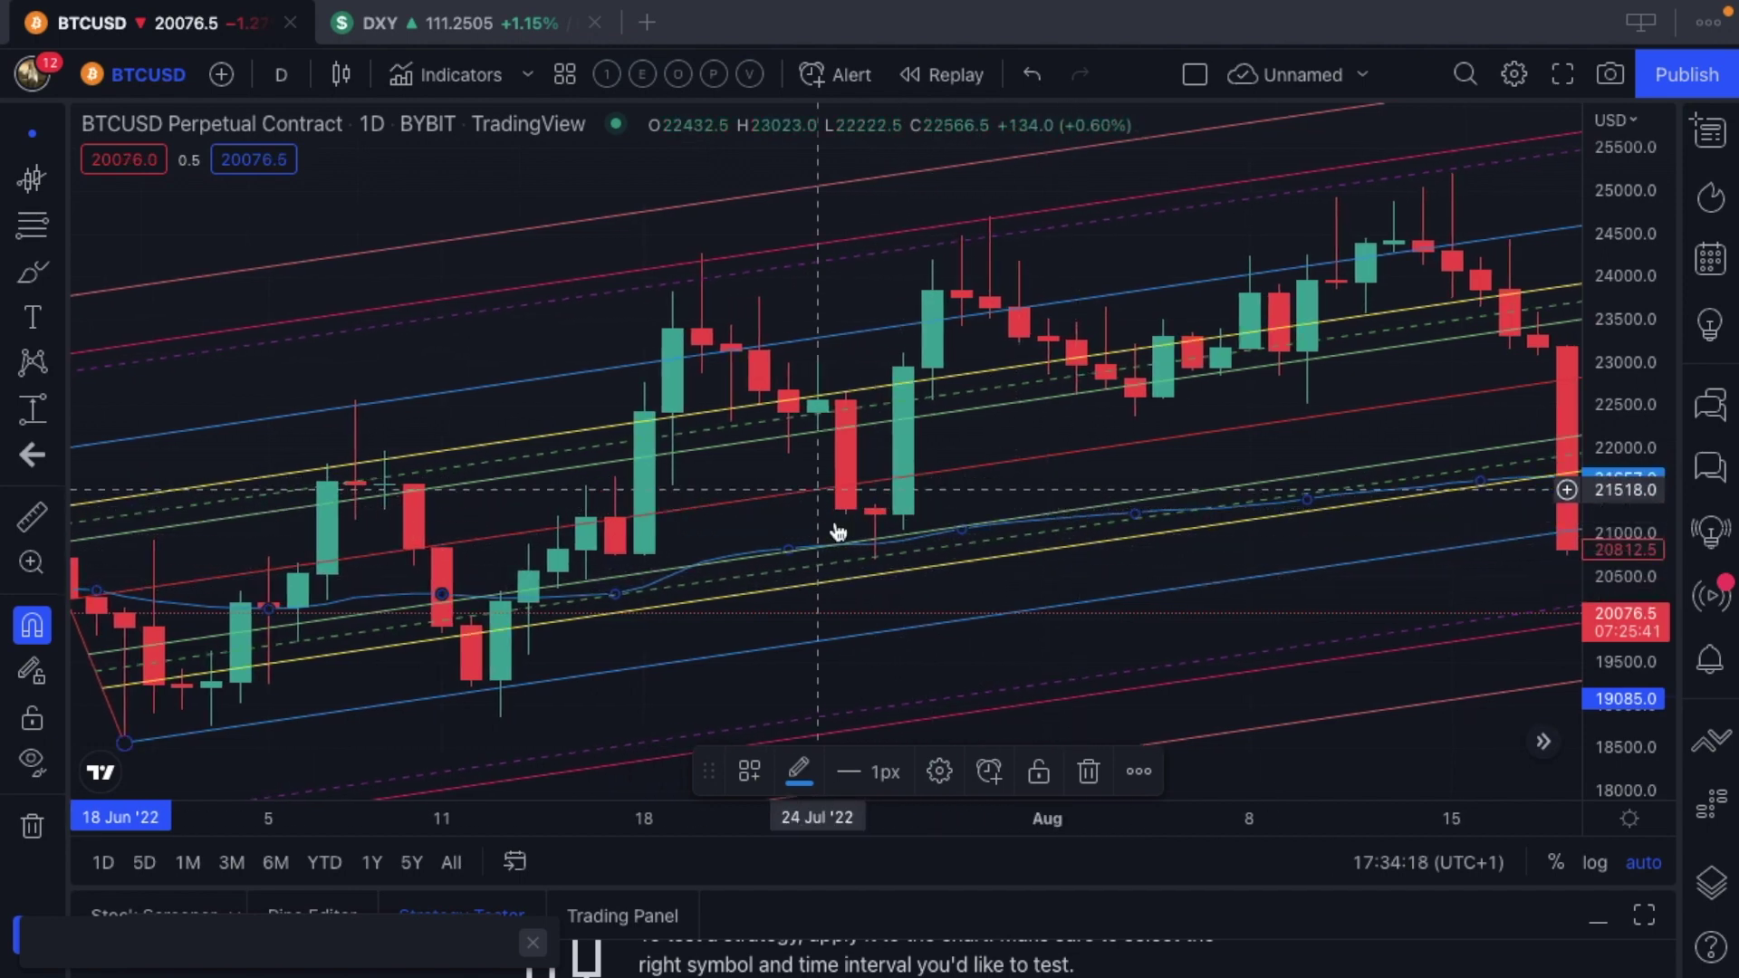
{"action": "left_click", "coordinate": [42, 235]}
{"action": "left_click", "coordinate": [496, 724]}
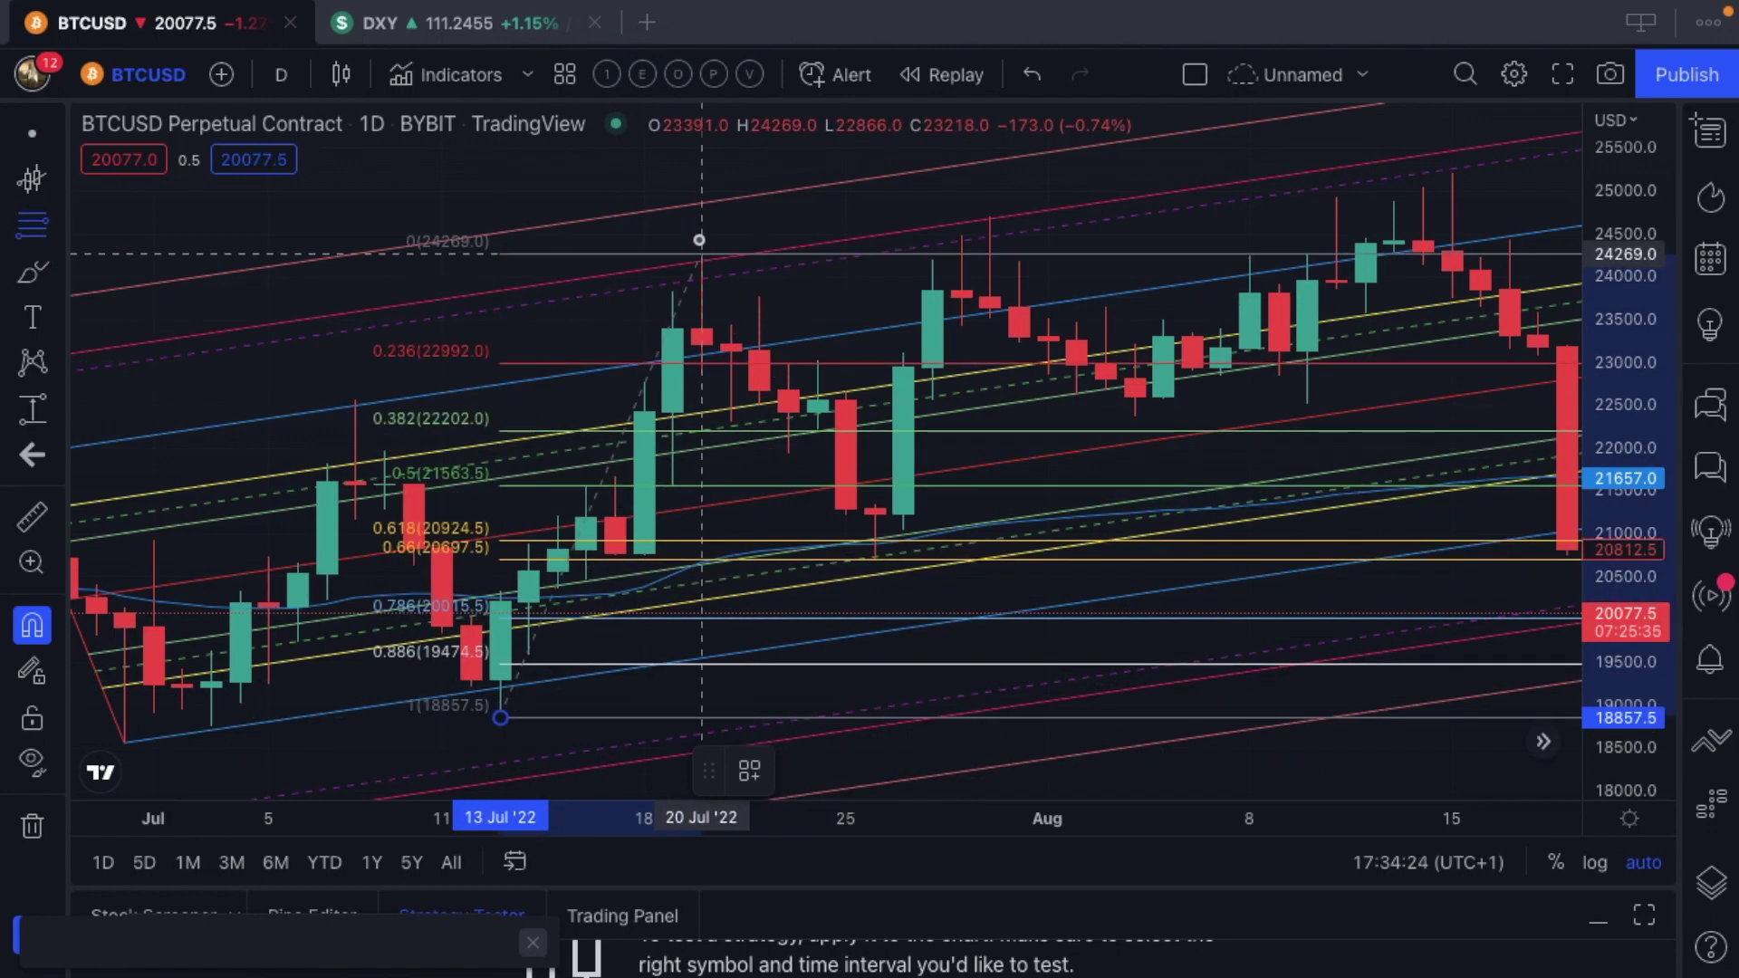
{"action": "left_click", "coordinate": [699, 240]}
Examine the 26 July low against the 0.618 and 0.66 retracement levels, the anchored VWAP and the pitchfork's inner lines
{"action": "scroll", "coordinate": [796, 404], "scroll_direction": "up", "scroll_amount": 3}
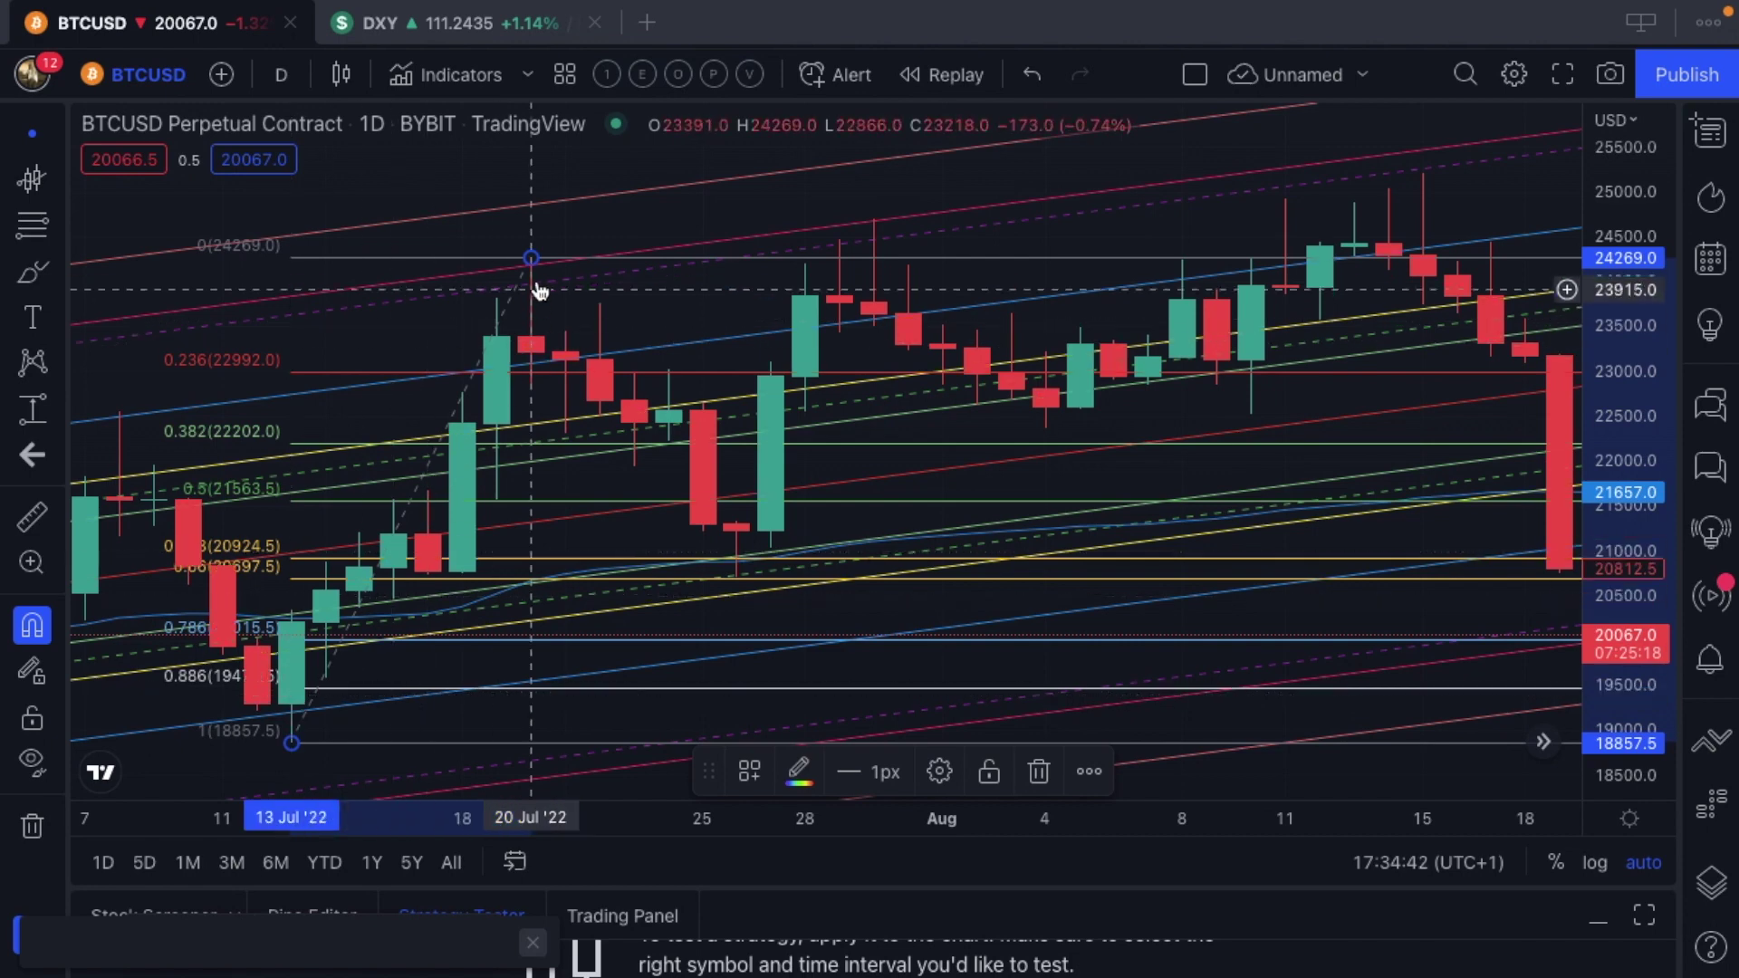
{"action": "scroll", "coordinate": [790, 622], "scroll_direction": "up", "scroll_amount": 3}
{"action": "right_click", "coordinate": [790, 618]}
{"action": "left_click", "coordinate": [519, 691]}
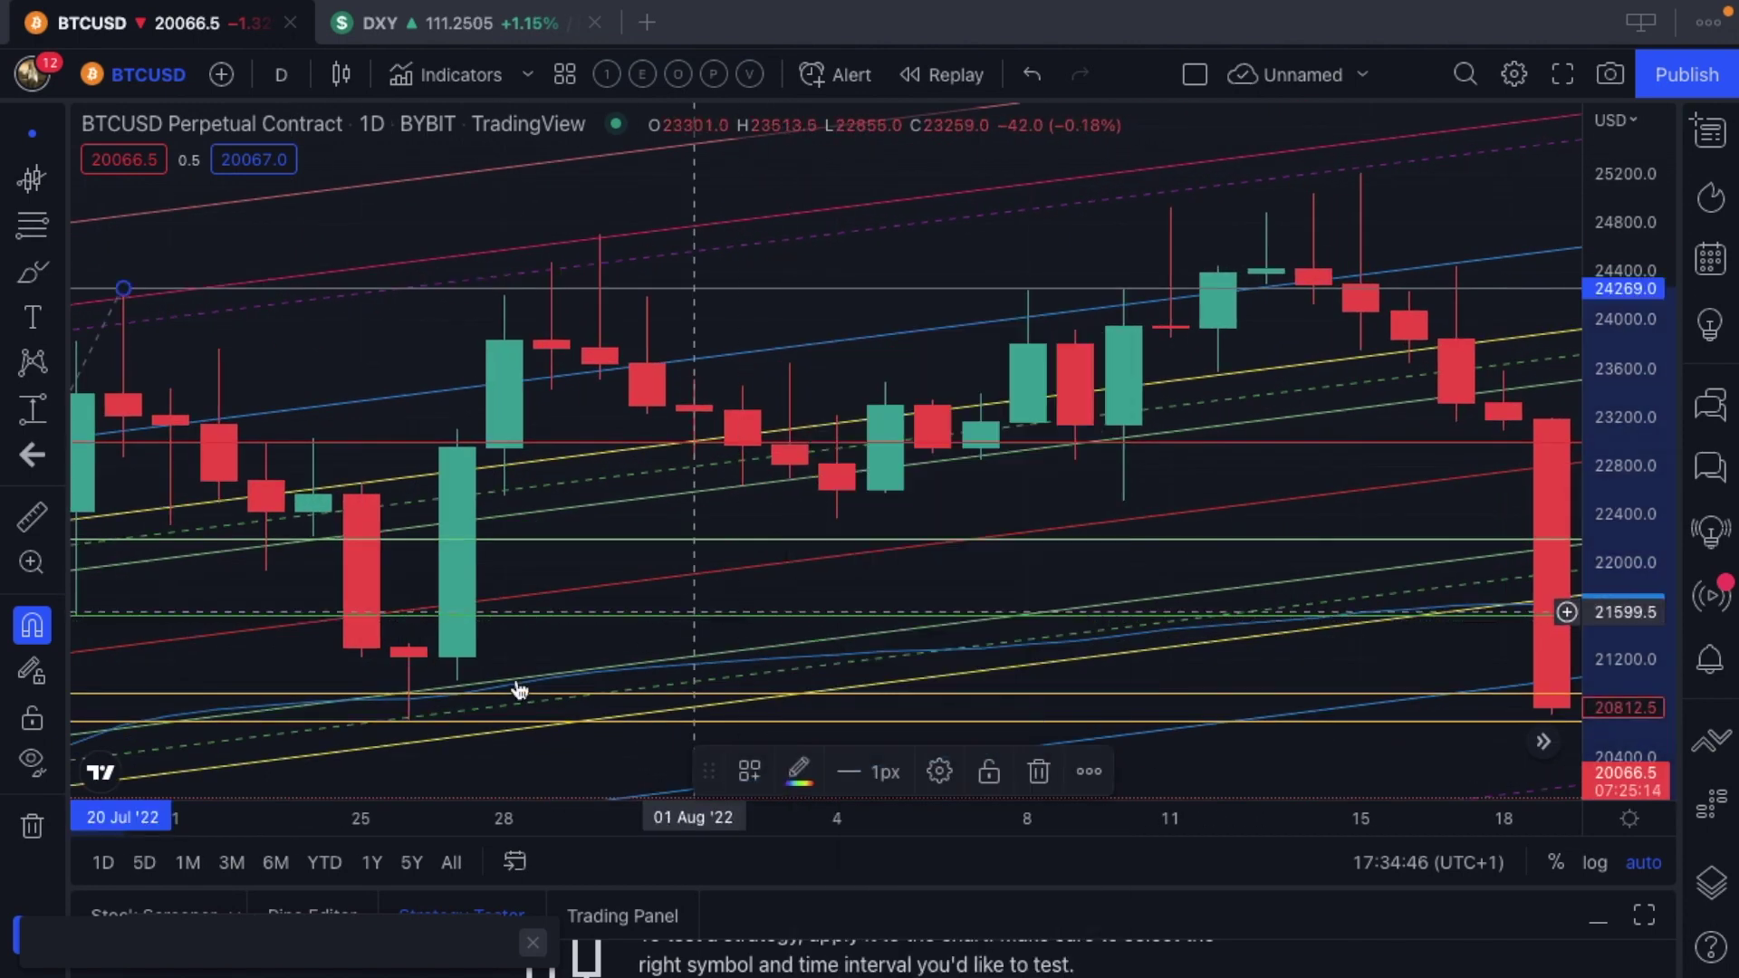
{"action": "scroll", "coordinate": [445, 720], "scroll_direction": "left", "scroll_amount": 2}
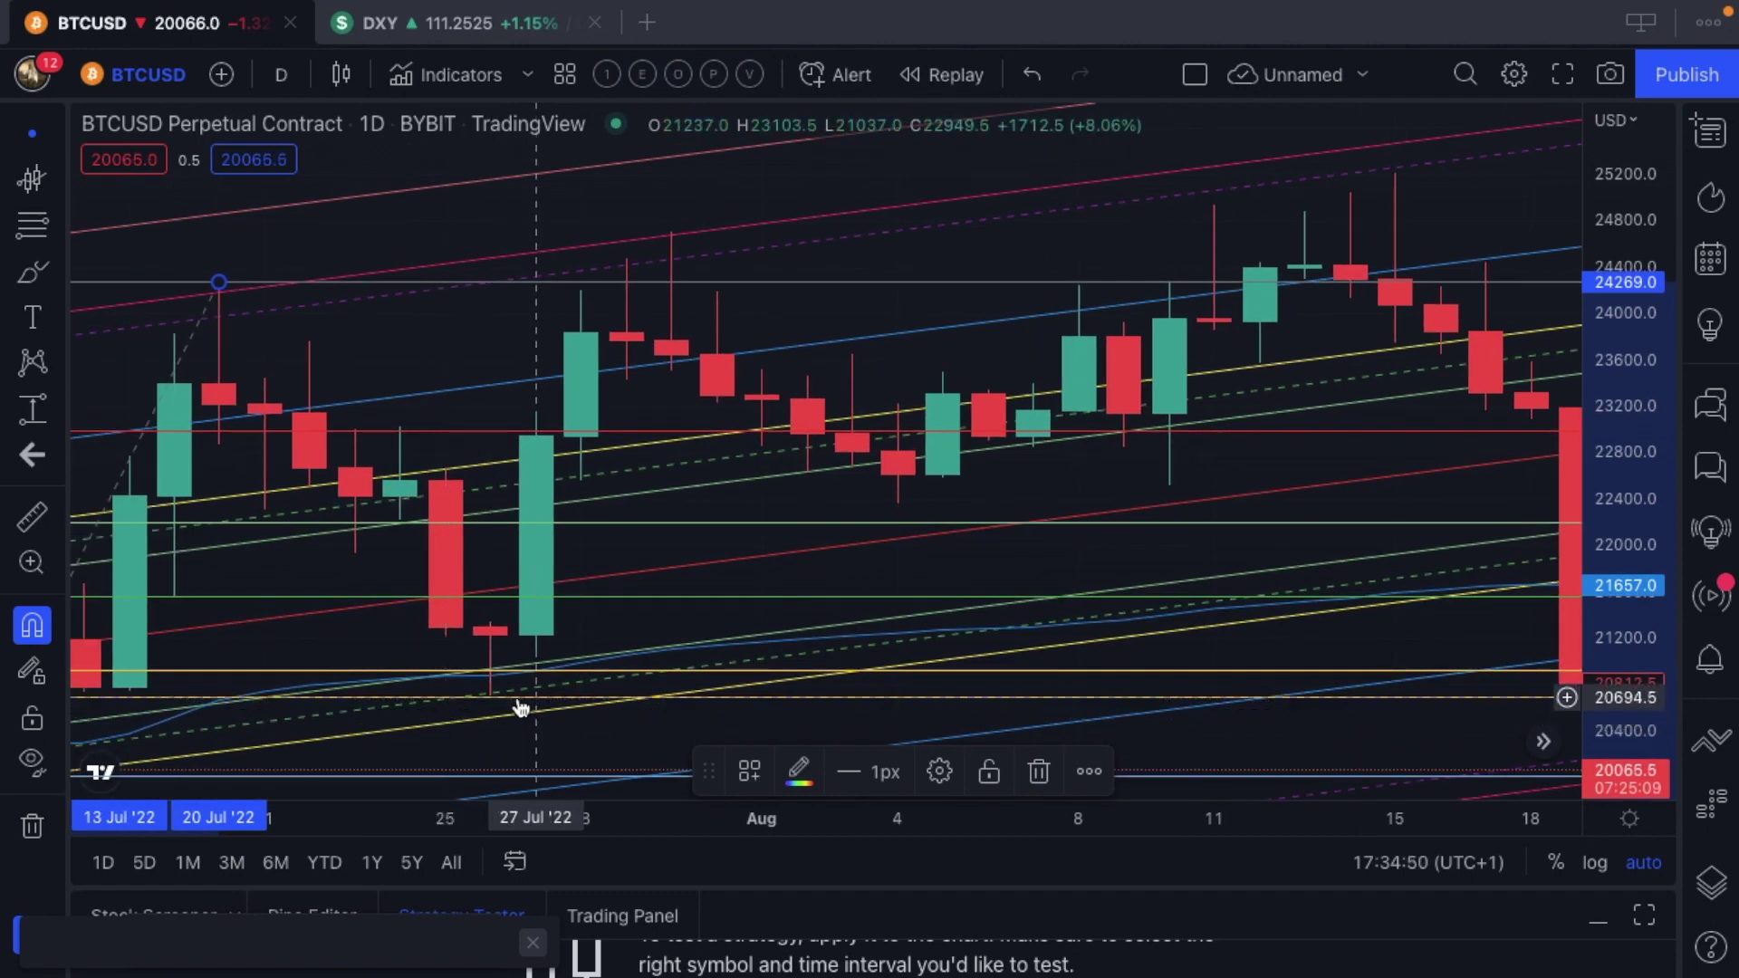
{"action": "scroll", "coordinate": [517, 703], "scroll_direction": "down", "scroll_amount": 3}
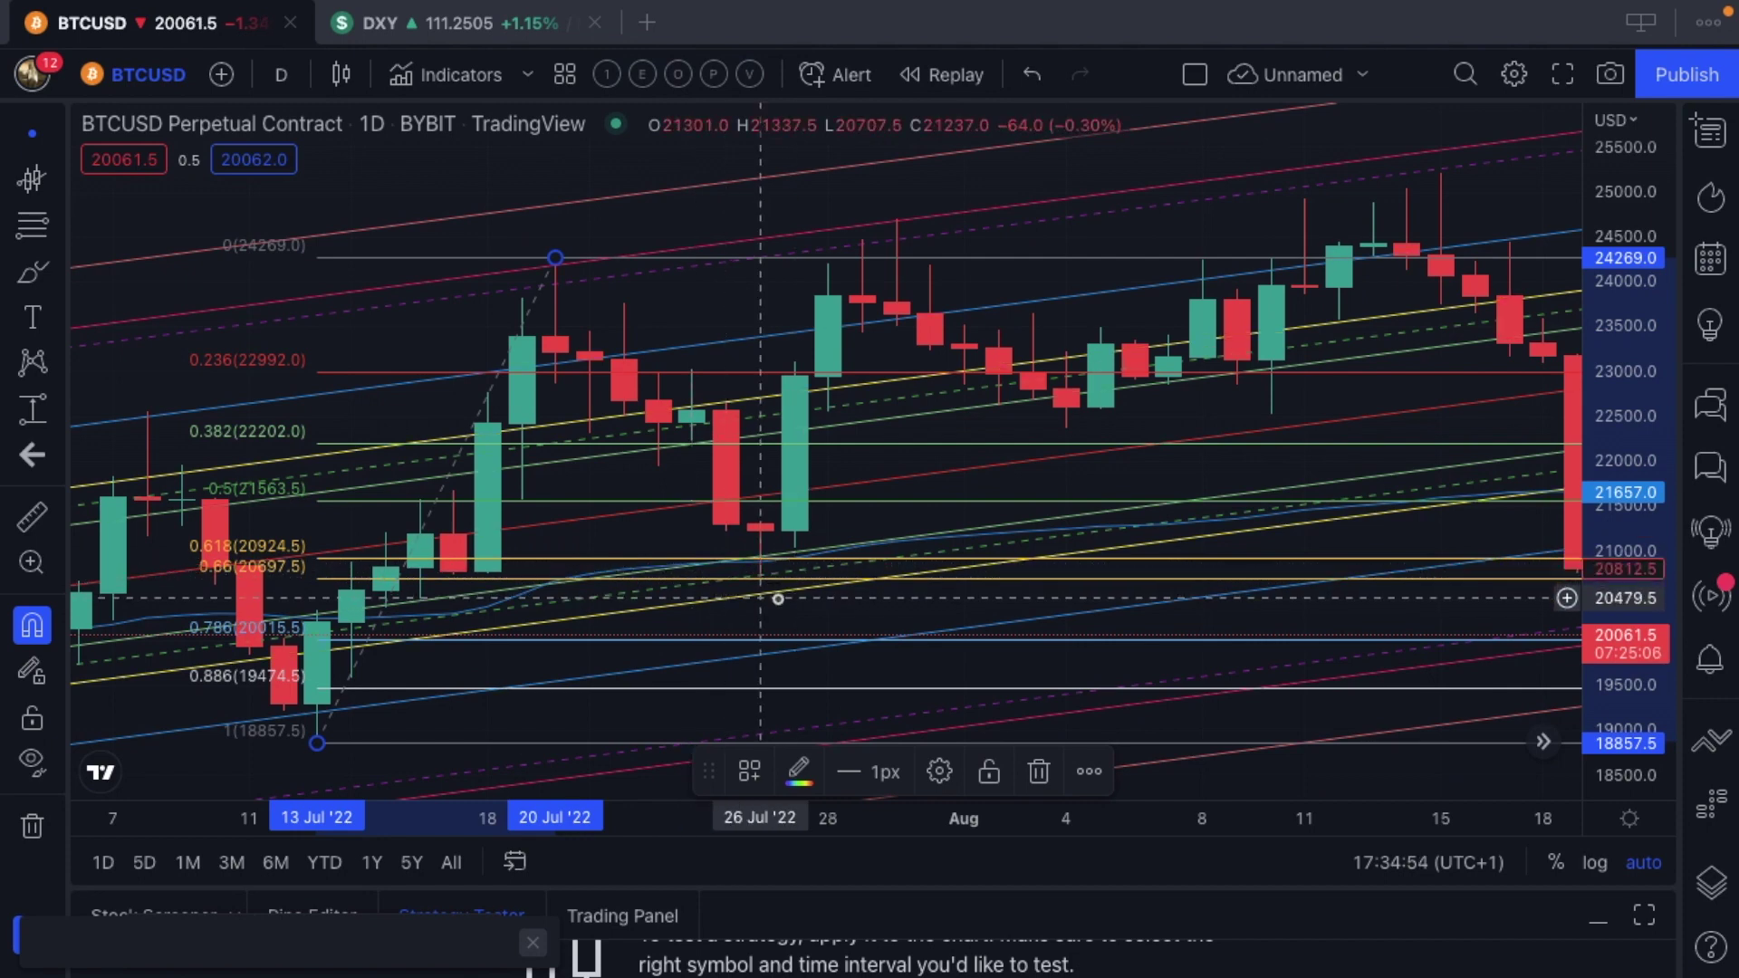
{"action": "left_click_drag", "start_coordinate": [778, 599], "coordinate": [879, 567]}
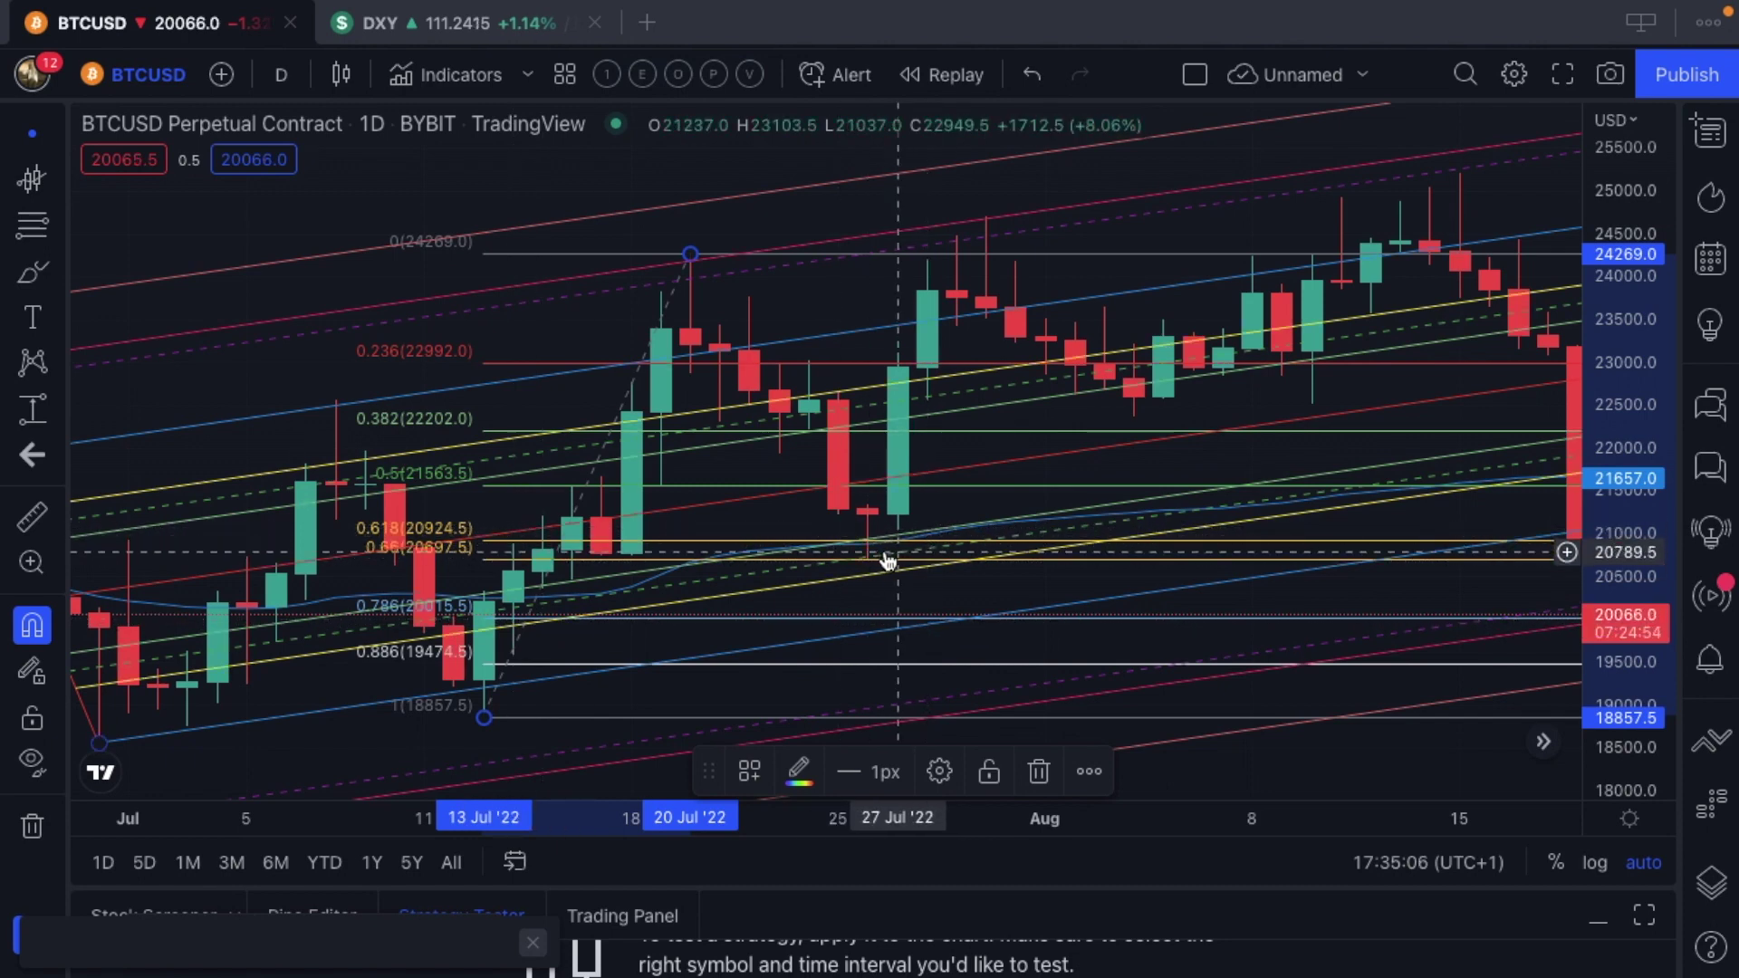
Measure the rise from the 26 July low at 20707.5 to the 30 July high with a Price Range, and remove it
{"action": "left_click", "coordinate": [36, 412]}
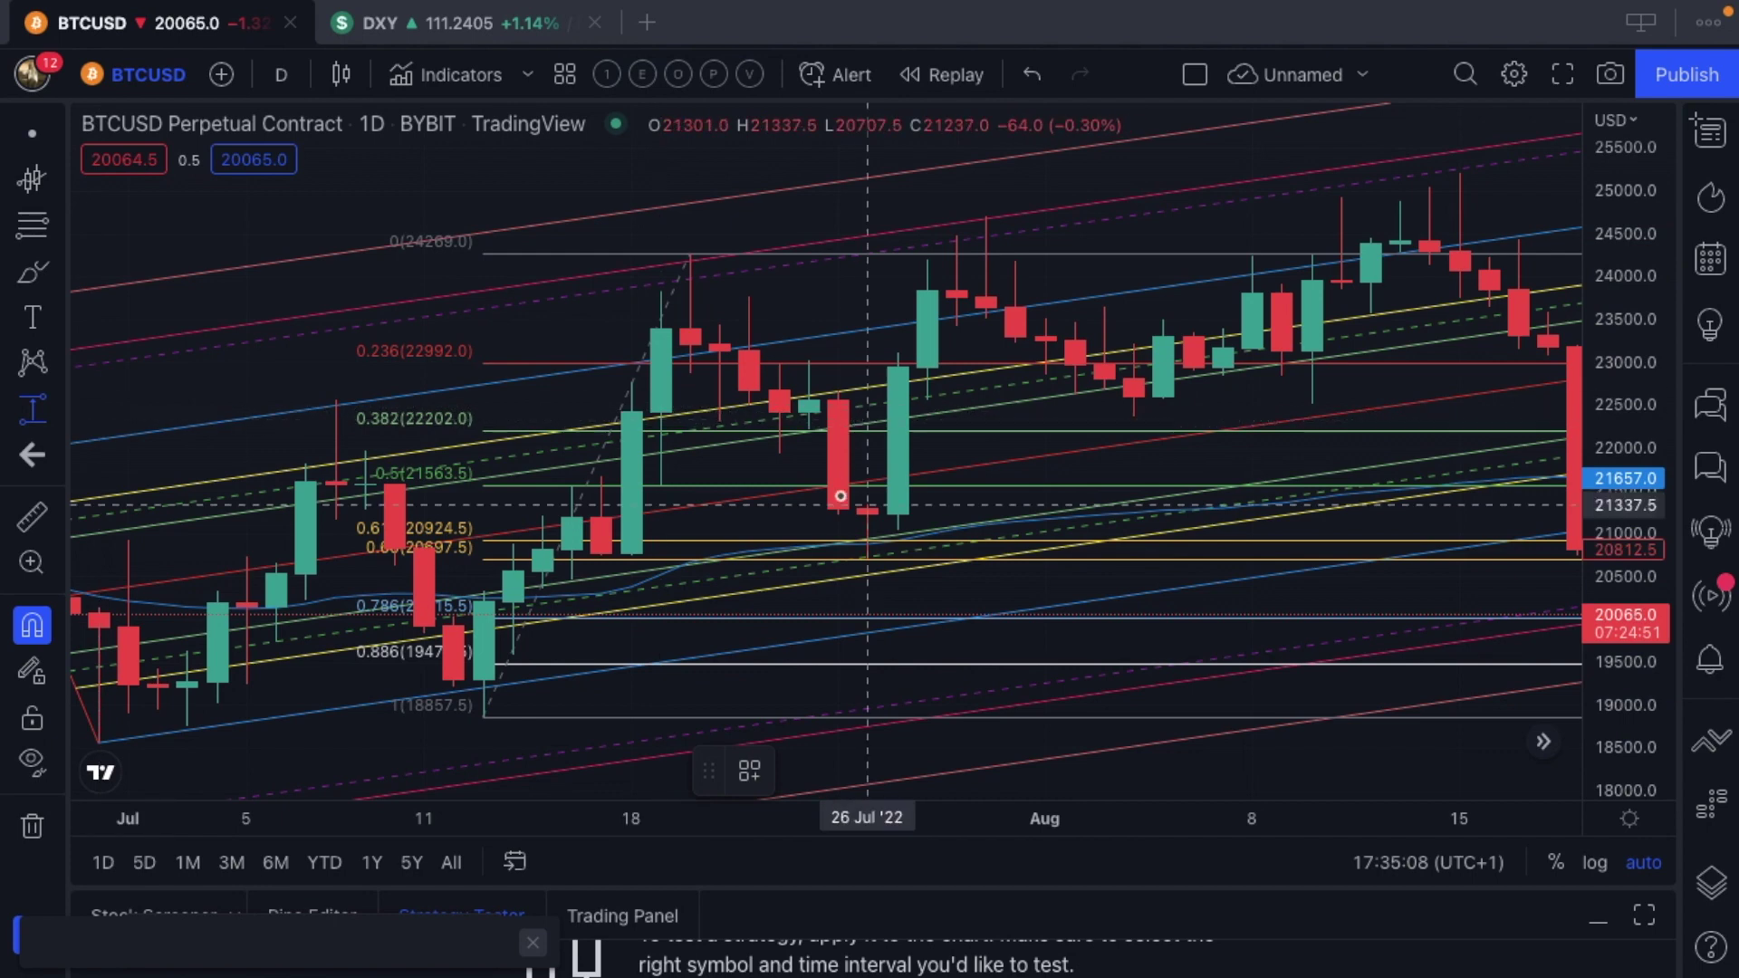
{"action": "left_click", "coordinate": [869, 541]}
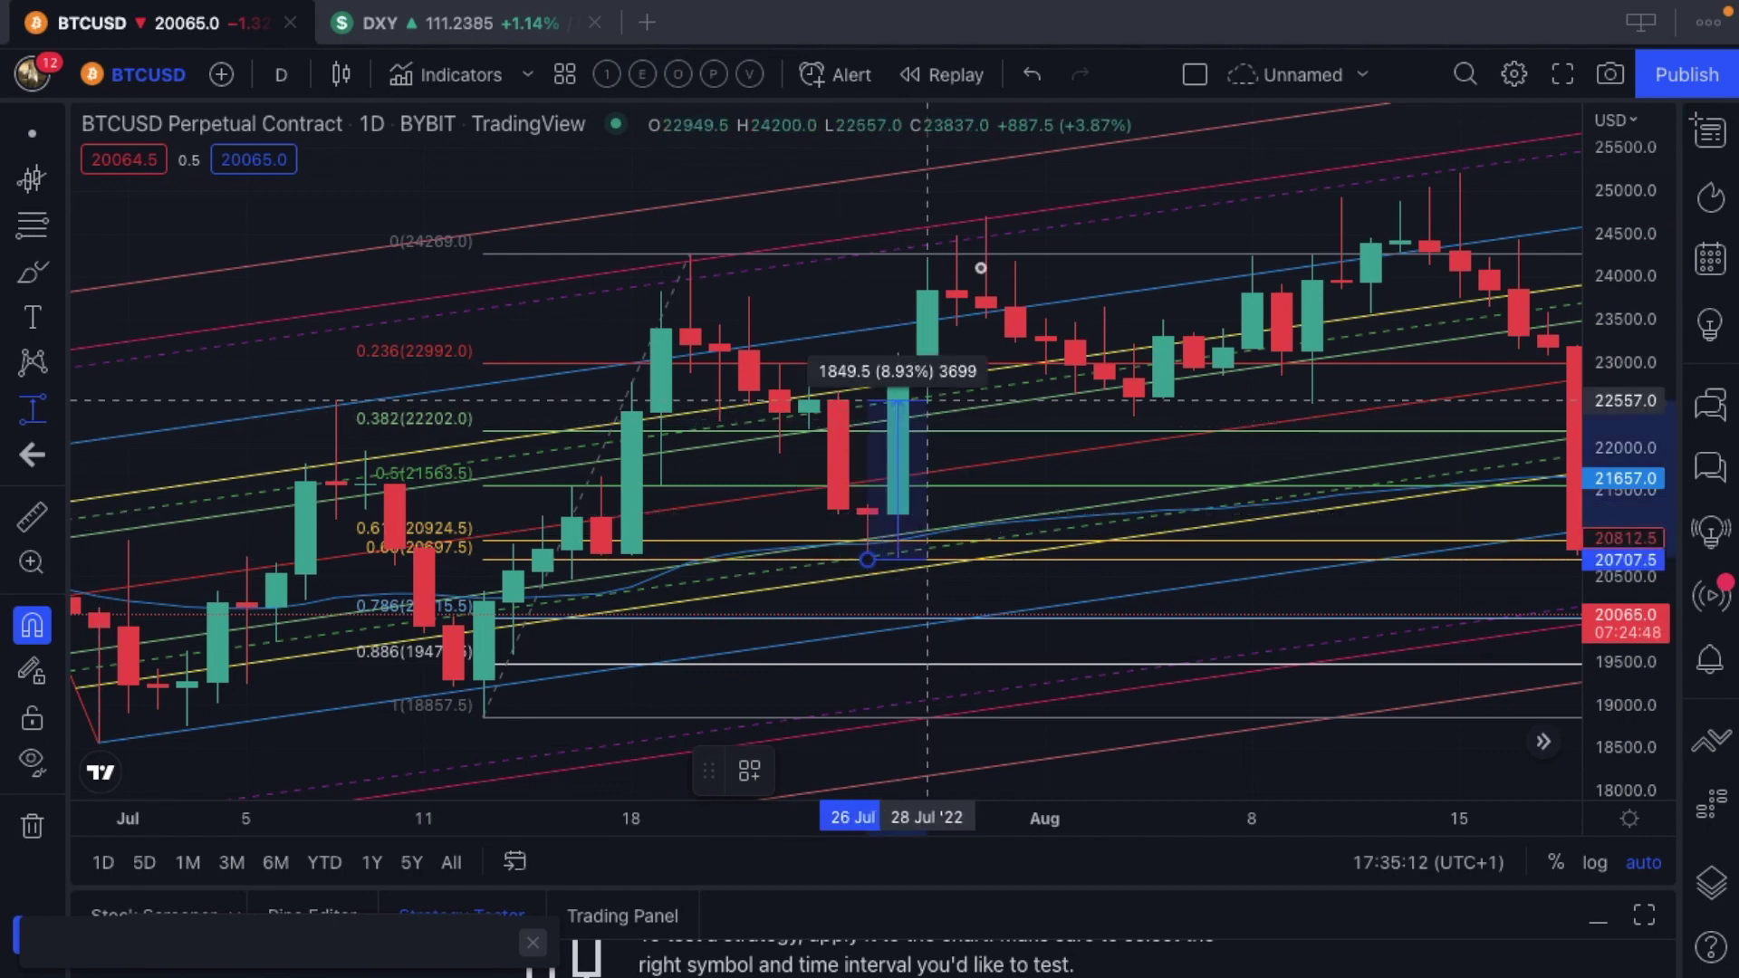
{"action": "left_click", "coordinate": [988, 217]}
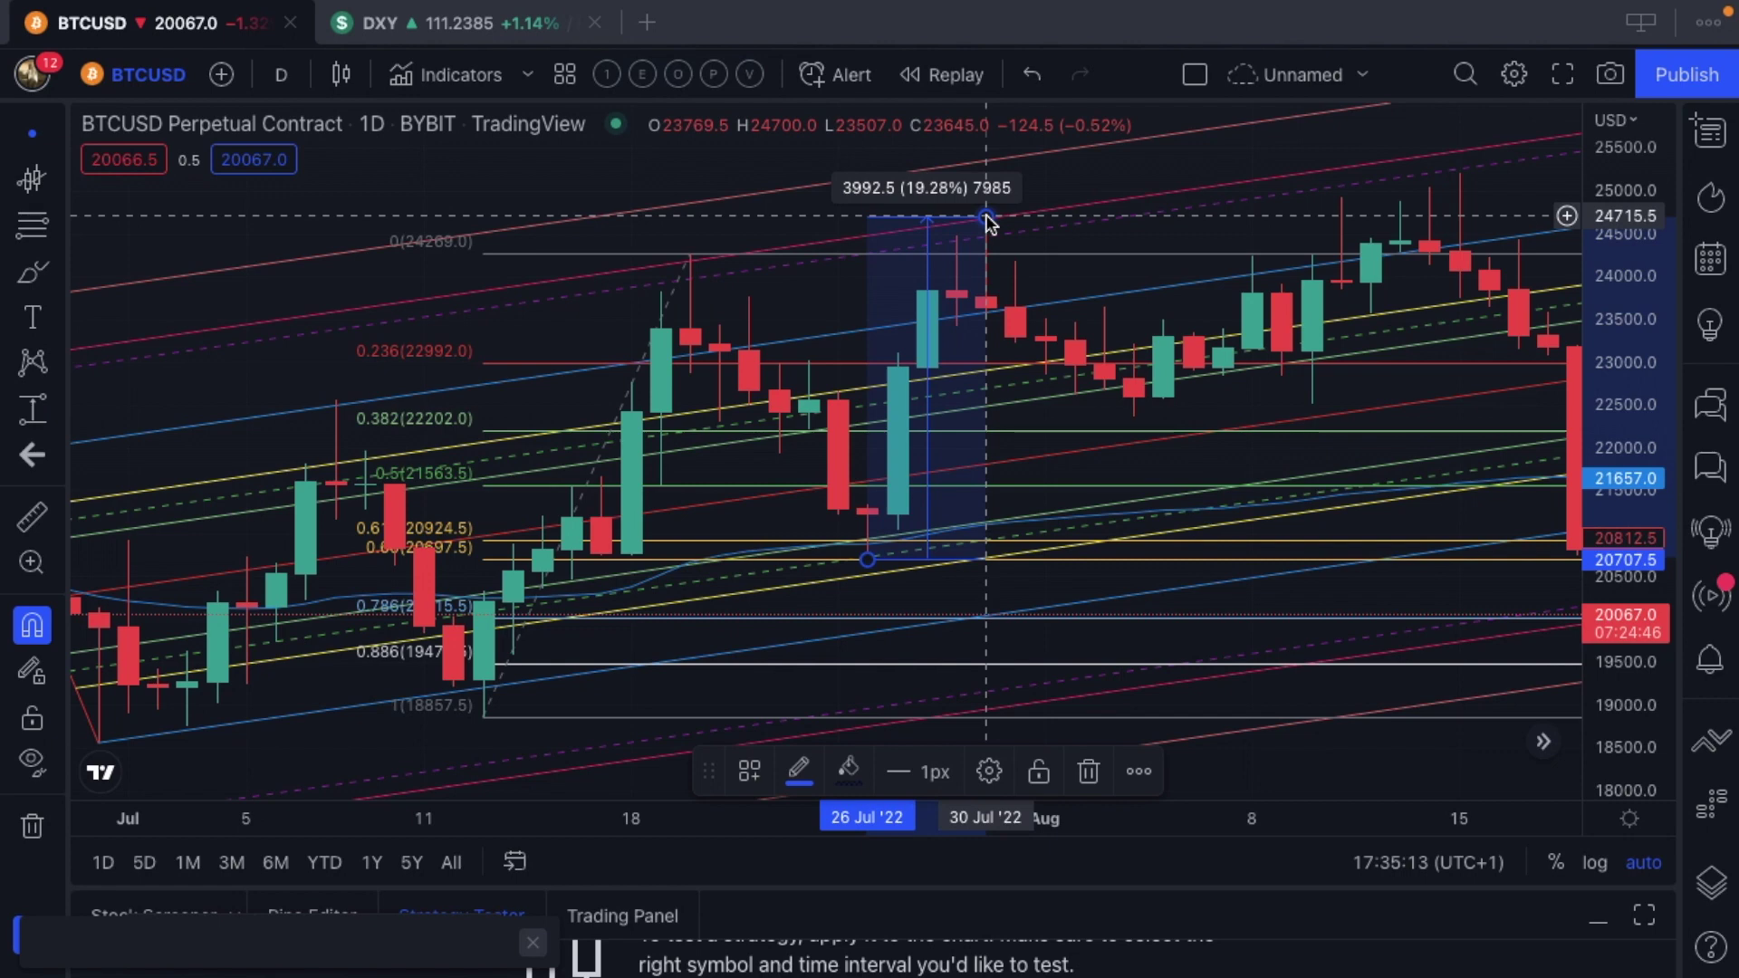
{"action": "left_click", "coordinate": [871, 565]}
Delete the Schiff Pitchfork anchored at the 18 June, 26 June and 30 June swing points
{"action": "scroll", "coordinate": [874, 568], "scroll_direction": "down", "scroll_amount": 5}
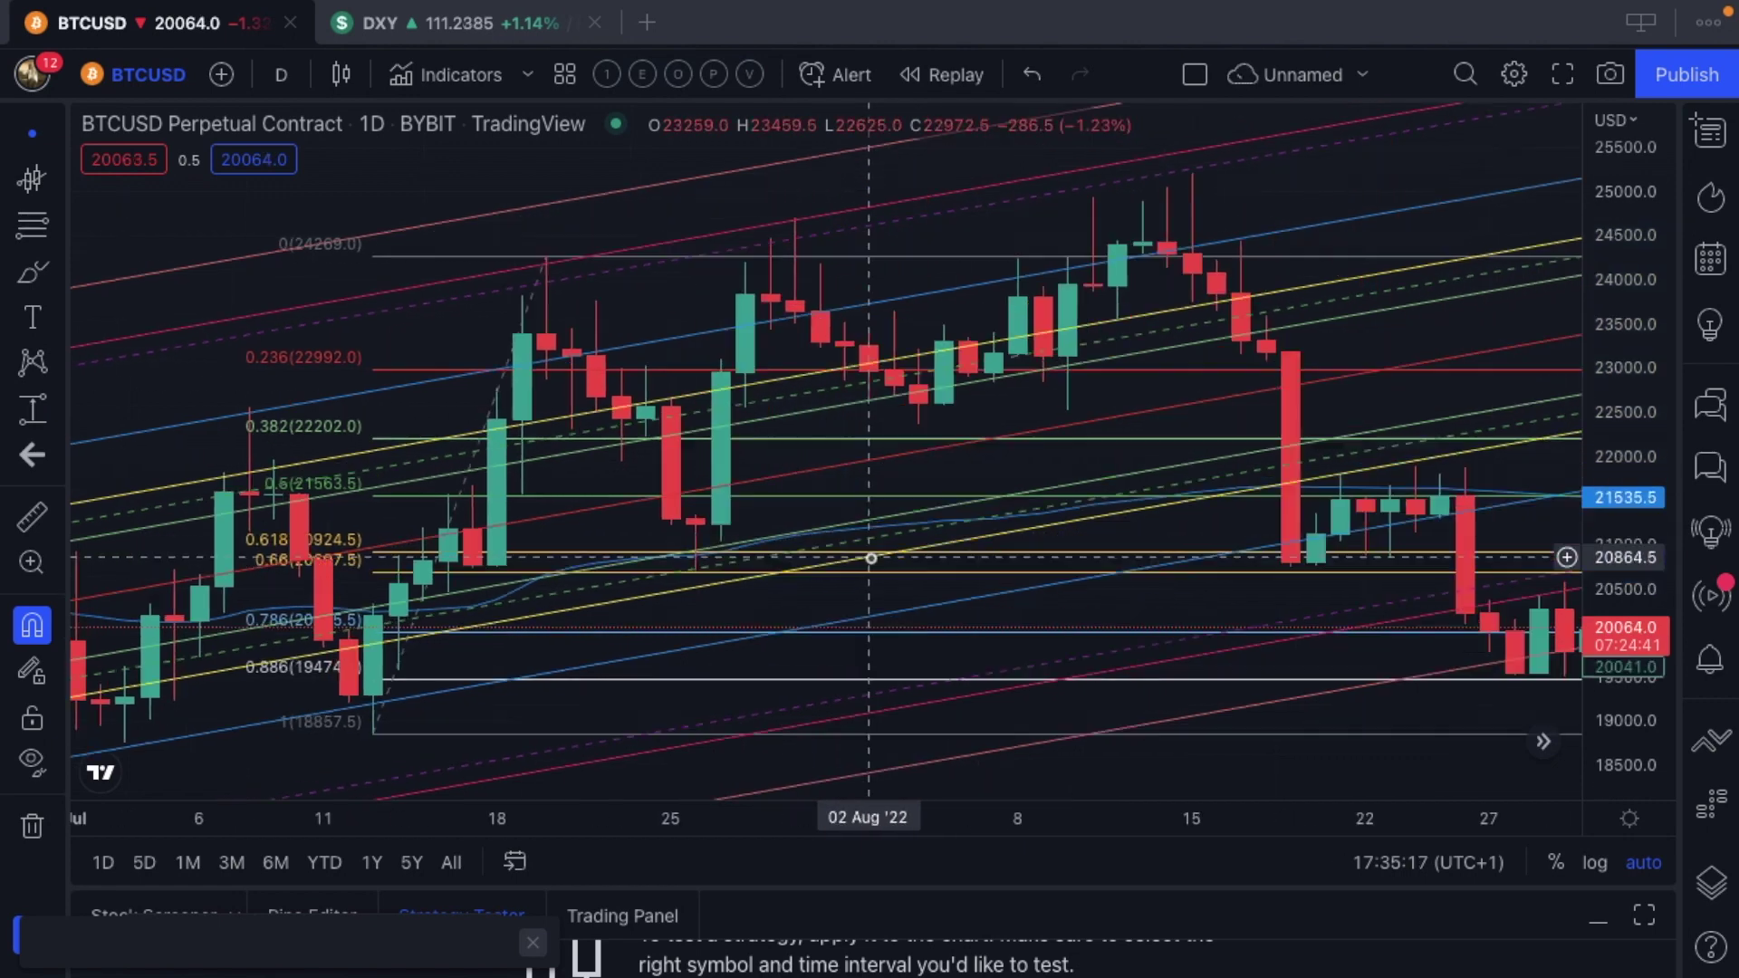
{"action": "scroll", "coordinate": [871, 565], "scroll_direction": "down", "scroll_amount": 2}
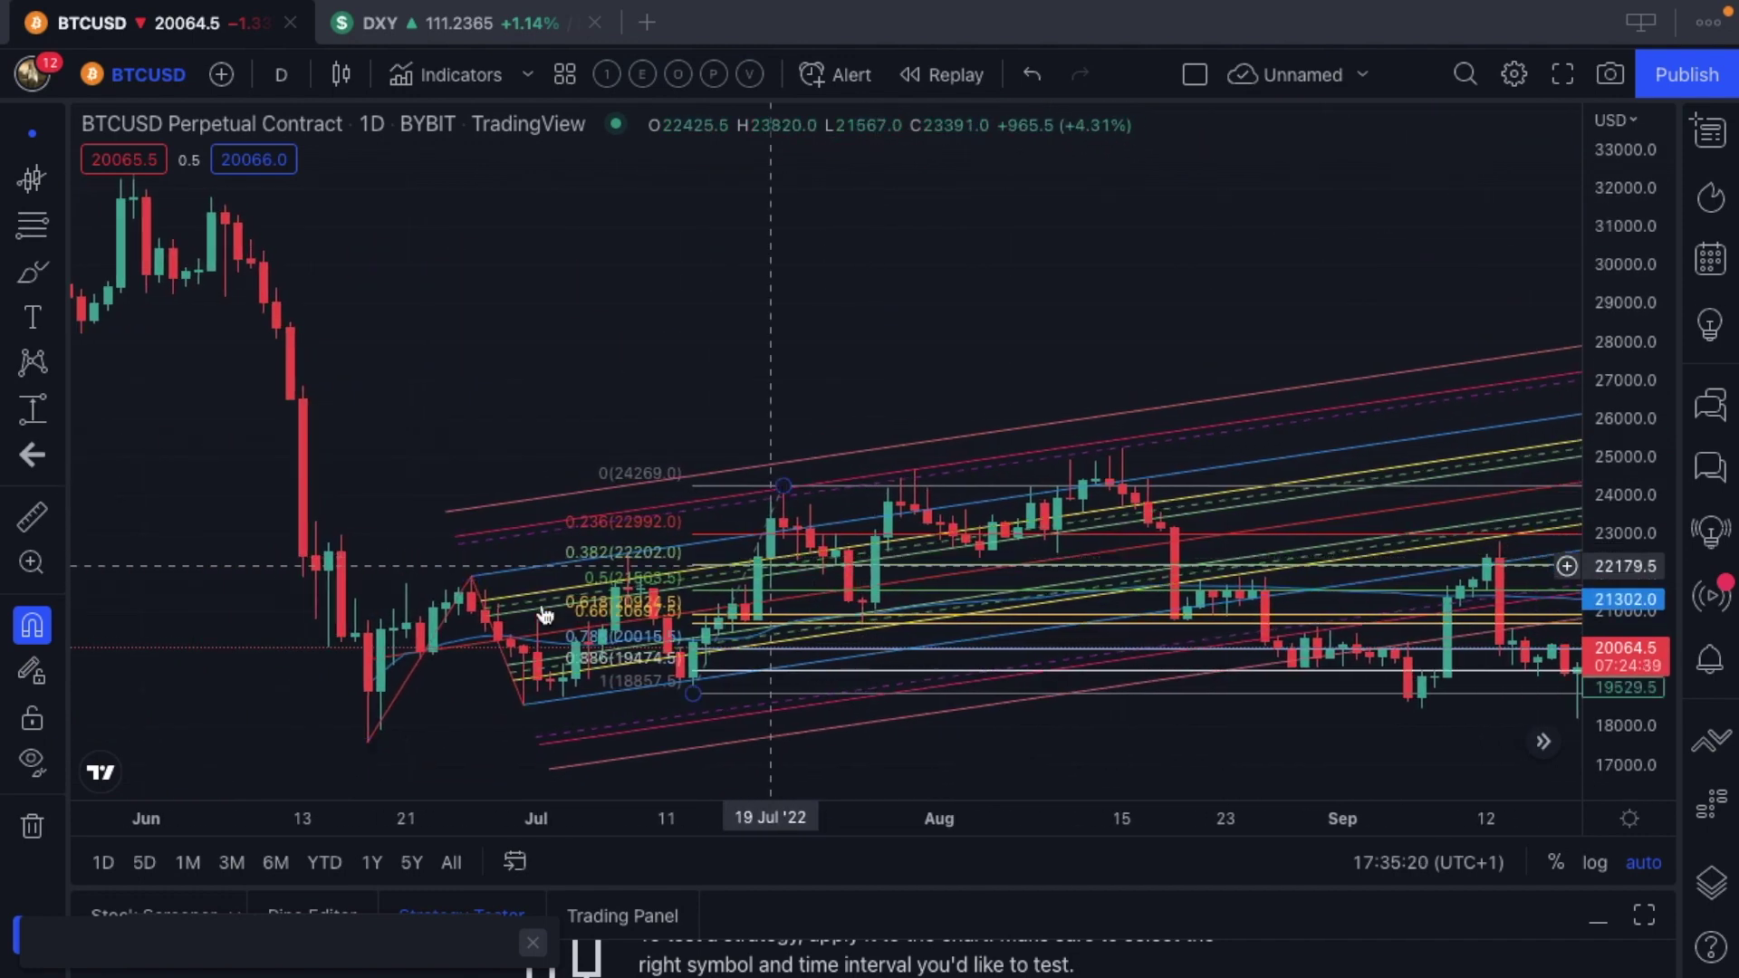
{"action": "scroll", "coordinate": [547, 707], "scroll_direction": "down", "scroll_amount": 3}
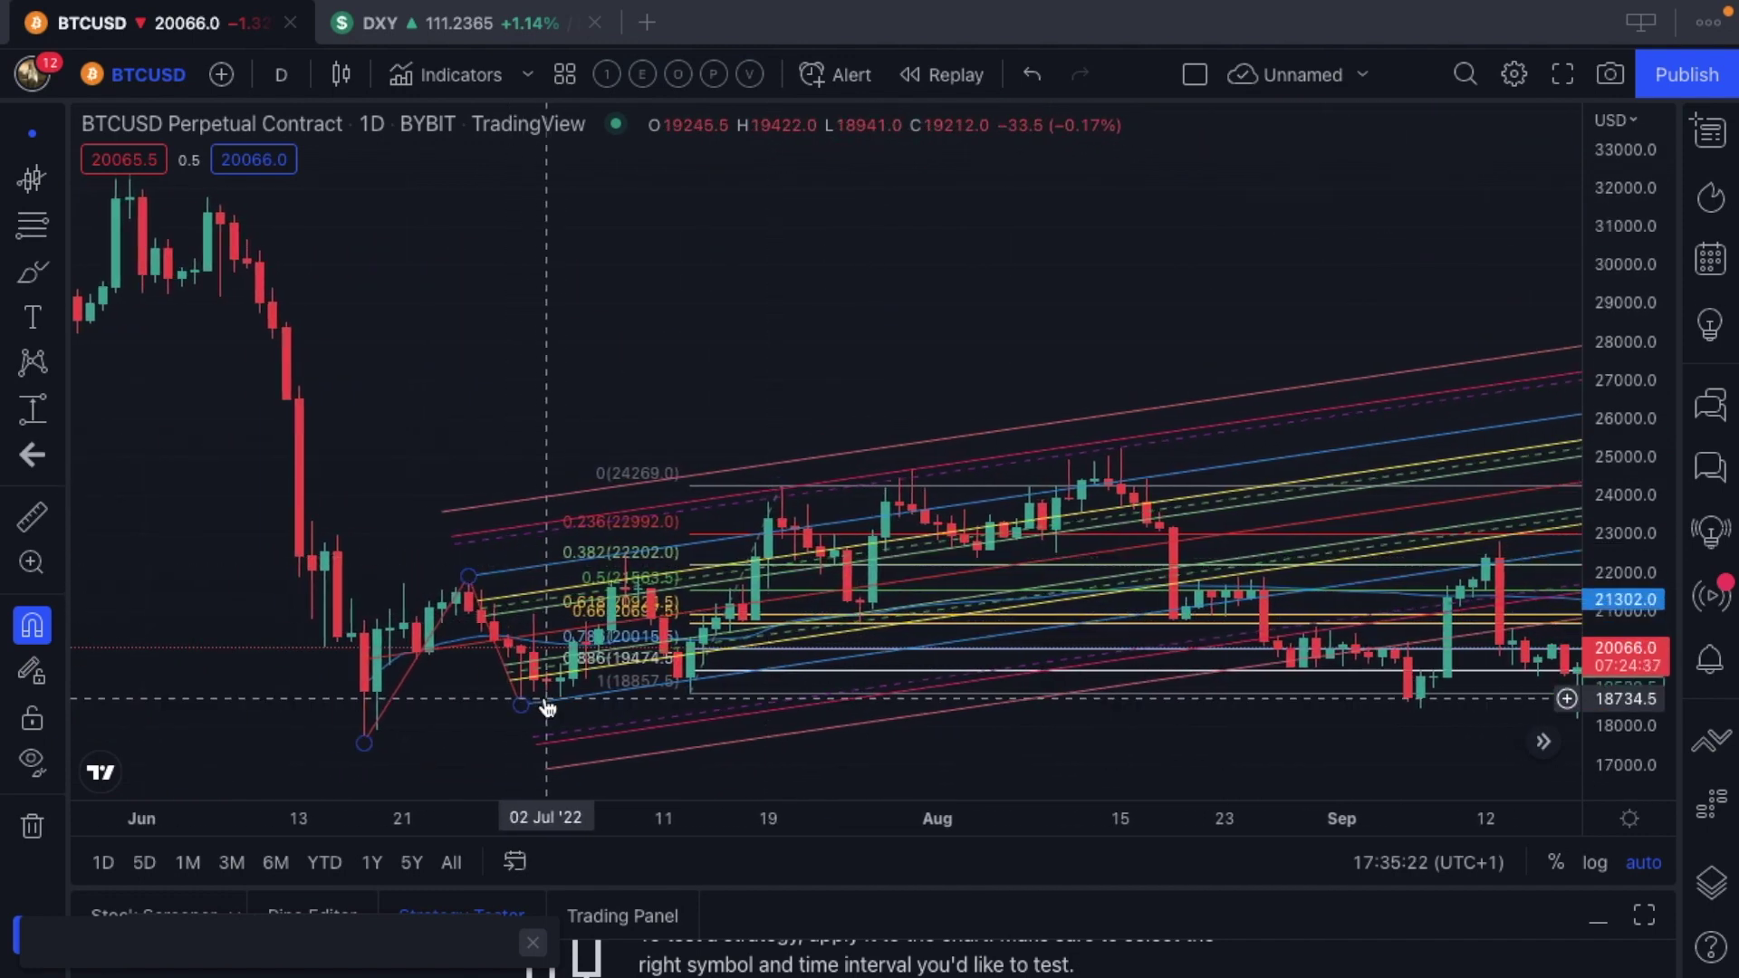
{"action": "left_click", "coordinate": [308, 739]}
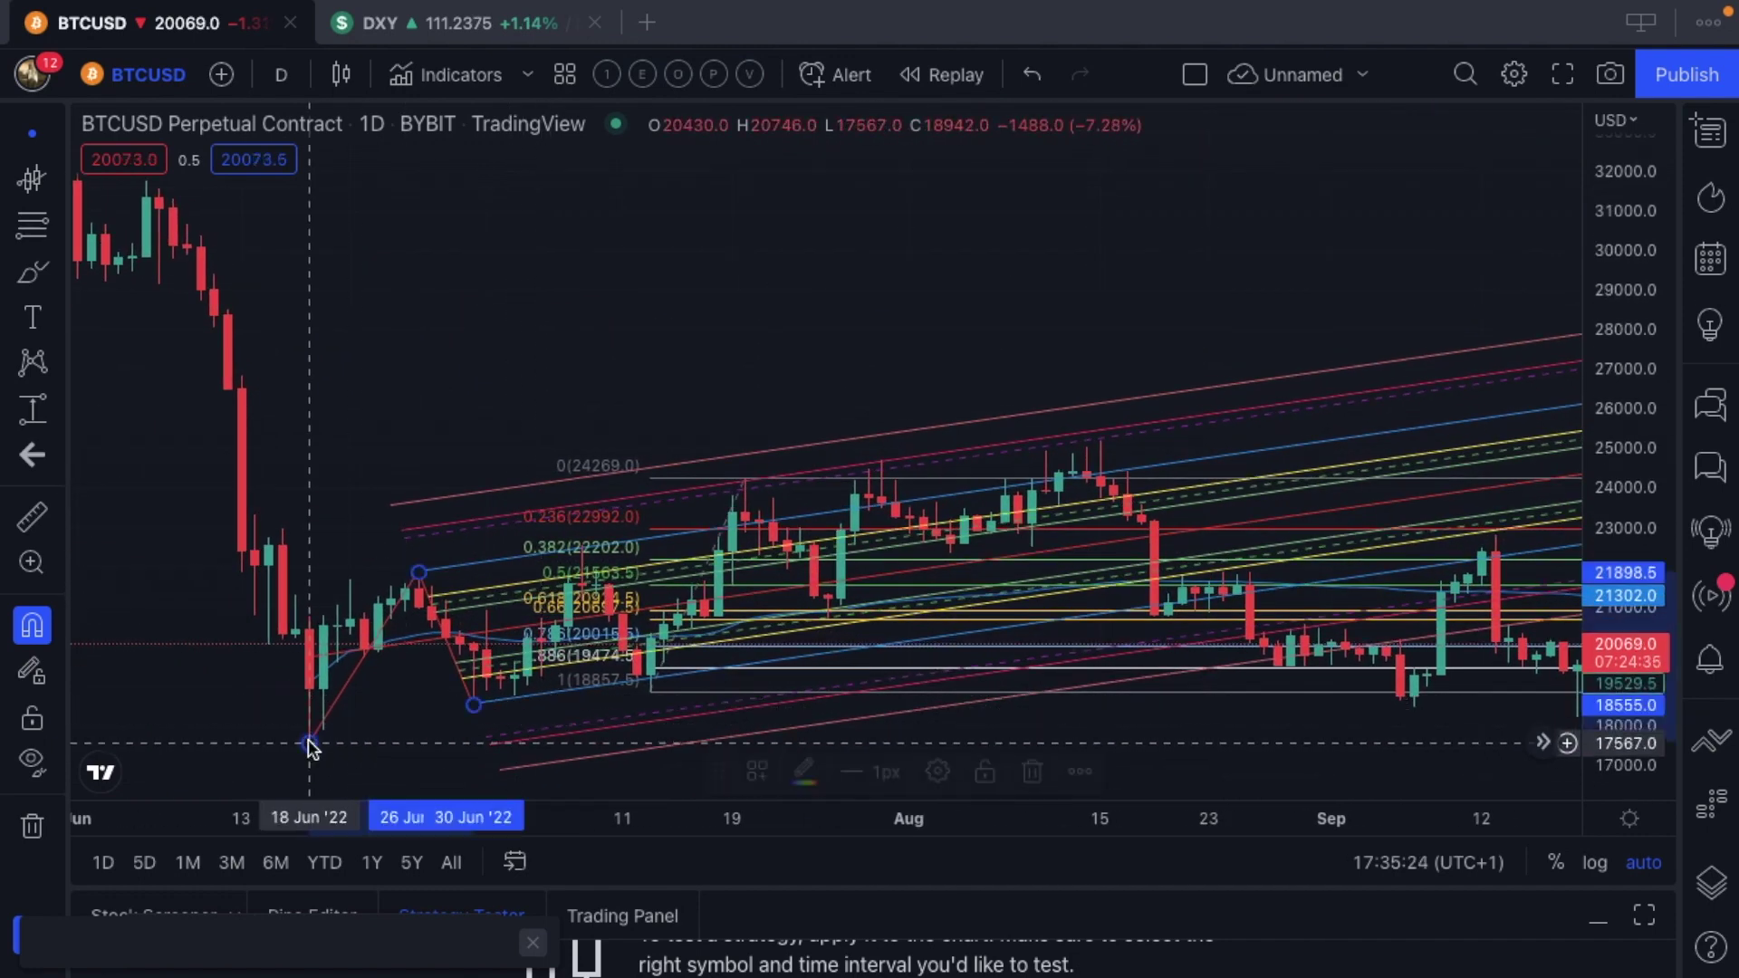
{"action": "key", "text": "Delete"}
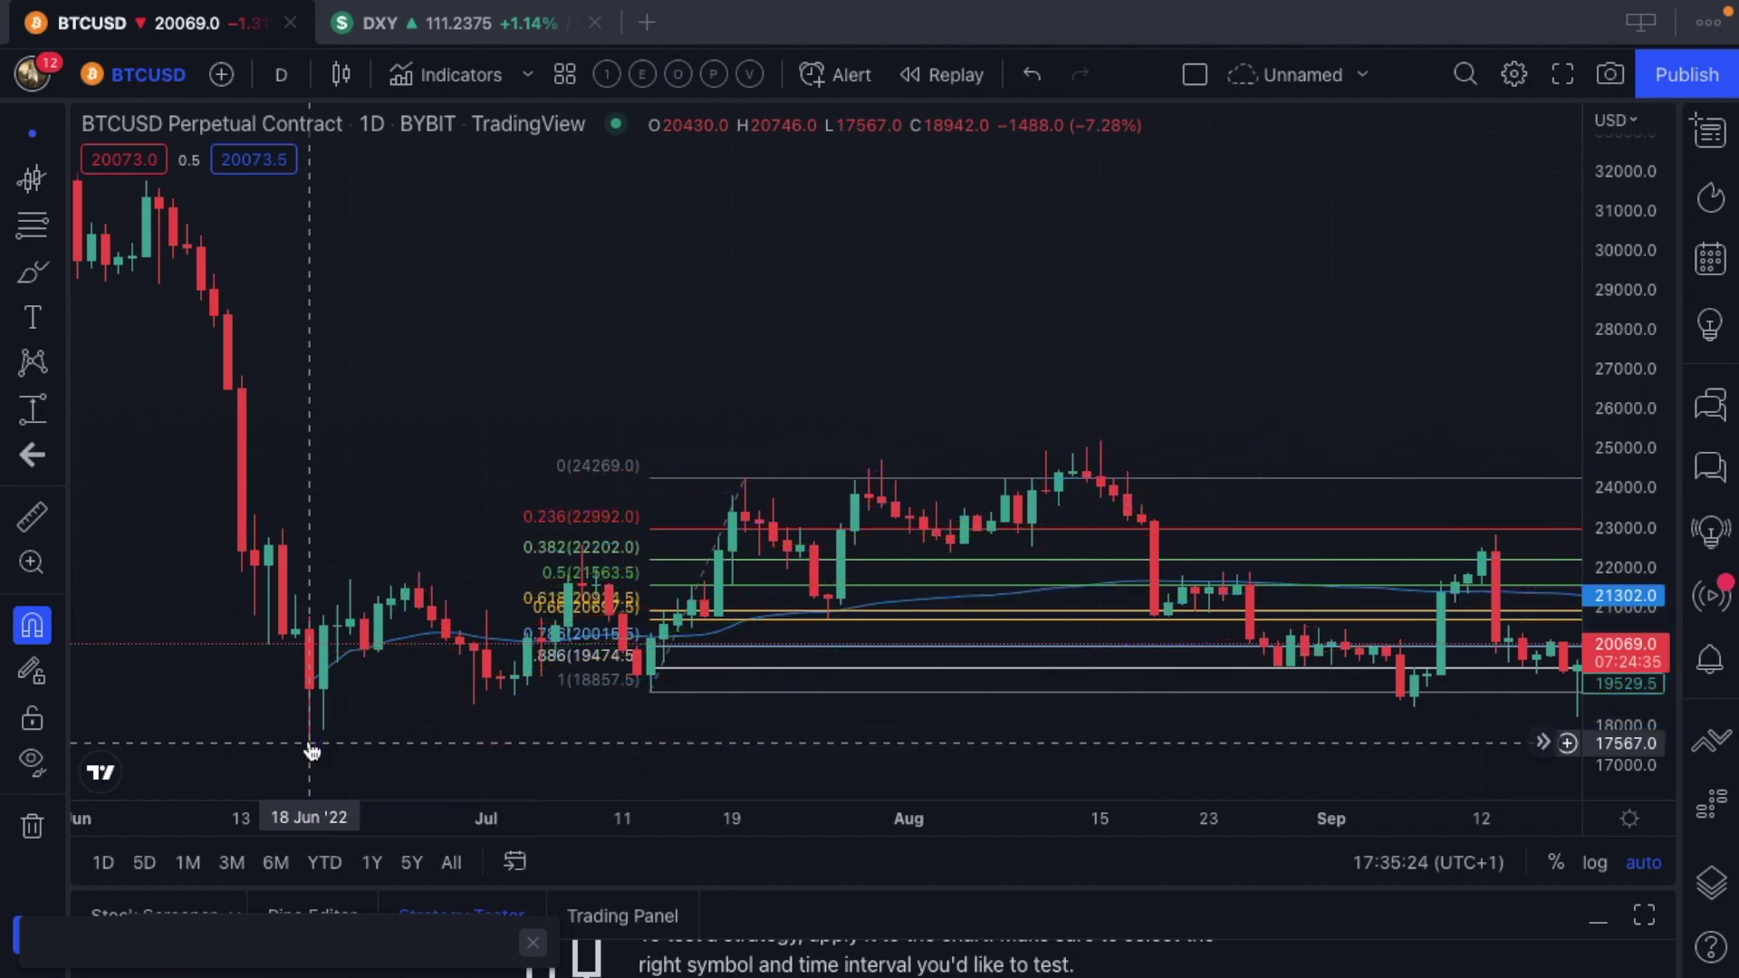
Delete the July Fib Retracement and the anchored VWAP starting at the 18 June low
{"action": "left_click", "coordinate": [796, 693]}
{"action": "key", "text": "Delete"}
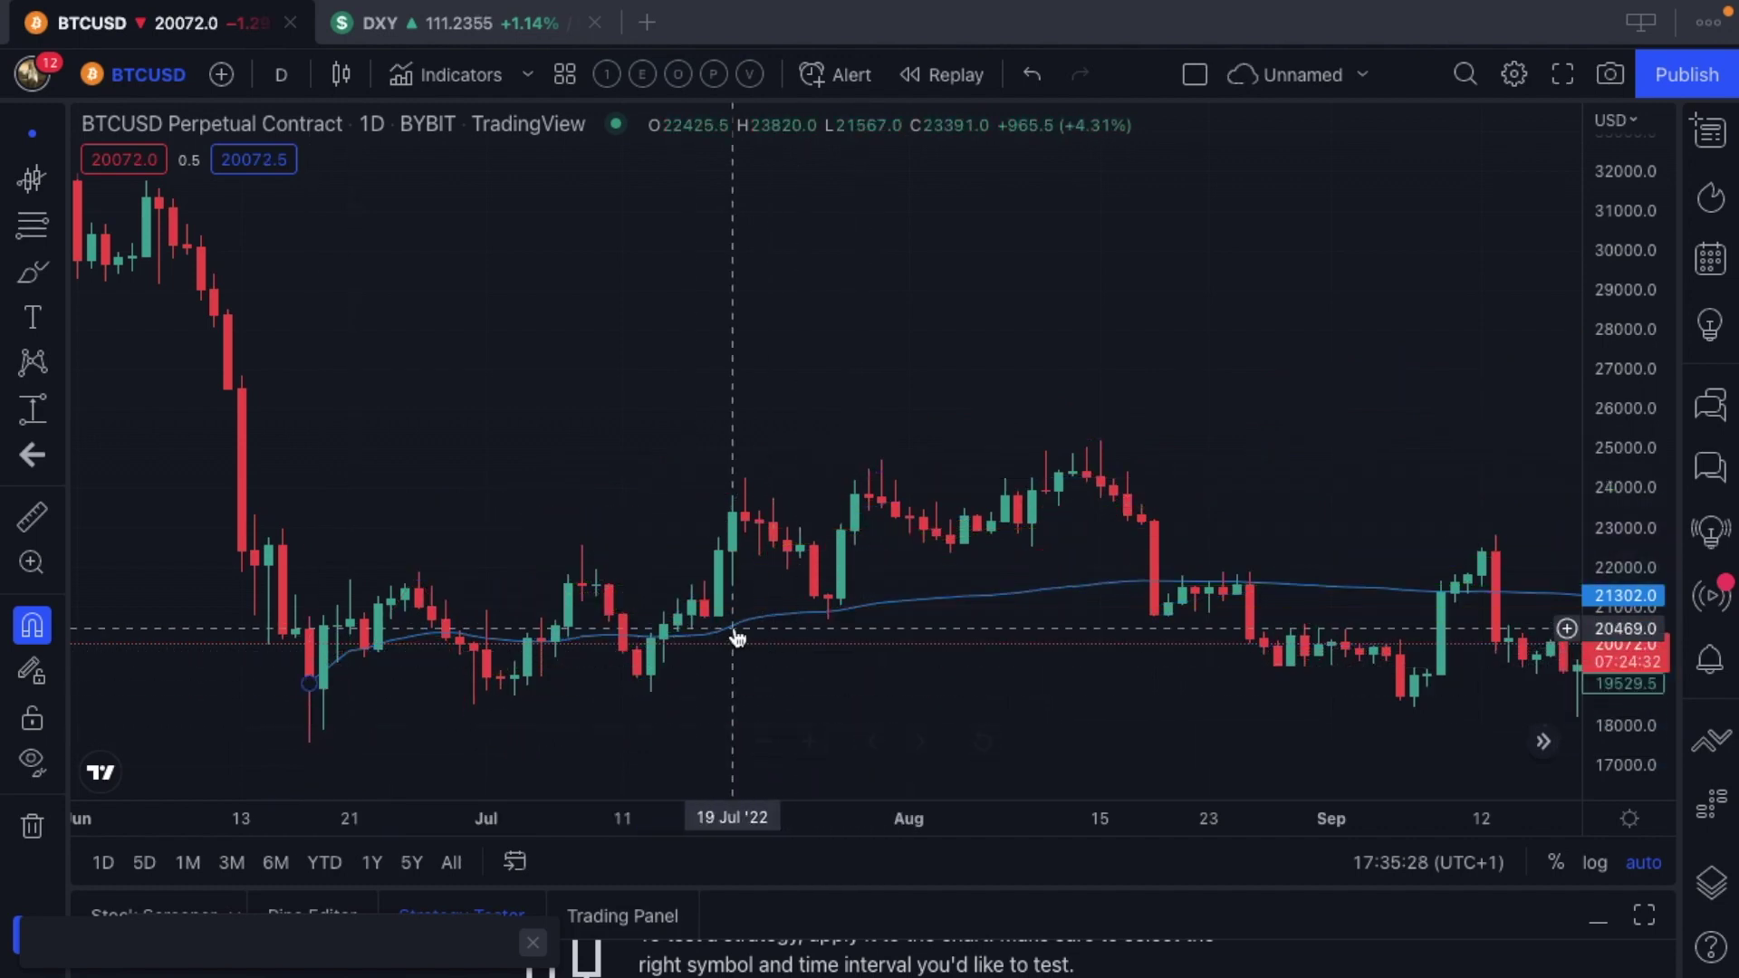
{"action": "left_click", "coordinate": [735, 634]}
{"action": "key", "text": "Delete"}
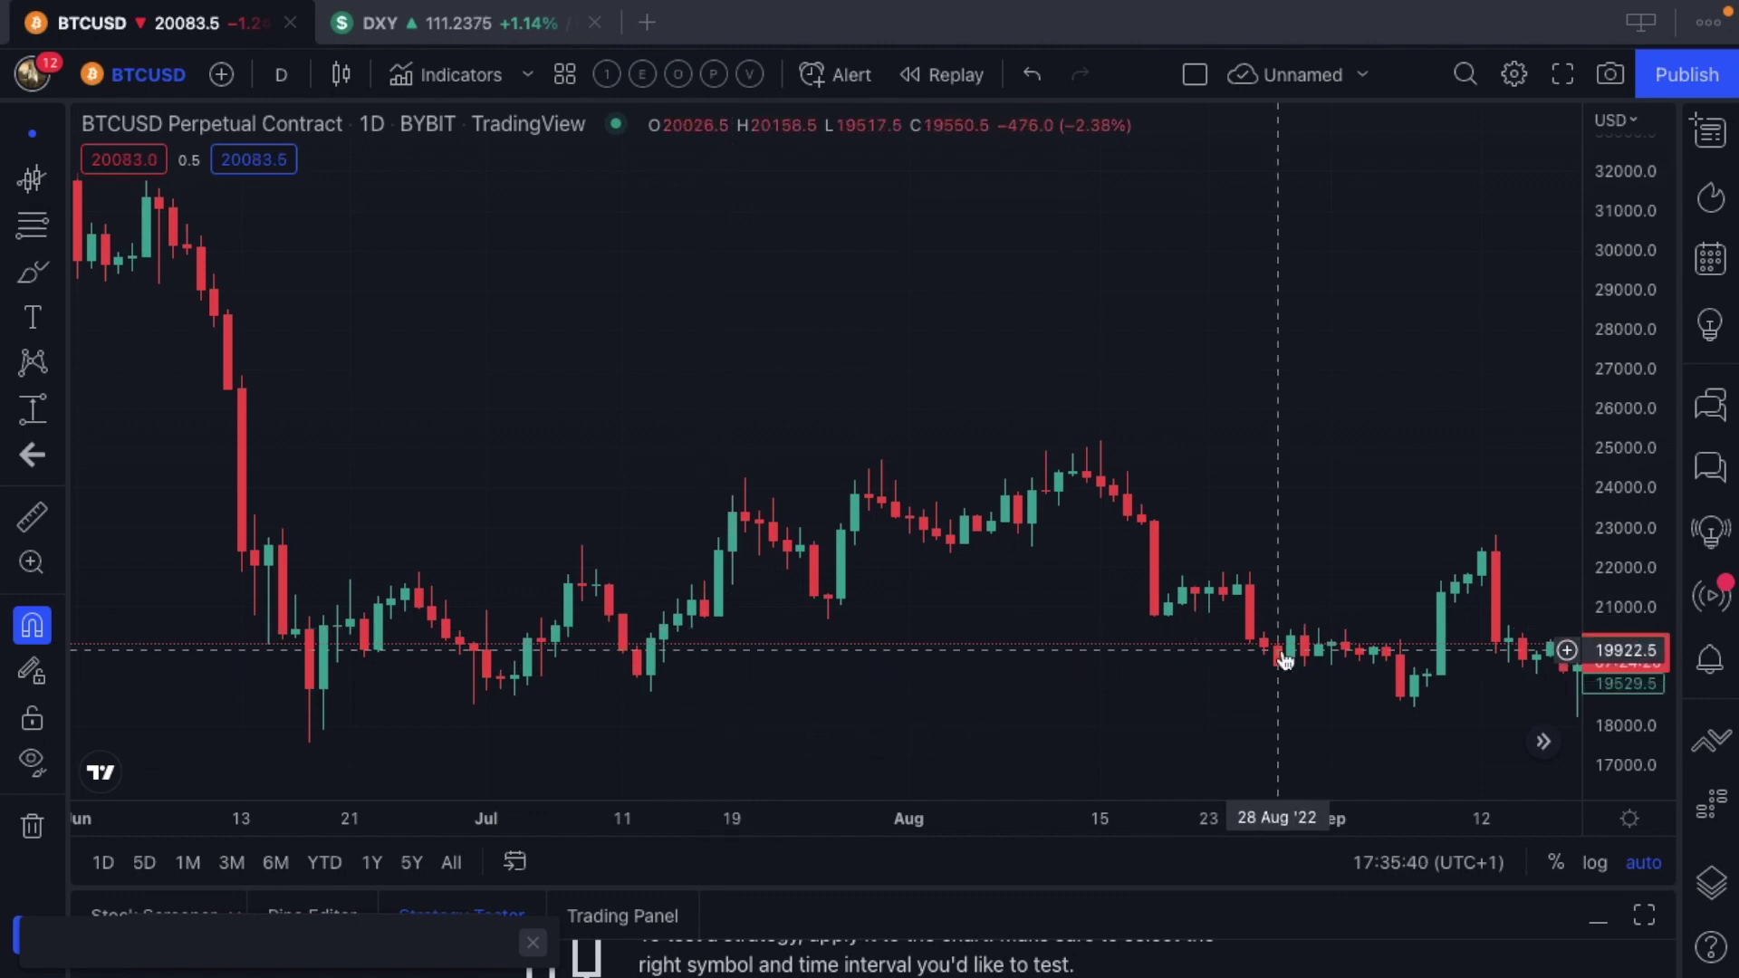
Draw a Schiff Pitchfork from the 18 June 2022 low at 17567 through the 26 June high at 21898.5 to the 30 June low at 18555
{"action": "scroll", "coordinate": [1281, 649], "scroll_direction": "right", "scroll_amount": 5}
{"action": "scroll", "coordinate": [1087, 645], "scroll_direction": "down", "scroll_amount": 3}
{"action": "scroll", "coordinate": [1086, 645], "scroll_direction": "left", "scroll_amount": 5}
{"action": "scroll", "coordinate": [1089, 646], "scroll_direction": "right", "scroll_amount": 3}
{"action": "scroll", "coordinate": [1089, 646], "scroll_direction": "up", "scroll_amount": 3}
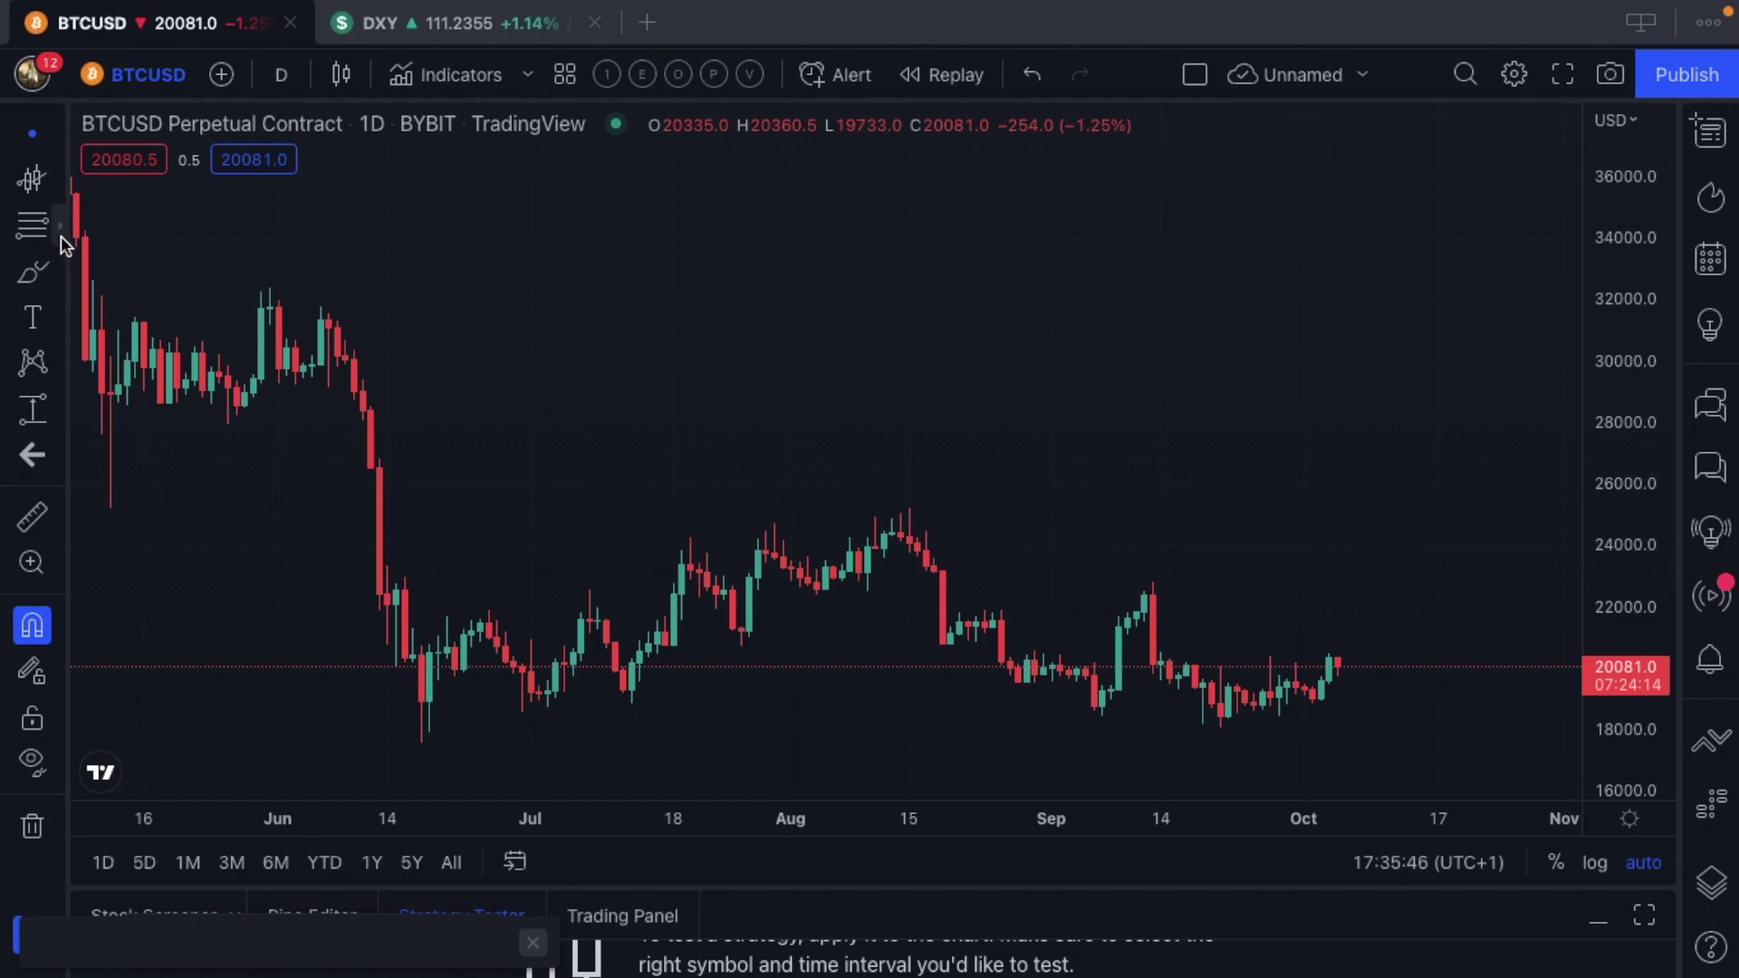
{"action": "left_click", "coordinate": [60, 222]}
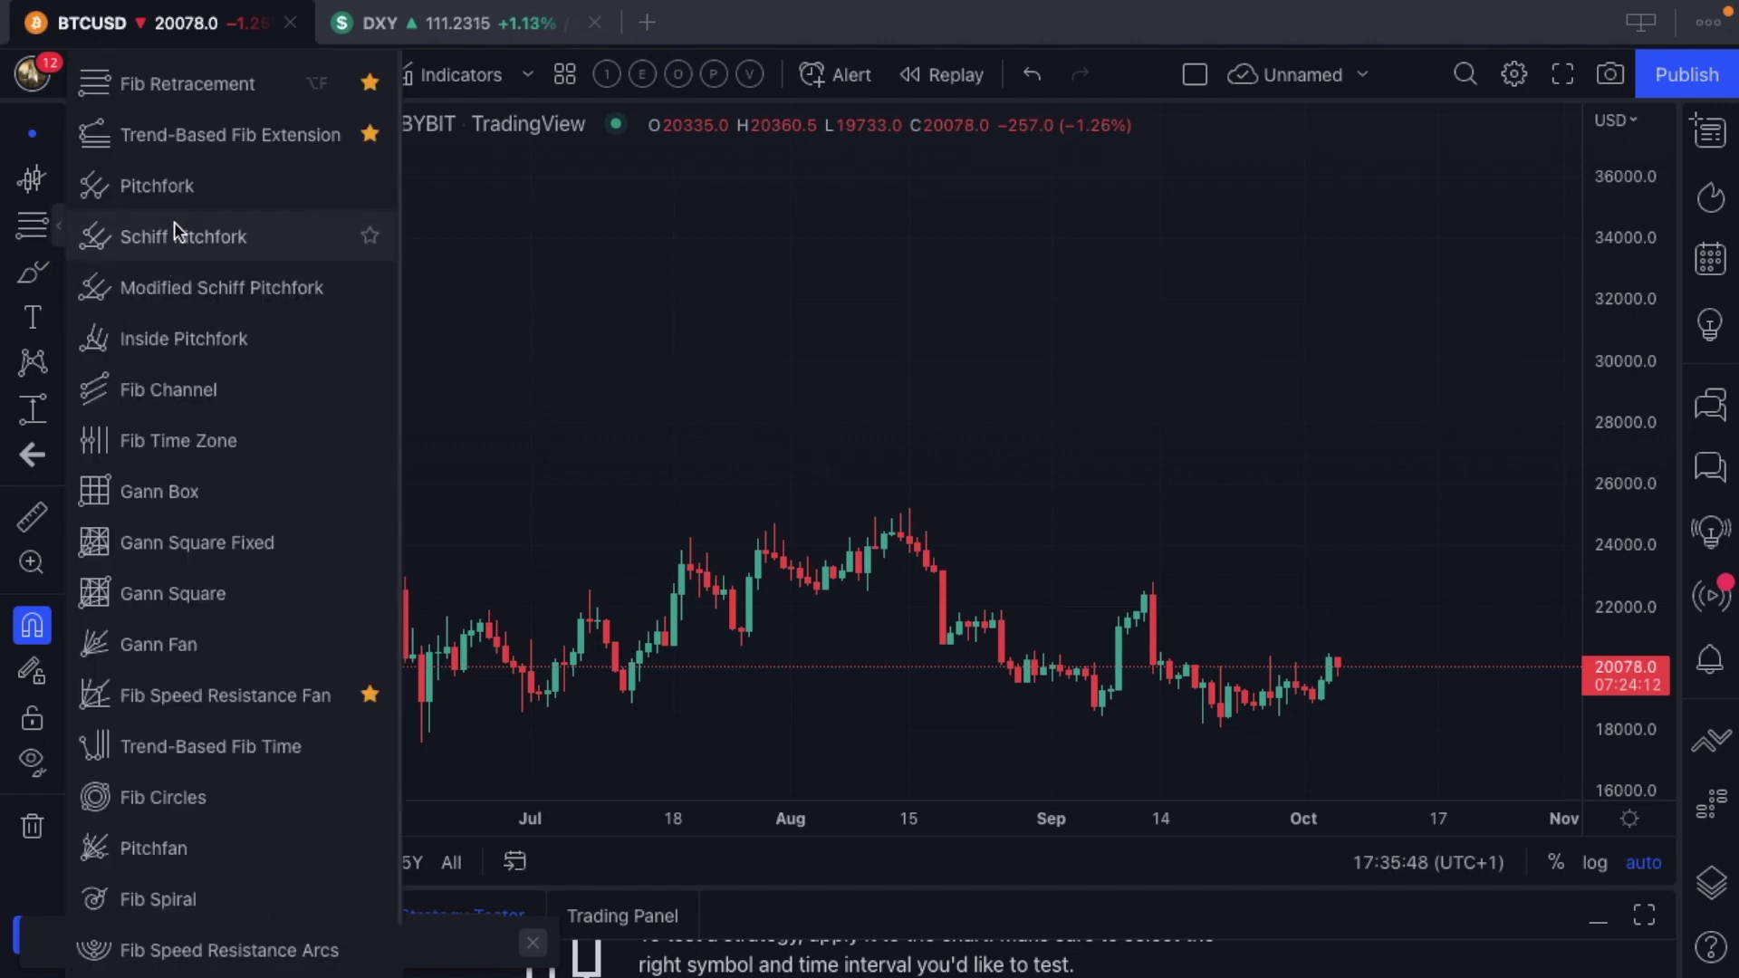
{"action": "left_click", "coordinate": [175, 235]}
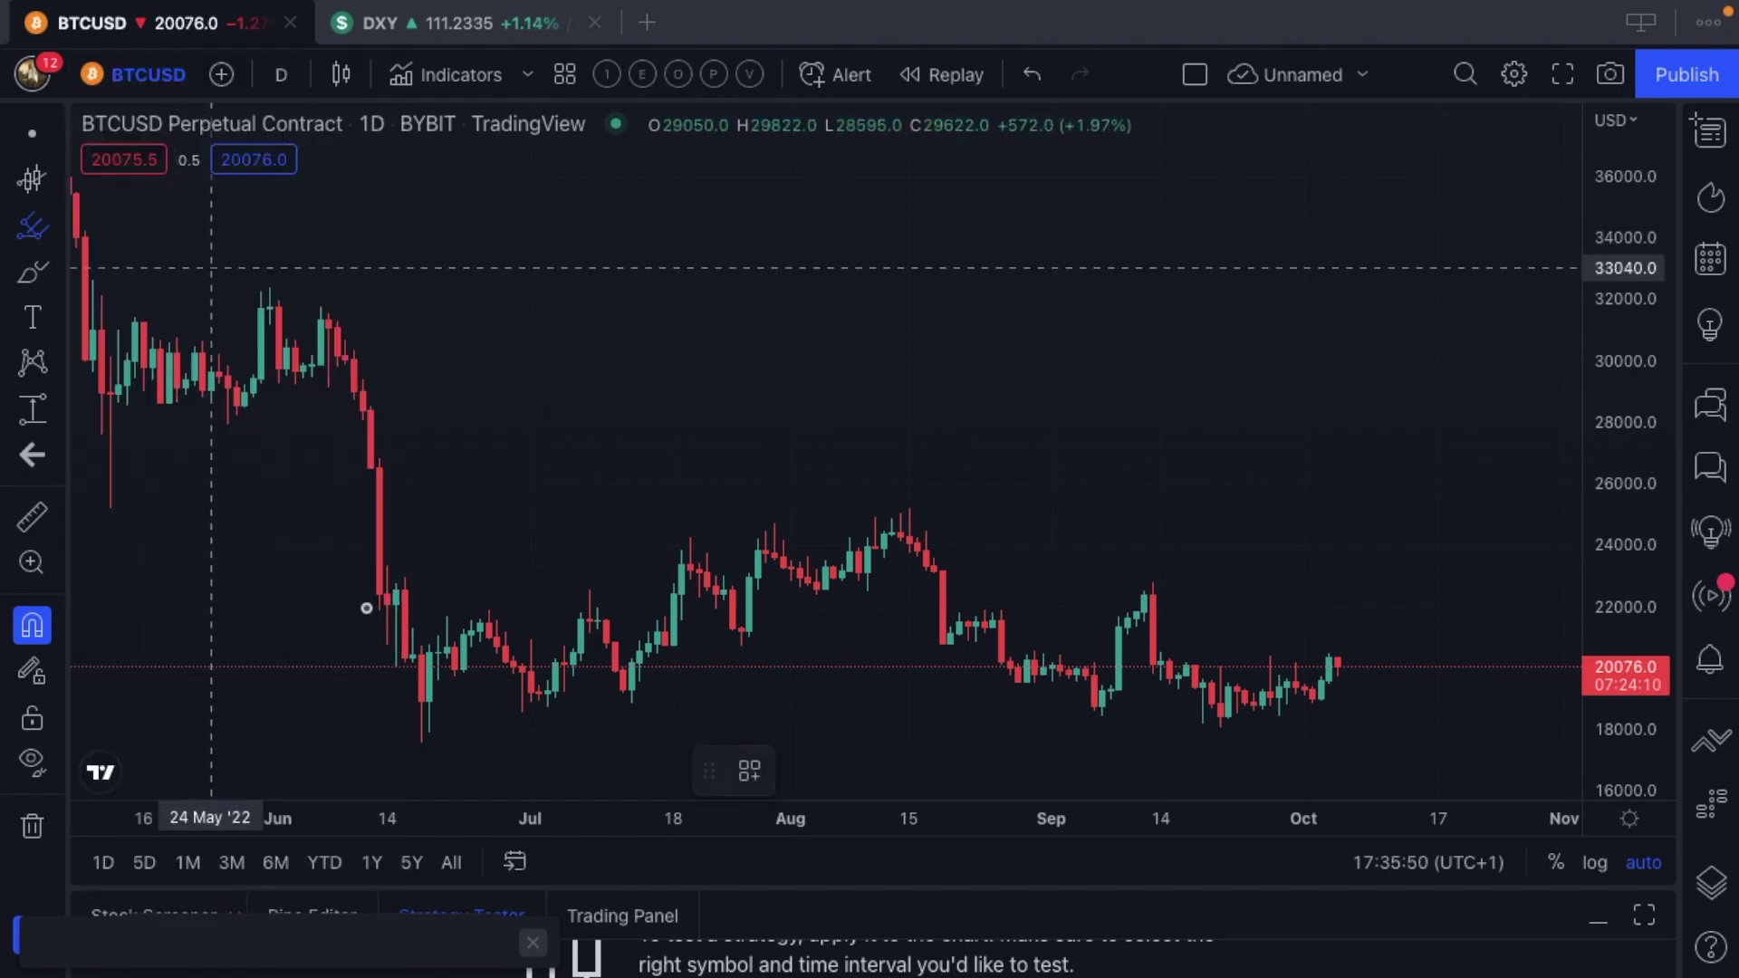
{"action": "left_click", "coordinate": [421, 743]}
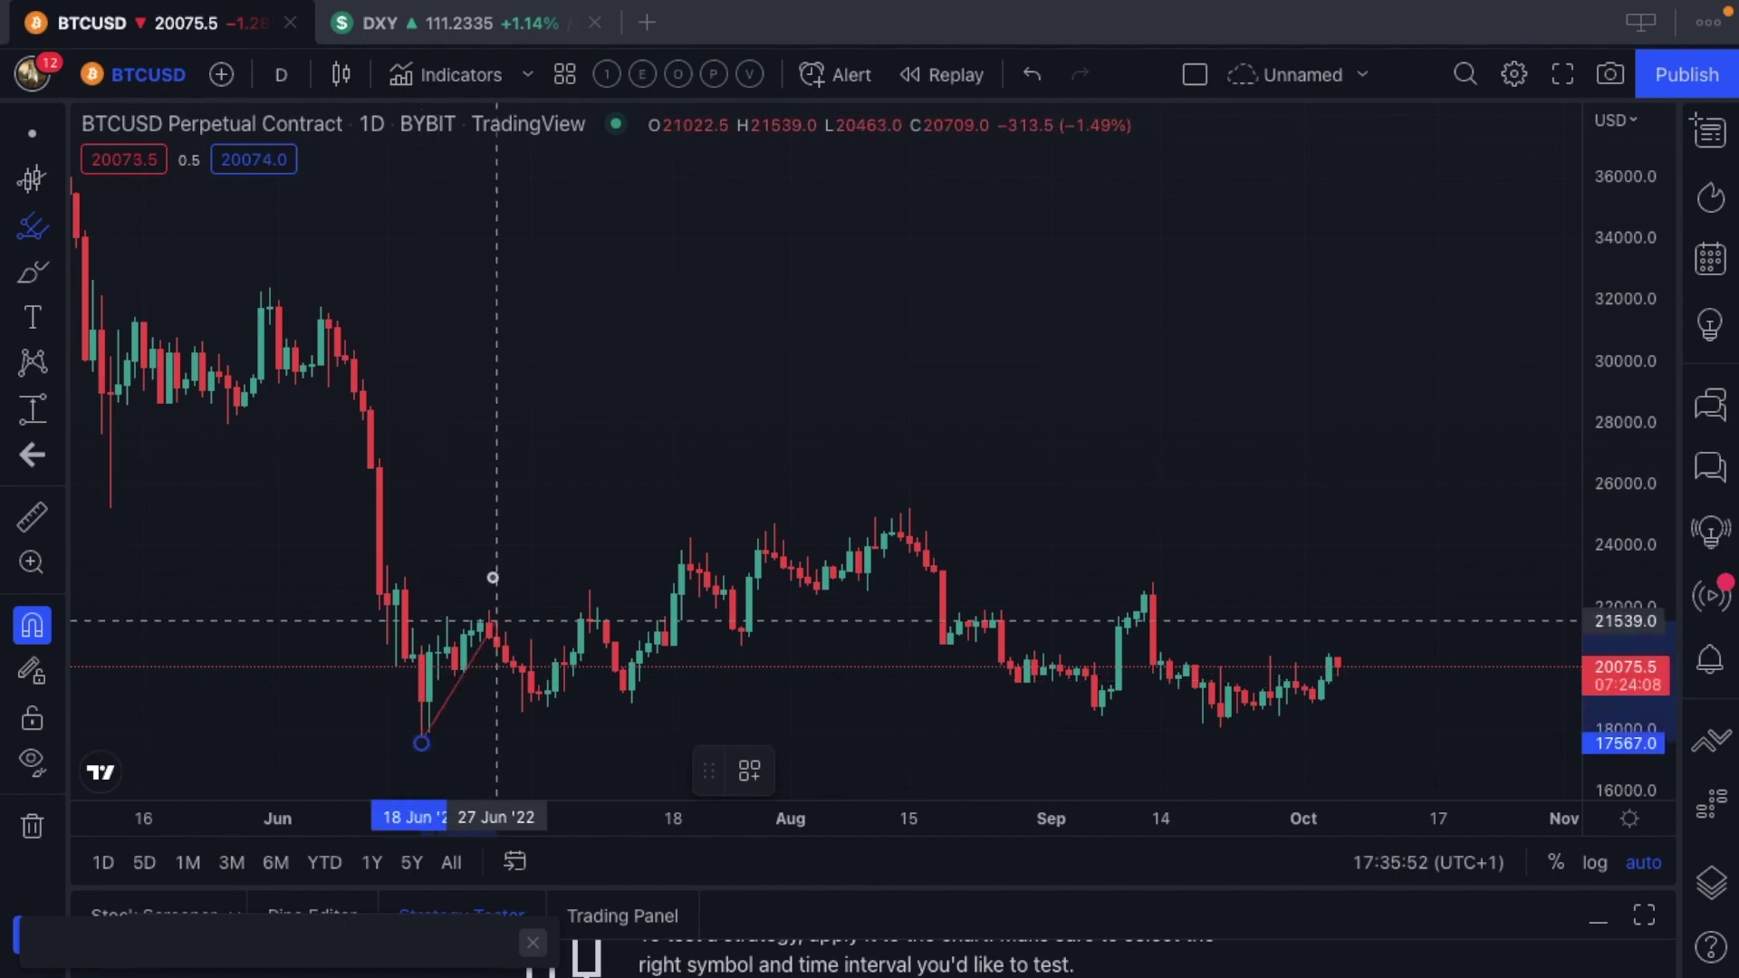
{"action": "left_click", "coordinate": [489, 610]}
{"action": "left_click", "coordinate": [521, 722]}
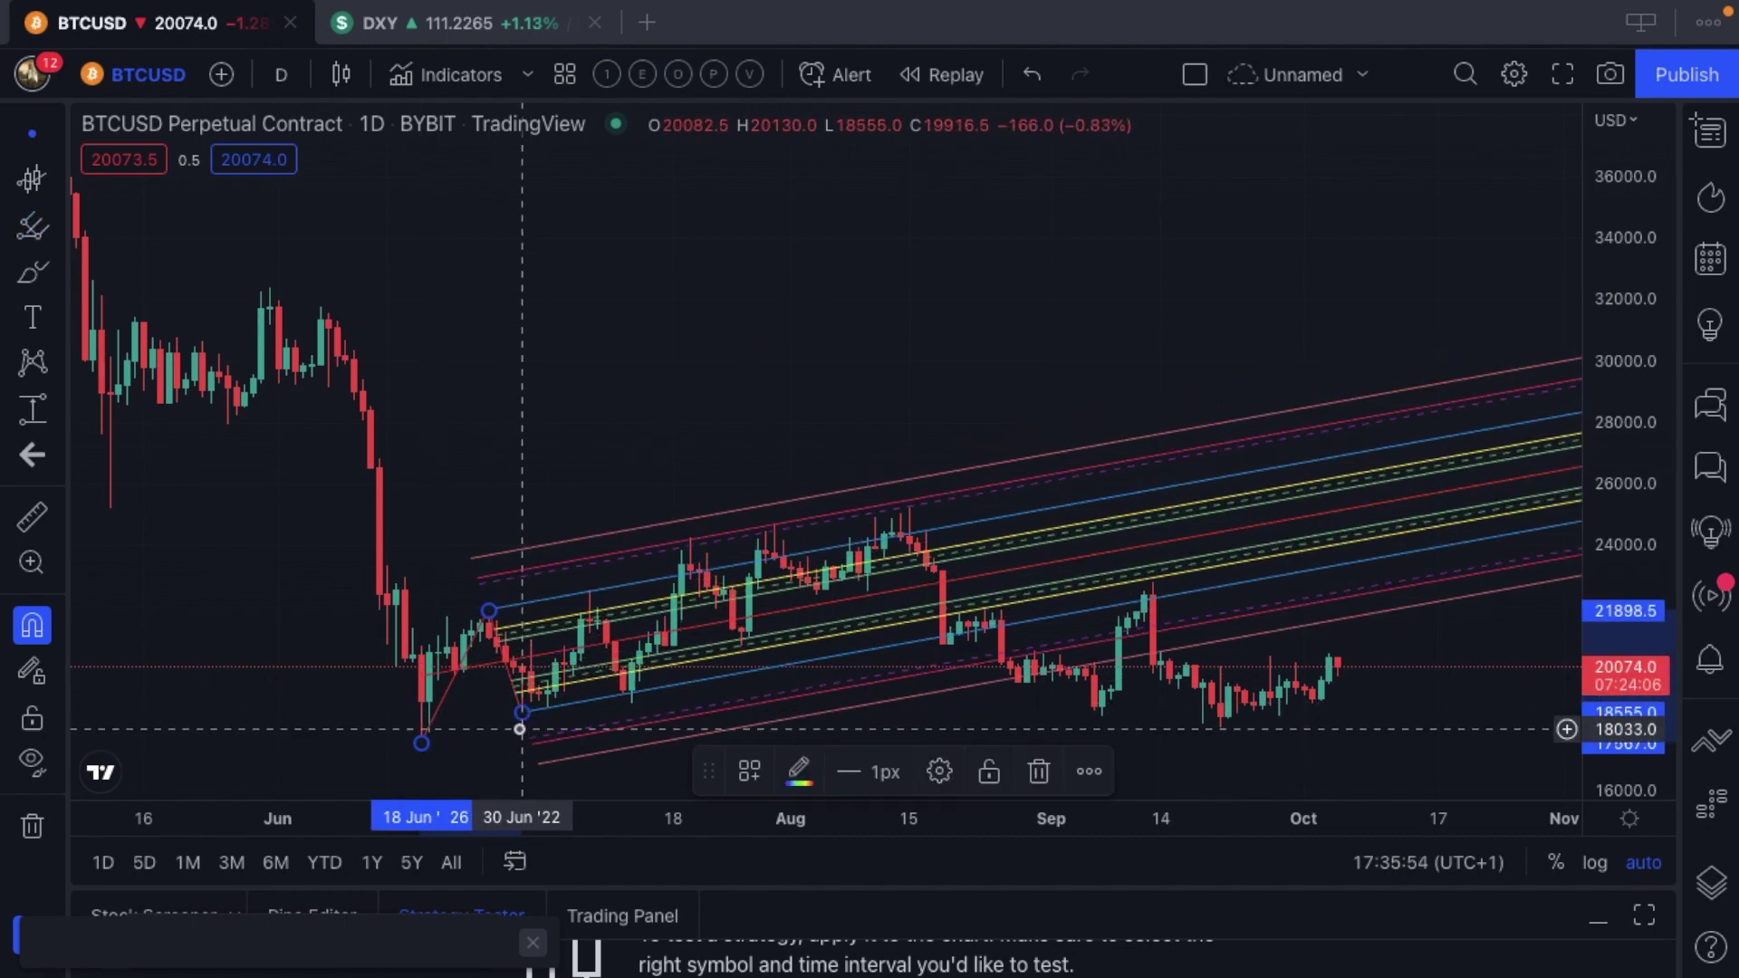
Examine the September and early October candles against the Schiff Pitchfork's lower lines, and delete the pitchfork
{"action": "scroll", "coordinate": [994, 567], "scroll_direction": "up", "scroll_amount": 5}
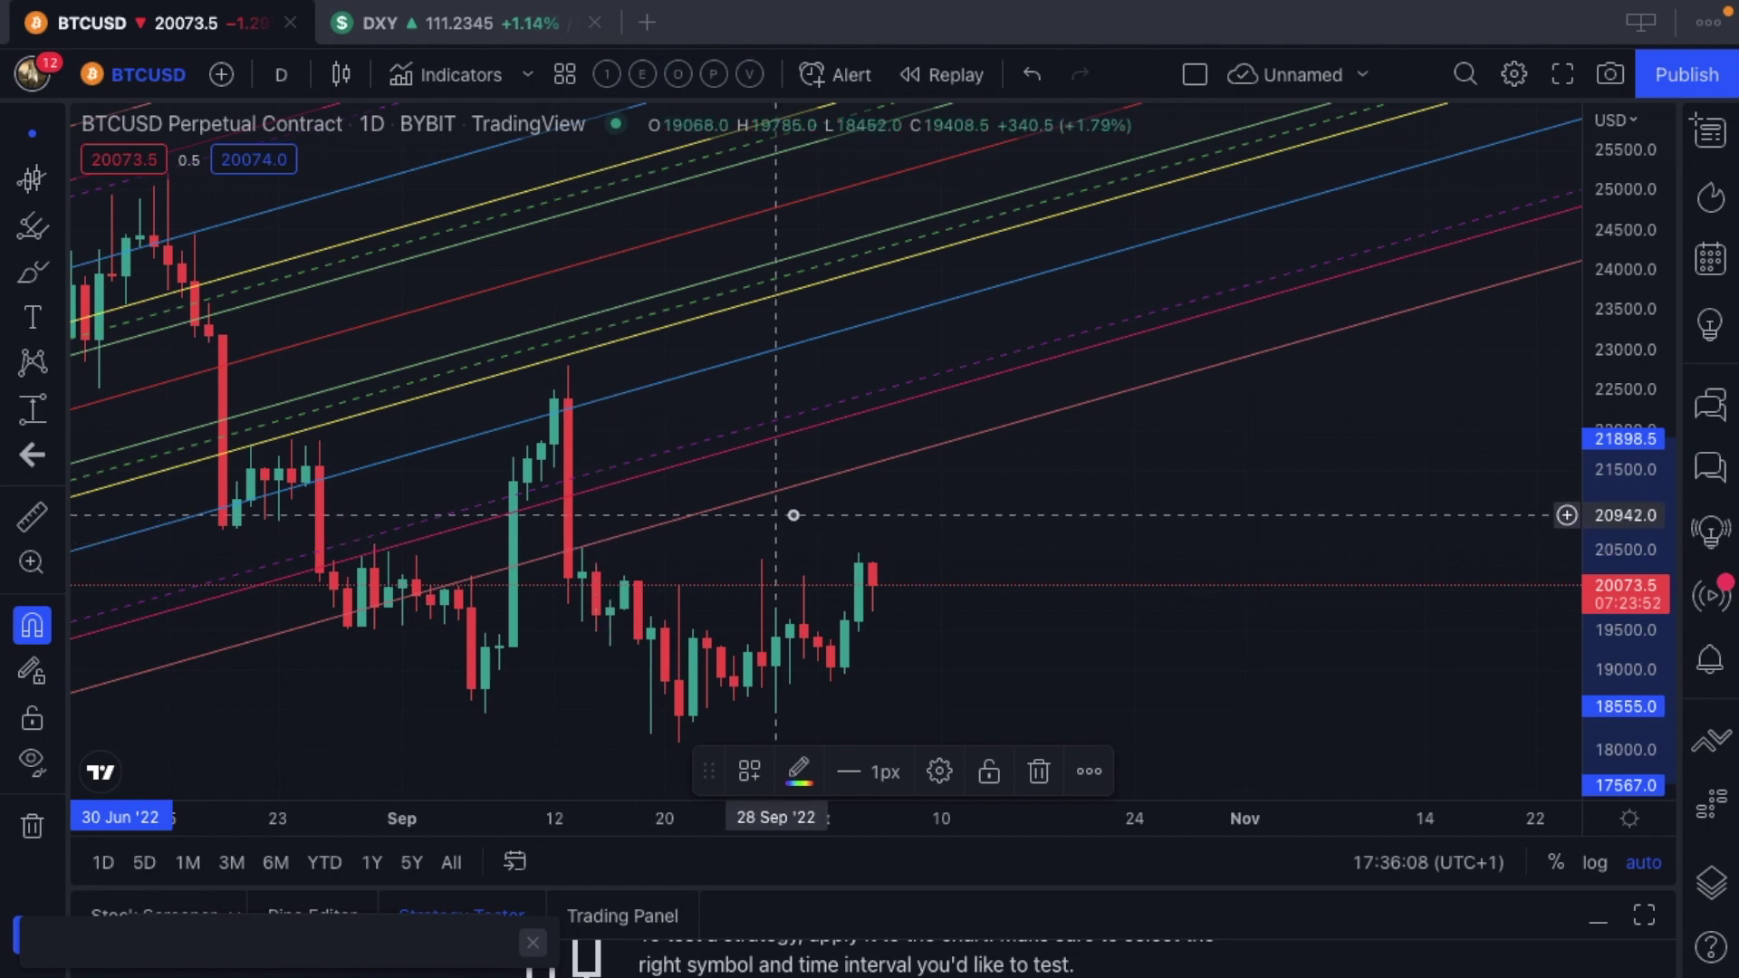
{"action": "scroll", "coordinate": [792, 525], "scroll_direction": "down", "scroll_amount": 2}
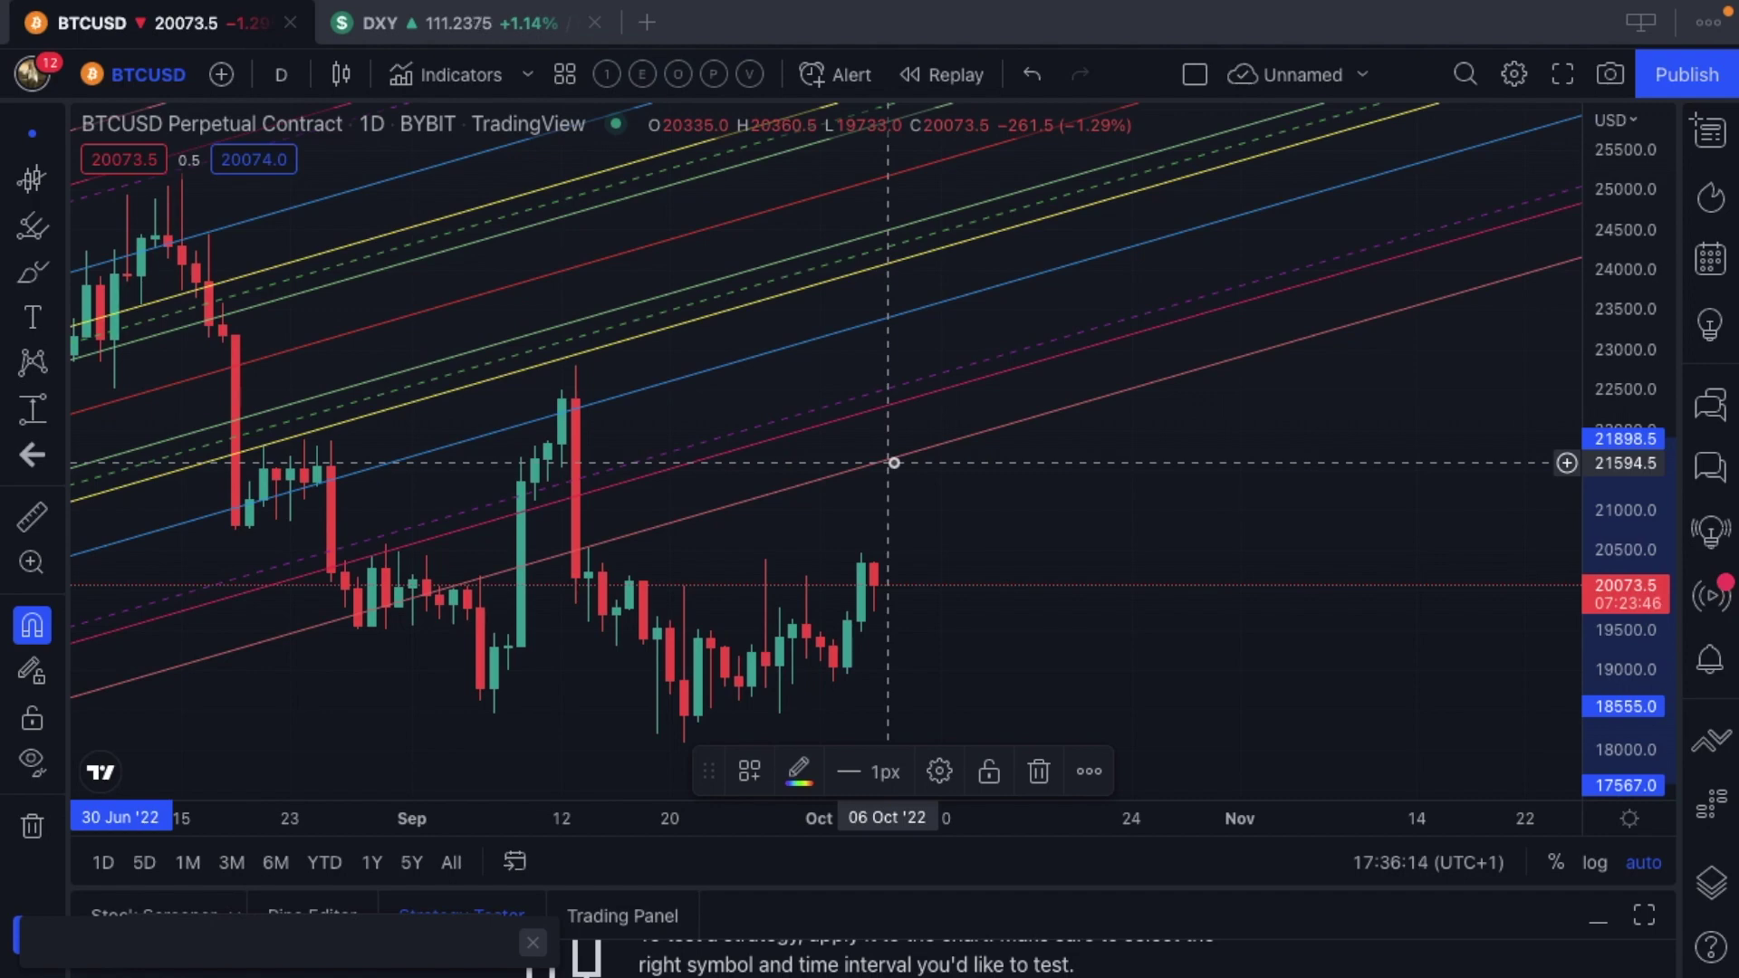
{"action": "scroll", "coordinate": [894, 463], "scroll_direction": "down", "scroll_amount": 5}
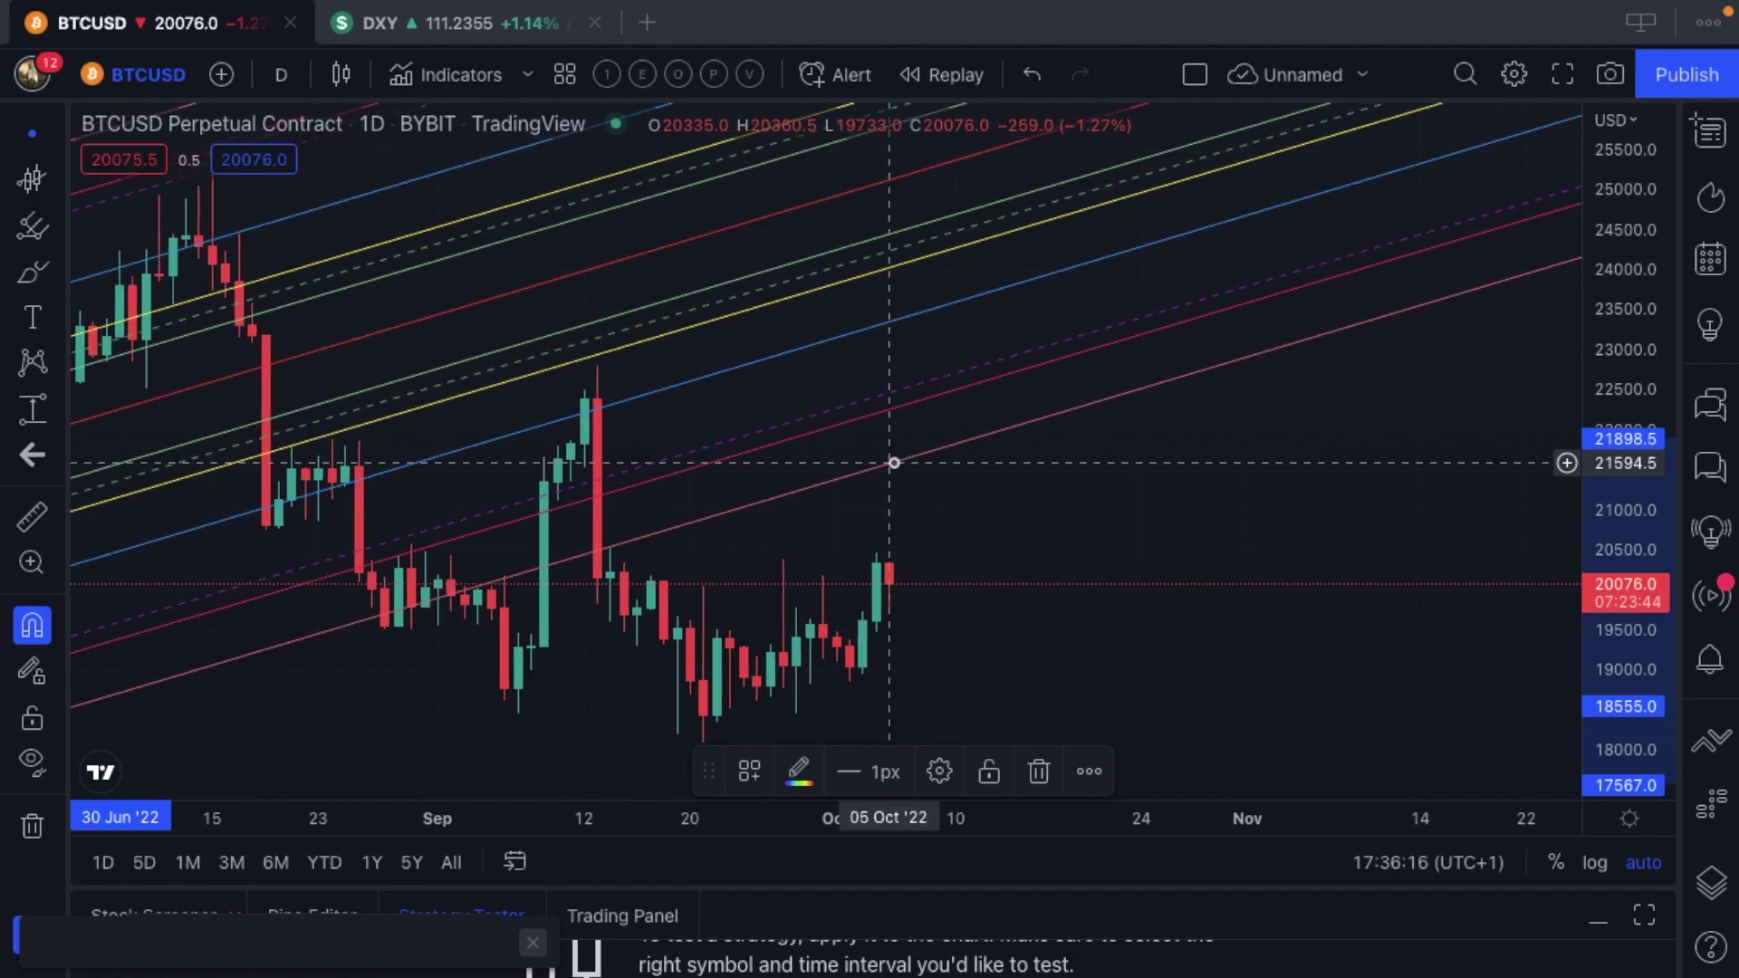
{"action": "scroll", "coordinate": [894, 463], "scroll_direction": "up", "scroll_amount": 1}
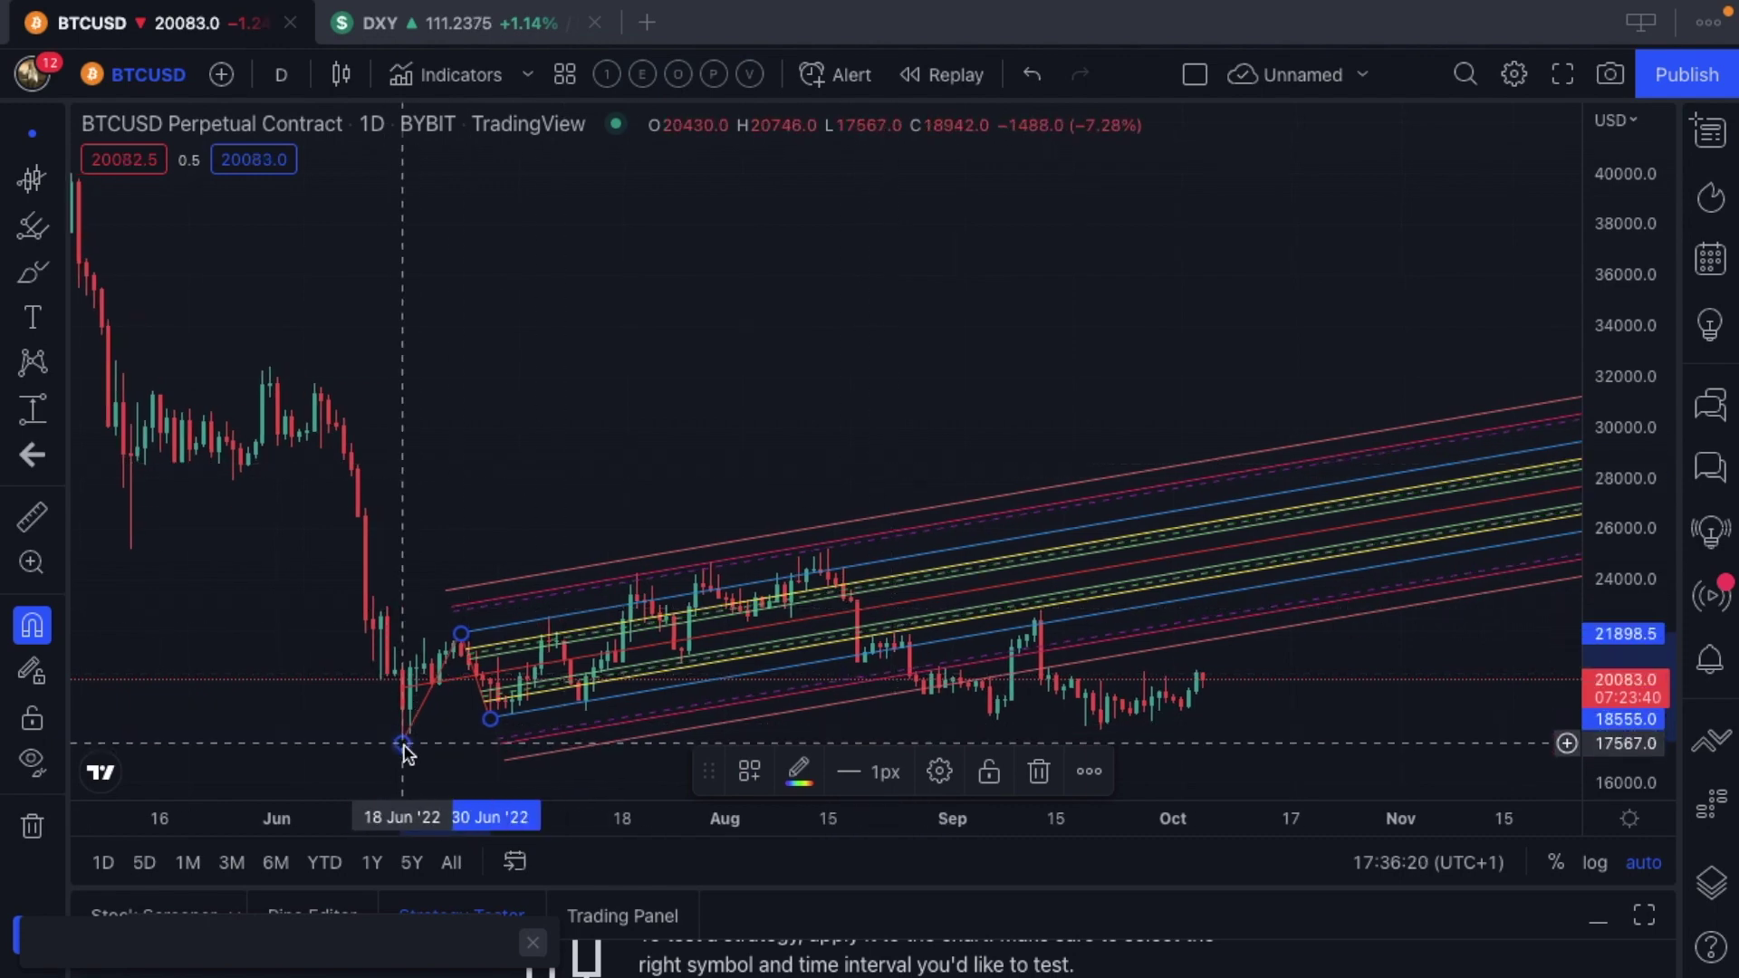
{"action": "key", "text": "Delete"}
{"action": "scroll", "coordinate": [407, 757], "scroll_direction": "right", "scroll_amount": 3}
{"action": "scroll", "coordinate": [405, 748], "scroll_direction": "left", "scroll_amount": 7}
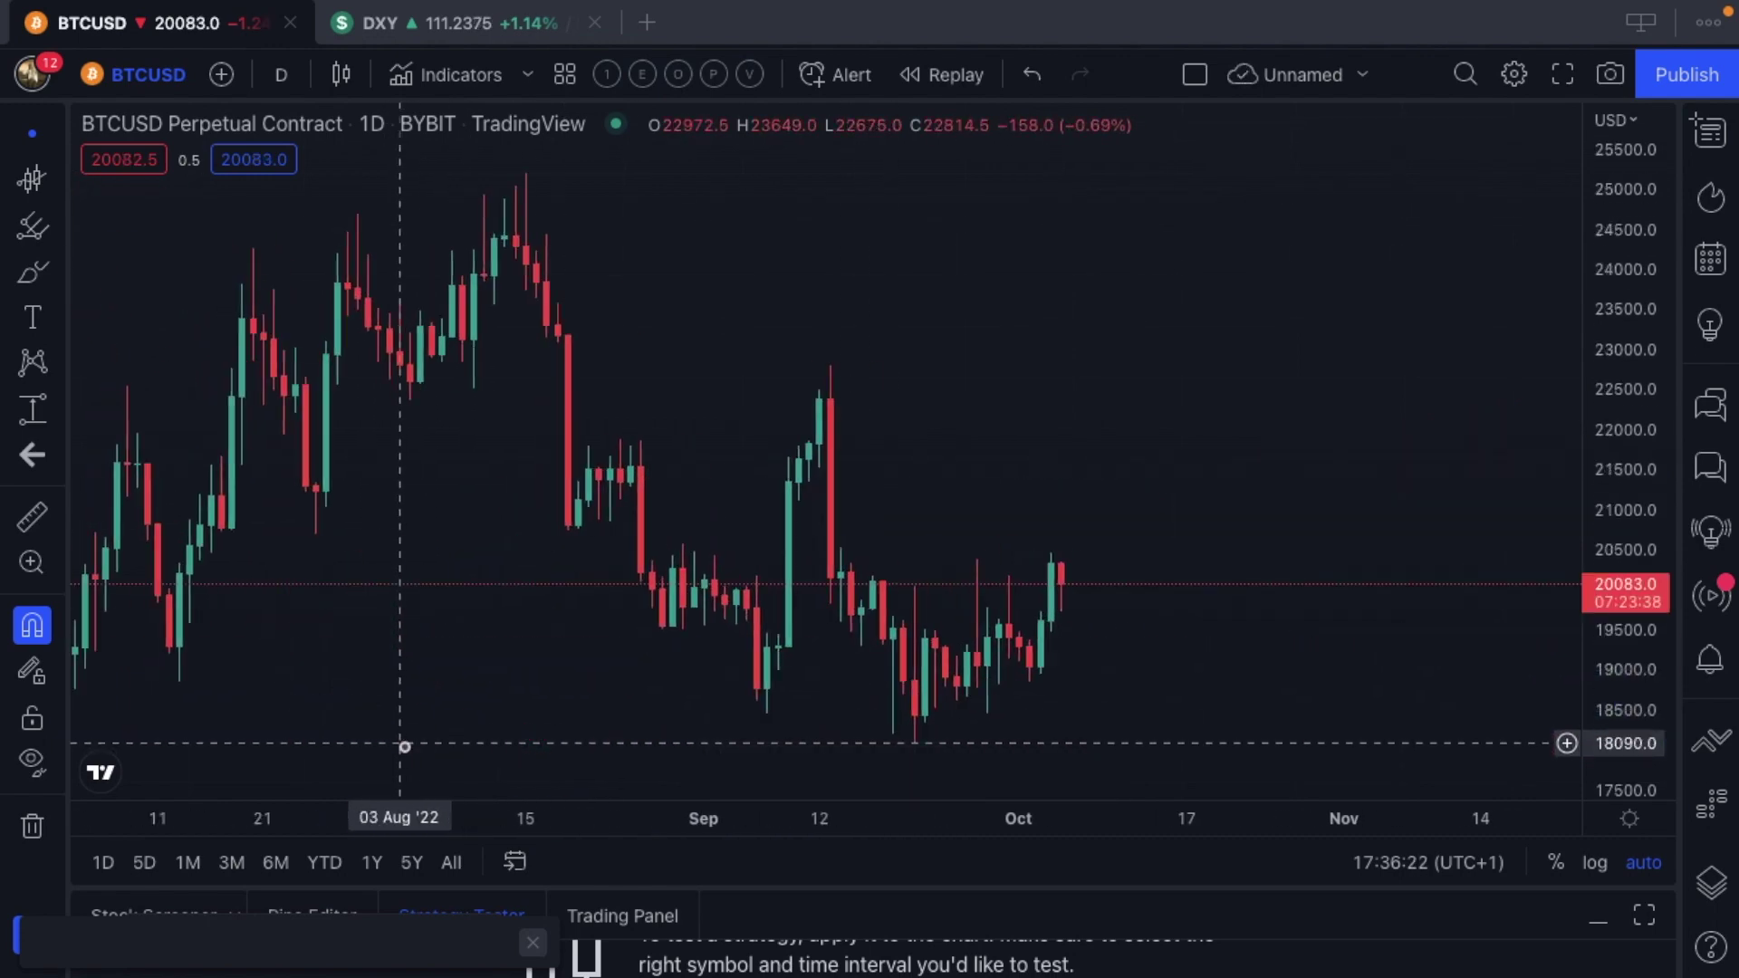
{"action": "scroll", "coordinate": [404, 747], "scroll_direction": "down", "scroll_amount": 1}
{"action": "scroll", "coordinate": [405, 746], "scroll_direction": "up", "scroll_amount": 3}
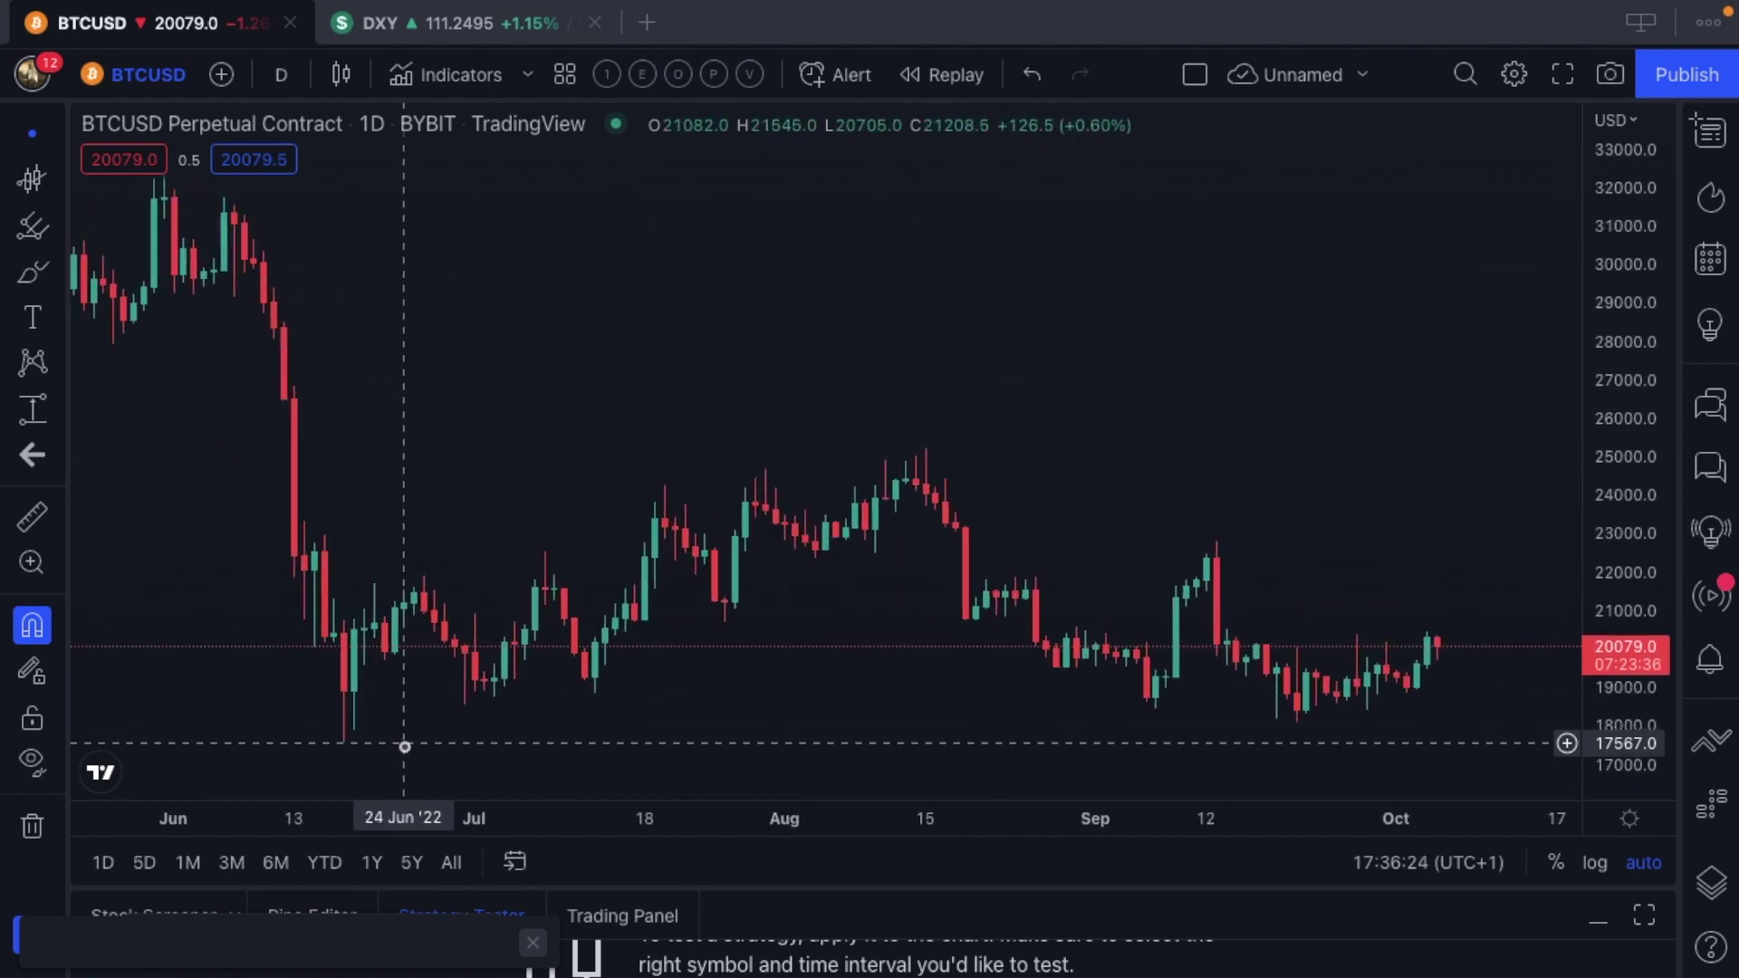
{"action": "scroll", "coordinate": [405, 746], "scroll_direction": "up", "scroll_amount": 3}
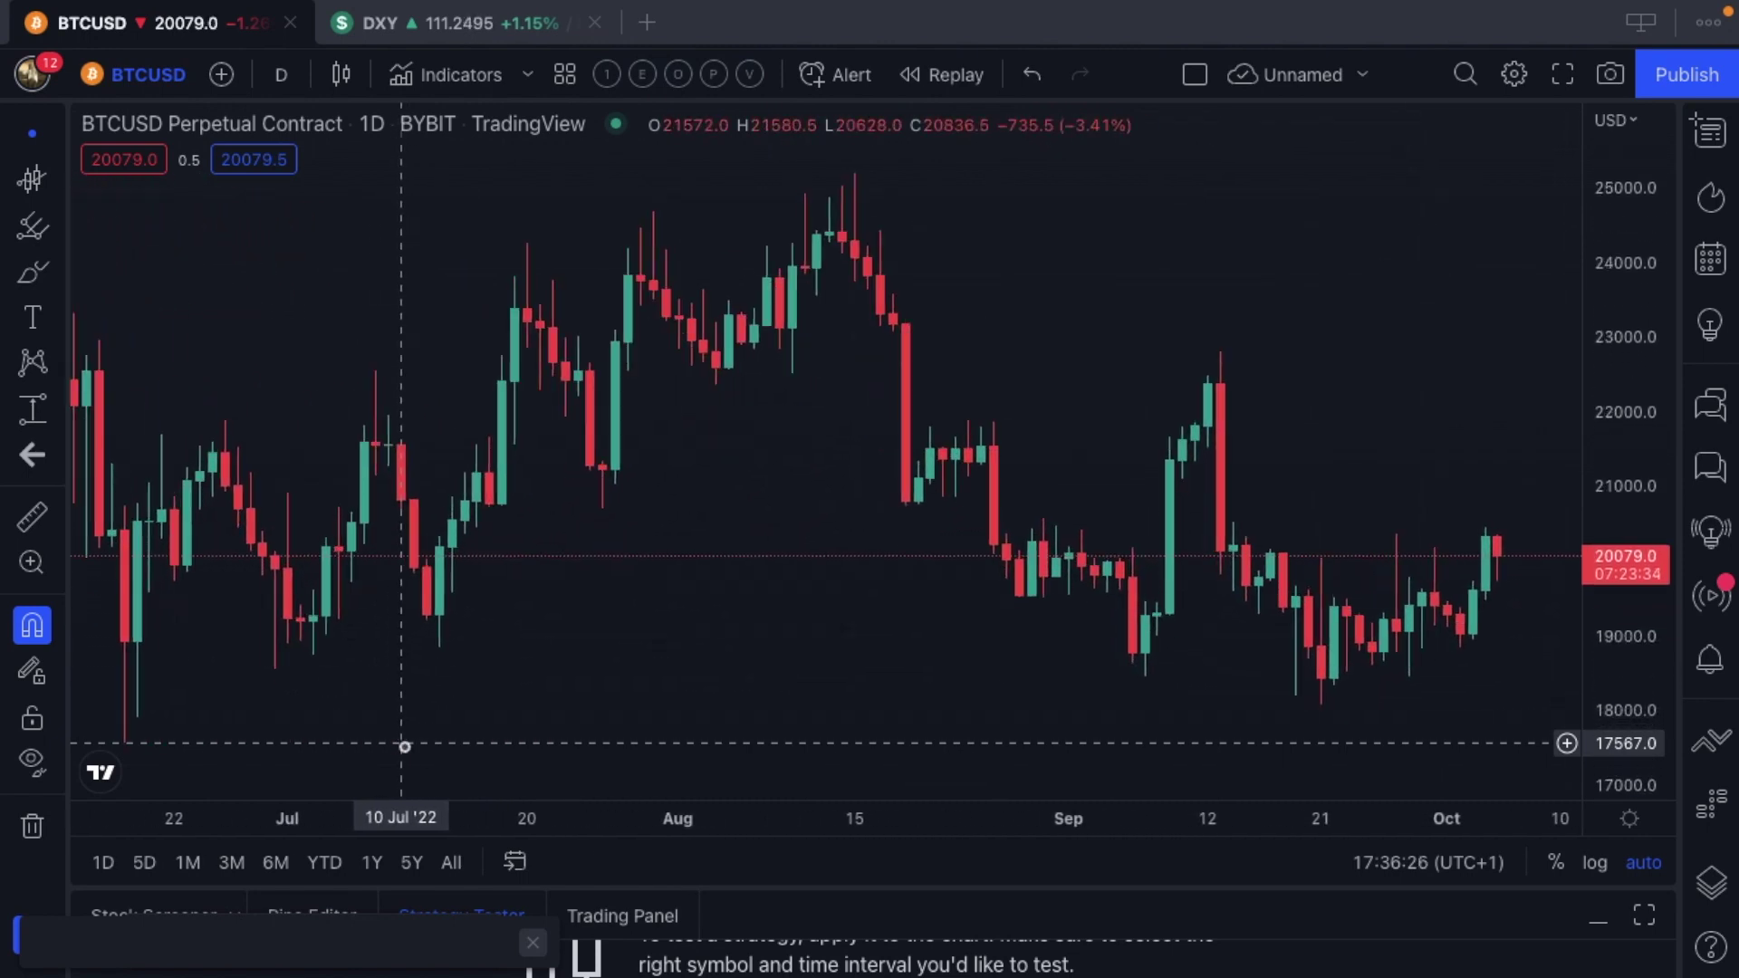
{"action": "scroll", "coordinate": [405, 747], "scroll_direction": "left", "scroll_amount": 2}
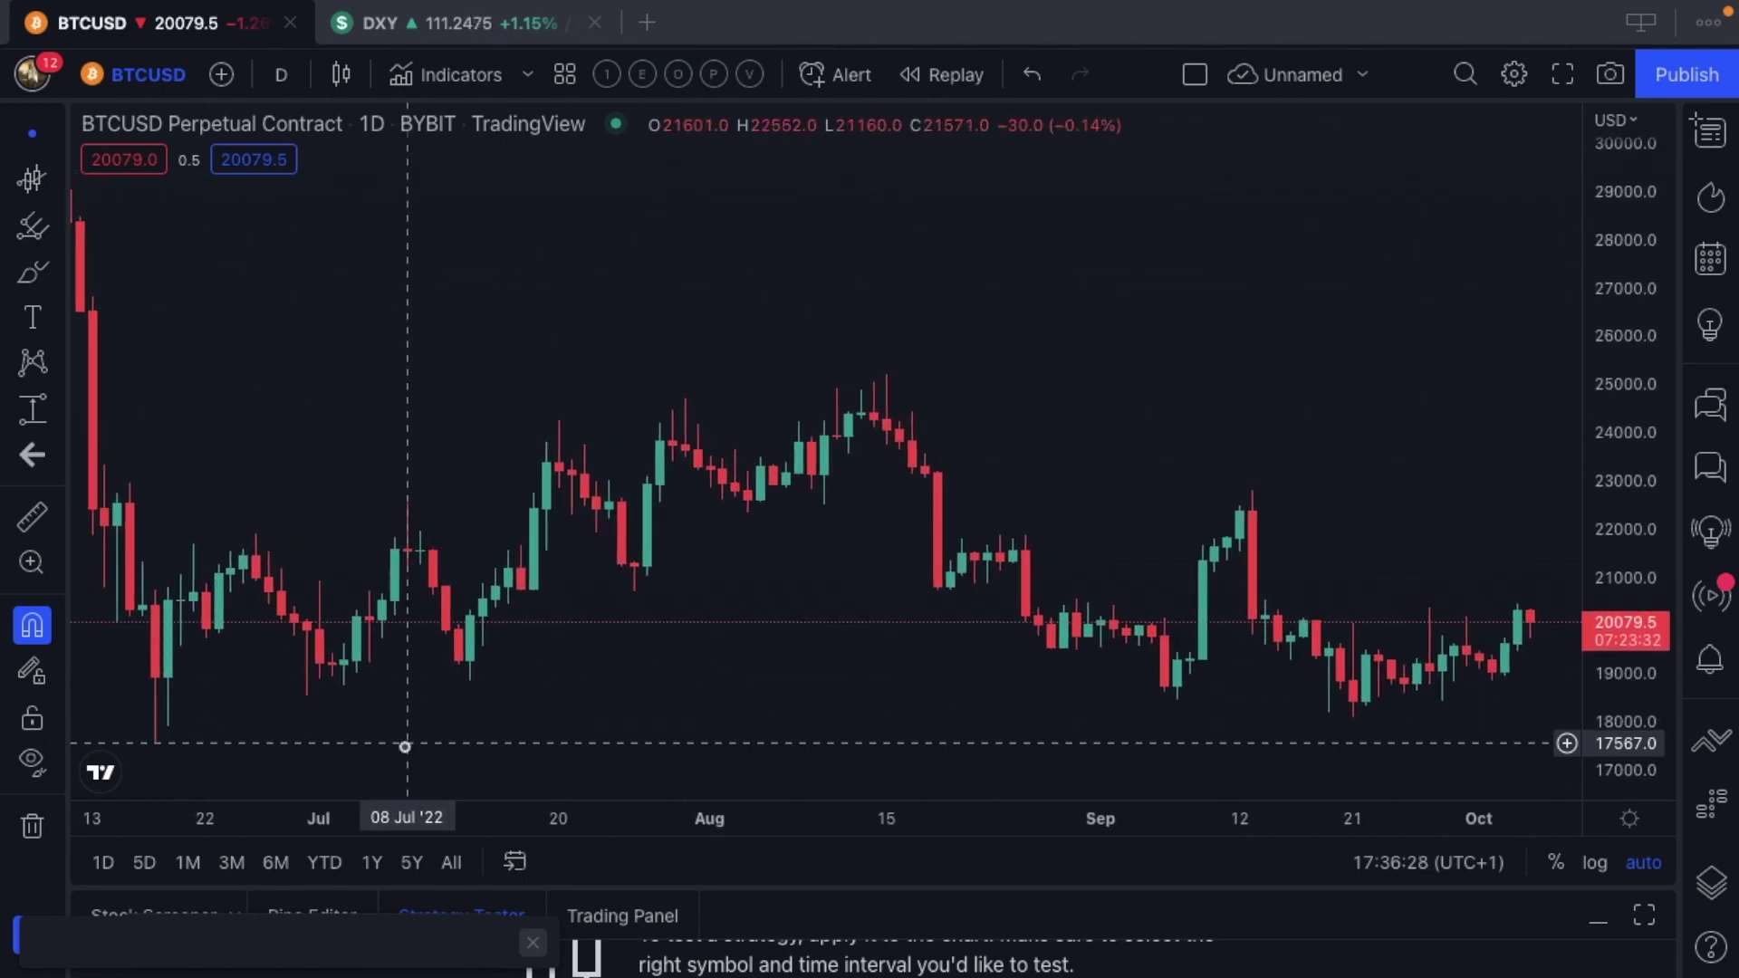
{"action": "scroll", "coordinate": [405, 746], "scroll_direction": "down", "scroll_amount": 1}
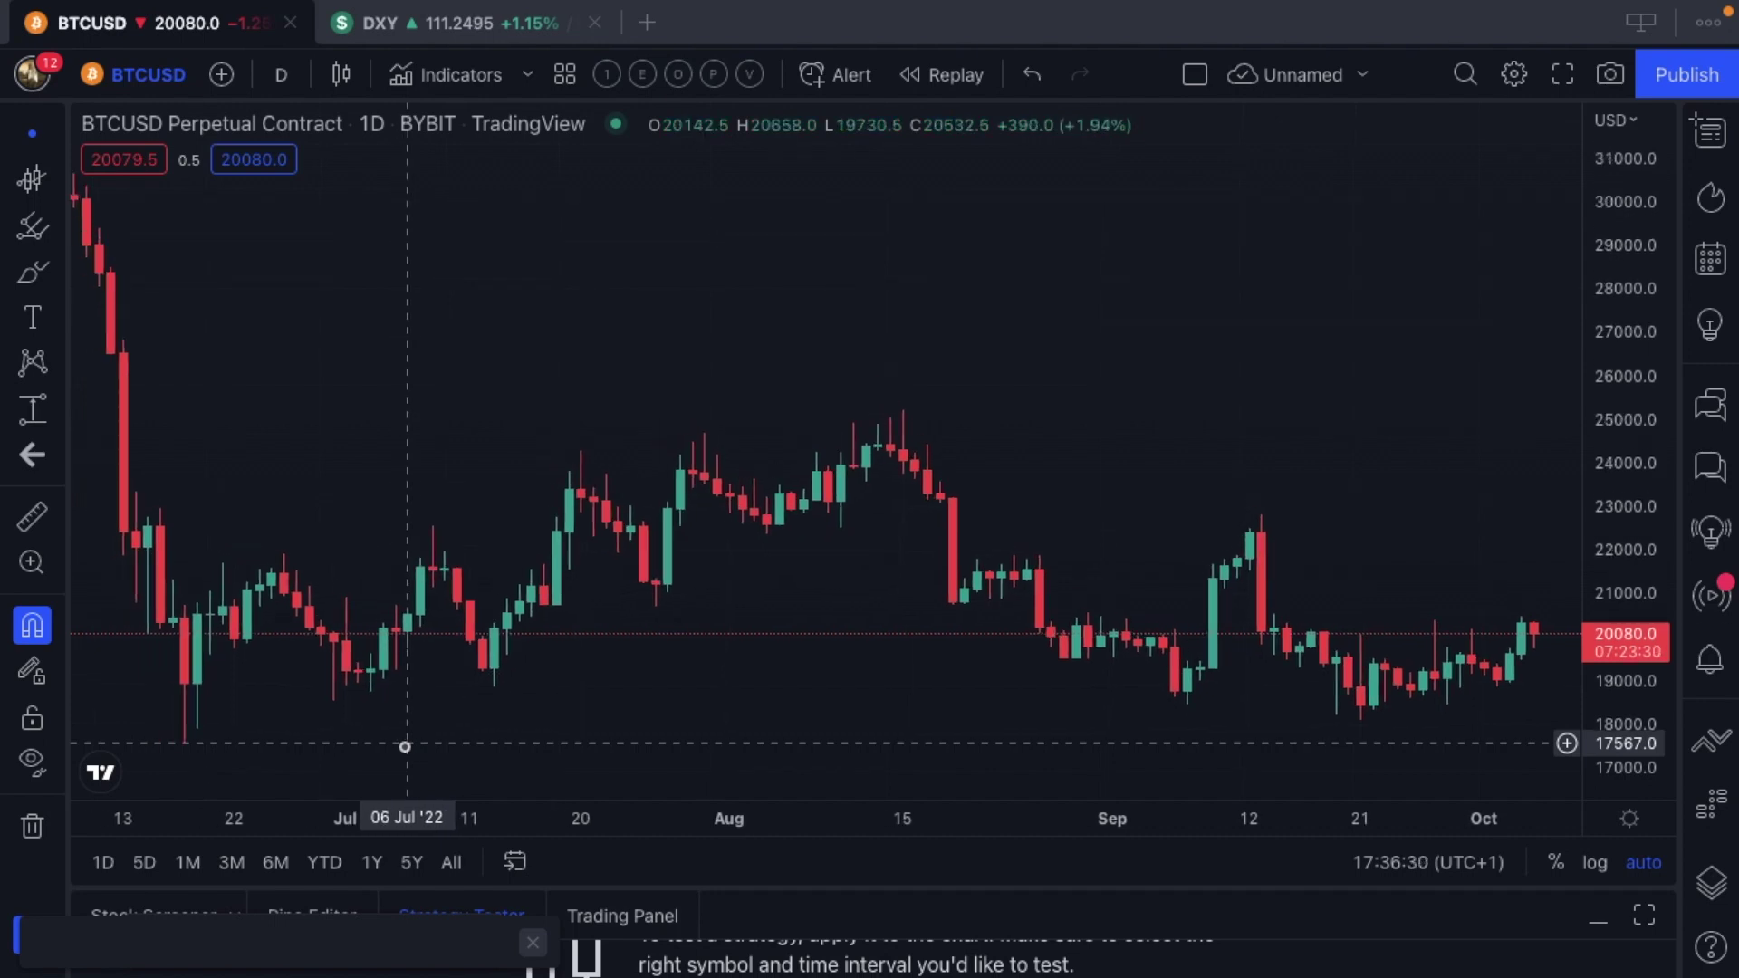